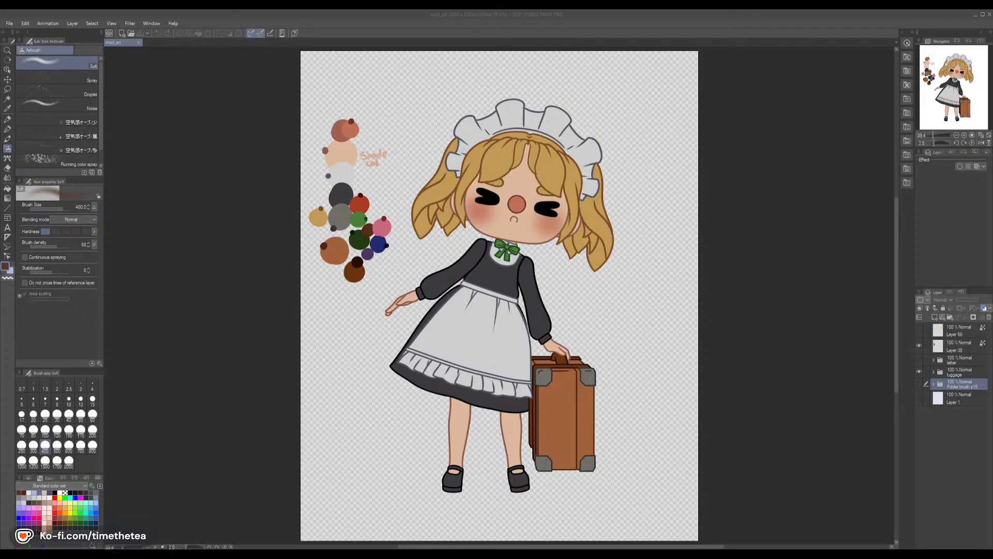
Add a new layer directly above the character's skin layer inside the luggage folder and set its blending mode to Multiply
left_click(934, 371)
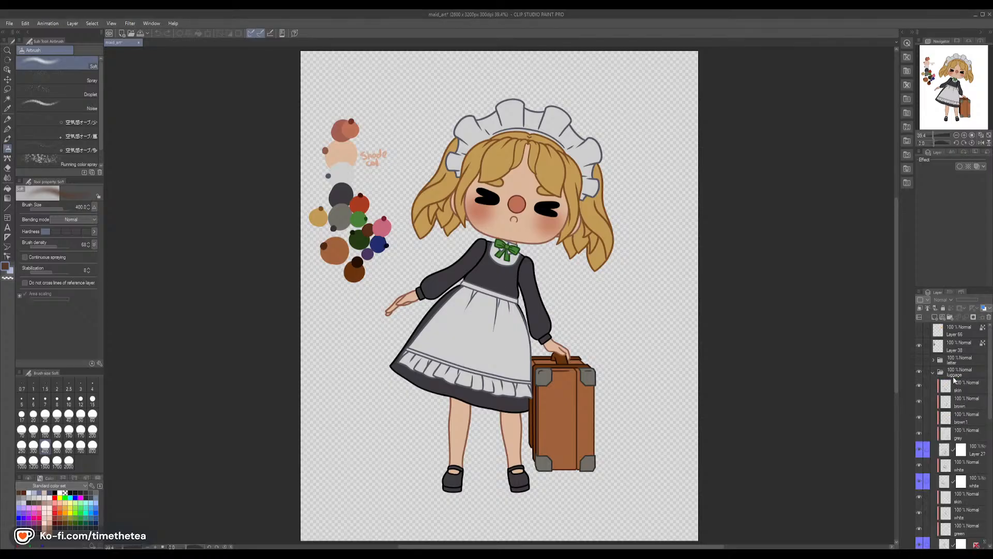
left_click(956, 377)
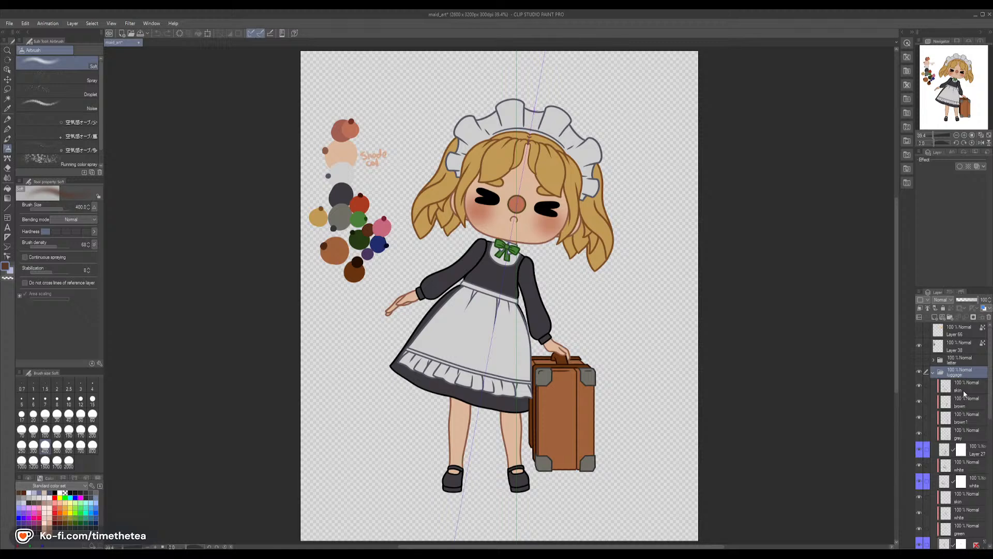
scroll(964, 394, "down", 10)
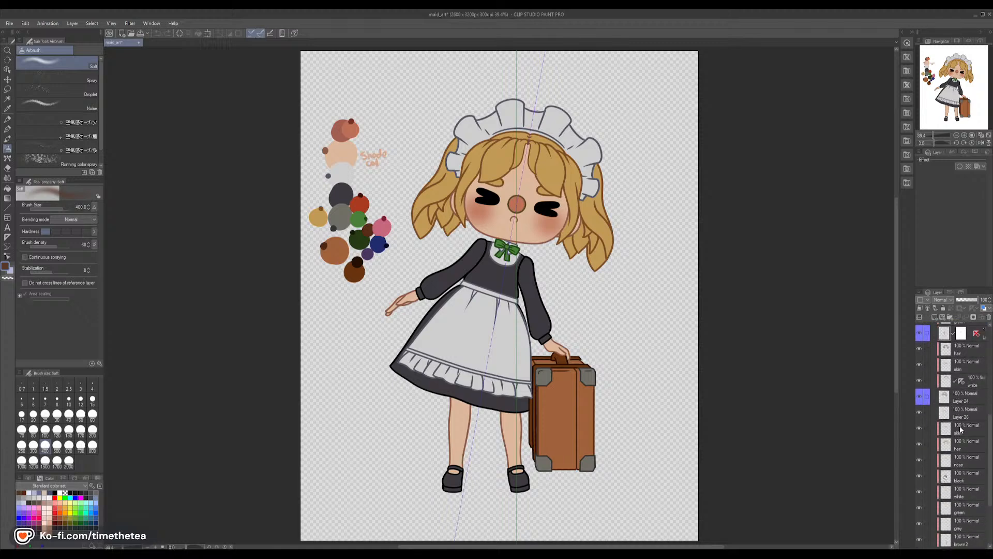
key("ctrl+shift+n")
left_click(920, 309)
left_click(929, 317)
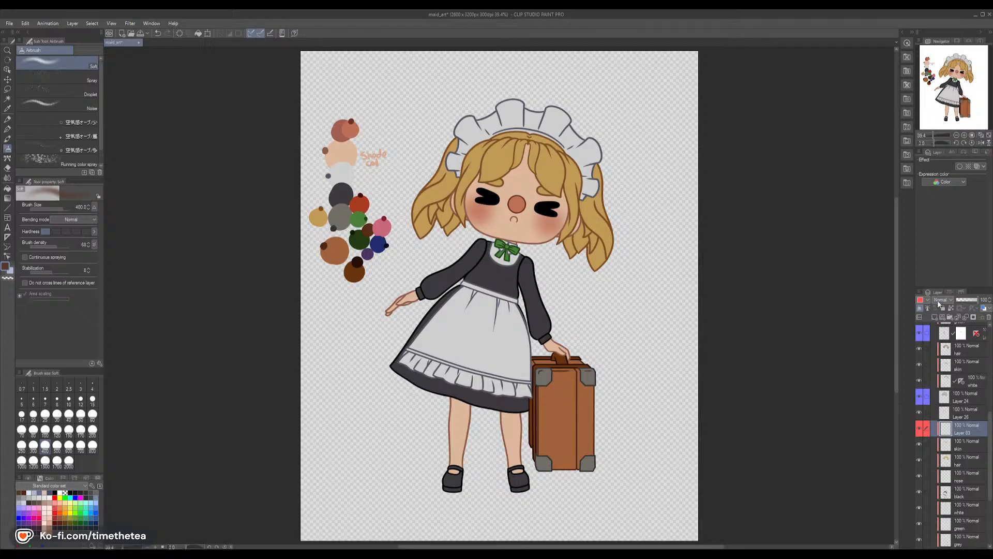
left_click(939, 327)
Prepare the watercolour brush with the peach skin shade colour and select the painted area of the skin layer
left_click(964, 135)
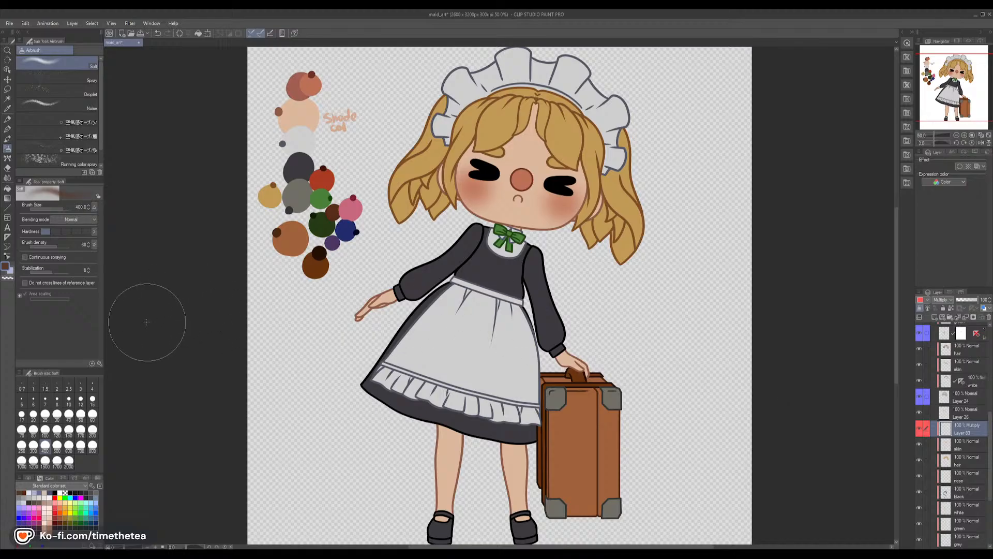
left_click(7, 139)
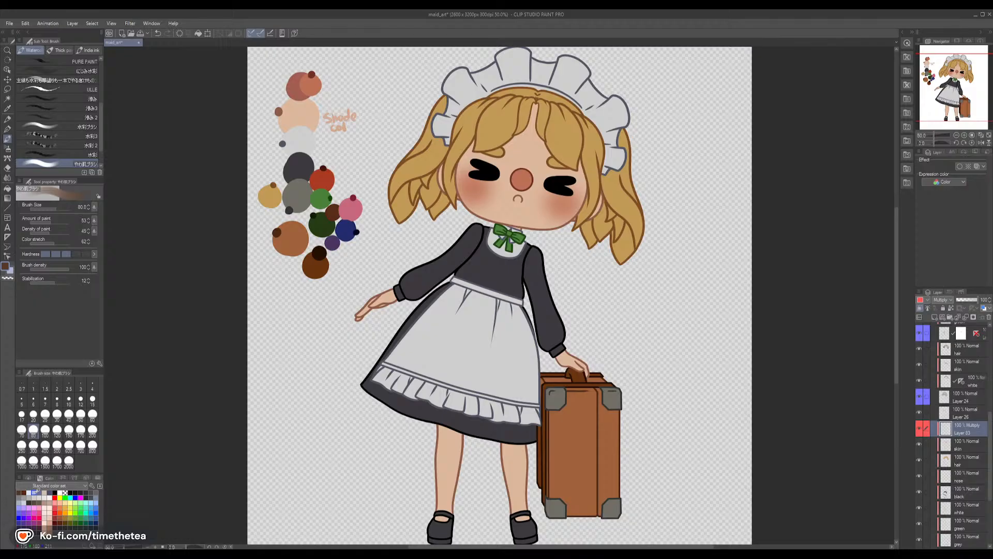
left_click(34, 492)
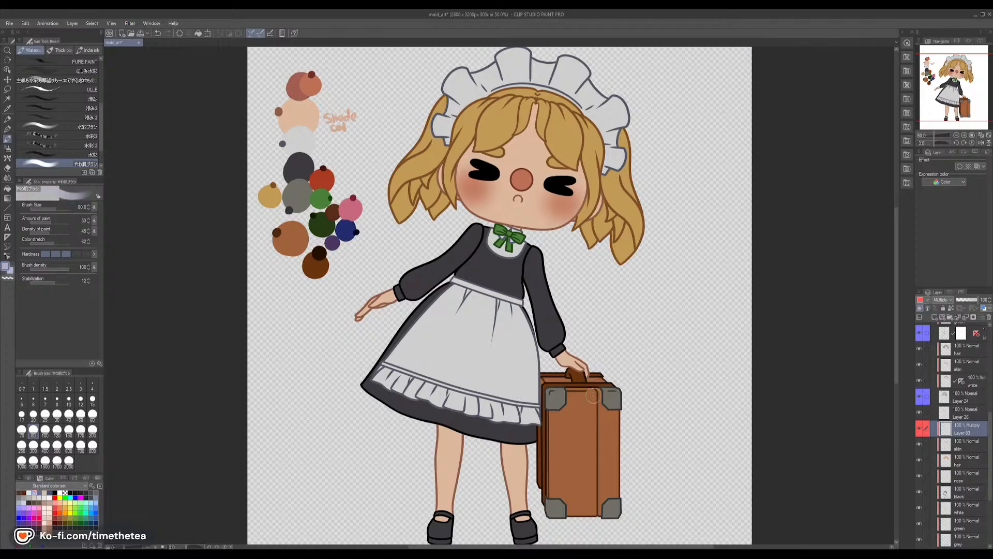
left_click(965, 135)
left_click_drag(526, 241, 534, 379)
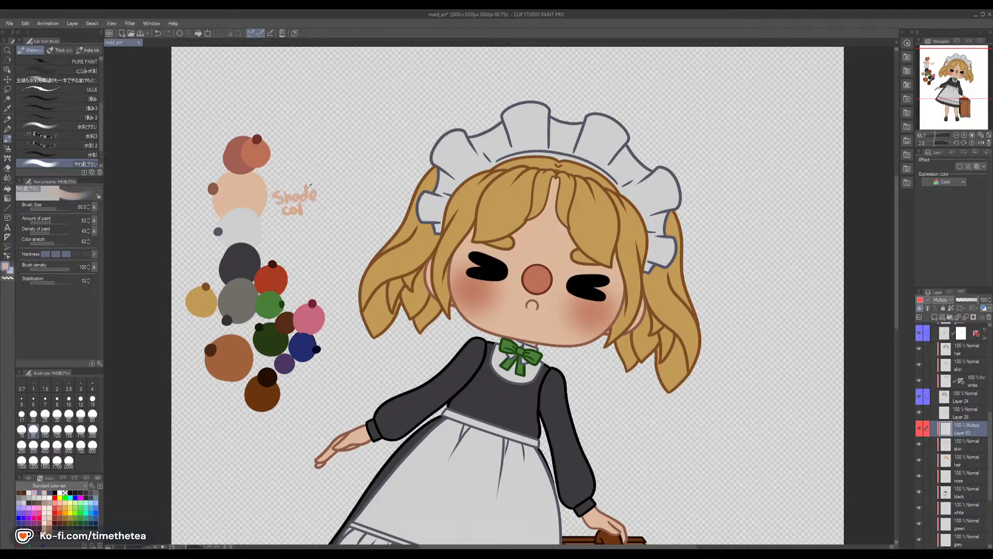
left_click(946, 444, "ctrl")
mouse_move(638, 399)
left_mouse_down()
mouse_move(642, 355)
mouse_move(638, 377)
left_mouse_up()
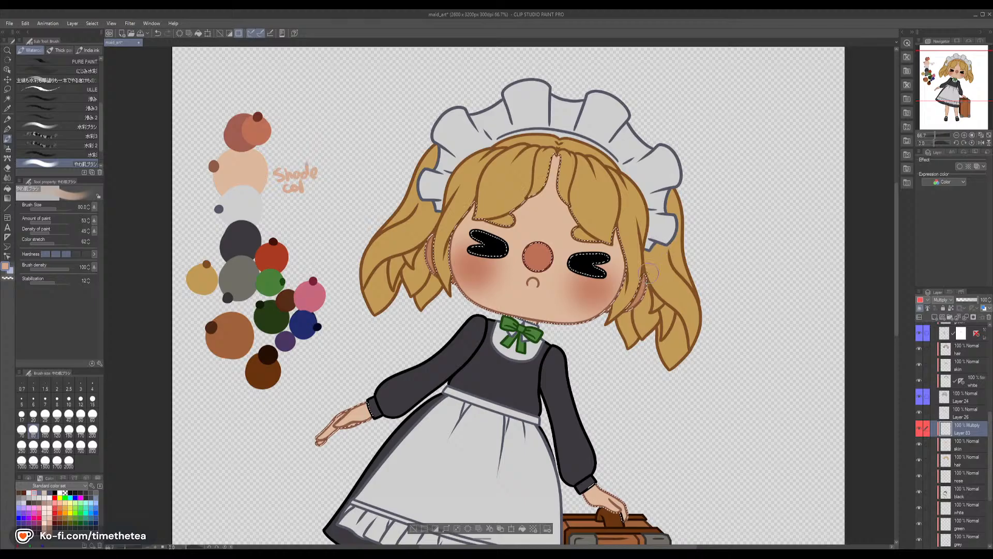
Shade the ears, the mouth and the skin in the hair parting on the Multiply layer, using brush sizes 30 and 80
key("c")
left_click(644, 273, "alt")
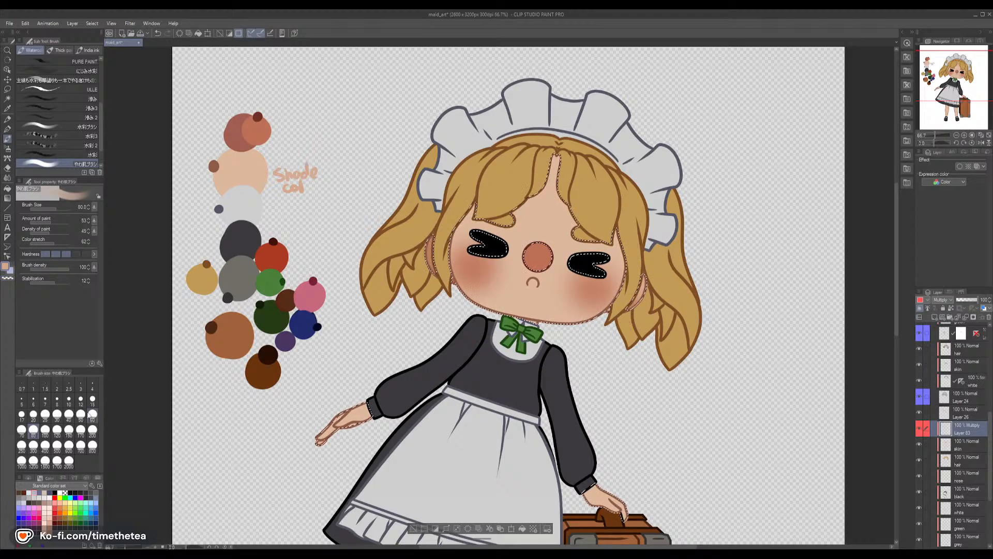
left_click(58, 414)
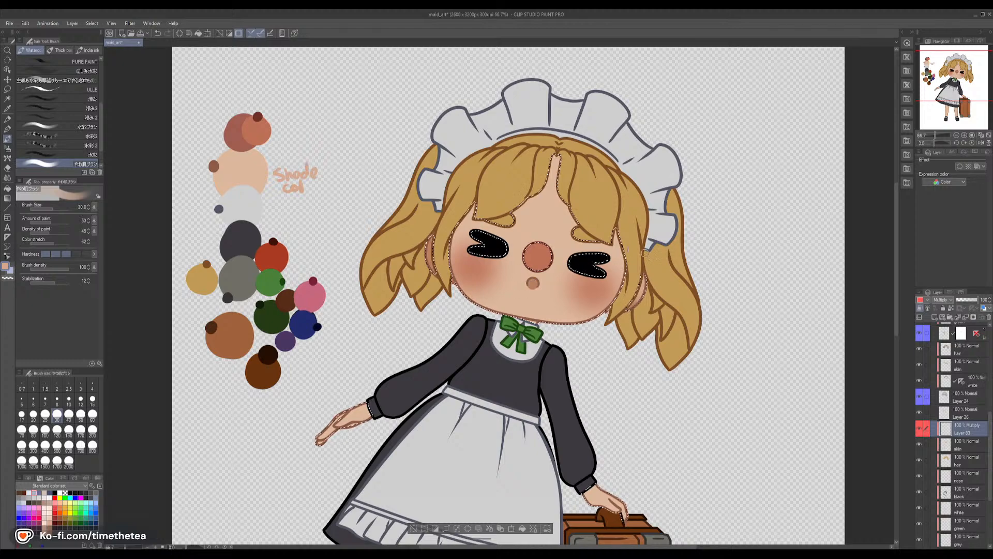
left_click(31, 432)
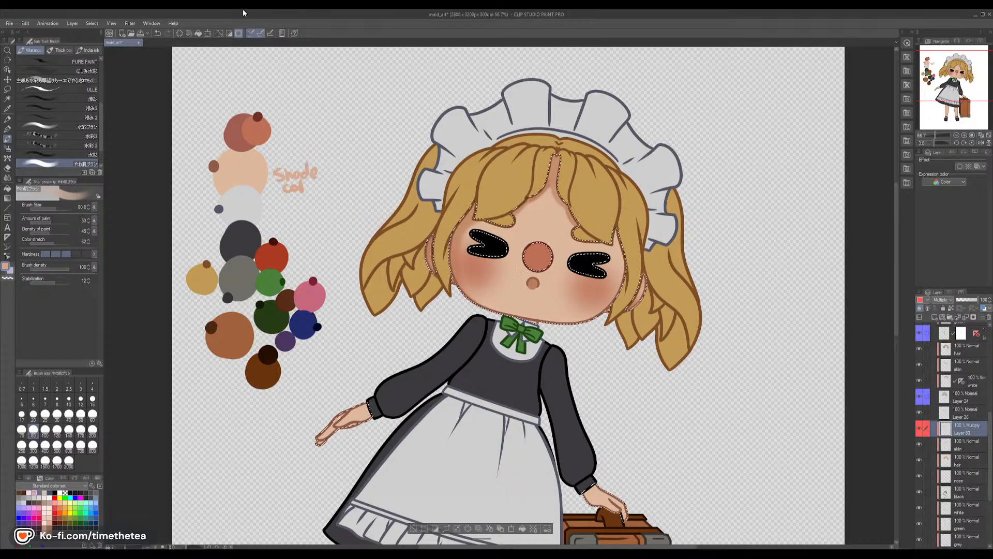
Open a second view of the drawing side by side, narrow the first view and fit the whole figure in it
left_click(247, 33)
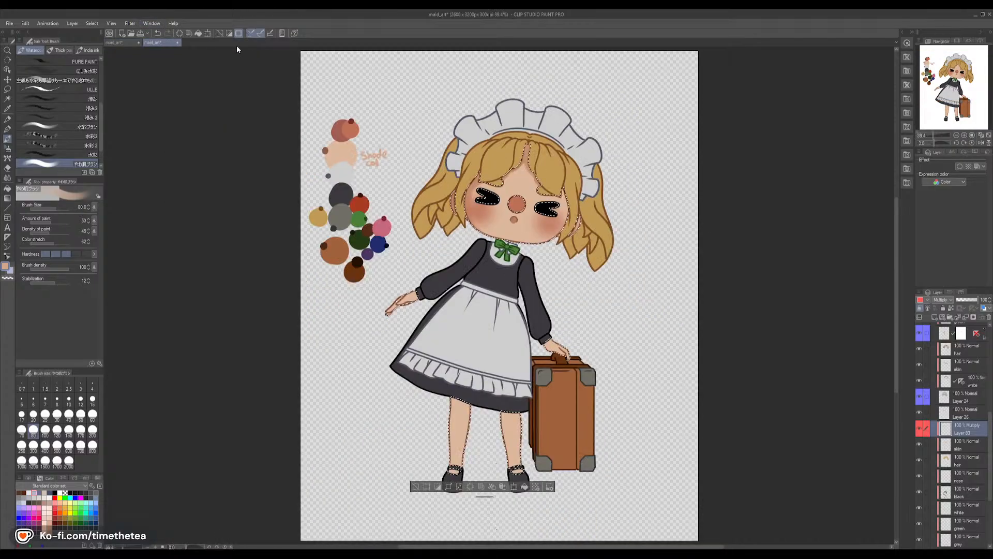
left_click_drag(129, 44, 108, 48)
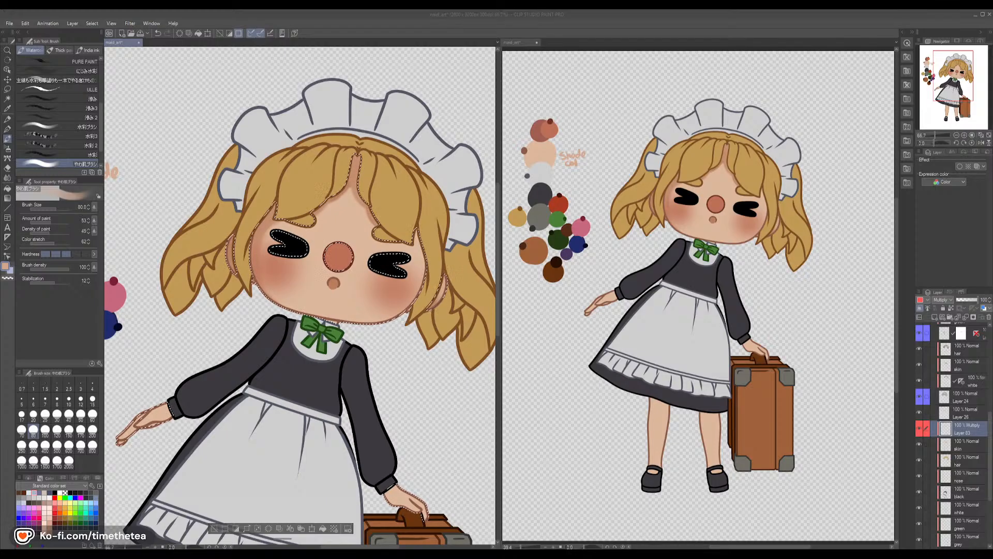
left_click(718, 23)
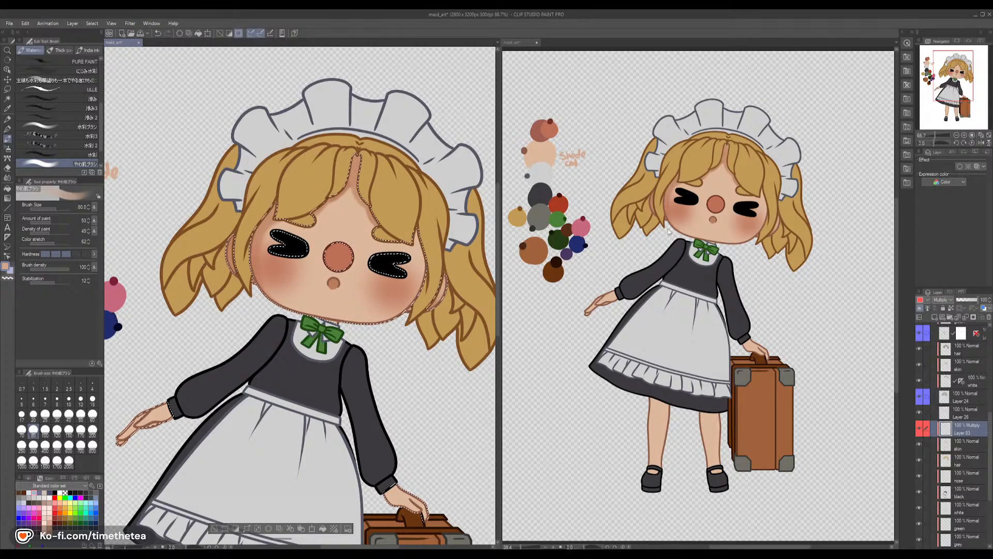
left_click_drag(498, 300, 354, 303)
key("ctrl+minus")
key("ctrl+minus")
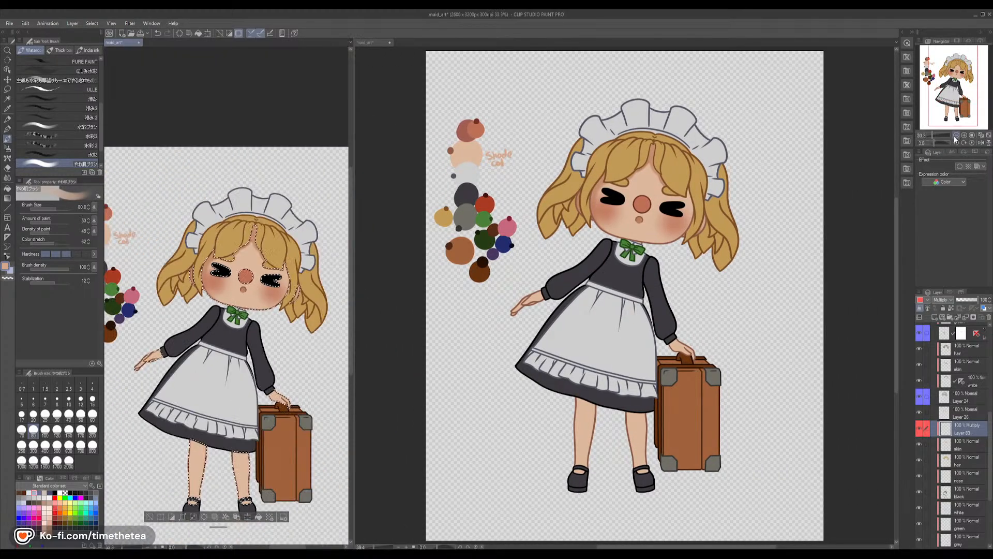
left_click_drag(267, 426, 255, 365)
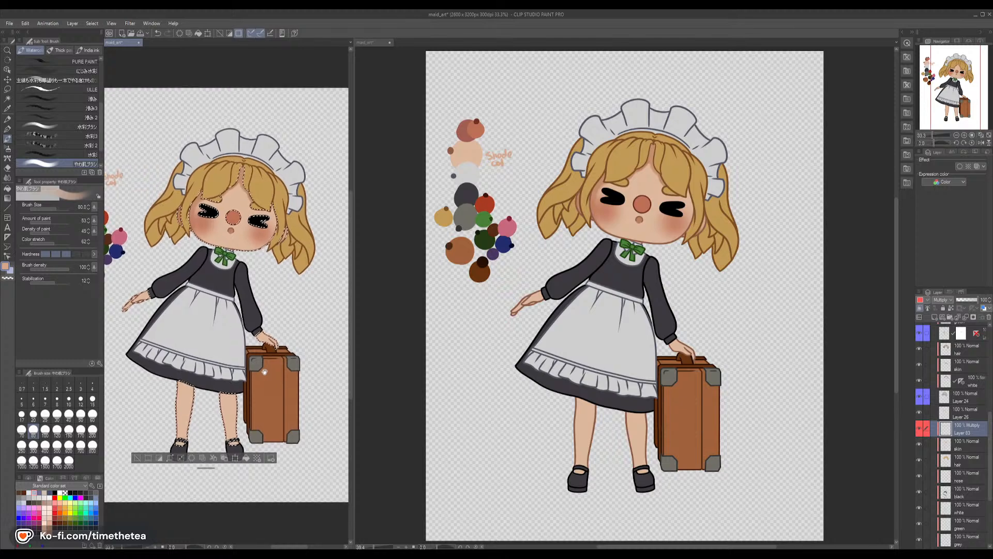
Shade the skin of the face in the second view at 100% zoom and soften it with the Blend tool
left_click(705, 288)
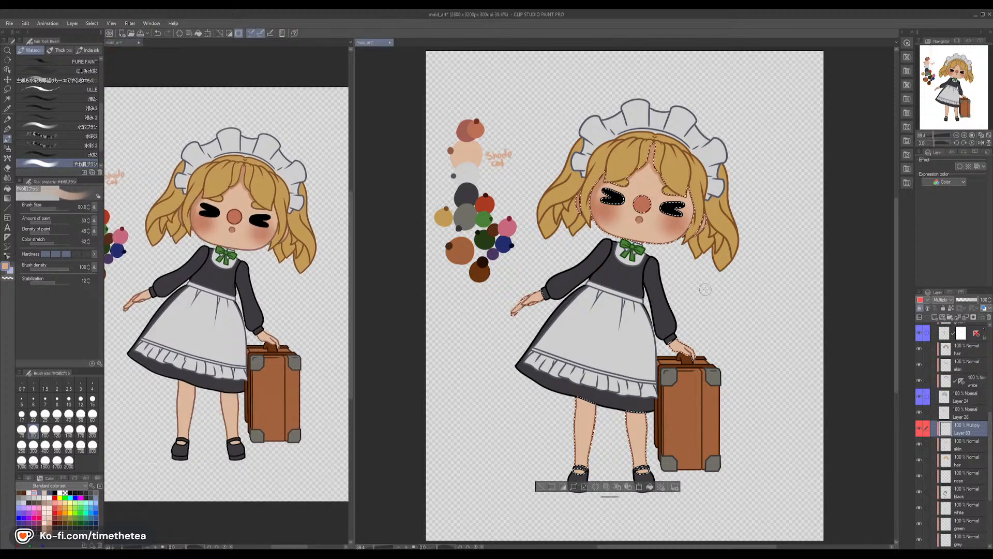
left_click(972, 137)
left_click_drag(737, 187, 682, 391)
mouse_move(729, 245)
left_mouse_down()
mouse_move(748, 321)
mouse_move(740, 354)
left_mouse_up()
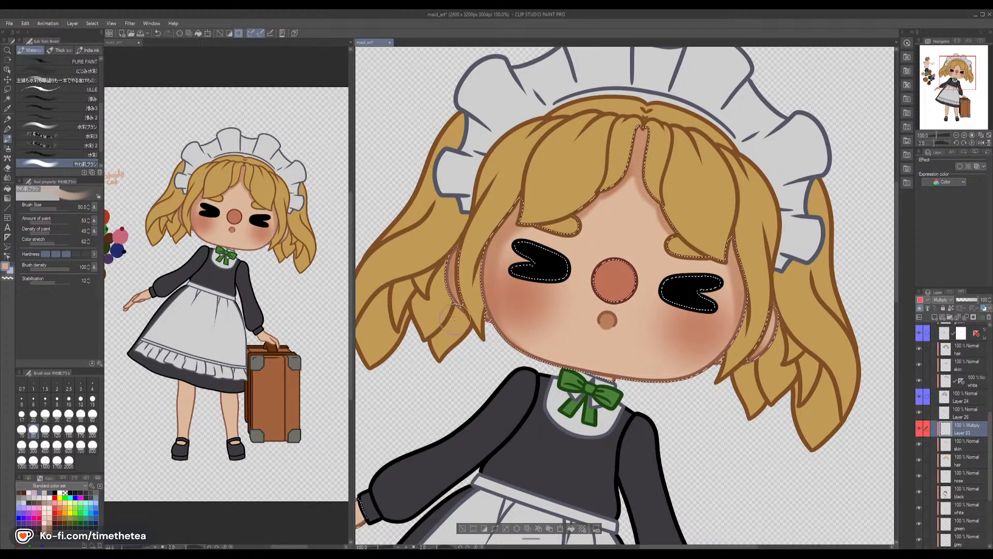
key("j")
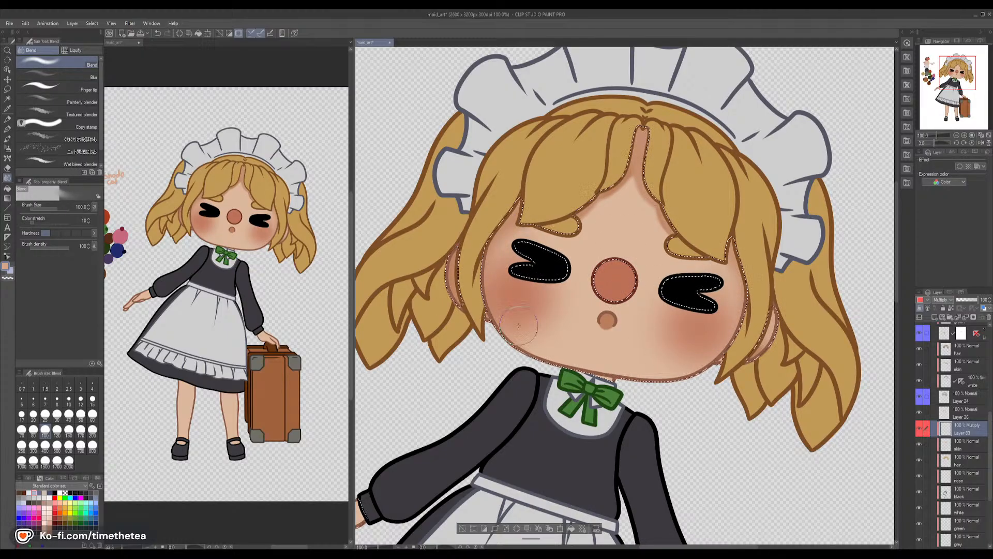
key("b")
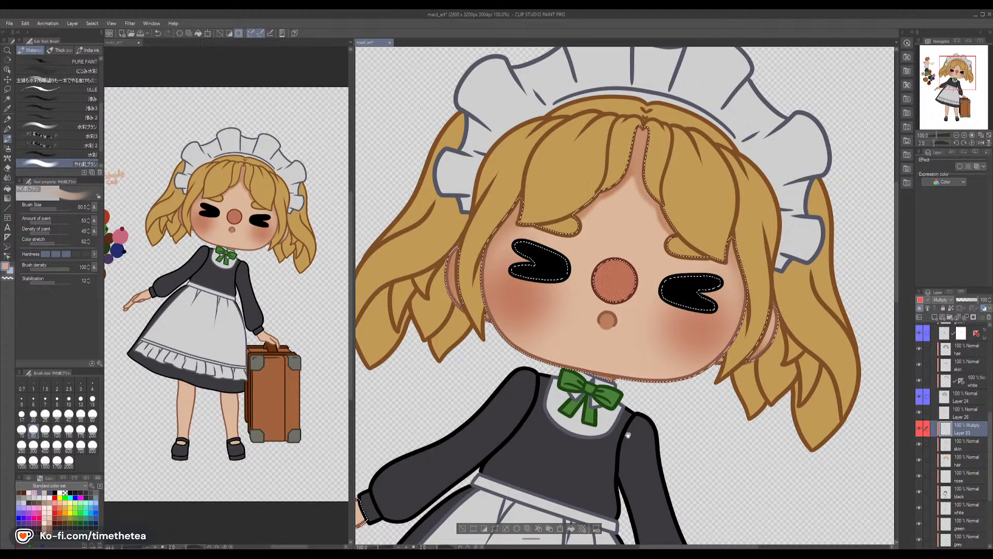
Shade the outstretched hand on the Multiply layer, using brush sizes 30 and 12
left_click_drag(625, 442, 679, 264)
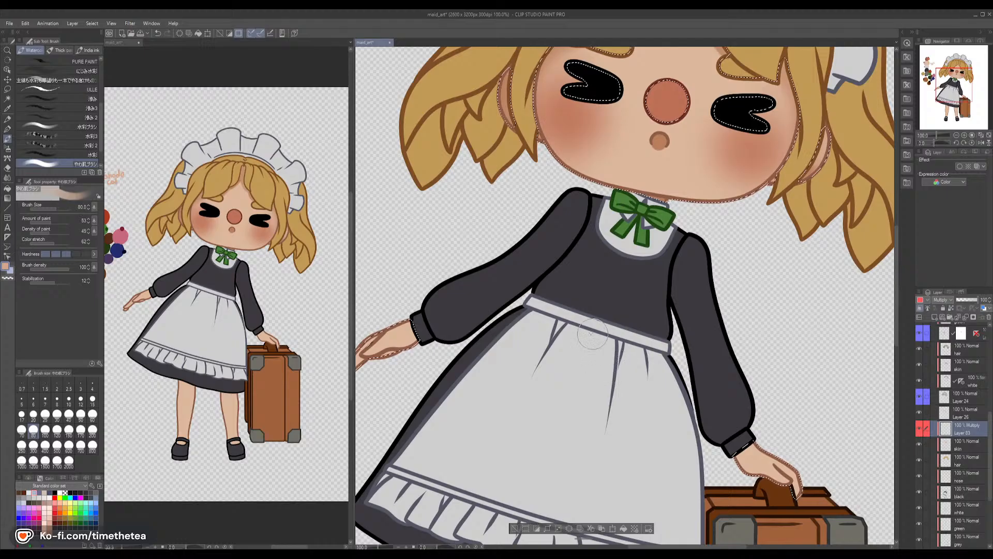
left_click_drag(593, 364, 710, 332)
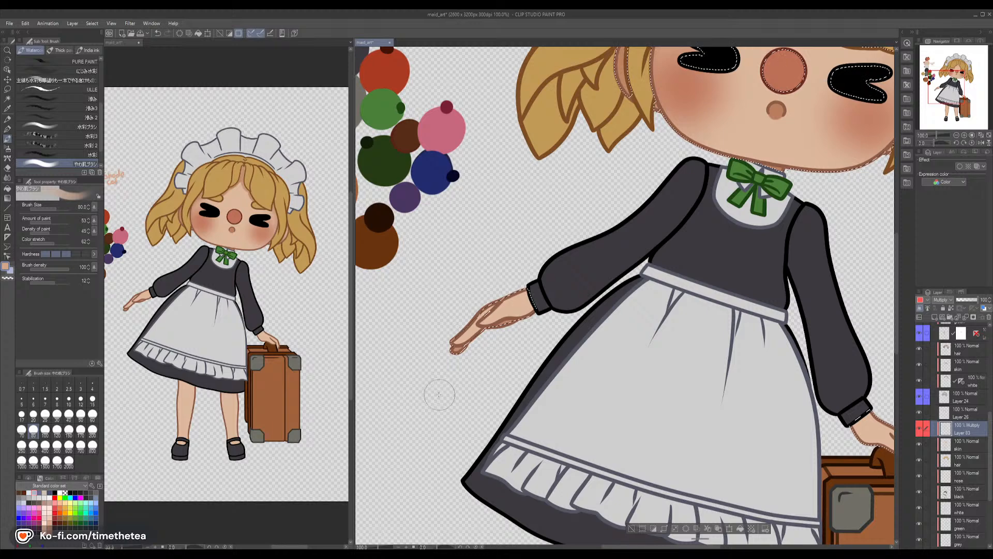
left_click(57, 414)
left_click(80, 400)
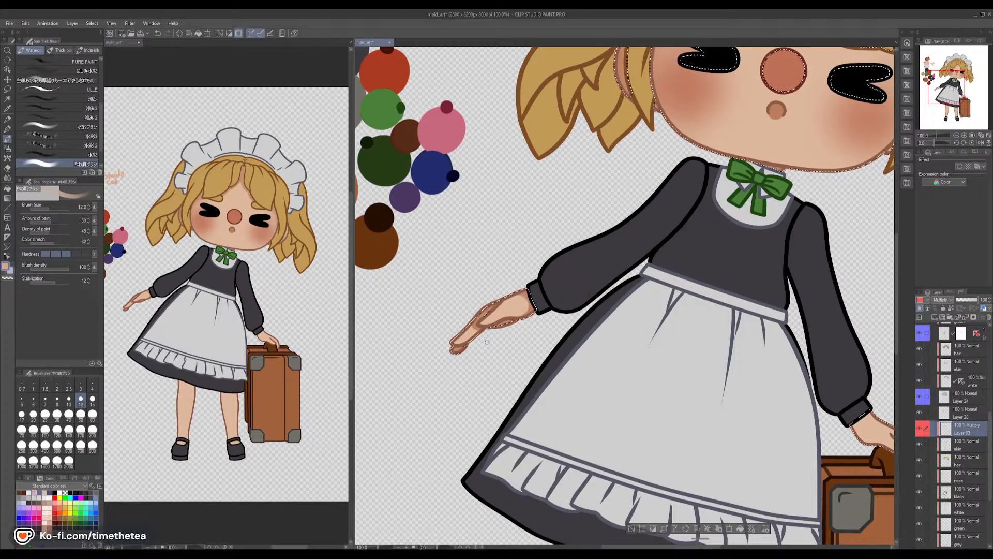
Shade the hand holding the suitcase, soften it with the Blend tool at size 30 and refine it with the size 25 watercolour brush
left_click_drag(723, 391, 506, 250)
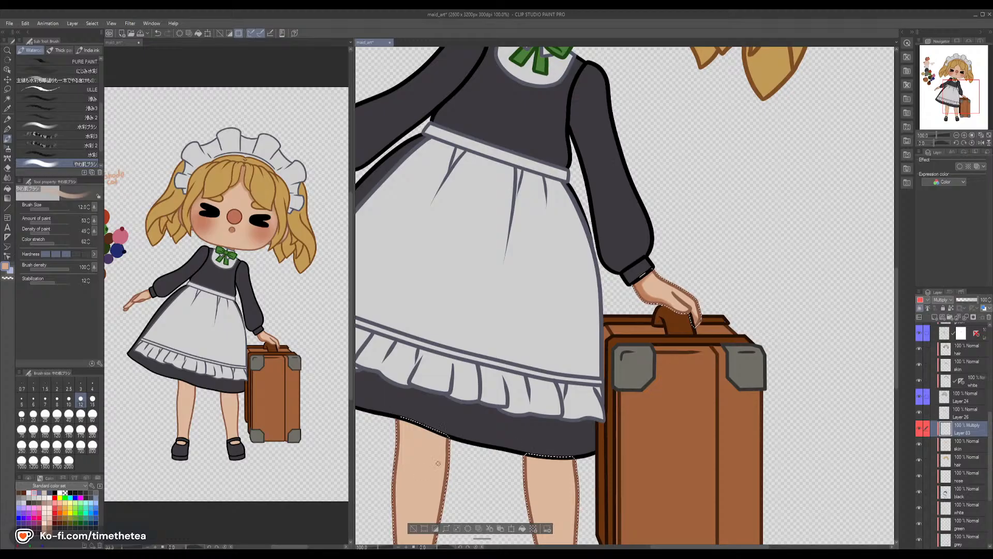
key("j")
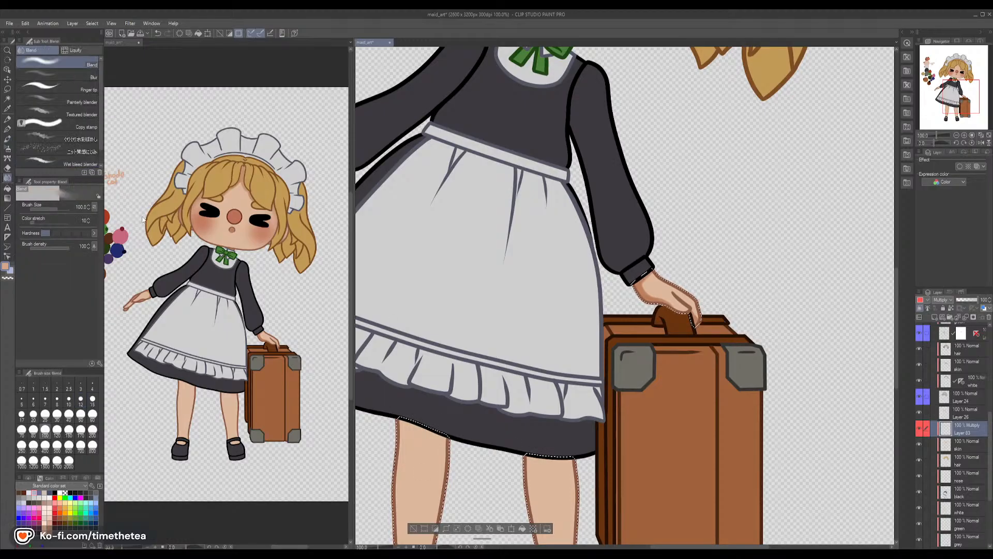
left_click(57, 414)
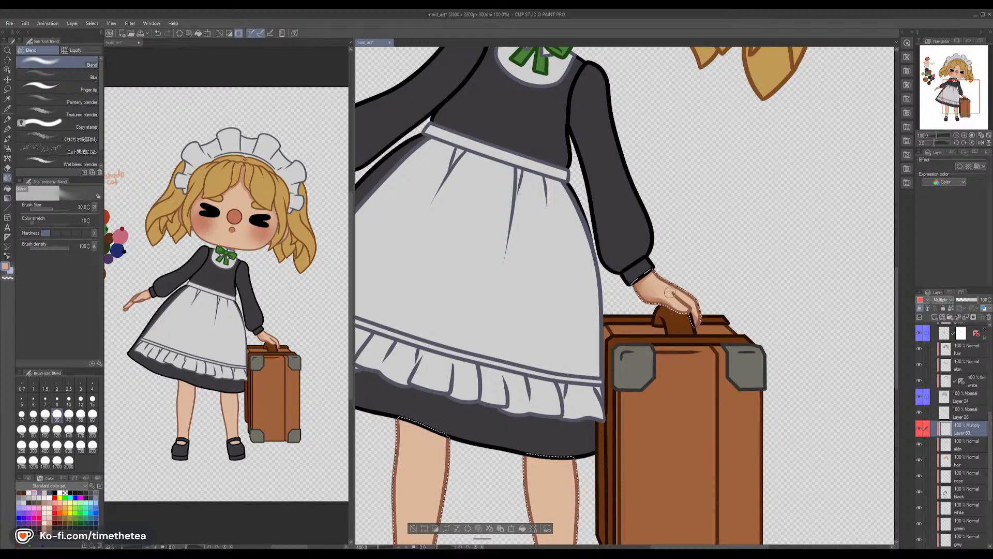
mouse_move(580, 349)
left_mouse_down()
mouse_move(752, 306)
mouse_move(674, 322)
left_mouse_up()
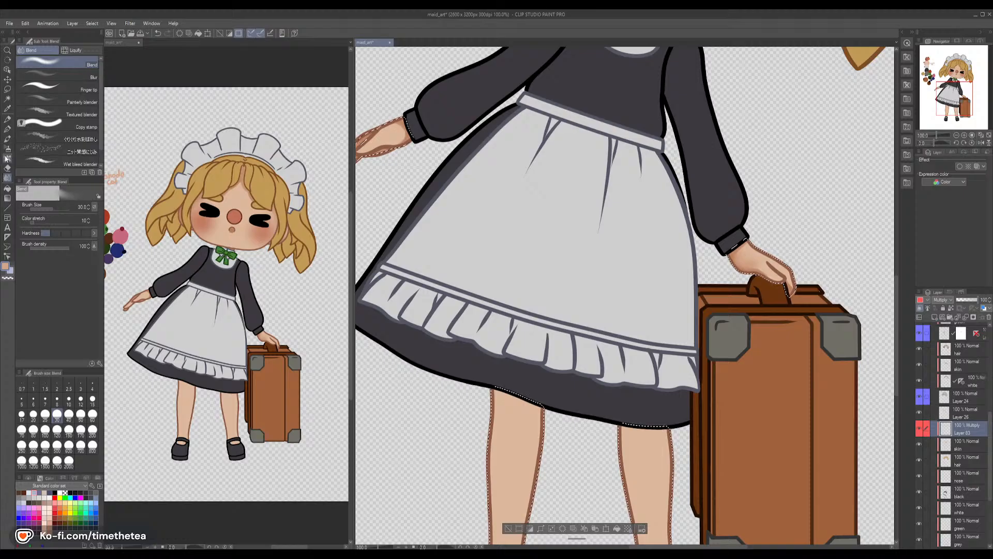
left_click(8, 138)
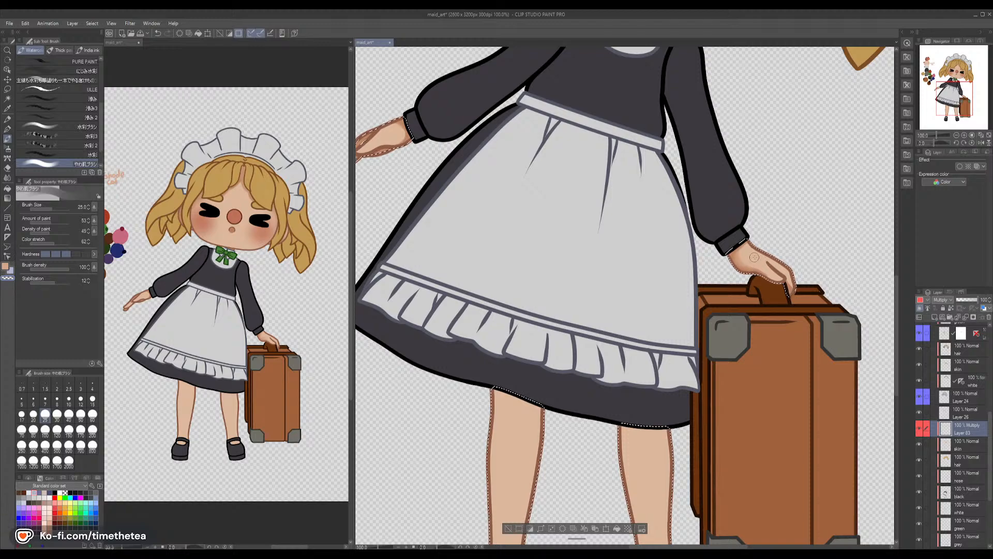
Paint the skirt's cast shadow across the tops of both legs with the size 25 watercolour brush
scroll(542, 342, "down", 5)
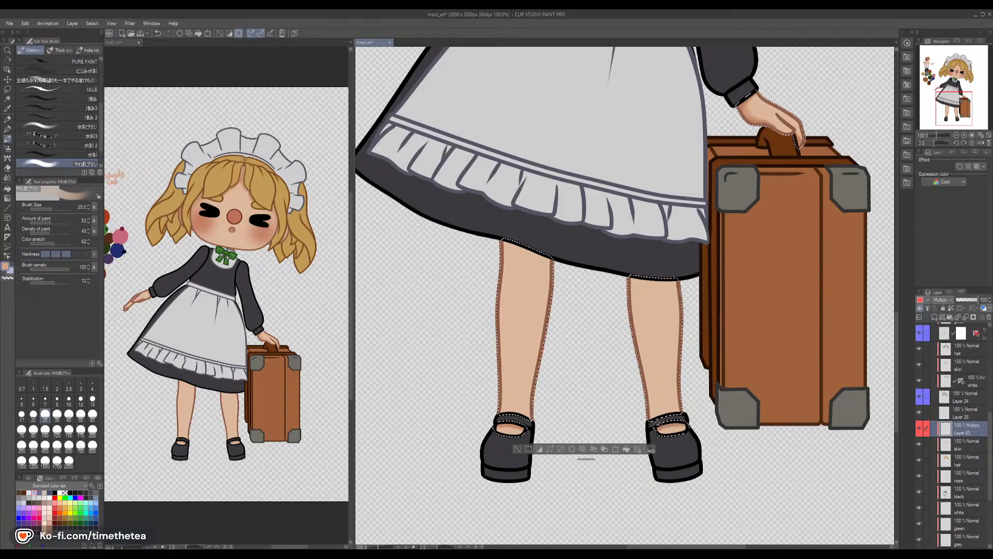
left_click_drag(496, 250, 587, 258)
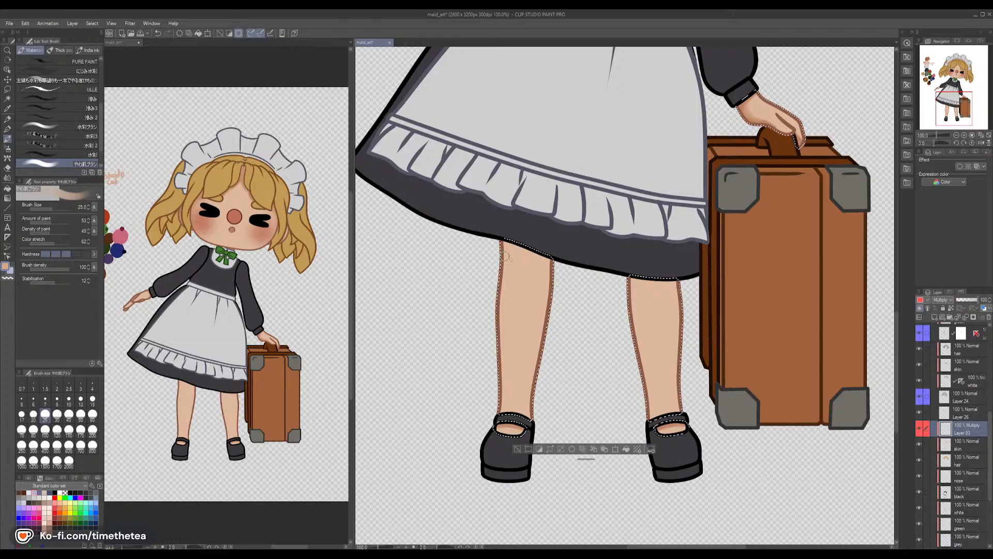
left_click_drag(500, 276, 551, 279)
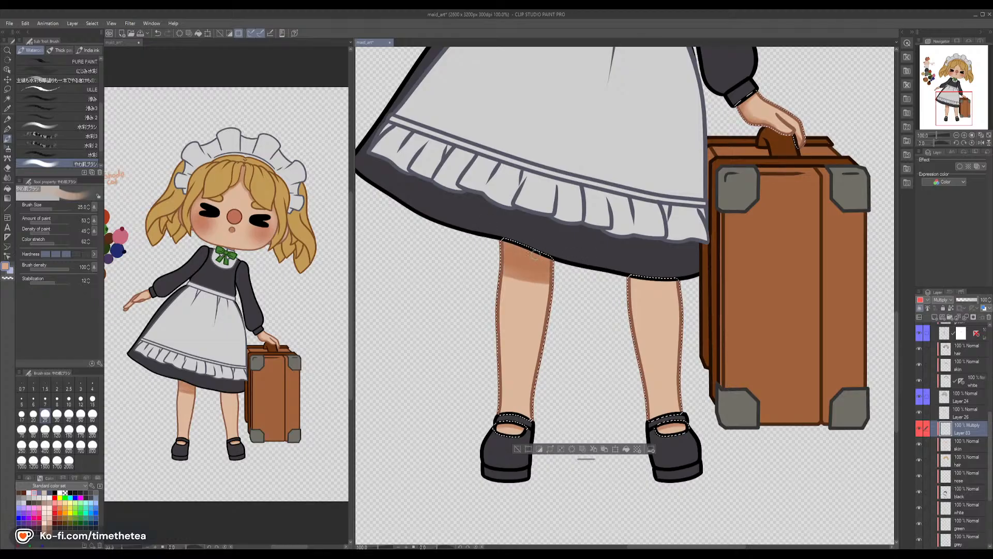
mouse_move(689, 287)
left_mouse_down()
mouse_move(622, 287)
mouse_move(687, 283)
mouse_move(601, 270)
mouse_move(655, 296)
mouse_move(631, 295)
left_mouse_up()
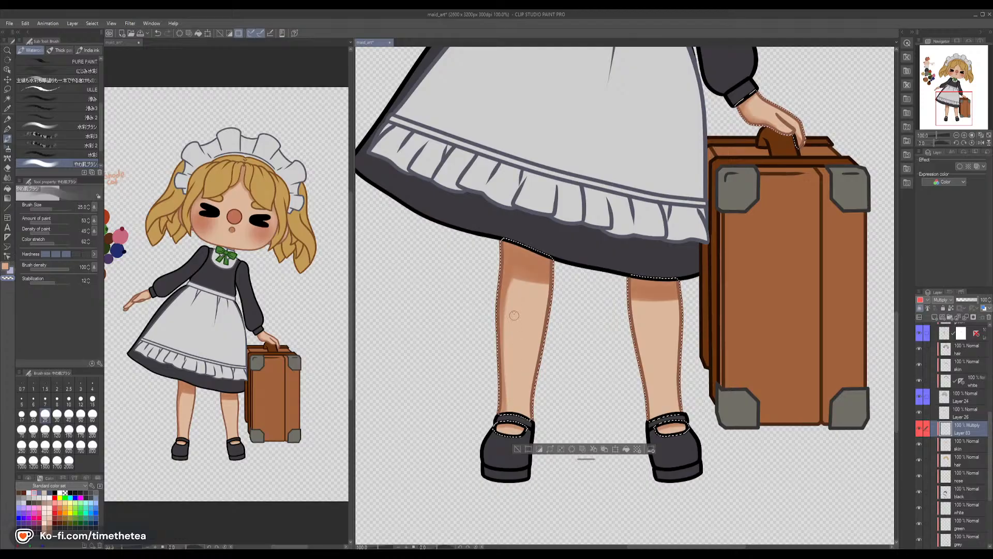
Shade along the sides of both legs down to the ankles with the same skin shade colour
left_click(507, 393, "alt")
key("c")
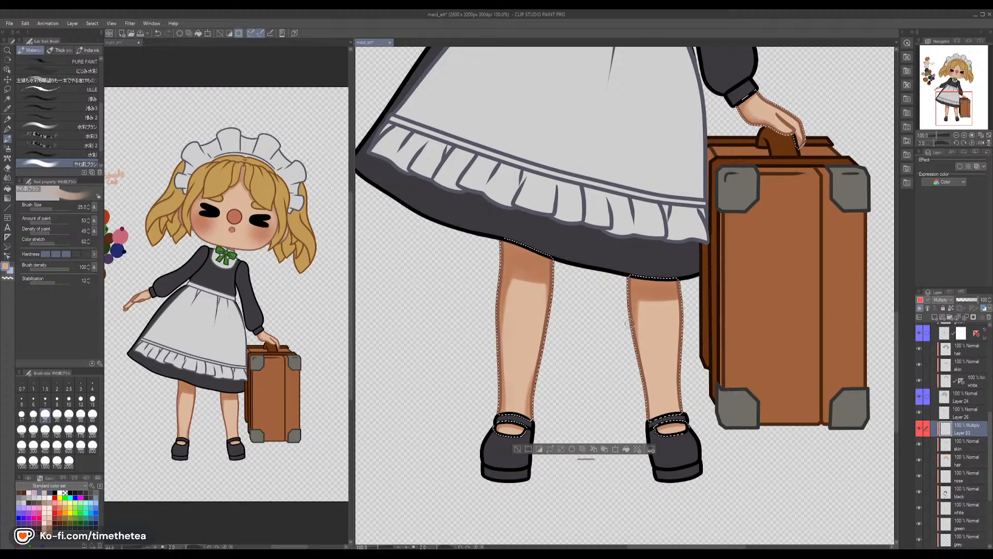
left_click_drag(642, 371, 647, 393)
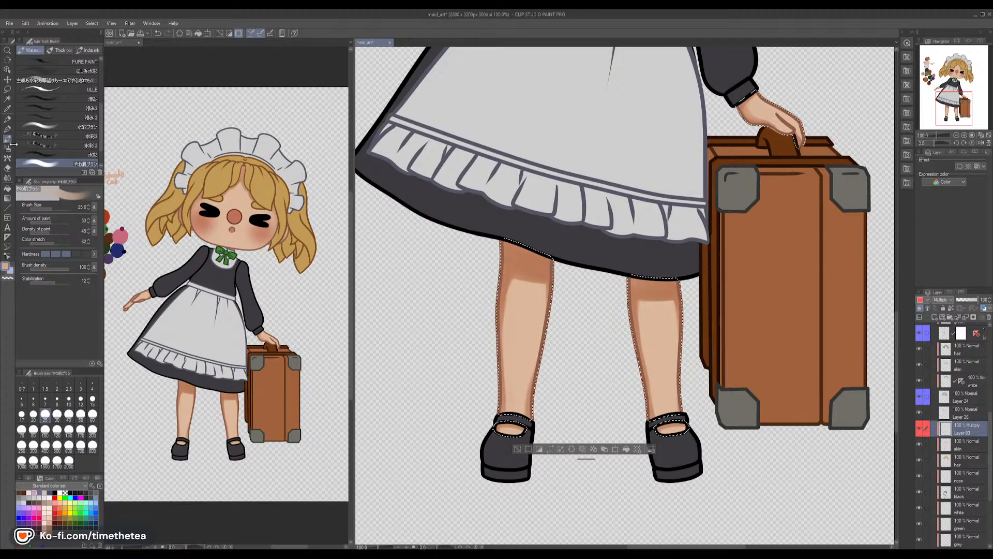
Load the nose layer as a selection and shade the nose's rim on the Multiply layer with the size 25 watercolour brush
key("b")
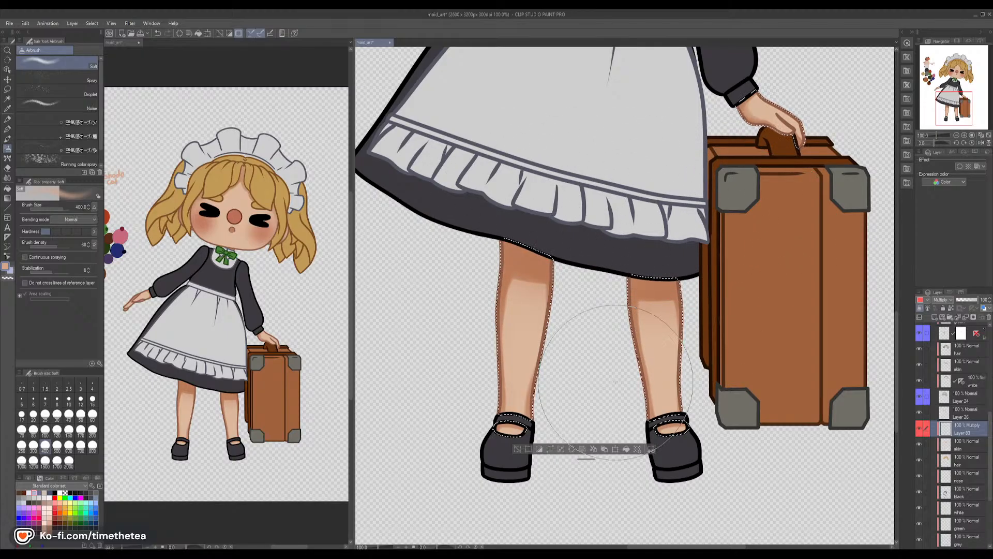
scroll(606, 363, "up", 10)
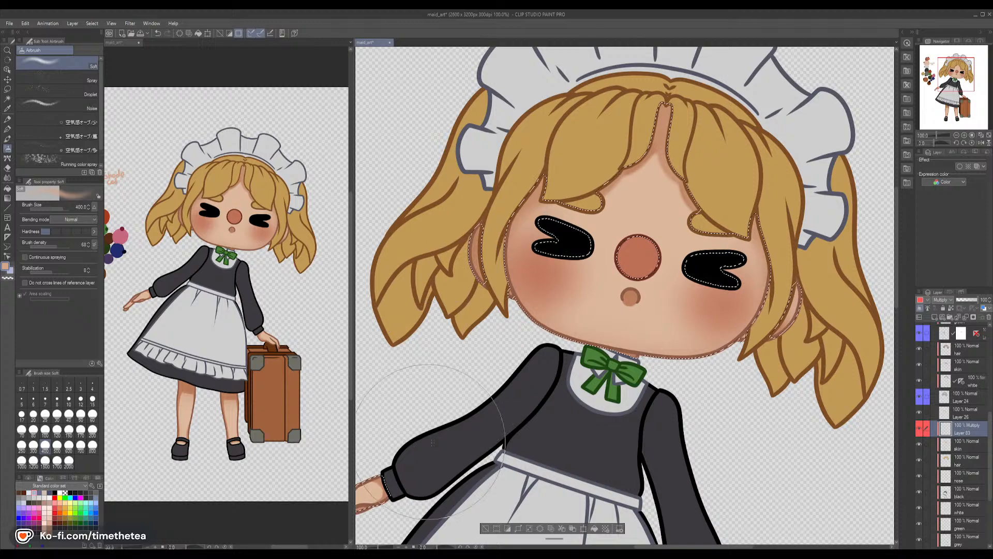
left_click_drag(629, 209, 601, 323)
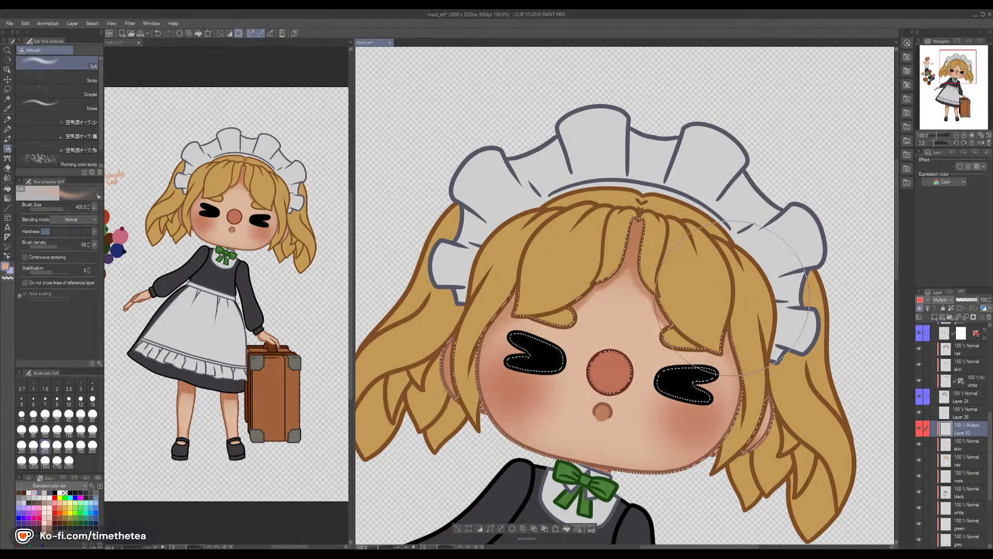
left_click_drag(661, 326, 667, 218)
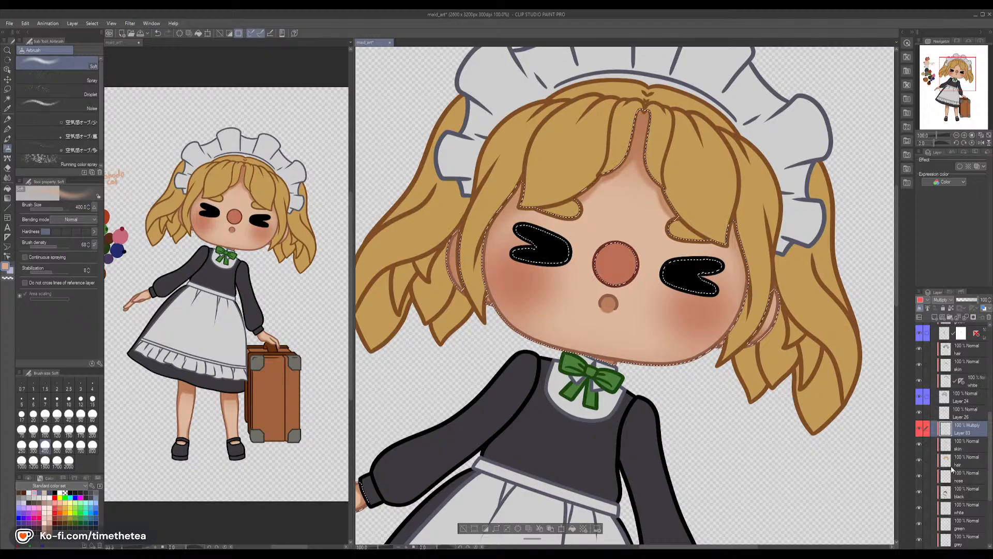
left_click(946, 476, "ctrl")
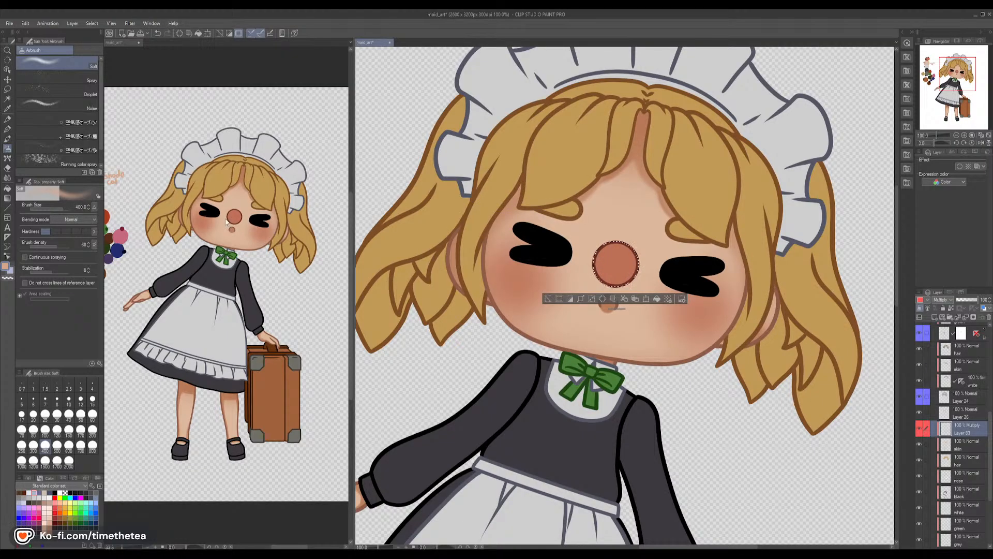
left_click(7, 139)
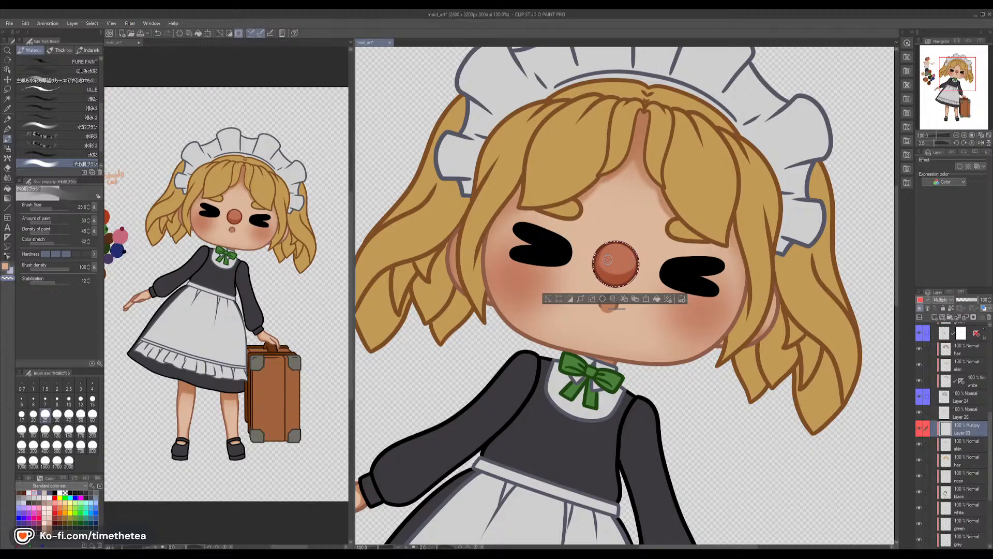
key("c")
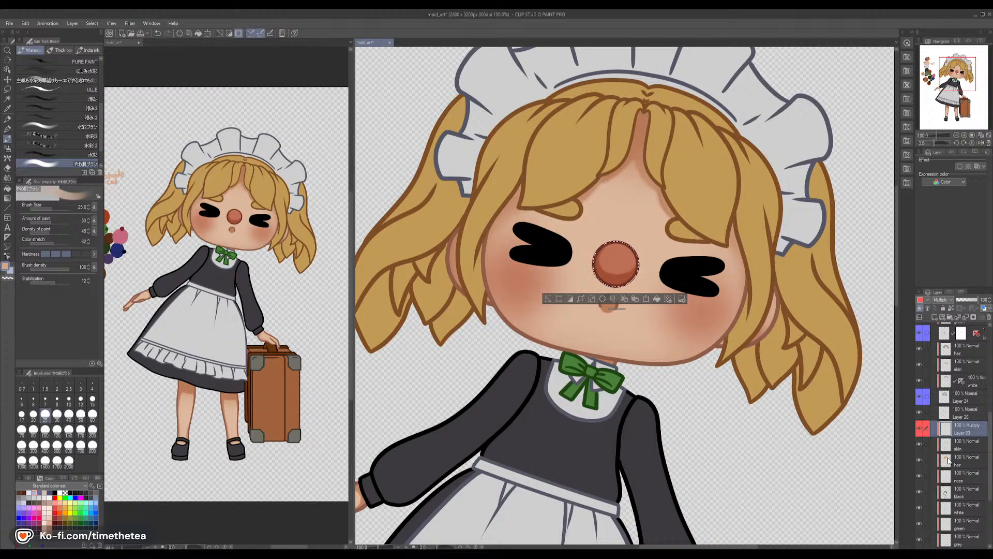
Load the hair layer as a selection and shade the left pigtail's upper outer edge with the size 25 watercolour brush
left_click(948, 461, "ctrl")
left_click_drag(548, 246, 641, 279)
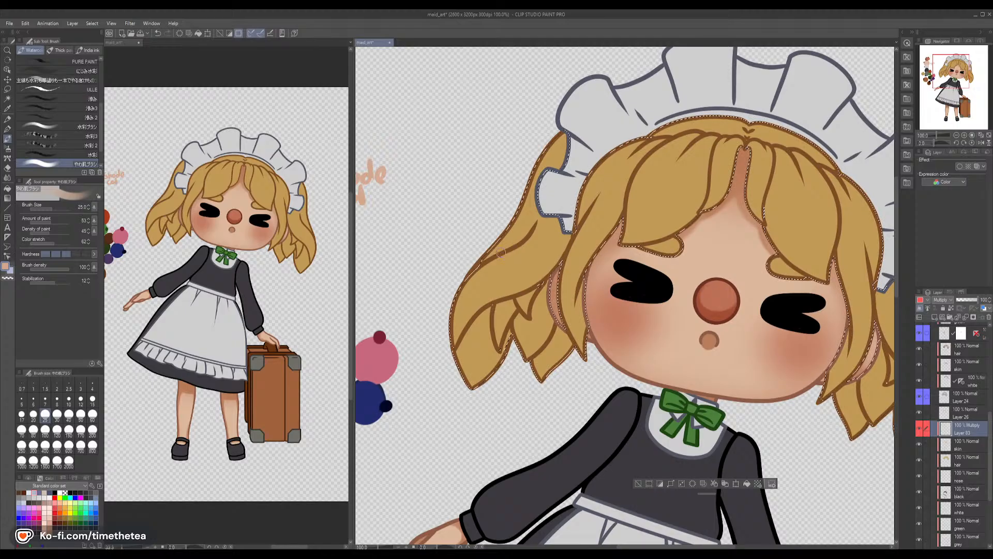
mouse_move(519, 234)
left_mouse_down()
mouse_move(536, 209)
mouse_move(526, 229)
left_mouse_up()
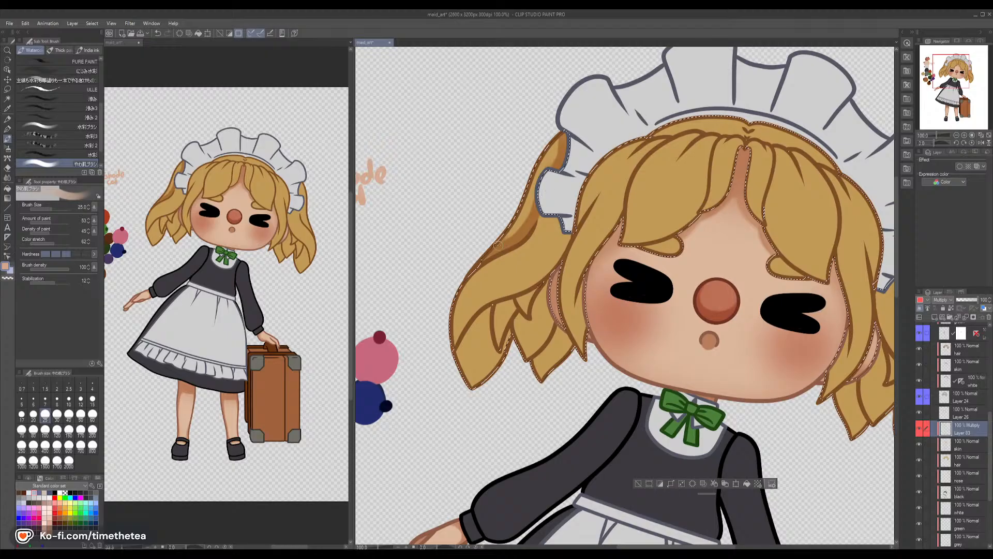
key("c")
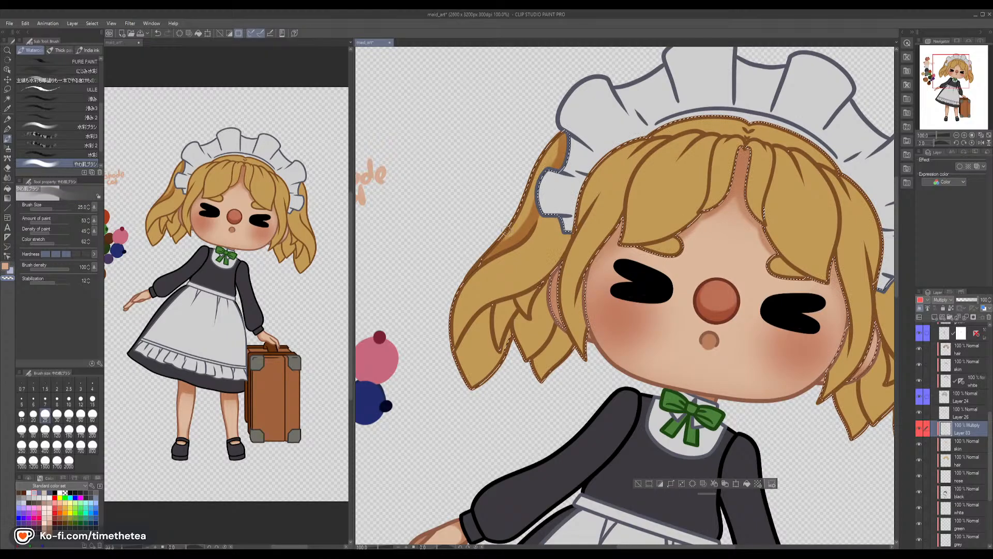
key("c")
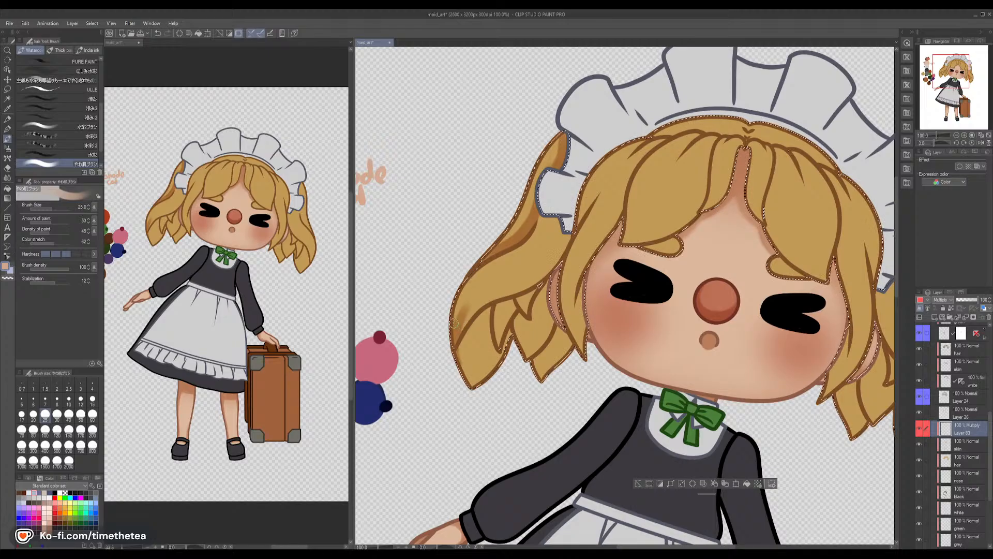
Paint shadow strands along the outer curve of the left pigtail, refining their edges with transparent colour
mouse_move(466, 306)
left_mouse_down()
mouse_move(456, 335)
mouse_move(483, 295)
mouse_move(459, 328)
left_mouse_up()
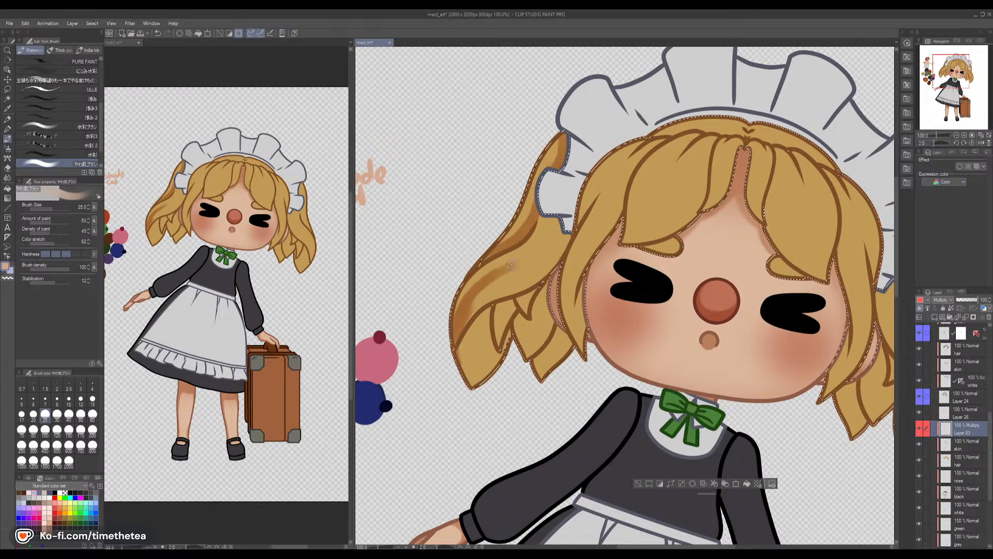
left_click_drag(523, 260, 475, 277)
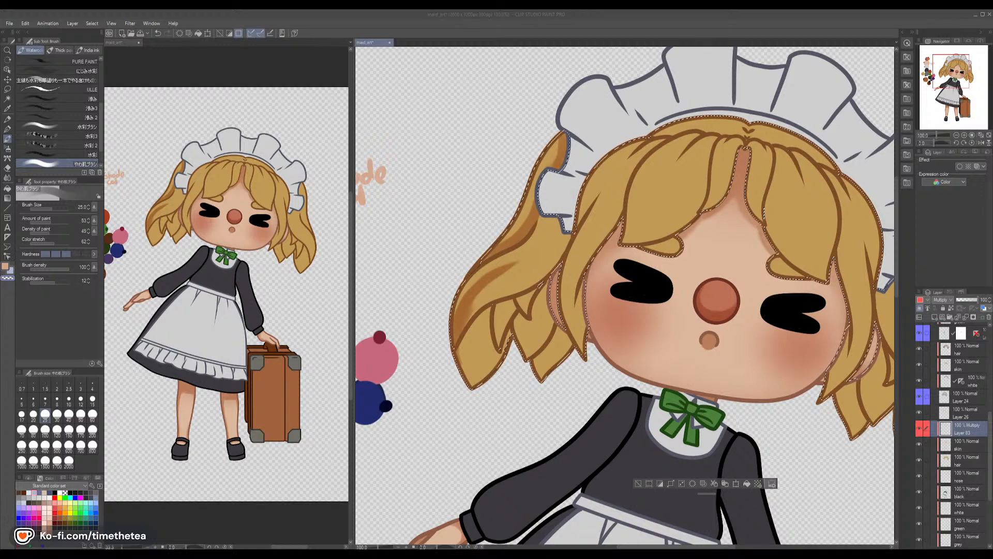
left_click(556, 21)
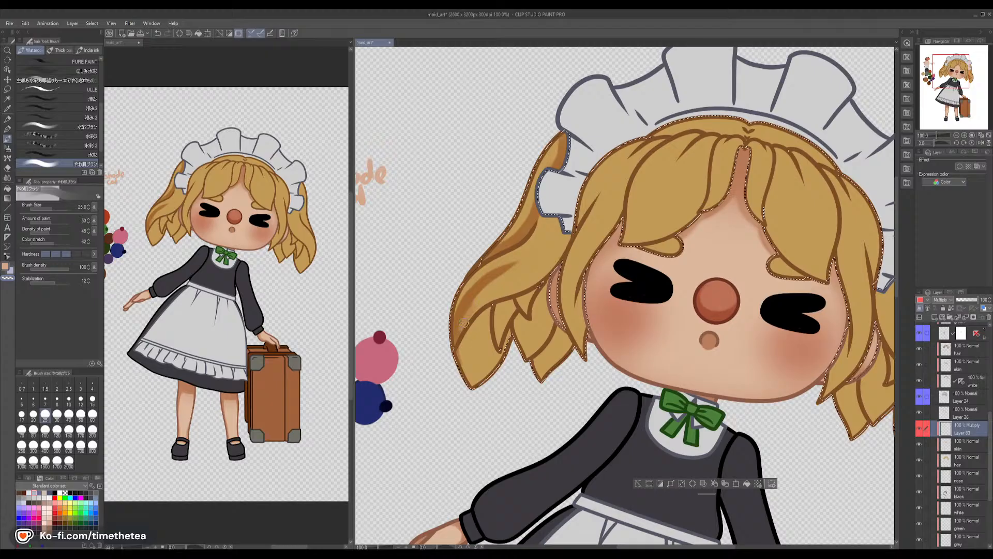
key("c")
mouse_move(459, 340)
left_mouse_down()
mouse_move(482, 304)
mouse_move(462, 327)
mouse_move(506, 296)
mouse_move(465, 323)
mouse_move(484, 301)
mouse_move(477, 310)
mouse_move(509, 295)
left_mouse_up()
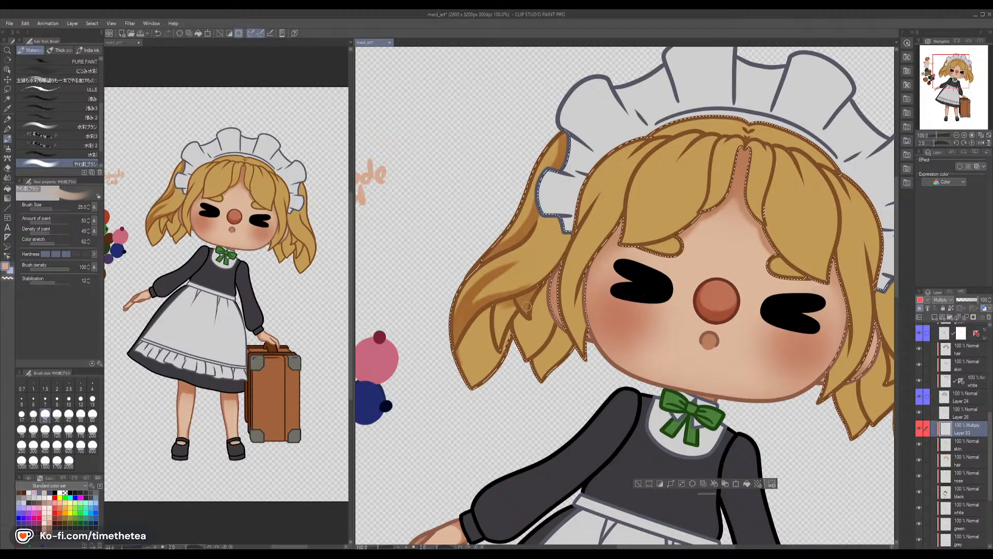
Shade the left pigtail's inner locks below the ear and the hair strand beside the cheek
mouse_move(520, 325)
left_mouse_down()
mouse_move(549, 281)
mouse_move(522, 327)
mouse_move(523, 343)
mouse_move(547, 294)
mouse_move(526, 331)
mouse_move(530, 309)
mouse_move(524, 348)
mouse_move(538, 342)
mouse_move(534, 362)
mouse_move(548, 296)
mouse_move(559, 329)
mouse_move(527, 374)
mouse_move(561, 345)
left_mouse_up()
key("c")
key("c")
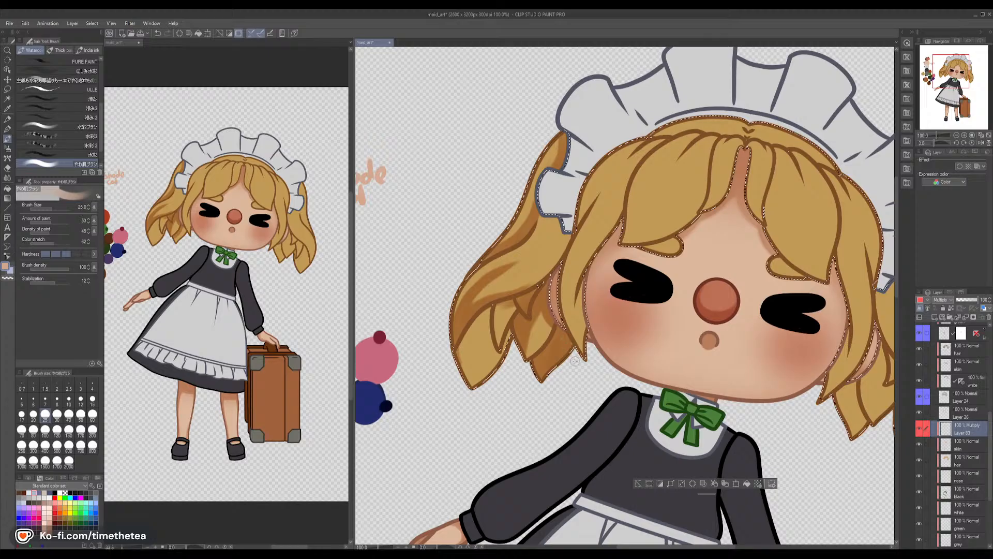
mouse_move(582, 277)
left_mouse_down()
mouse_move(577, 318)
mouse_move(588, 337)
left_mouse_up()
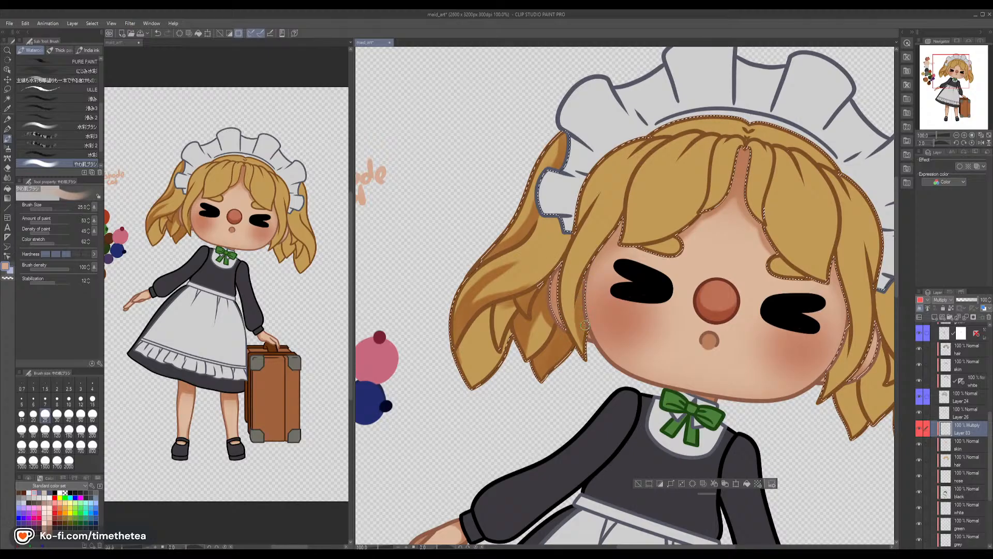
left_click_drag(592, 280, 585, 327)
Add tapered shadow strands to the outermost lower lock of the left pigtail
mouse_move(497, 309)
left_mouse_down()
mouse_move(460, 342)
mouse_move(471, 333)
mouse_move(451, 391)
mouse_move(484, 321)
mouse_move(465, 335)
mouse_move(488, 322)
left_mouse_up()
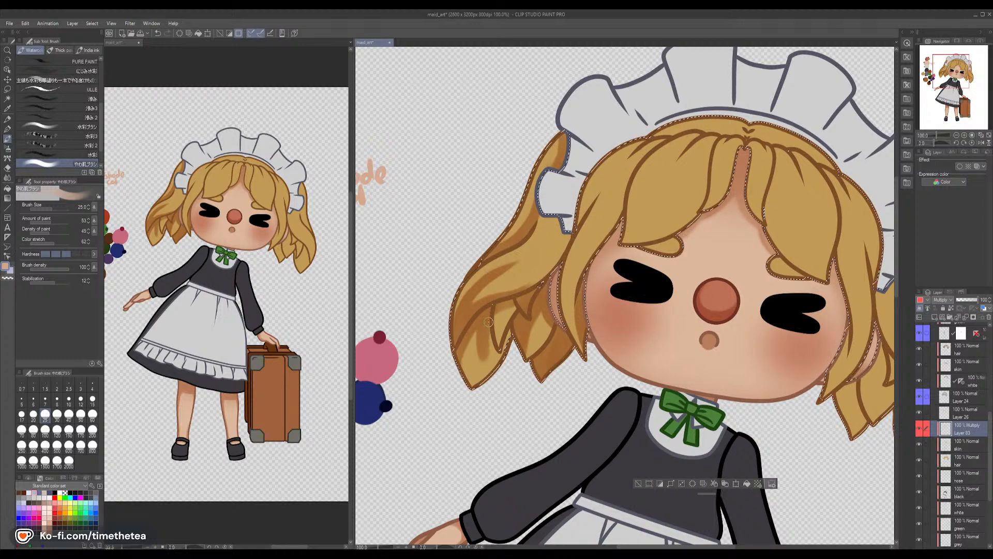
mouse_move(491, 370)
left_mouse_down()
mouse_move(495, 310)
mouse_move(496, 344)
mouse_move(494, 316)
mouse_move(516, 300)
left_mouse_up()
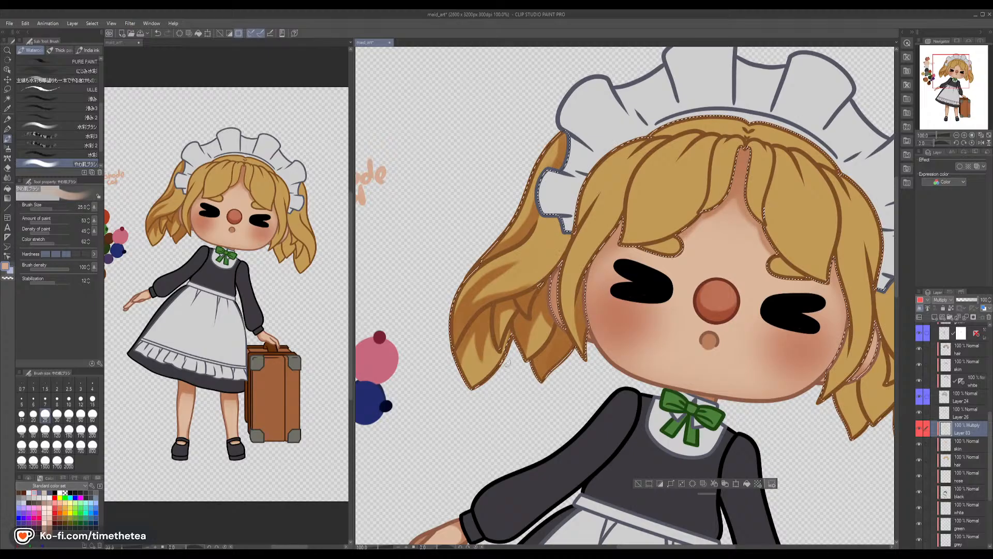
key("c")
key("c")
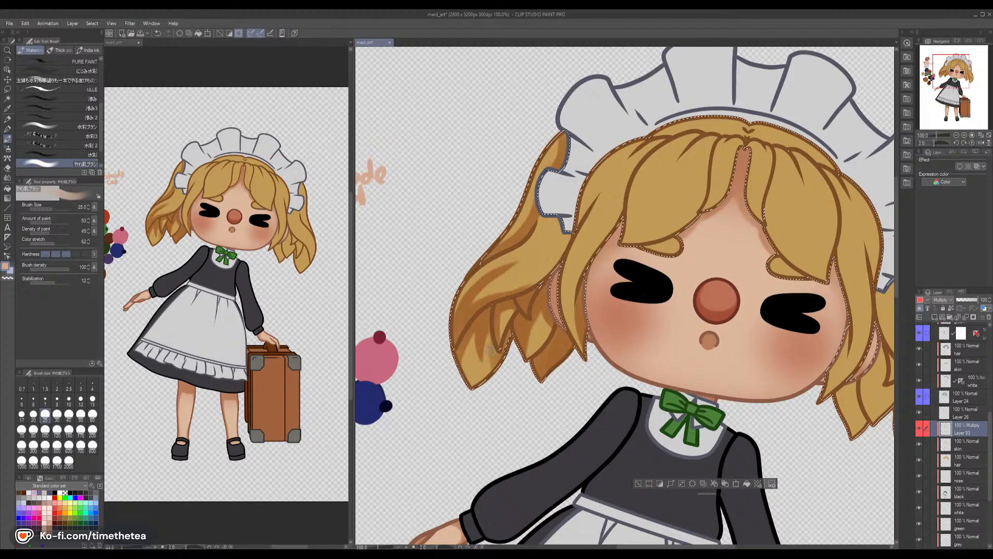
Paint the headdress's cast shadow on the top of the left pigtail and shape it with transparent colour
key("c")
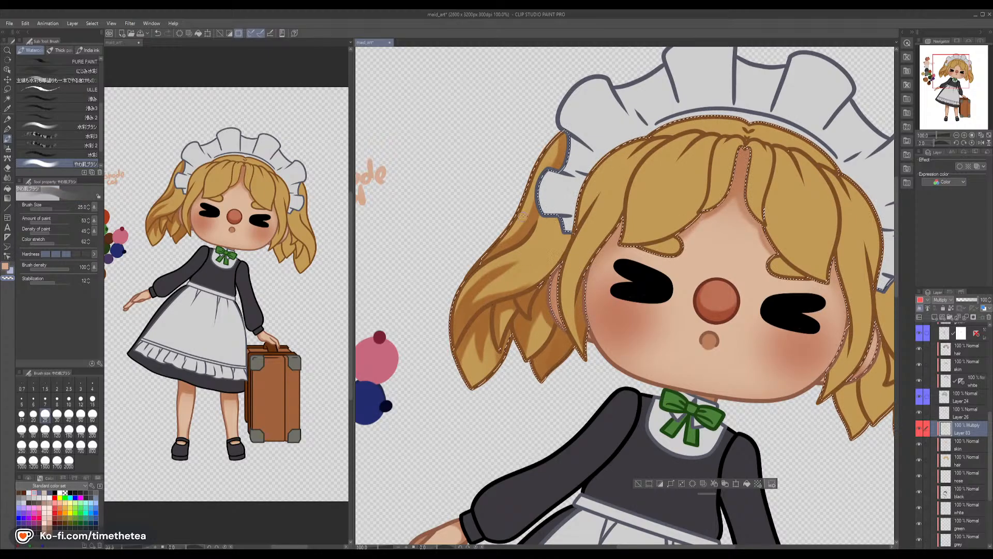
key("c")
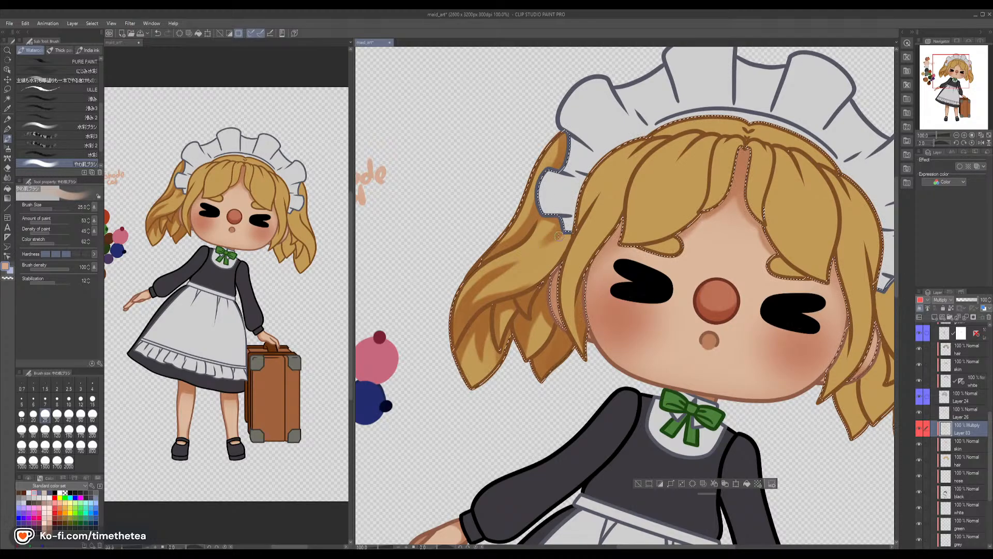
key("c")
key("c")
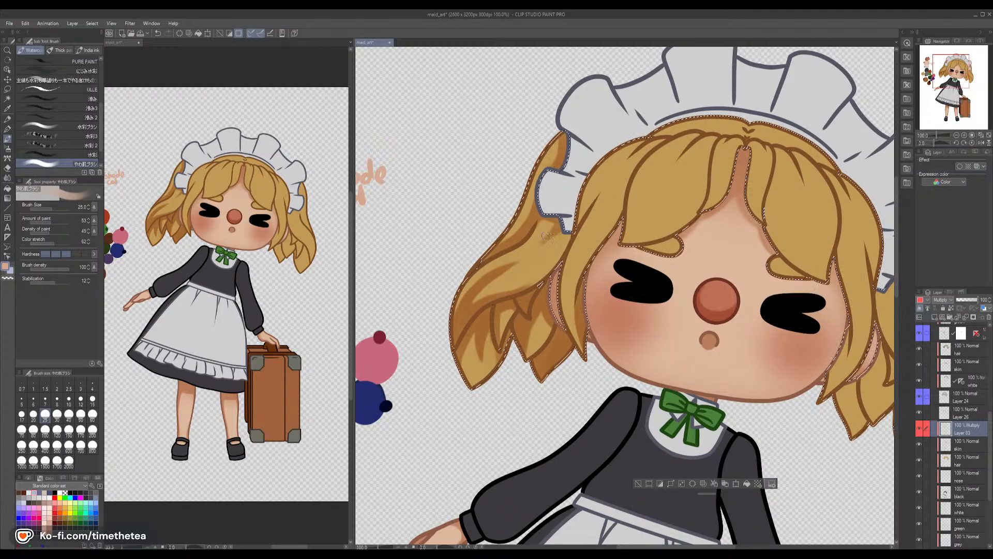
key("c")
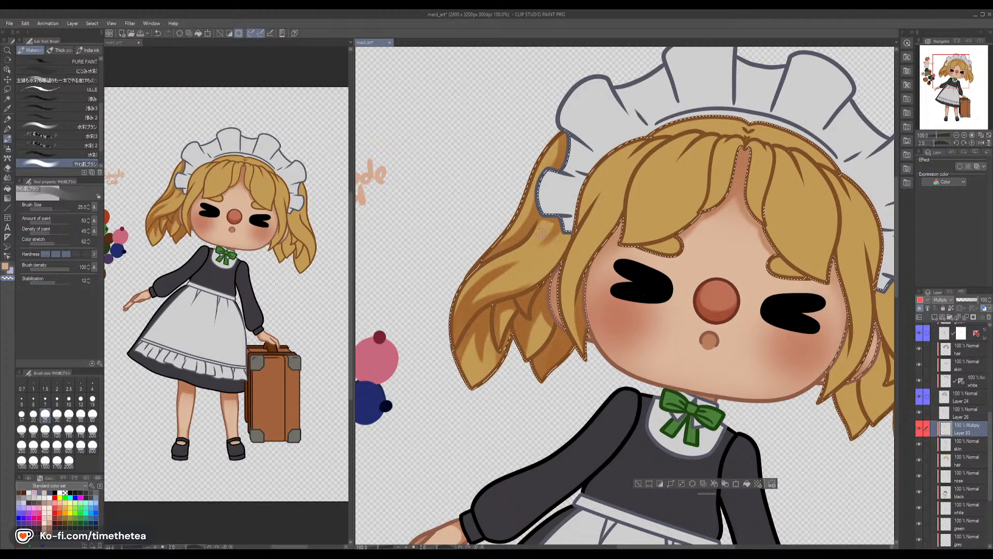
left_click_drag(541, 256, 528, 287)
Block in a shadow on the side hair beside the left headdress ruffle and add thinner pigtail strands at brush size 17
key("c")
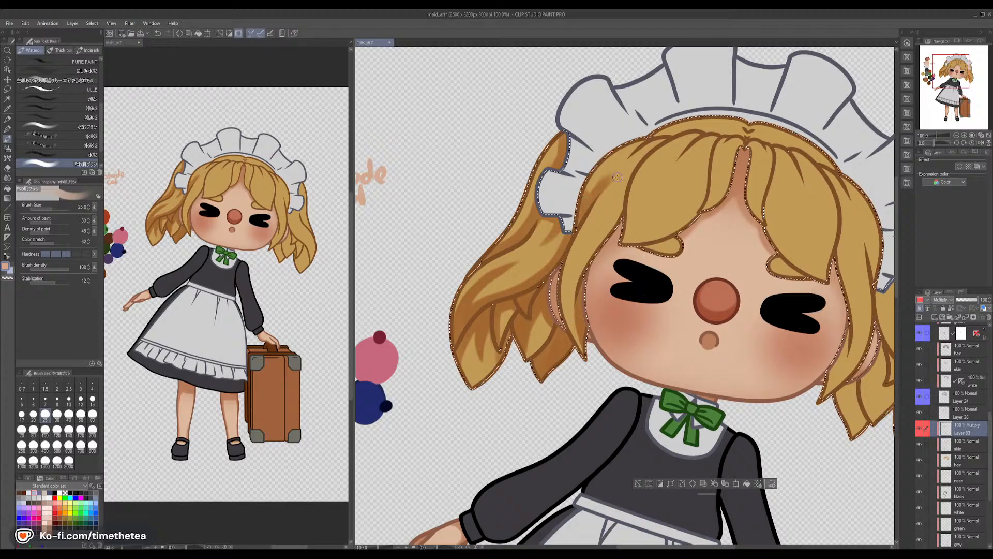
left_click(21, 414)
left_click_drag(675, 205, 557, 235)
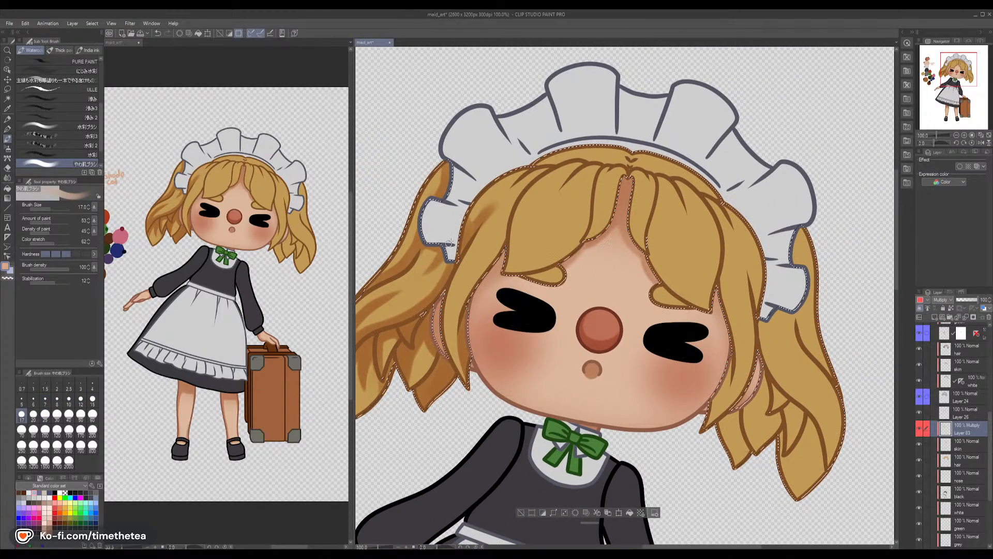
left_click_drag(446, 248, 523, 242)
mouse_move(449, 296)
left_mouse_down()
mouse_move(415, 359)
mouse_move(510, 252)
left_mouse_up()
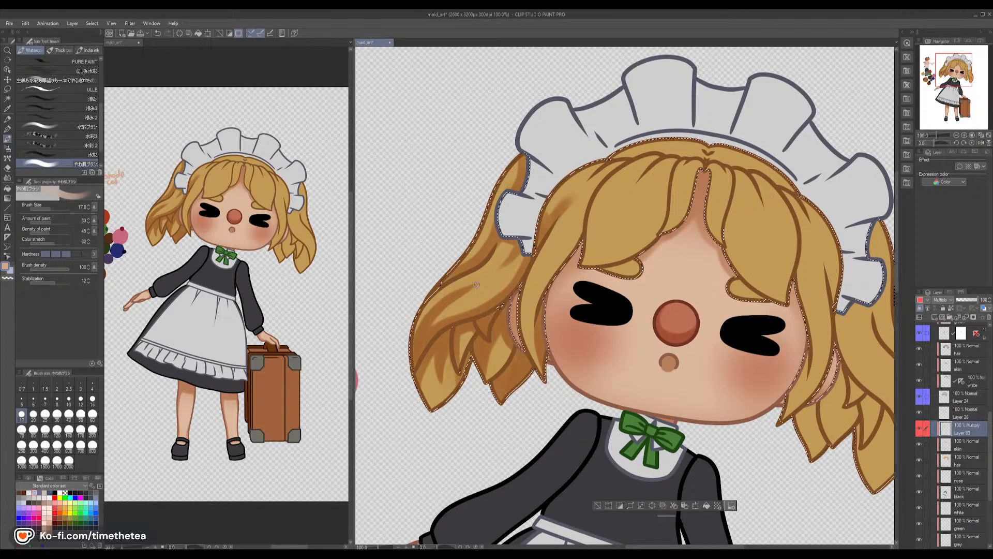
key("c")
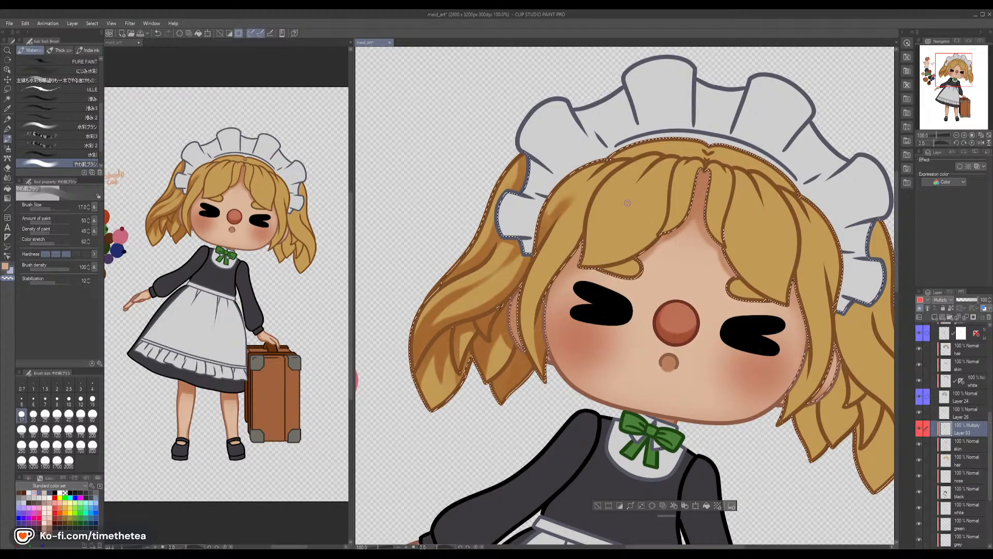
Refine the side hair shadow beside the left ruffle, alternating the shade colour and transparent colour at size 17
left_click_drag(544, 219, 560, 201)
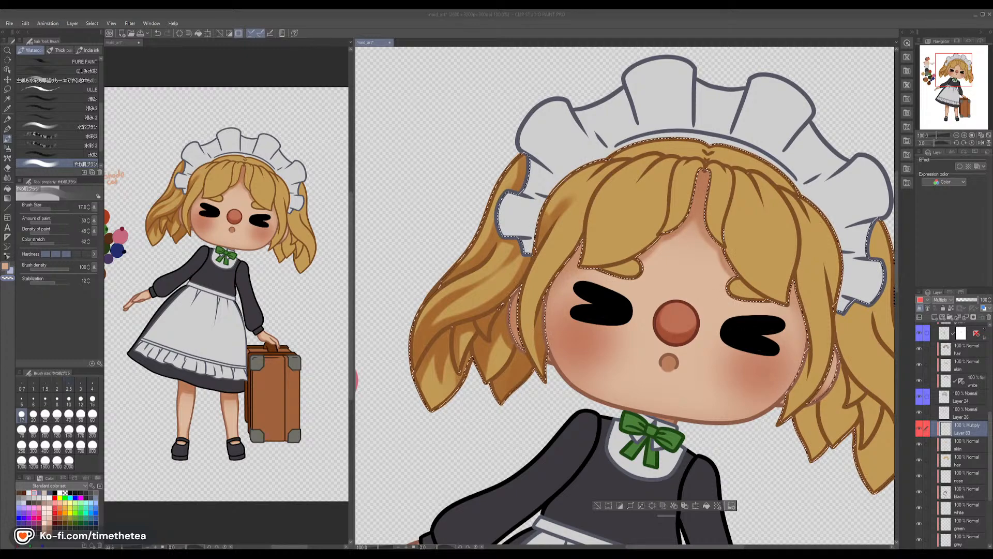
left_click(513, 25)
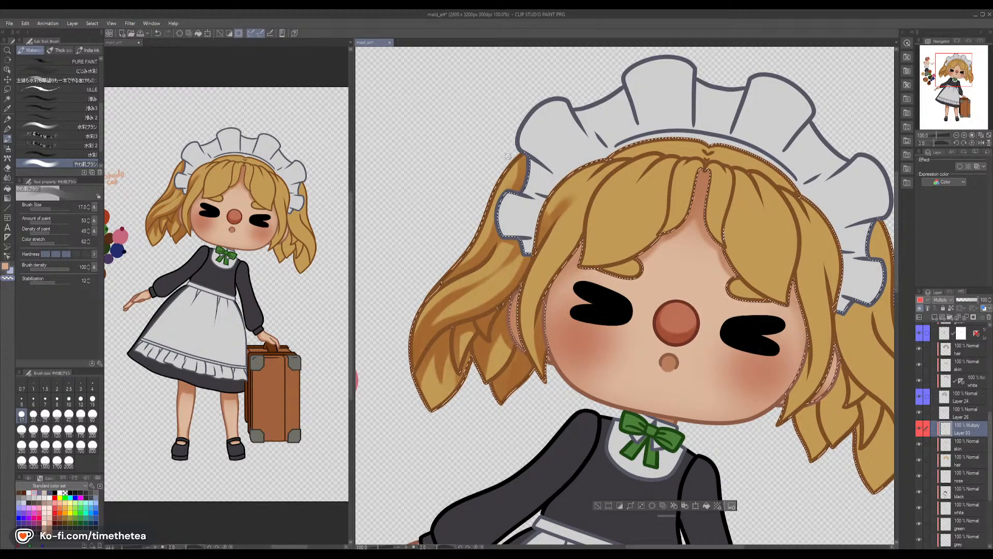
left_click(543, 214, "alt")
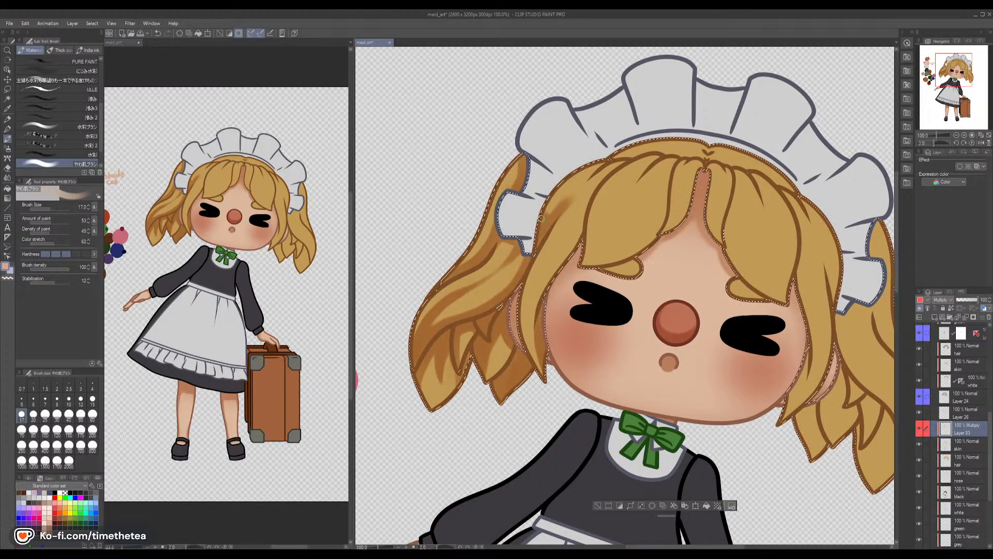
left_click(563, 195, "alt")
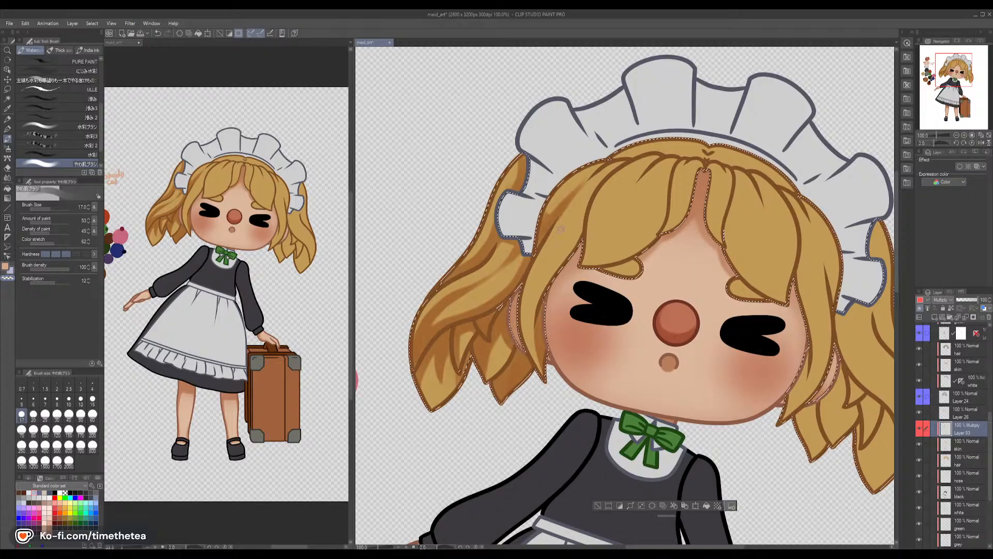
key("c")
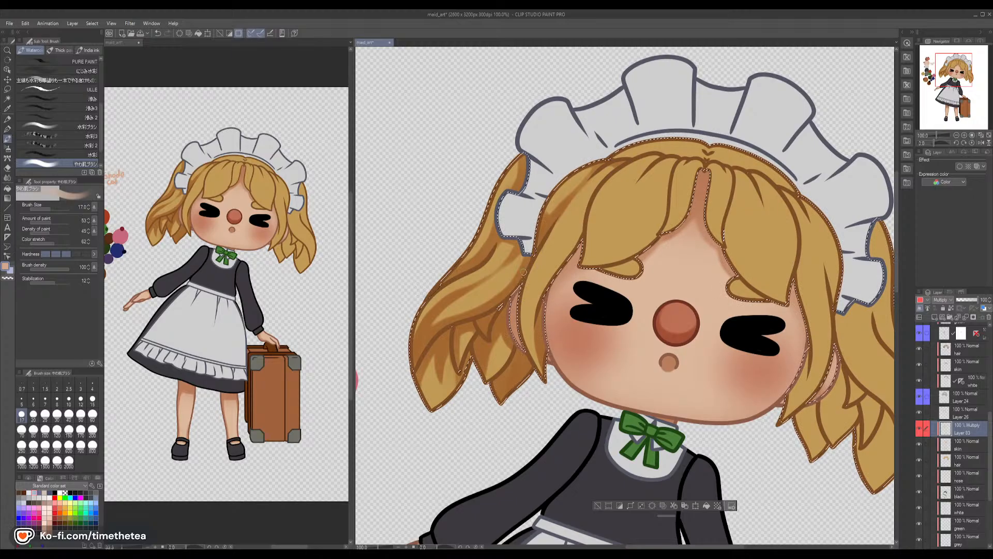
Finish the shadow strands on the side hair between the left headdress ruffle and the fringe, alternating shade and transparent colour
key("c")
key("c")
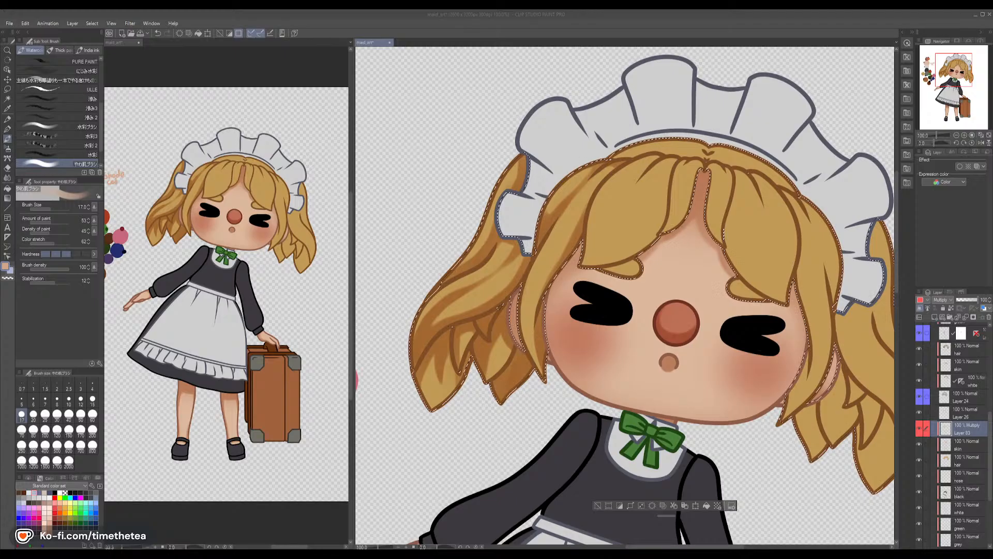
left_click(604, 32)
left_click(514, 42)
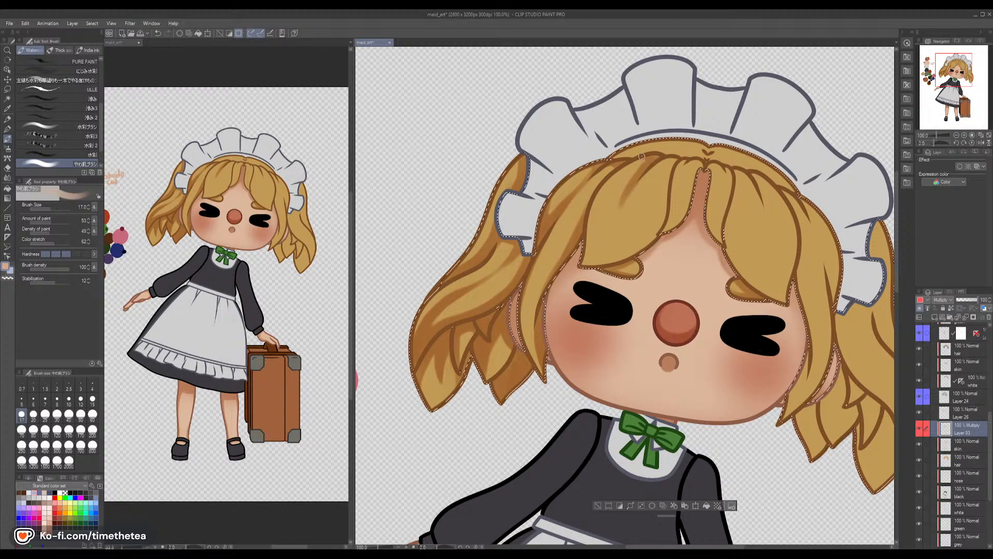
Paint tapered shadow strands down from the roots of the left fringe section and shade its lower tip, trimming with transparent colour
left_click_drag(659, 159, 634, 161)
key("c")
key("c")
key("c")
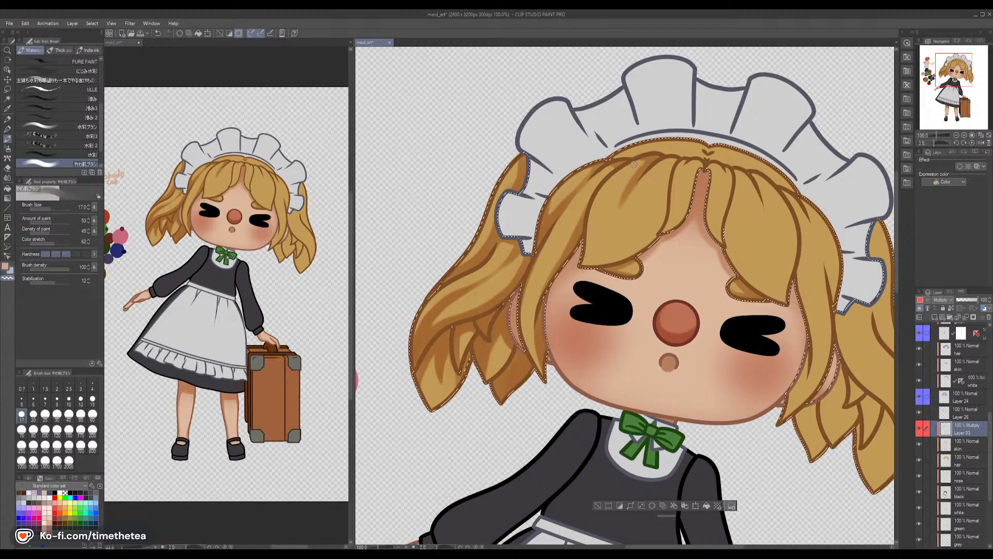
key("c")
key("c")
key("c")
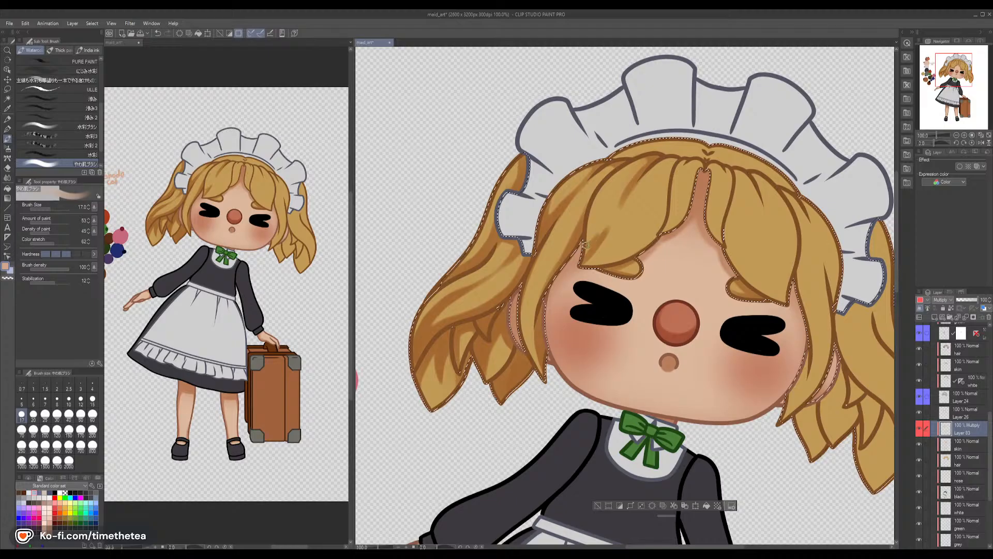
mouse_move(591, 249)
left_mouse_down()
mouse_move(584, 263)
mouse_move(615, 220)
mouse_move(599, 241)
left_mouse_up()
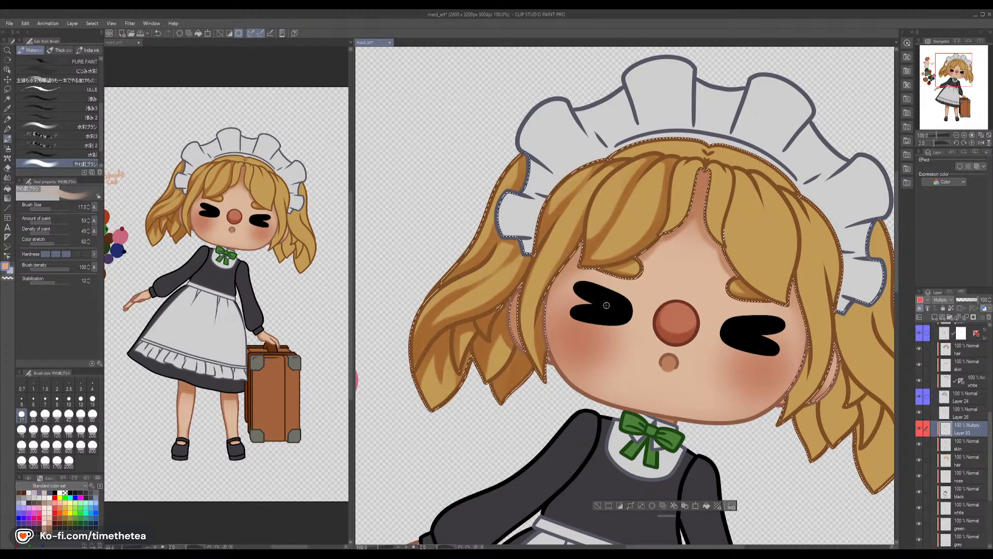
Shade the crown hair around the centre parting under the headdress and the inner strand of the left fringe
left_click_drag(704, 329, 623, 280)
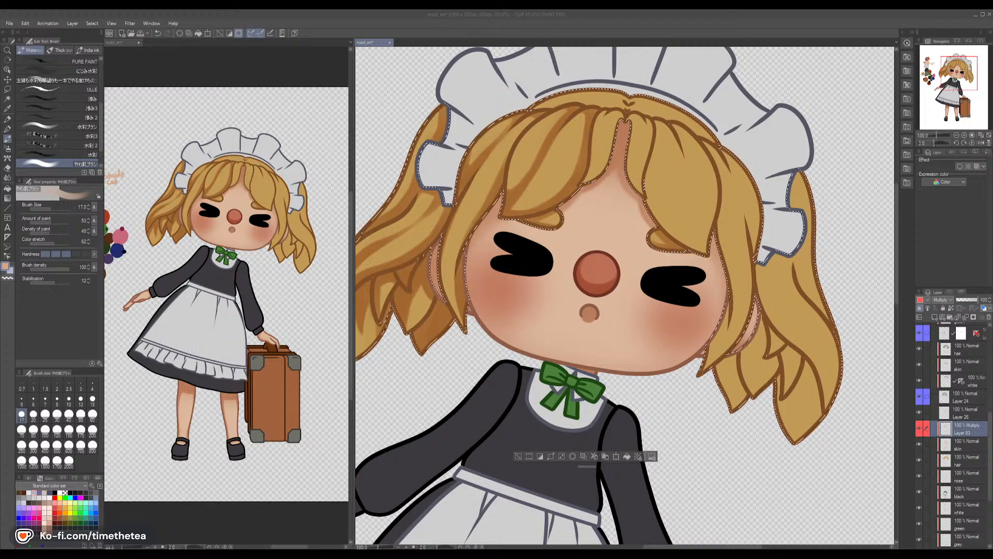
left_click(676, 42)
left_click(782, 465)
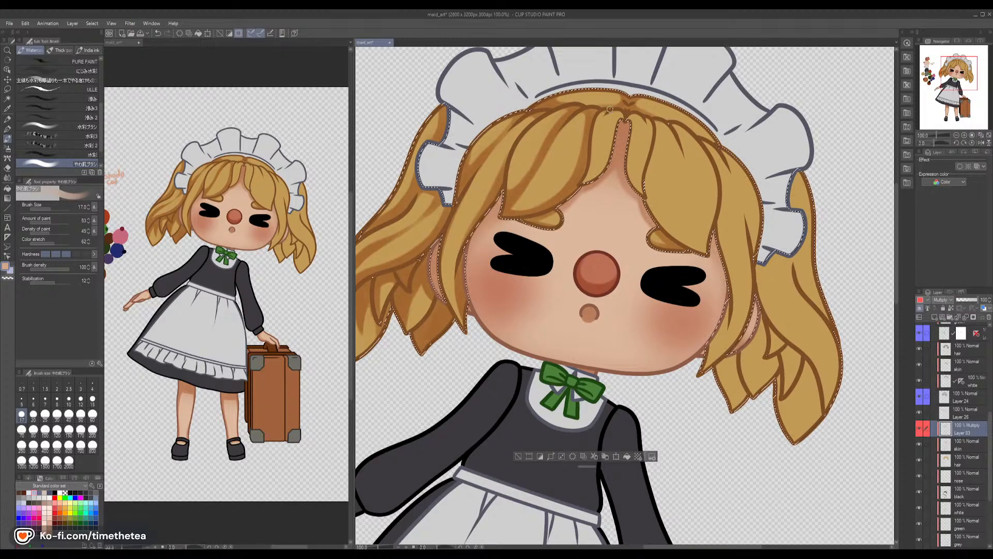
left_click_drag(602, 110, 596, 151)
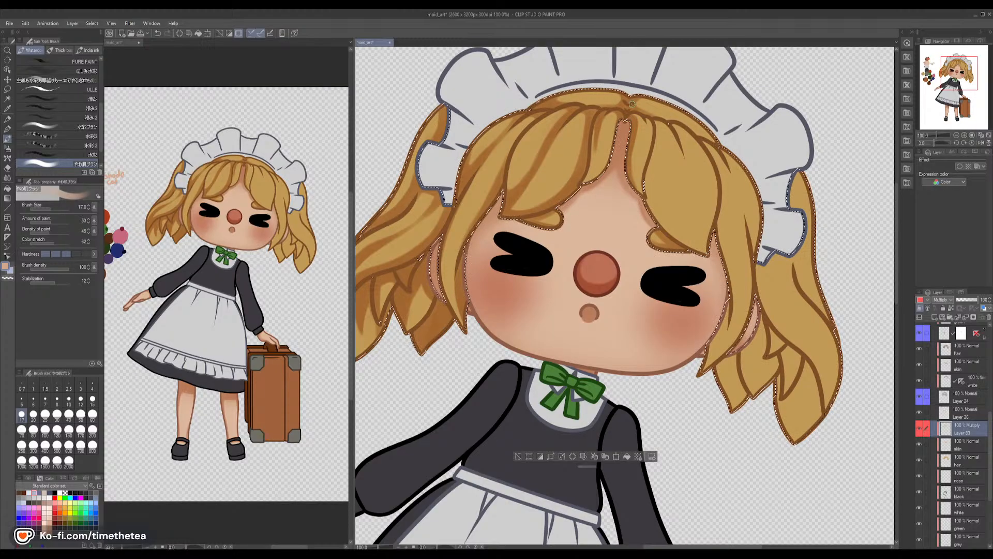
Shade the inner edge of the right fringe from the parting towards its tip, cleaning the edges with transparent colour
mouse_move(667, 191)
left_mouse_down()
mouse_move(627, 185)
mouse_move(622, 197)
mouse_move(634, 187)
mouse_move(596, 196)
mouse_move(593, 171)
mouse_move(599, 212)
left_mouse_up()
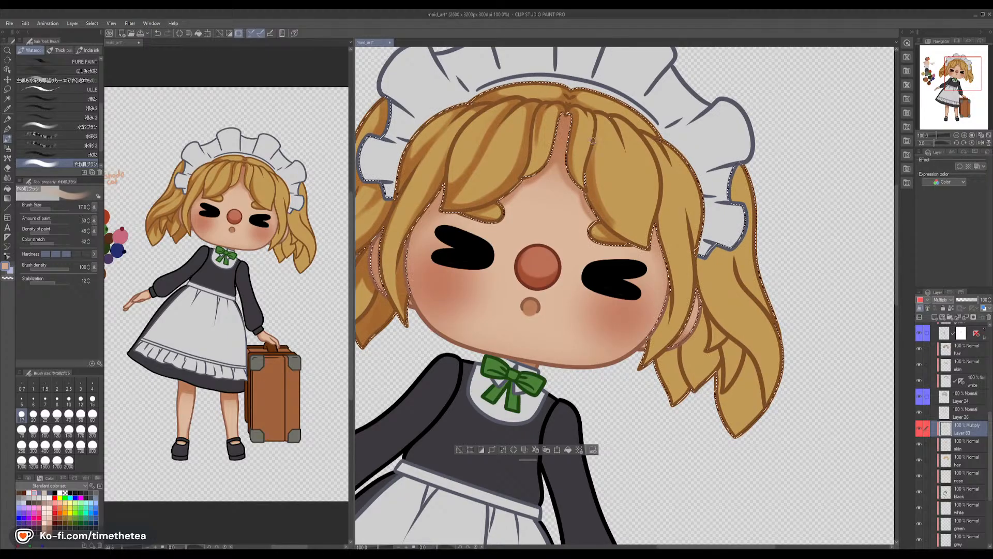
left_click_drag(591, 169, 629, 241)
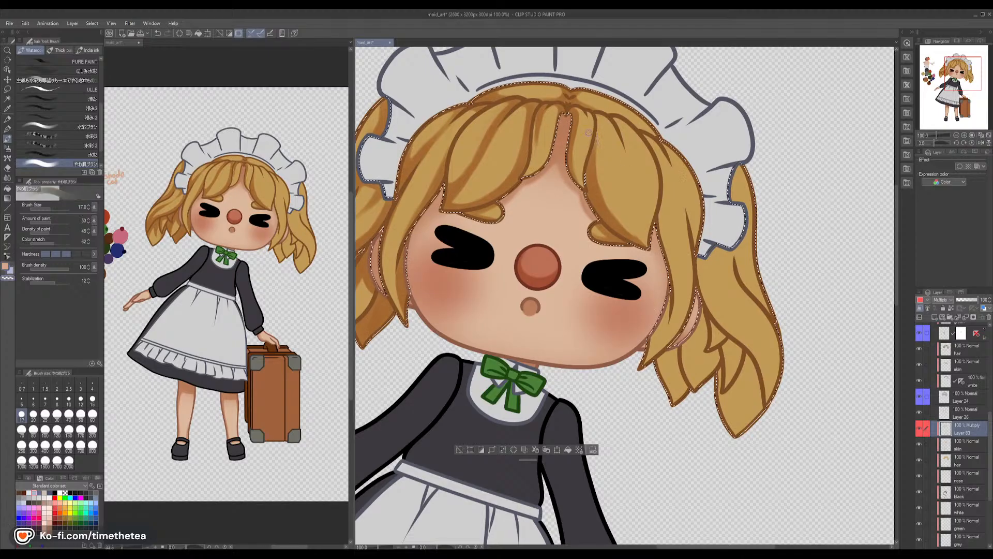
key("c")
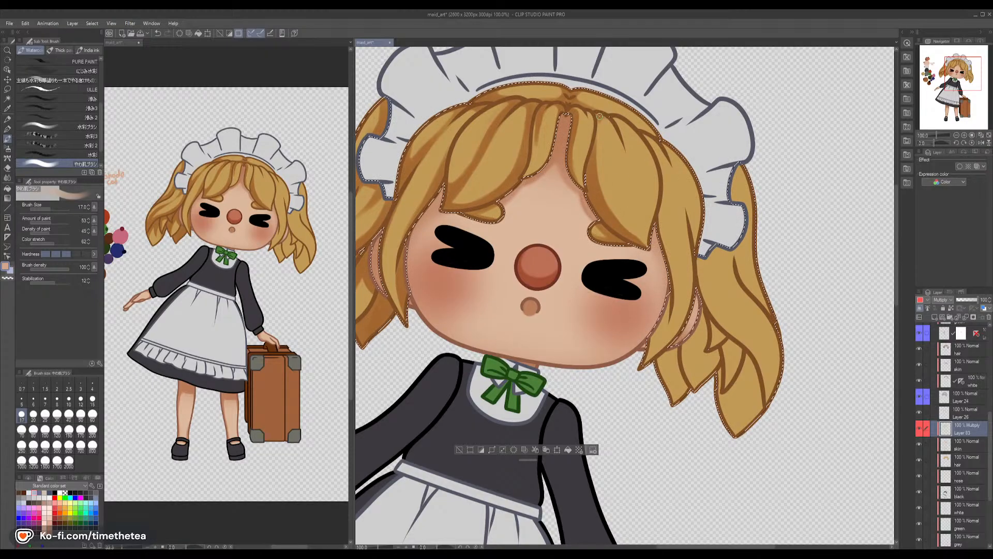
key("c")
key("c")
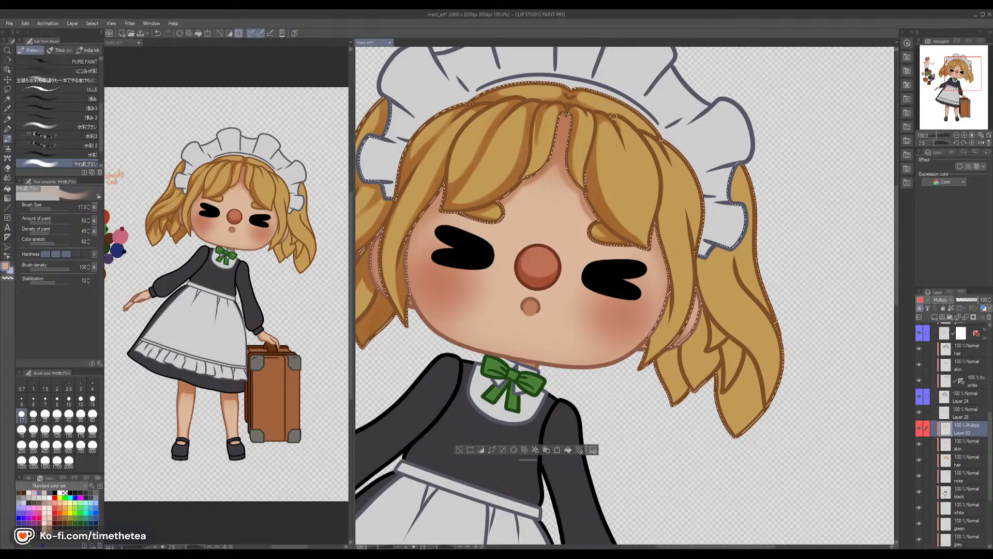
Add thin tapered shadow strands in the middle of the right fringe and shape them with transparent colour
left_click_drag(619, 135, 628, 173)
left_click_drag(623, 138, 634, 203)
key("c")
left_click_drag(625, 159, 628, 197)
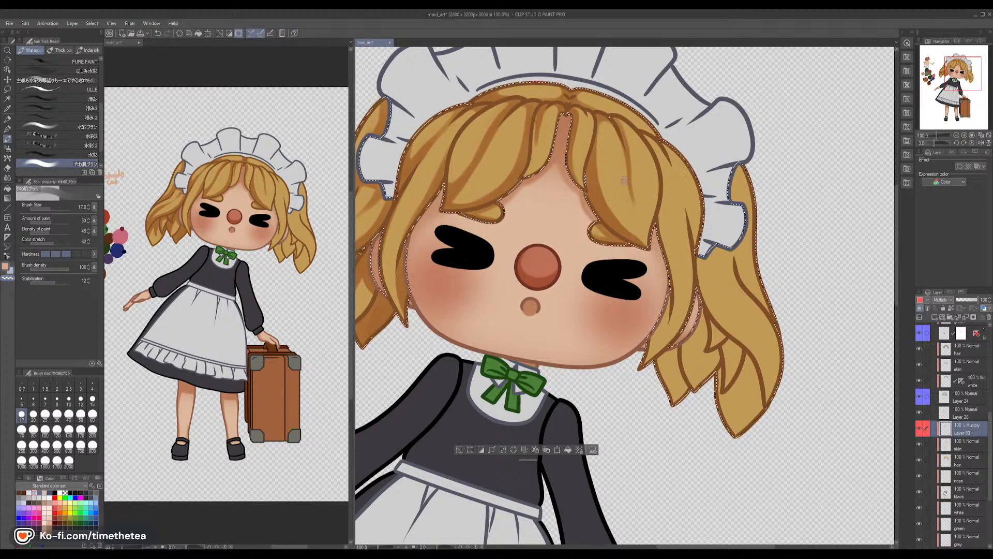
key("c")
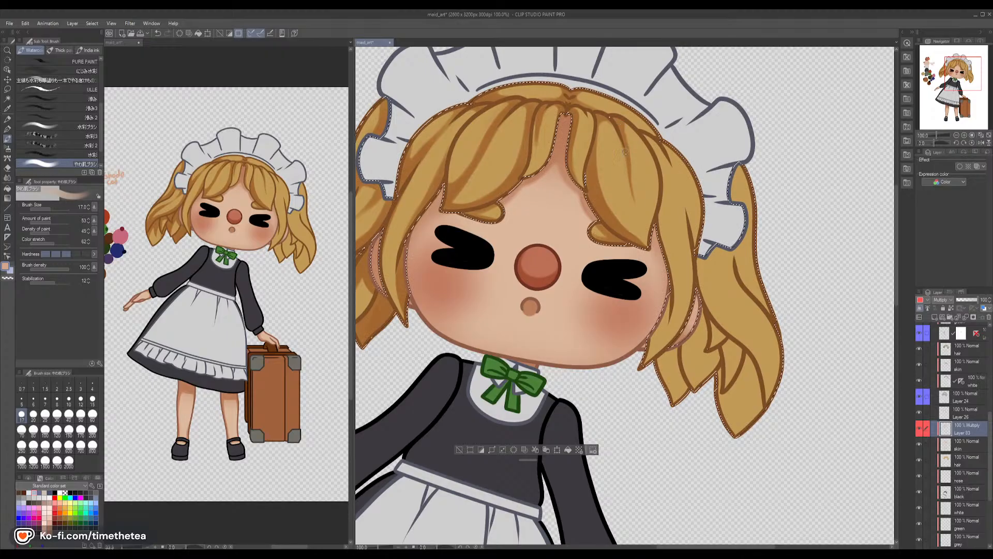
key("c")
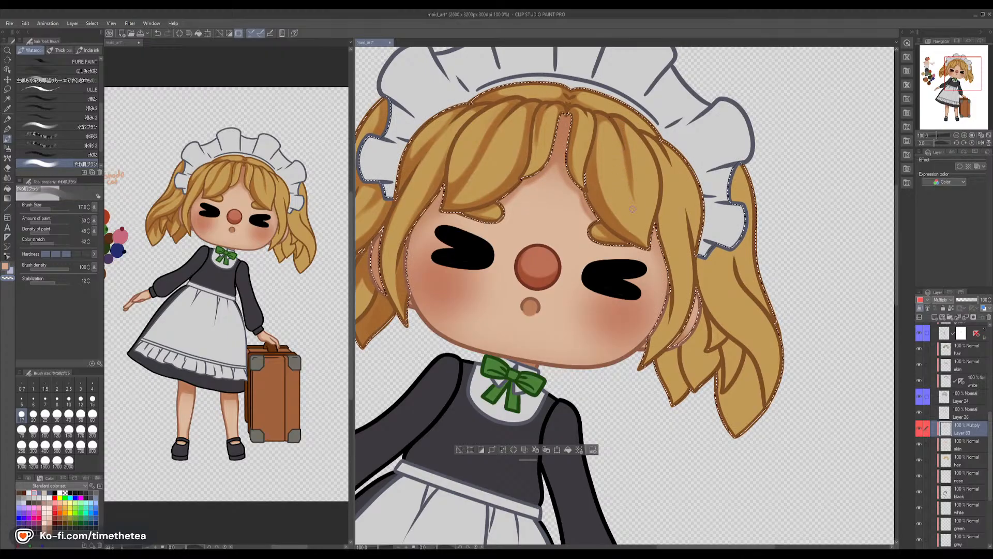
Paint shadow strands on the long side lock between the right fringe and the headdress ruffle, trimming them with transparent colour
key("c")
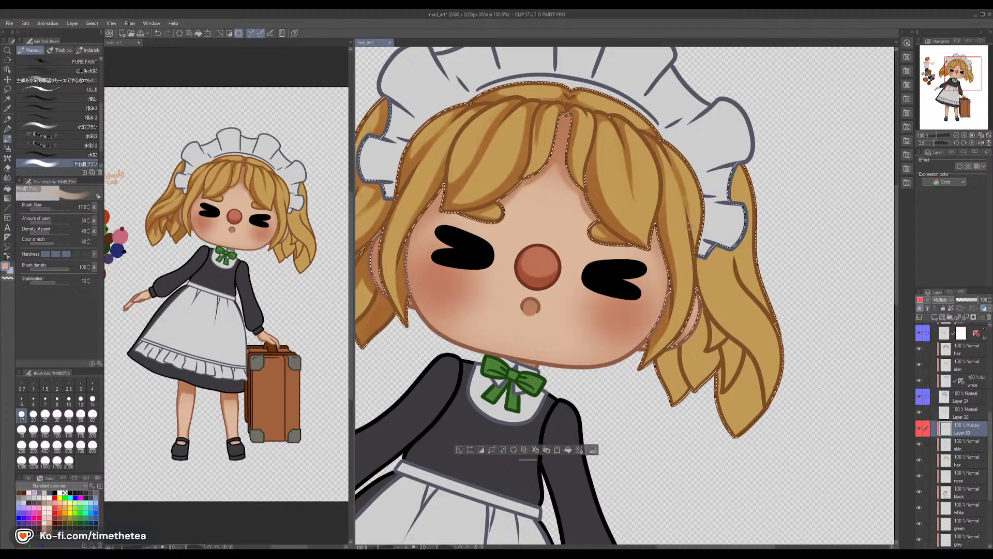
key("c")
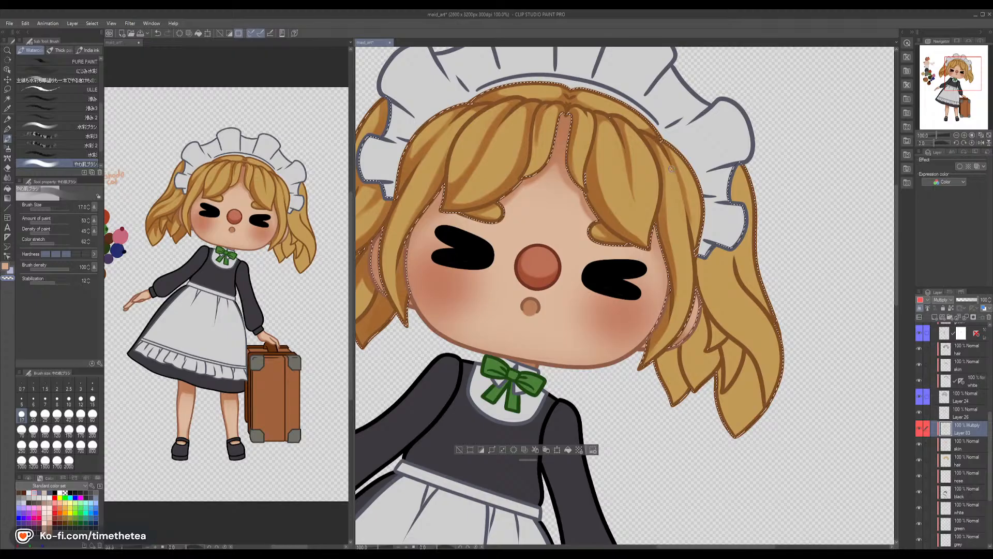
key("c")
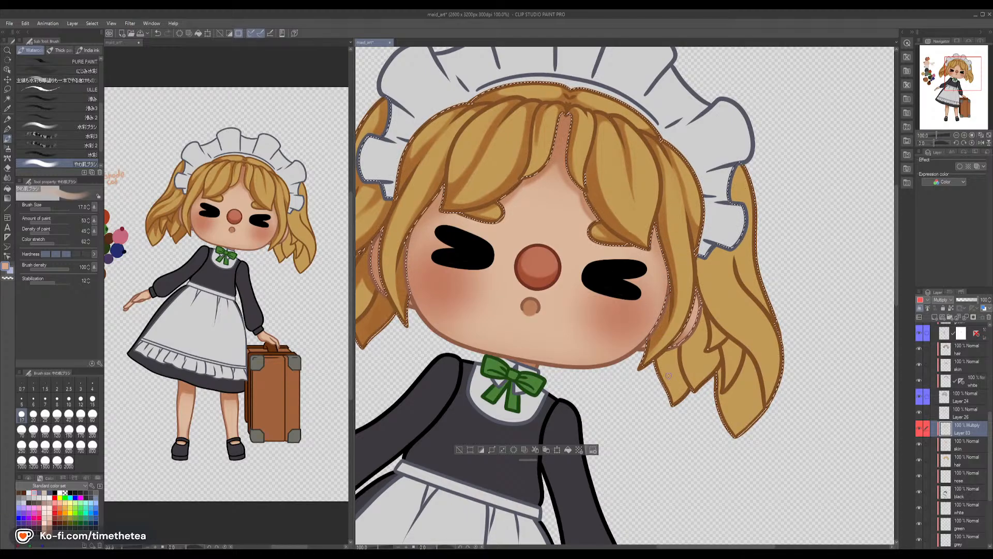
Fill the innermost lower lock of the right pigtail with shadow below the ear and refine the neighbouring lock's shadow
mouse_move(678, 348)
left_mouse_down()
mouse_move(678, 371)
mouse_move(676, 350)
mouse_move(667, 357)
mouse_move(670, 375)
mouse_move(679, 362)
mouse_move(672, 399)
mouse_move(674, 376)
mouse_move(684, 395)
left_mouse_up()
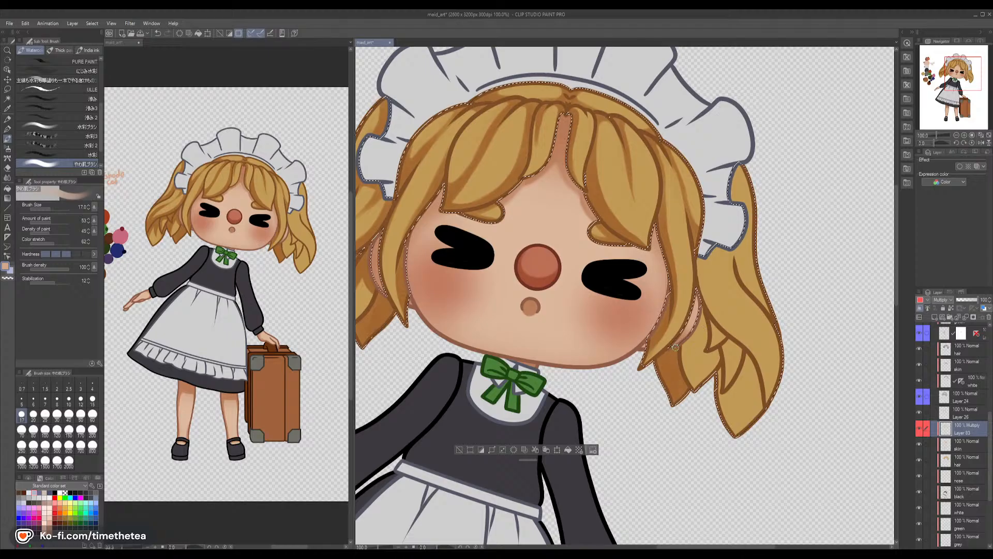
mouse_move(680, 347)
left_mouse_down()
mouse_move(701, 311)
mouse_move(705, 339)
mouse_move(705, 327)
mouse_move(701, 351)
mouse_move(703, 323)
mouse_move(697, 391)
left_mouse_up()
mouse_move(692, 342)
left_mouse_down()
mouse_move(688, 383)
mouse_move(693, 336)
mouse_move(680, 347)
mouse_move(702, 317)
left_mouse_up()
key("c")
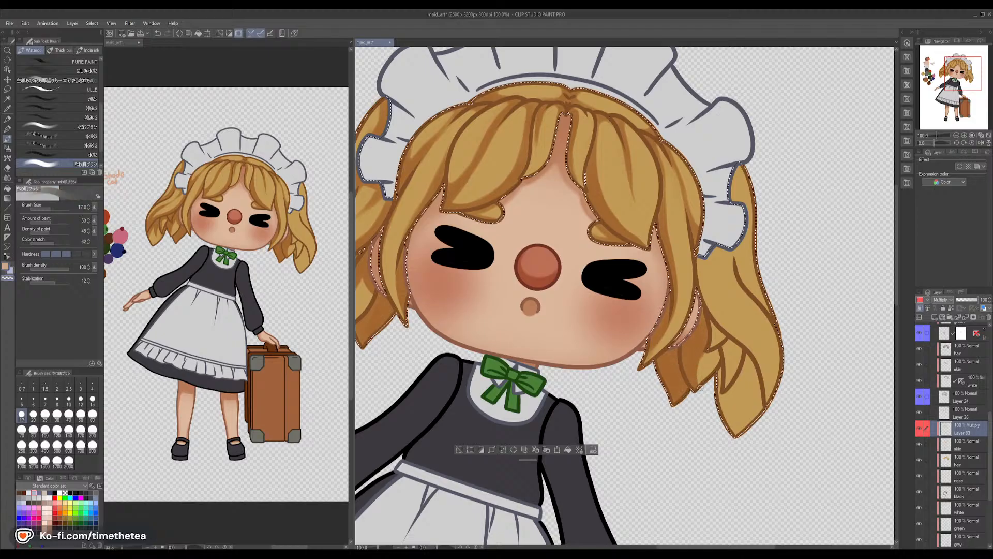
key("c")
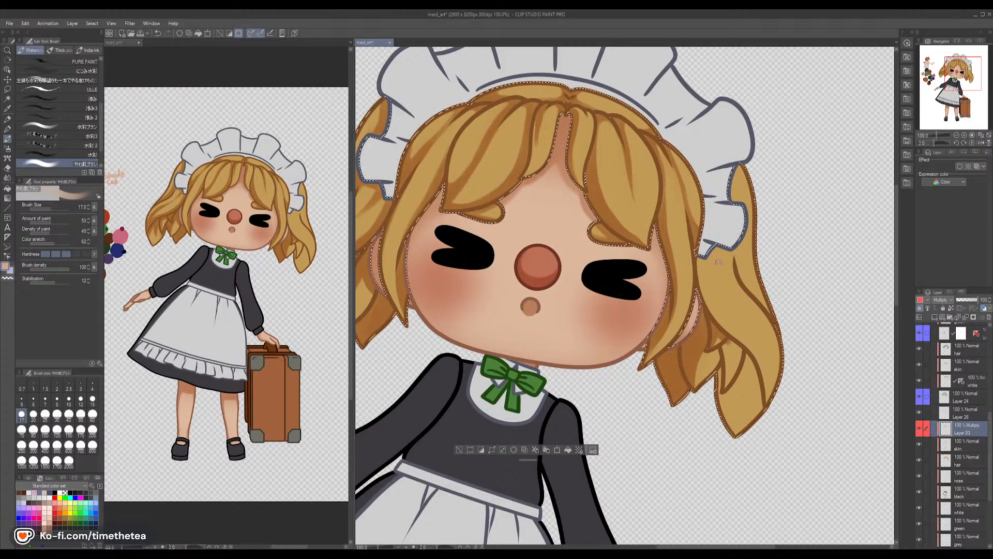
Shade the right pigtail along its strand lines from below the ruffle down to the outermost lower lock
mouse_move(705, 266)
left_mouse_down()
mouse_move(711, 310)
mouse_move(700, 260)
mouse_move(702, 293)
mouse_move(700, 262)
mouse_move(718, 318)
mouse_move(703, 259)
mouse_move(768, 382)
left_mouse_up()
left_click_drag(717, 307, 743, 341)
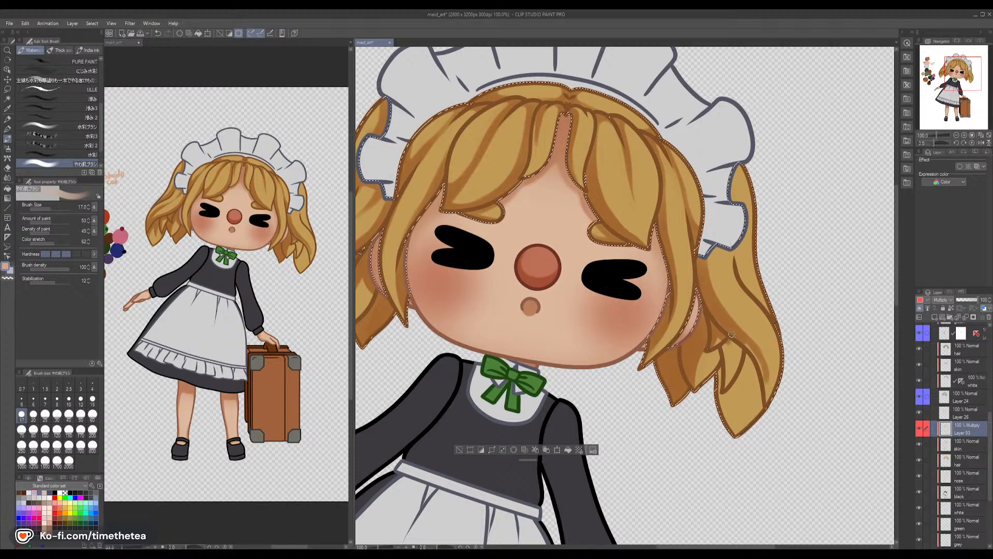
left_click_drag(767, 384, 766, 394)
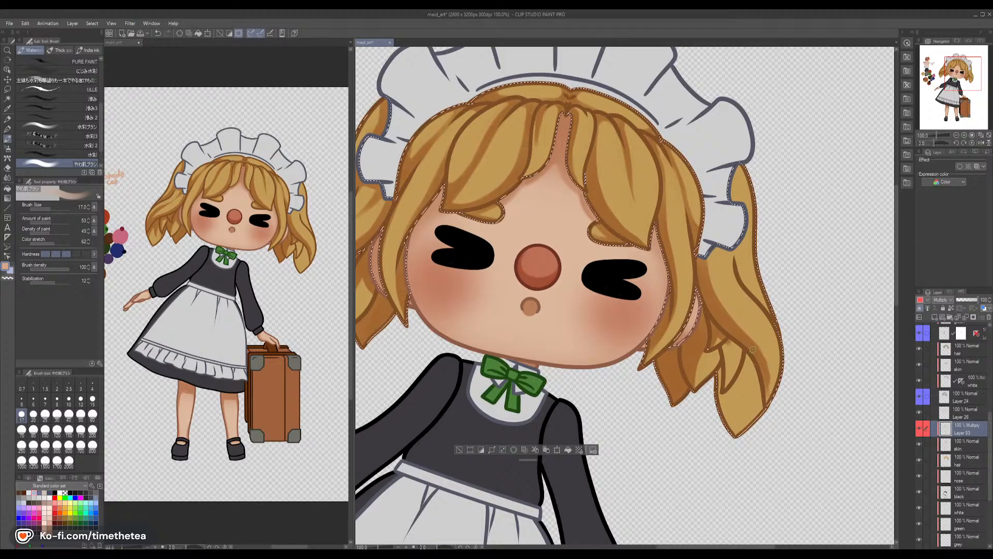
left_click_drag(753, 352, 768, 408)
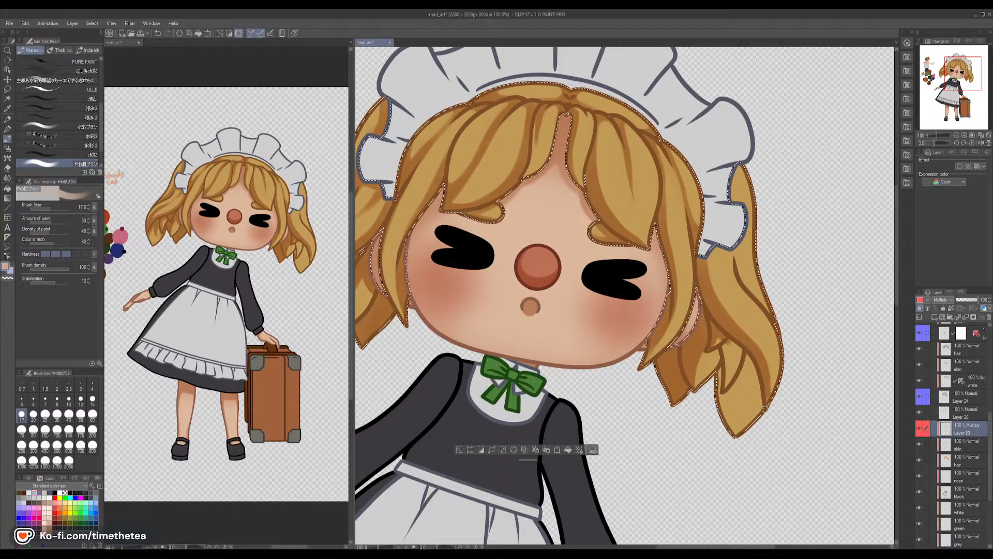
key("c")
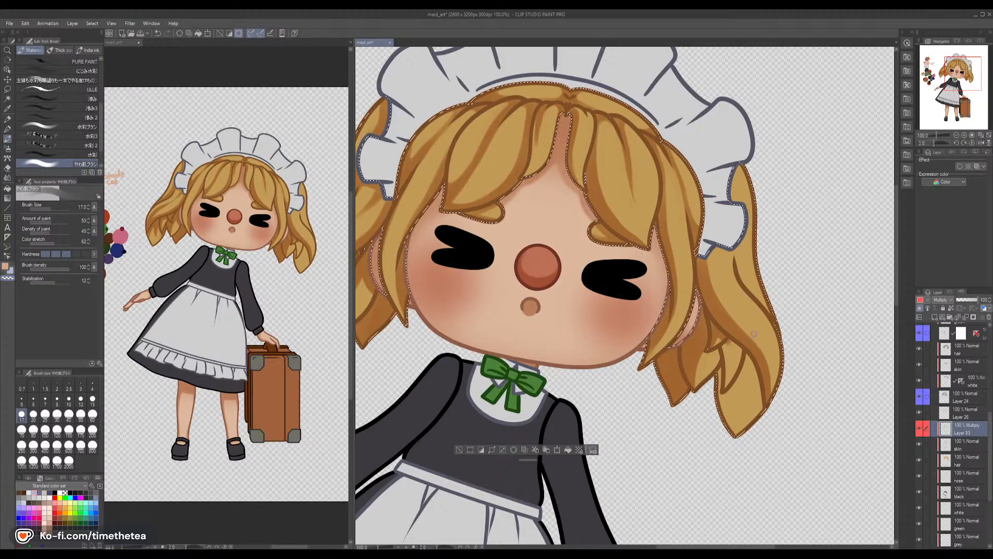
Paint the headdress's cast shadow on the top of the right pigtail and carve tapered strands with transparent colour
key("c")
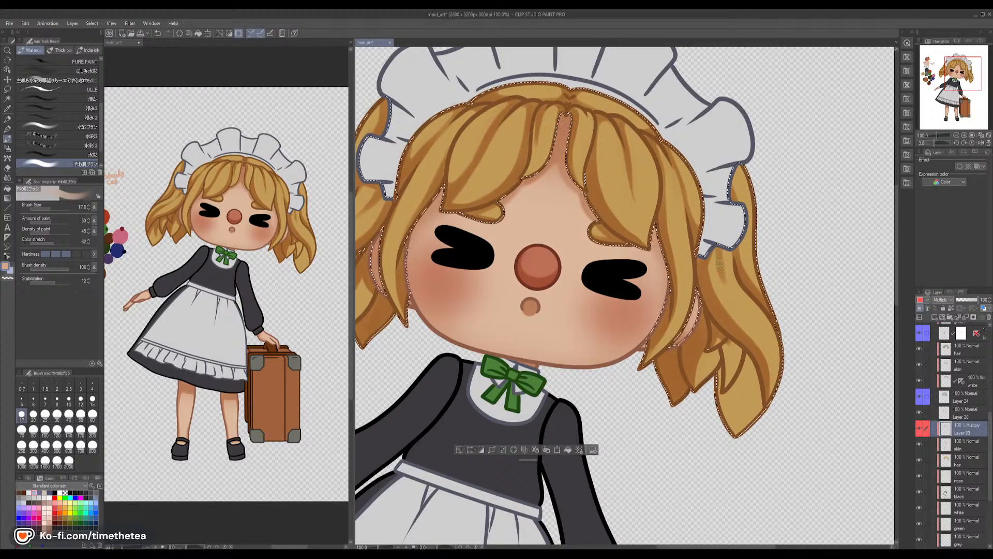
key("c")
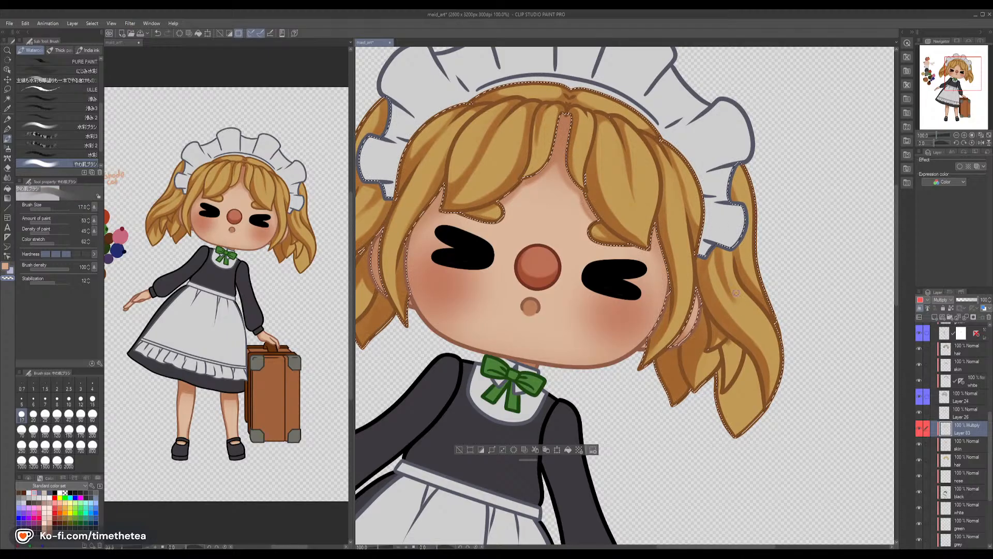
key("c")
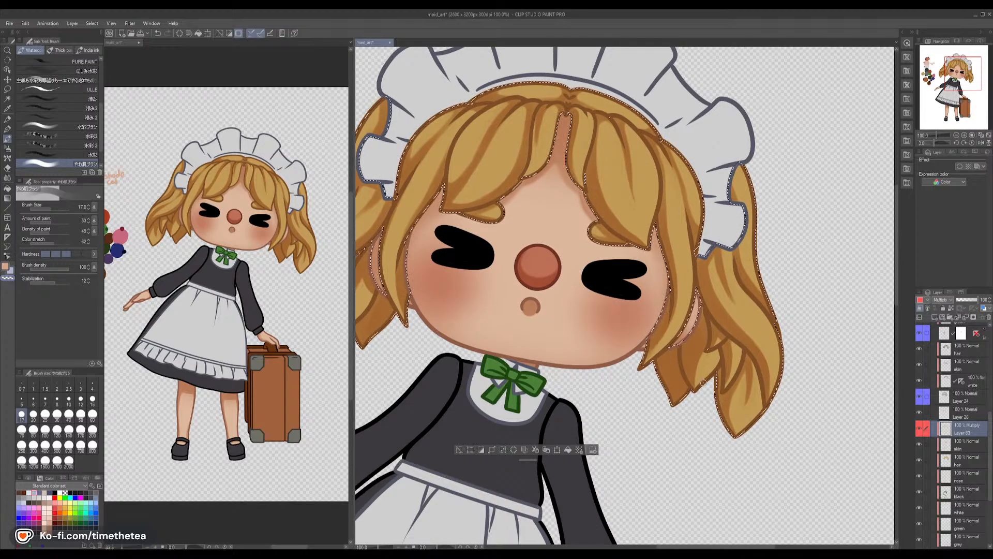
left_click(703, 355, "alt")
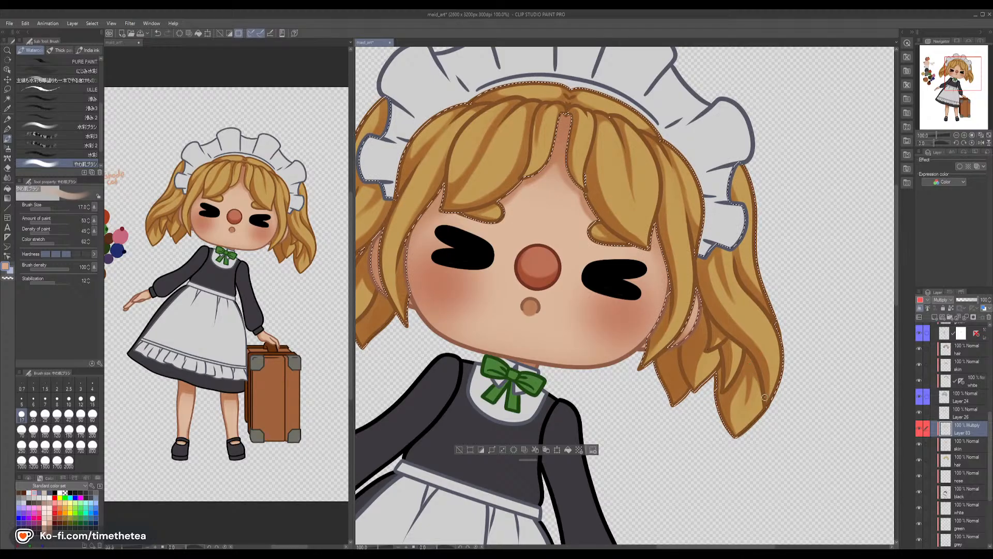
Touch up the shadows on the left side hair and beside the parting, alternating shade and transparent colour
left_click_drag(372, 322, 554, 330)
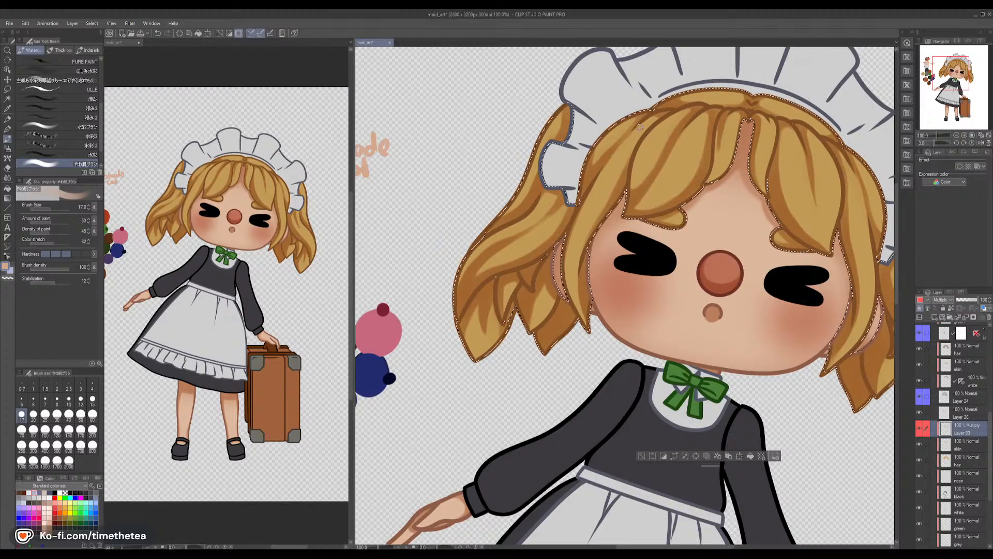
left_click_drag(779, 293, 678, 274)
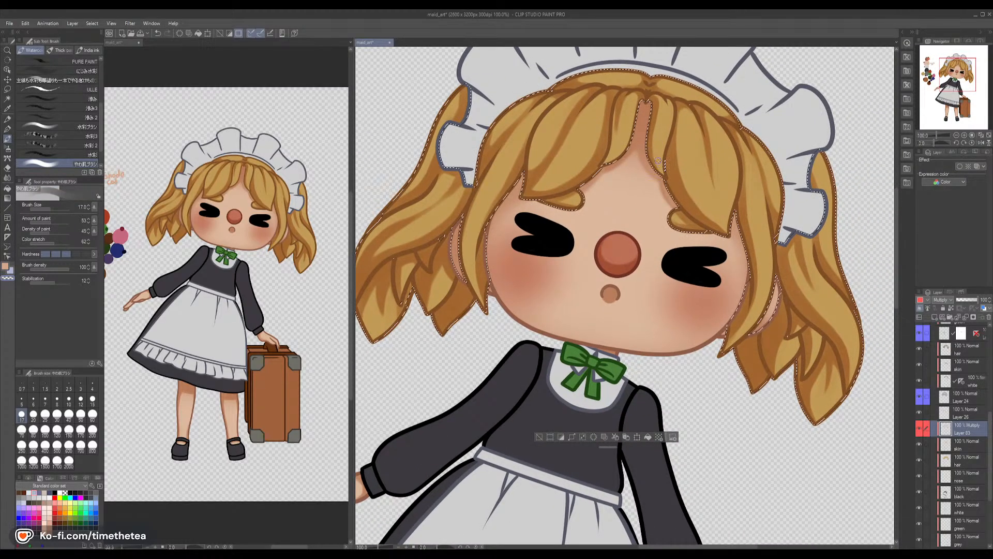
left_click(644, 134, "alt")
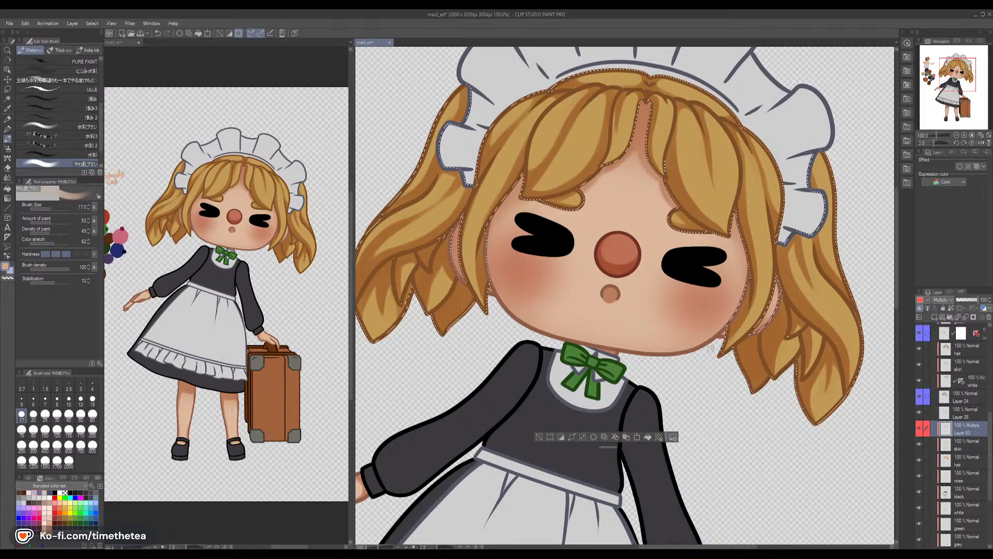
left_click_drag(727, 357, 649, 325)
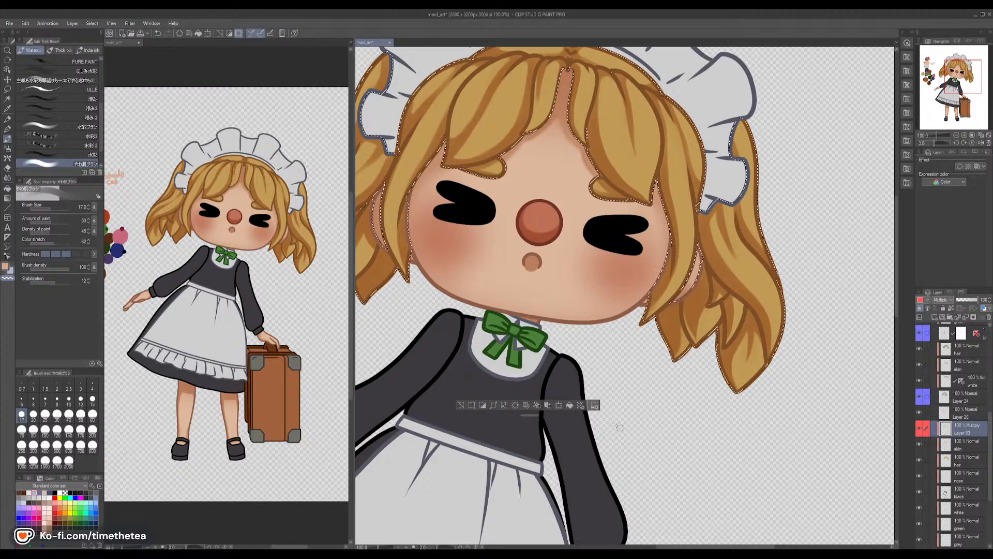
left_click_drag(587, 356, 845, 362)
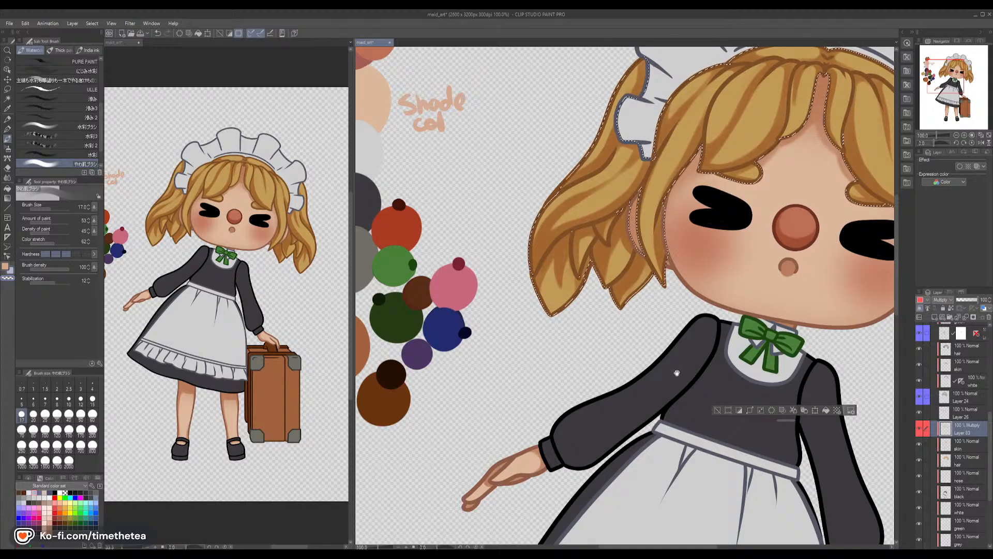
left_click_drag(839, 265, 711, 308)
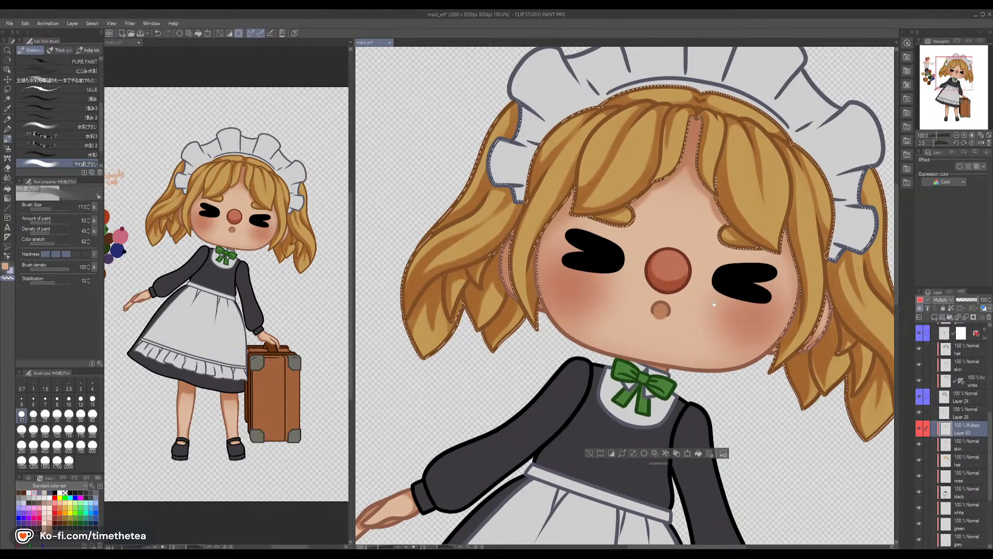
Select the black layer's clothing area and paint fold shadows on both sleeves on the Multiply layer
left_click(946, 492, "ctrl")
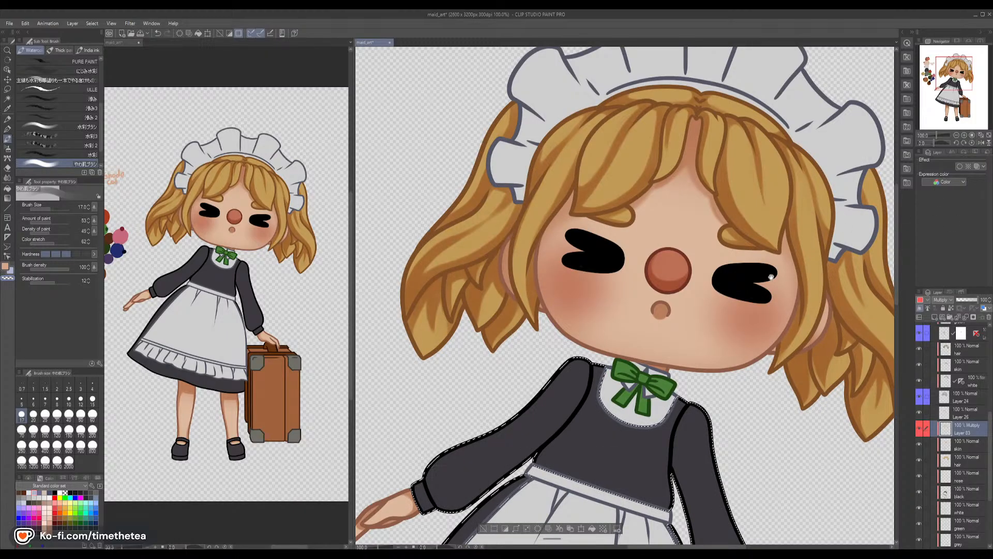
scroll(787, 265, "down", 3)
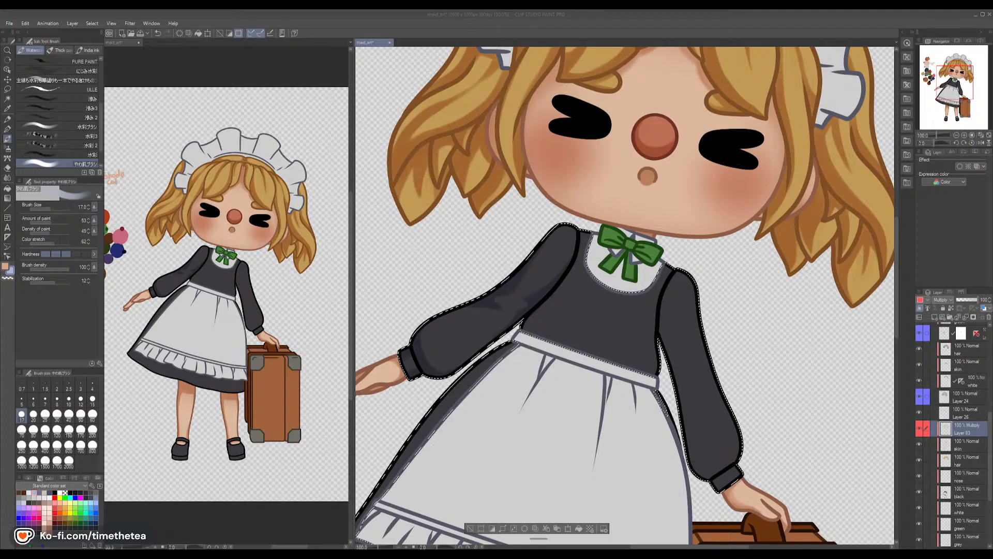
left_click(511, 289)
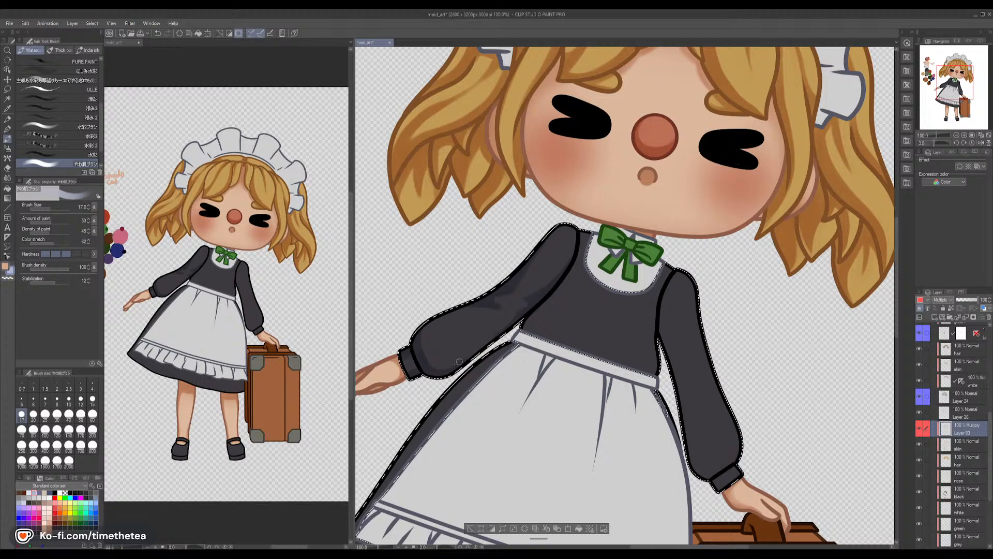
left_click_drag(514, 395, 493, 340)
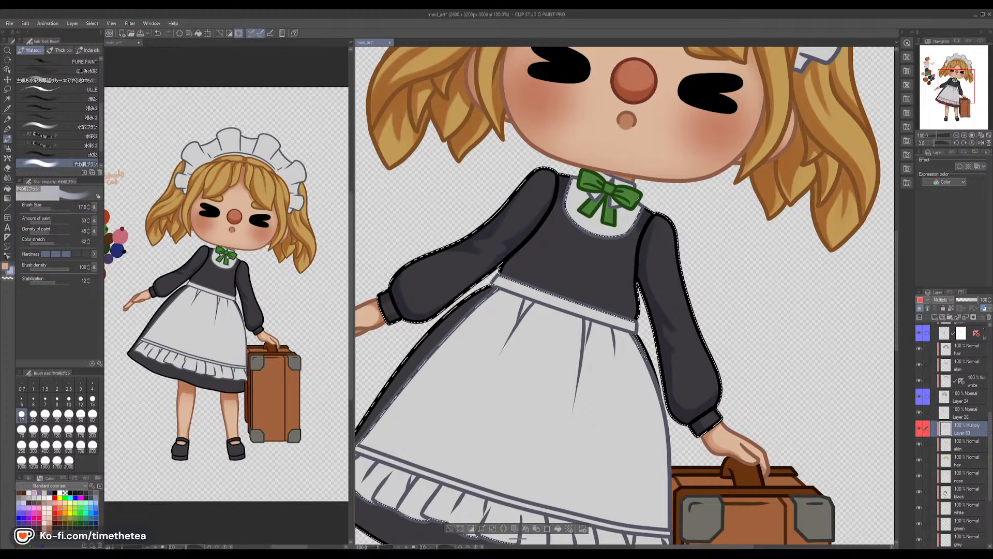
Soften the sleeve shadows with the Blend tool at size 20 and undo the last stroke
key("j")
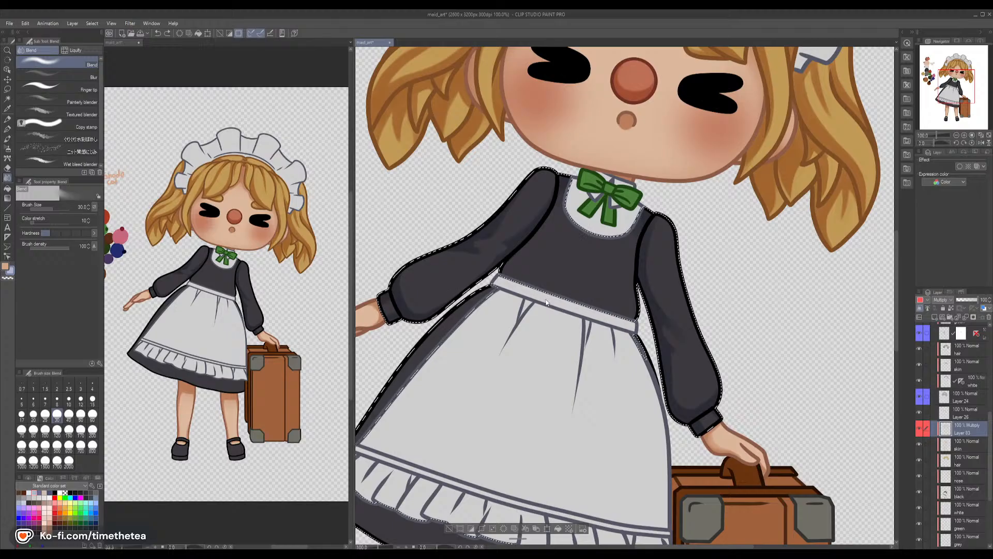
left_click(33, 416)
key("ctrl+z")
Shade the black skirt hem below the apron frill with a size 30 brush and blend the shadows at size 30
left_click_drag(548, 485, 627, 349)
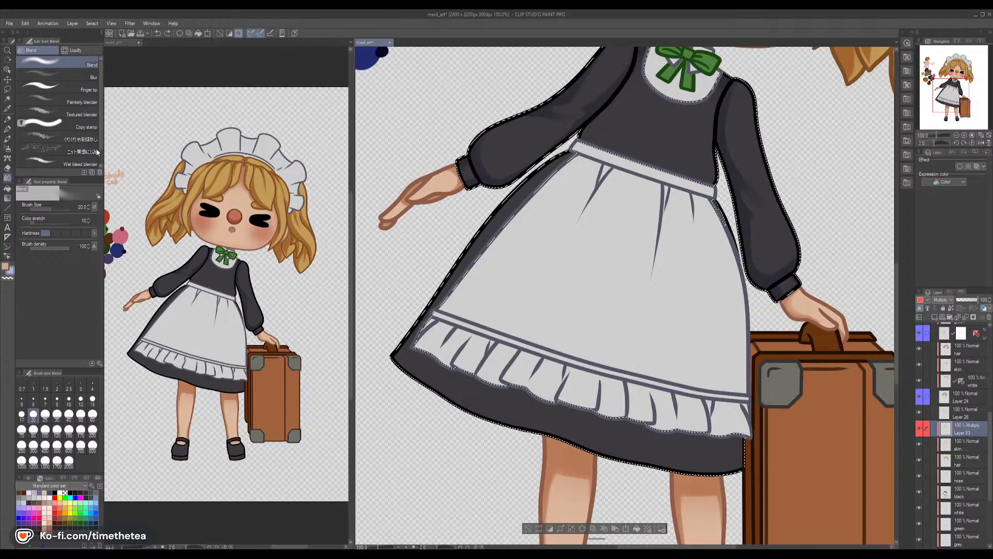
left_click(8, 139)
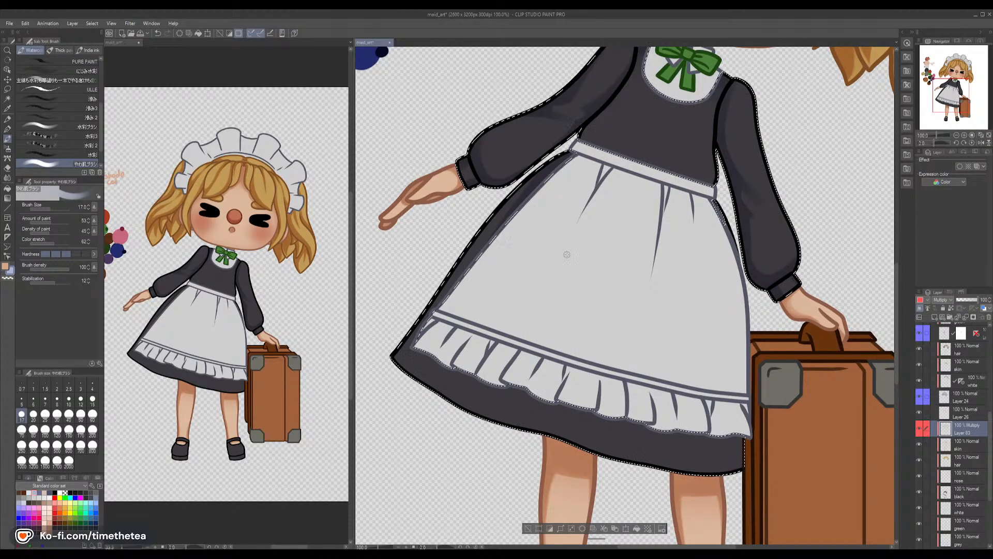
left_click(57, 414)
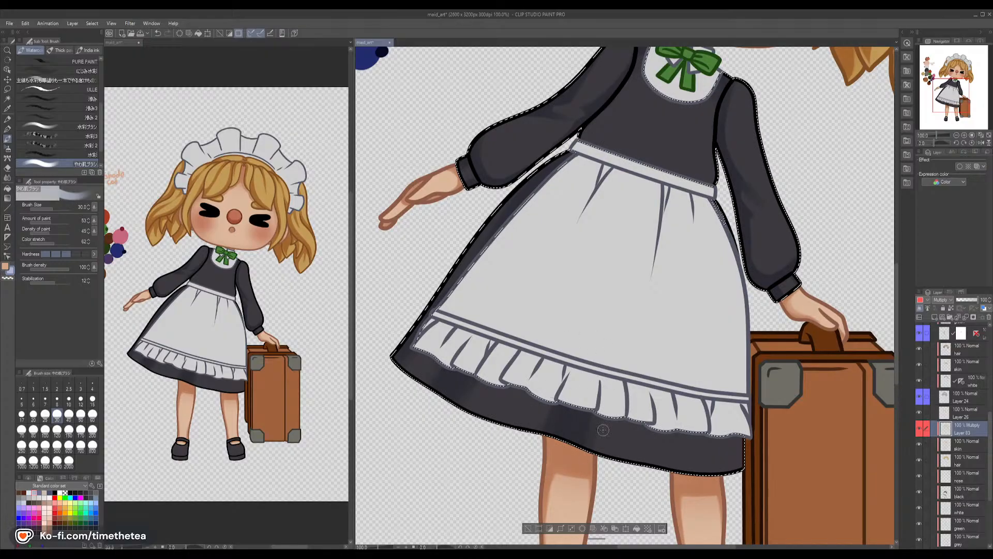
left_click_drag(726, 460, 736, 420)
left_click_drag(750, 520, 733, 406)
mouse_move(749, 502)
left_mouse_down()
mouse_move(733, 424)
mouse_move(730, 440)
mouse_move(721, 436)
mouse_move(725, 356)
left_mouse_up()
key("j")
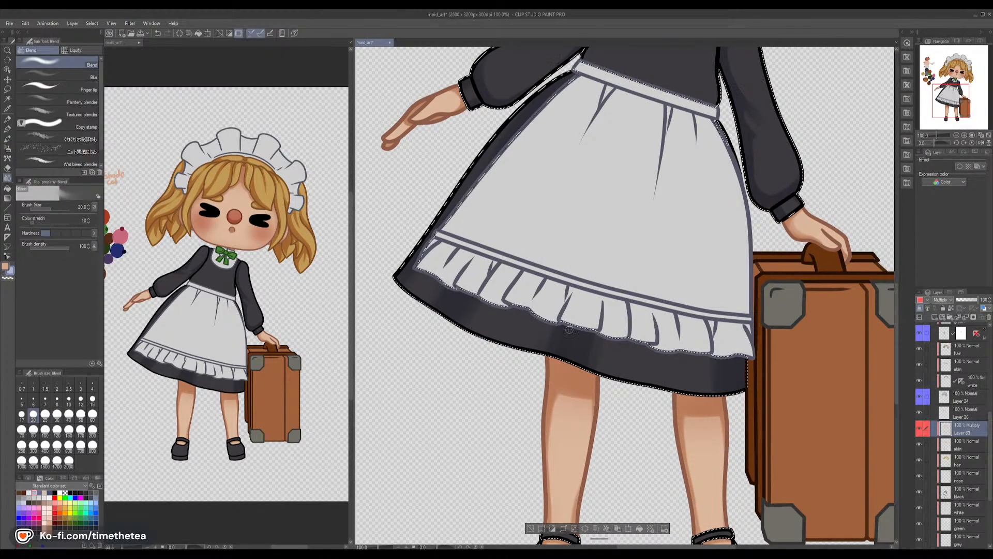
left_click(57, 414)
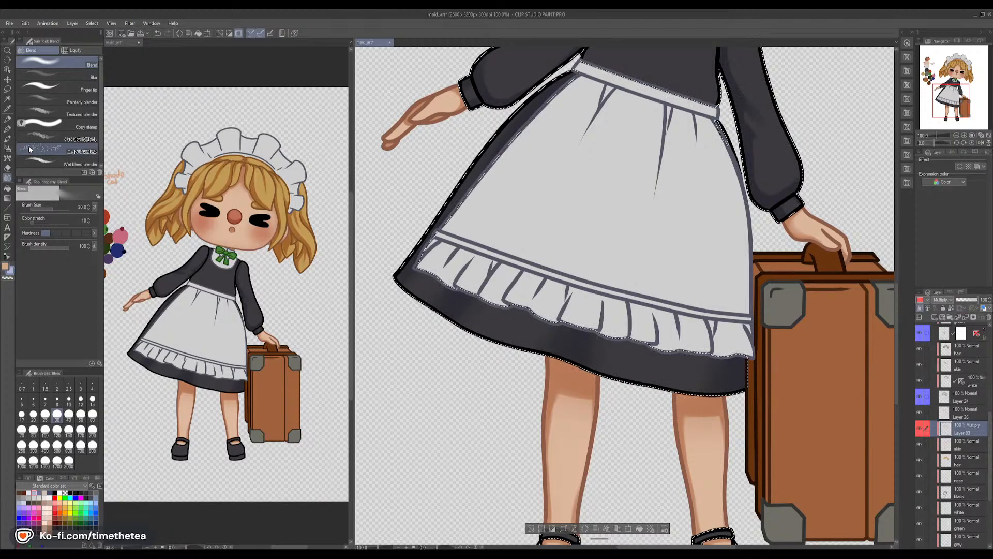
Shade both black shoes with the size 30 watercolour brush and clean up their shadows with transparent colour
left_click(8, 138)
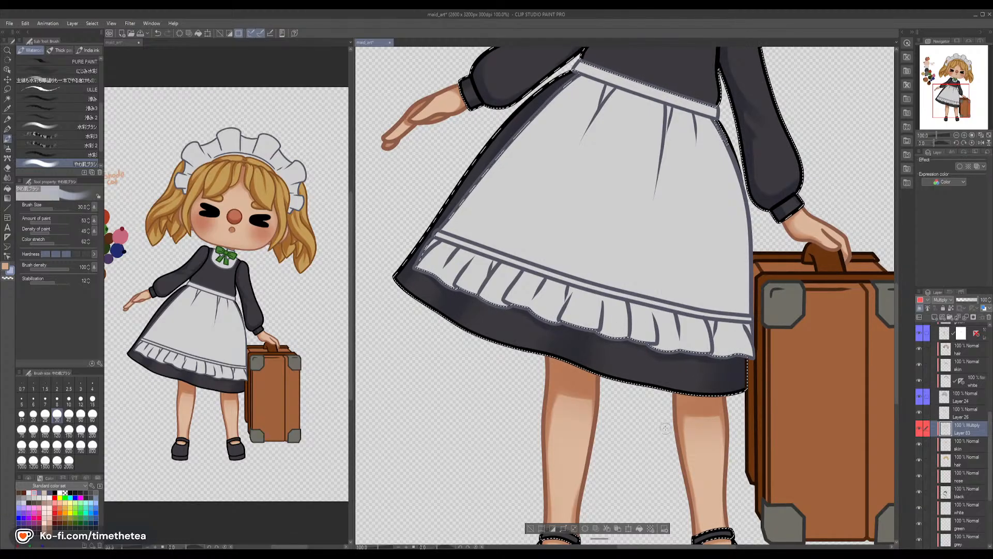
left_click_drag(707, 449, 644, 290)
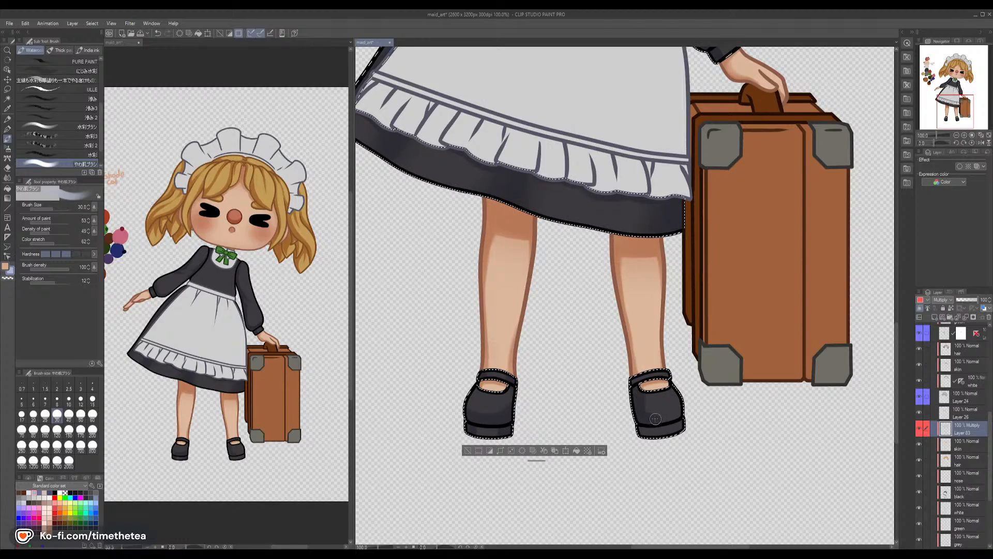
left_click_drag(652, 416, 642, 422)
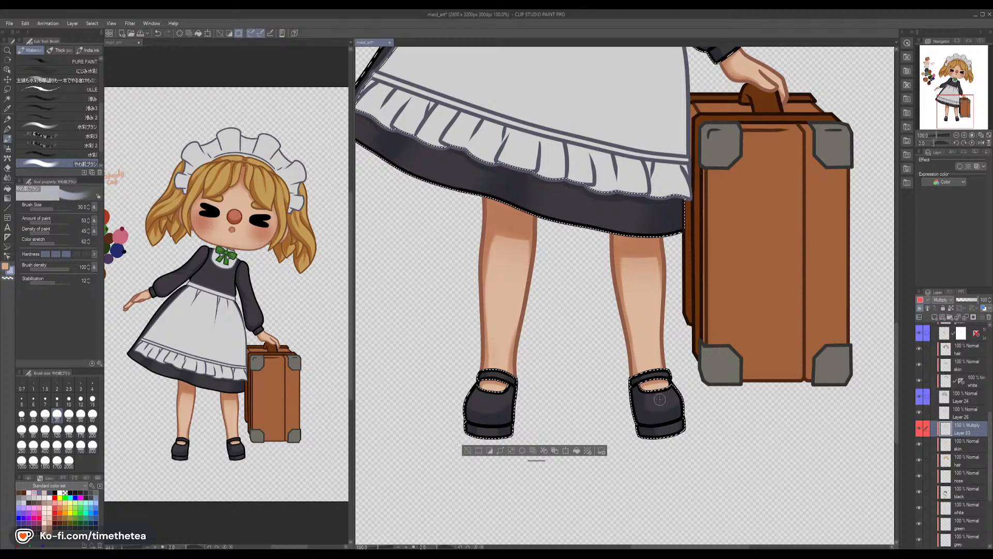
key("c")
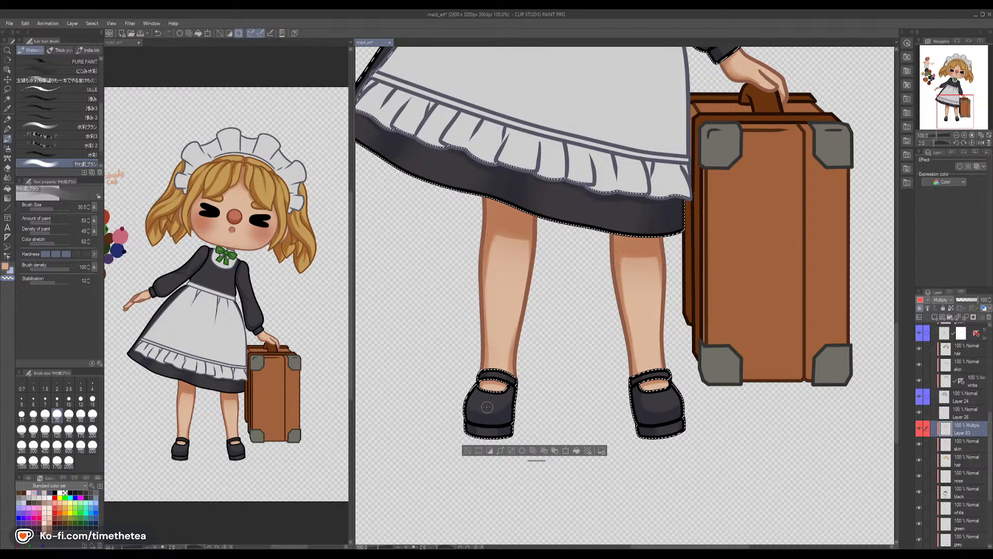
key("c")
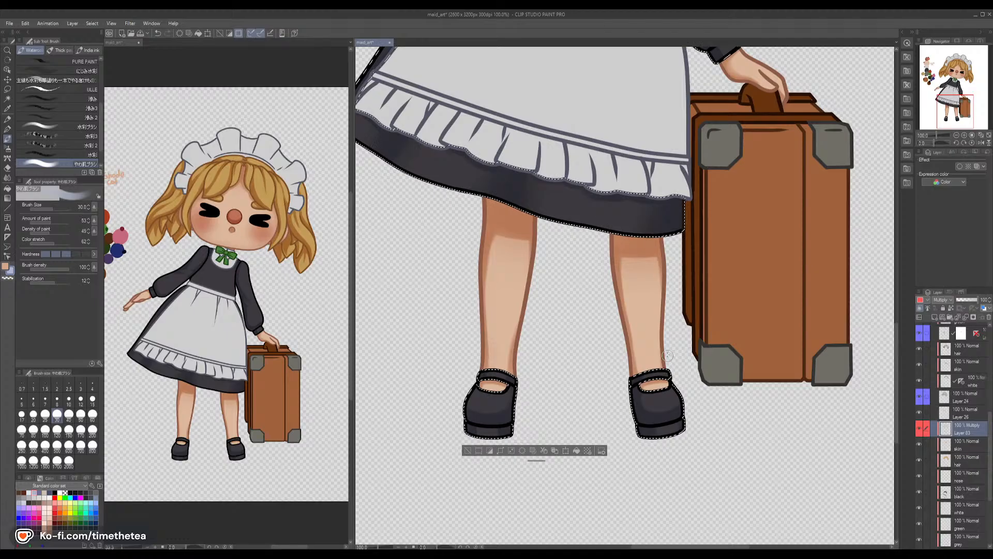
Rotate the canvas, shade the black bodice between the collar and the apron waistband, and blend its shadows at size 30
left_click_drag(634, 330, 643, 343)
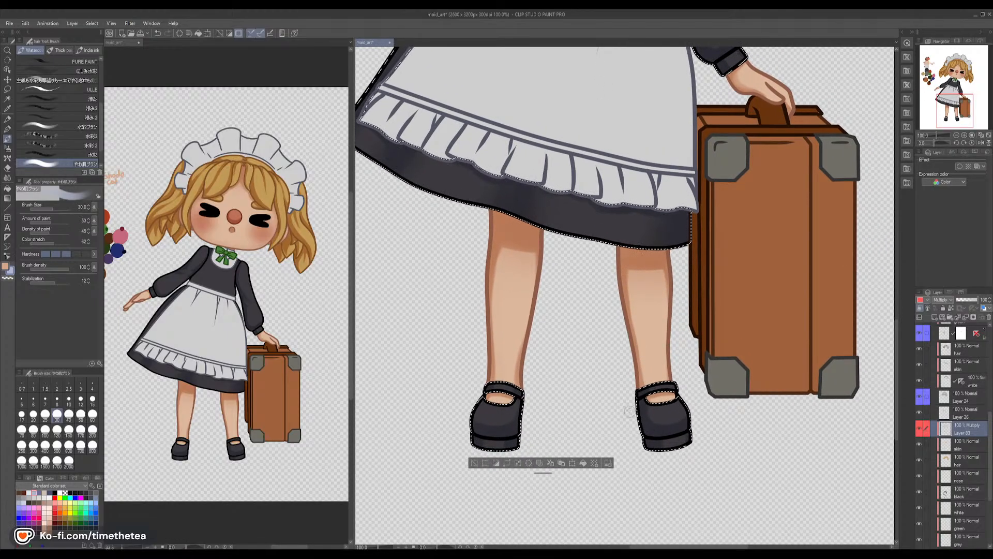
left_click_drag(636, 159, 670, 485)
left_click_drag(669, 259, 663, 361)
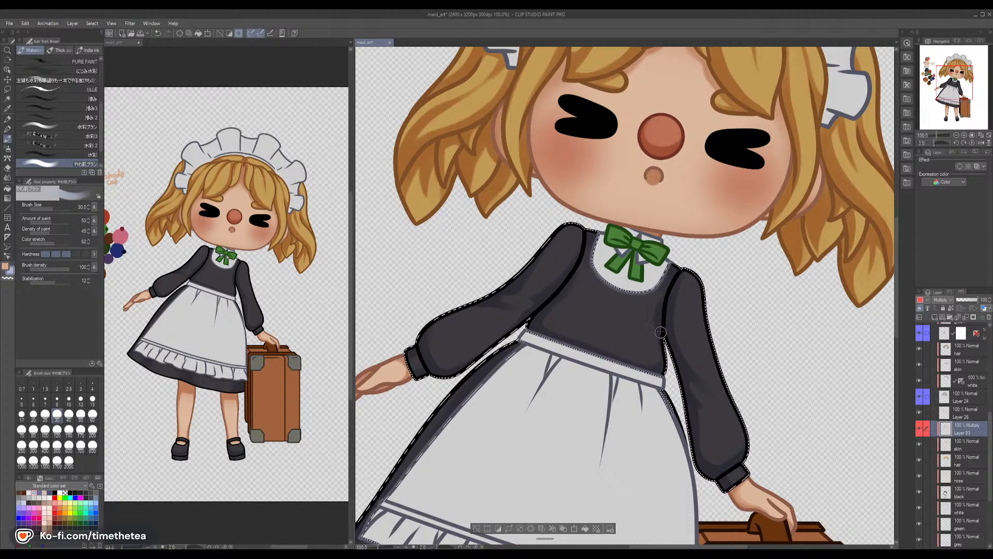
key("r")
mouse_move(661, 333)
left_mouse_down()
mouse_move(667, 322)
mouse_move(633, 244)
left_mouse_up()
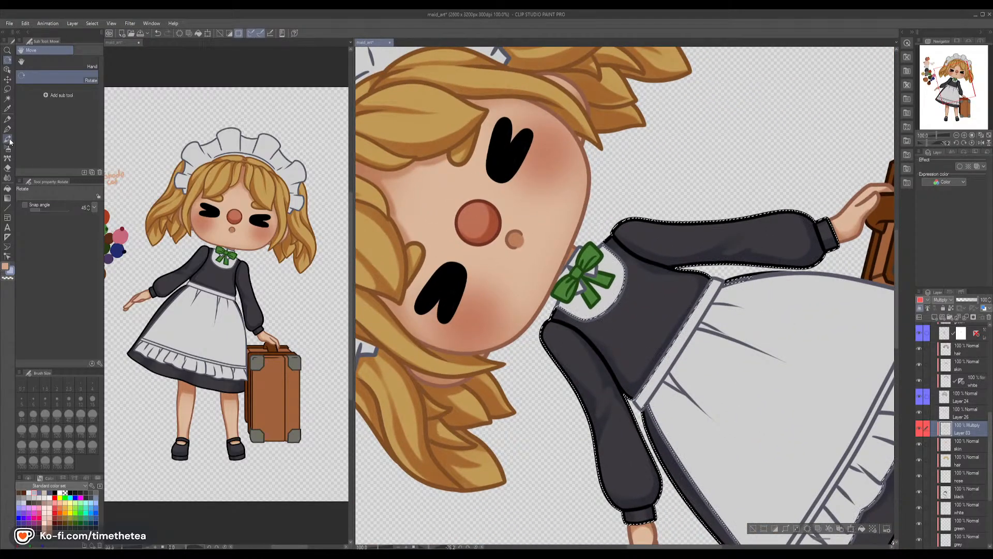
left_click(8, 140)
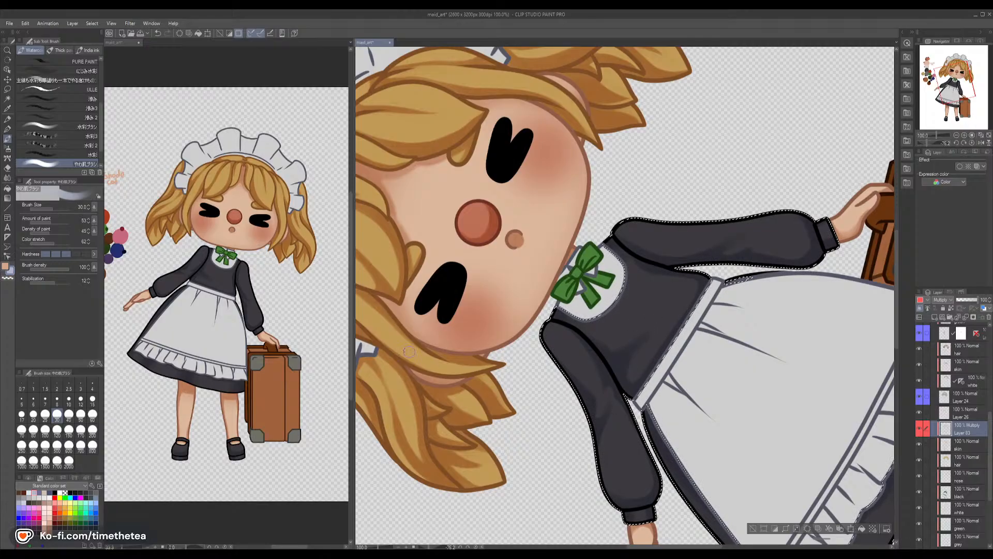
left_click(8, 177)
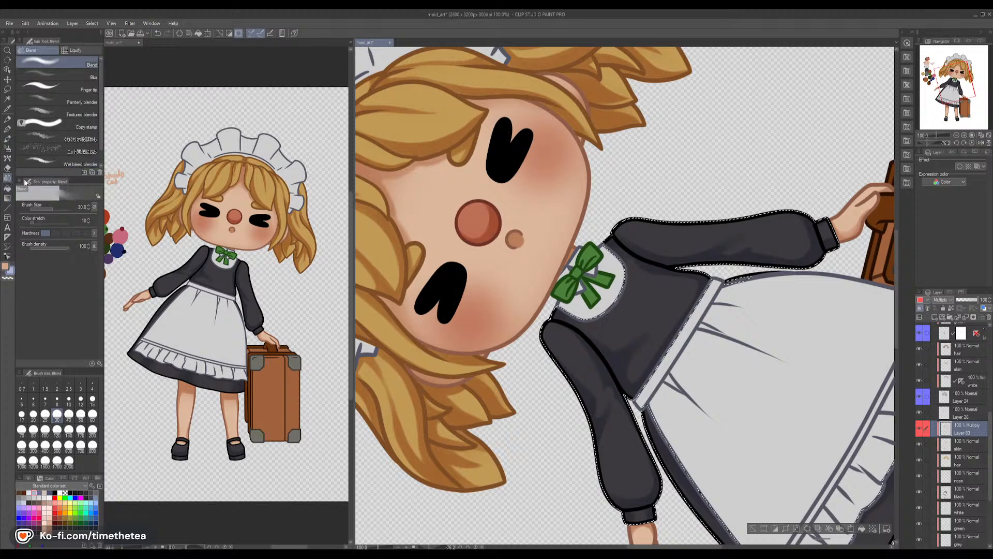
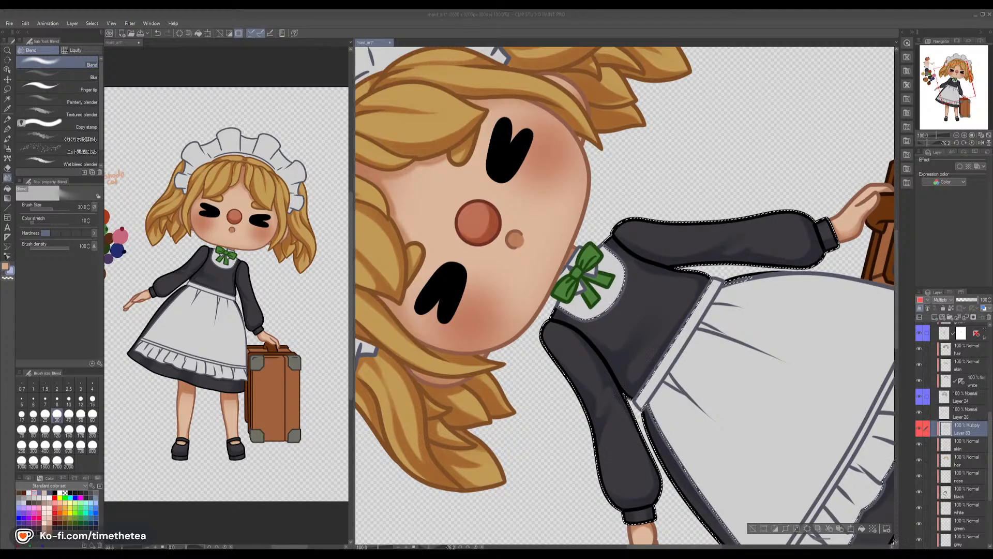
left_click(775, 23)
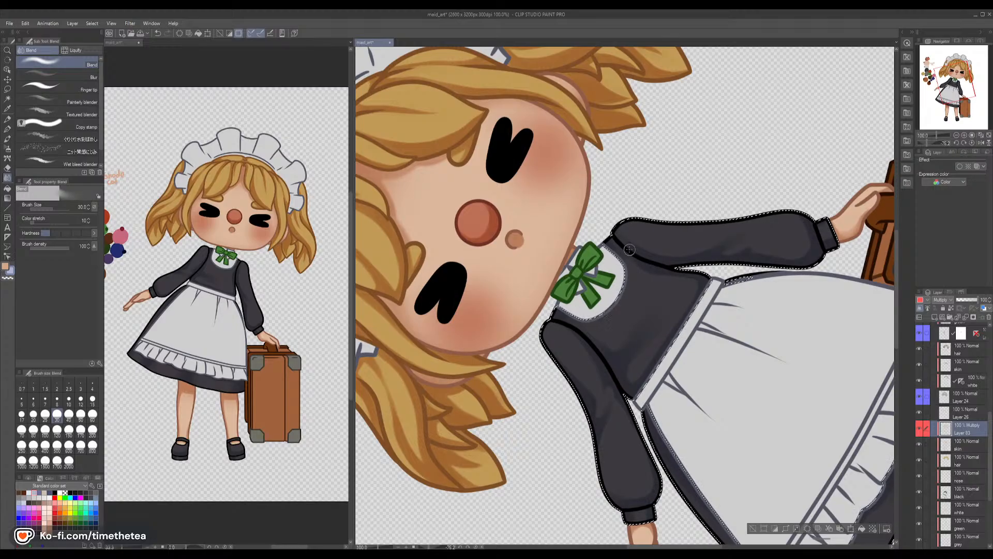
Reset the canvas rotation and save the illustration
key("b")
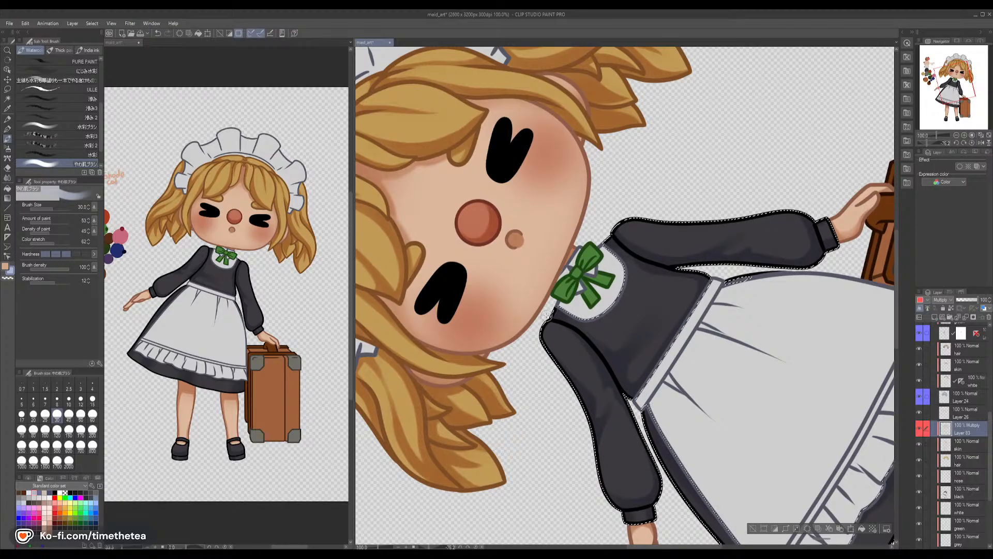
left_click_drag(629, 402, 541, 278)
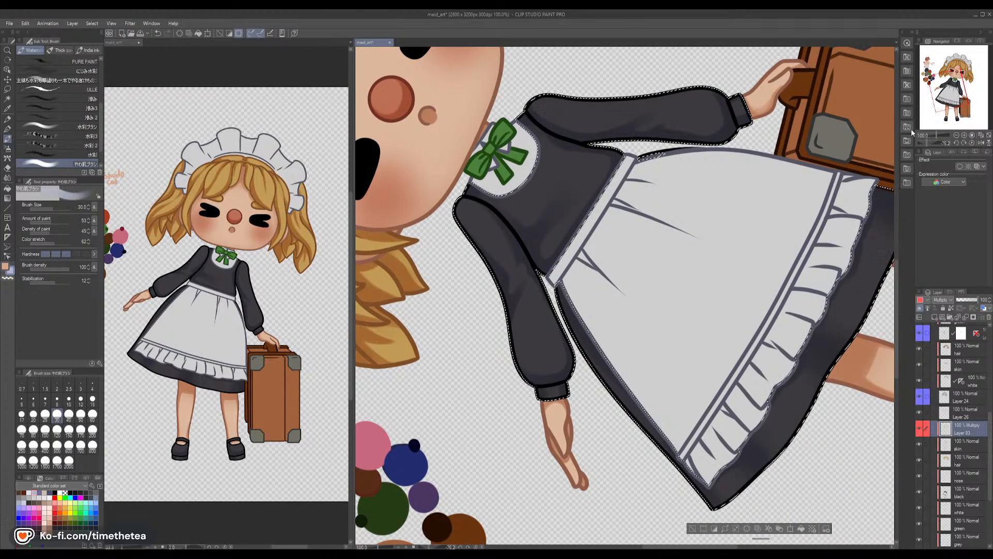
left_click(973, 142)
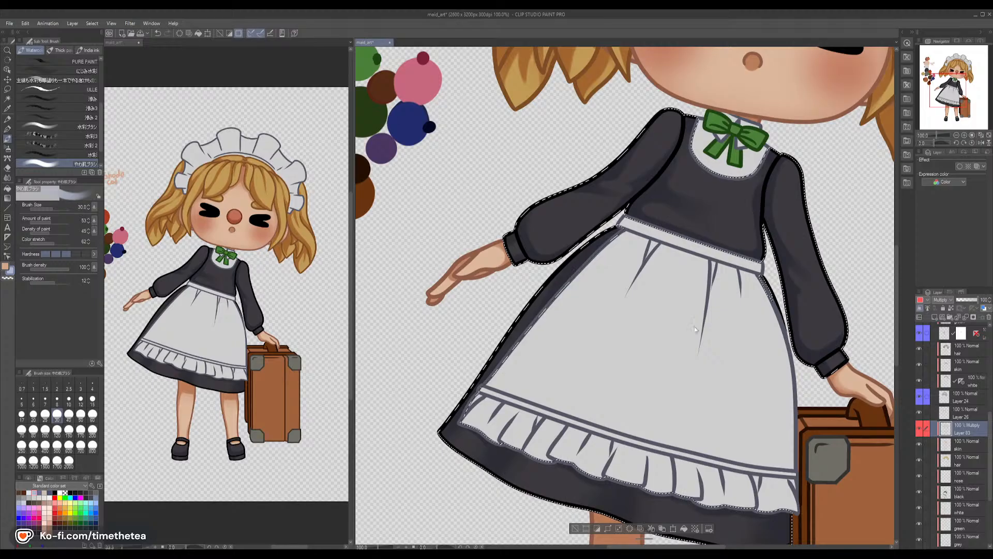
key("ctrl+s")
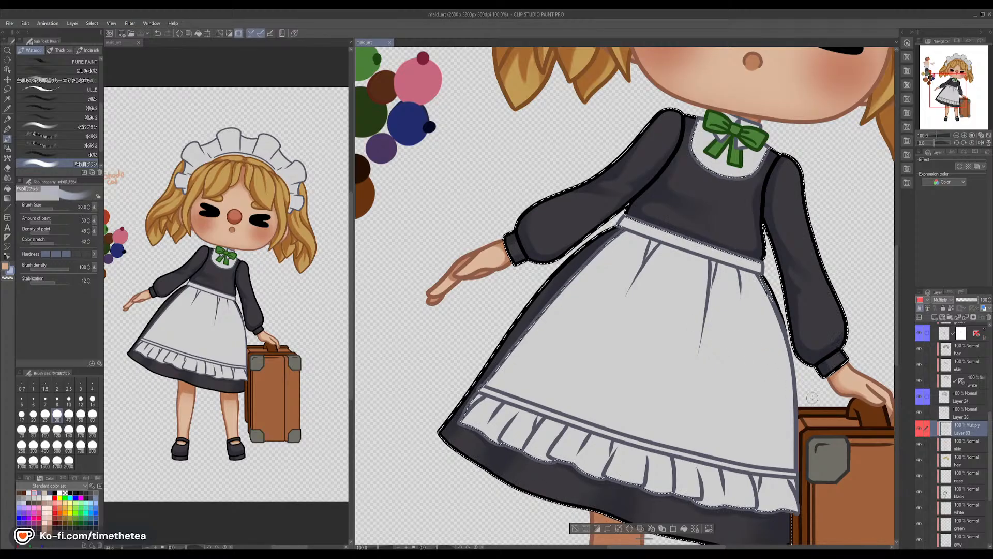
Select the white layer's area and paint a blended shadow on the collar under the chin and around the bow
scroll(957, 463, "down", 1)
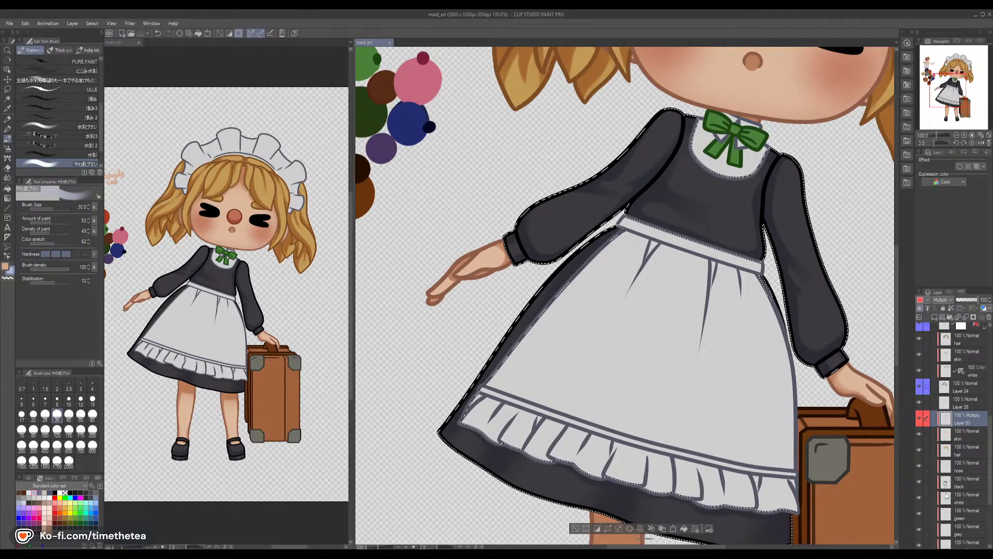
left_click_drag(676, 184, 566, 354)
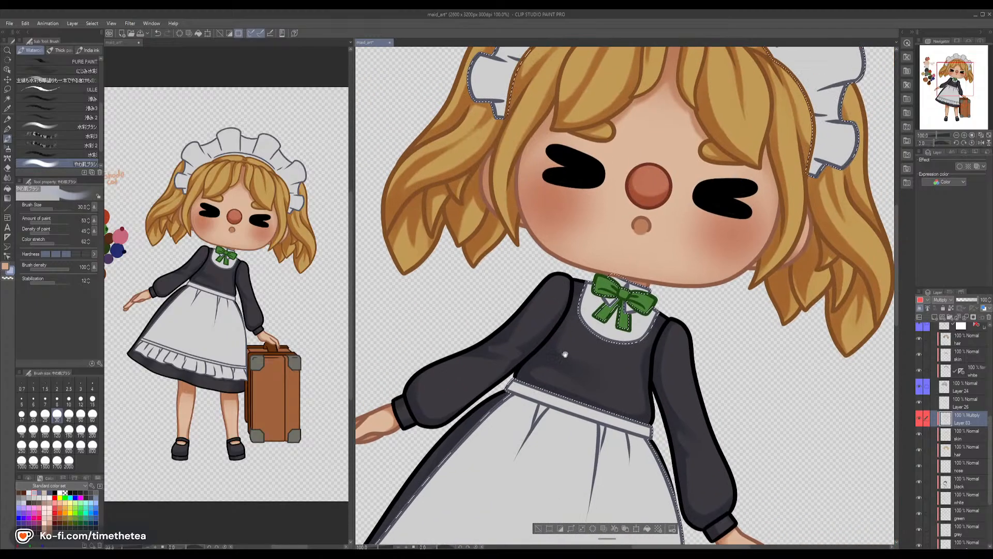
mouse_move(612, 278)
left_mouse_down()
mouse_move(657, 283)
mouse_move(640, 286)
mouse_move(648, 286)
left_mouse_up()
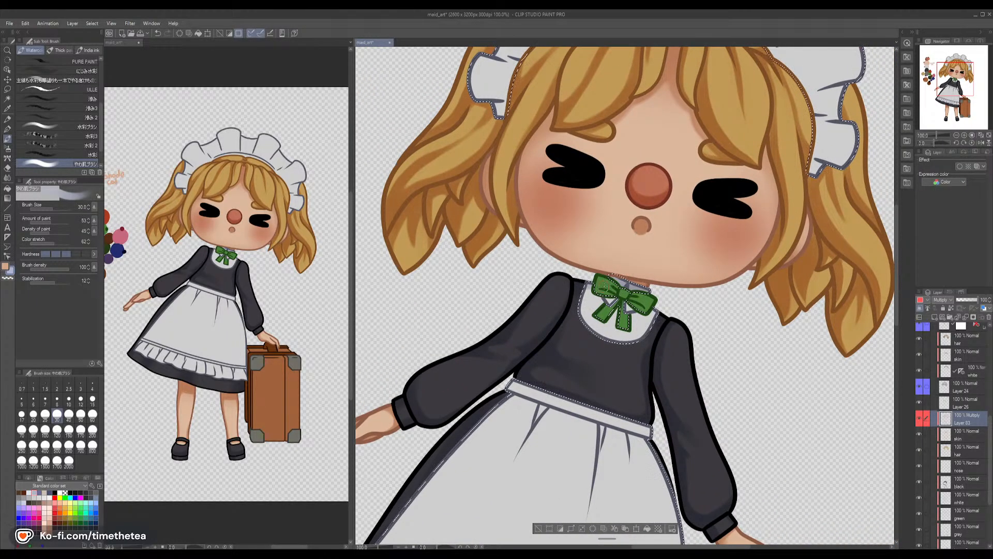
left_click_drag(581, 285, 597, 296)
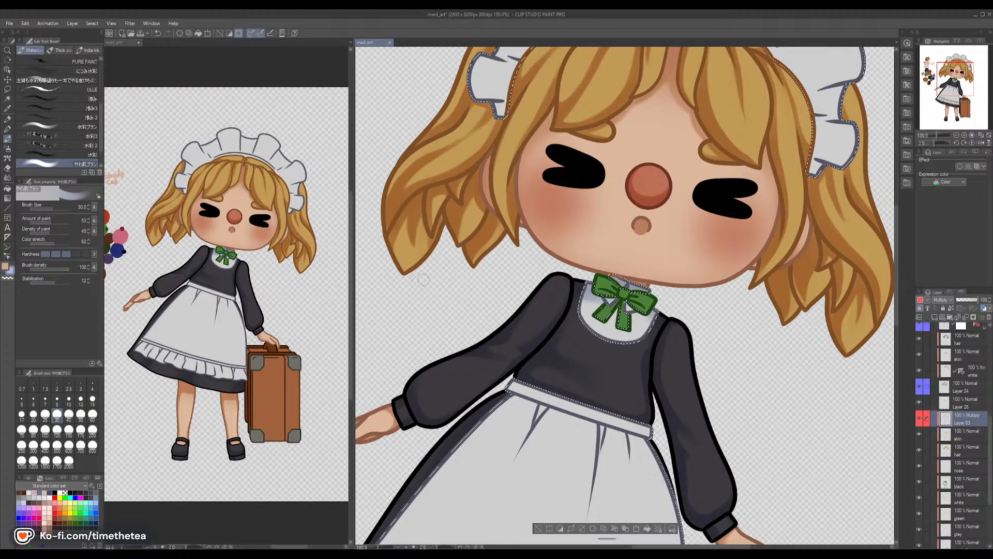
left_click(7, 178)
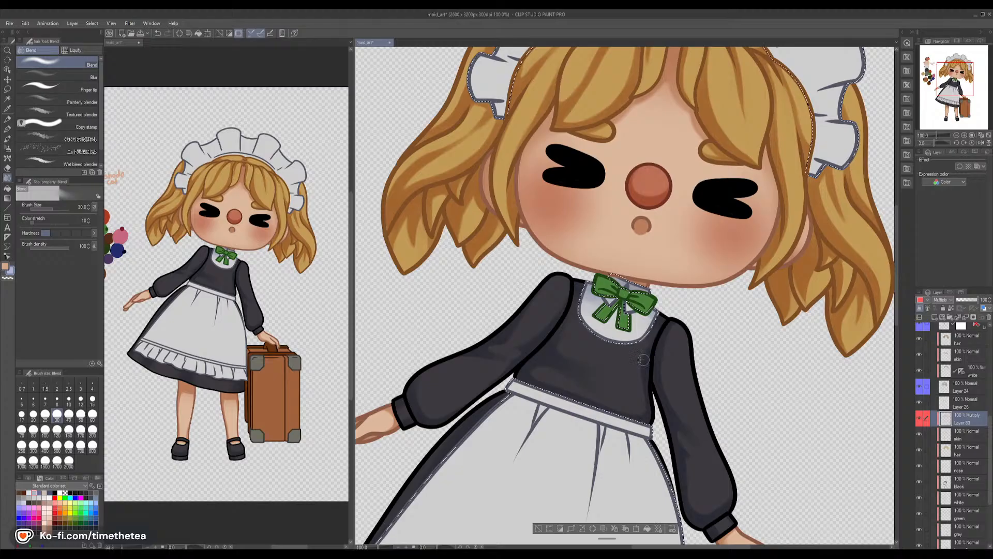
Shade the headdress ruffles on the picture's left side with the size 30 watercolour brush and clean up the shadows with transparent colour
key("b")
left_click_drag(728, 179, 687, 373)
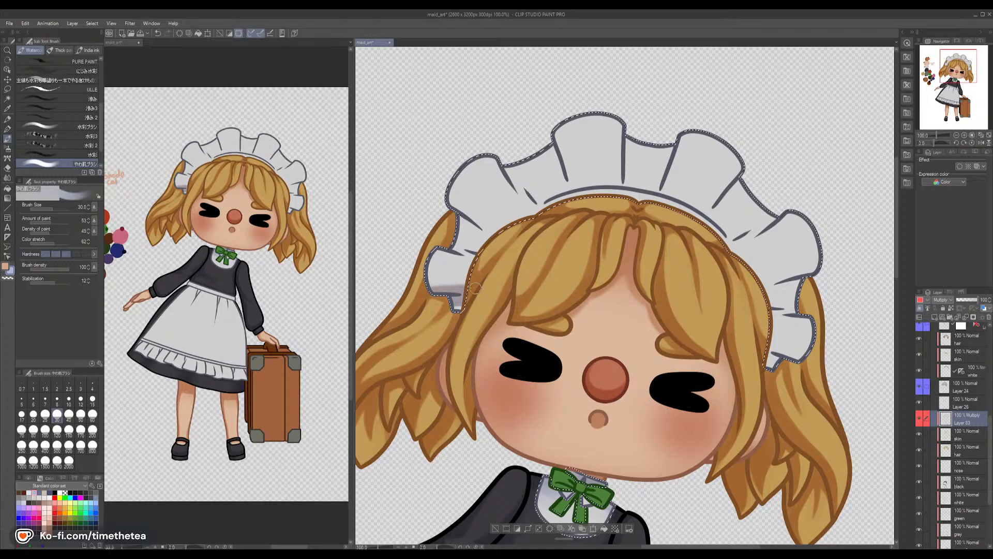
mouse_move(450, 248)
left_mouse_down()
mouse_move(476, 264)
mouse_move(455, 287)
mouse_move(472, 267)
mouse_move(426, 293)
mouse_move(462, 284)
mouse_move(476, 266)
mouse_move(451, 250)
mouse_move(472, 264)
left_mouse_up()
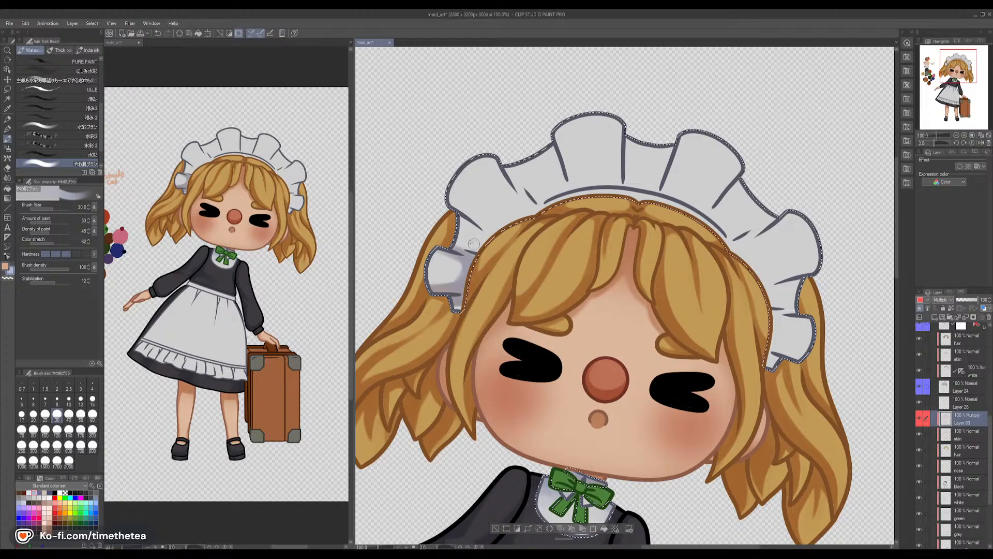
mouse_move(460, 218)
left_mouse_down()
mouse_move(496, 244)
mouse_move(456, 220)
mouse_move(475, 254)
left_mouse_up()
mouse_move(448, 196)
left_mouse_down()
mouse_move(511, 240)
mouse_move(480, 221)
mouse_move(513, 198)
mouse_move(490, 226)
mouse_move(511, 203)
mouse_move(488, 149)
mouse_move(524, 218)
mouse_move(516, 229)
mouse_move(481, 227)
mouse_move(441, 189)
mouse_move(500, 233)
mouse_move(480, 213)
mouse_move(489, 216)
mouse_move(510, 194)
mouse_move(496, 213)
mouse_move(518, 204)
mouse_move(522, 213)
mouse_move(494, 208)
left_mouse_up()
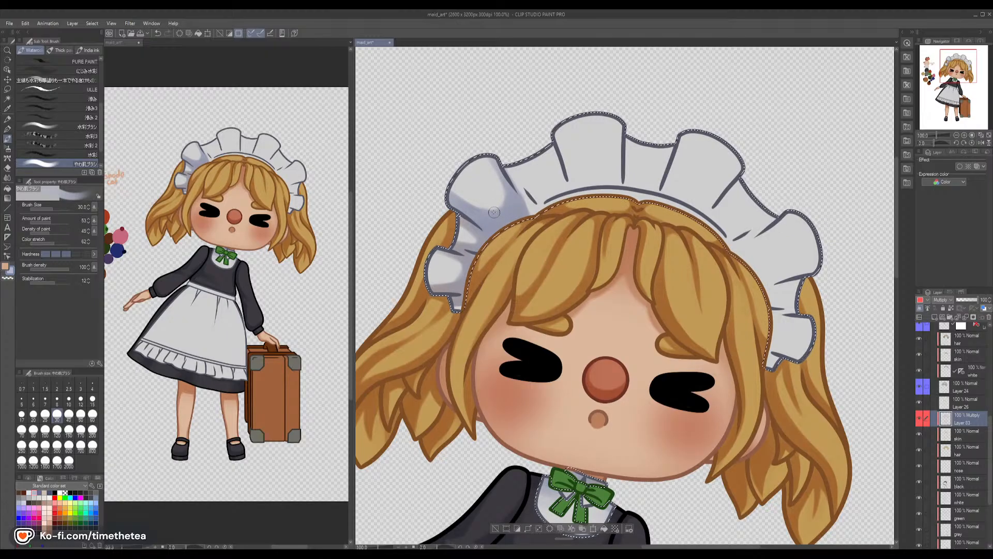
left_click_drag(507, 166, 533, 204)
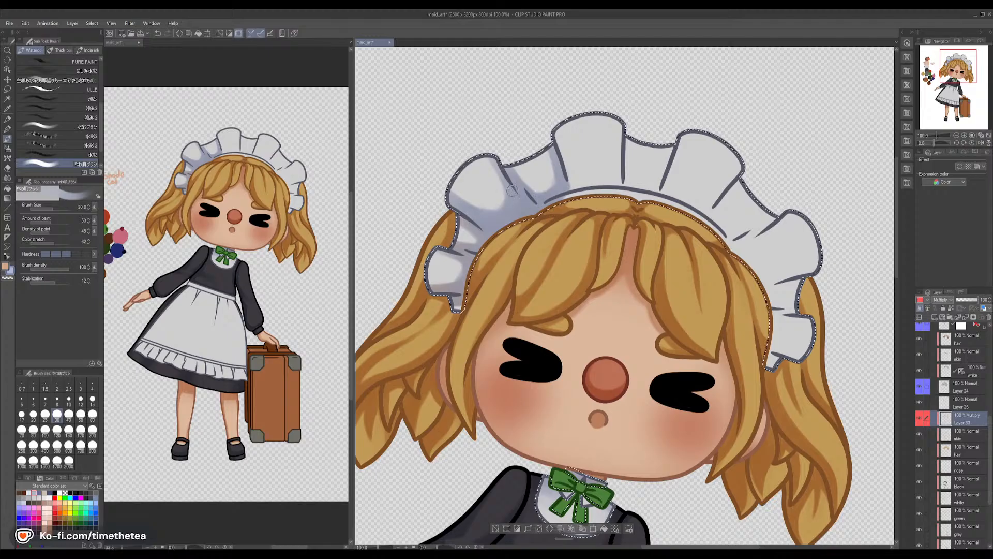
key("c")
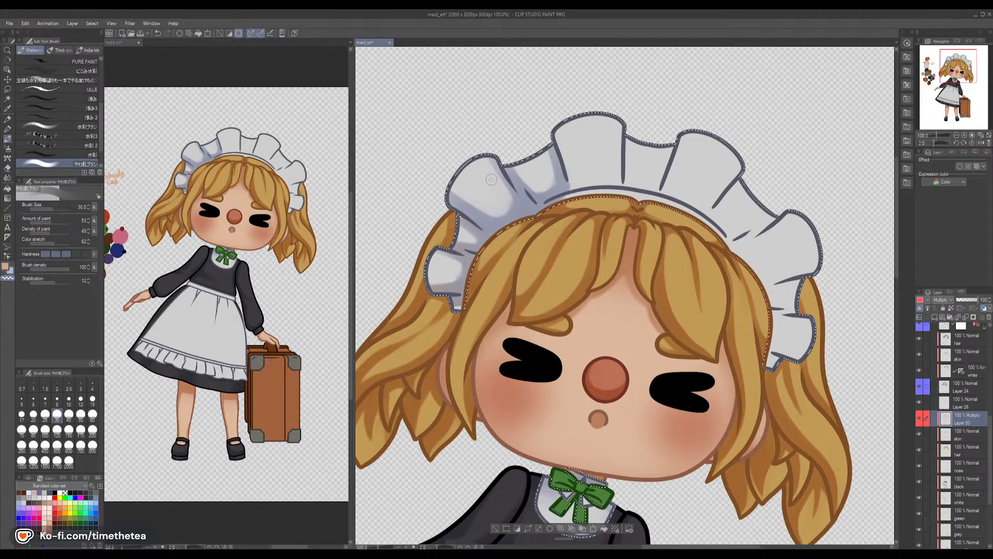
key("c")
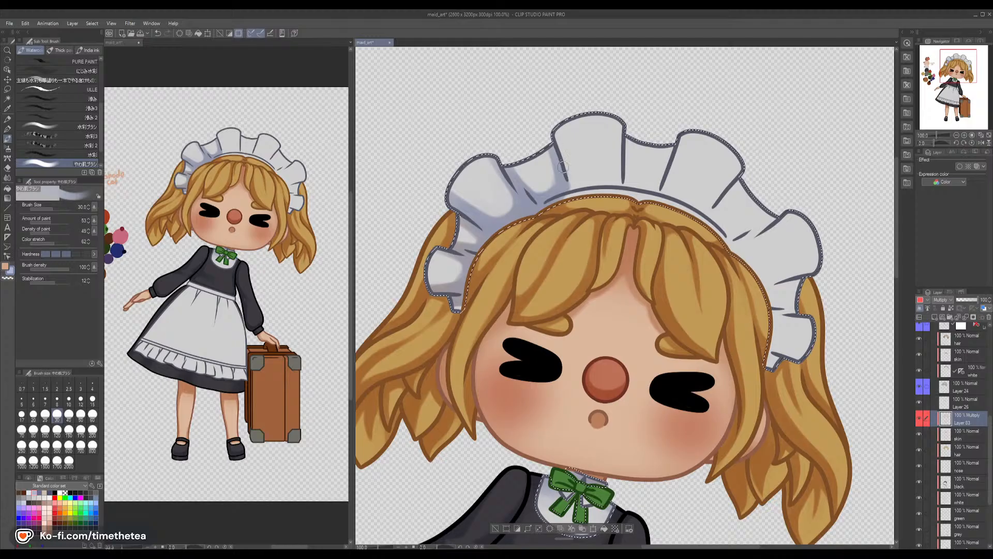
Shade the folds on both sides of the headdress's central ruffle and trim the shadows with transparent colour
mouse_move(552, 124)
left_mouse_down()
mouse_move(567, 171)
mouse_move(557, 132)
left_mouse_up()
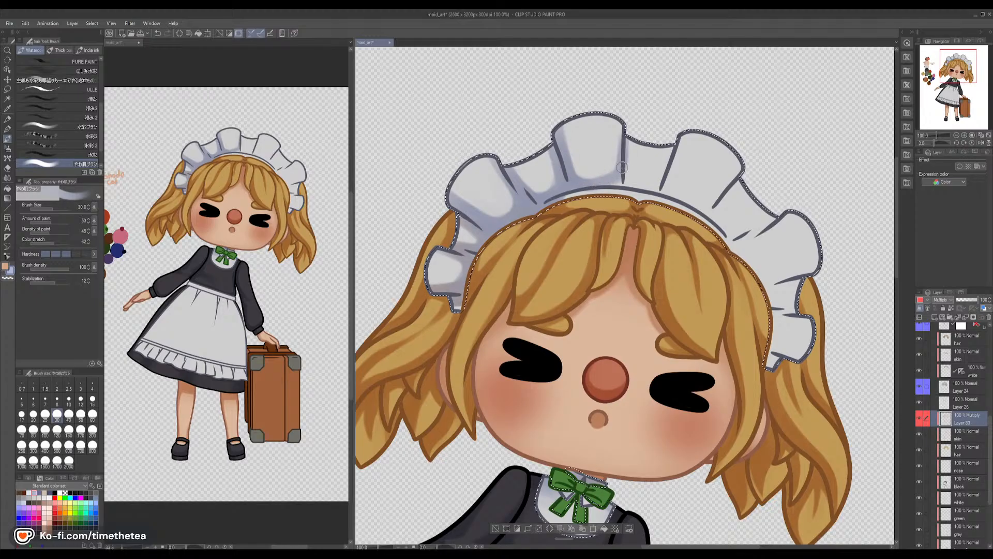
left_click_drag(625, 123, 627, 181)
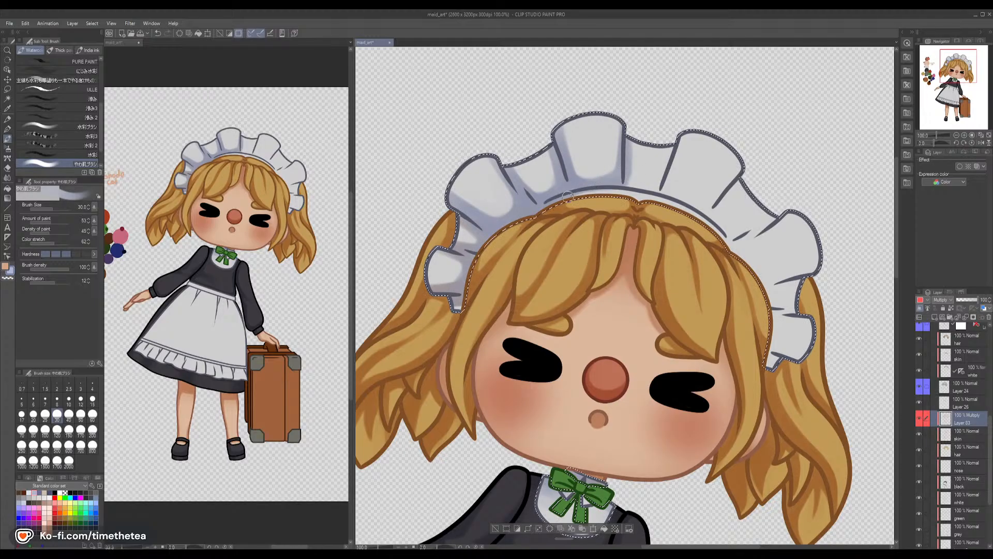
key("c")
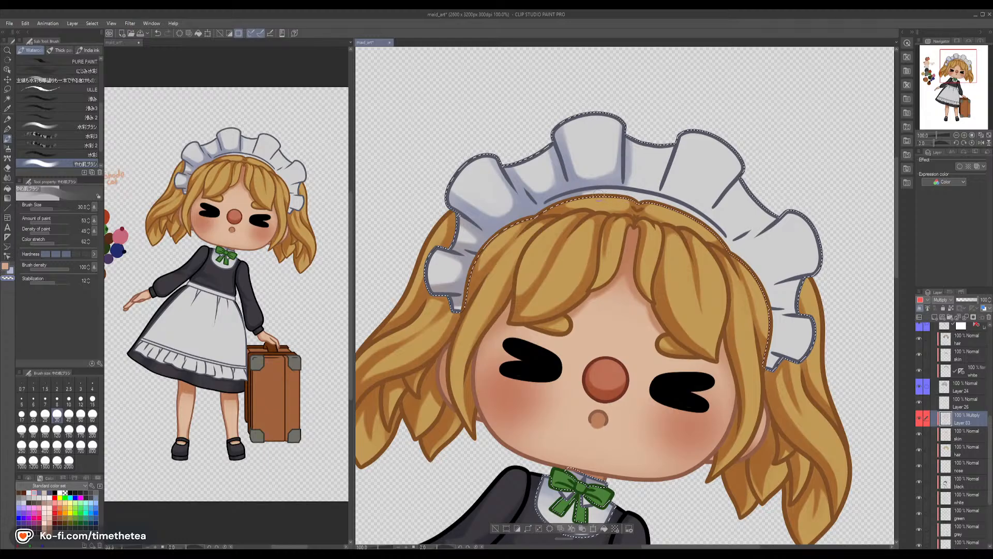
key("c")
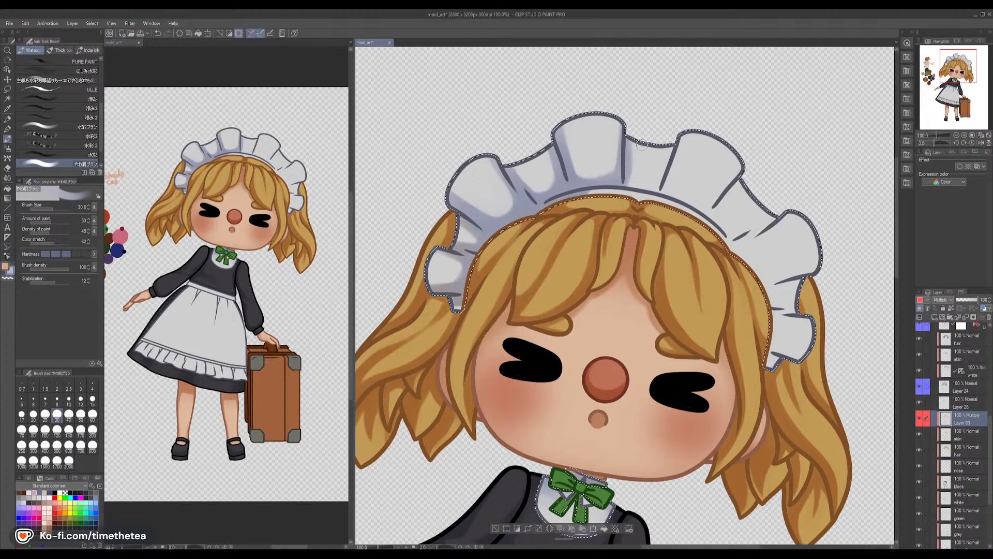
Paint shadows along the folds and inner edge of the headdress ruffles from the centre to the picture's right end
left_click_drag(657, 185, 667, 155)
mouse_move(644, 188)
left_mouse_down()
mouse_move(662, 173)
mouse_move(644, 185)
mouse_move(660, 189)
mouse_move(684, 134)
mouse_move(670, 172)
mouse_move(682, 140)
left_mouse_up()
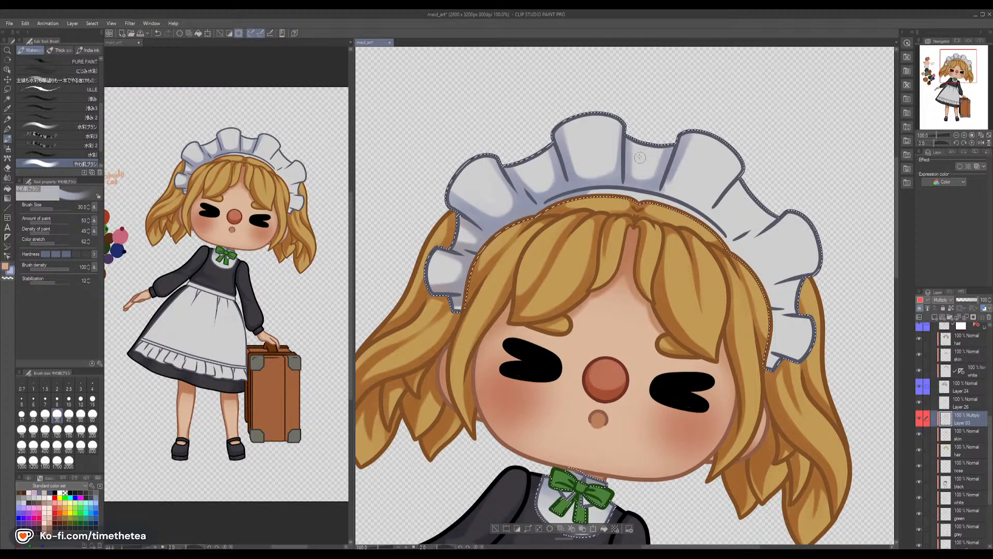
mouse_move(684, 142)
left_mouse_down()
mouse_move(681, 194)
mouse_move(692, 202)
mouse_move(746, 161)
mouse_move(698, 204)
mouse_move(710, 213)
mouse_move(712, 202)
mouse_move(715, 222)
mouse_move(751, 168)
mouse_move(713, 217)
mouse_move(751, 233)
mouse_move(729, 234)
mouse_move(781, 208)
mouse_move(743, 243)
mouse_move(728, 233)
mouse_move(738, 265)
mouse_move(772, 221)
left_mouse_up()
left_click_drag(740, 260, 787, 211)
mouse_move(747, 253)
left_mouse_down()
mouse_move(819, 262)
mouse_move(763, 277)
mouse_move(812, 268)
left_mouse_up()
mouse_move(747, 259)
left_mouse_down()
mouse_move(790, 217)
mouse_move(761, 264)
mouse_move(749, 251)
mouse_move(804, 209)
left_mouse_up()
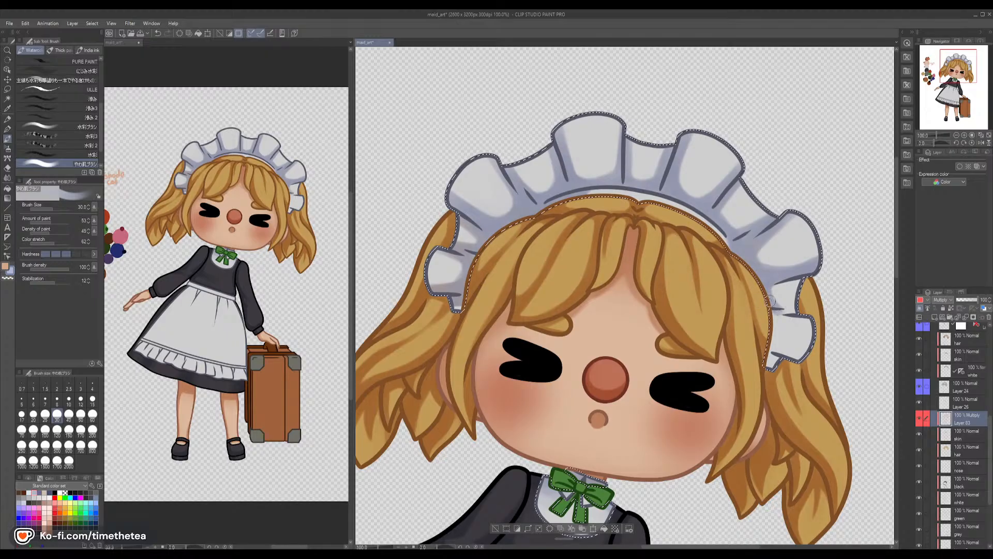
left_click_drag(776, 291, 801, 280)
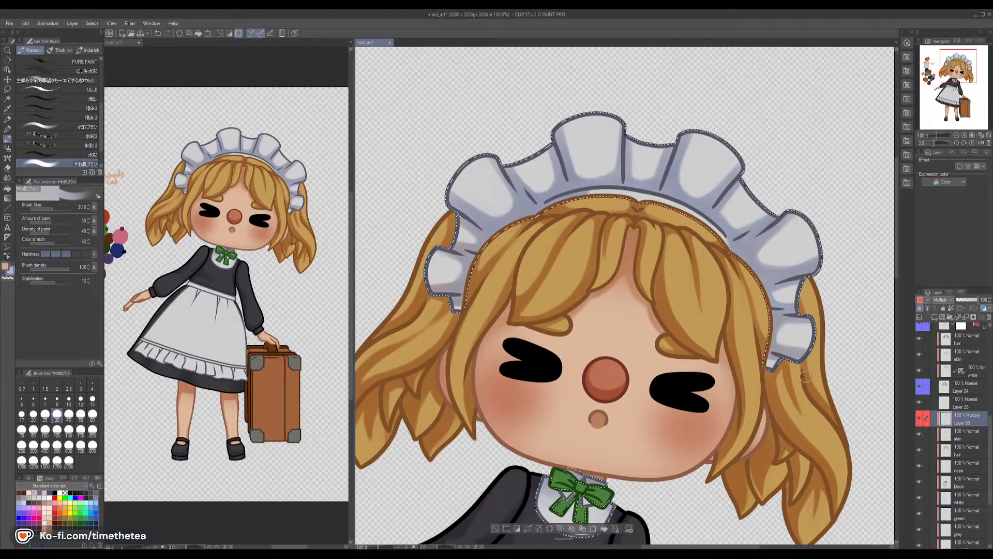
Blend the shadows across the headdress ruffles with the Blend tool at sizes 40, 25 and 30
left_click(7, 177)
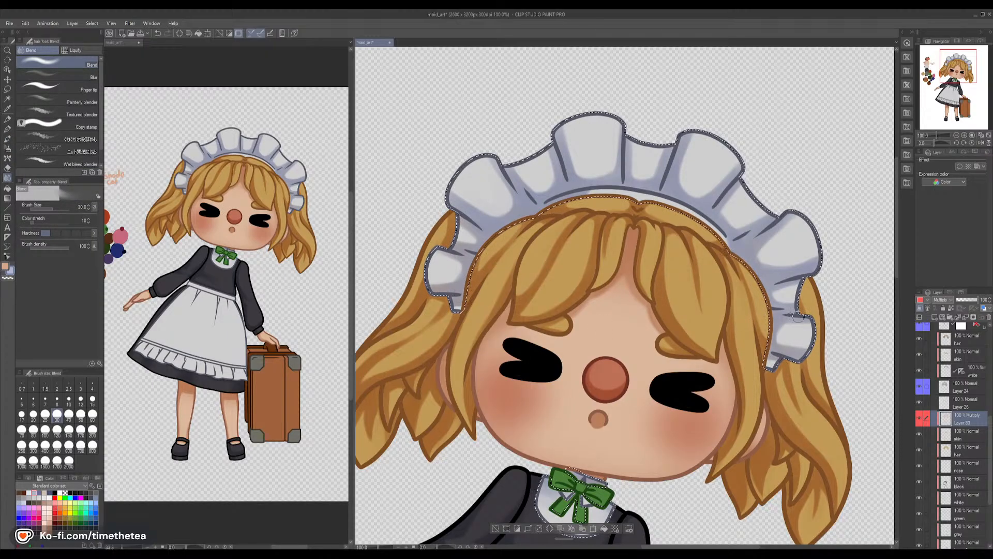
left_click(68, 414)
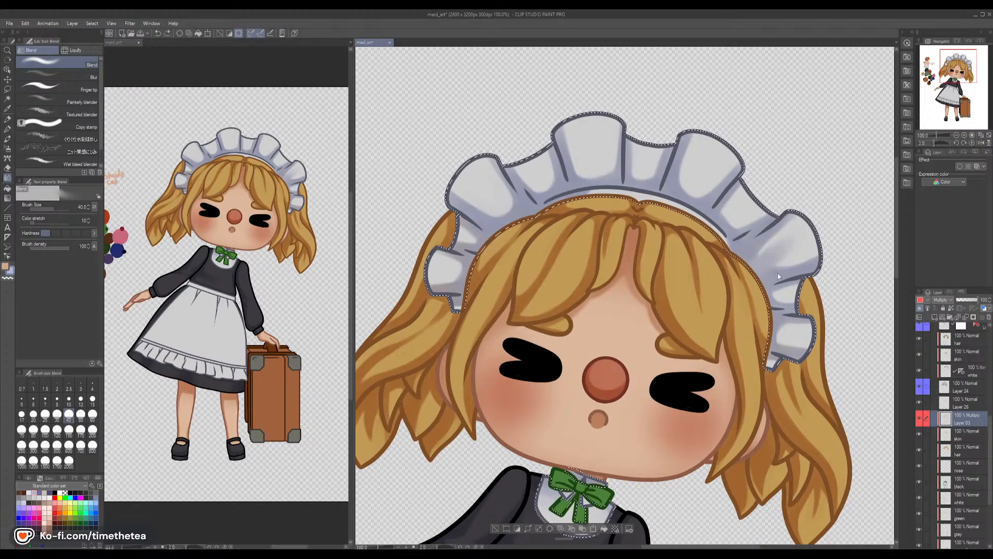
left_click_drag(759, 266, 785, 245)
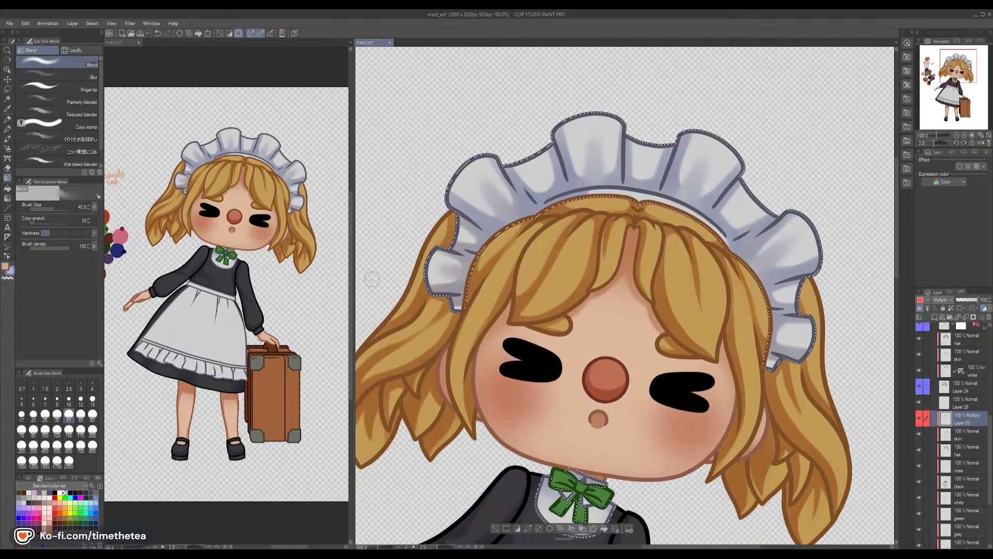
left_click(45, 414)
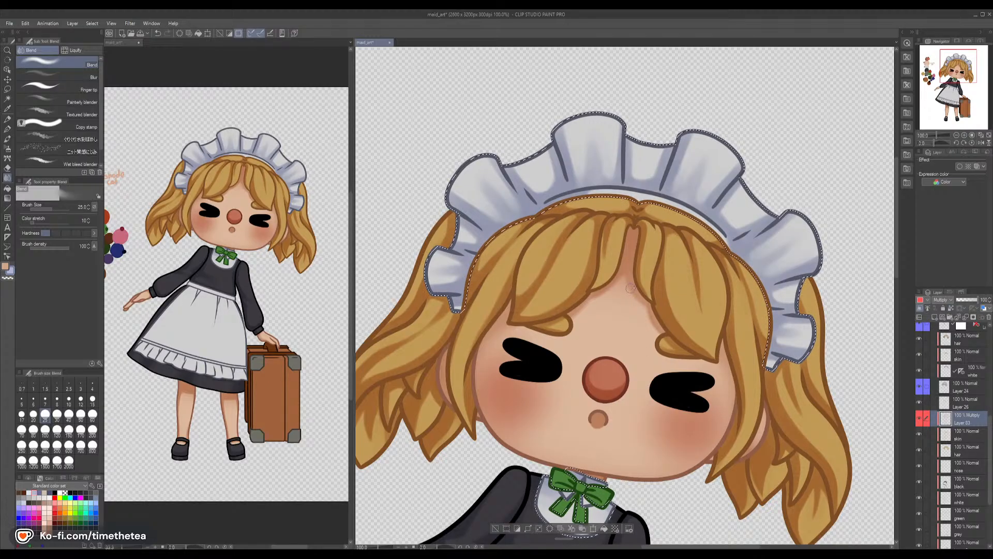
left_click(57, 414)
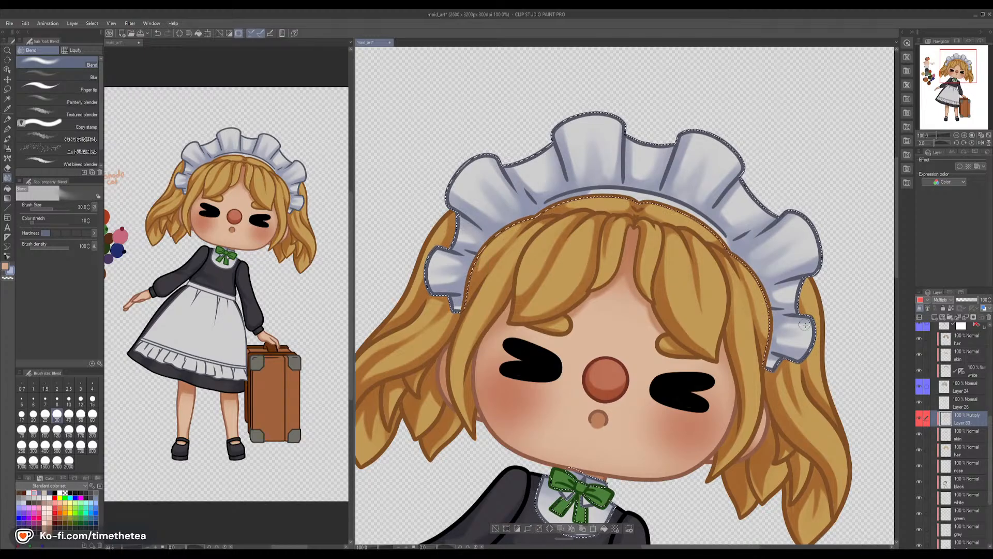
left_click(951, 308)
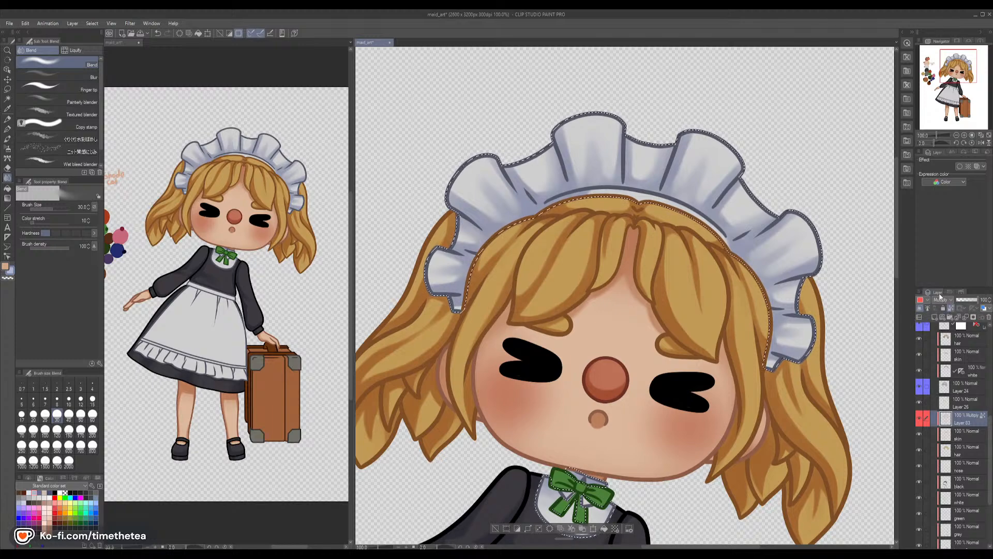
Shade the apron's waistband and the gathers under both its ends with the size 30 watercolour brush
scroll(649, 448, "down", 10)
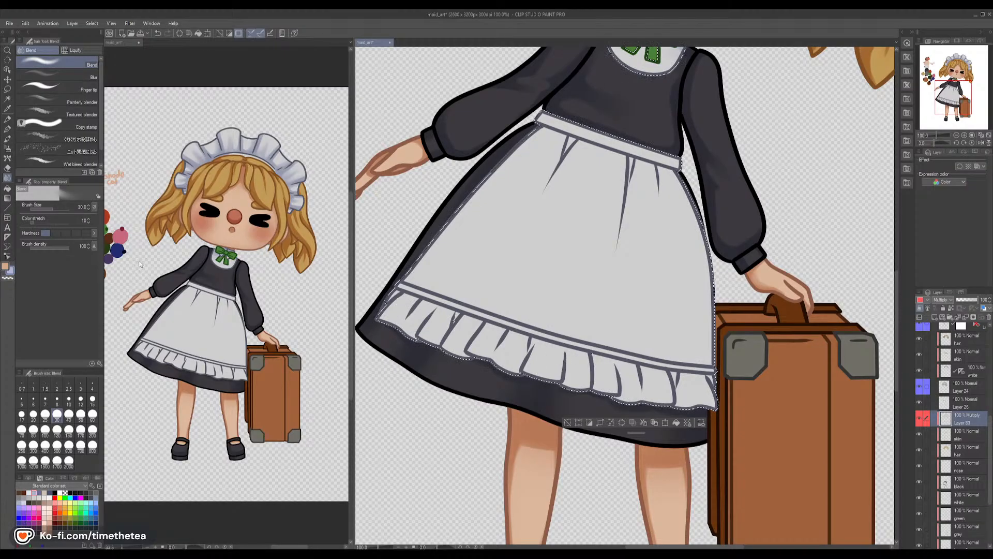
left_click(7, 139)
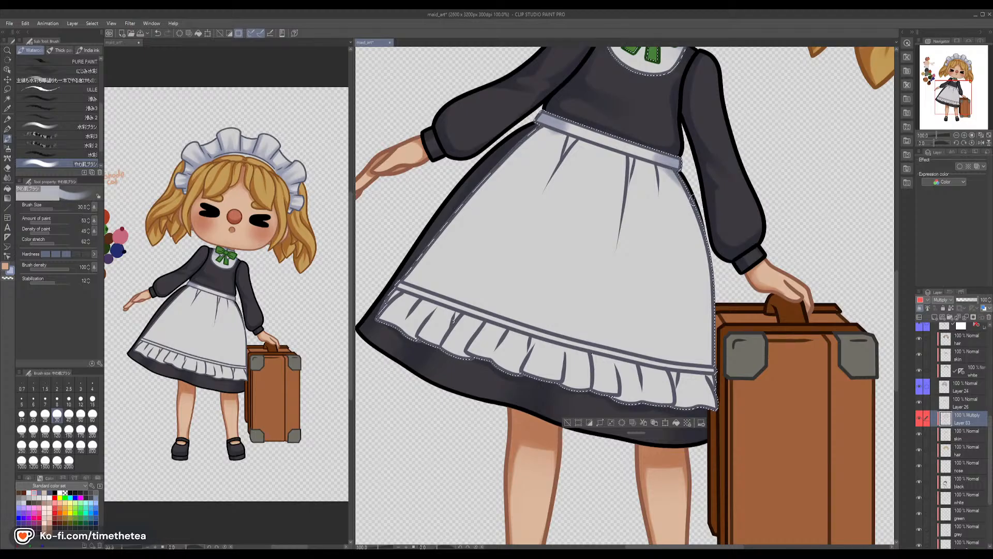
left_click_drag(666, 173, 660, 258)
left_click_drag(664, 181, 662, 274)
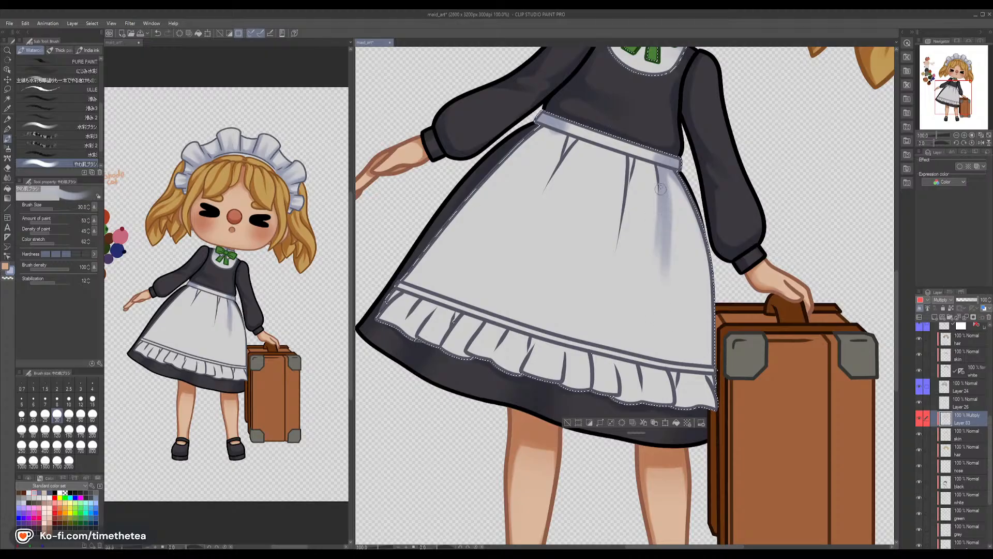
left_click_drag(661, 196, 657, 269)
left_click_drag(667, 194, 667, 276)
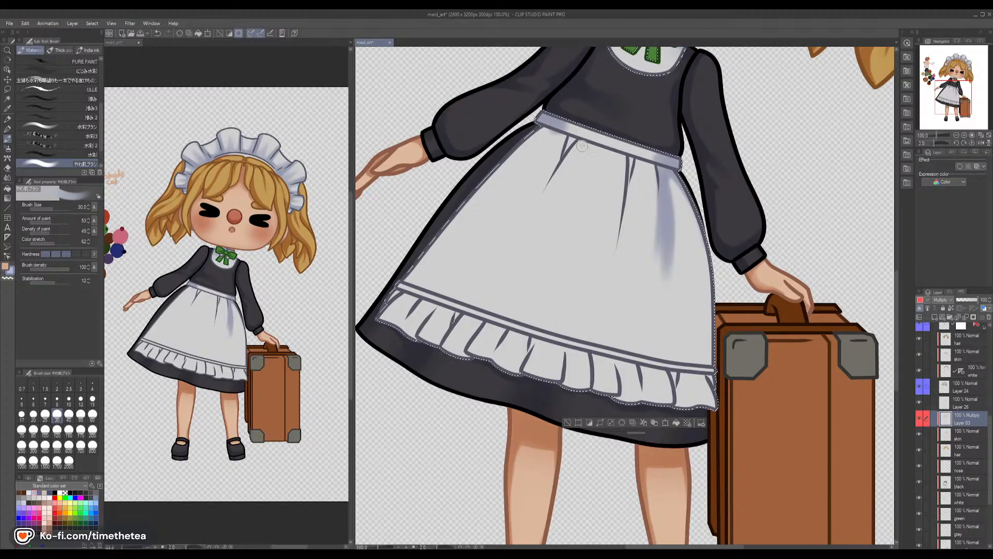
left_click_drag(541, 136, 554, 165)
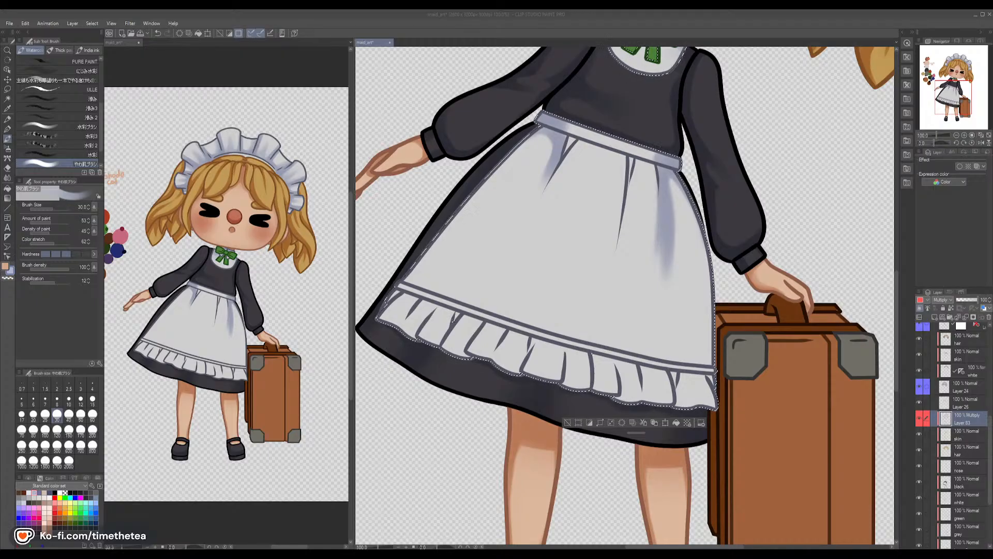
left_click(443, 37)
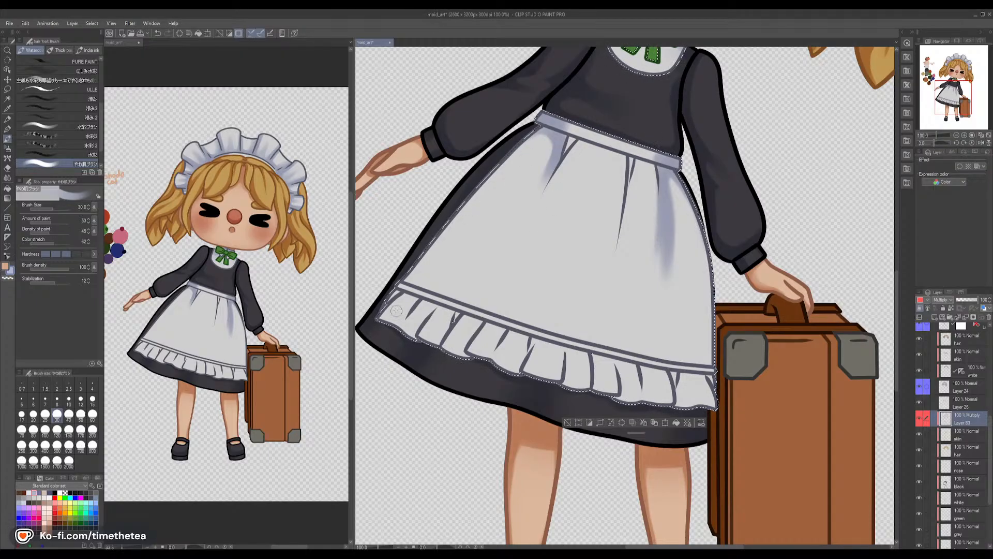
Shade the apron's lower left corner just above the frill and clean up the shadow with transparent colour
mouse_move(418, 263)
left_mouse_down()
mouse_move(419, 281)
mouse_move(441, 290)
left_mouse_up()
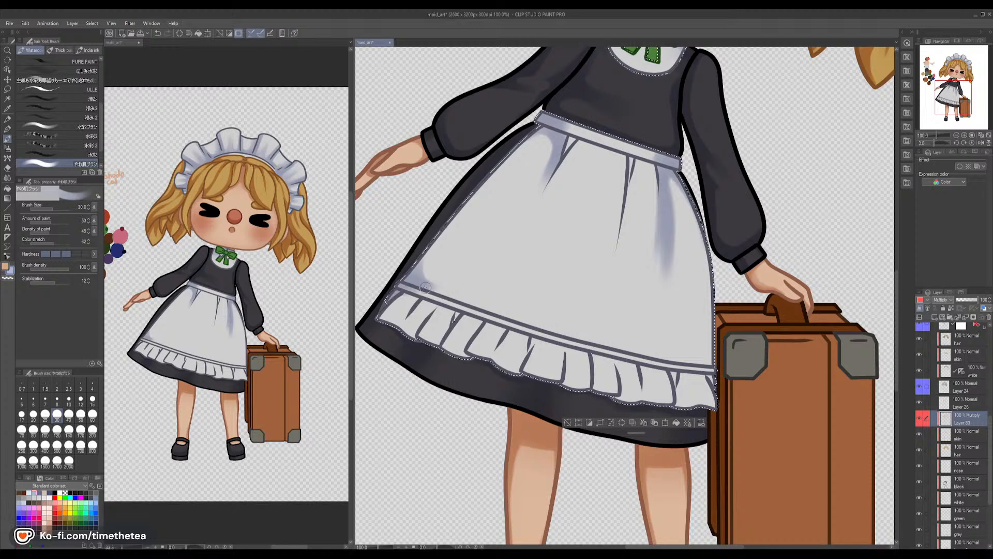
mouse_move(455, 218)
left_mouse_down()
mouse_move(425, 266)
mouse_move(476, 292)
mouse_move(471, 280)
mouse_move(461, 294)
left_mouse_up()
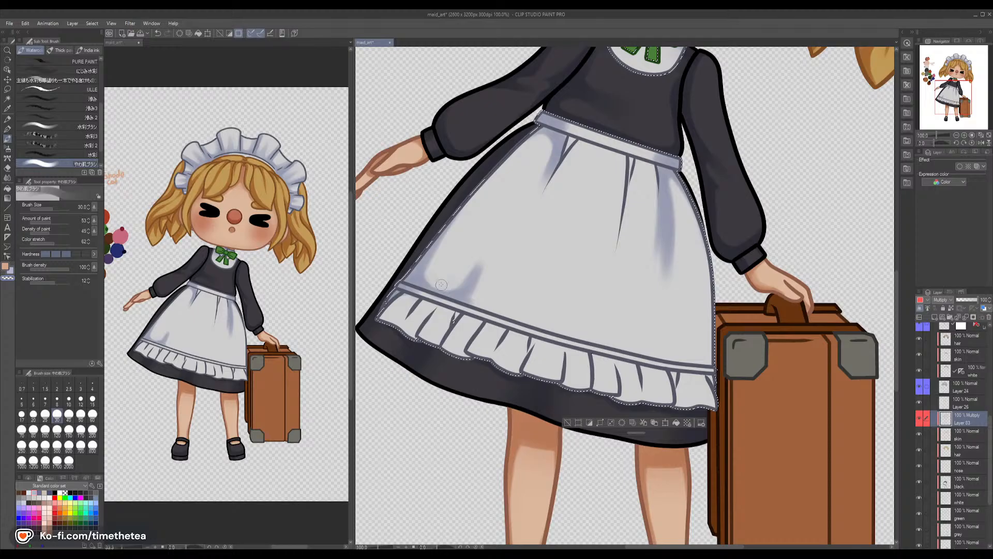
left_click(10, 270)
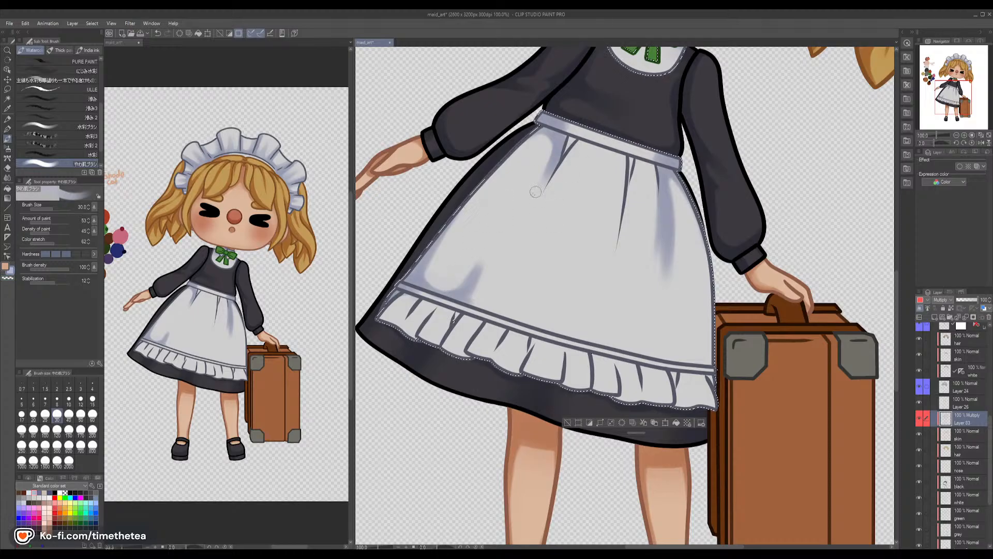
Paint long fold shadows down the apron from its left and middle waist gathers and refine them with transparent colour
left_click_drag(554, 169, 500, 258)
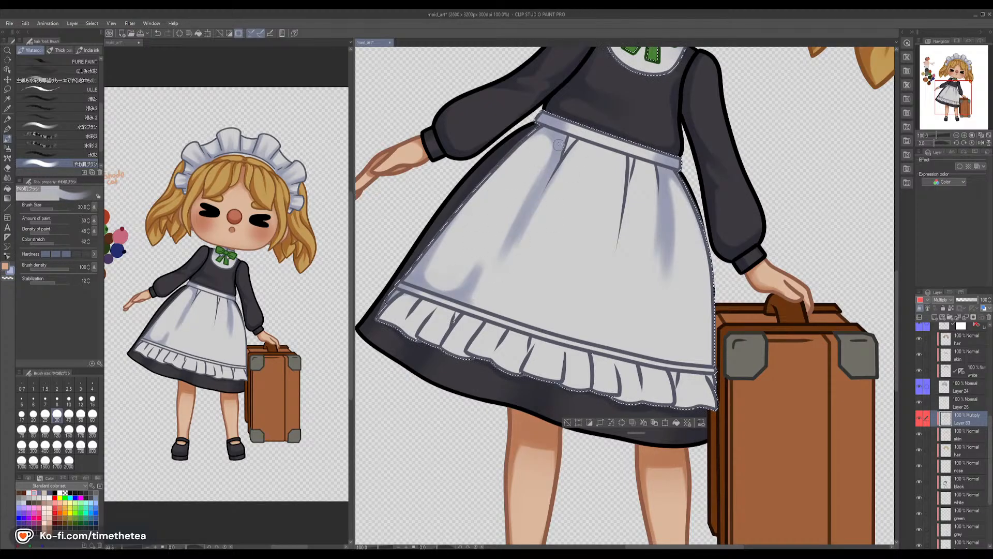
left_click_drag(554, 151, 502, 253)
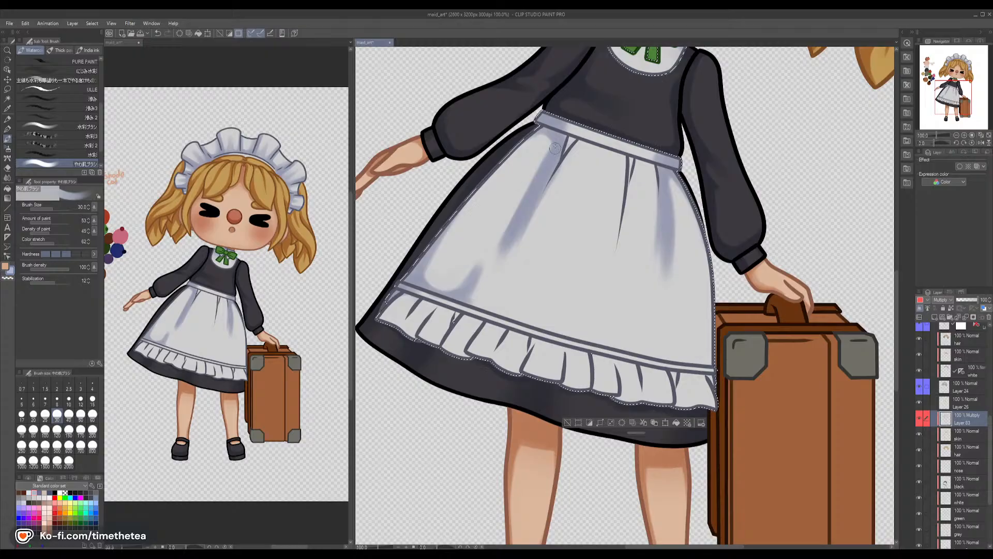
left_click_drag(633, 171, 620, 232)
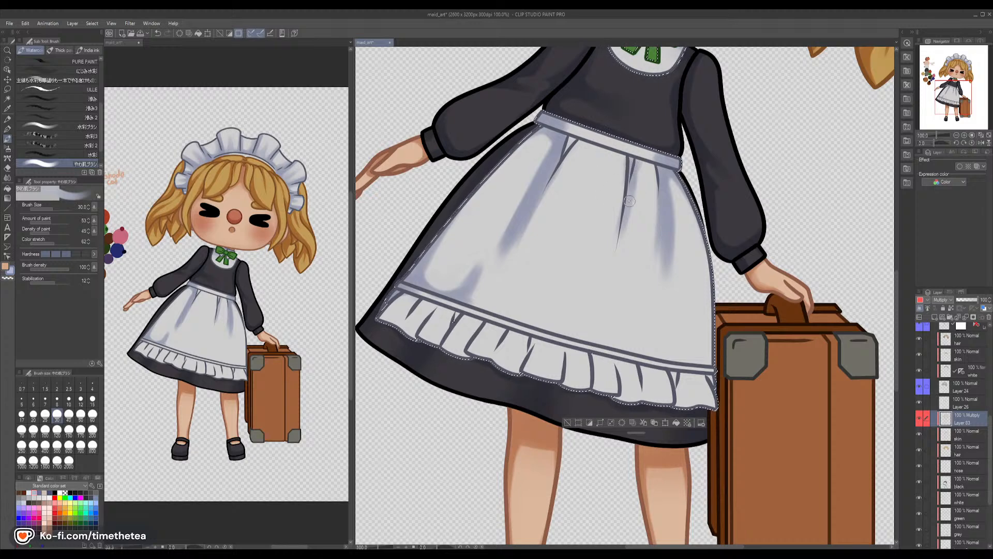
mouse_move(622, 155)
left_mouse_down()
mouse_move(620, 232)
mouse_move(625, 162)
mouse_move(601, 299)
mouse_move(632, 171)
mouse_move(606, 291)
left_mouse_up()
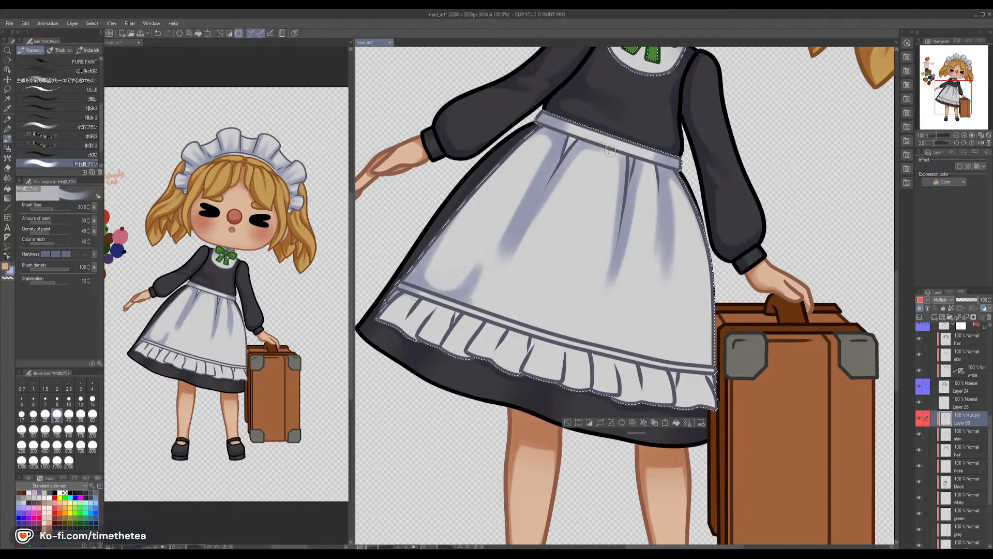
key("c")
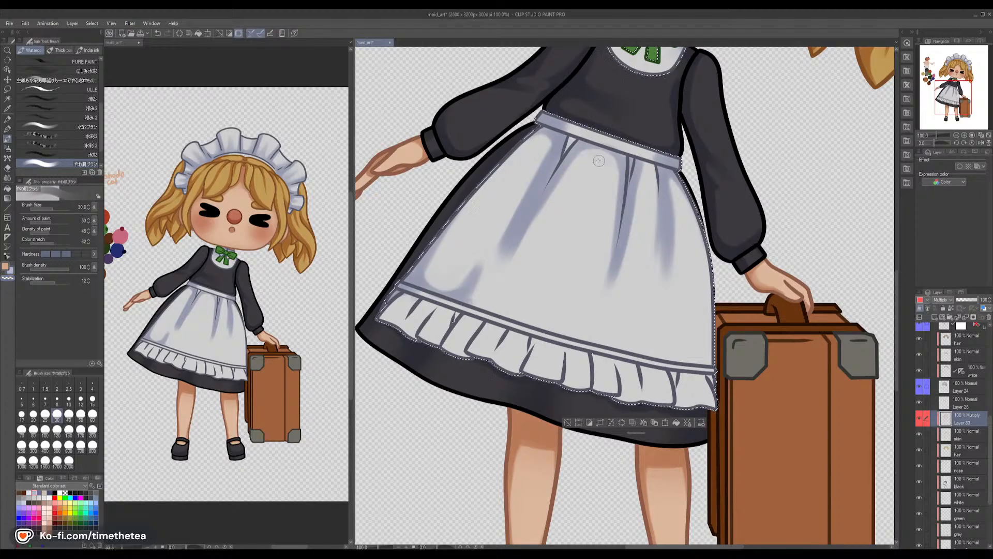
key("c")
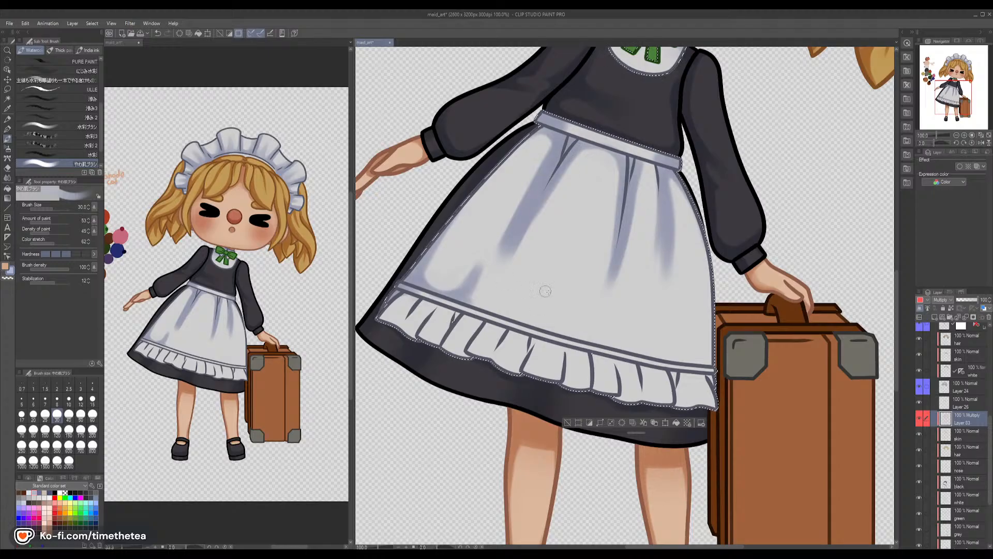
Soften the long fold shadows down the apron with the Blend tool at size 40
left_click(7, 177)
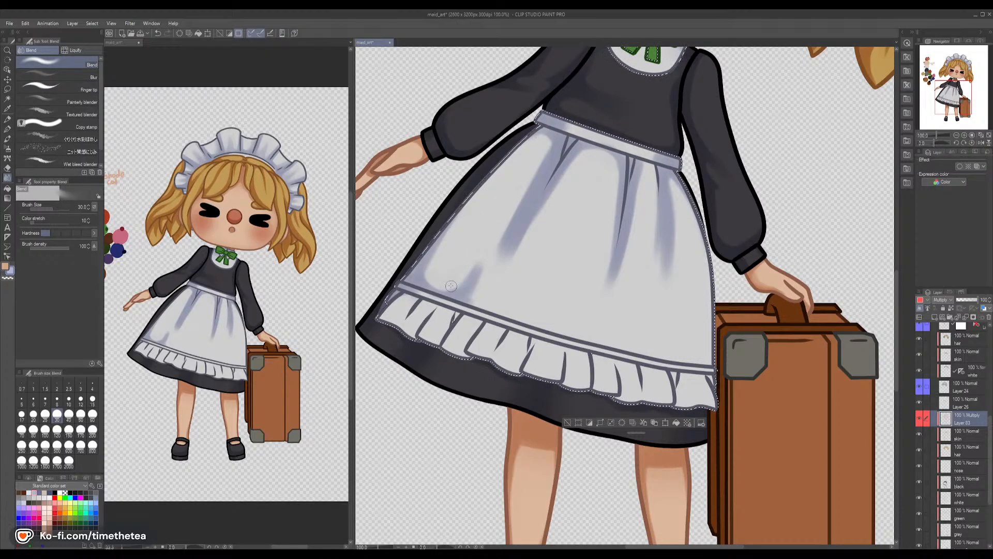
left_click(69, 414)
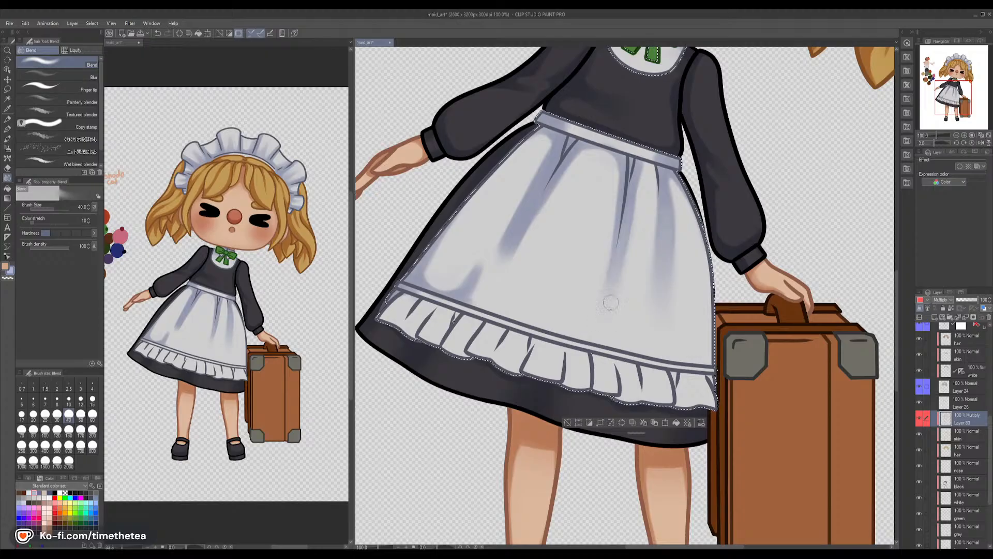
left_click_drag(611, 307, 607, 289)
mouse_move(512, 245)
left_mouse_down()
mouse_move(527, 211)
mouse_move(502, 279)
left_mouse_up()
mouse_move(534, 192)
left_mouse_down()
mouse_move(472, 291)
mouse_move(506, 246)
left_mouse_up()
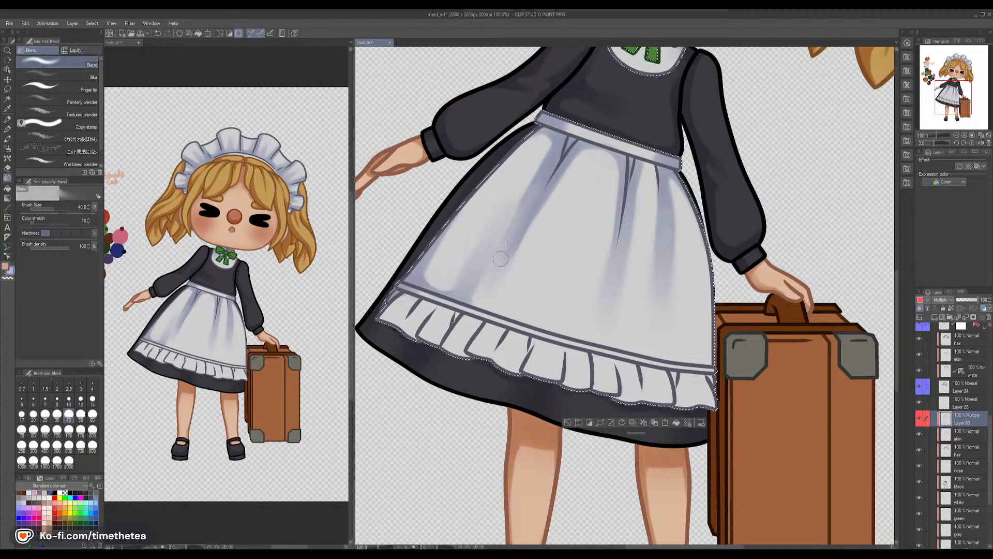
left_click_drag(491, 286, 477, 290)
left_click_drag(510, 248, 494, 283)
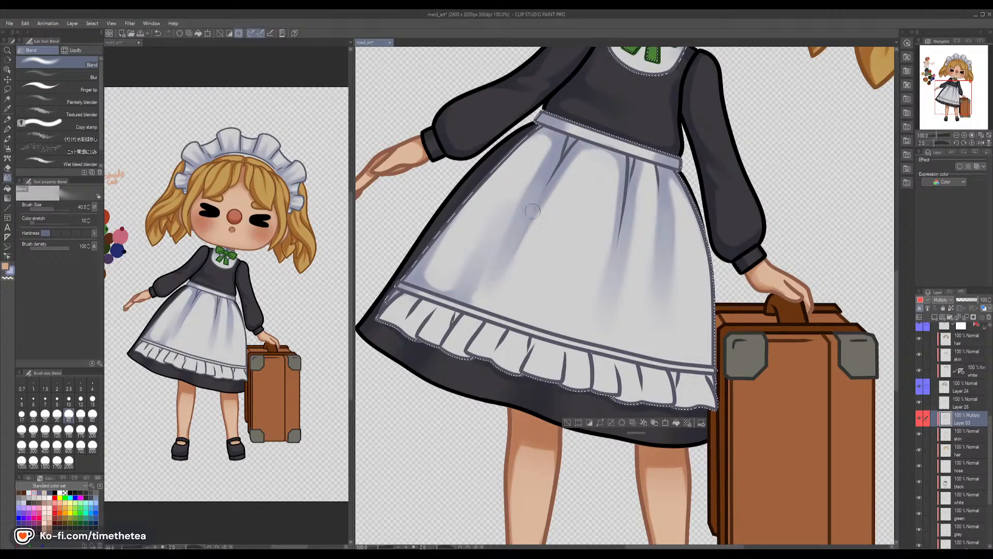
mouse_move(535, 193)
left_mouse_down()
mouse_move(484, 293)
mouse_move(414, 313)
mouse_move(434, 269)
left_mouse_up()
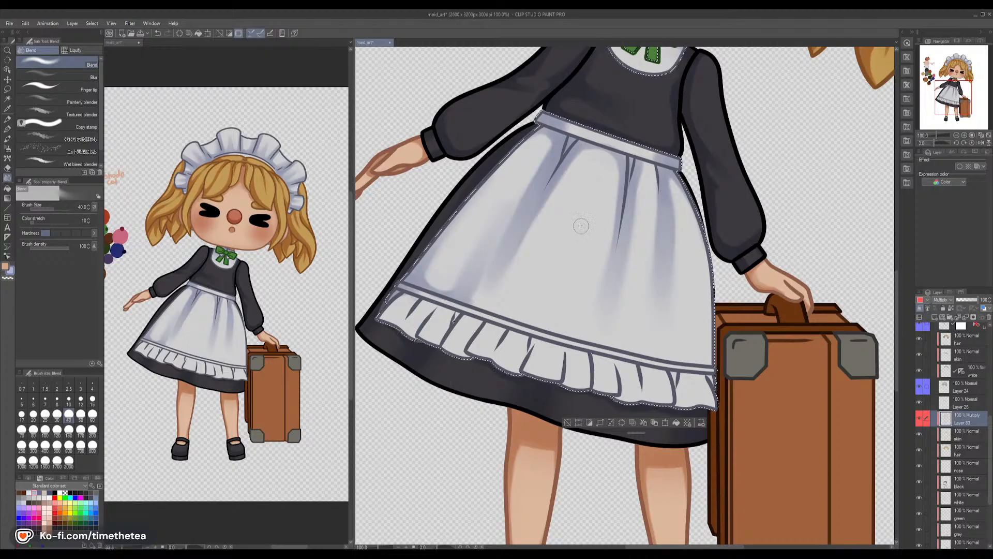
left_click_drag(471, 299, 483, 274)
left_click_drag(498, 238, 476, 288)
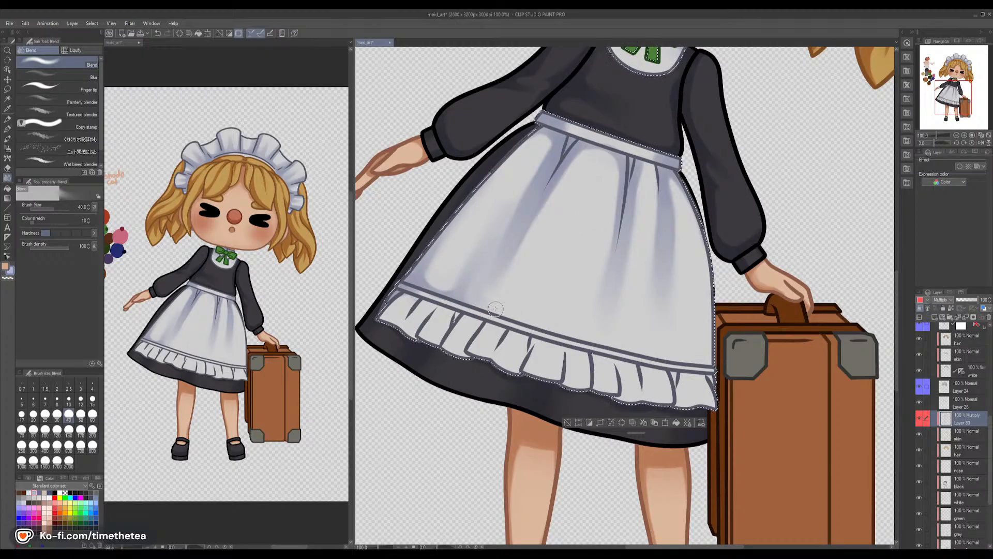
Add faint fold shadows to the middle of the apron below the waistband with the size 30 watercolour brush and blend them
left_click(7, 139)
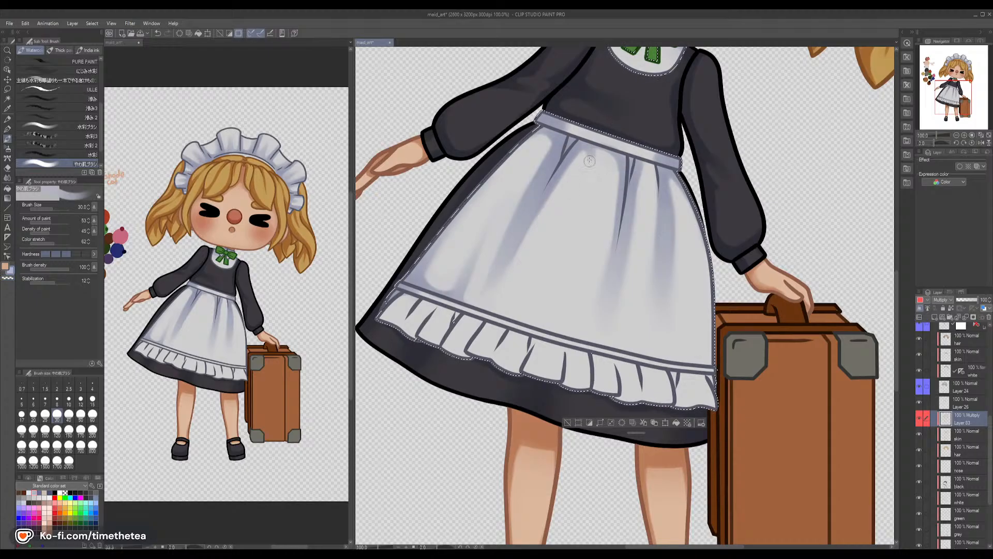
key("j")
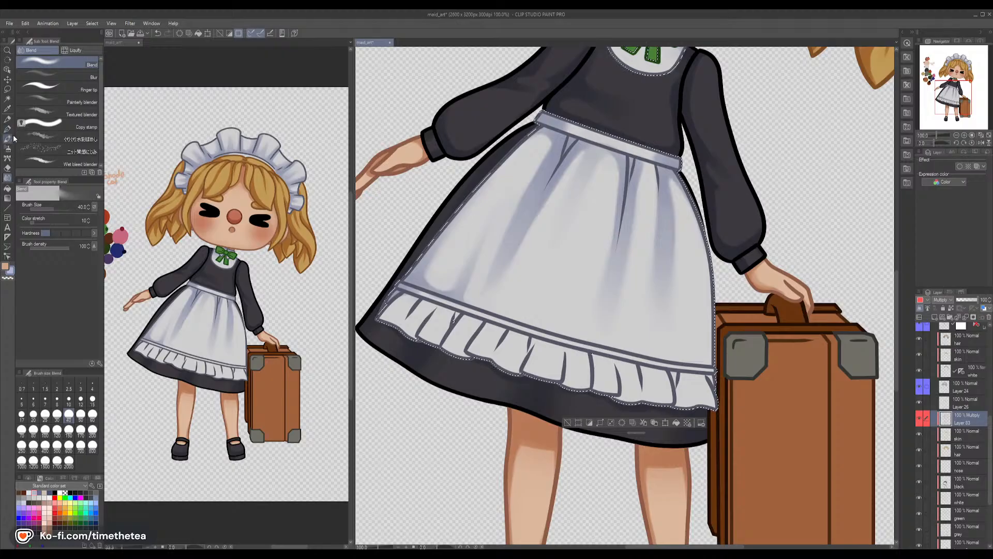
Lighten the shading on the apron's waistband with transparent colour, reducing the watercolour brush from size 30 to 12
key("b")
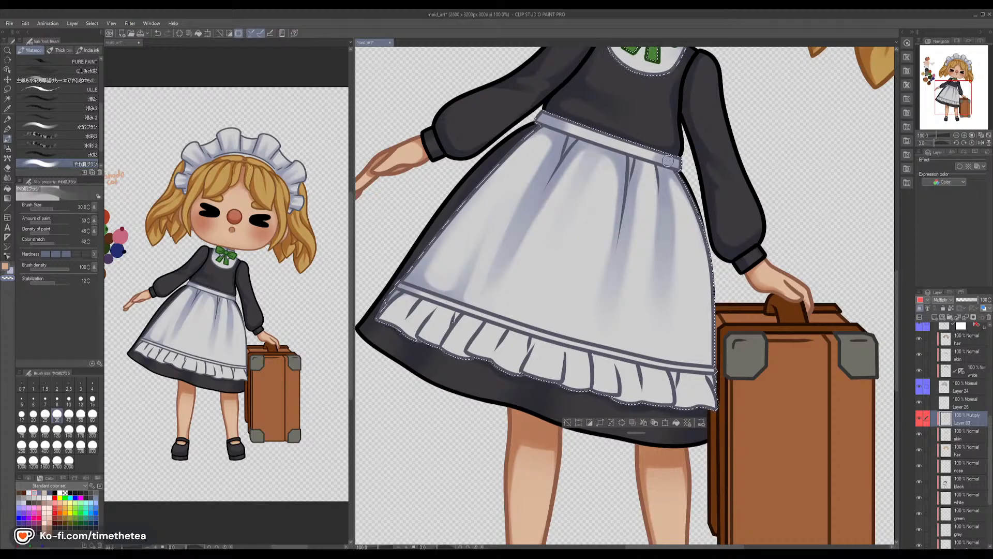
key("bracketleft")
key("bracketleft")
key("bracketleft")
key("bracketleft")
key("bracketleft")
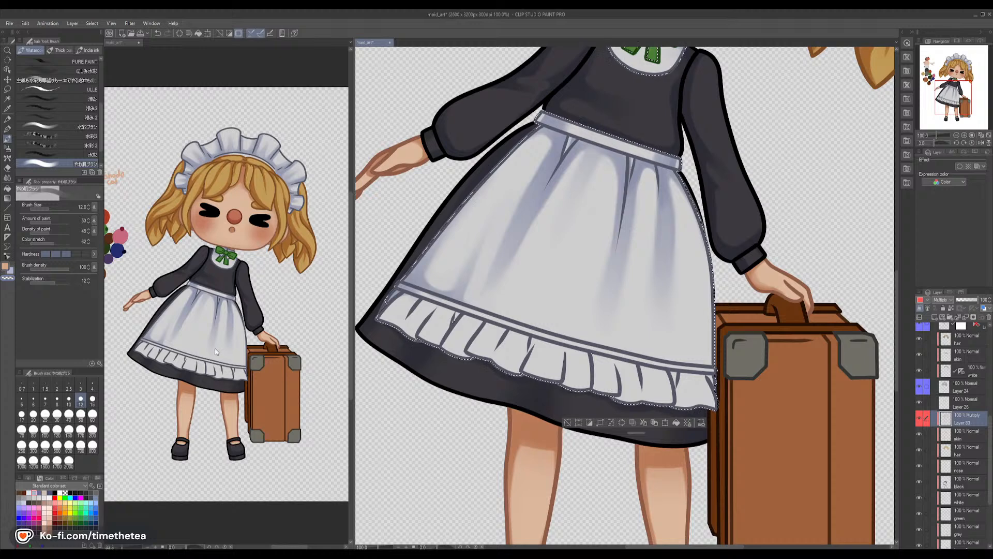
Shade the apron's lower right corner just above the frill with the watercolour brush at size 25
left_click(8, 176)
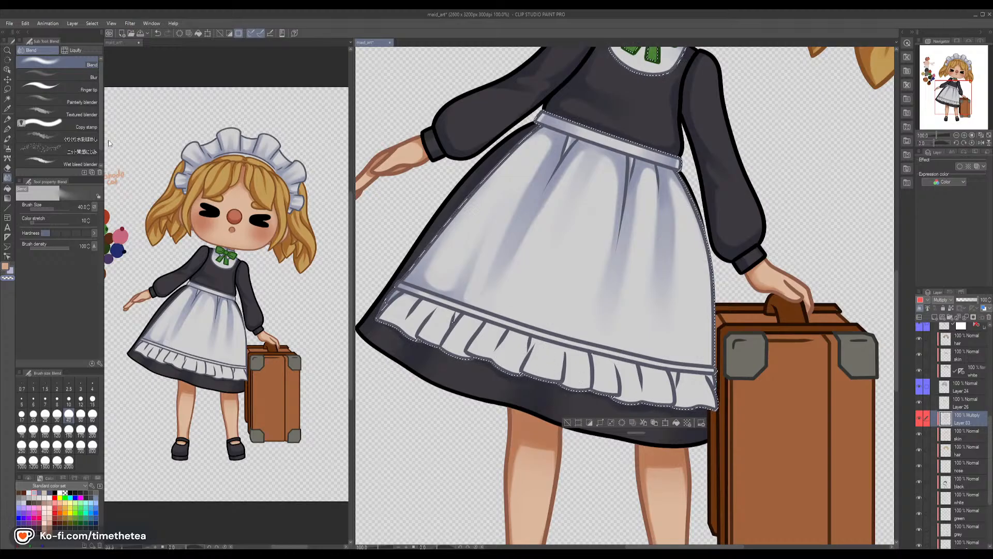
left_click(7, 139)
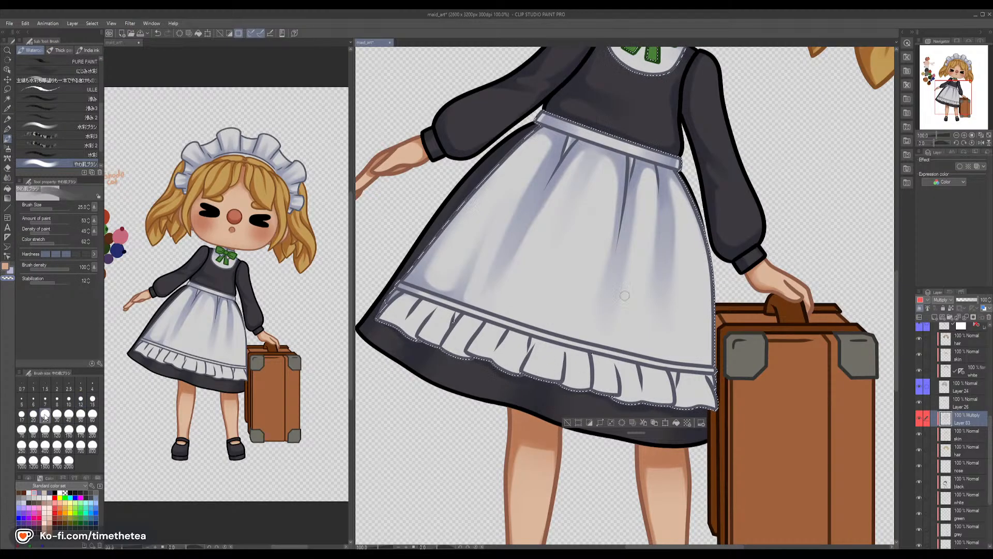
key("c")
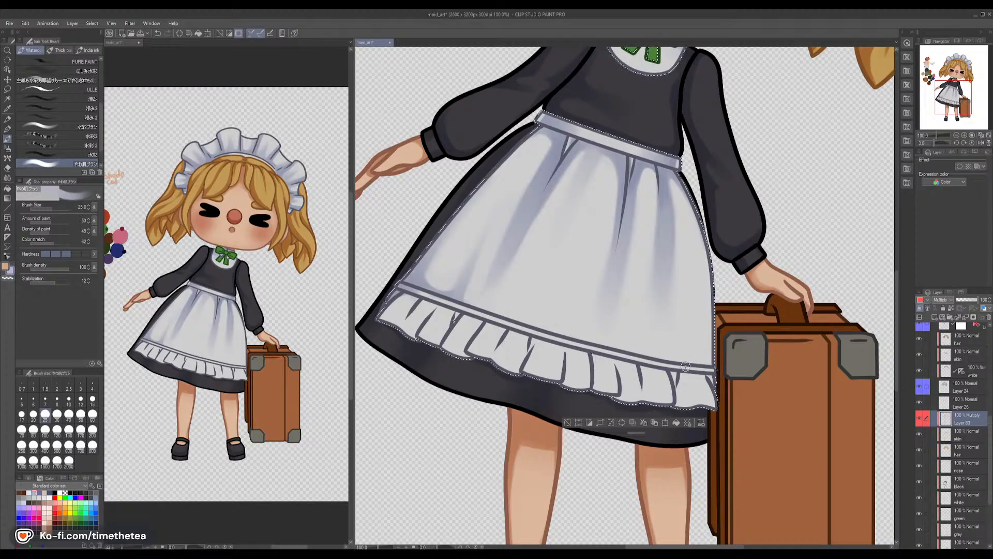
left_click_drag(709, 323, 711, 314)
left_click_drag(701, 362, 712, 312)
left_click_drag(706, 363, 710, 323)
left_click_drag(694, 362, 709, 327)
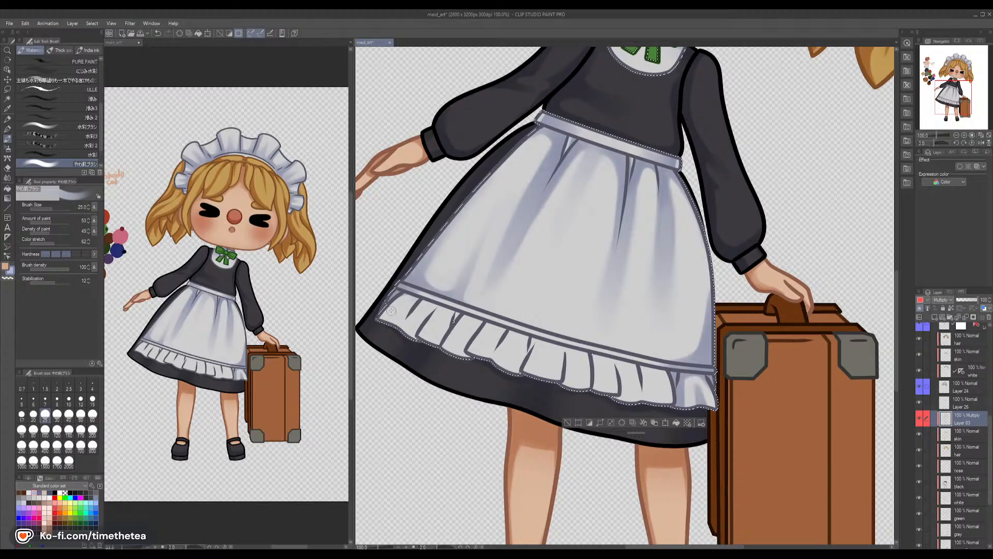
Shade the leftmost pleat of the apron's frill with the size 25 brush and clean up its shadow with transparent colour
left_click_drag(379, 317, 398, 296)
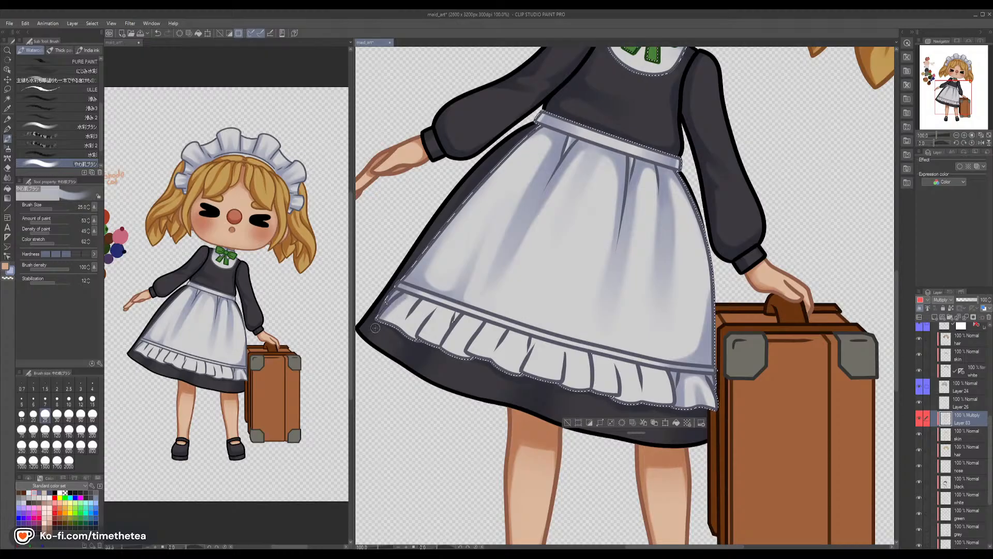
key("c")
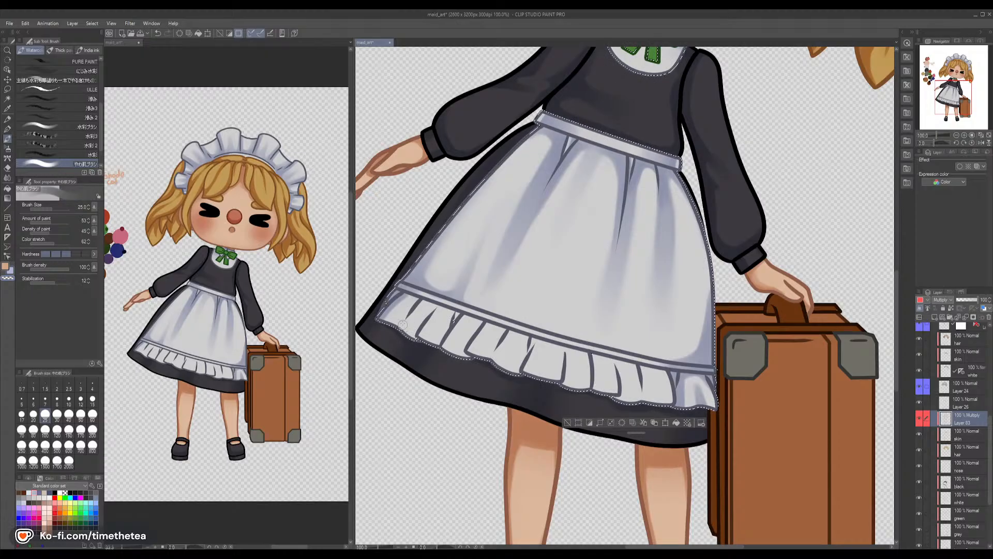
key("c")
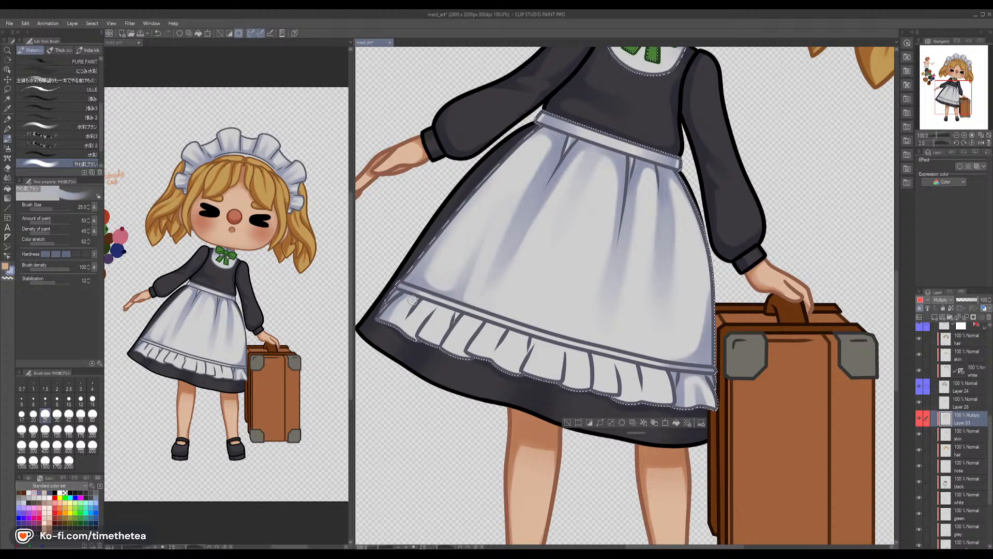
Shade the pleats on the left and right parts of the frill at brush size 20, trimming the shadows with transparent colour
left_click(33, 414)
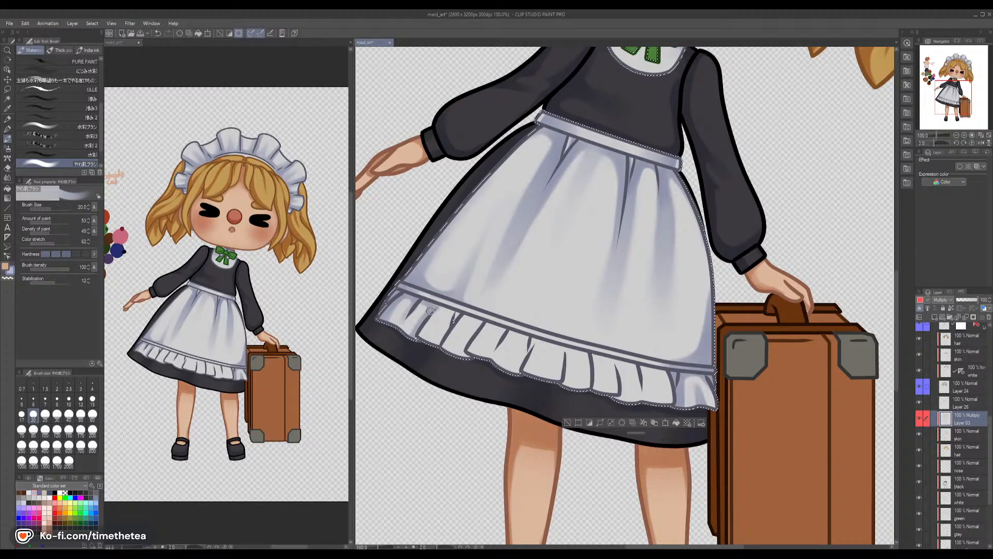
key("c")
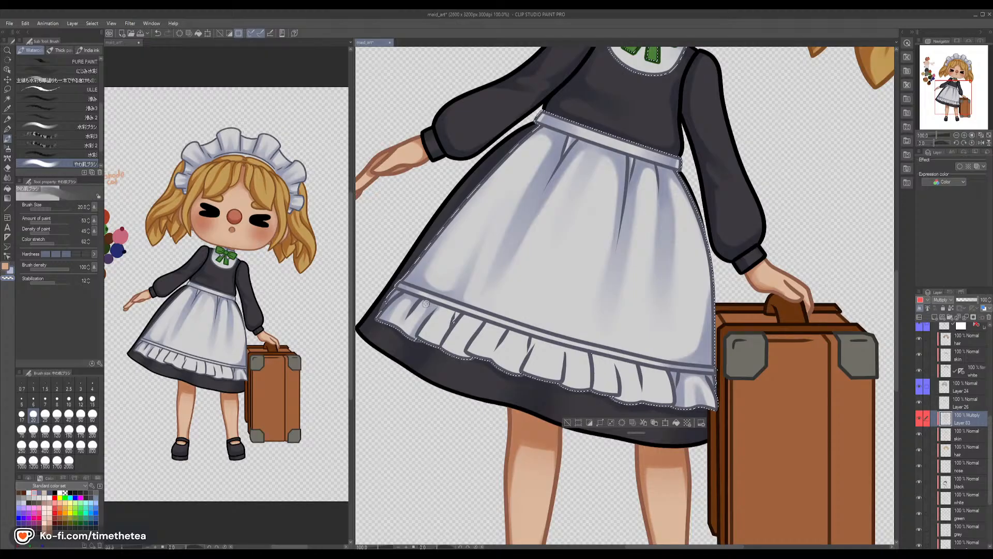
key("c")
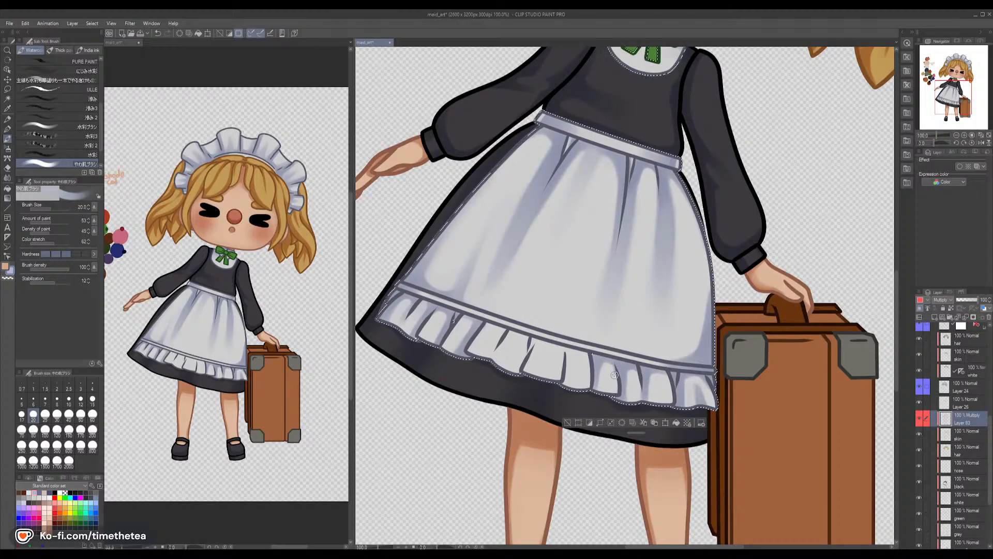
Paint shadows along the creases of the frill's middle pleats at size 20 and refine them with transparent colour
key("c")
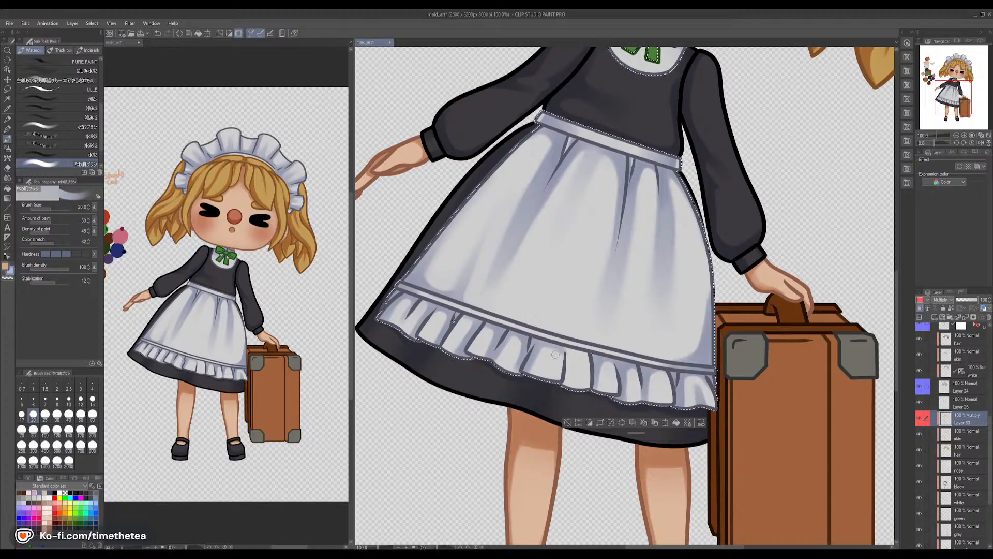
key("c")
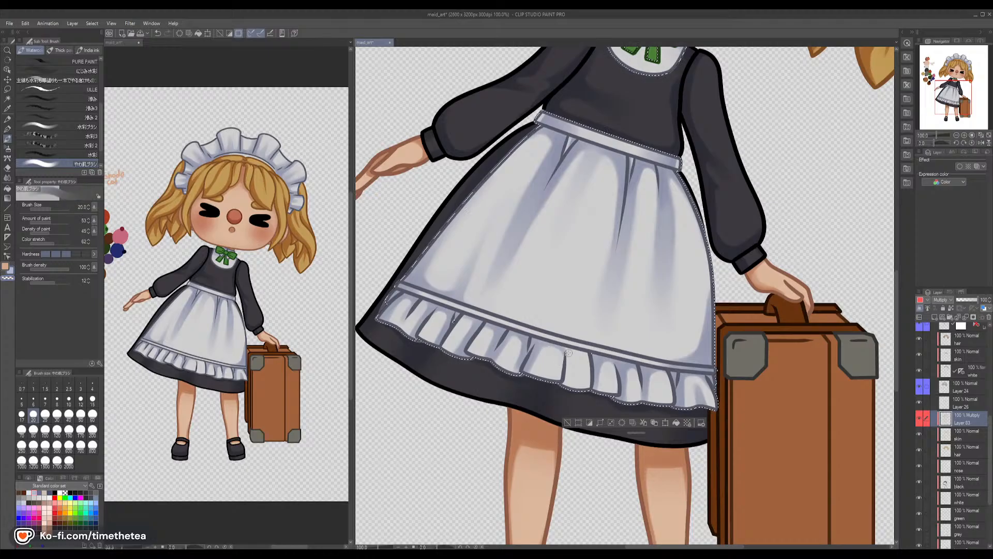
key("c")
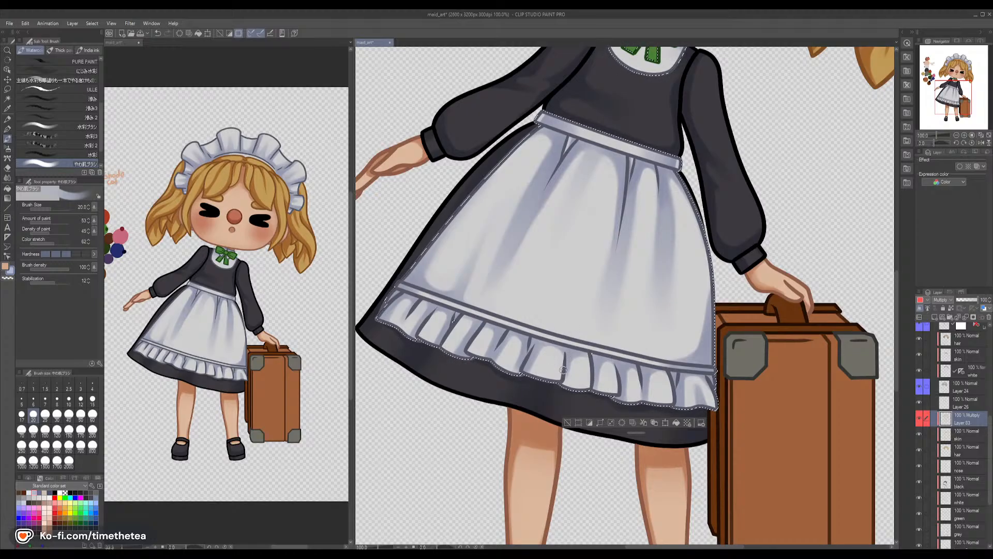
left_click(584, 359, "alt")
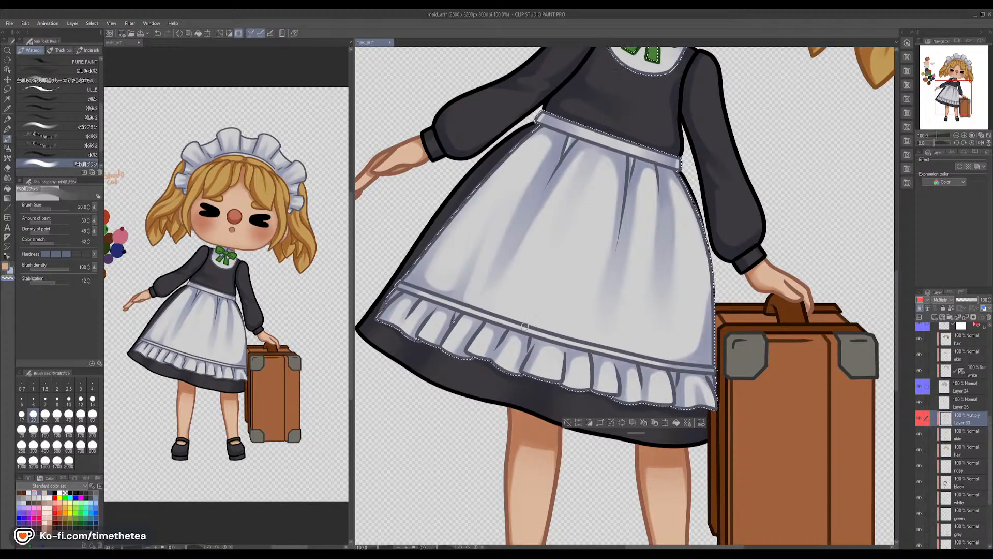
key("c")
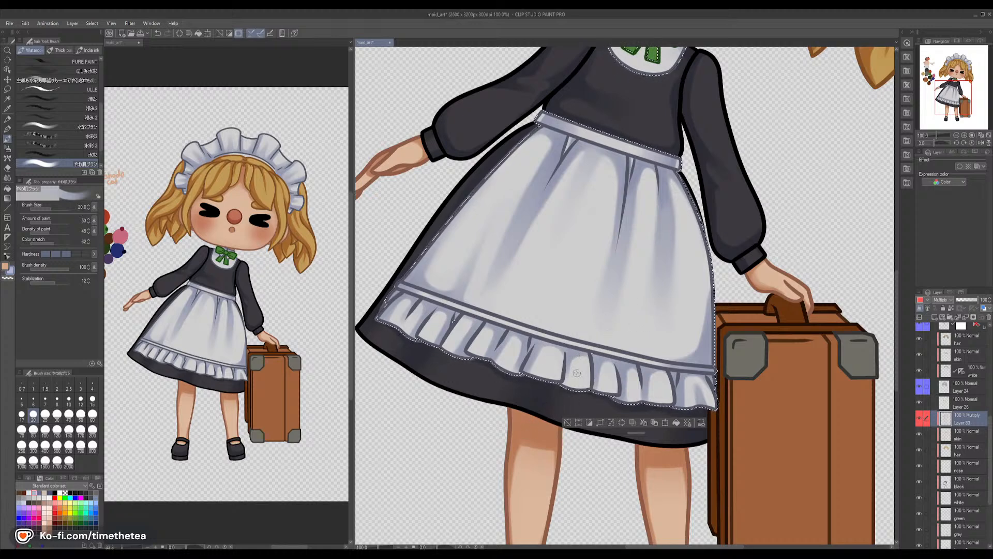
Touch up the shadows inside the frill's middle and right pleats, alternating between the shadow colour and transparent colour at size 20
key("c")
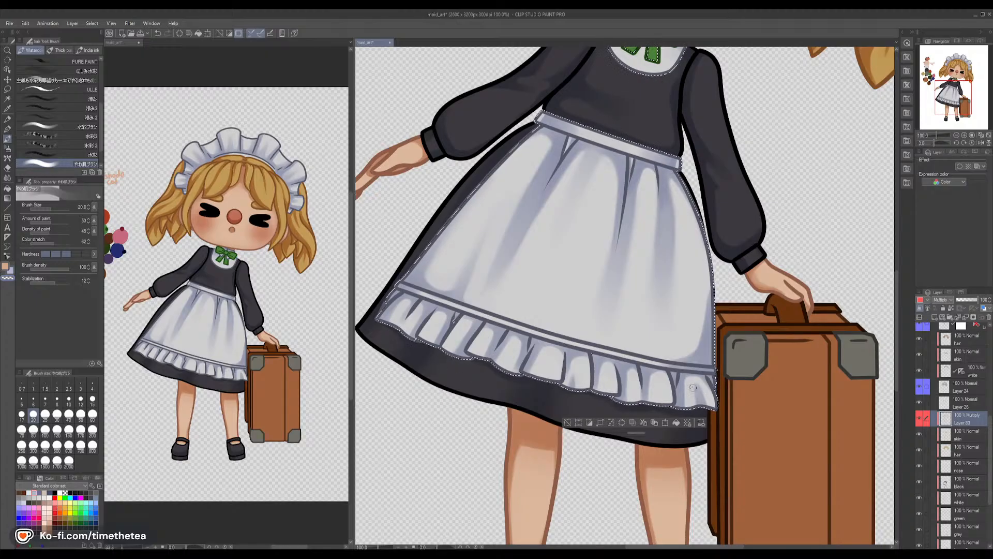
key("c")
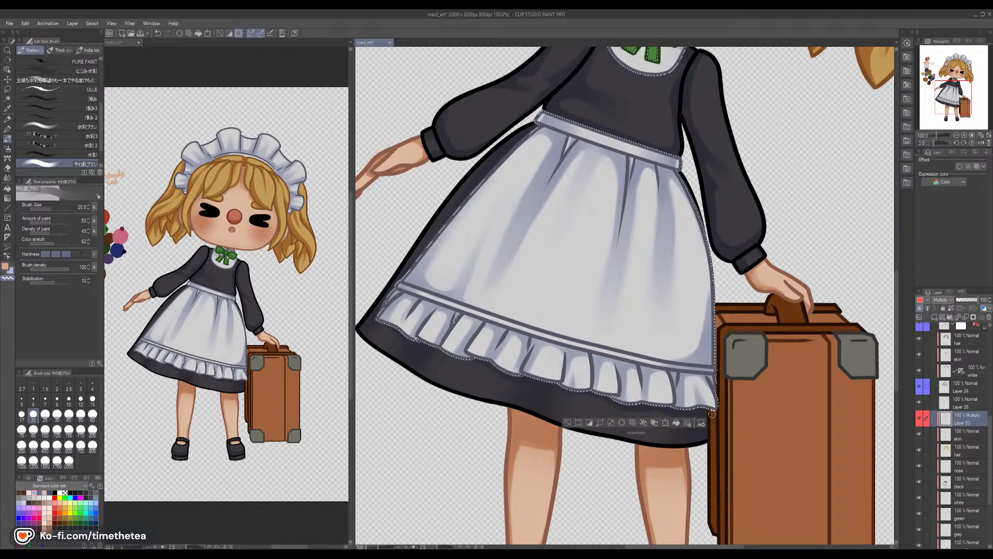
key("c")
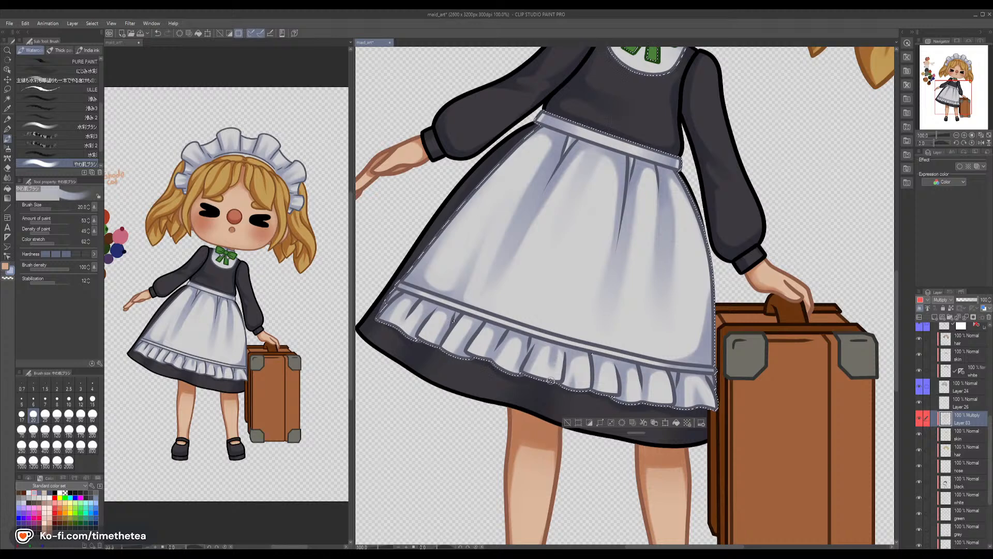
key("c")
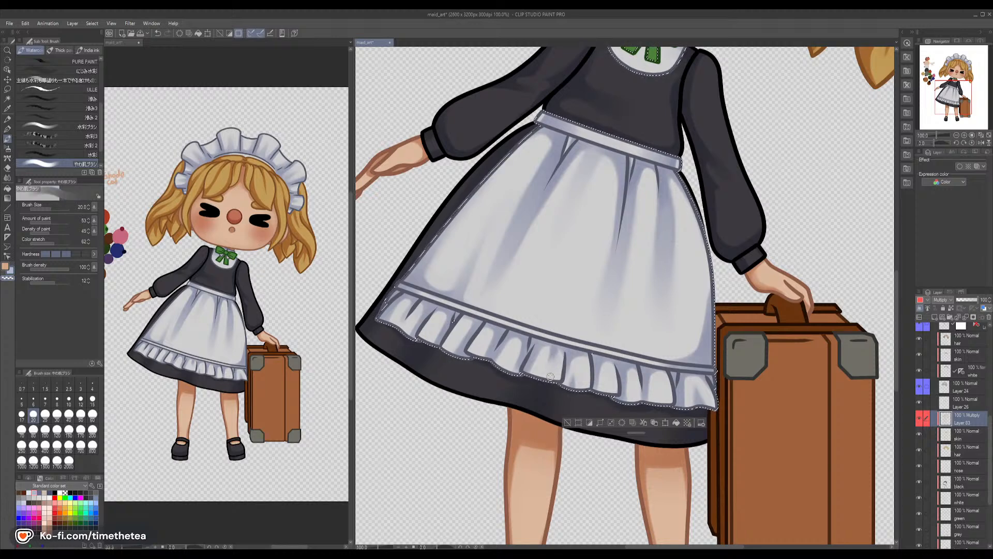
key("c")
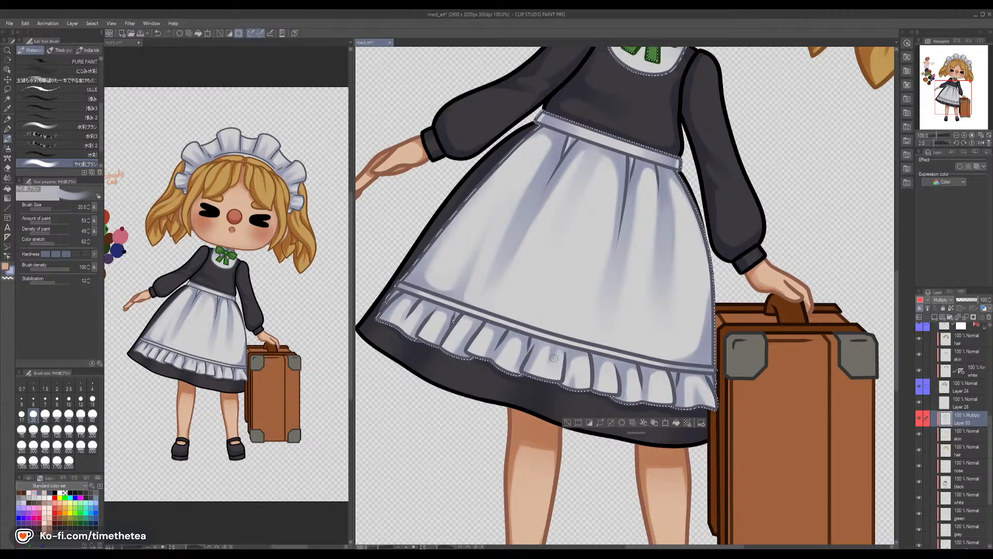
key("c")
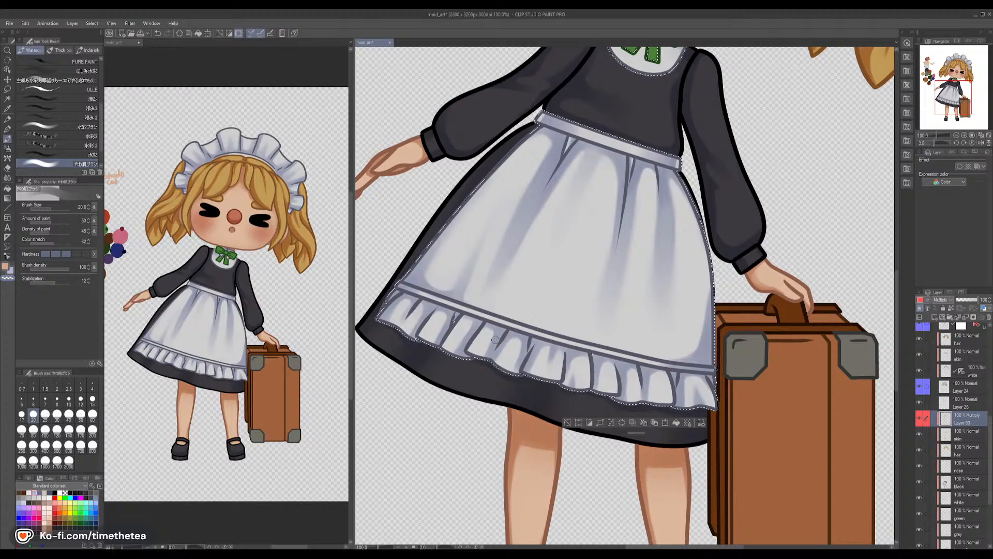
Soften the shadow at the apron's lower right corner with the Blend tool at size 40 and return to the watercolour brush
mouse_move(595, 280)
left_mouse_down()
mouse_move(649, 431)
mouse_move(591, 341)
left_mouse_up()
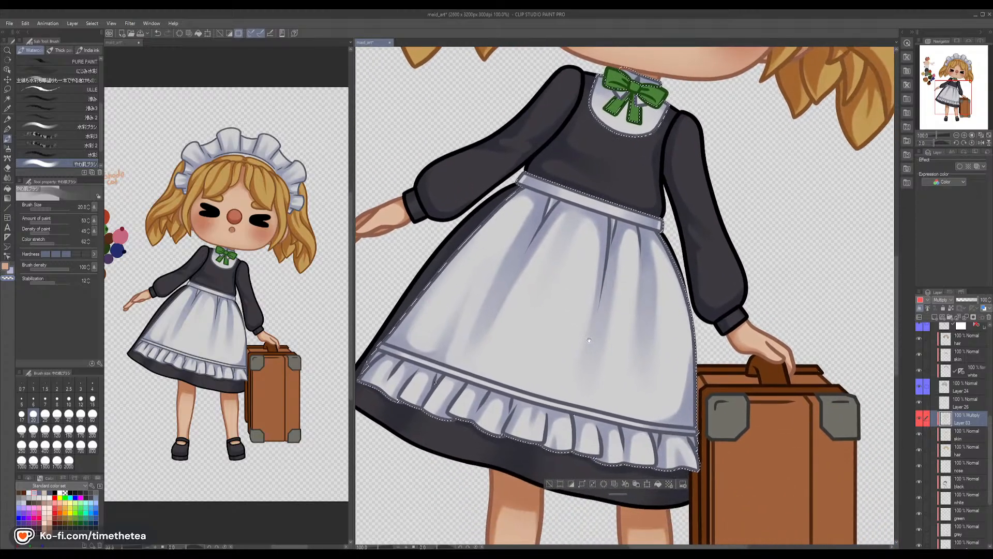
mouse_move(611, 400)
left_mouse_down()
mouse_move(606, 304)
mouse_move(610, 386)
left_mouse_up()
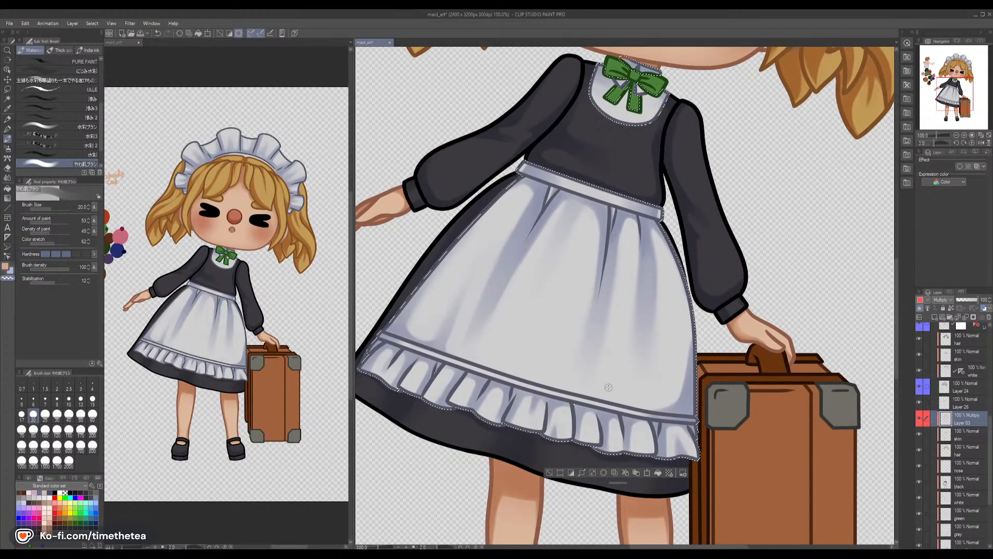
key("j")
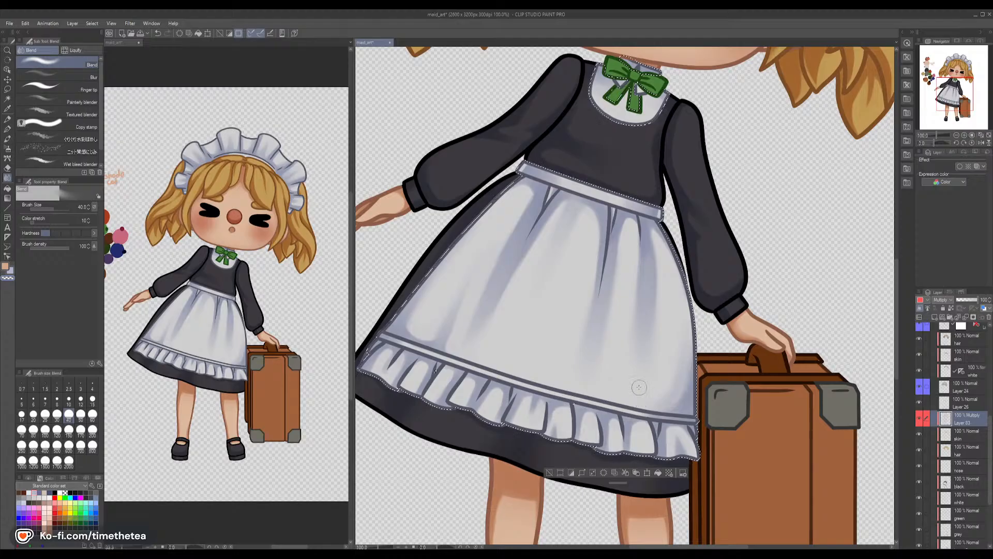
left_click(7, 139)
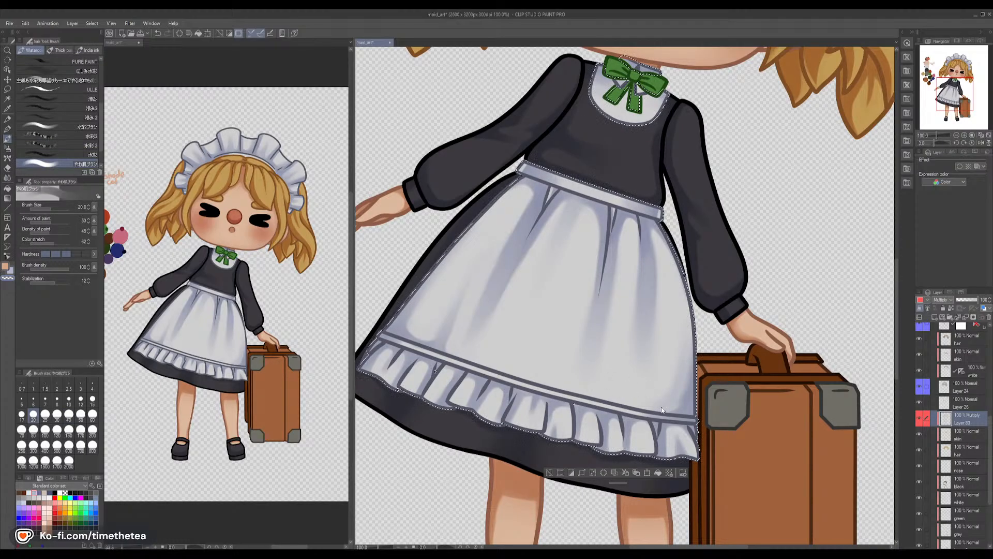
Rework the shadow at the apron's lower right corner with the watercolour brush at size 40, the Blend tool and transparent colour
key("c")
key("x")
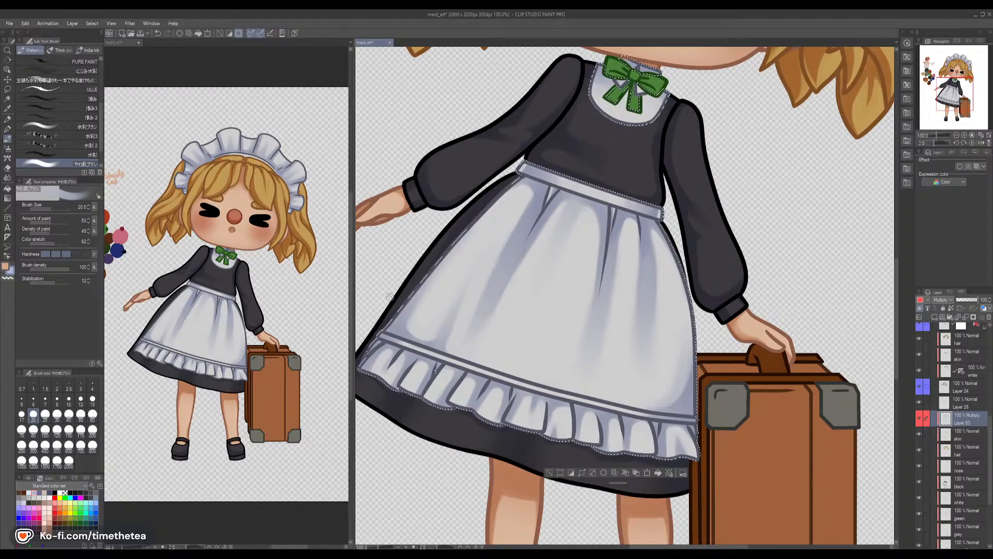
left_click(8, 178)
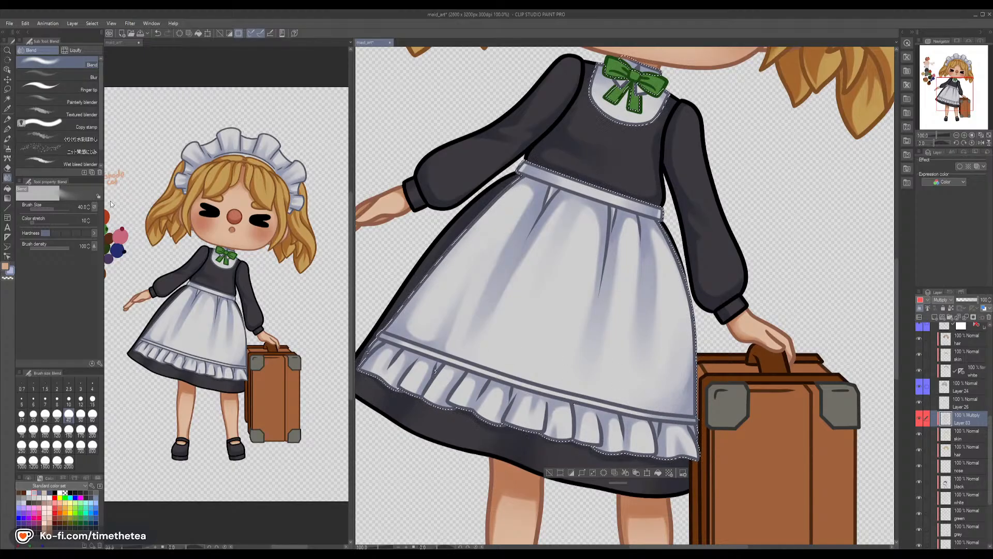
left_click(7, 138)
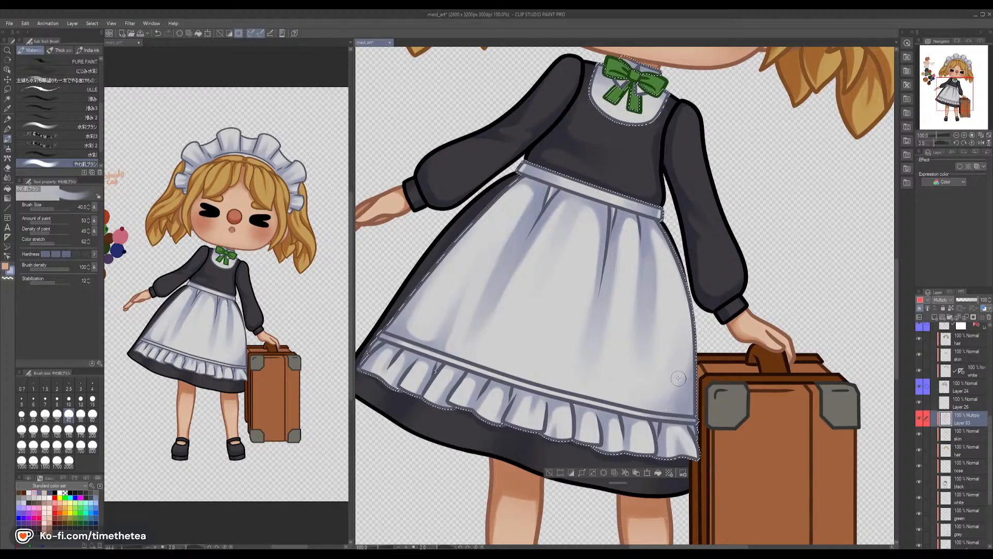
key("c")
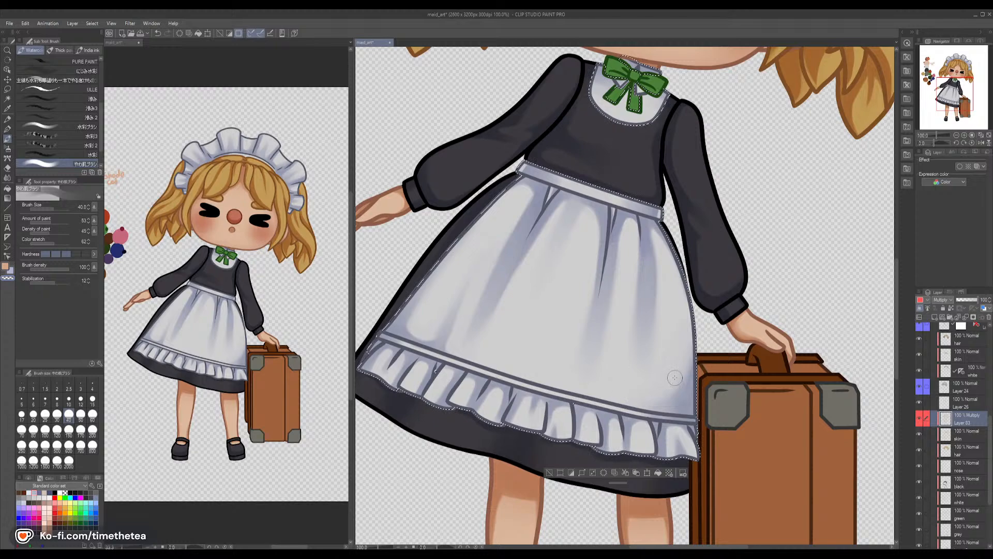
Soften the apron's lower right shadow with the Soft airbrush at size 120, alternating transparent and shadow colour, and return to the watercolour brush
left_click(8, 149)
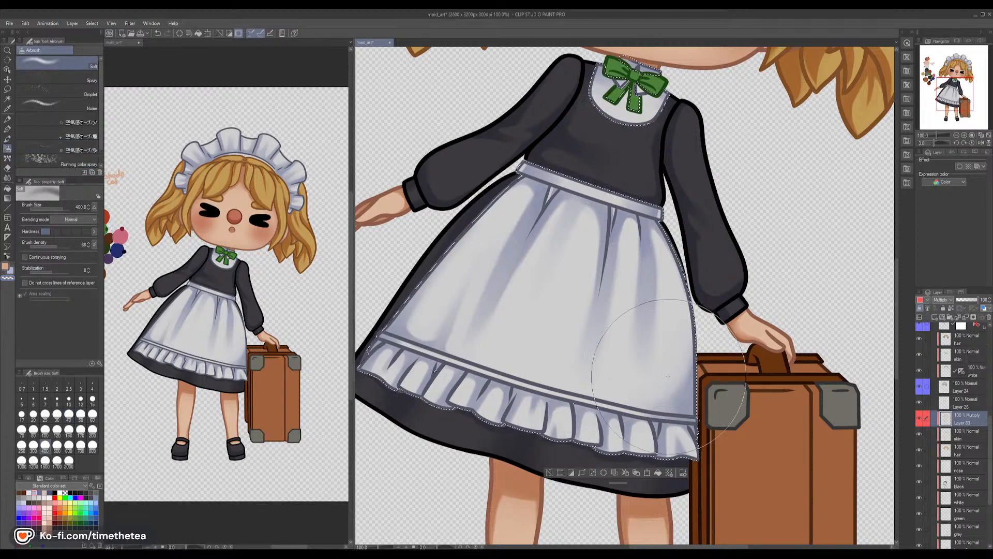
left_click(69, 414)
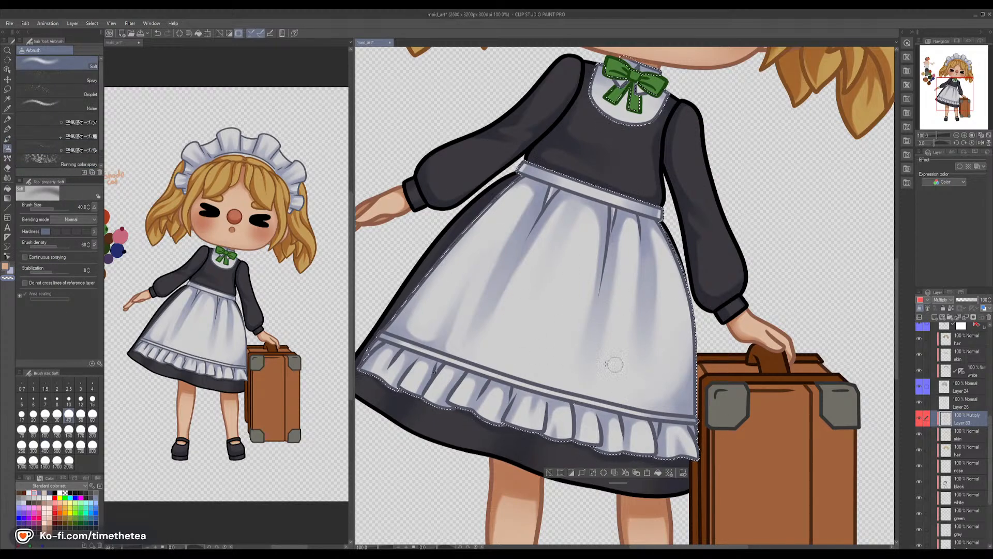
left_click(57, 429)
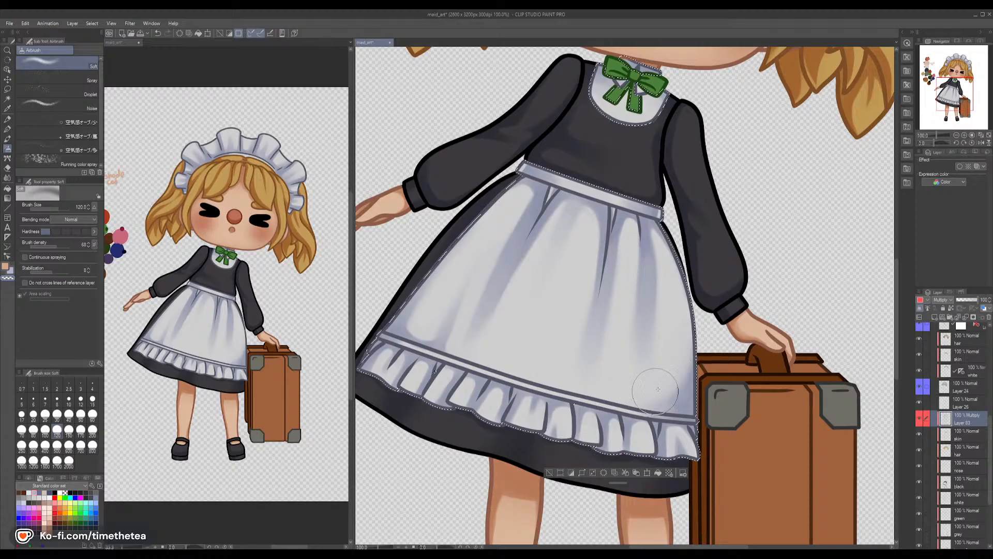
key("c")
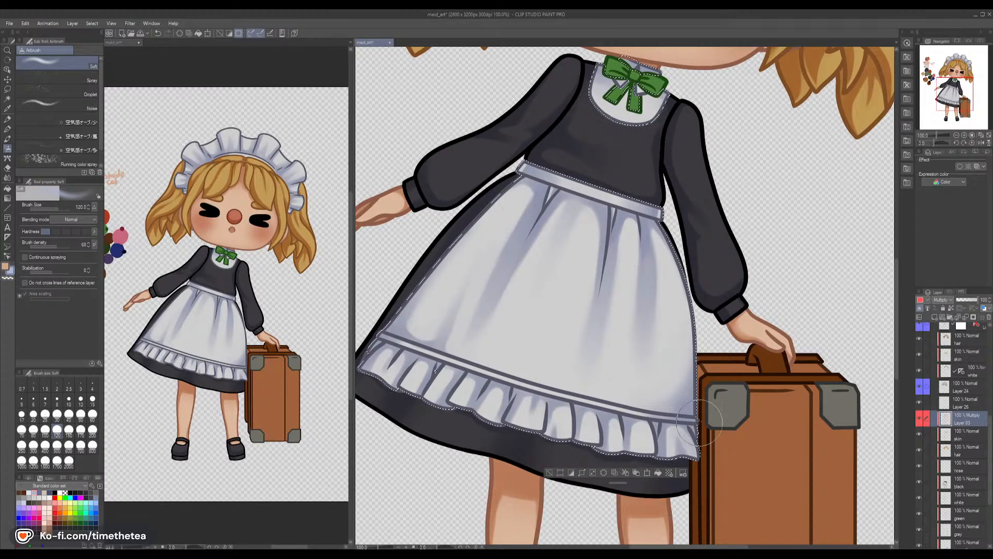
key("c")
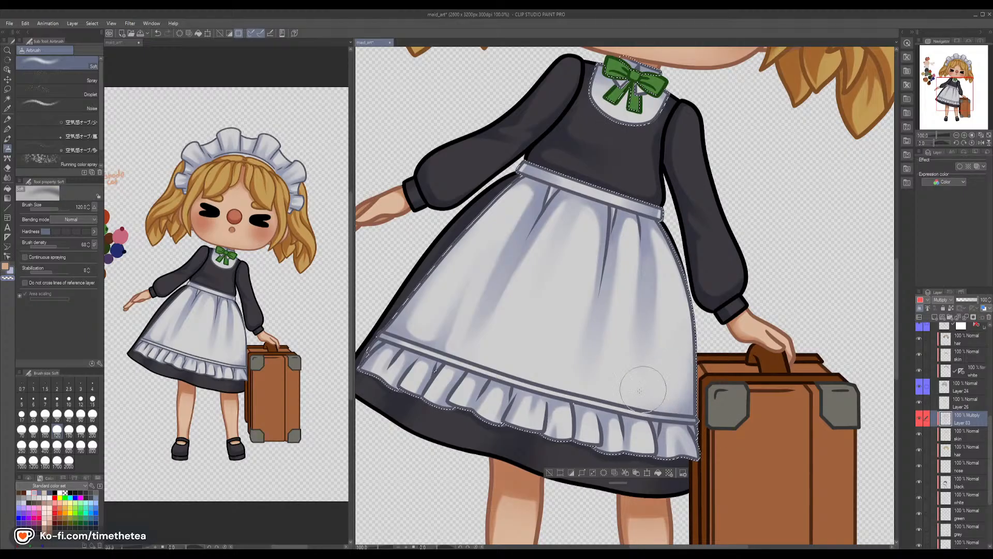
left_click(7, 138)
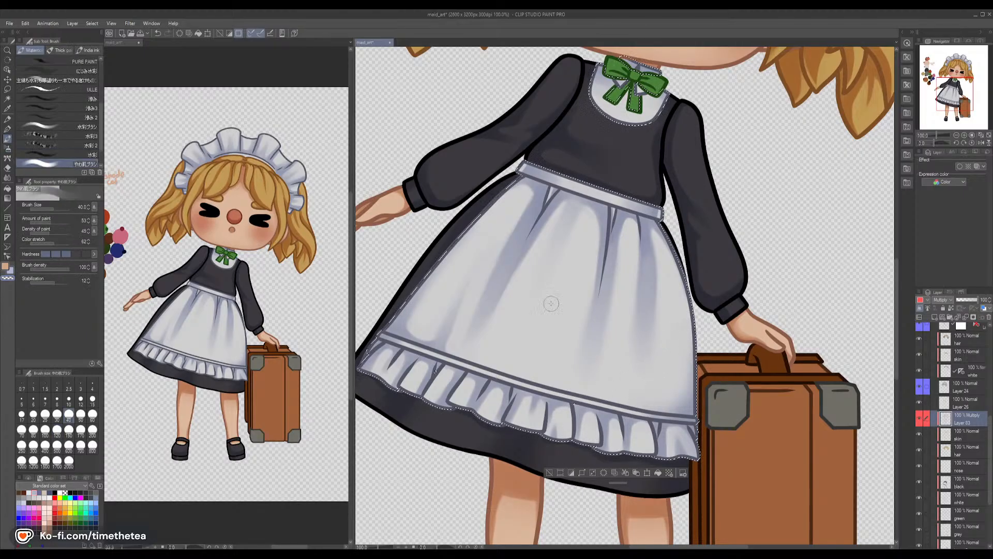
key("c")
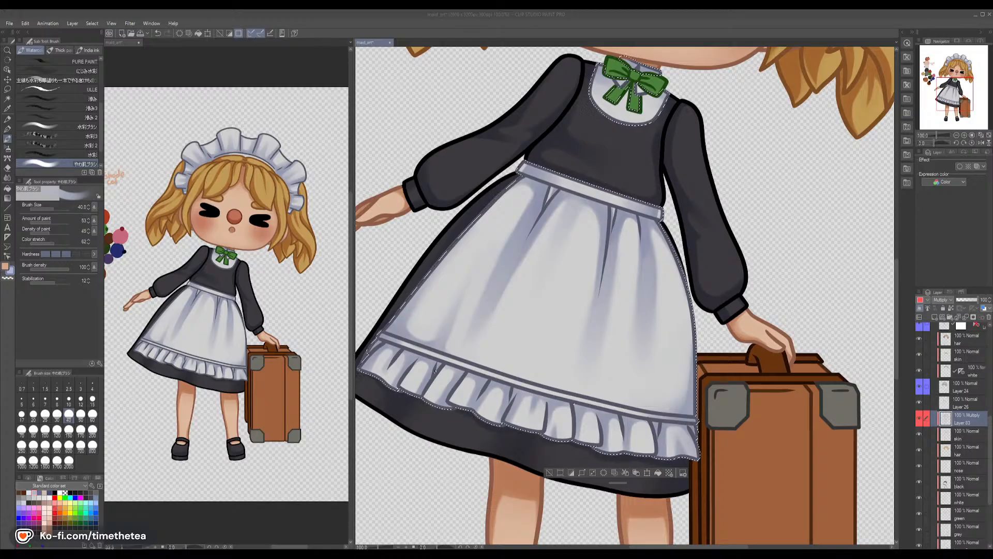
left_click(828, 25)
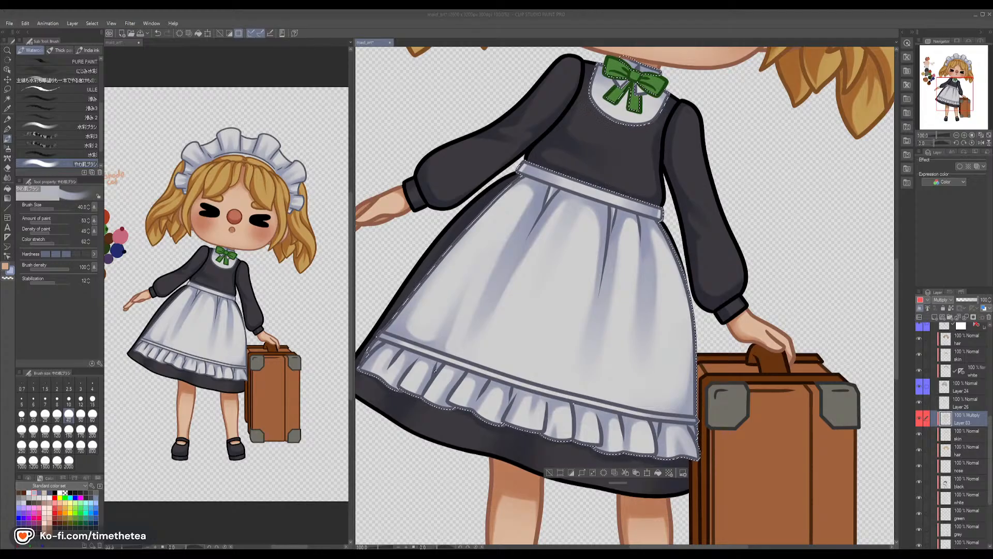
left_click(474, 31)
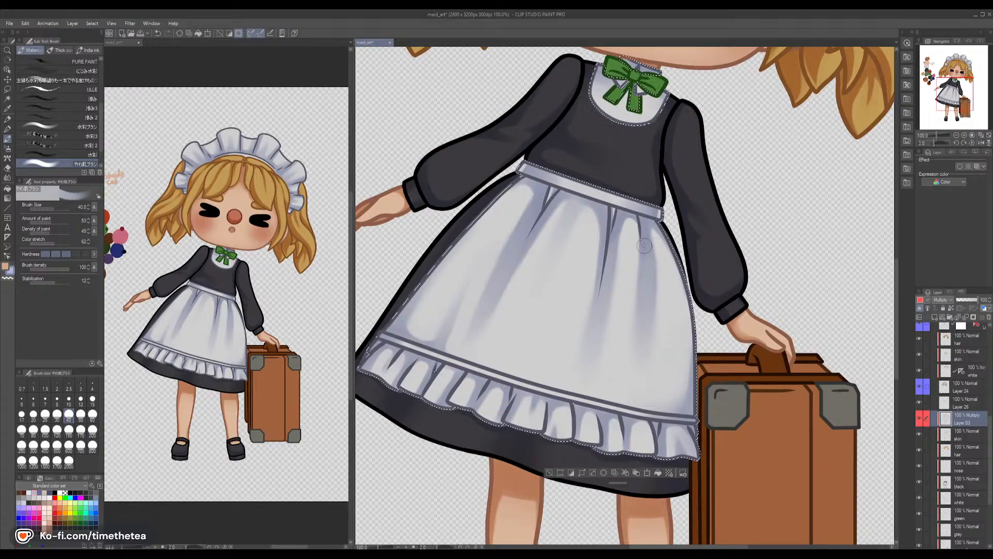
Select the green layer's area, shade the neck bow at brush size 12 and soften it with the Blend tool
left_click_drag(652, 411, 690, 329)
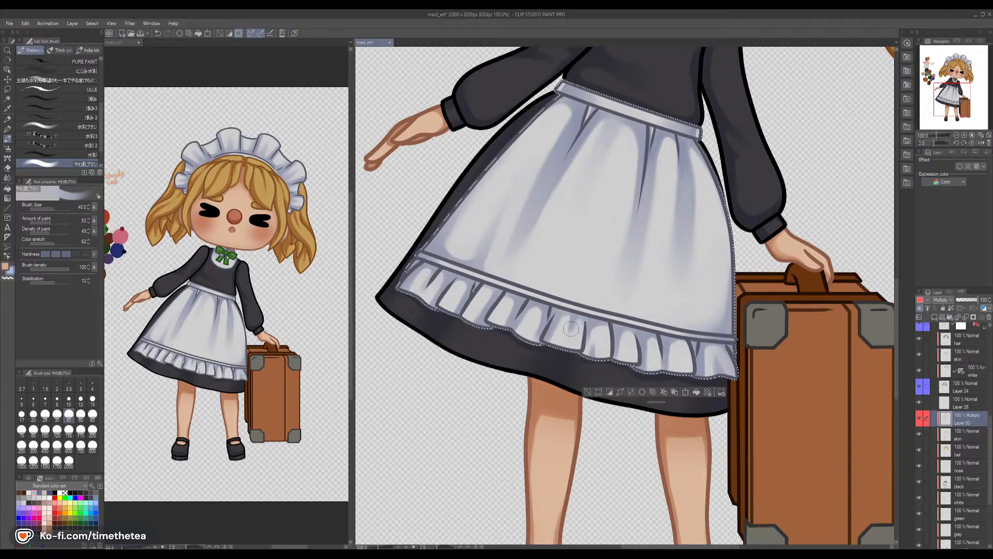
left_click_drag(642, 185, 585, 412)
left_click_drag(774, 123, 752, 242)
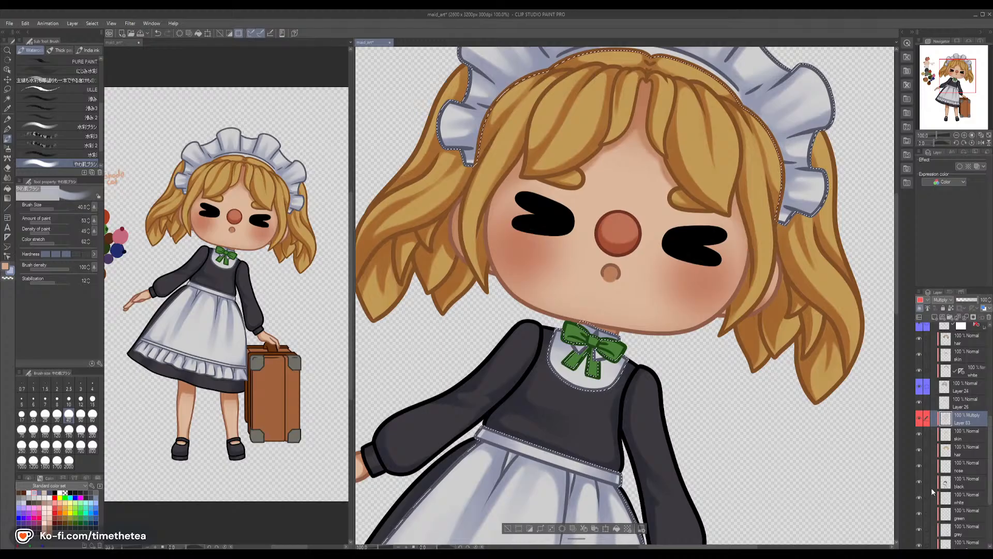
left_click(946, 516, "ctrl")
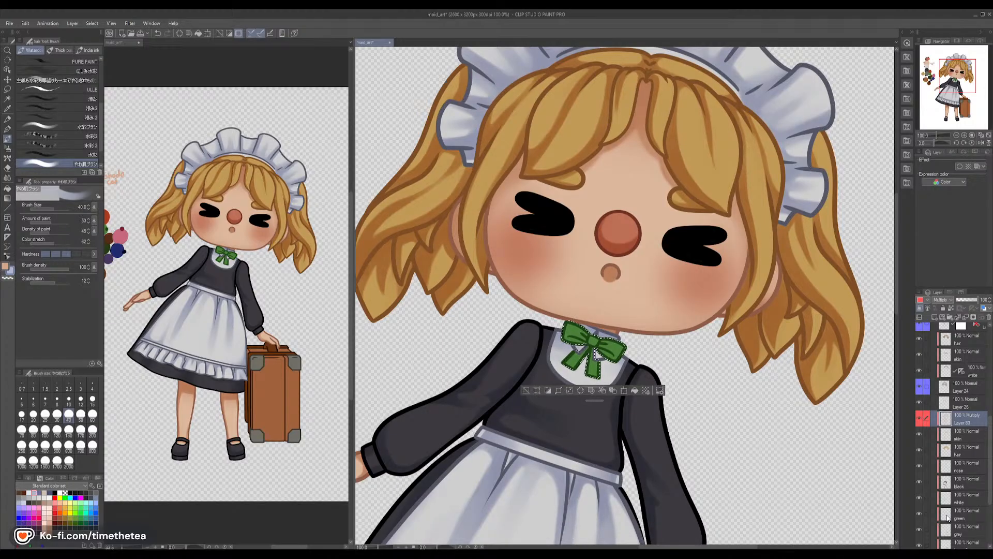
left_click(81, 401)
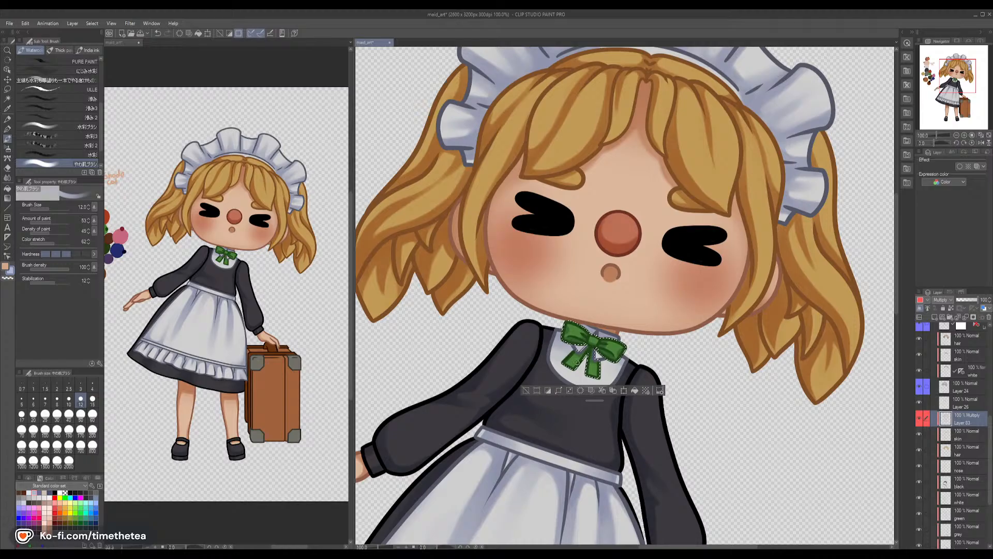
left_click(8, 178)
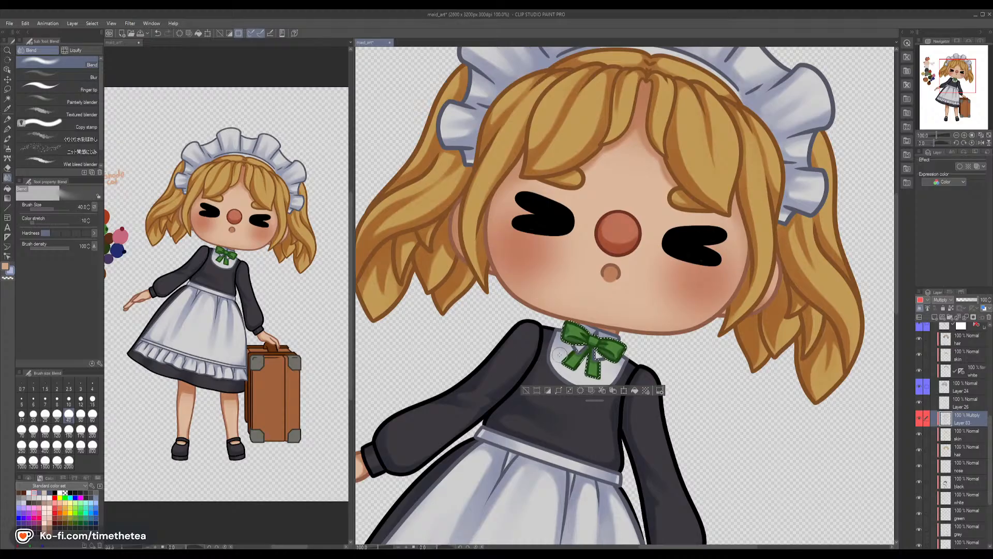
left_click(7, 138)
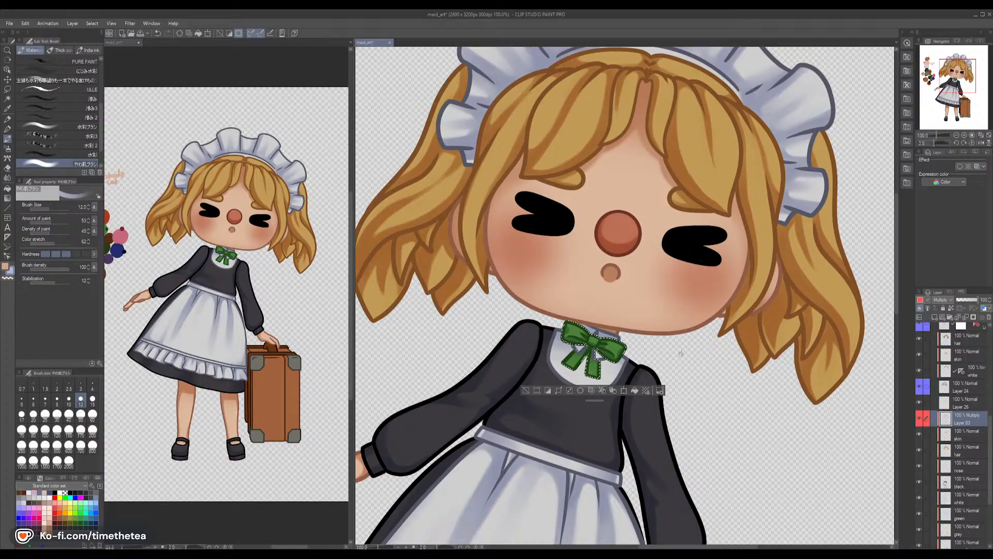
Select the grey layer's area and paint diagonal shadows on the suitcase's four metal corners with the watercolour brush at size 25
scroll(719, 399, "down", 5)
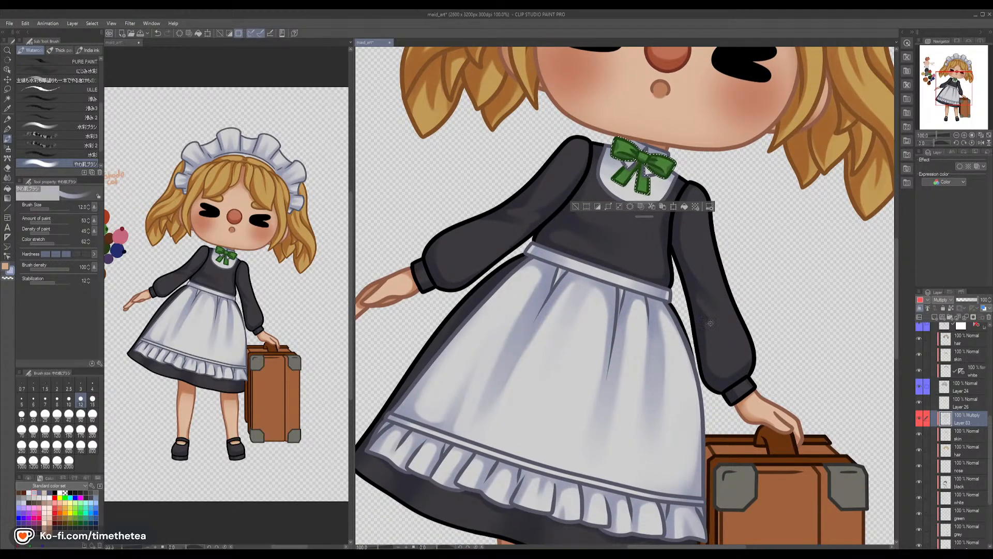
scroll(955, 541, "down", 3)
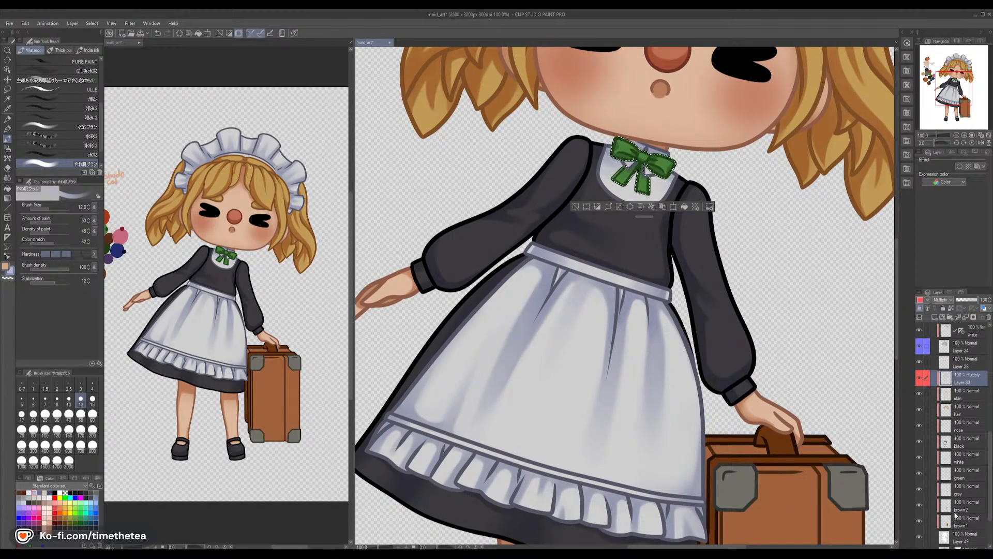
left_click(946, 490, "ctrl")
scroll(656, 201, "down", 5)
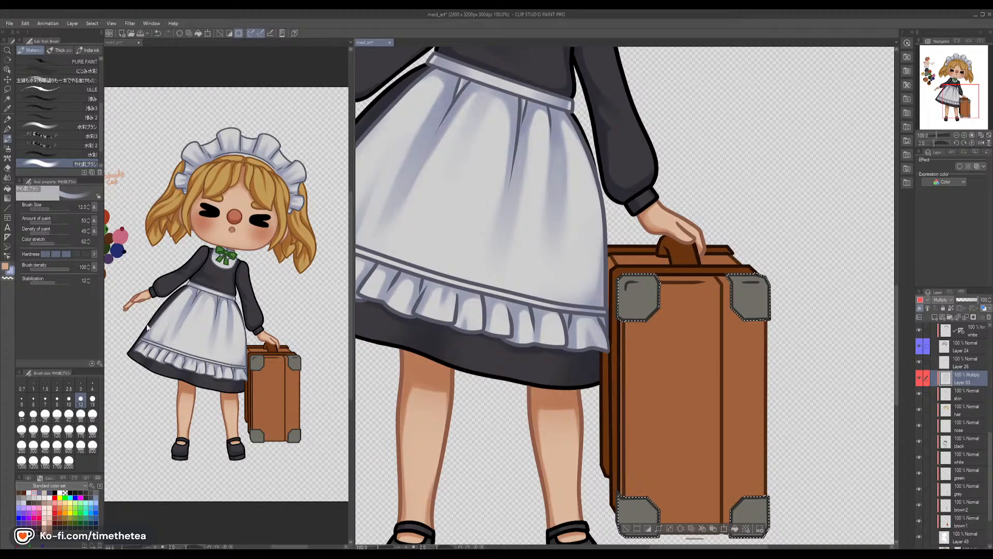
left_click(45, 414)
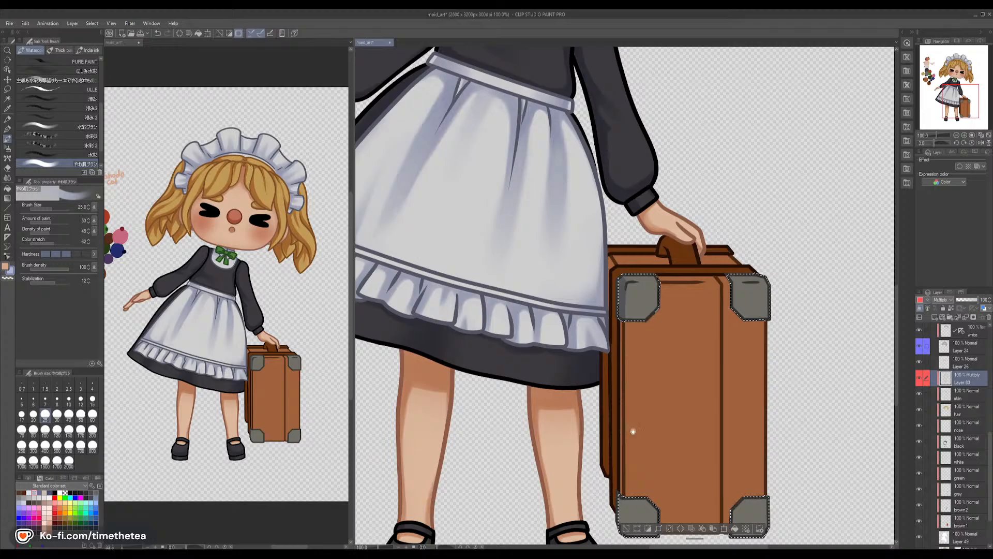
left_click_drag(614, 481, 604, 434)
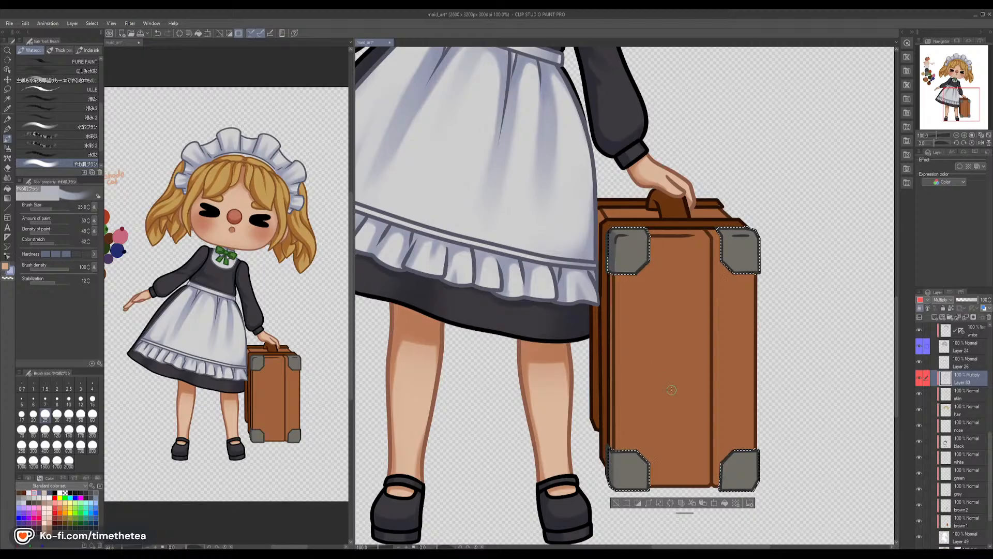
left_click_drag(684, 394, 659, 361)
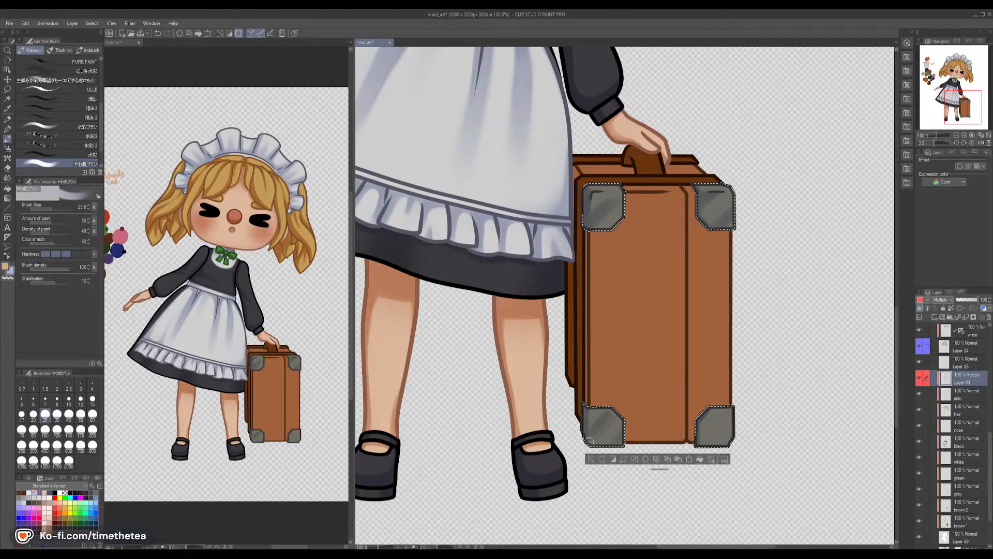
left_click_drag(766, 394, 752, 358)
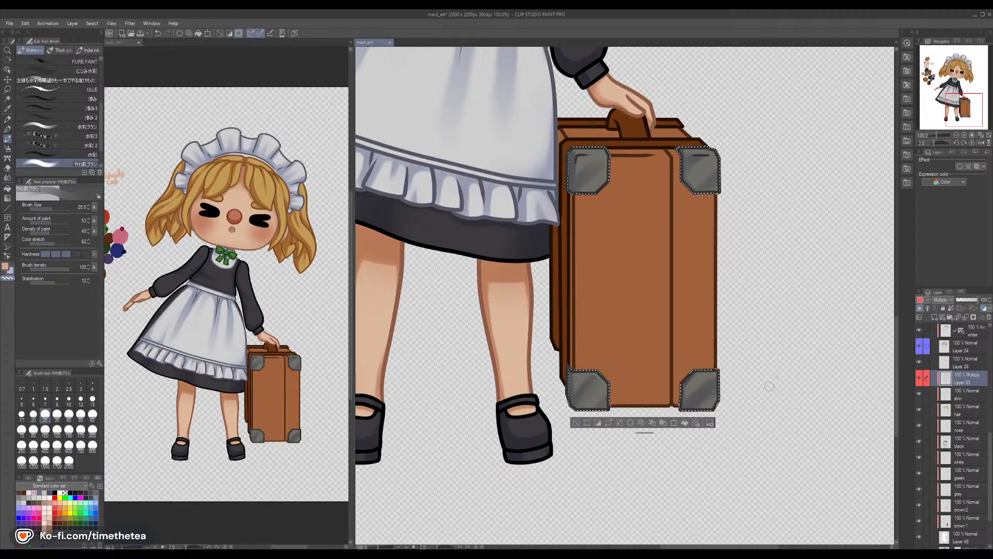
Select the brown2 layer's area and shade the suitcase's handle and dark trim, reducing the brush to size 10
left_click(947, 507, "ctrl")
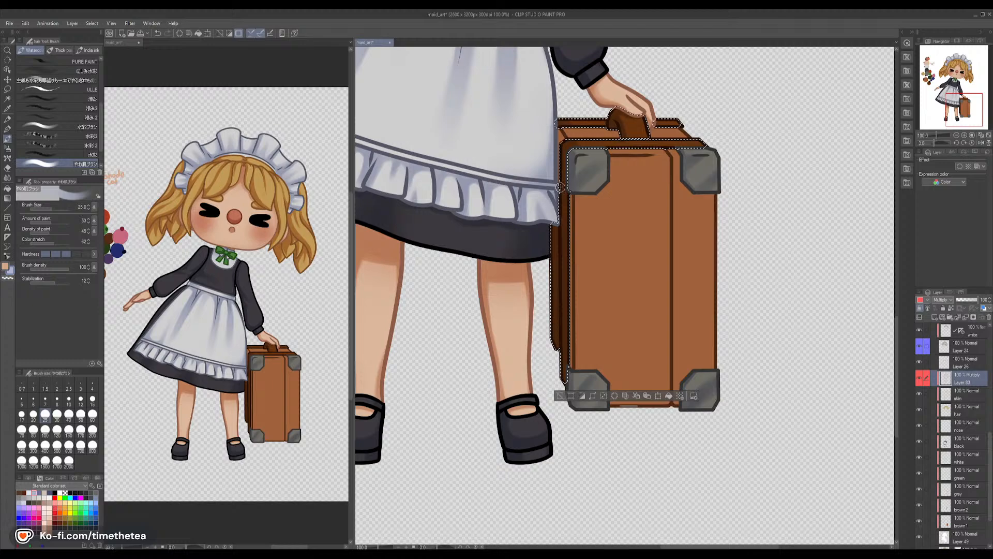
left_click(69, 399)
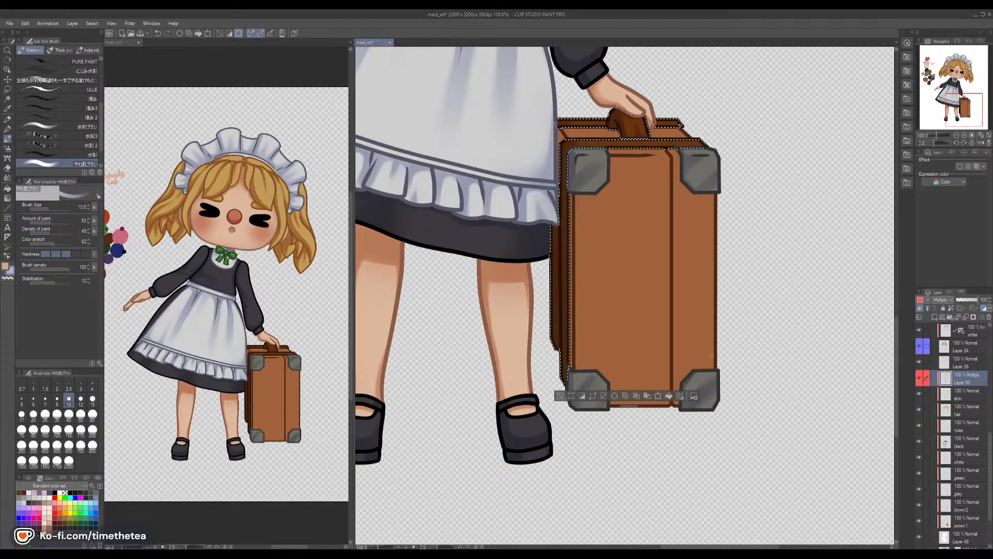
Select the brown1 layer's area and paint shadows along the suitcase front's top and left edges at brush size 30
left_click(946, 522, "ctrl")
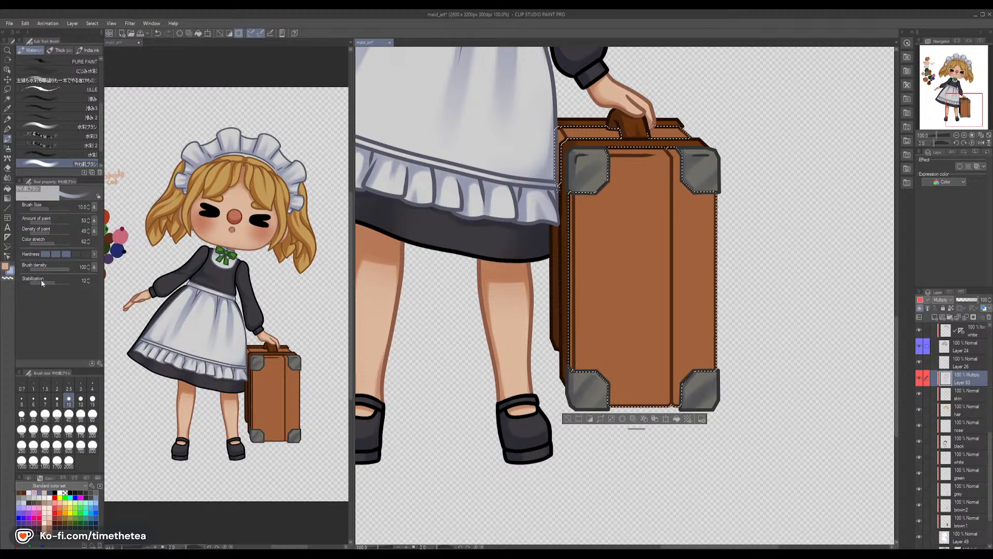
left_click(57, 414)
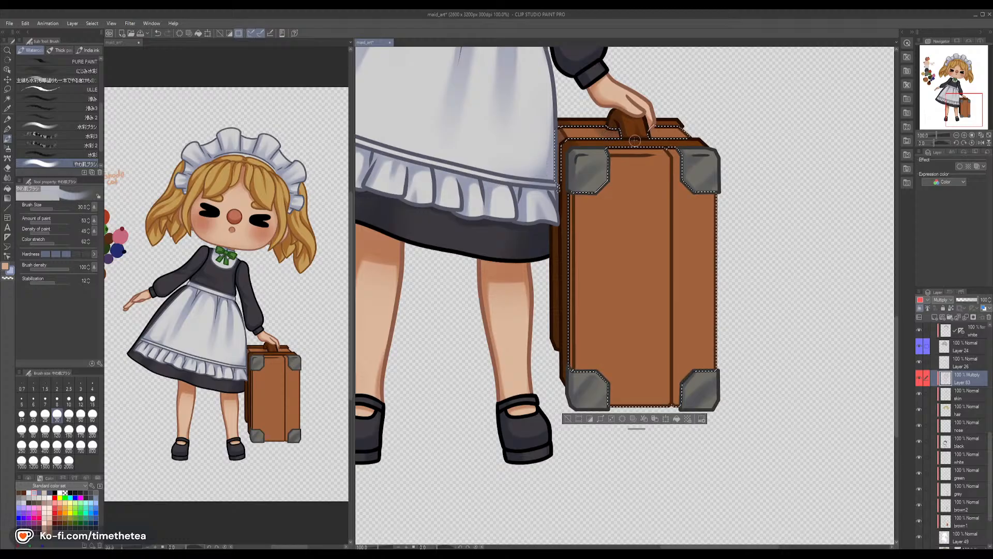
mouse_move(613, 160)
left_mouse_down()
mouse_move(685, 161)
mouse_move(578, 169)
mouse_move(673, 169)
mouse_move(595, 165)
mouse_move(638, 164)
mouse_move(604, 163)
left_mouse_up()
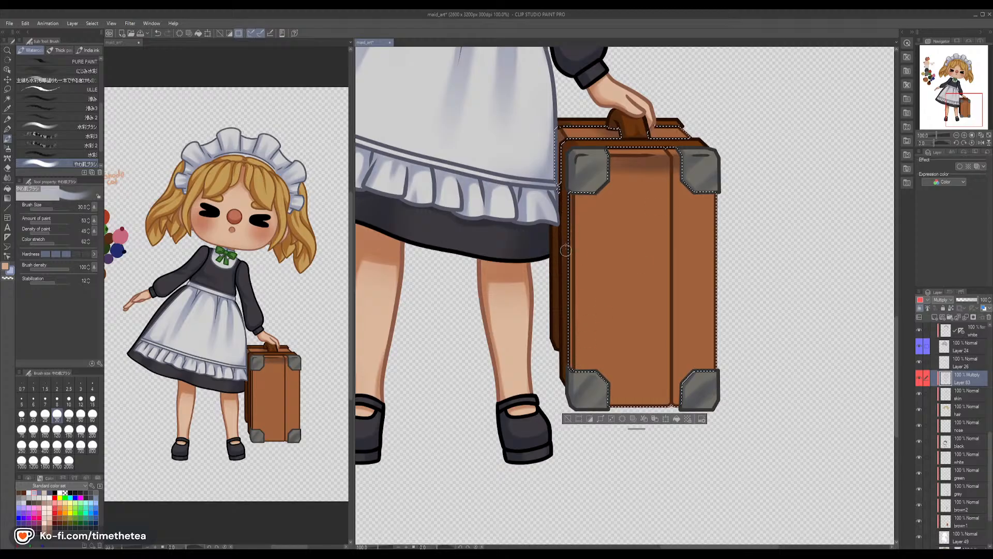
left_click_drag(567, 283, 566, 338)
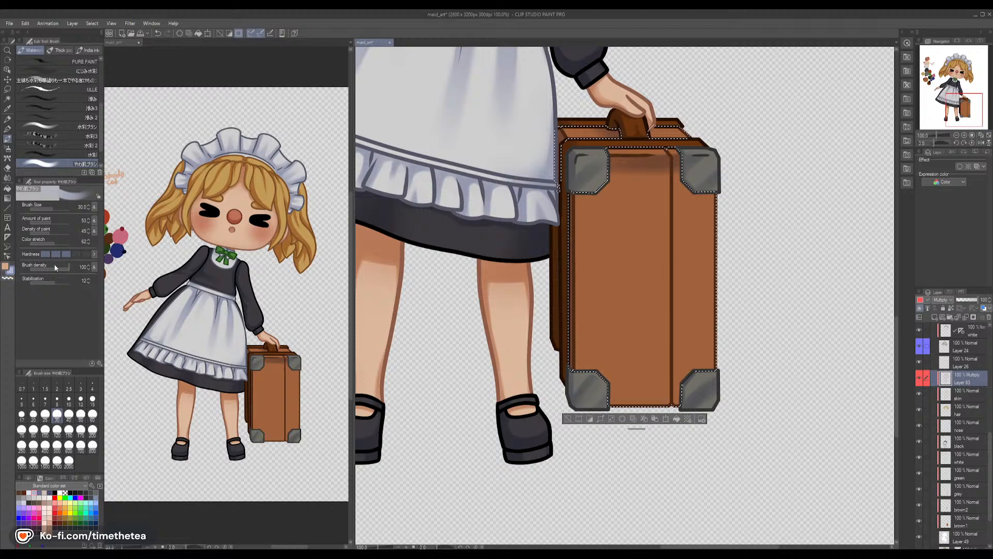
Blend the suitcase front's shadows at size 40 and shade along its vertical seam with the watercolour brush at size 10
left_click(11, 176)
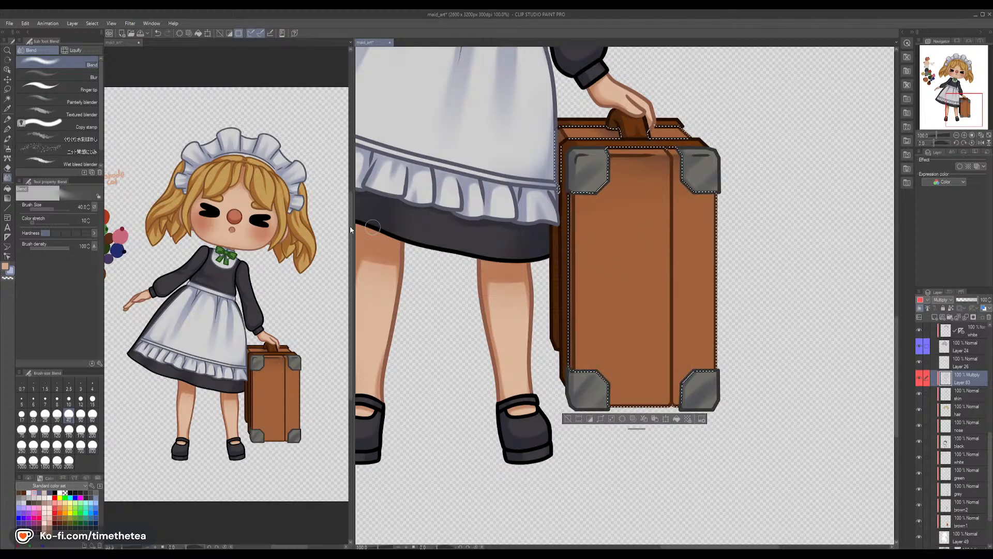
left_click(7, 139)
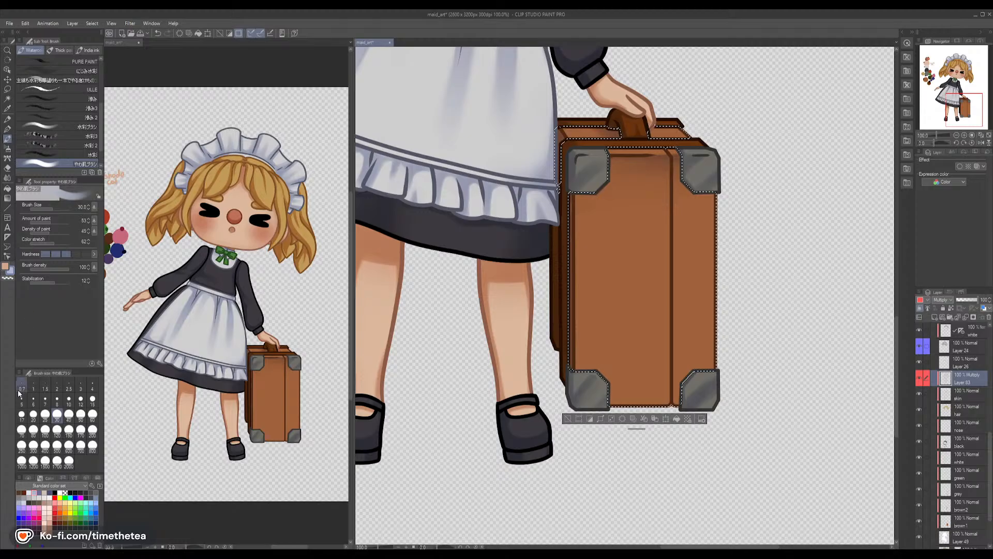
left_click(68, 399)
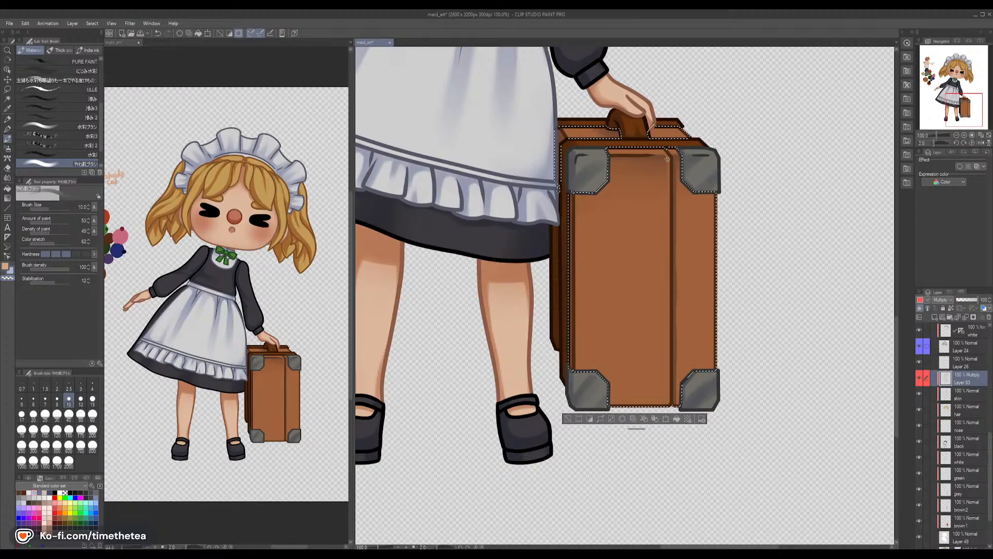
Shade along the suitcase front's vertical seam, paint its lower corner shadow at brush size 25, and blend it at size 40
key("c")
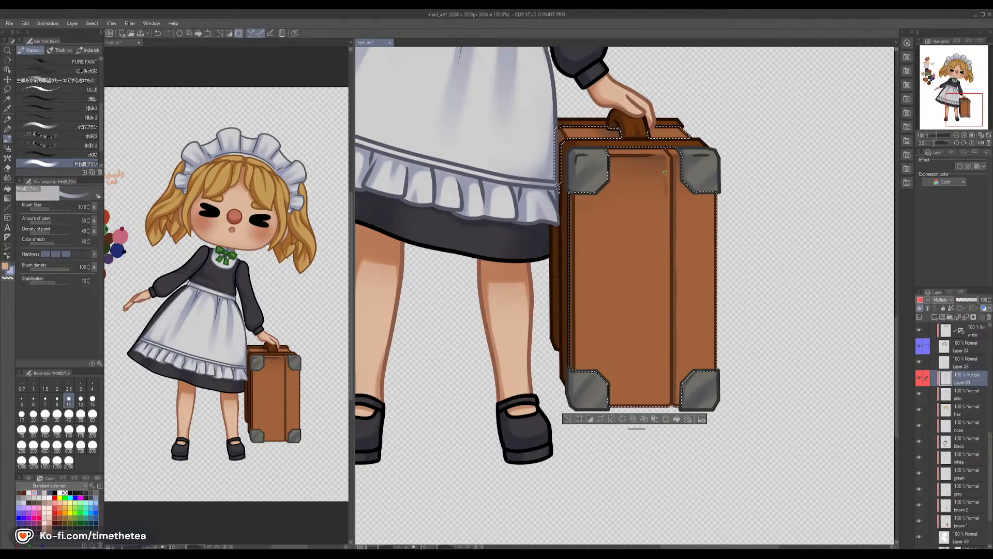
left_click_drag(664, 159, 666, 237)
key("c")
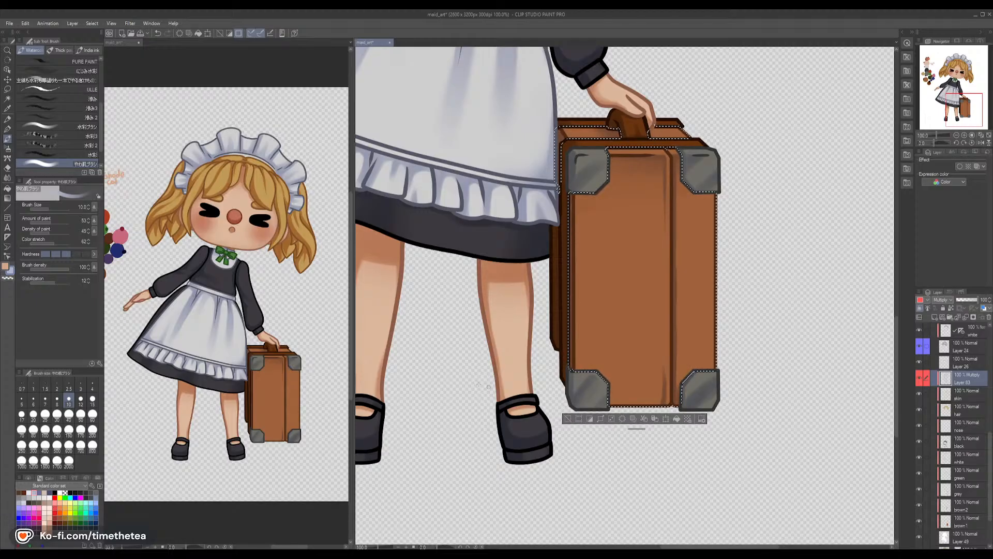
left_click(45, 414)
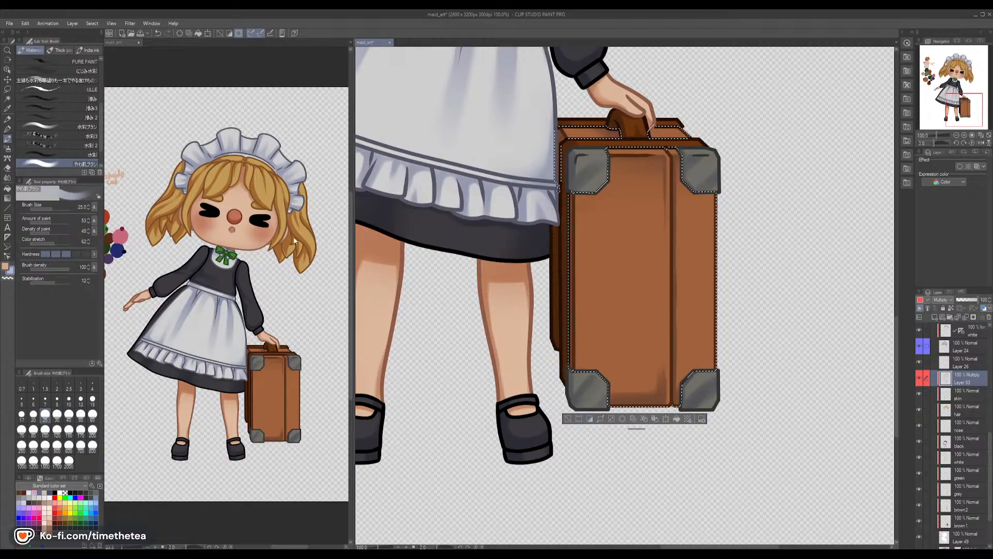
left_click(9, 181)
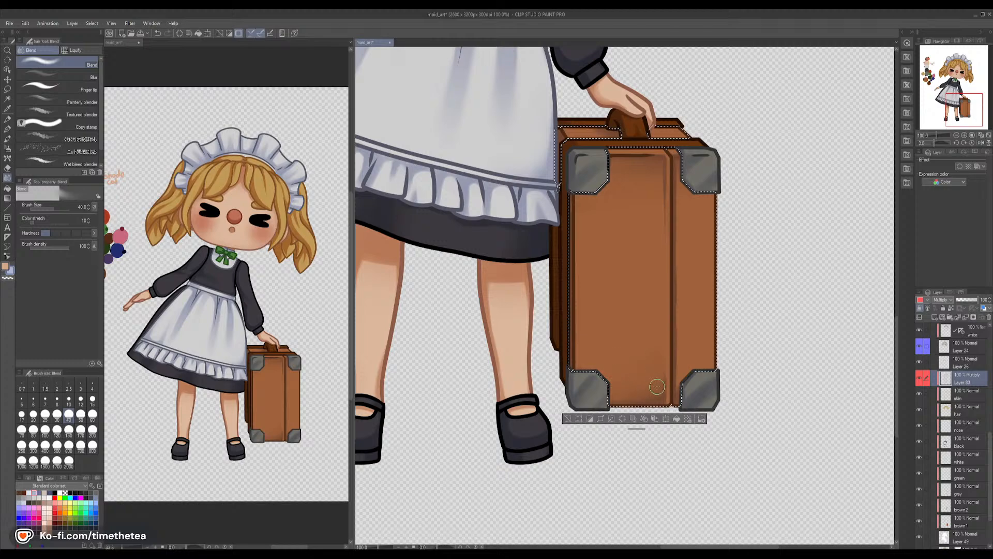
Airbrush soft shading along the suitcase front's outer edge with the Soft airbrush at size 120, and clear the selection
key("b")
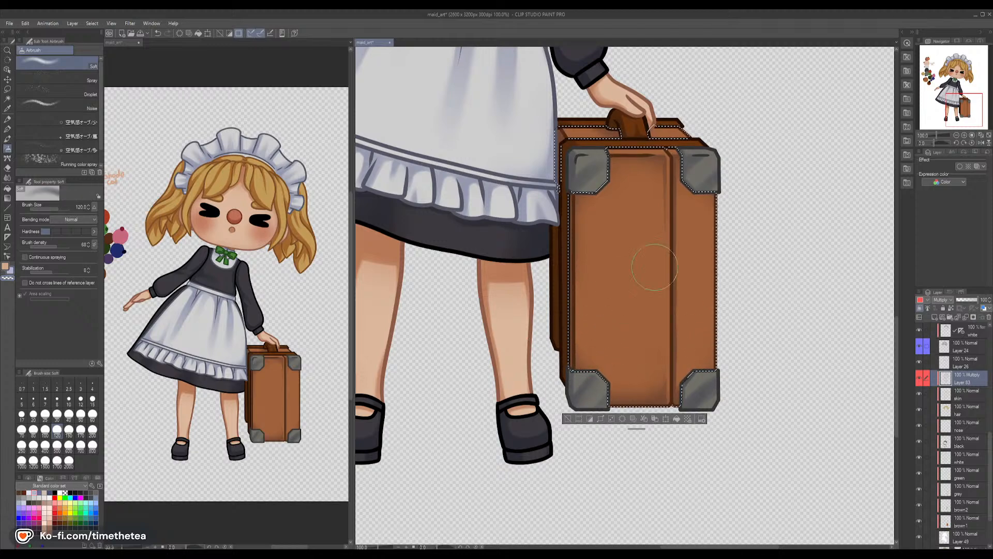
left_click_drag(575, 369, 575, 199)
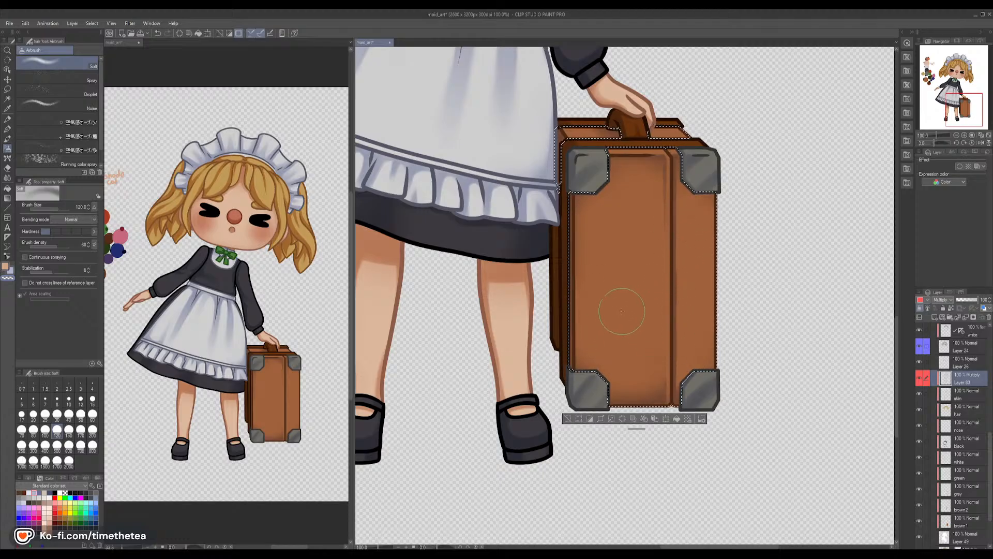
left_click(8, 138)
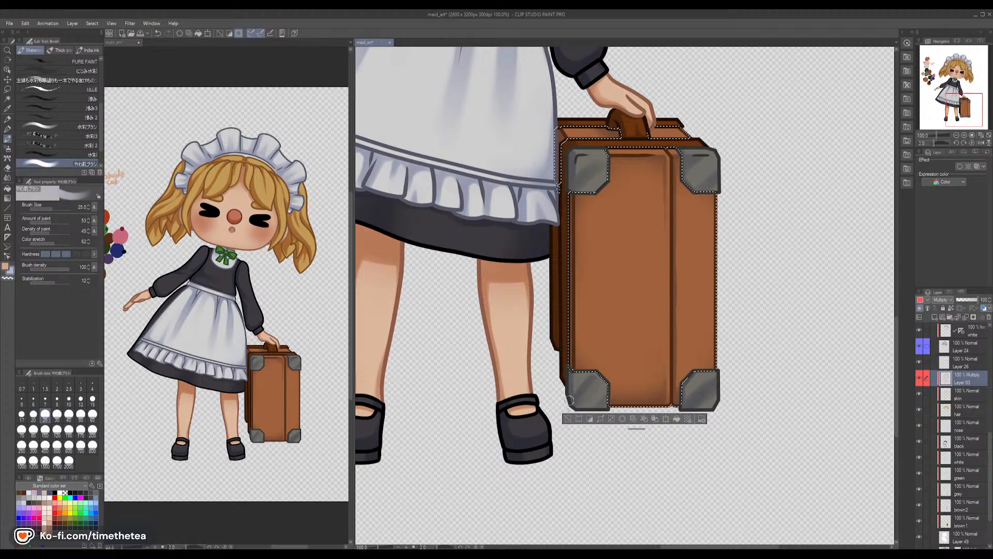
key("ctrl+d")
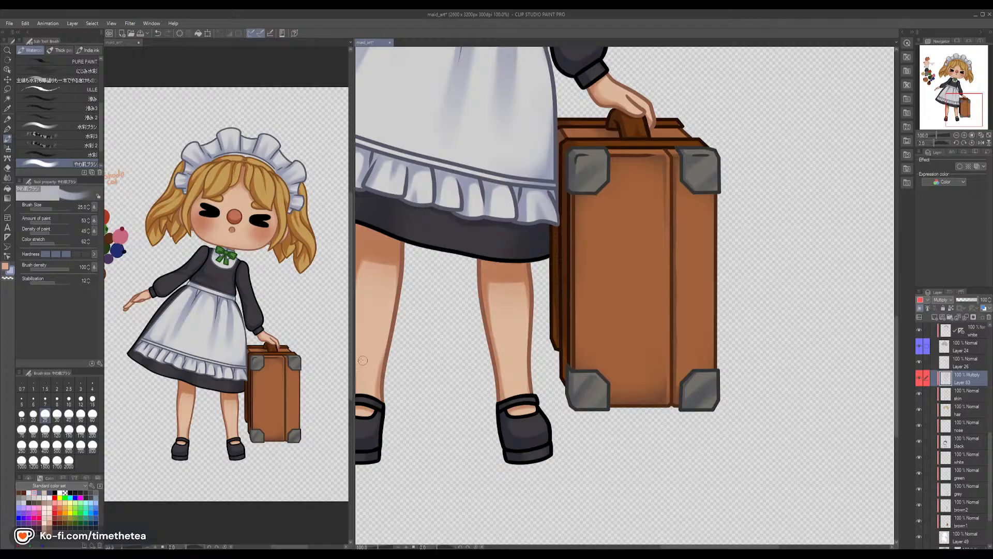
Touch up the shading on the suitcase's narrow dark side with the watercolour brush at size 7, and save the illustration
left_click(45, 400)
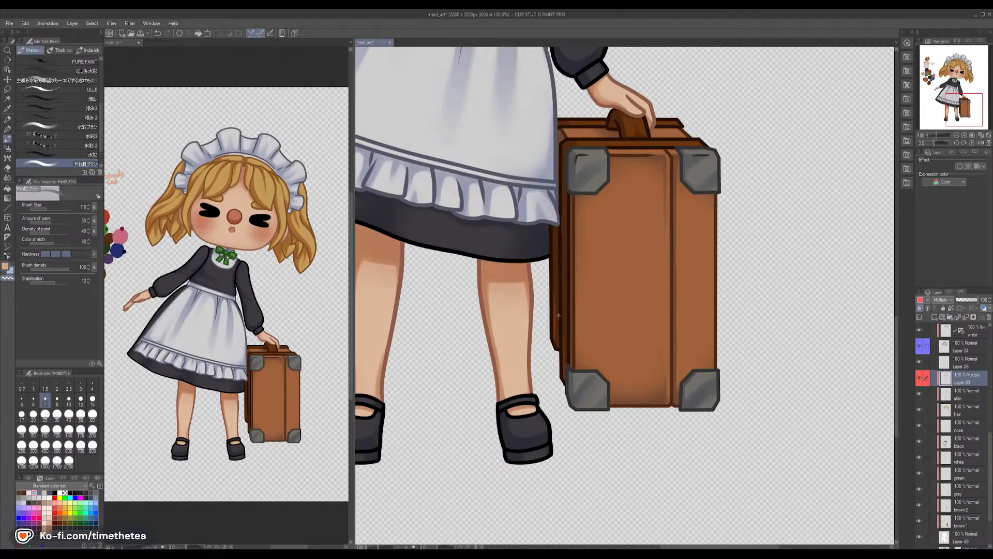
key("c")
left_click(39, 492)
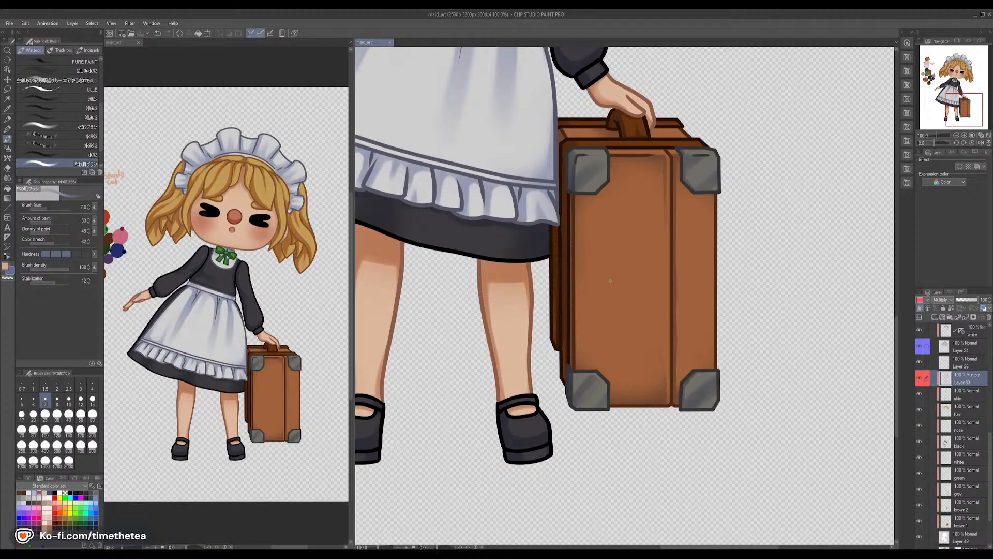
Add a new layer above the Multiply shading layer, label it yellow and set its blending mode to Add (Glow)
left_click(957, 135)
left_click(957, 135)
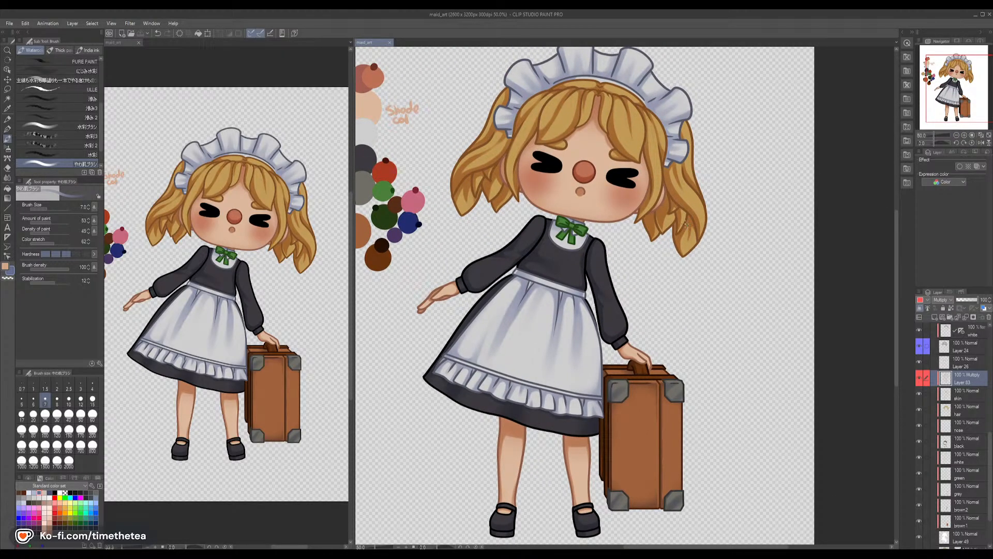
left_click_drag(638, 268, 650, 279)
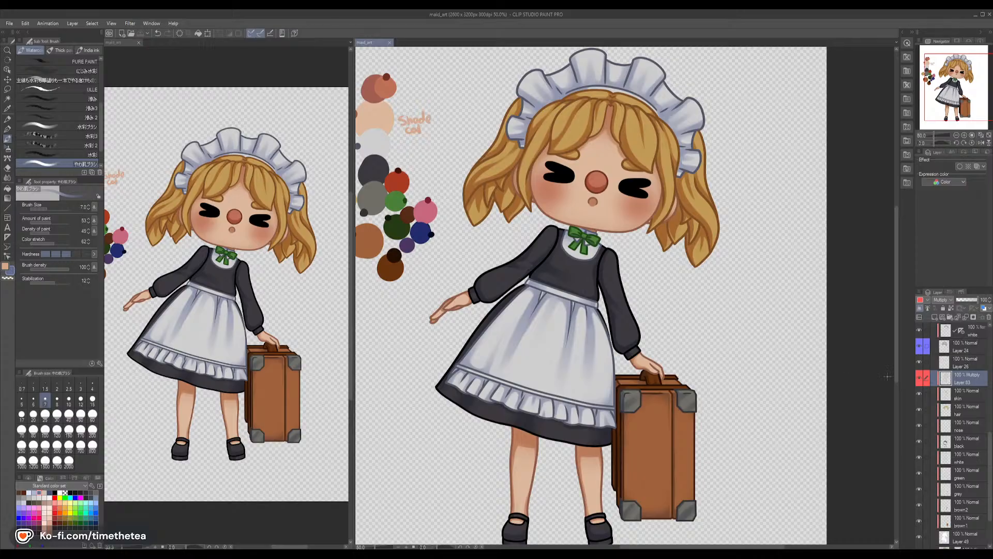
left_click(935, 317)
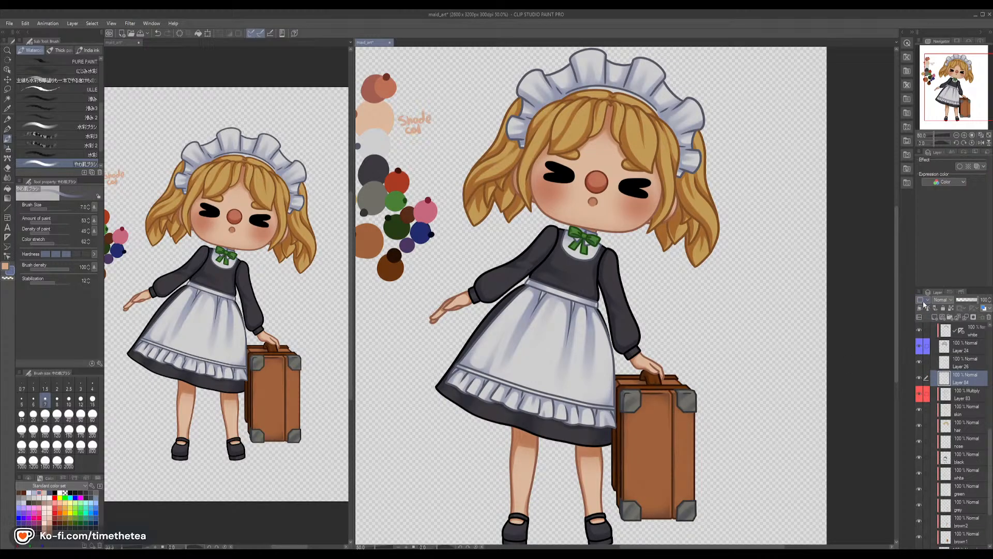
left_click(929, 338)
left_click(920, 309)
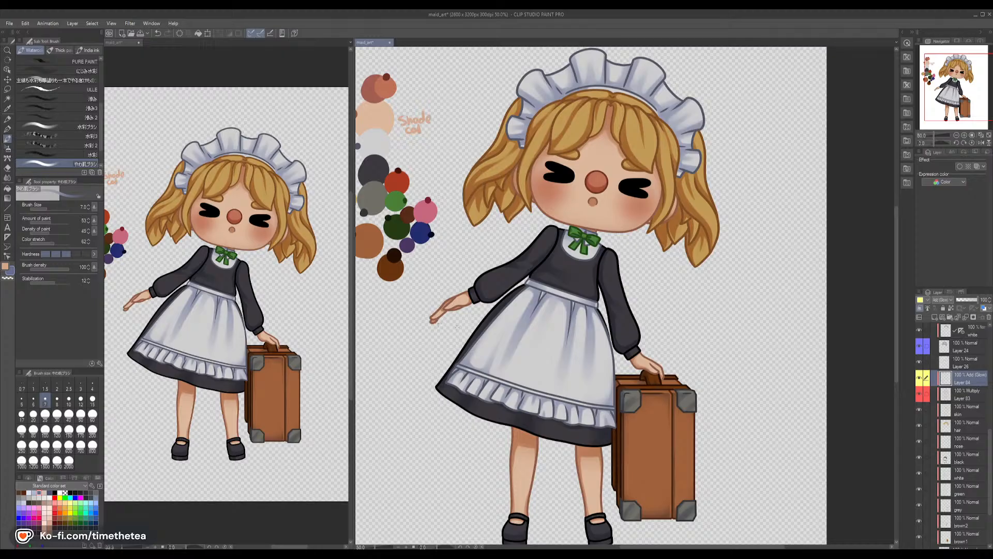
Select the hair layer's area and prepare the watercolour brush at size 100 with a dark brown
left_click(946, 427, "ctrl")
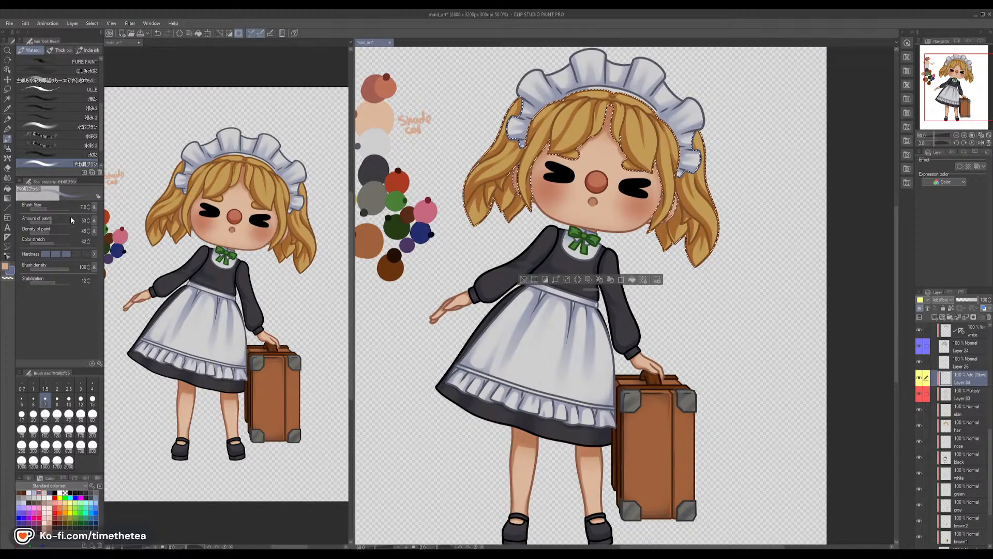
left_click(57, 413)
left_click(45, 429)
mouse_move(599, 178)
left_mouse_down()
mouse_move(566, 258)
mouse_move(580, 234)
left_mouse_up()
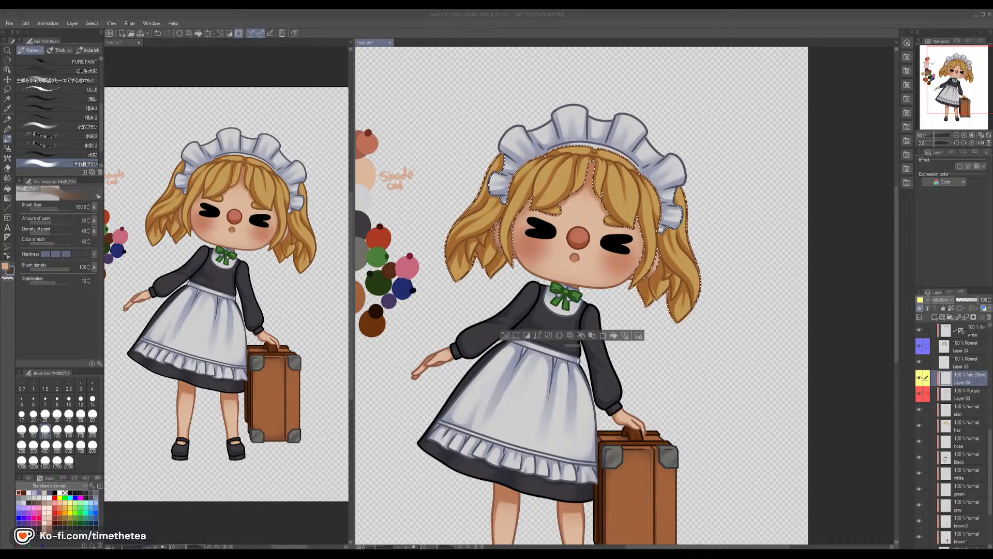
left_click(420, 21)
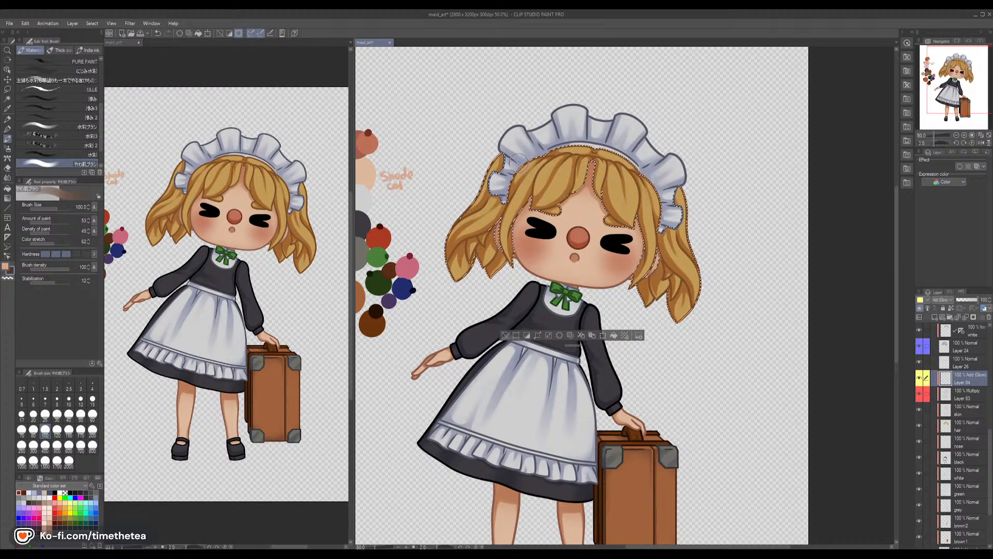
mouse_move(528, 174)
left_mouse_down()
mouse_move(617, 188)
mouse_move(658, 179)
left_mouse_up()
key("ctrl+z")
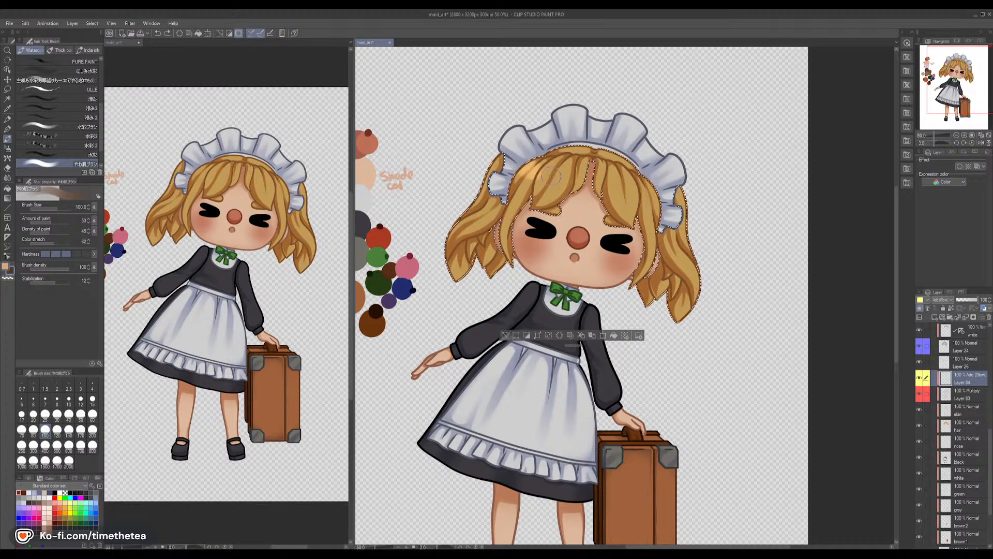
key("ctrl+z")
key("ctrl+z")
left_click_drag(575, 184, 656, 194)
key("ctrl+z")
Paint a broad glowing highlight band across the whole fringe at brush size 100
left_click_drag(512, 175, 656, 195)
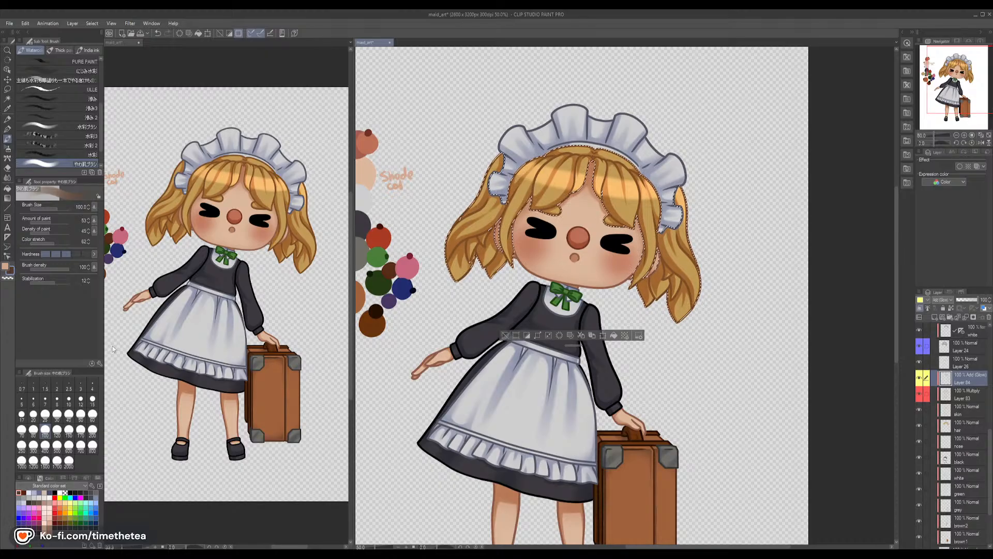
Refine the highlight band near the fringe's centre parting with thin strand strokes, using the watercolour brush at size 15
left_click(33, 414)
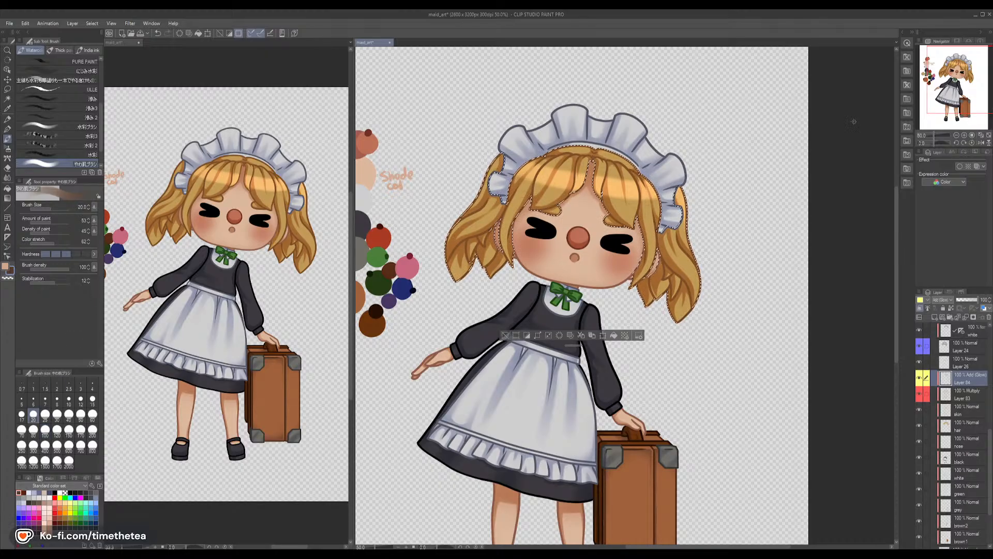
left_click(964, 135)
left_click(964, 135)
left_click_drag(576, 119, 702, 317)
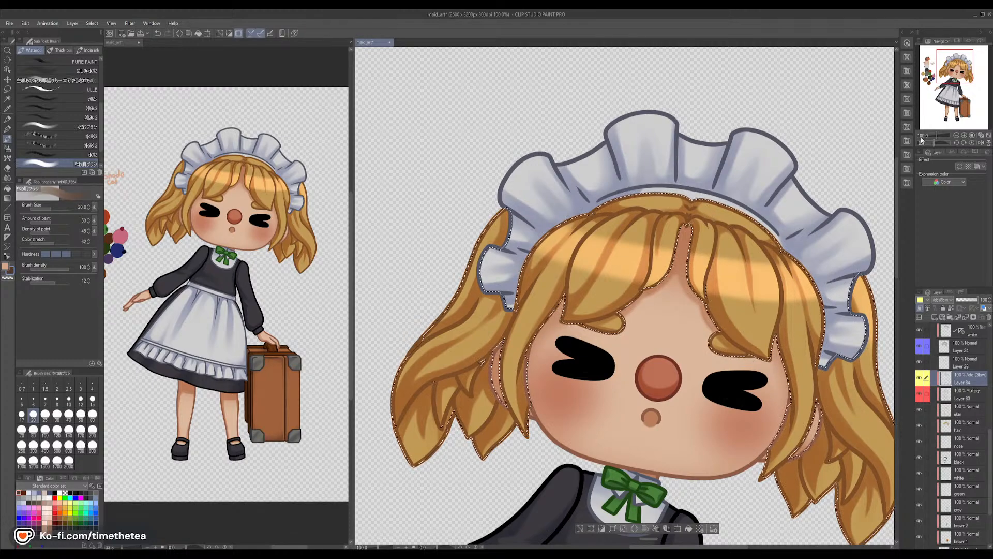
left_click(965, 135)
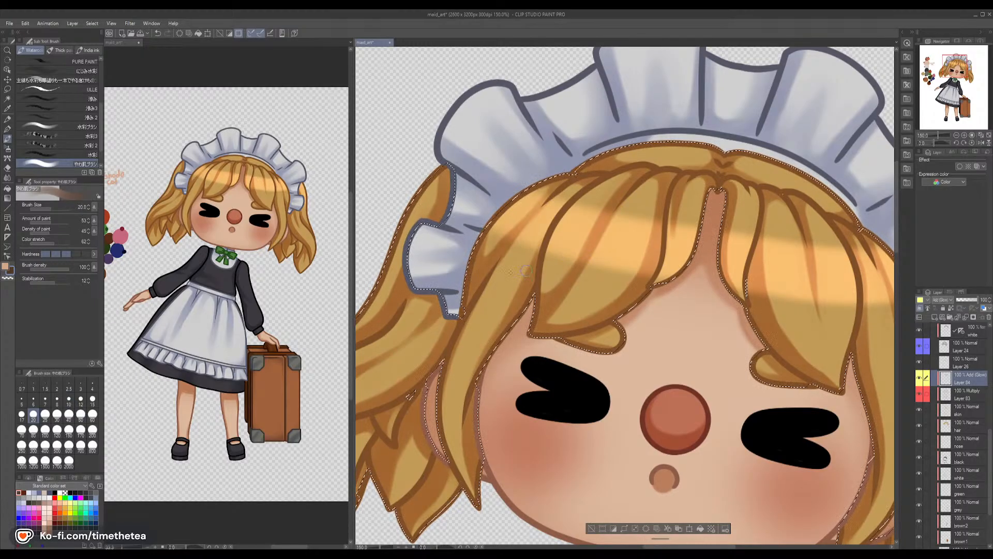
left_click(80, 399)
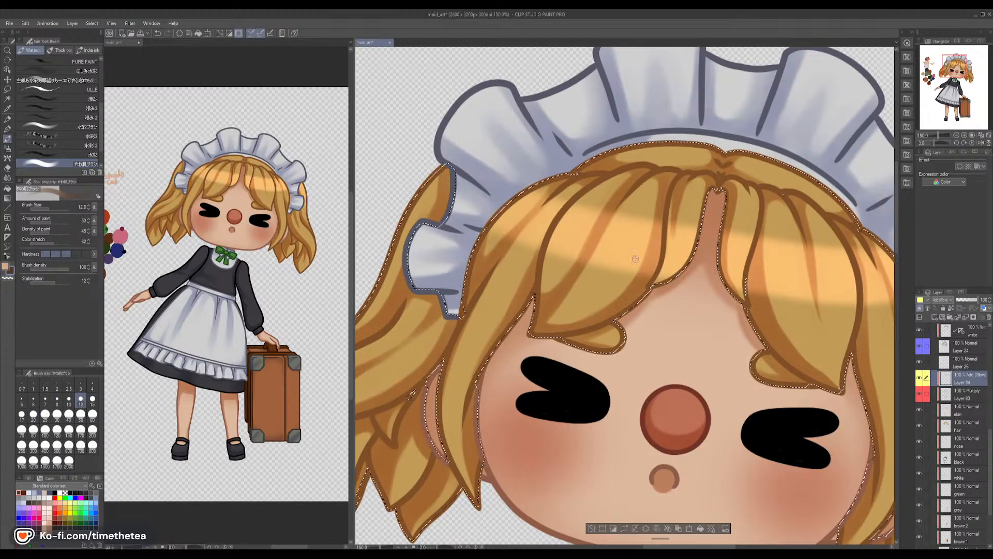
left_click(93, 399)
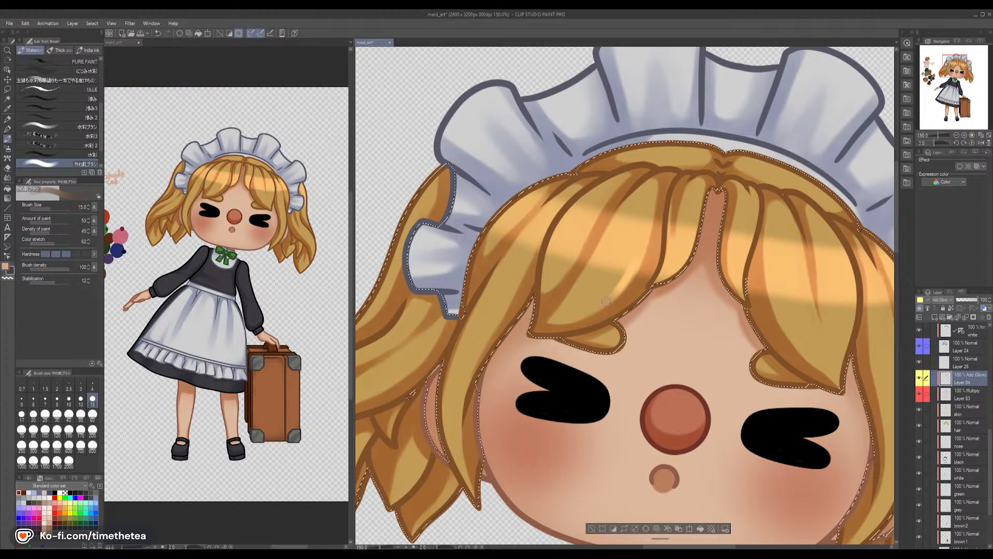
mouse_move(660, 190)
left_mouse_down()
mouse_move(656, 233)
mouse_move(672, 230)
left_mouse_up()
key("c")
left_click_drag(661, 180, 654, 238)
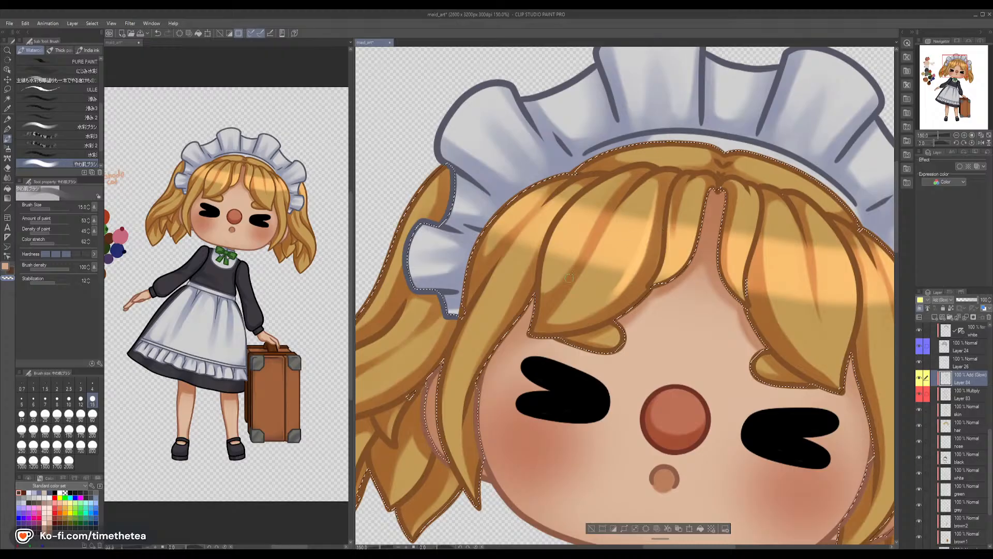
Break the highlight on the fringe's larger half into tapered strands, alternating painting and transparent erasing at brush size 15
key("c")
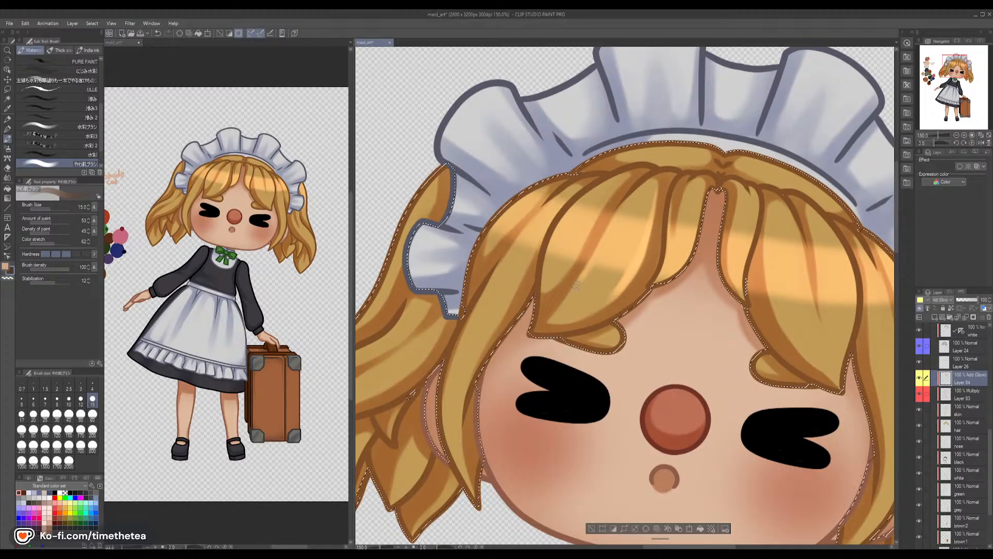
key("c")
mouse_move(588, 255)
left_mouse_down()
mouse_move(603, 224)
mouse_move(578, 272)
mouse_move(622, 191)
mouse_move(587, 249)
mouse_move(591, 235)
mouse_move(575, 249)
mouse_move(598, 205)
mouse_move(585, 236)
mouse_move(601, 207)
left_mouse_up()
key("c")
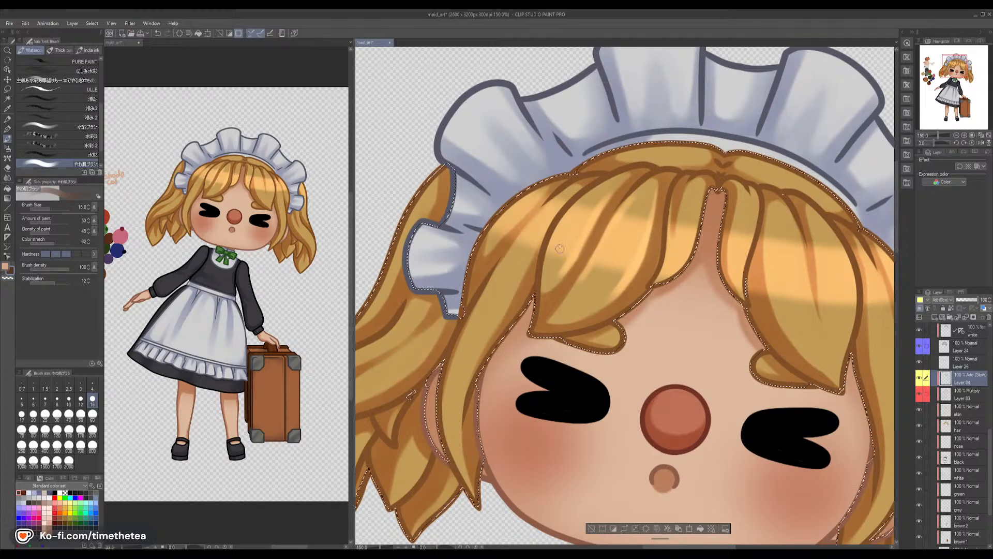
left_click_drag(527, 229, 546, 182)
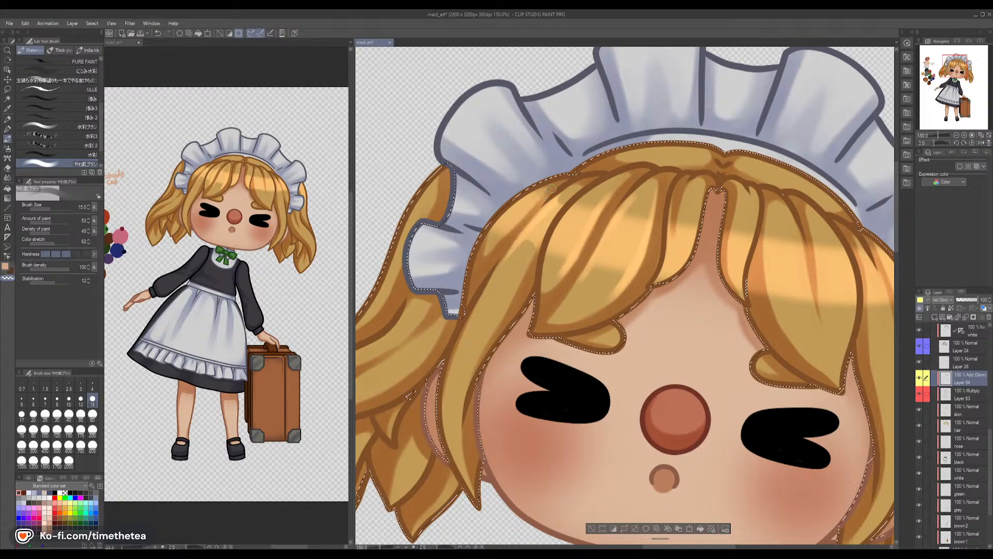
key("c")
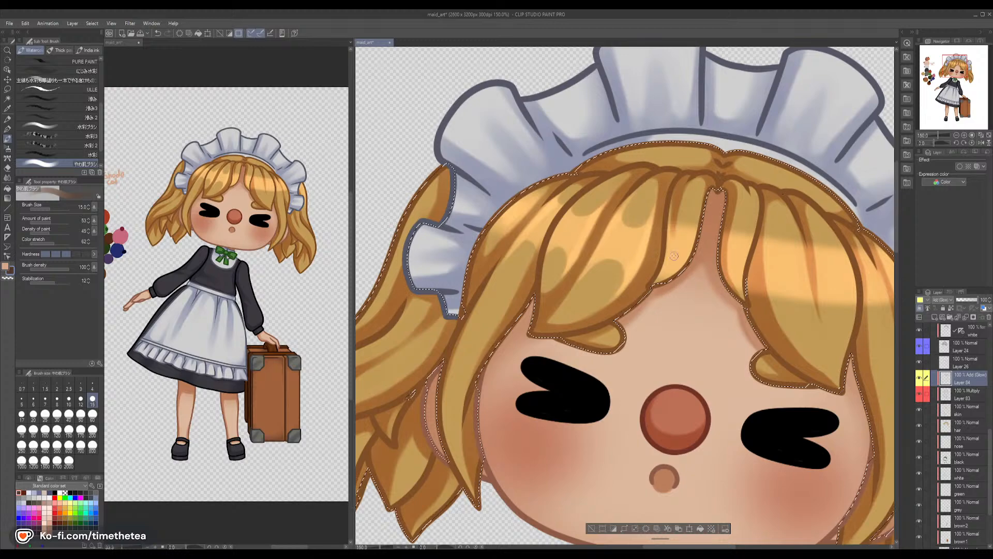
Soften the strand highlights on the shaped half of the fringe with the Blend tool at size 20, and return to the watercolour brush
left_click(7, 177)
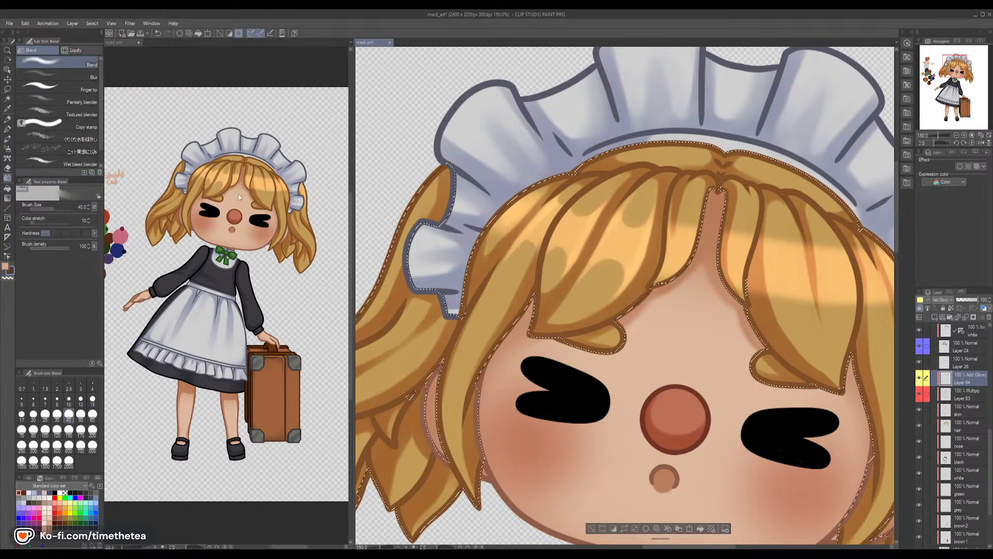
left_click(33, 414)
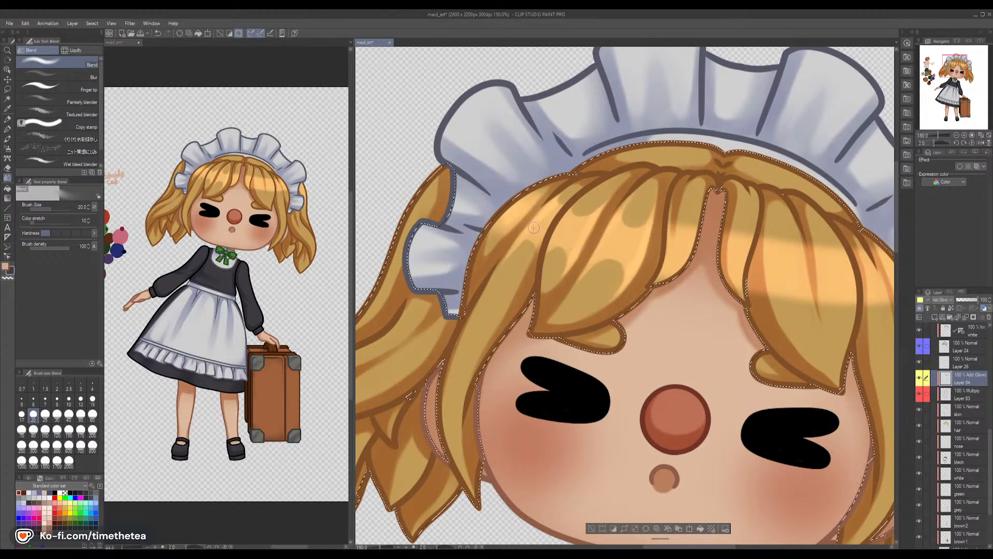
mouse_move(551, 210)
left_mouse_down()
mouse_move(543, 220)
mouse_move(551, 206)
left_mouse_up()
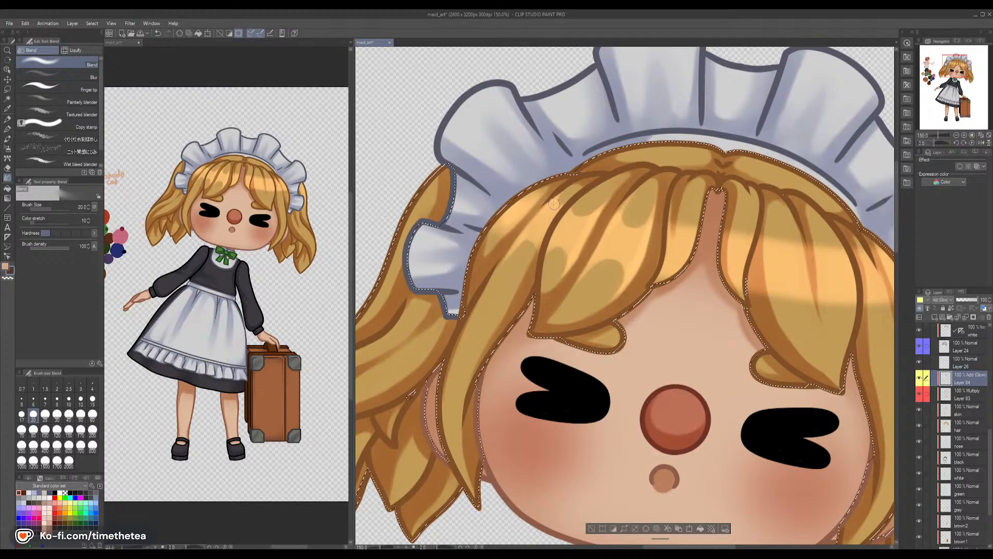
mouse_move(582, 238)
left_mouse_down()
mouse_move(571, 251)
mouse_move(574, 234)
left_mouse_up()
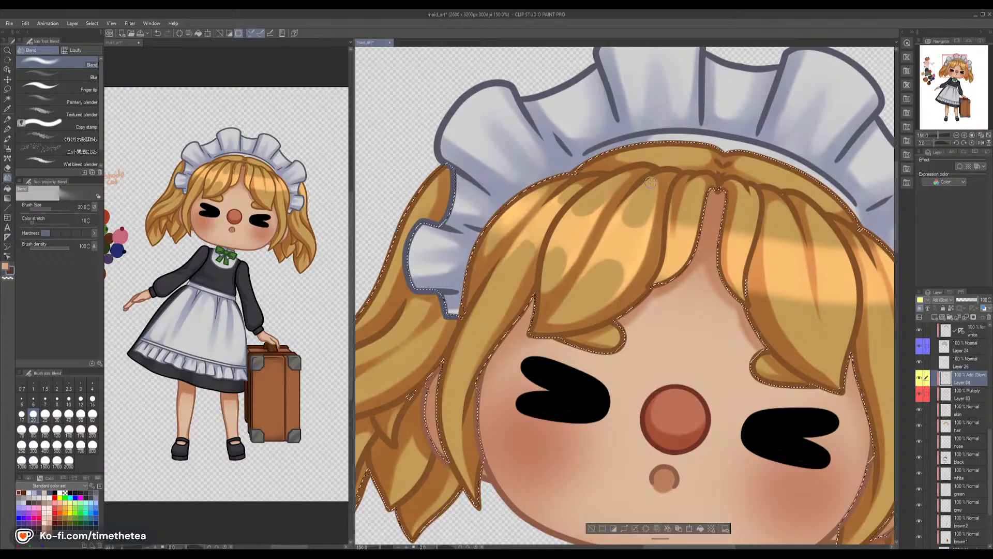
mouse_move(668, 260)
left_mouse_down()
mouse_move(543, 265)
mouse_move(600, 262)
left_mouse_up()
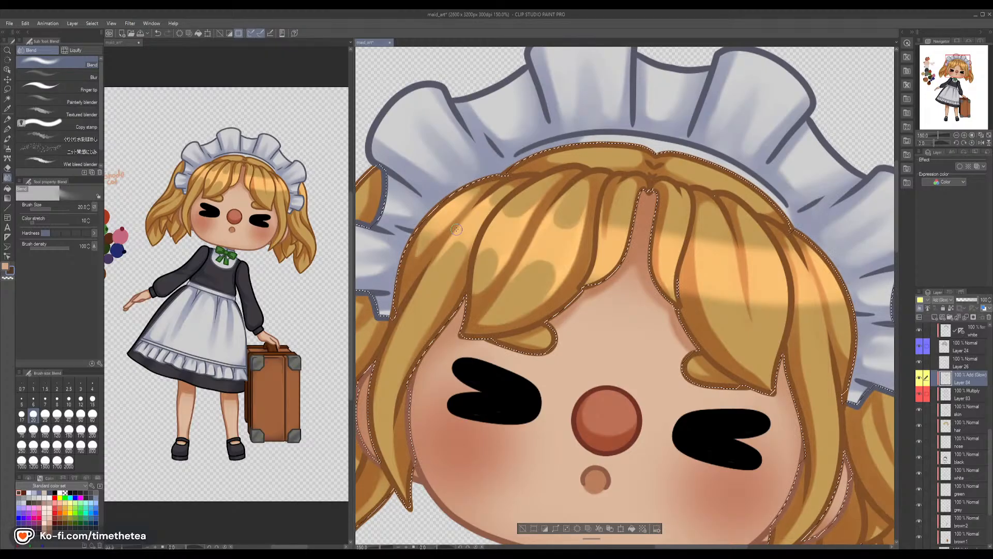
left_click(7, 139)
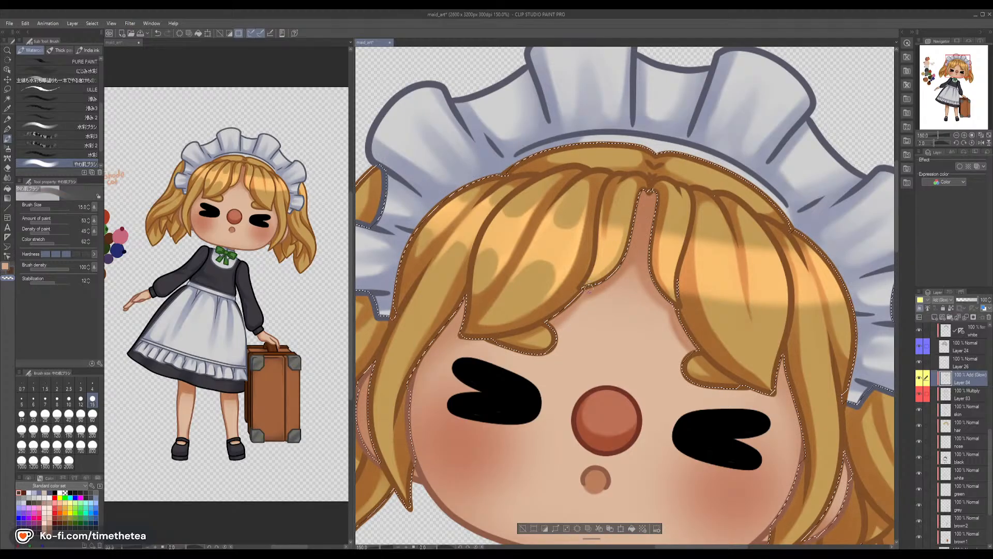
Carve the highlight on the unshaped half of the fringe into tapered strands, alternating painting and transparent erasing at brush size 15
key("c")
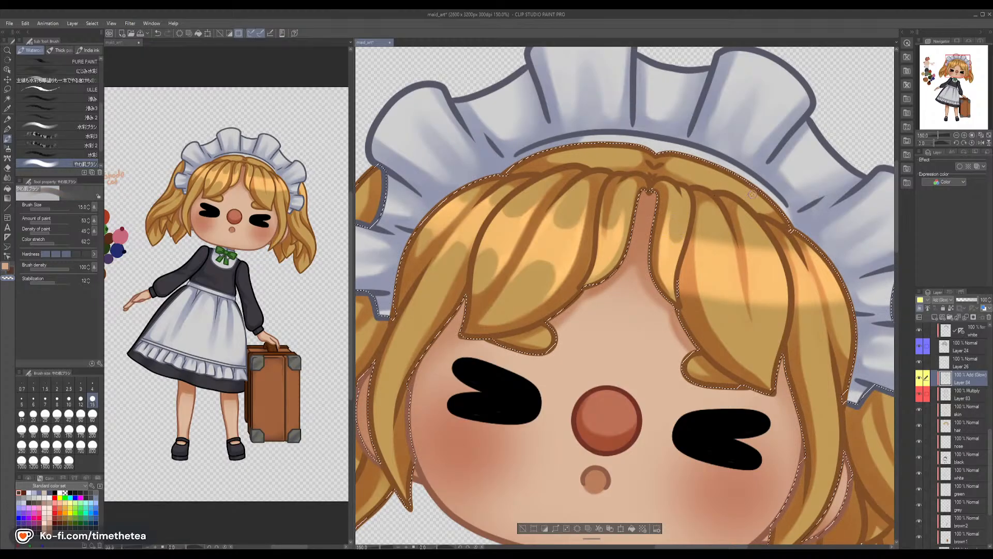
left_click_drag(683, 320, 648, 308)
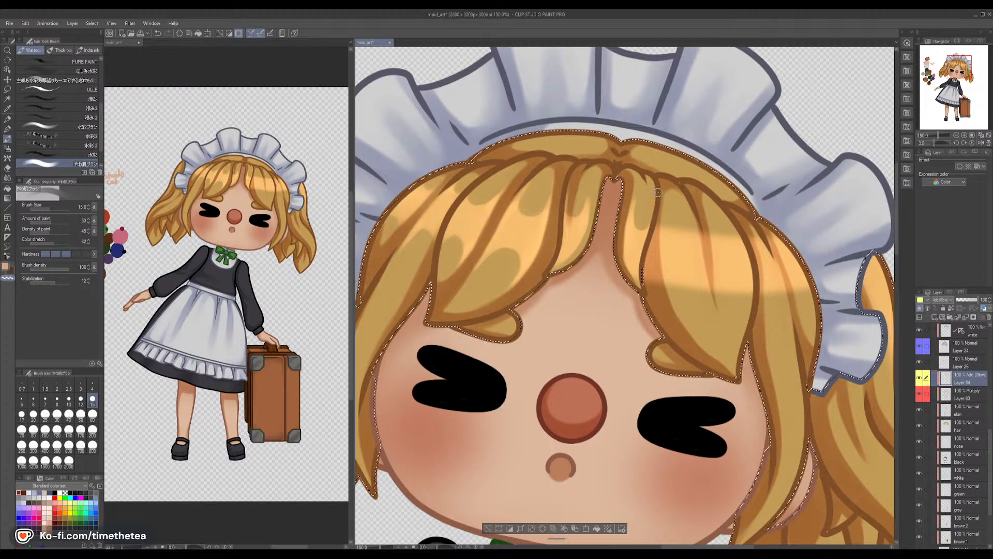
key("c")
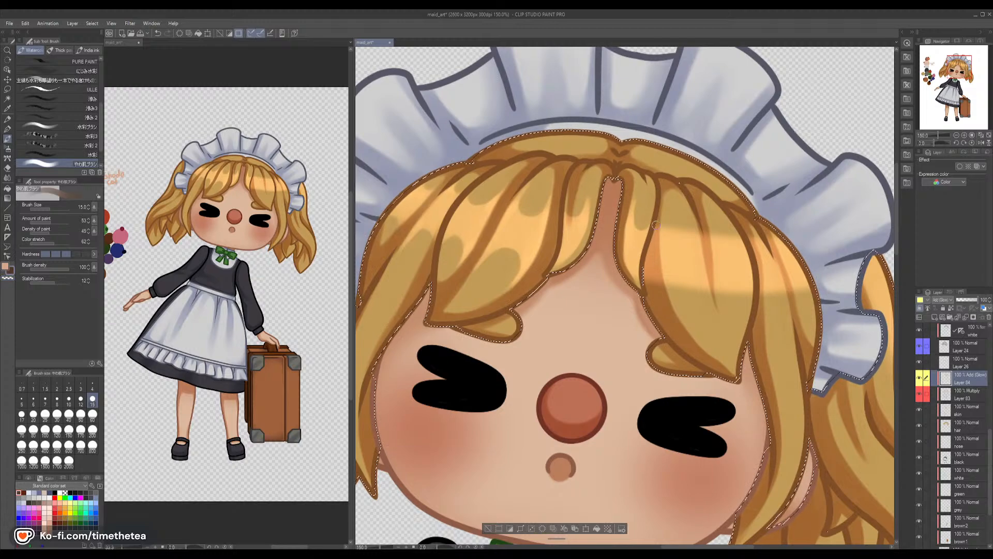
key("c")
key("c")
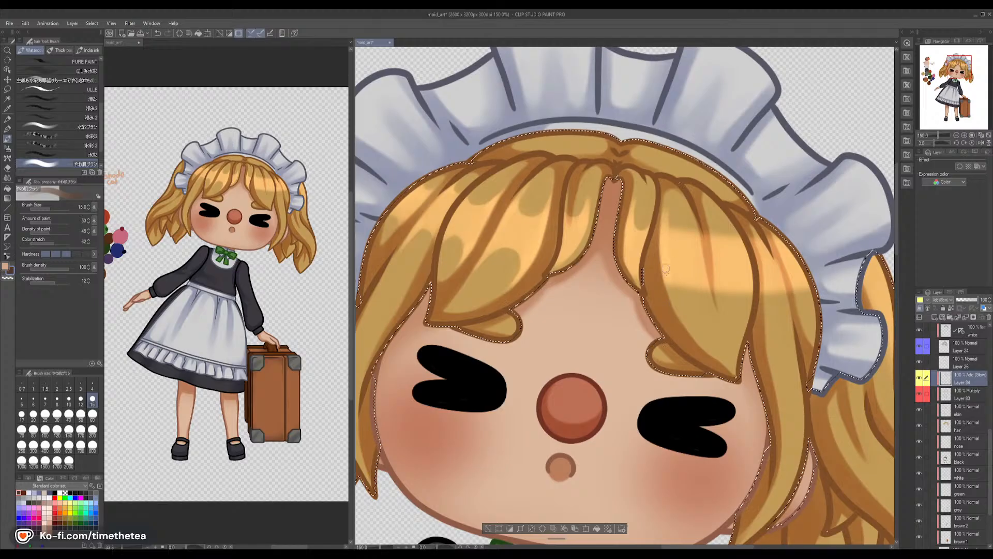
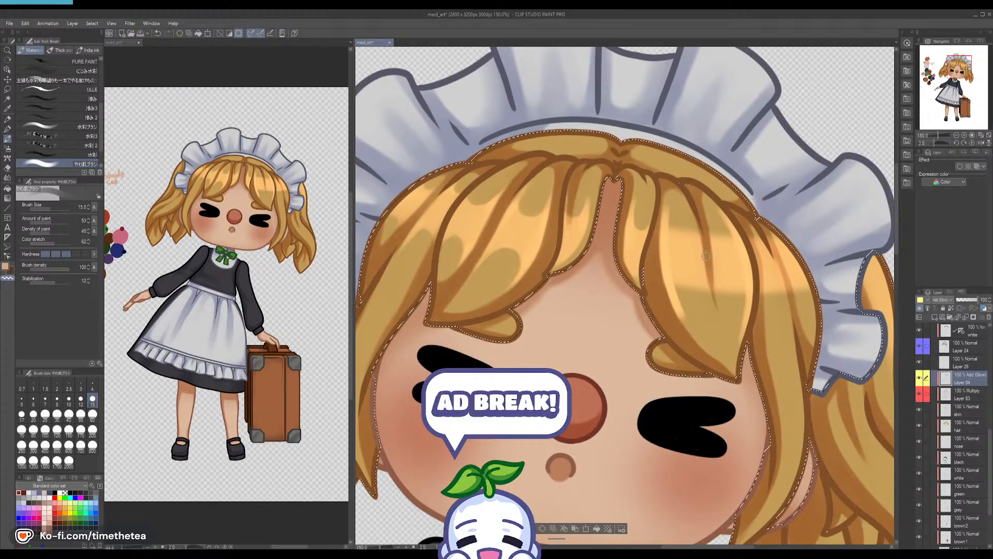
key("c")
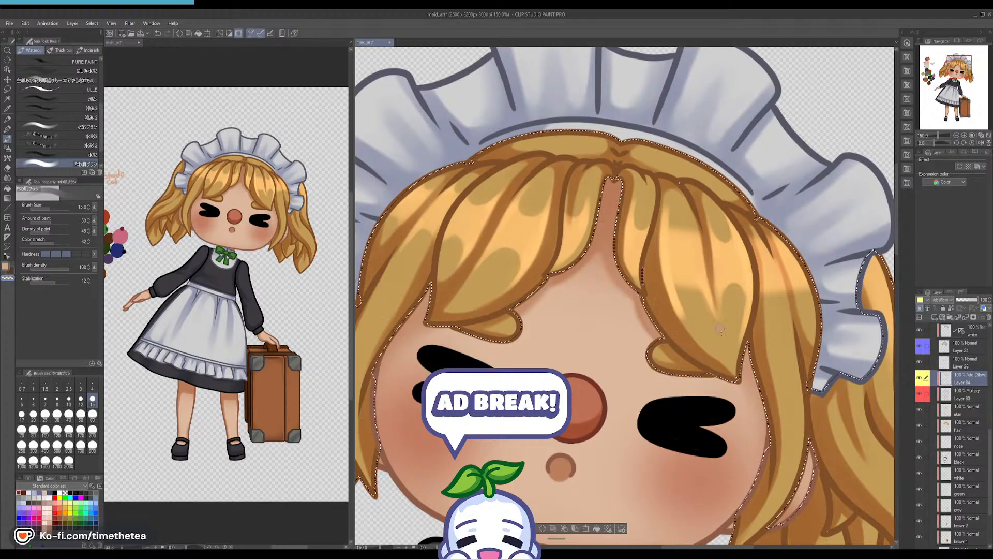
key("c")
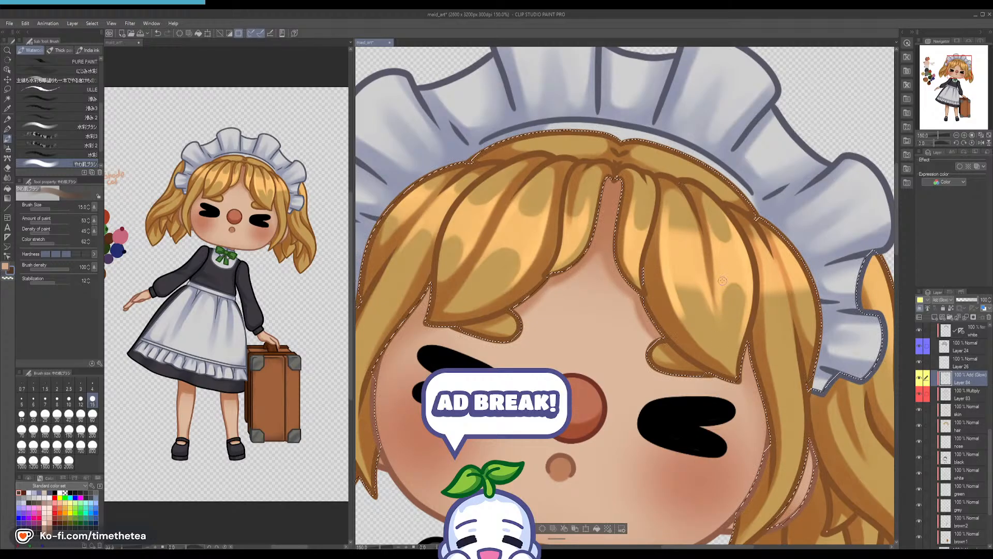
key("c")
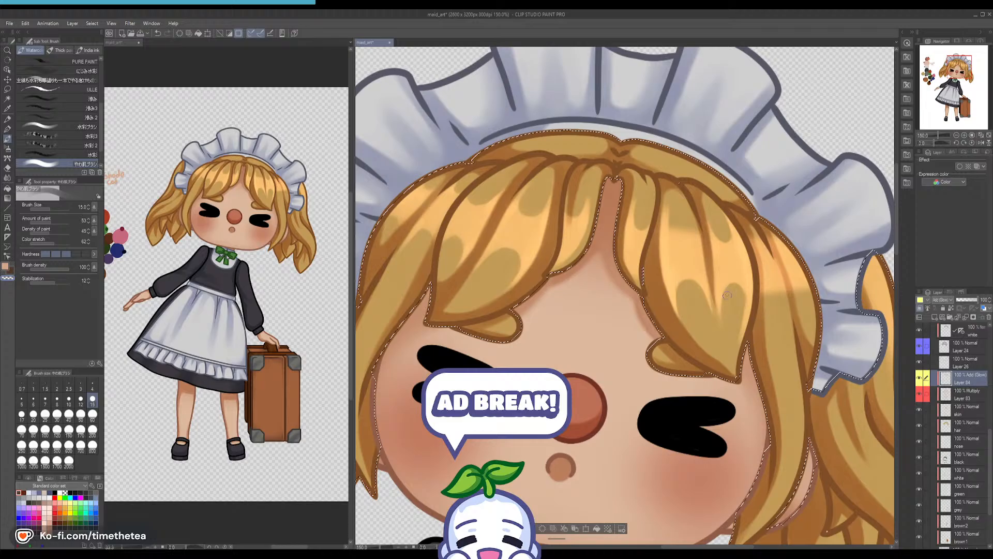
Refine the strand highlights on both halves of the fringe with the watercolour brush at sizes 8 and 20, alternating paint and transparent colour
left_click(57, 399)
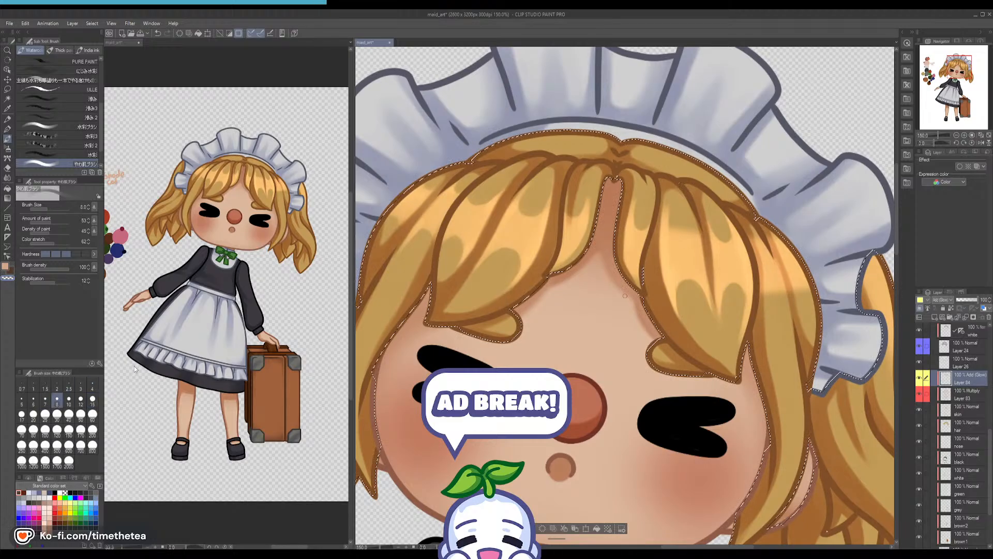
key("c")
key("c")
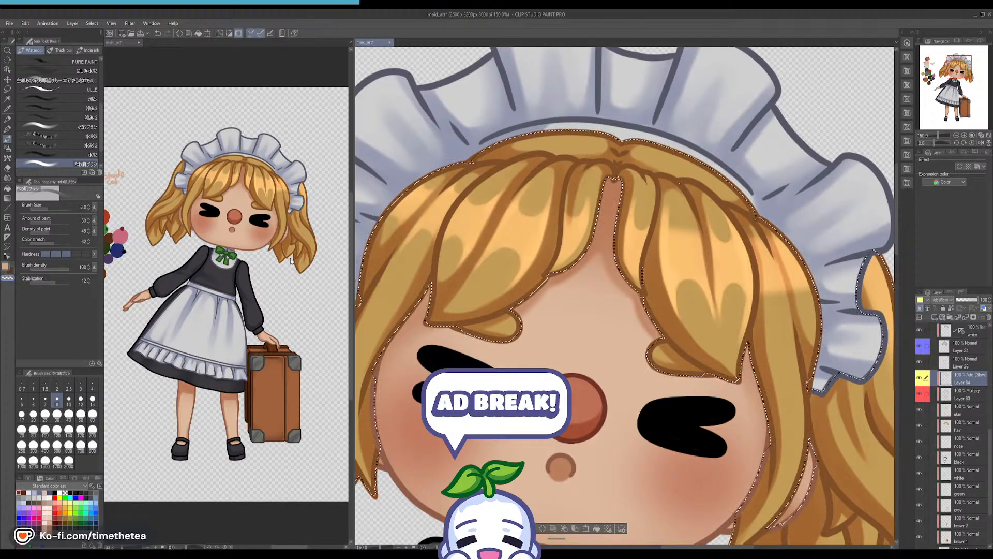
left_click(33, 414)
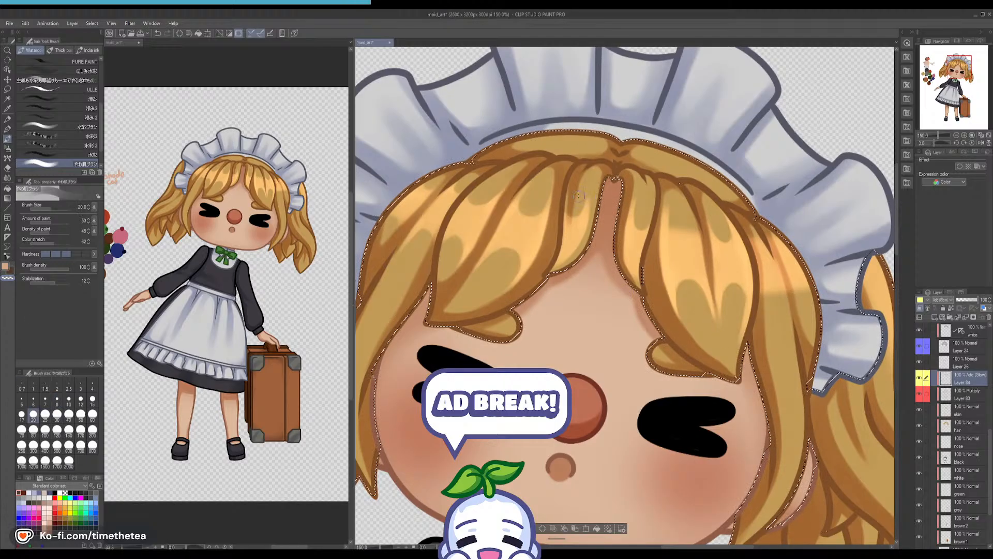
key("c")
key("c")
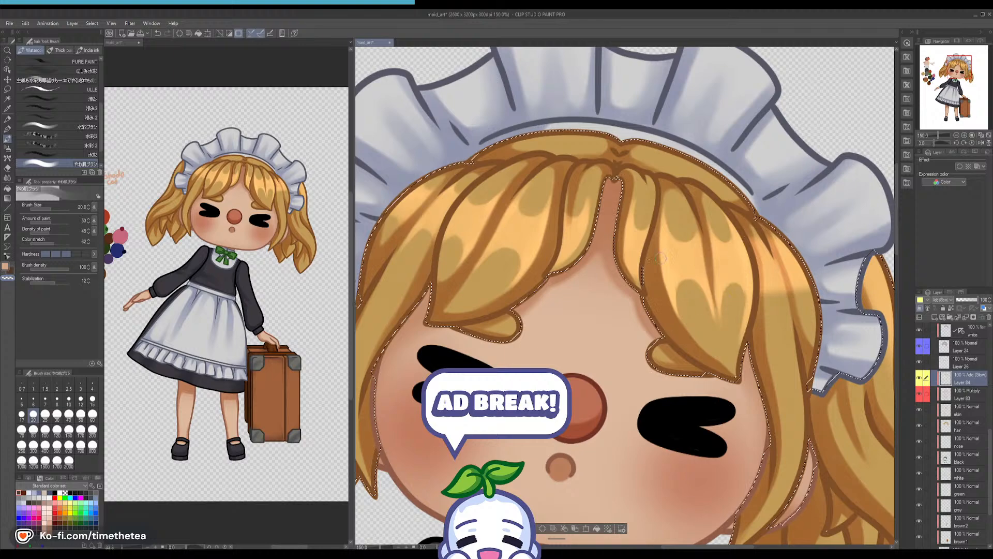
Break the highlight on the outer lock beside the newly shaped fringe half into thin strands at brush size 15
left_click(92, 400)
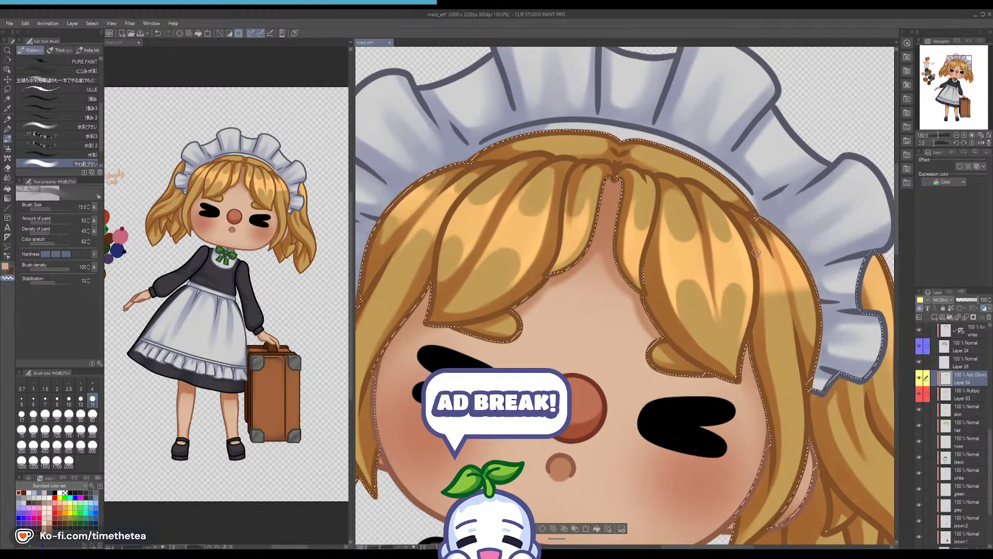
key("c")
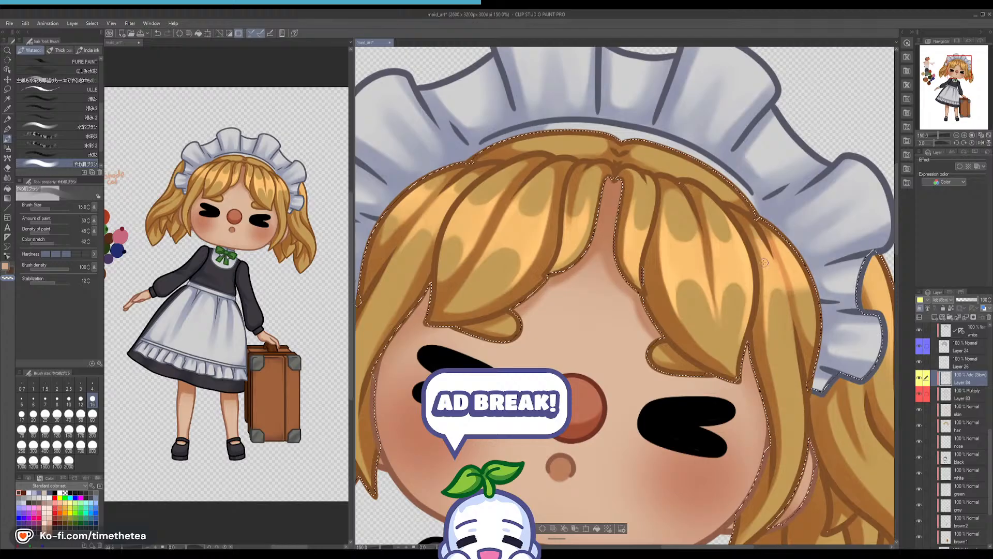
key("c")
mouse_move(774, 284)
left_mouse_down()
mouse_move(771, 326)
mouse_move(787, 313)
left_mouse_up()
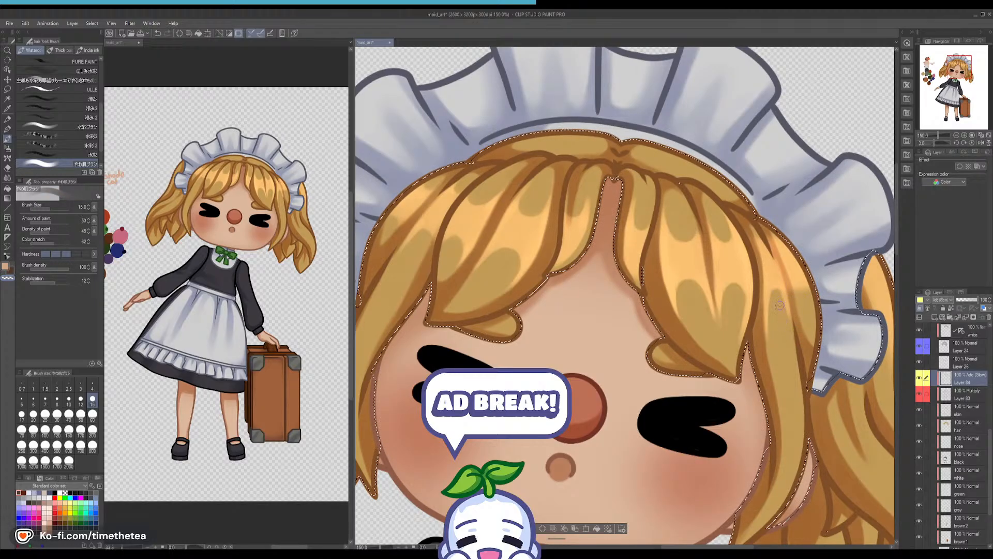
key("c")
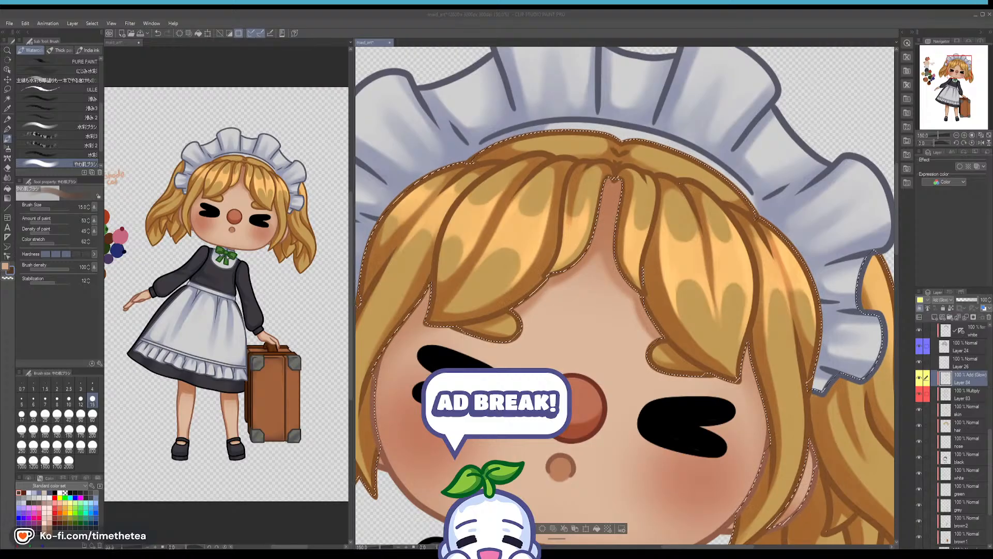
left_click(740, 19)
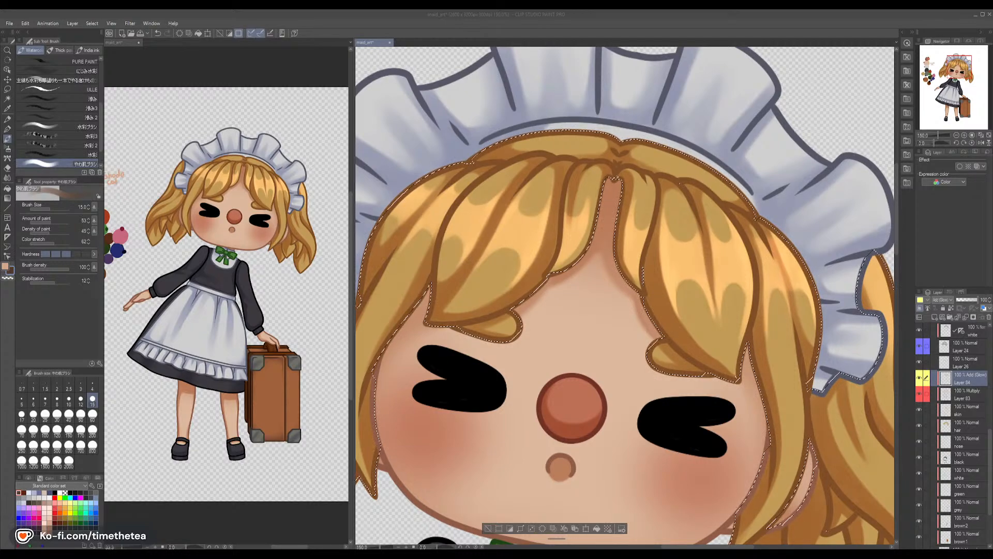
Extend the glowing highlights down the long face-framing lock with the watercolour brush at size 30
left_click(7, 149)
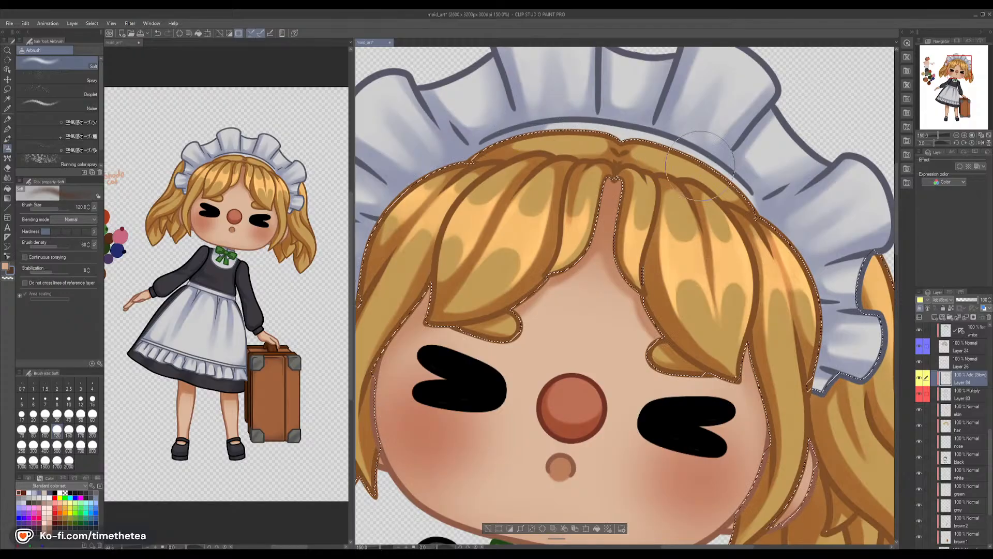
left_click(957, 135)
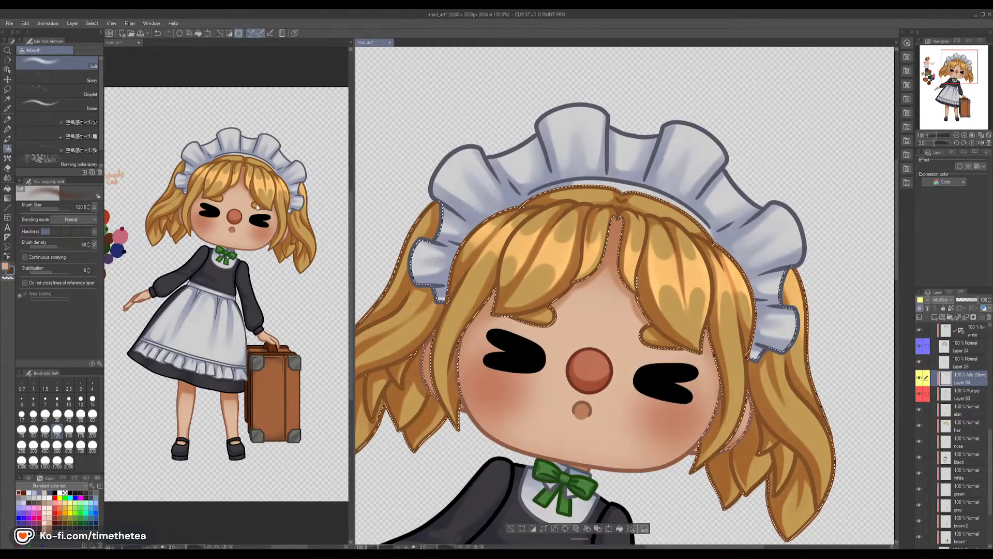
left_click(8, 140)
left_click(57, 414)
left_click_drag(648, 397, 538, 325)
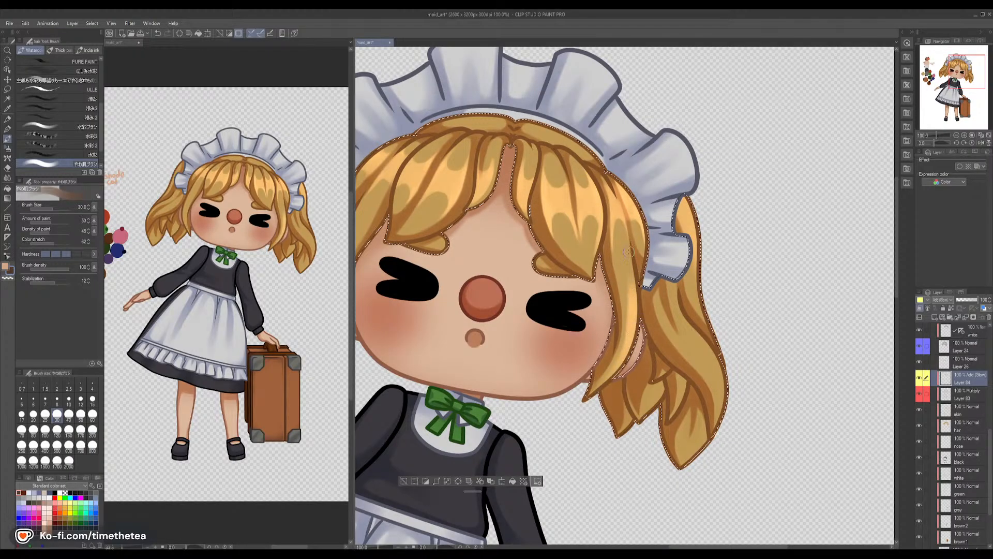
key("c")
left_click_drag(482, 266, 571, 287)
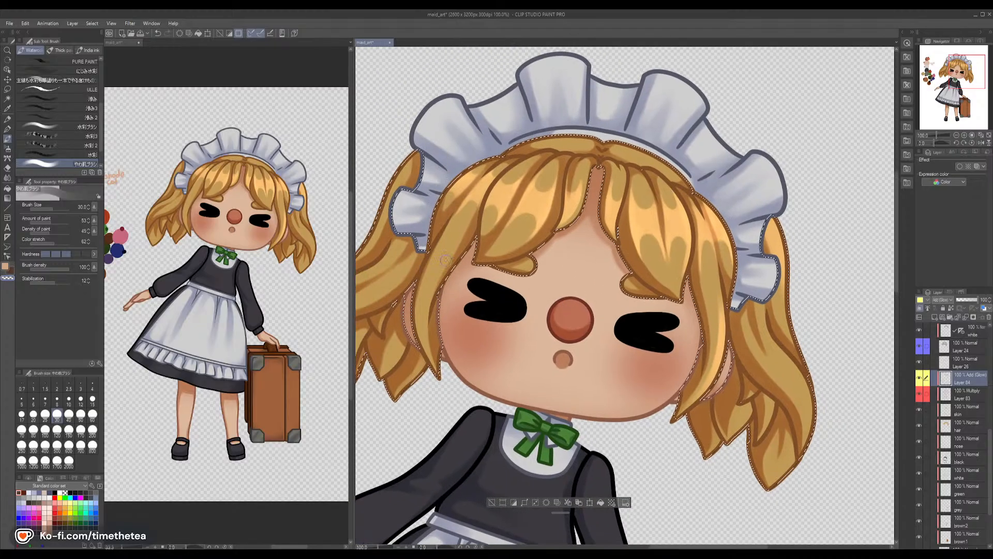
Fade the fringe highlights with the Soft airbrush at size 250 using transparent colour, and return to the paint colour
left_click(8, 148)
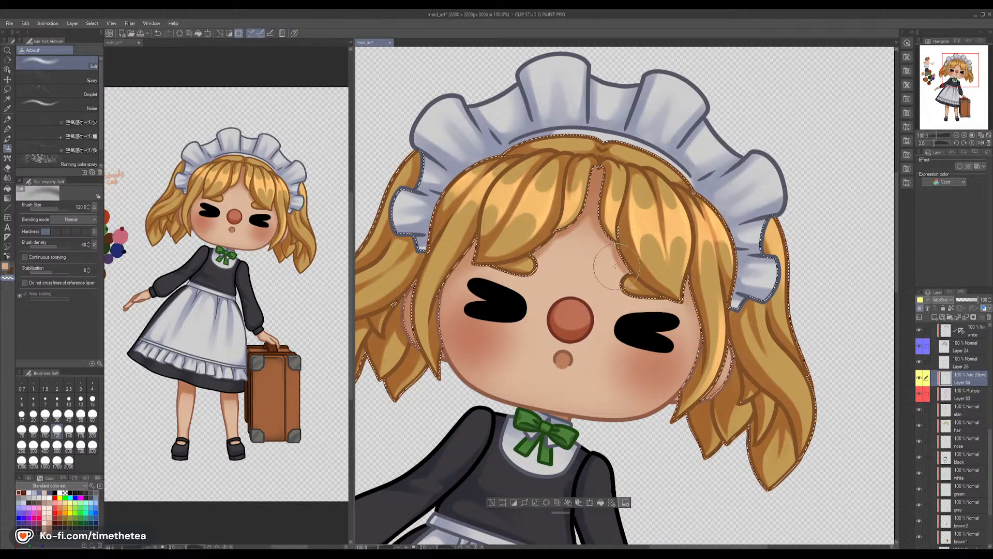
left_click(33, 445)
left_click(21, 445)
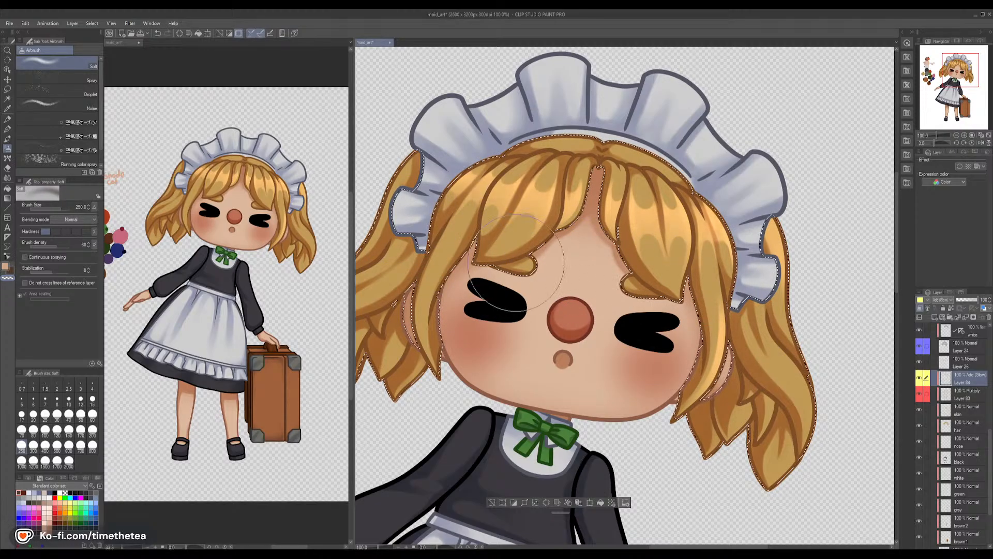
key("c")
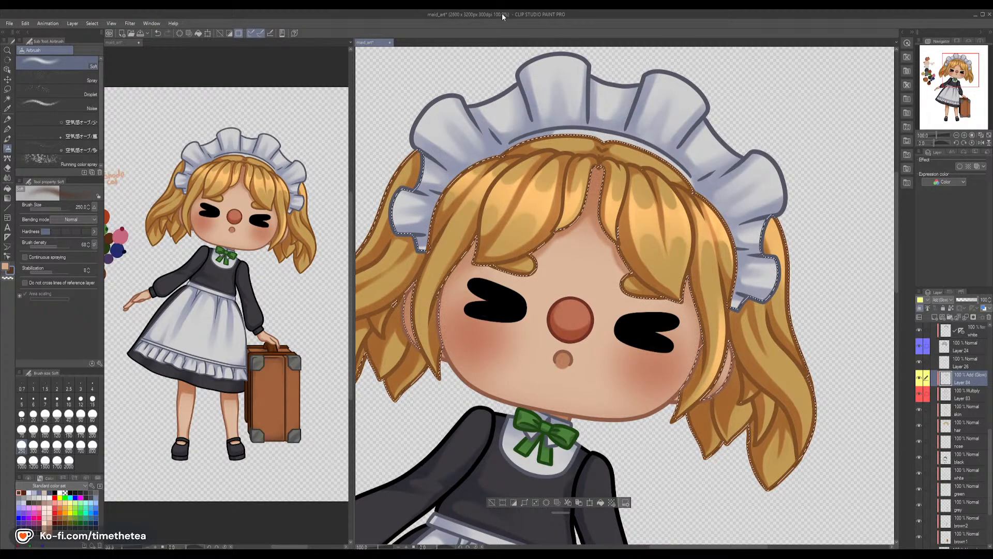
Paint glowing highlights along the crown strip under the headband and on the pigtail strands with the watercolour brush at size 30
key("b")
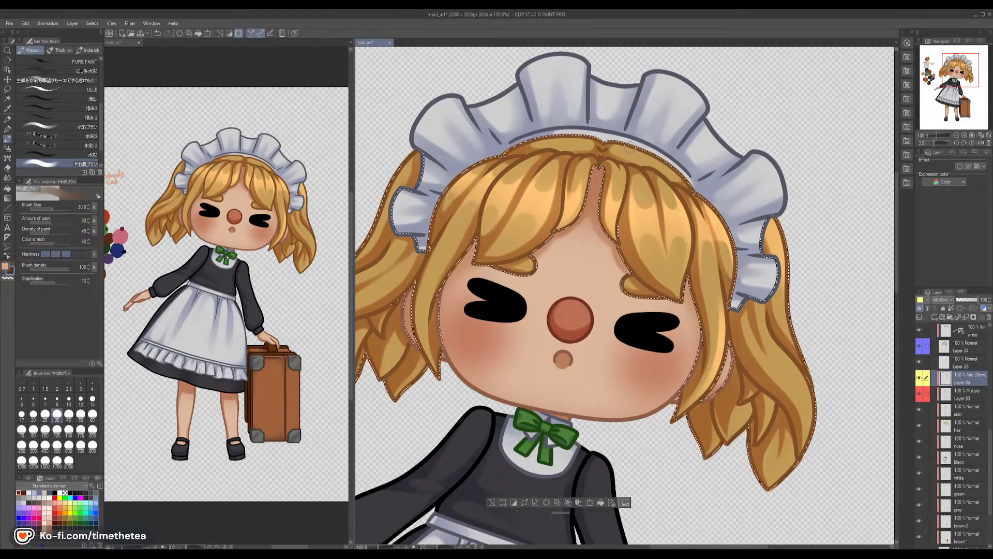
left_click_drag(618, 150, 664, 164)
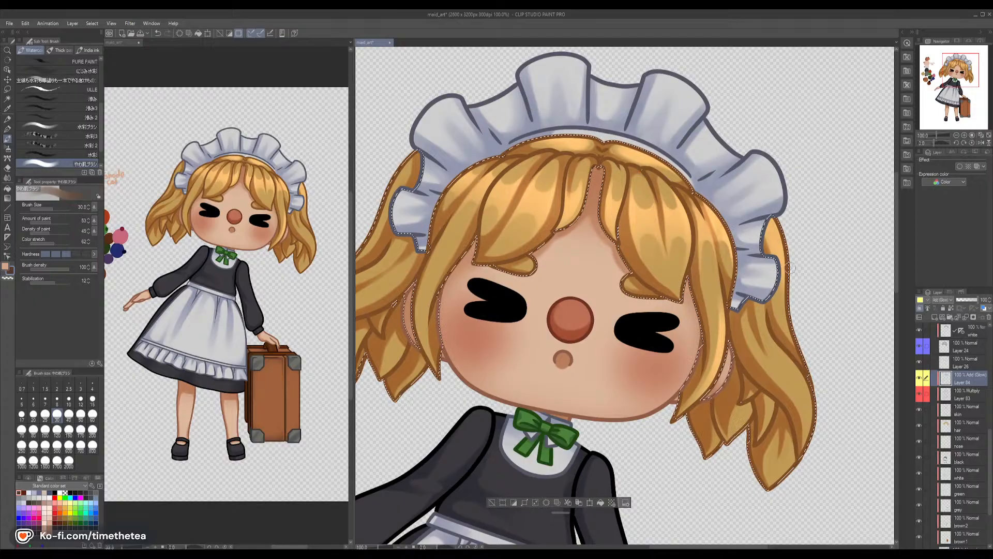
mouse_move(741, 379)
left_mouse_down()
mouse_move(643, 336)
mouse_move(673, 337)
mouse_move(650, 315)
left_mouse_up()
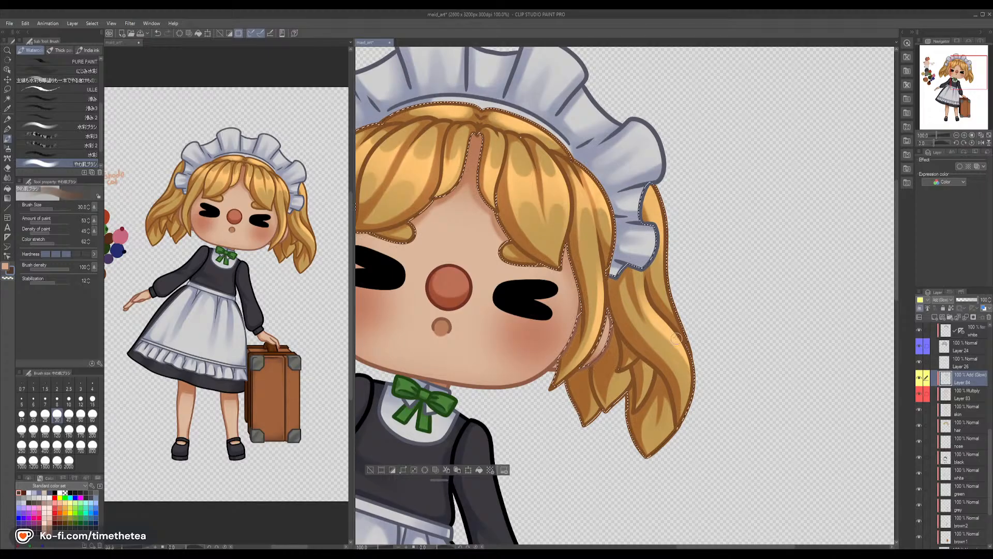
left_click_drag(654, 337, 674, 364)
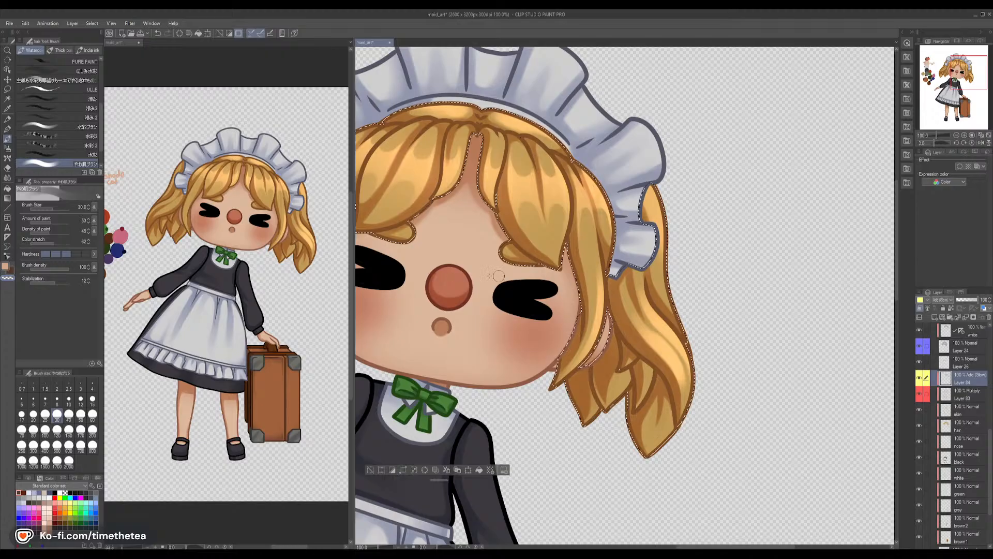
Soften the pigtail highlights with the Blend tool at size 20, and touch up the fringe highlights with the watercolour brush at size 30
left_click(7, 177)
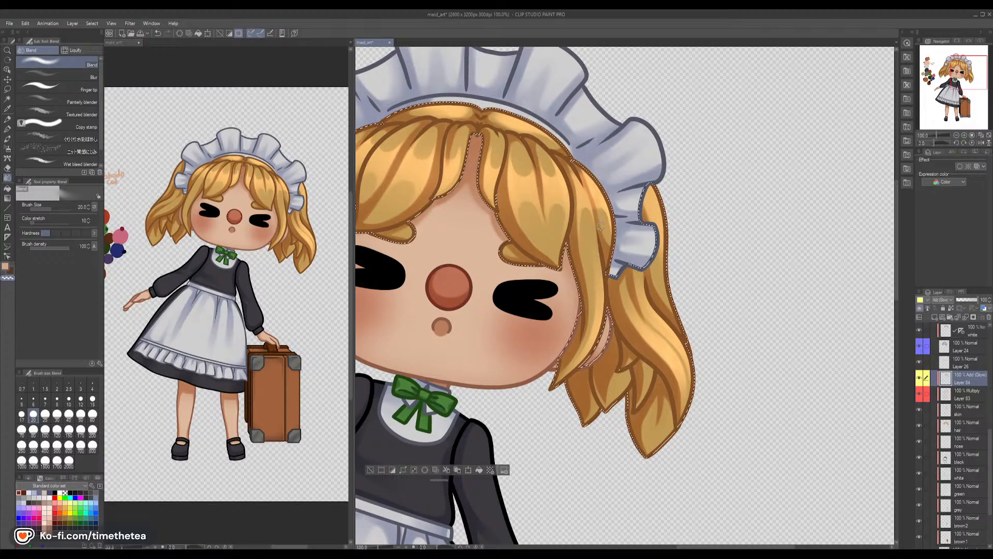
left_click_drag(546, 352, 613, 315)
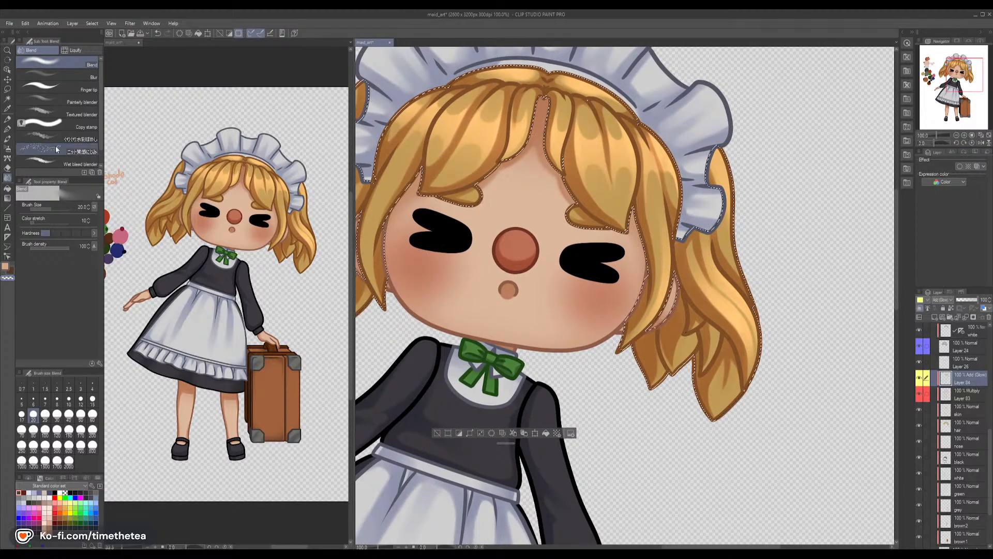
left_click(8, 138)
left_click_drag(417, 201, 518, 224)
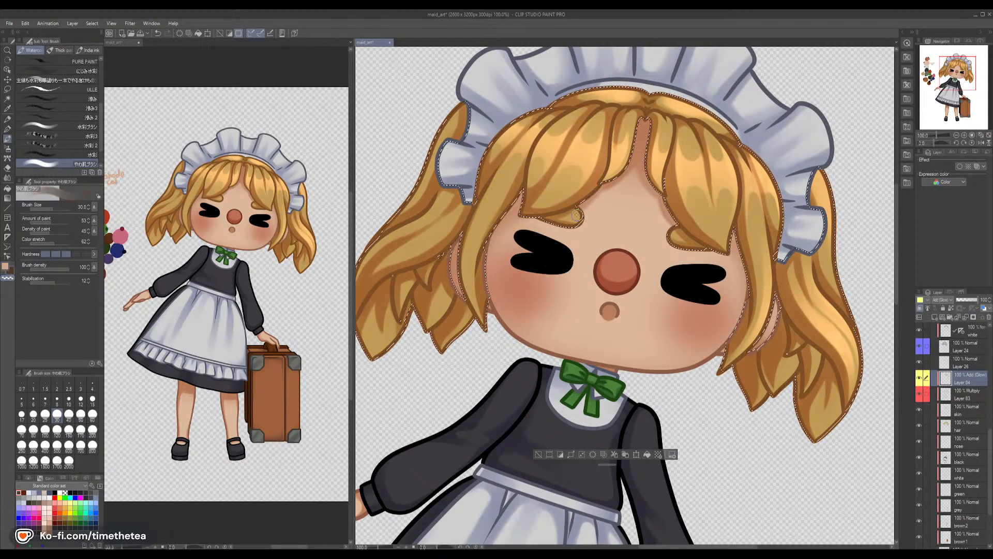
key("c")
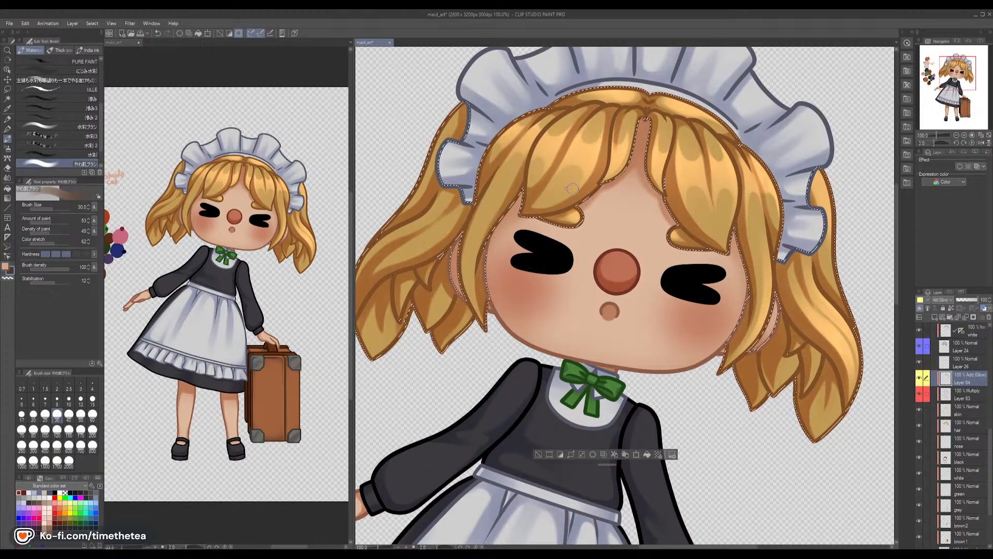
Smooth the hair highlights by alternating the Blend tool at size 20 with the watercolour brush, and reduce the watercolour brush to size 20
left_click(7, 179)
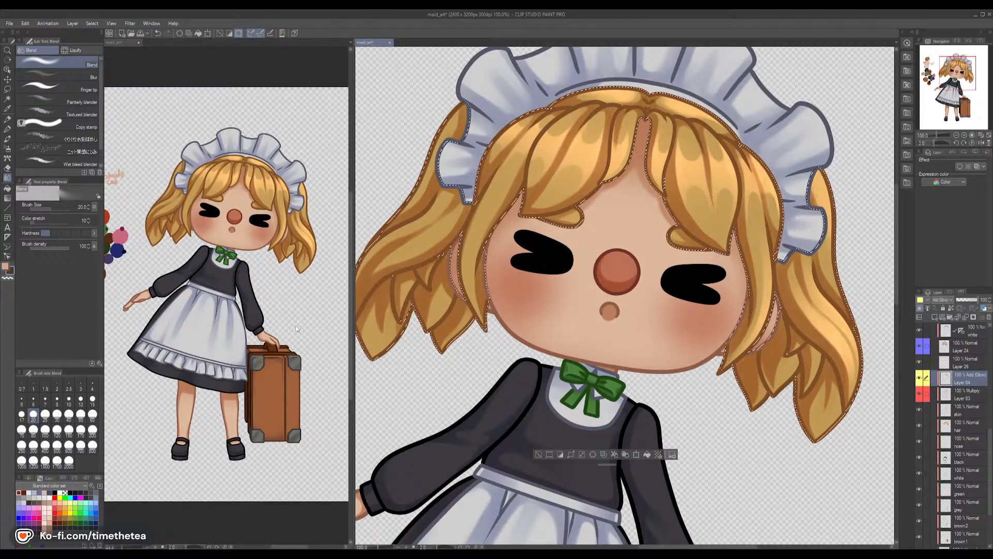
left_click(7, 138)
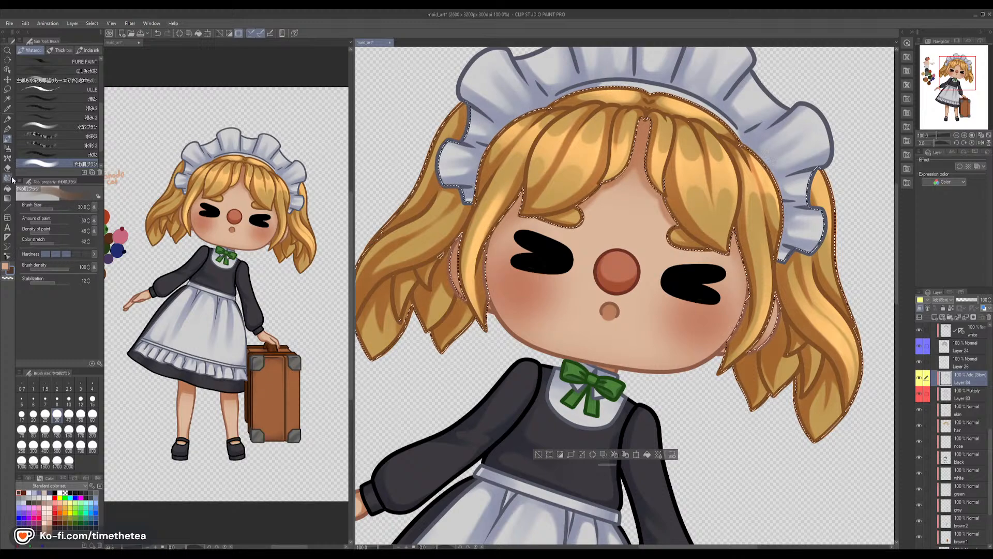
key("j")
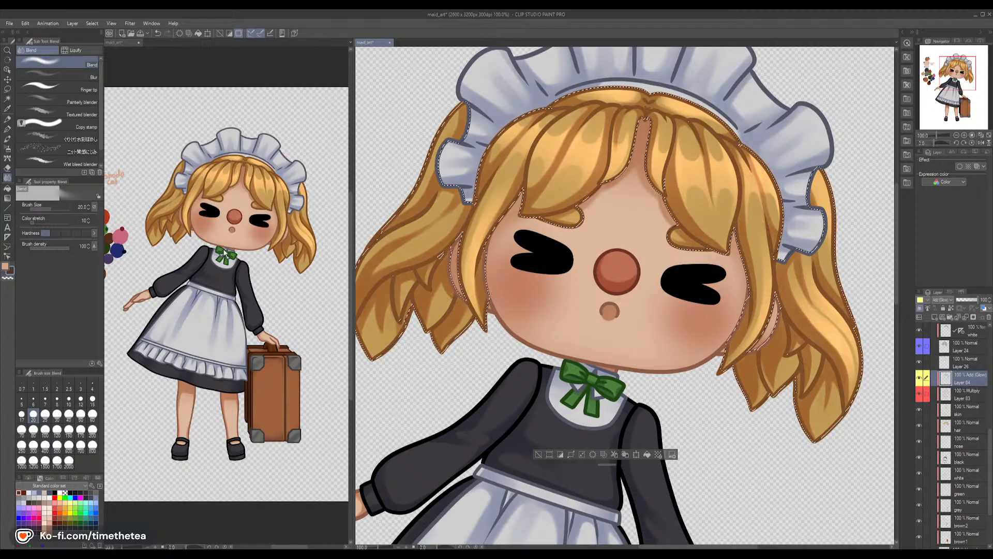
left_click(7, 139)
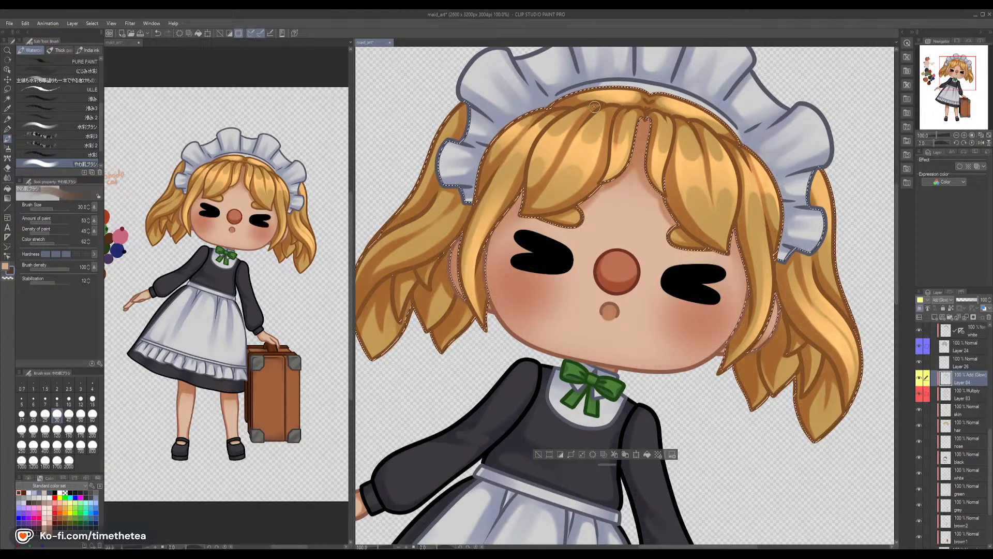
left_click(33, 414)
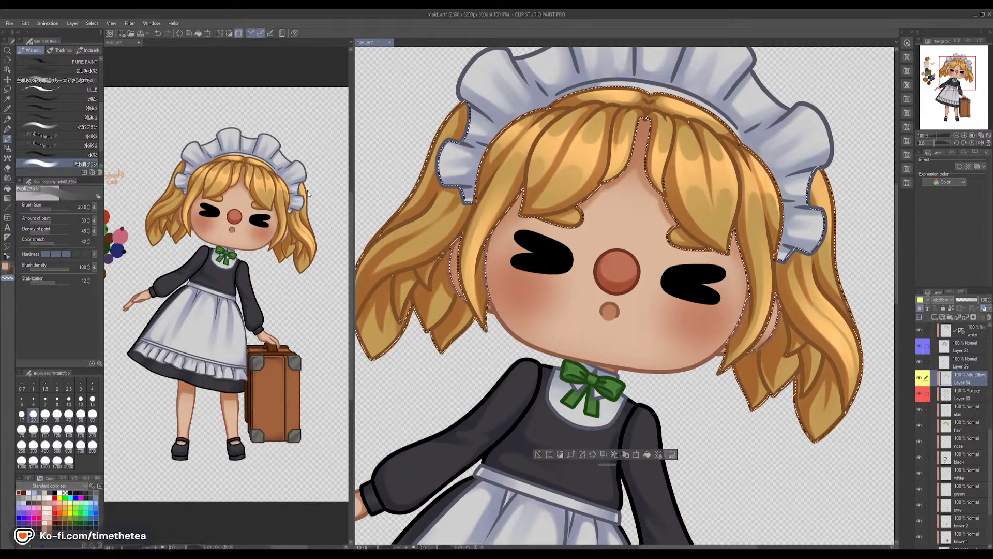
Airbrush a soft glow over the lower ends of the hair with the Soft airbrush at size 250 on the Add (Glow) layer
key("j")
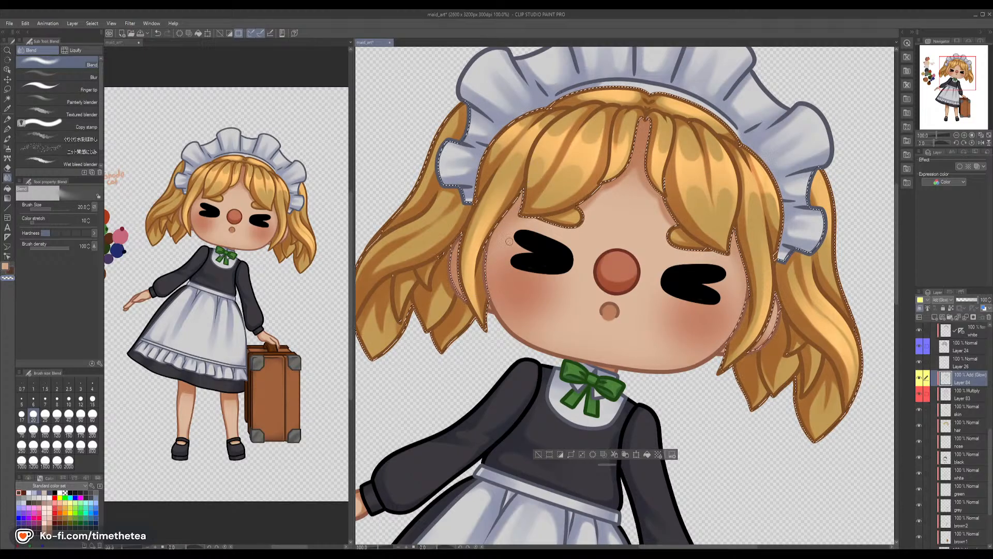
key("b")
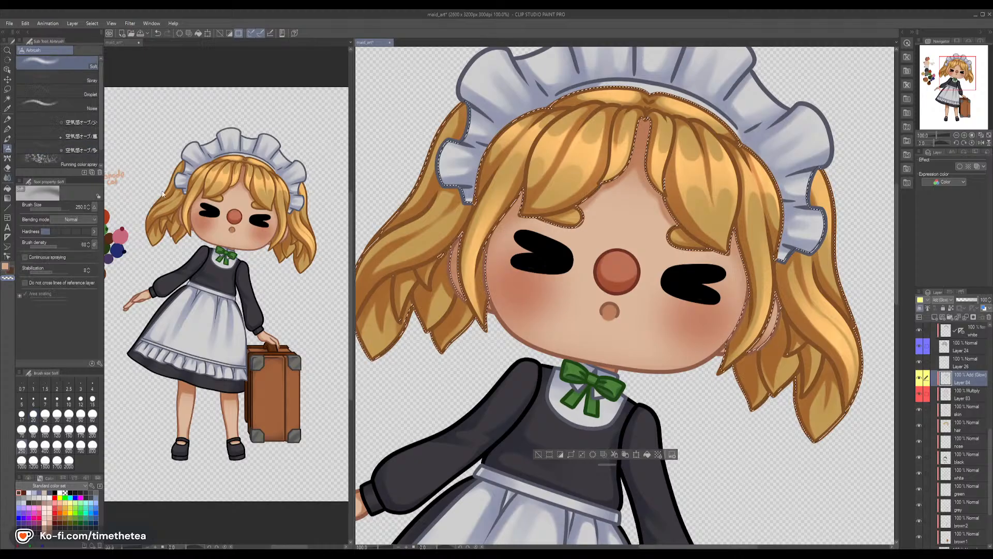
key("c")
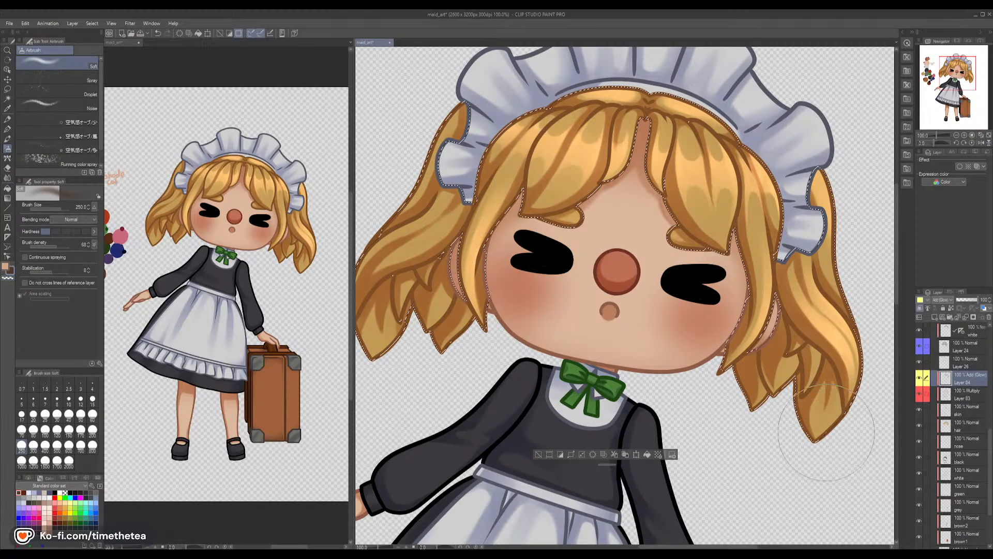
left_click_drag(822, 446, 843, 468)
left_click_drag(784, 392, 764, 418)
mouse_move(431, 346)
left_mouse_down()
mouse_move(436, 359)
mouse_move(373, 381)
left_mouse_up()
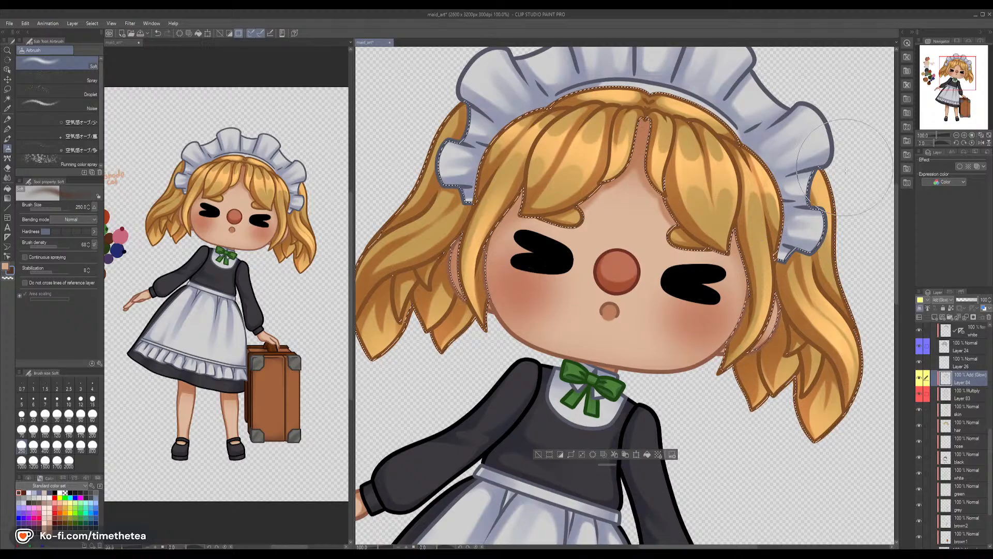
Try airbrushing more glow over the outer edge of the pigtail beside the colour swatches, and undo that stroke
left_click_drag(856, 237, 787, 252)
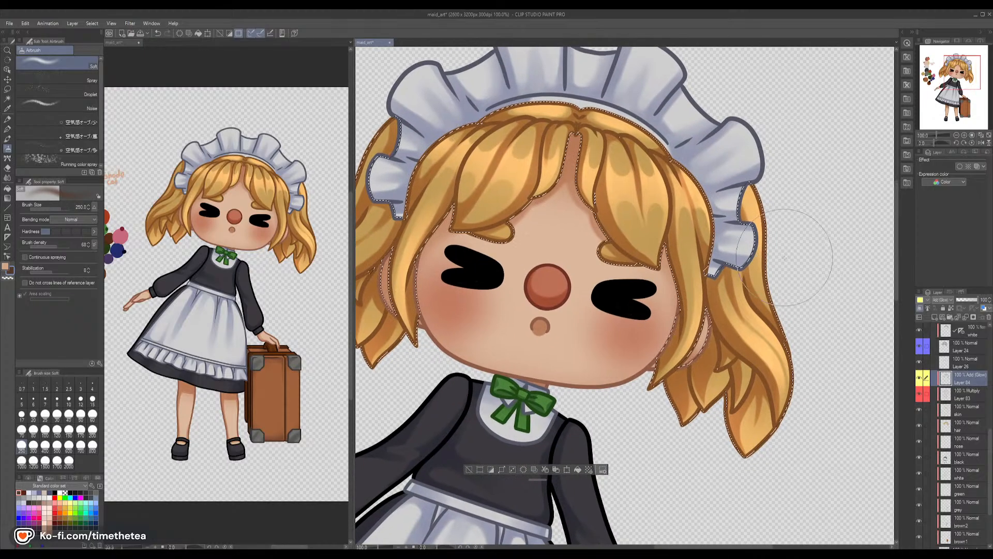
left_click_drag(717, 255, 937, 293)
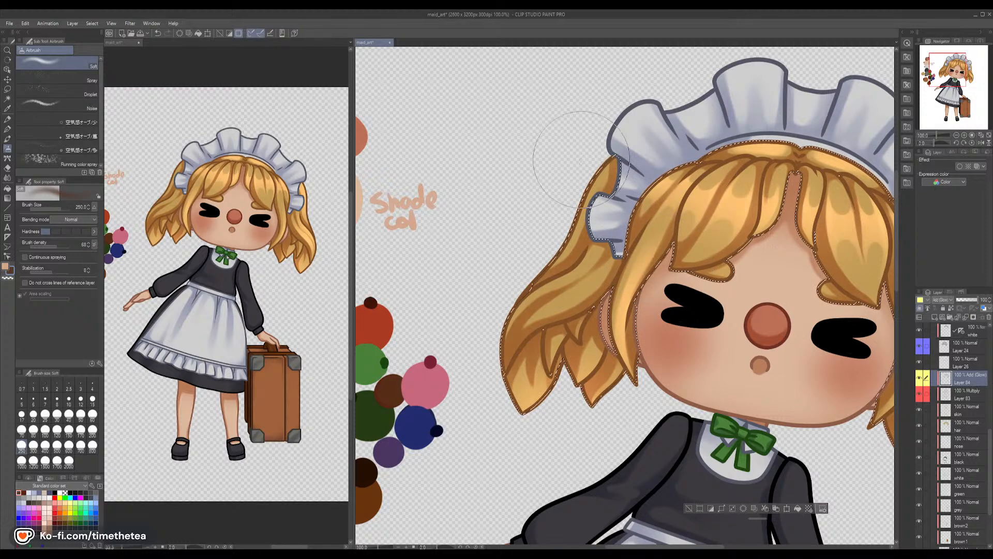
left_click_drag(540, 292, 559, 300)
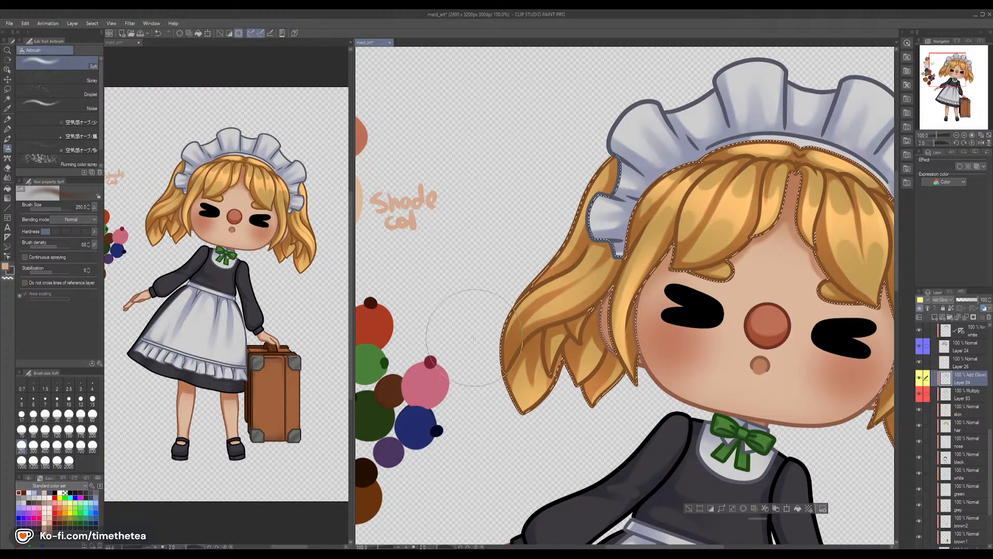
key("ctrl+z")
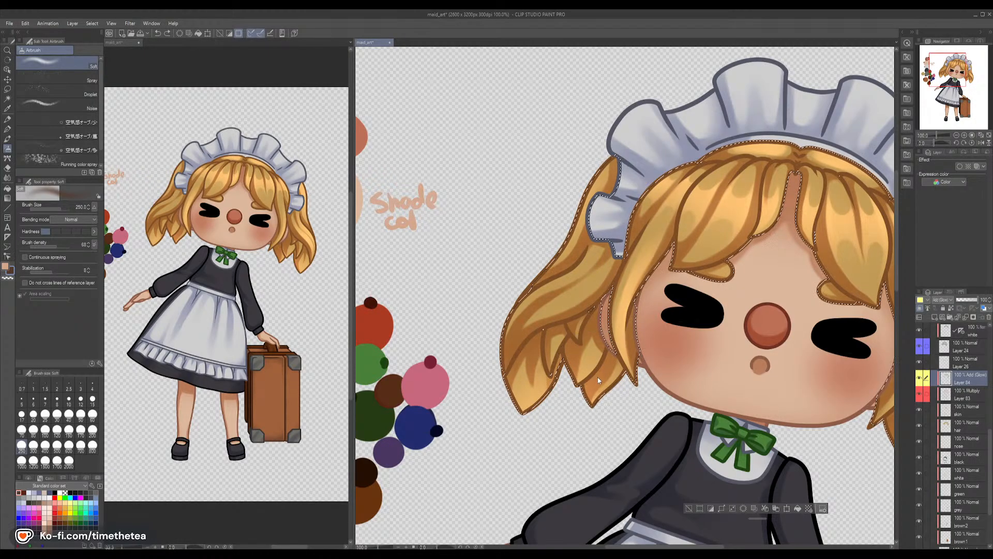
Paint a highlight across the middle of that pigtail with the size 20 watercolour brush and soften it with the Blend tool
key("b")
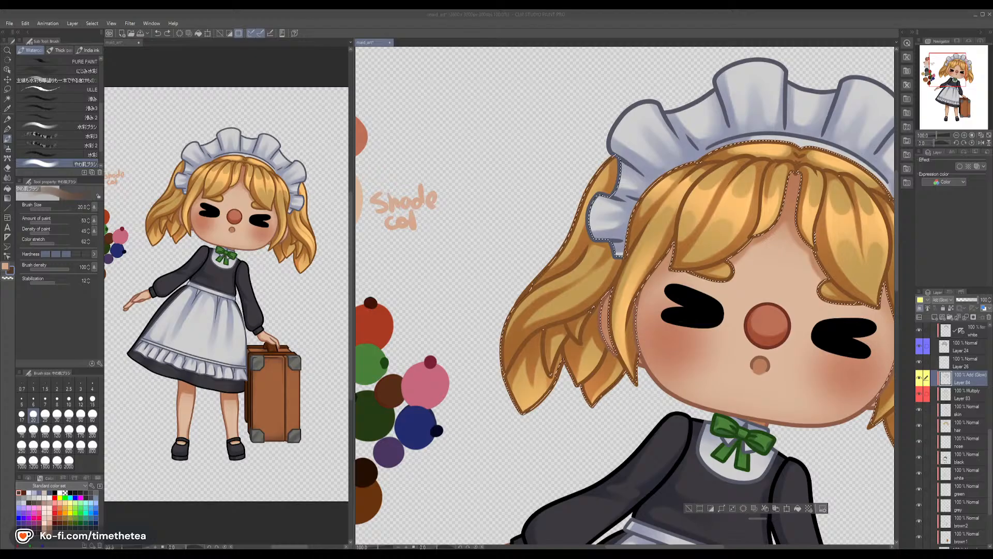
left_click(621, 84)
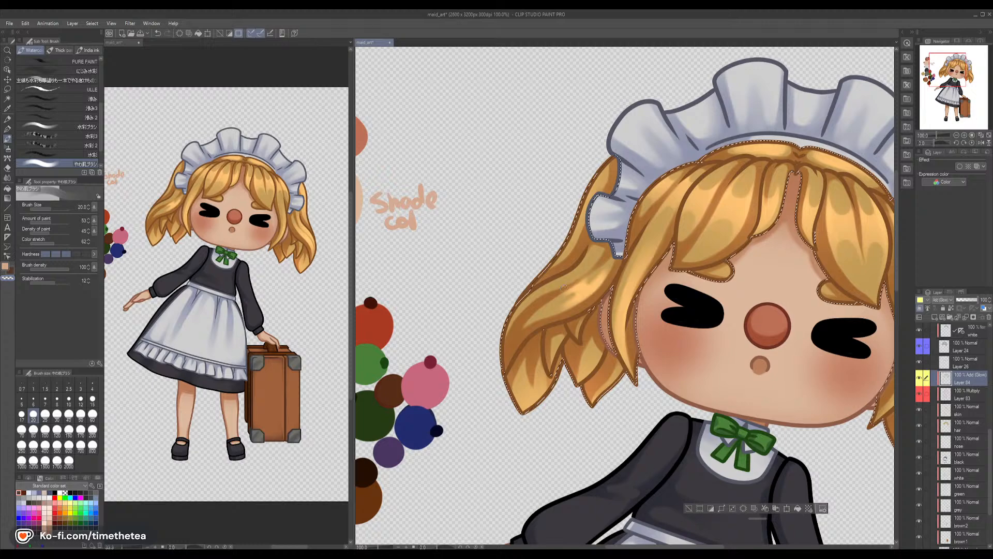
key("j")
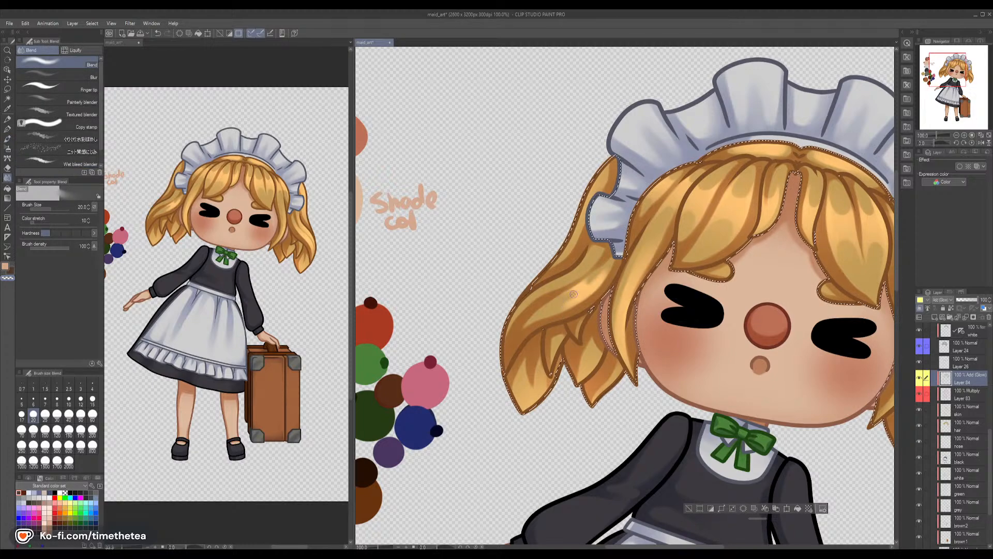
left_click_drag(566, 299, 594, 276)
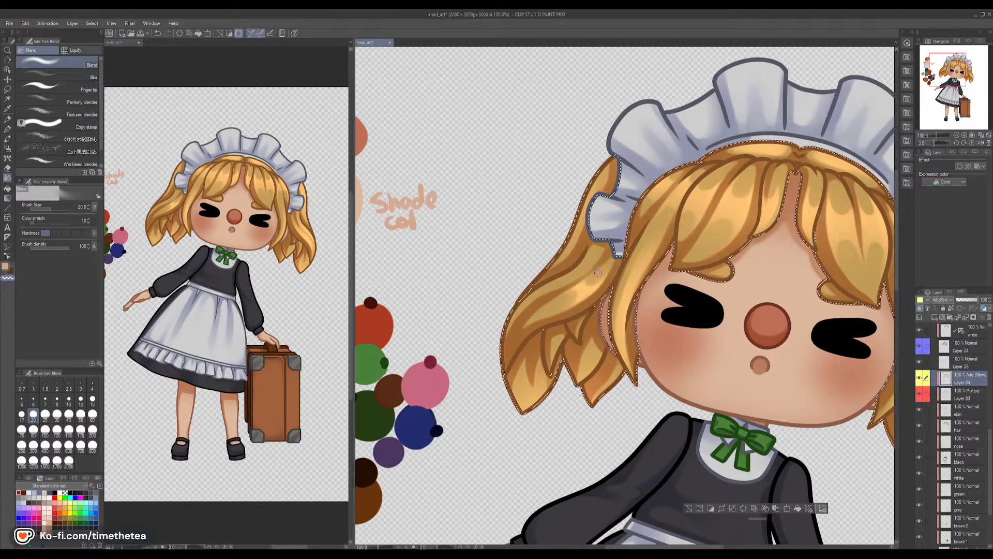
left_click_drag(594, 279, 566, 296)
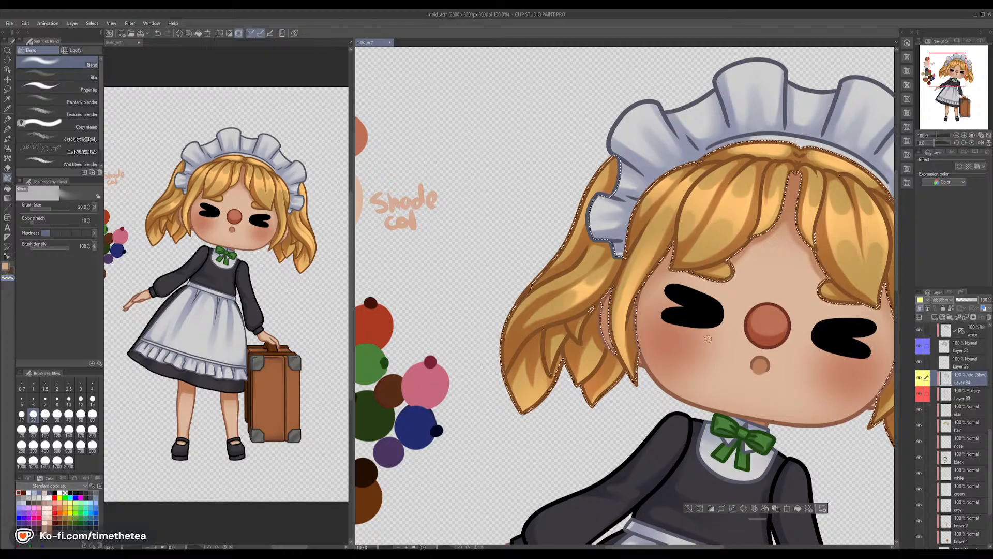
Touch up the hair highlights on the opposite side with the watercolour brush and Blend tool, and clear the hair selection
left_click_drag(714, 384, 535, 386)
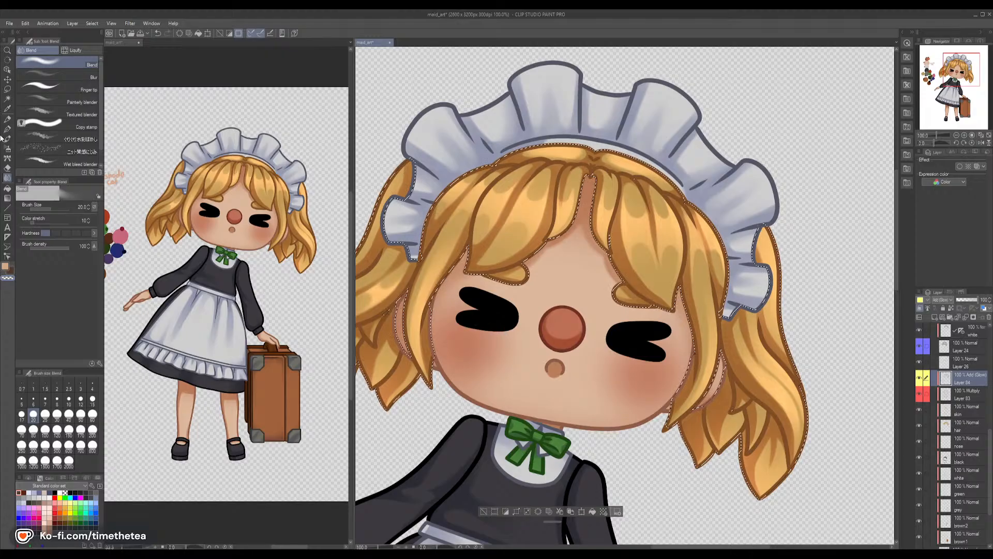
left_click(8, 139)
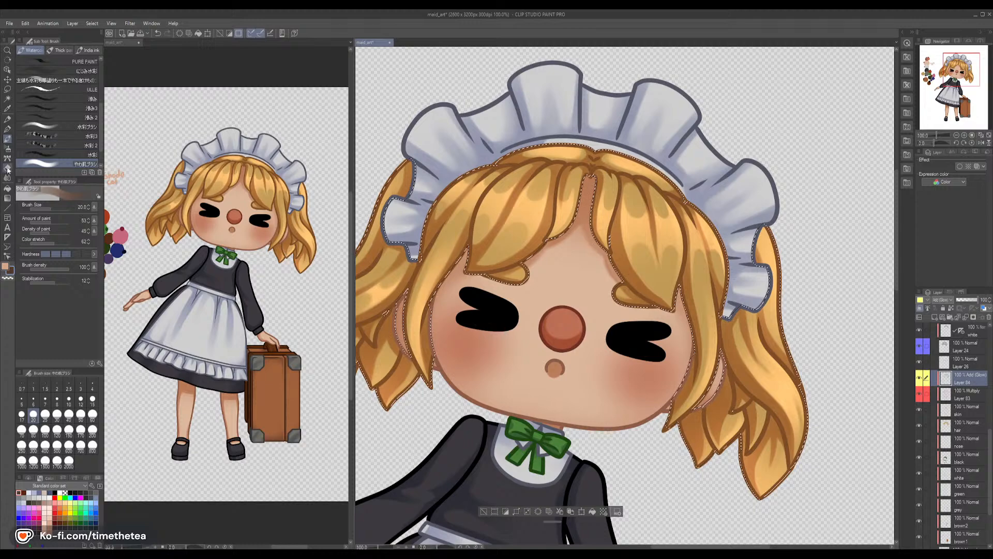
key("j")
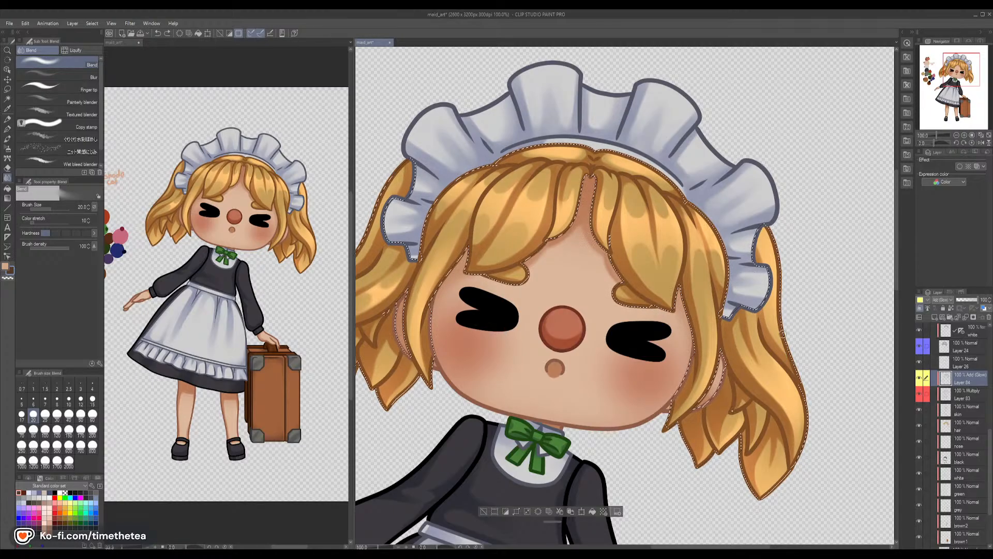
left_click_drag(568, 355, 656, 339)
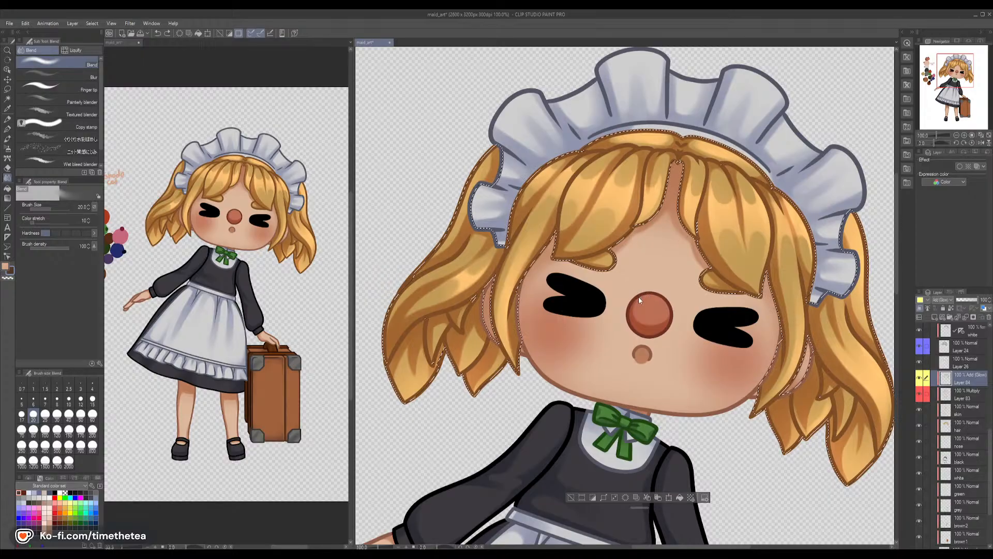
key("ctrl+d")
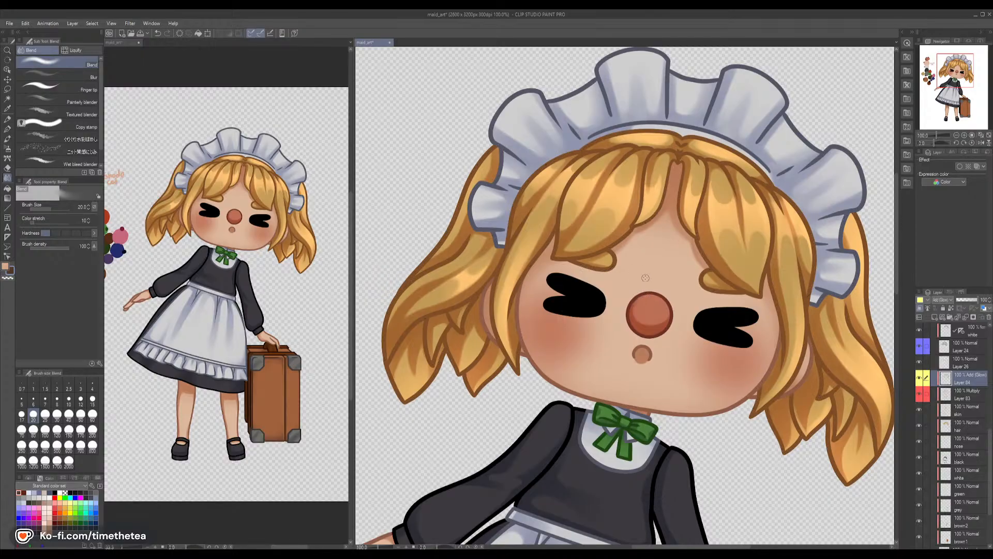
Try a more saturated yellow for the hair layer with the hue, saturation and luminosity adjustment
left_click(961, 425)
key("ctrl+u")
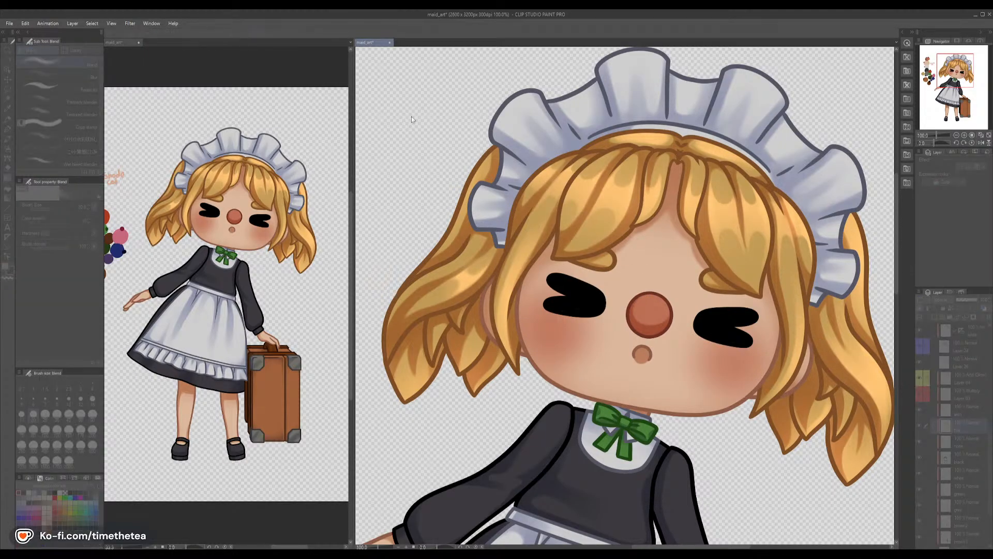
left_click_drag(383, 79, 412, 100)
left_click(408, 99)
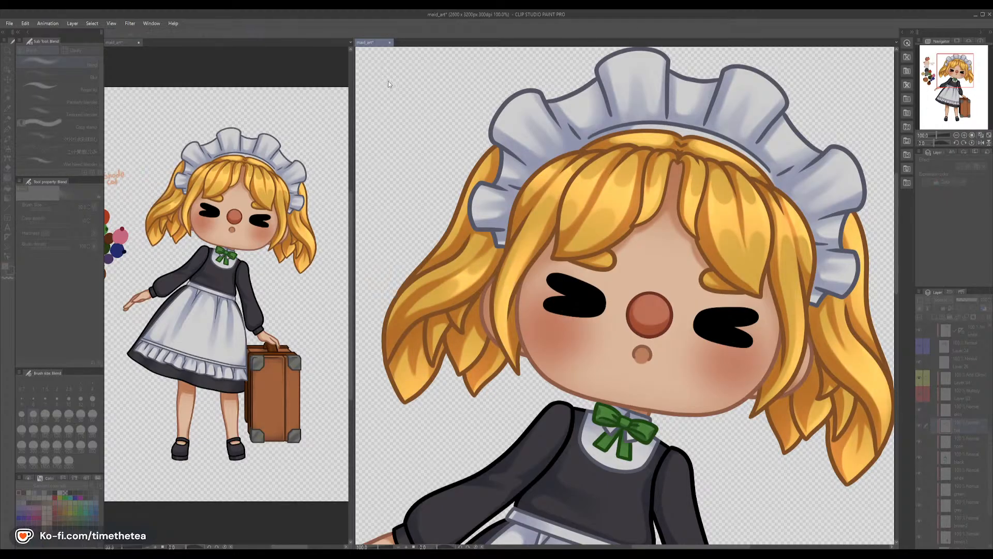
left_click_drag(387, 81, 389, 82)
left_click(468, 86)
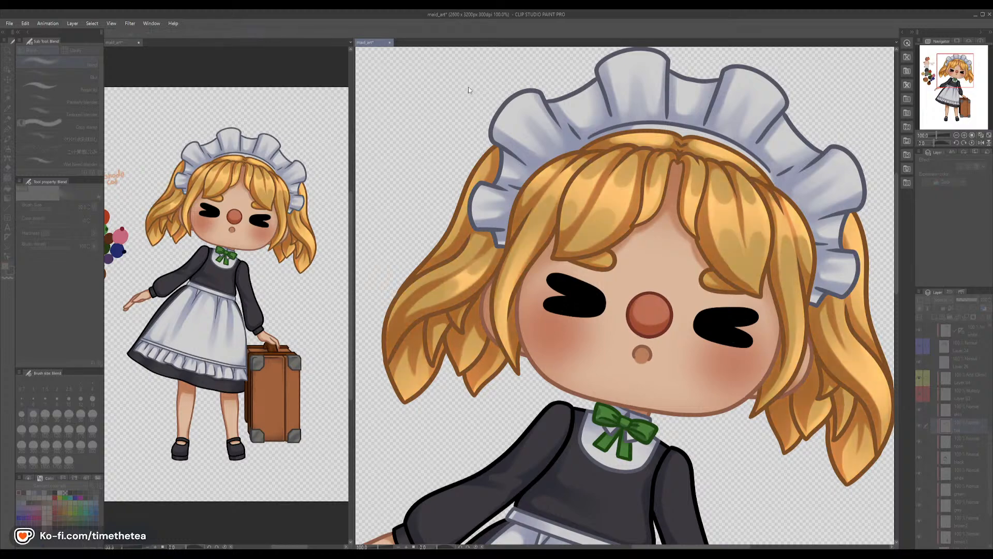
left_click(468, 86)
left_click(477, 78)
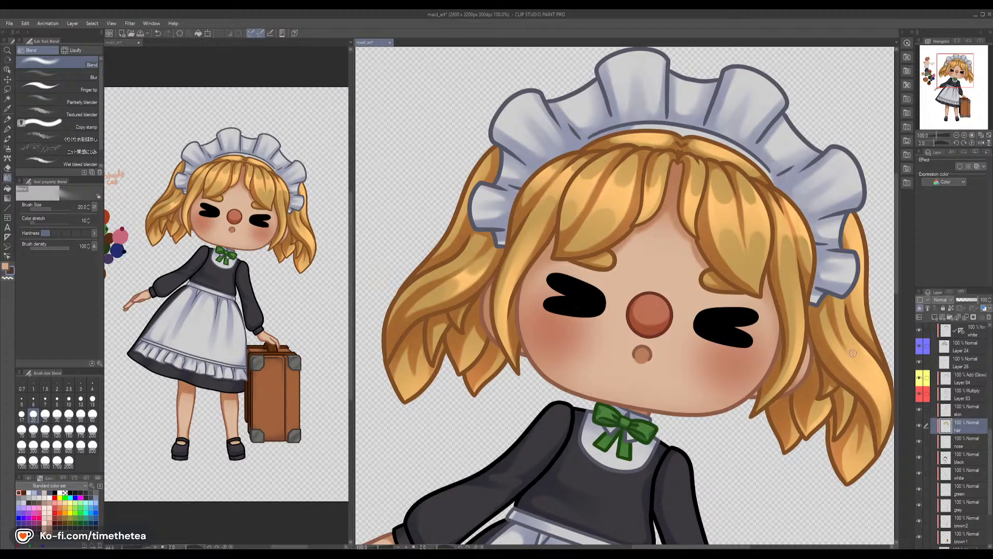
Make the Add (Glow) layer active and load the skin layer's area as the selection
left_click(954, 426, "ctrl")
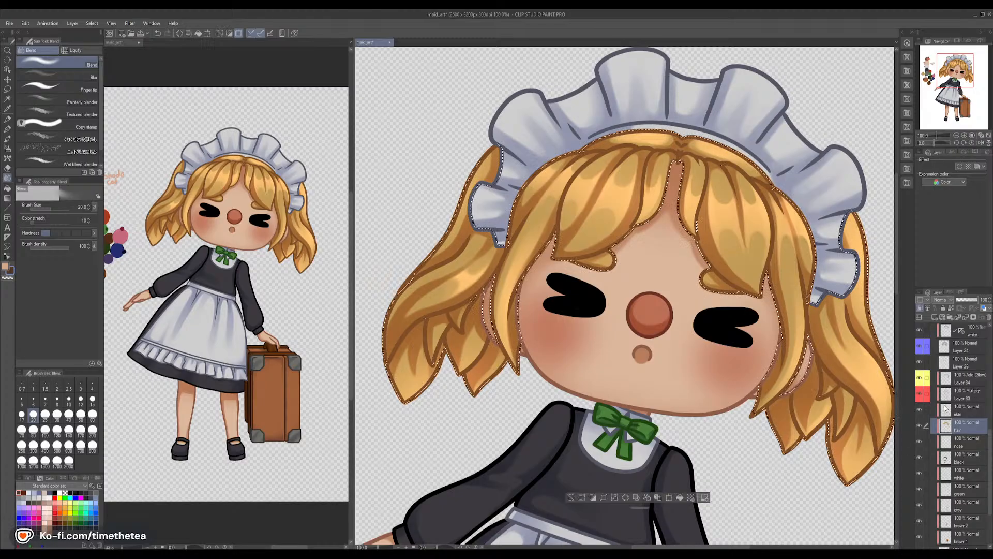
left_click(946, 378)
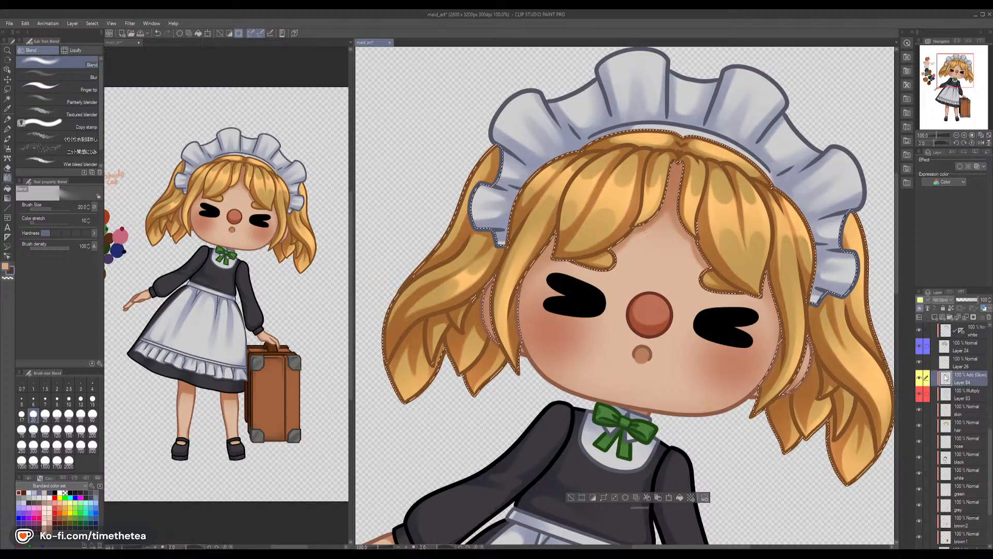
left_click(7, 149)
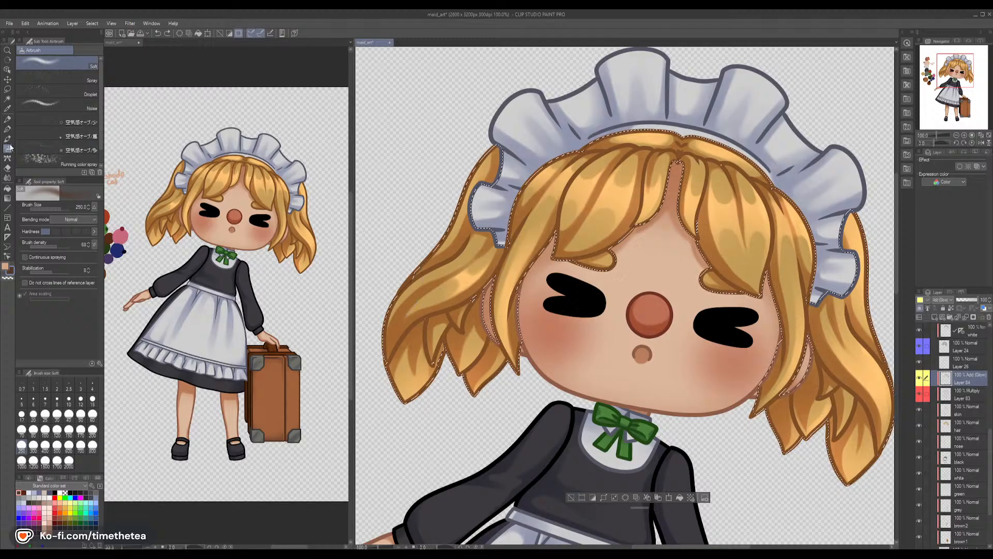
left_click(7, 140)
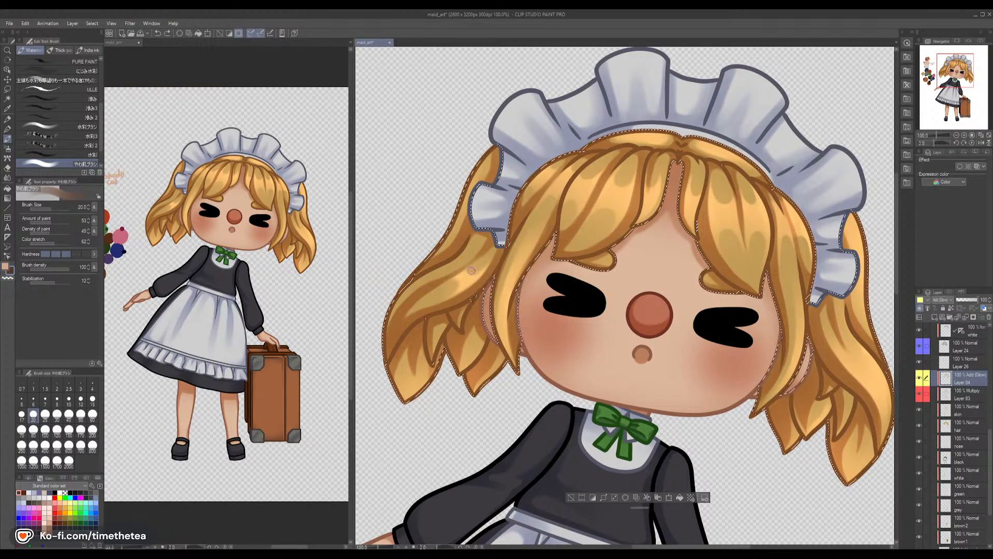
left_click_drag(648, 400, 639, 287)
left_click(949, 413, "ctrl")
left_click_drag(661, 230, 641, 323)
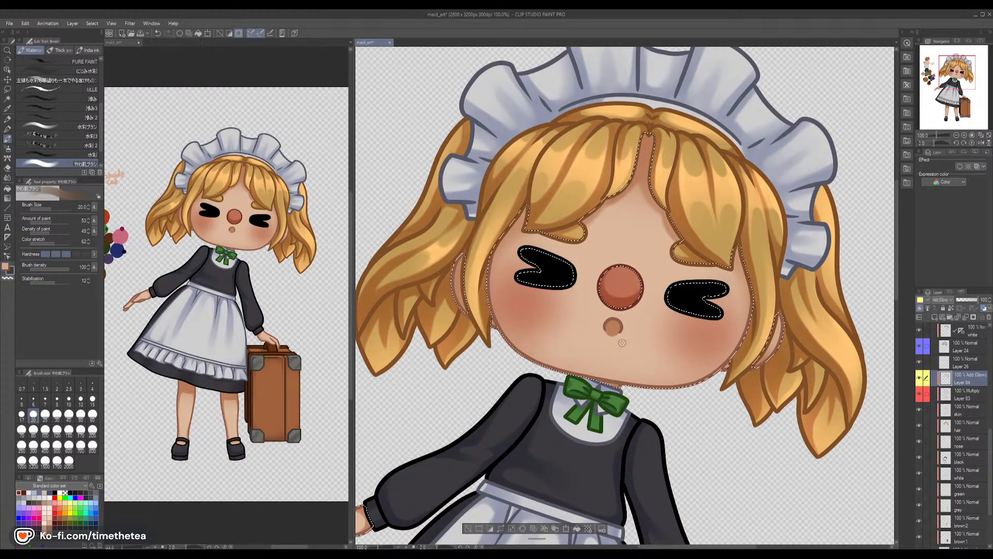
Airbrush a soft glow over the face with the Soft airbrush at size 400 inside the skin selection
left_click(59, 436)
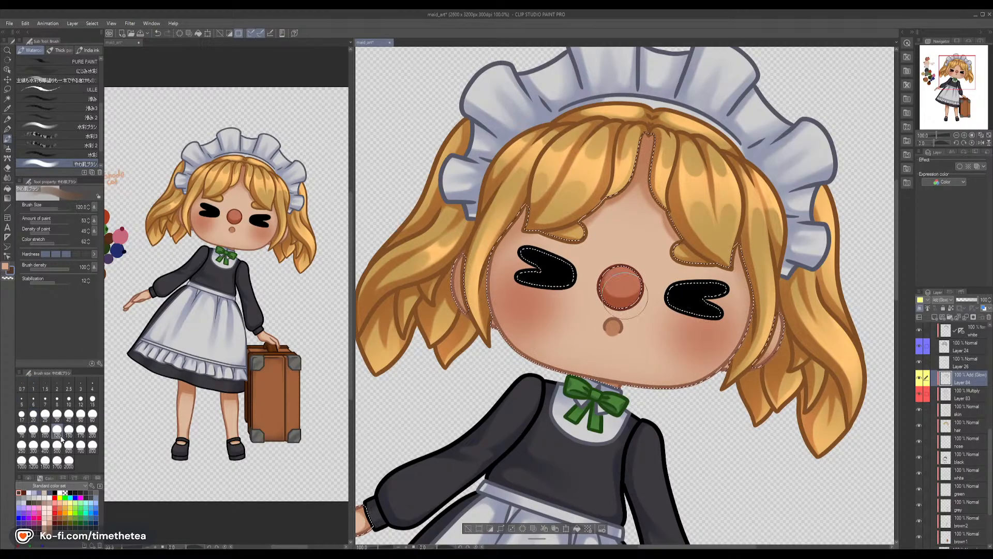
left_click(57, 414)
left_click(8, 149)
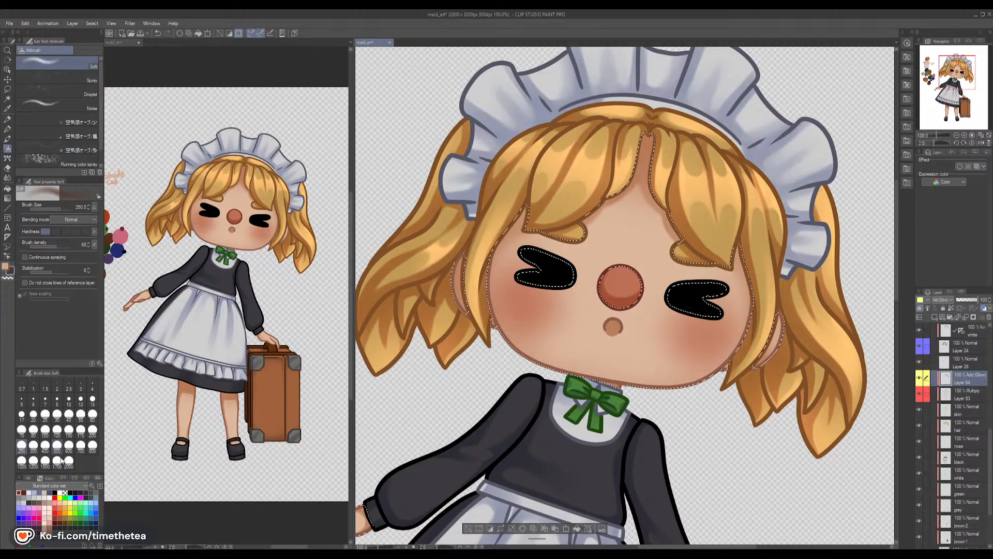
left_click(45, 446)
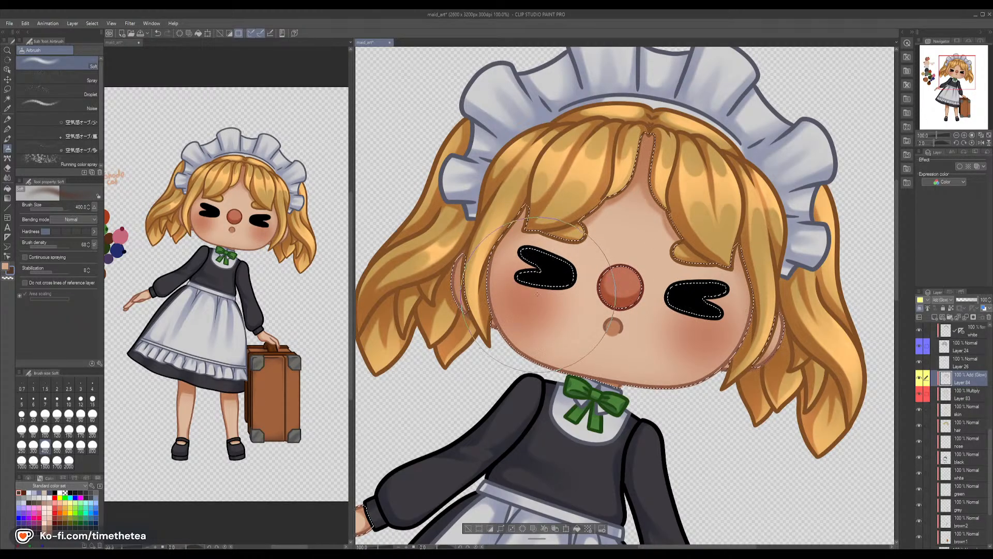
left_click_drag(685, 325, 653, 322)
left_click_drag(628, 220, 628, 250)
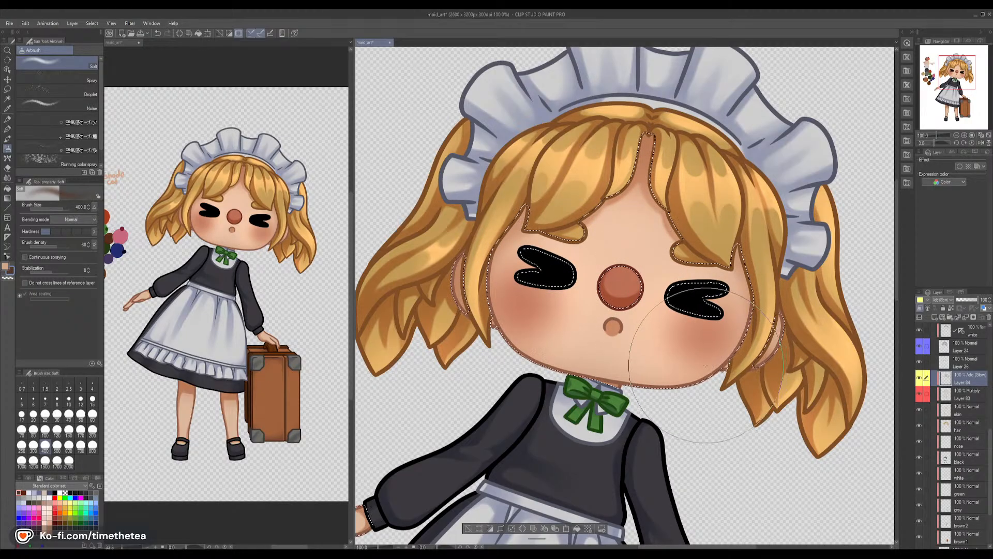
Airbrush a soft glow over the hands and legs inside the skin selection, touch up the skin, and clear the selection
left_click_drag(633, 390, 664, 164)
left_click_drag(446, 313, 590, 293)
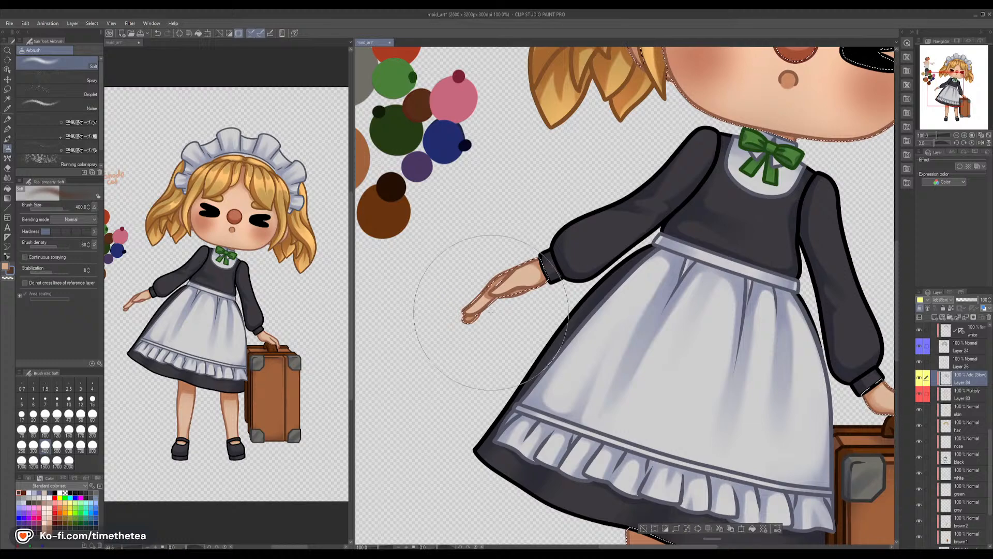
left_click_drag(684, 352, 591, 180)
left_click_drag(593, 372, 580, 197)
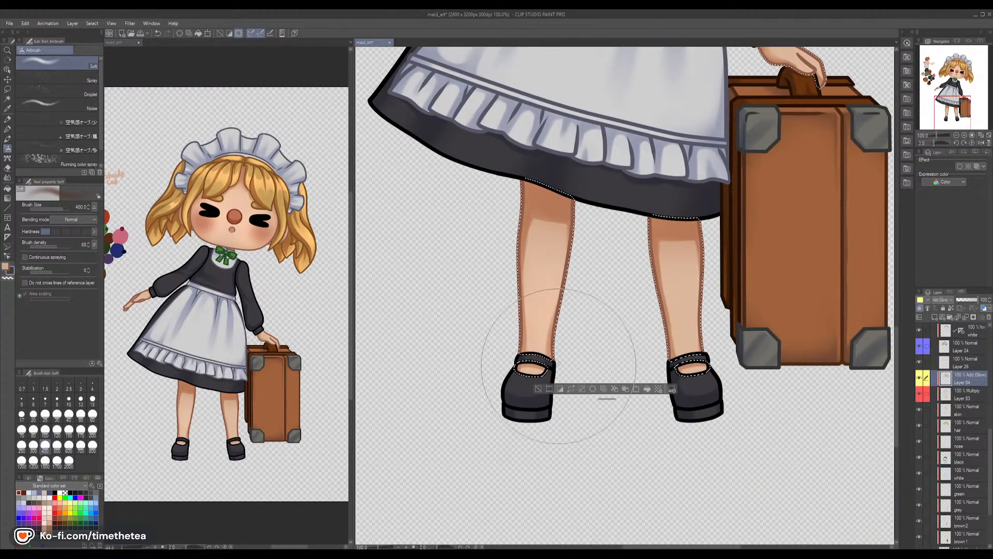
left_click_drag(694, 361, 689, 346)
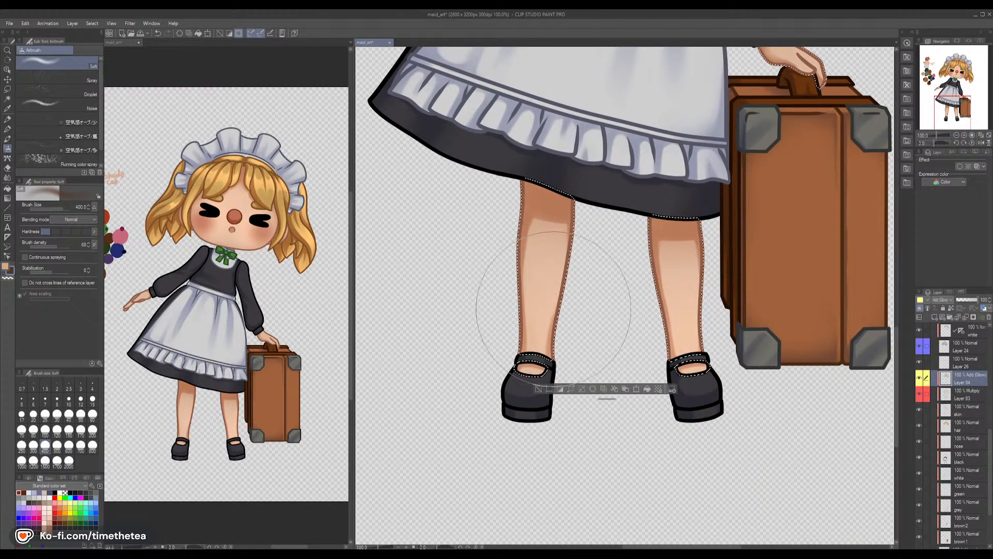
mouse_move(613, 233)
left_mouse_down()
mouse_move(584, 382)
mouse_move(546, 492)
left_mouse_up()
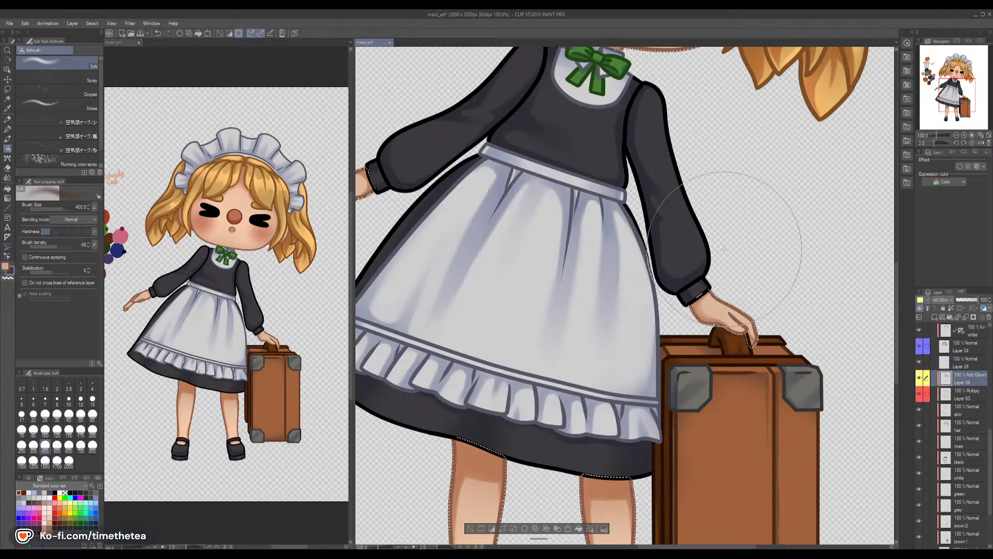
left_click_drag(664, 191, 741, 361)
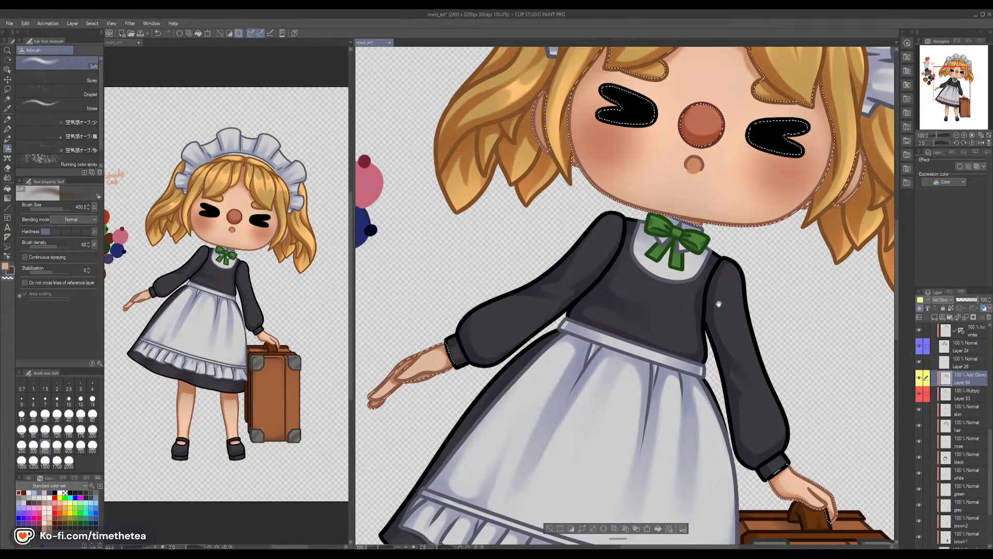
left_click_drag(719, 304, 594, 358)
mouse_move(543, 409)
left_mouse_down()
mouse_move(546, 386)
mouse_move(745, 229)
left_mouse_up()
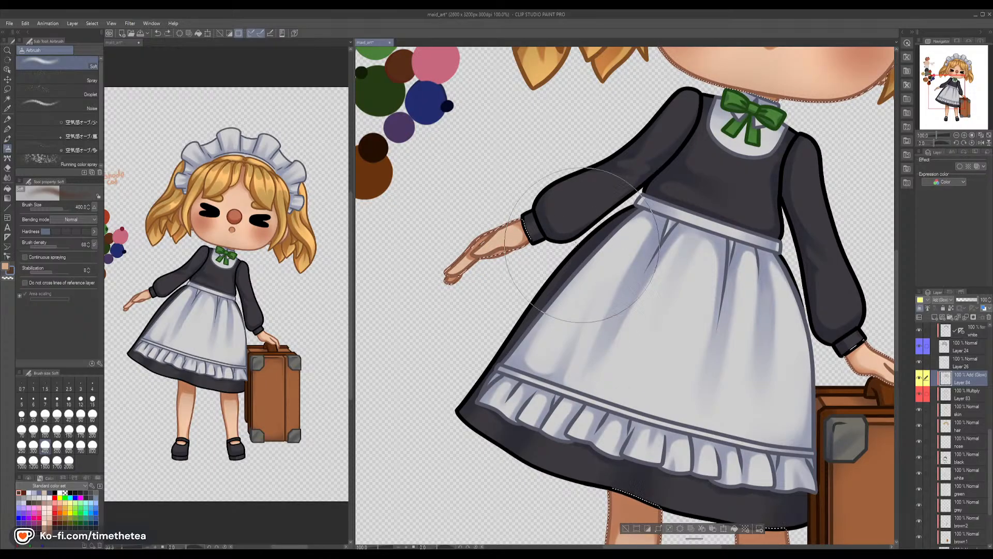
left_click_drag(668, 150, 511, 429)
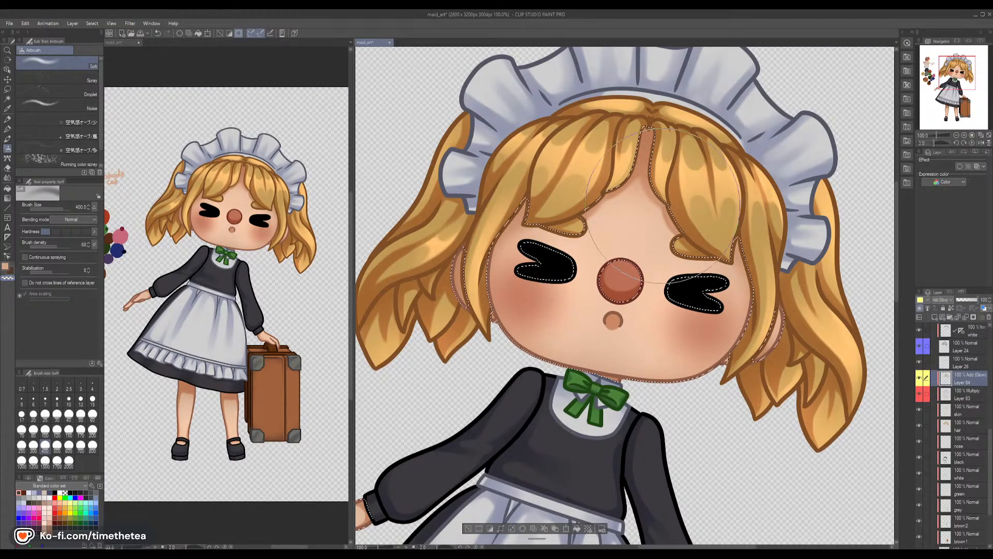
key("ctrl+d")
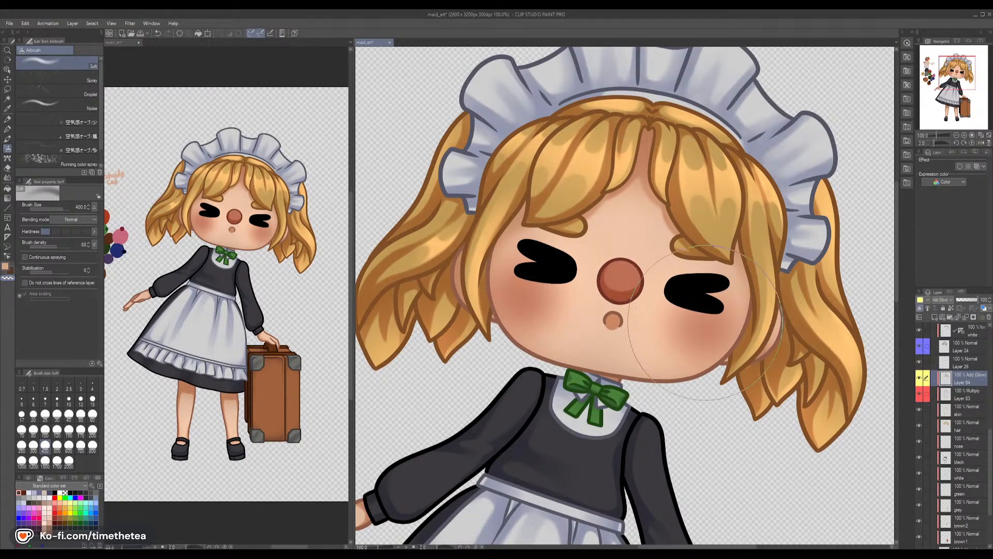
Load the nose layer's area as the selection while keeping the Add (Glow) layer active
scroll(632, 391, "down", 1)
left_click_drag(632, 392, 673, 273)
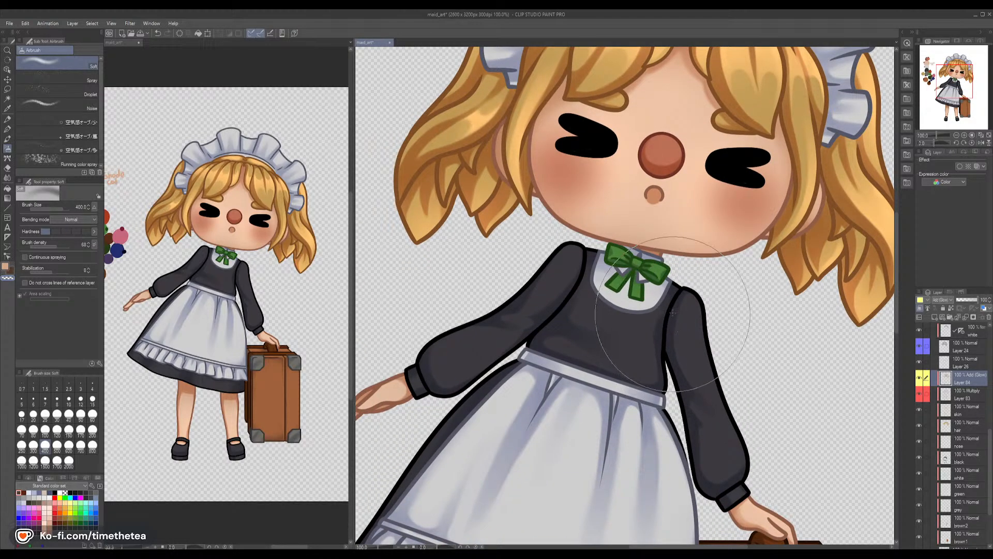
scroll(954, 468, "down", 2)
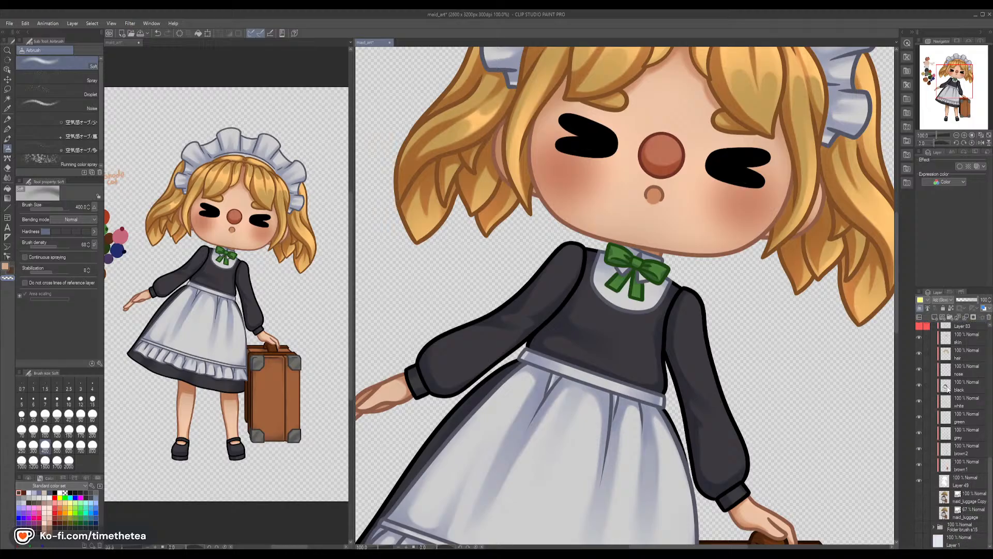
left_click(947, 369, "ctrl")
left_click_drag(744, 259, 639, 368)
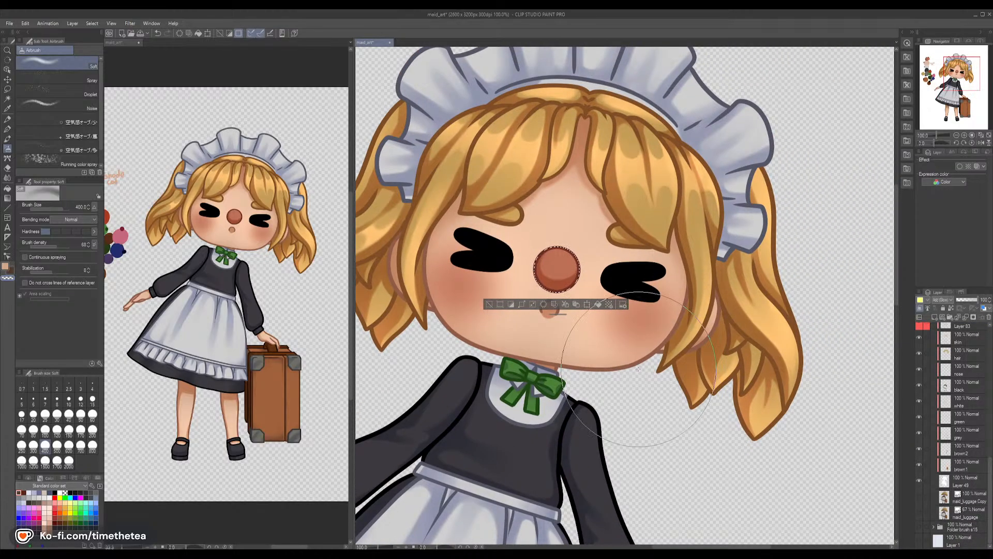
Paint a small highlight on the nose with the watercolour brush at size 30, using the pale skin glow colour
left_click(57, 416)
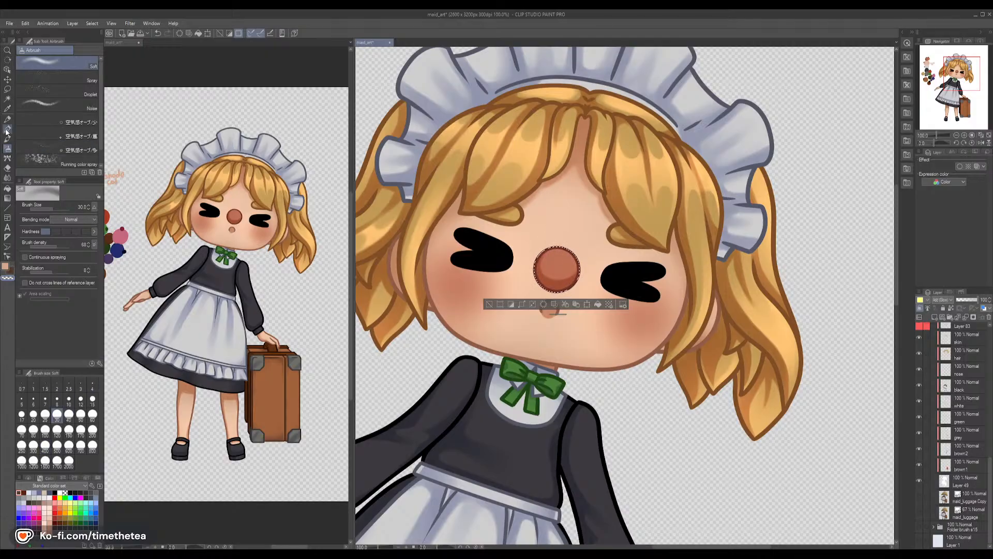
key("b")
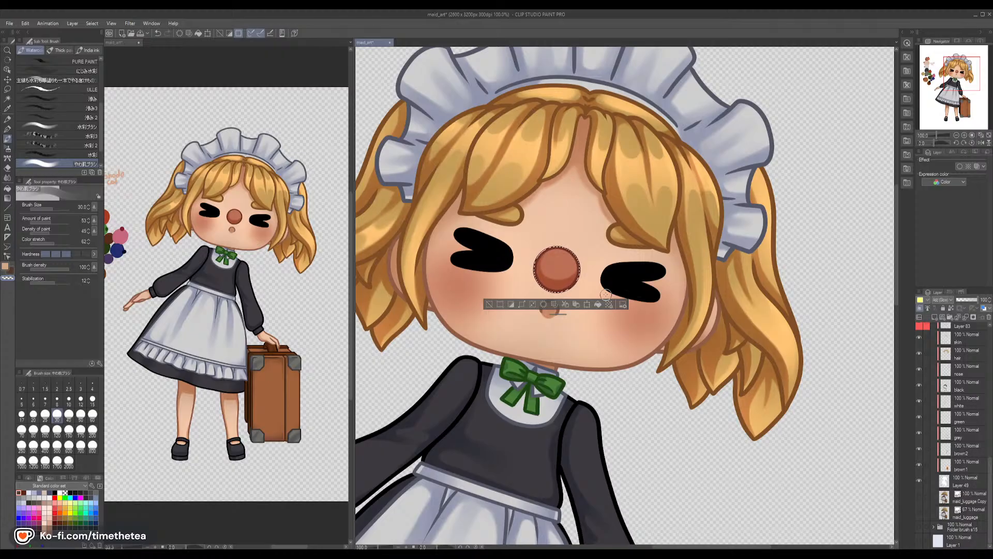
left_click(587, 268, "alt")
left_click(586, 270, "alt")
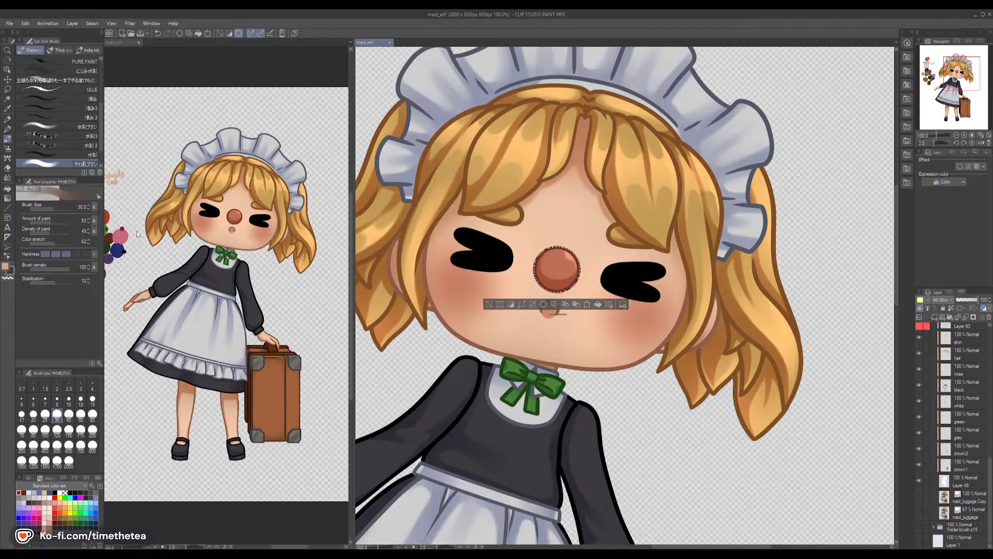
Soften the nose lighting with the Soft airbrush at size 120 and clear the nose selection
left_click(7, 149)
left_click(57, 429)
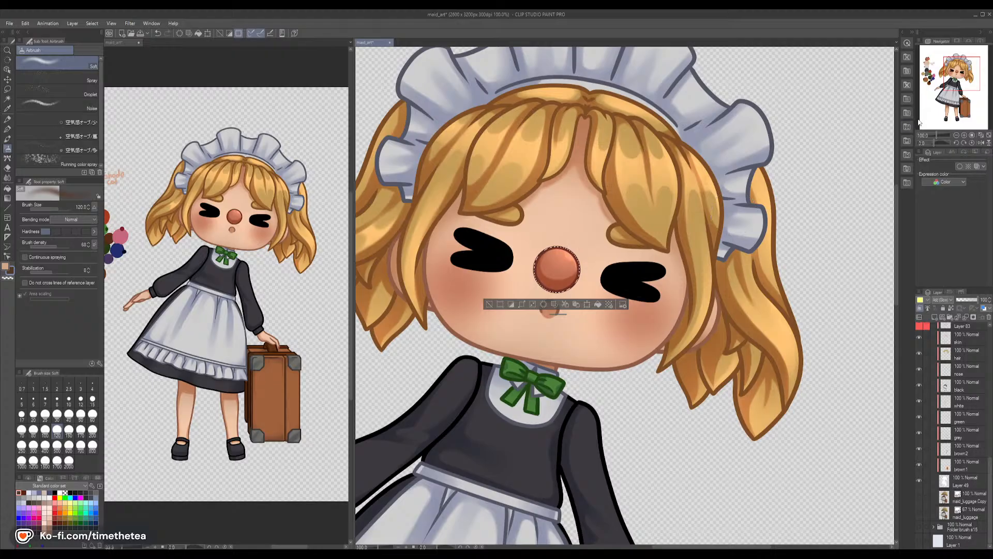
left_click(956, 136)
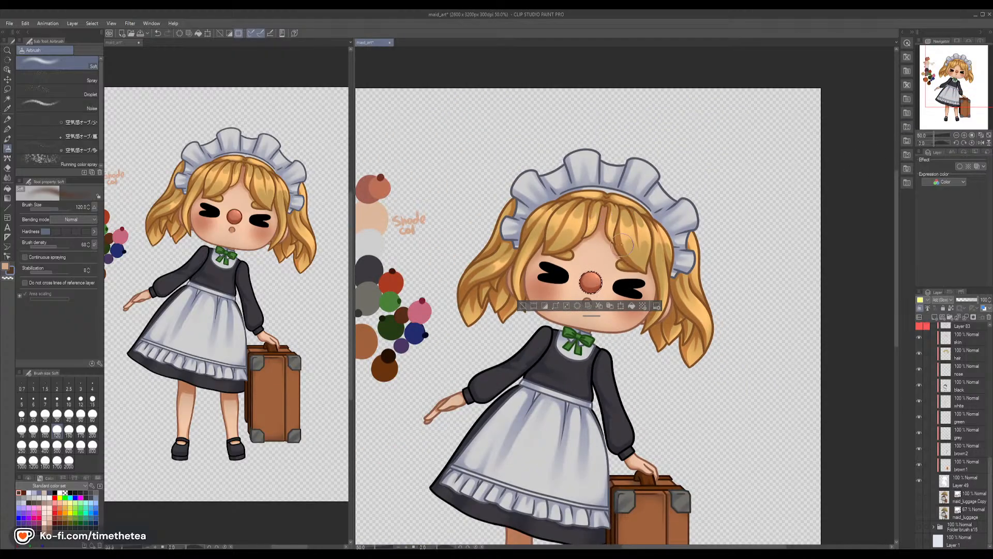
key("ctrl+d")
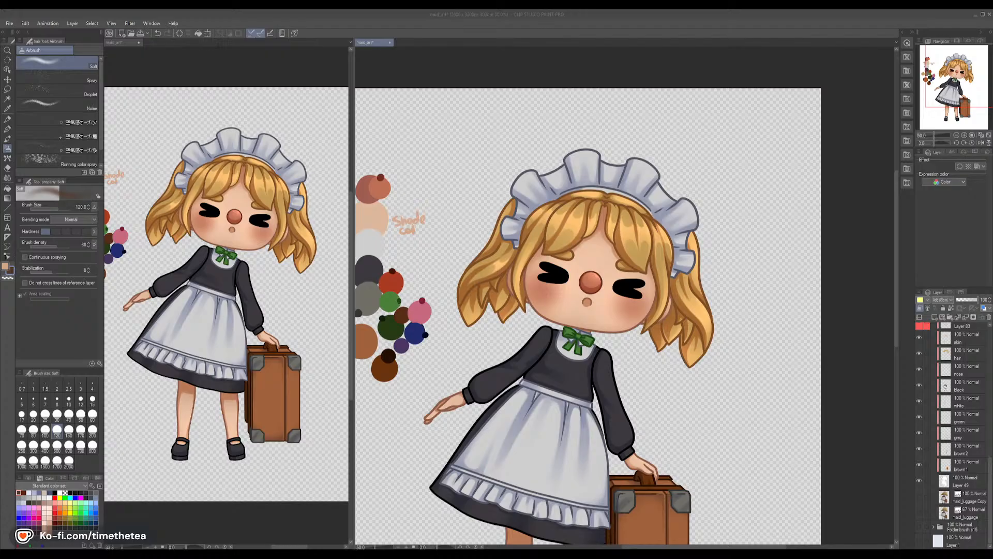
Open the reference image card_front_glasses.png to compare its lighting, and close it again
key("Return")
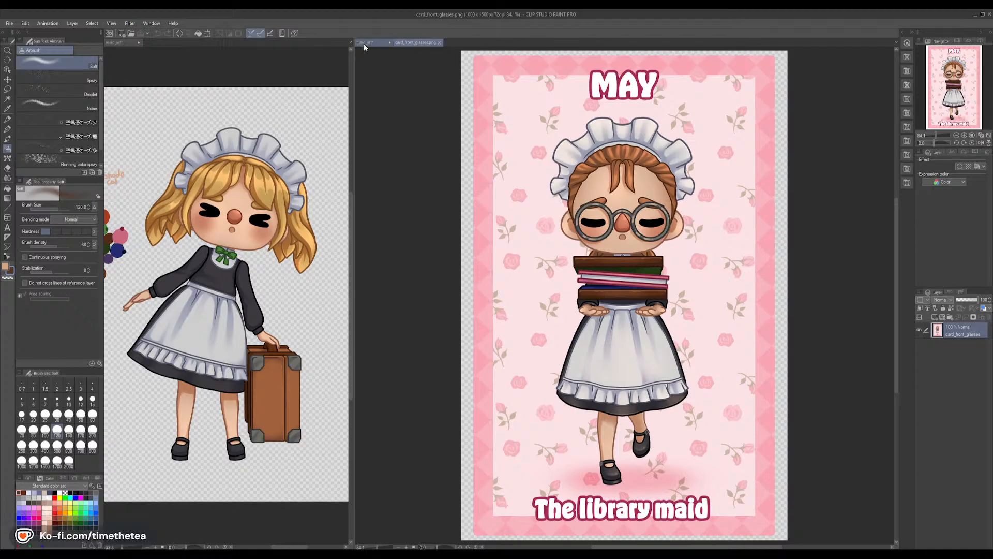
left_click(439, 42)
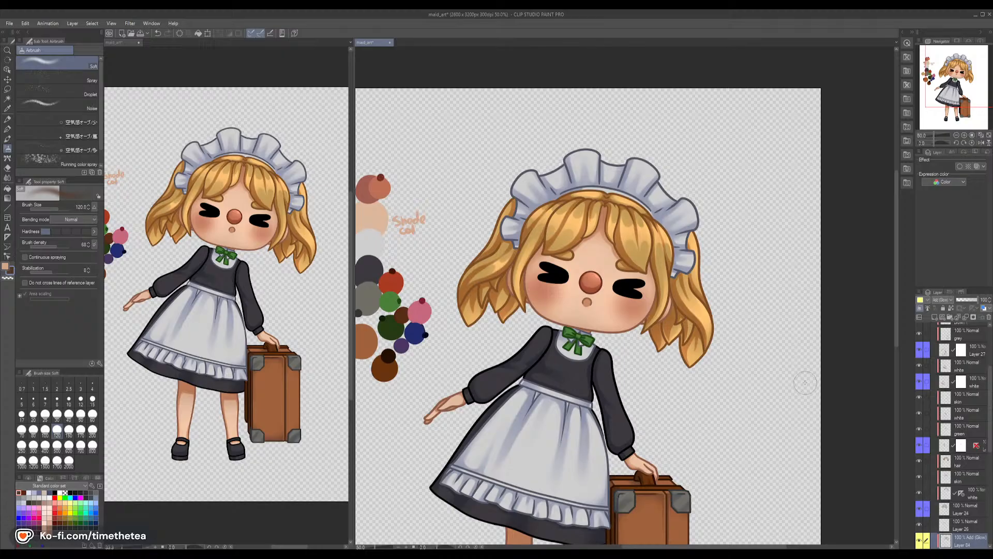
Load the white layer's area, covering the headdress, collar and apron, as the selection
scroll(935, 465, "down", 10)
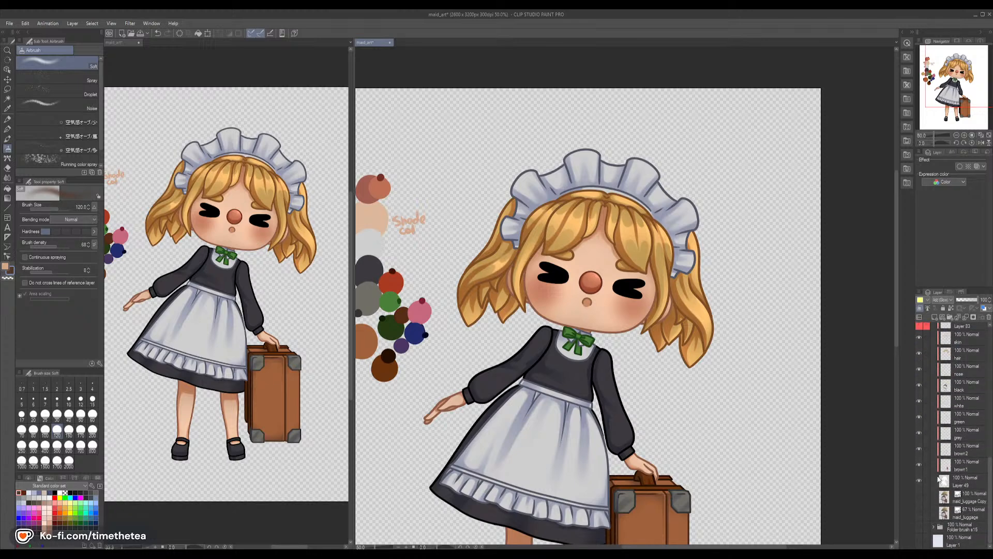
scroll(957, 483, "up", 3)
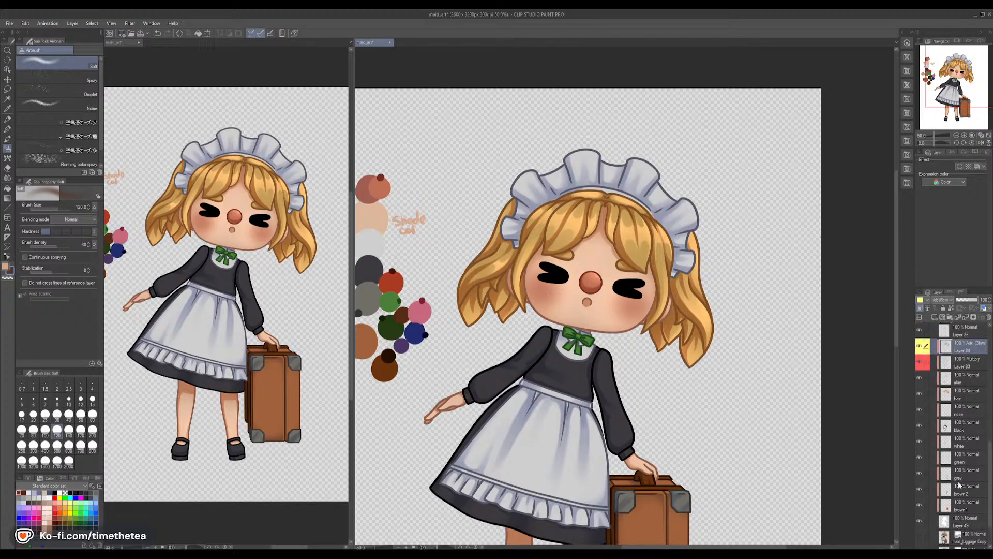
scroll(958, 485, "up", 1)
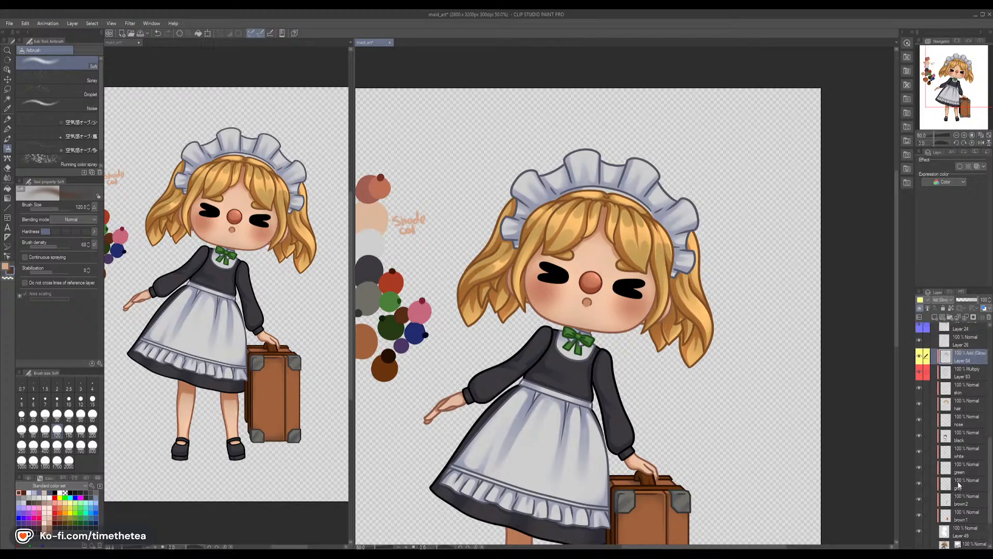
left_click(946, 452, "ctrl")
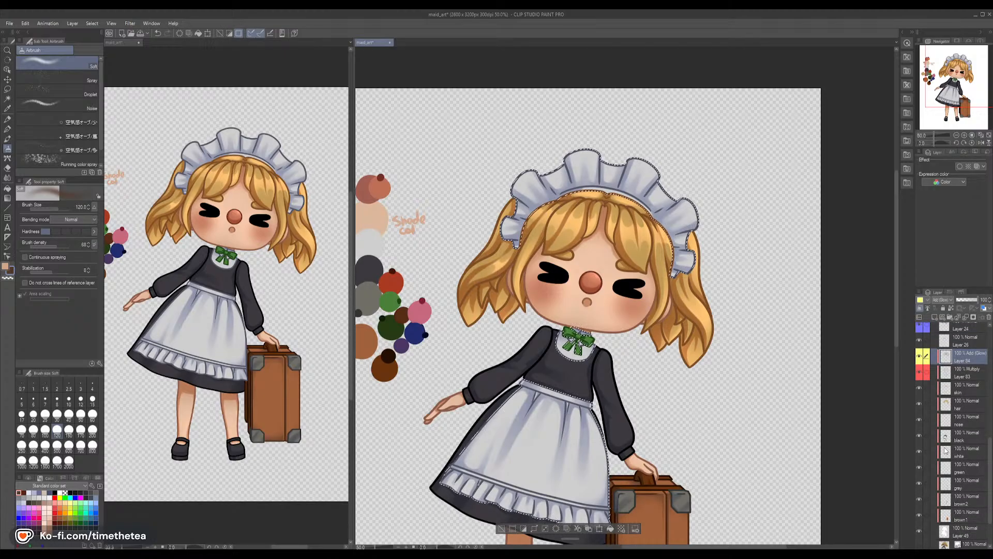
Paint glow highlights on the headdress ruffles inside the white selection with the watercolour brush at size 120
left_click(8, 139)
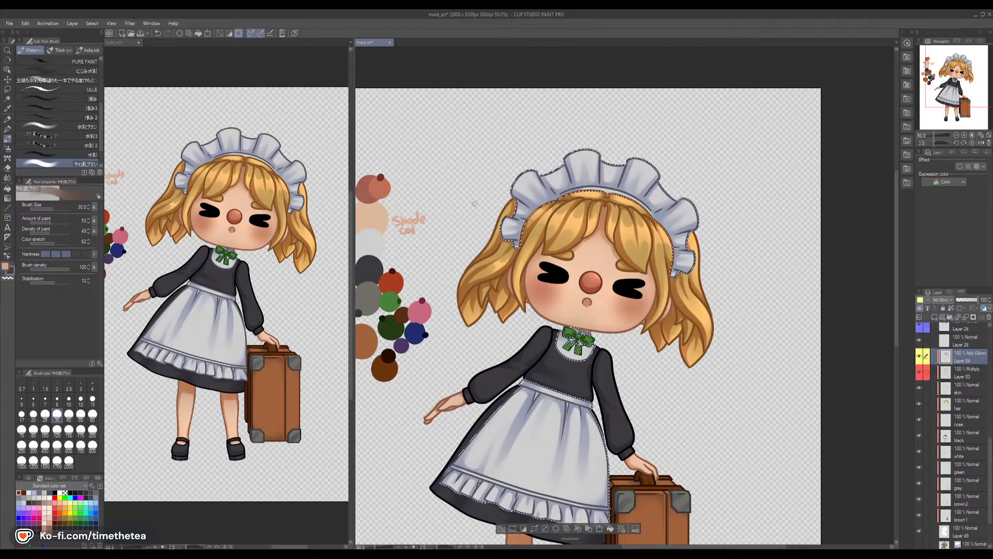
left_click(56, 430)
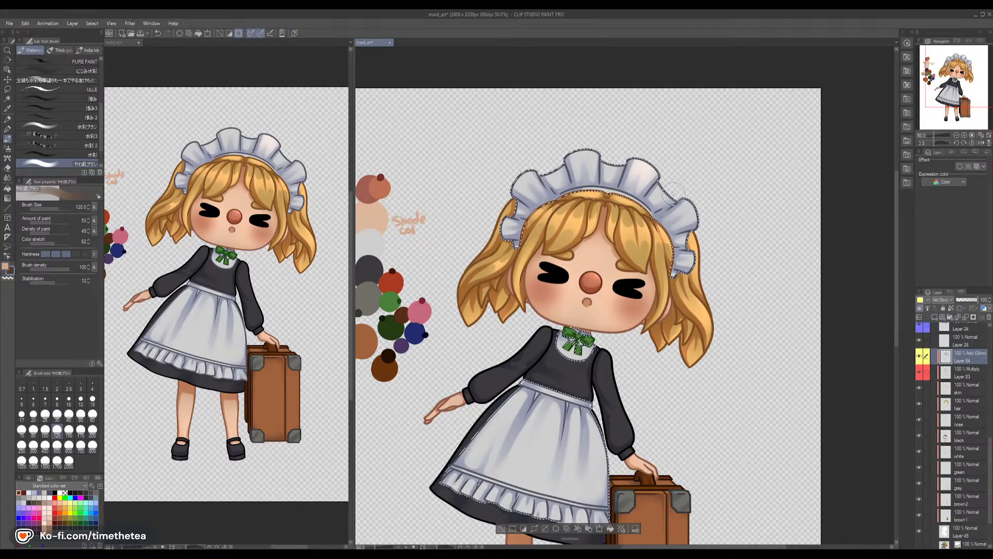
left_click_drag(686, 211, 670, 232)
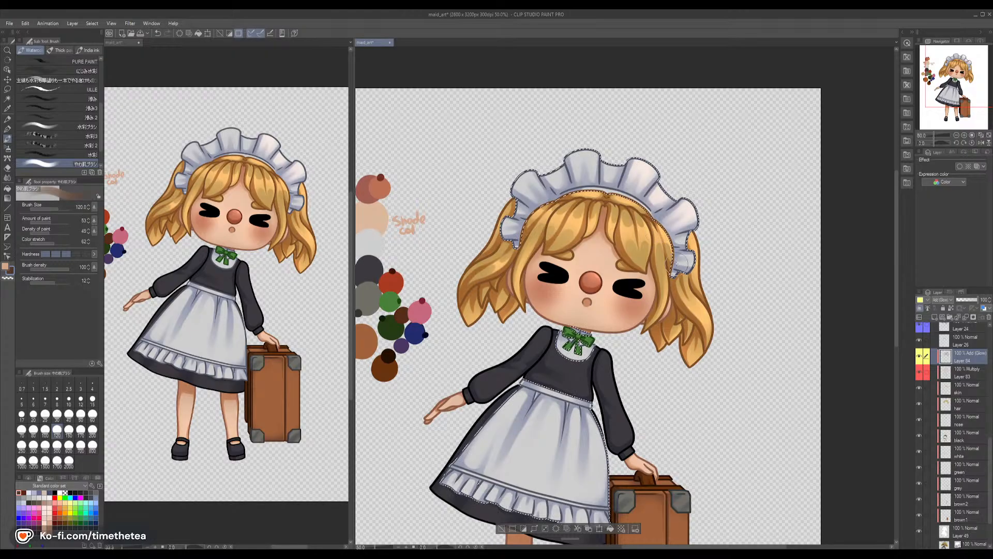
mouse_move(700, 261)
left_mouse_down()
mouse_move(684, 260)
mouse_move(679, 245)
left_mouse_up()
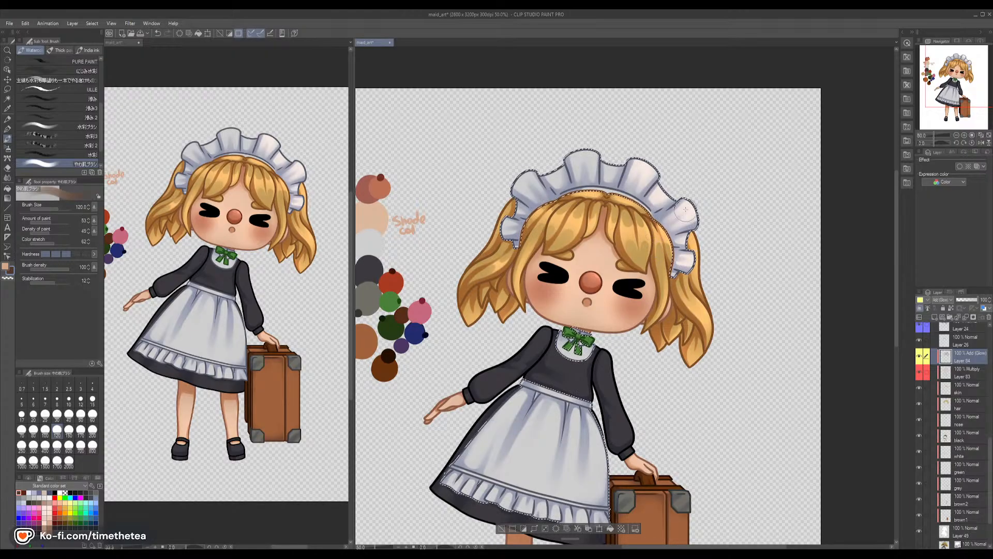
mouse_move(608, 162)
left_mouse_down()
mouse_move(612, 175)
mouse_move(580, 168)
mouse_move(591, 181)
left_mouse_up()
left_click_drag(519, 177, 534, 191)
mouse_move(504, 222)
left_mouse_down()
mouse_move(514, 234)
mouse_move(526, 216)
left_mouse_up()
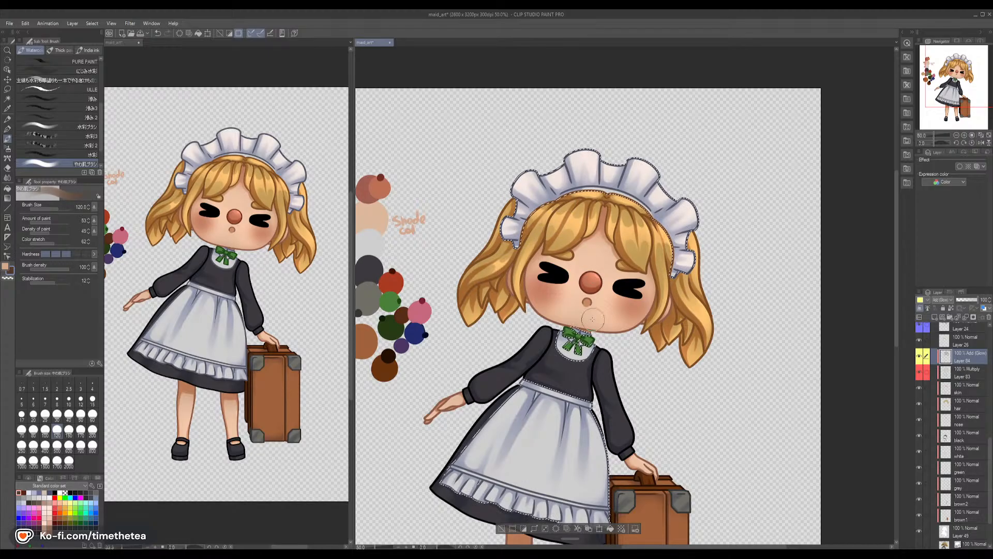
Refine the headdress ruffle highlights with the watercolour brush at size 80, alternating with transparent colour to trim the glow
left_click_drag(598, 365, 582, 234)
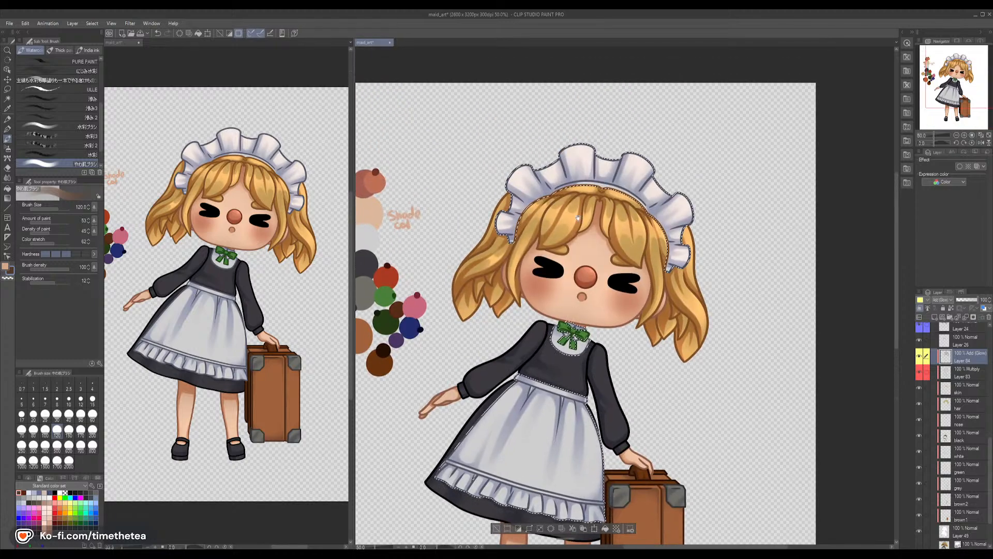
left_click(7, 177)
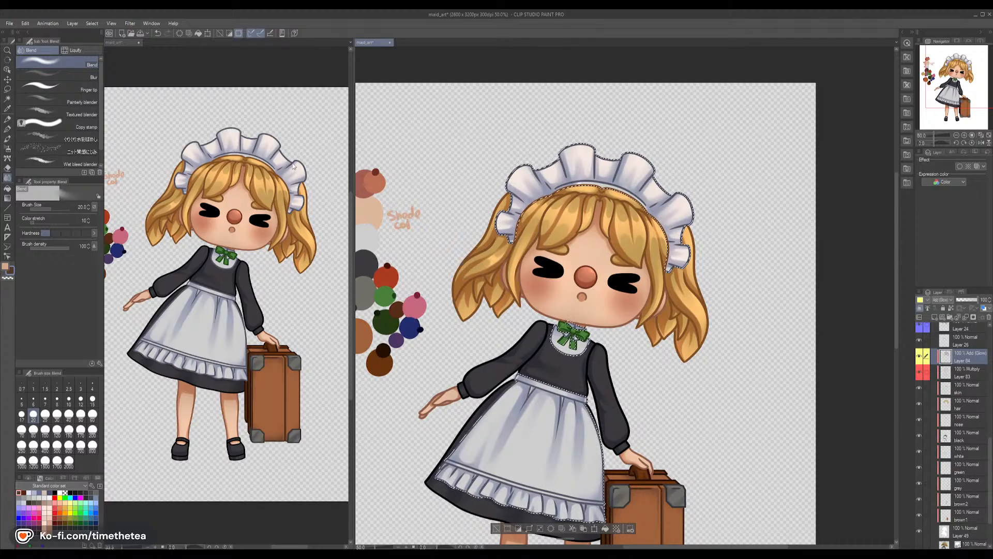
left_click(7, 139)
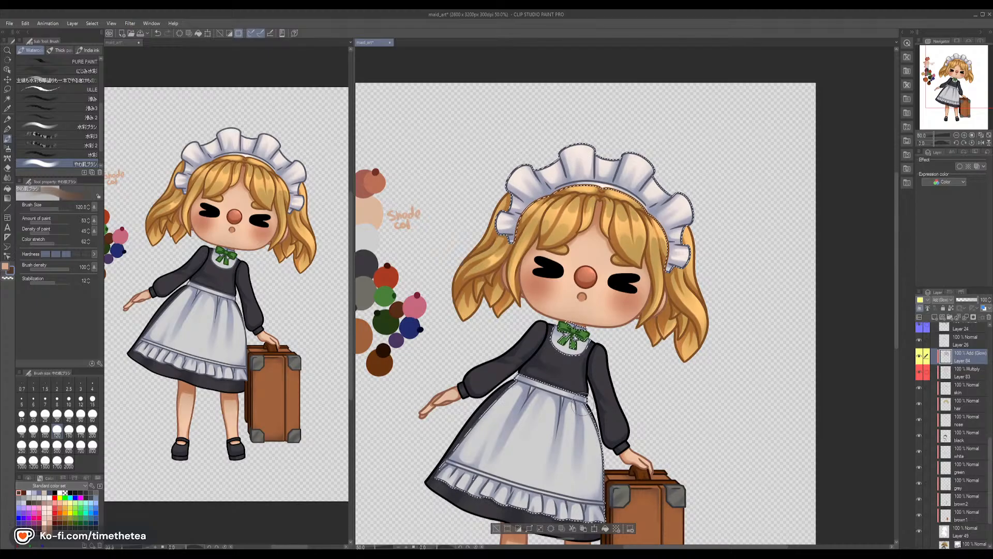
left_click(69, 413)
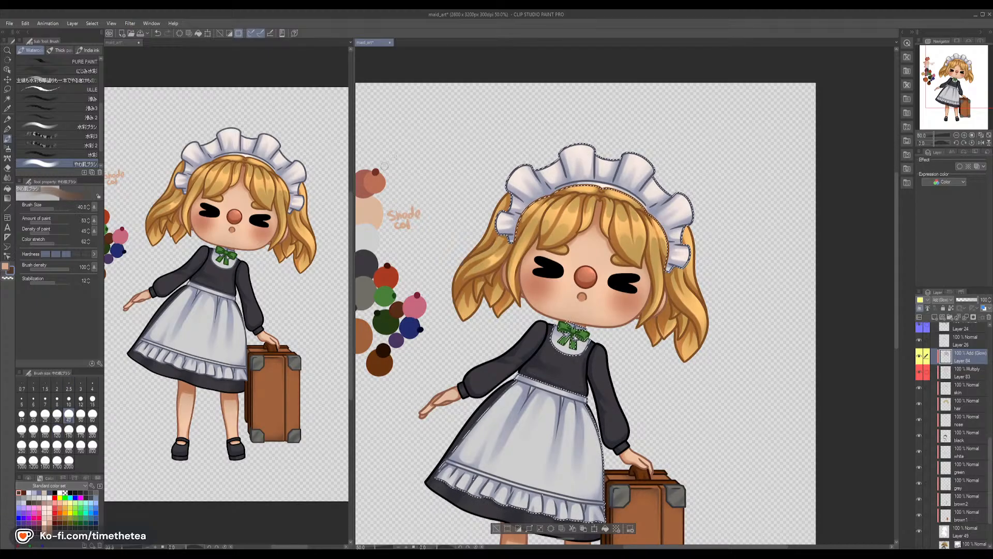
left_click(33, 429)
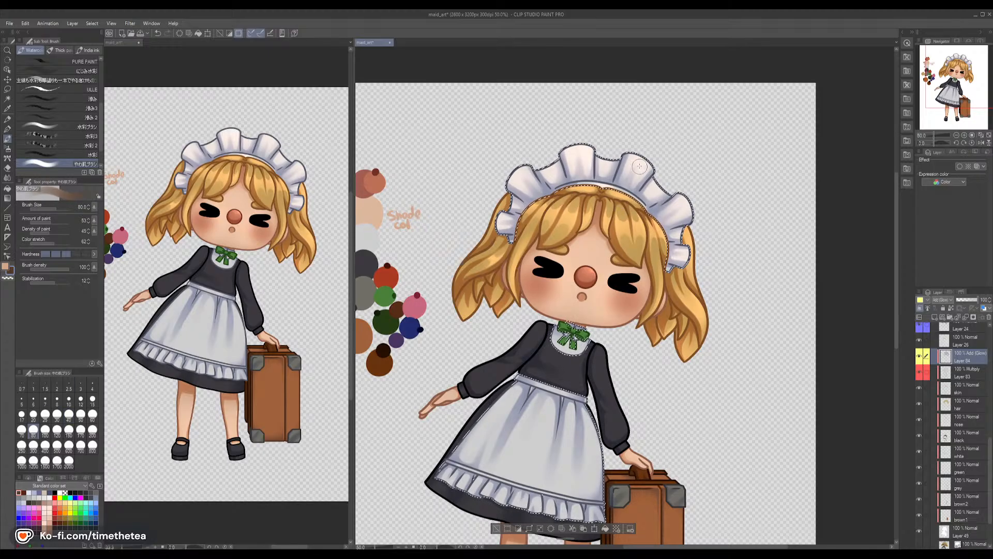
key("c")
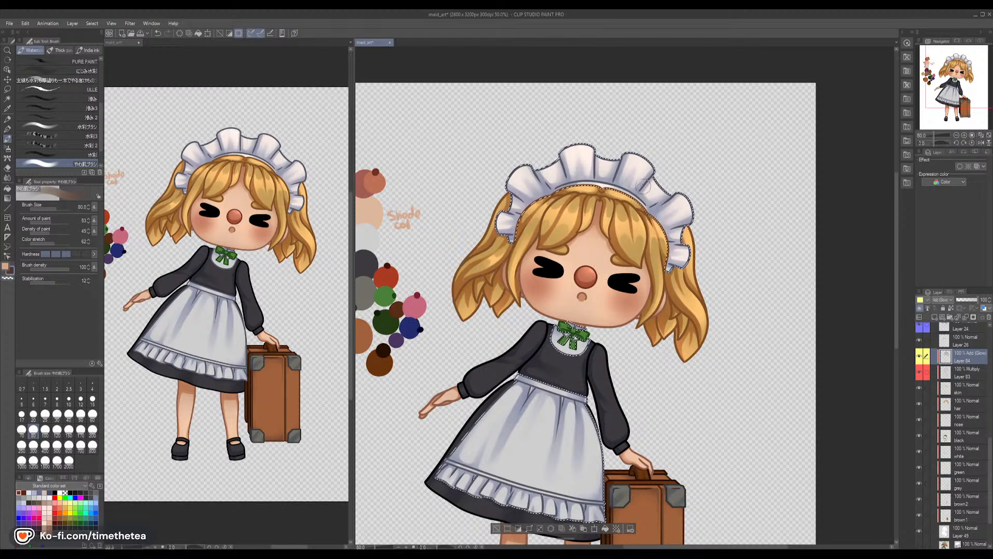
key("c")
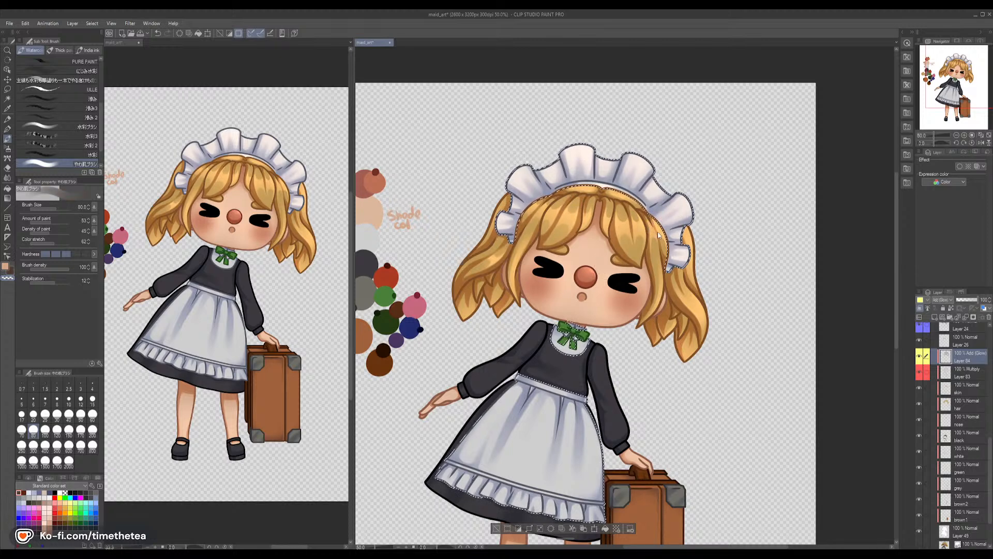
key("c")
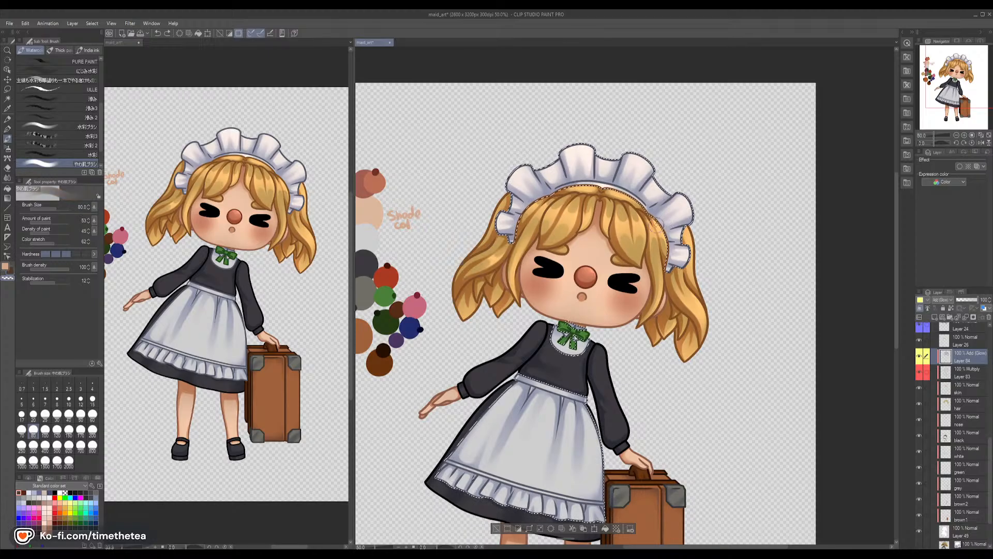
key("c")
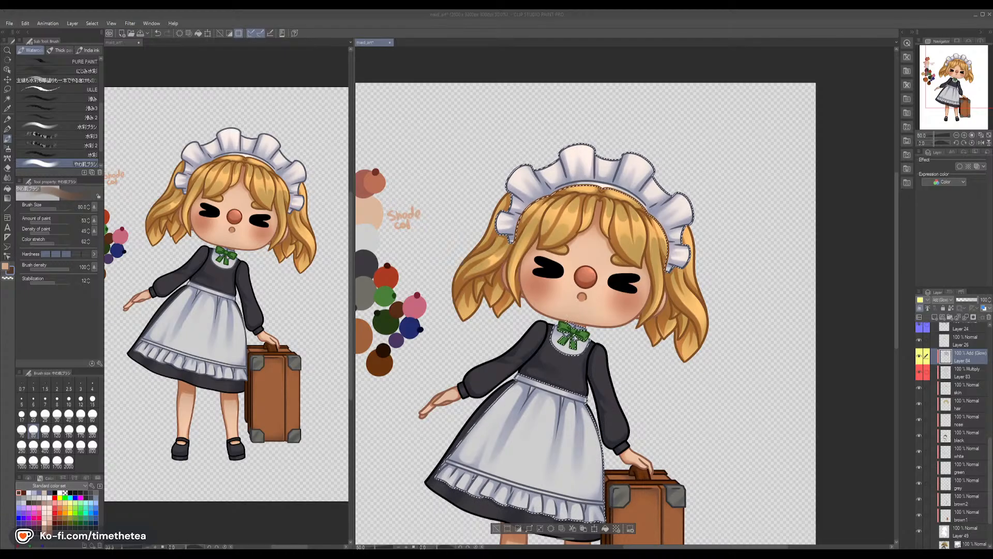
left_click(621, 326)
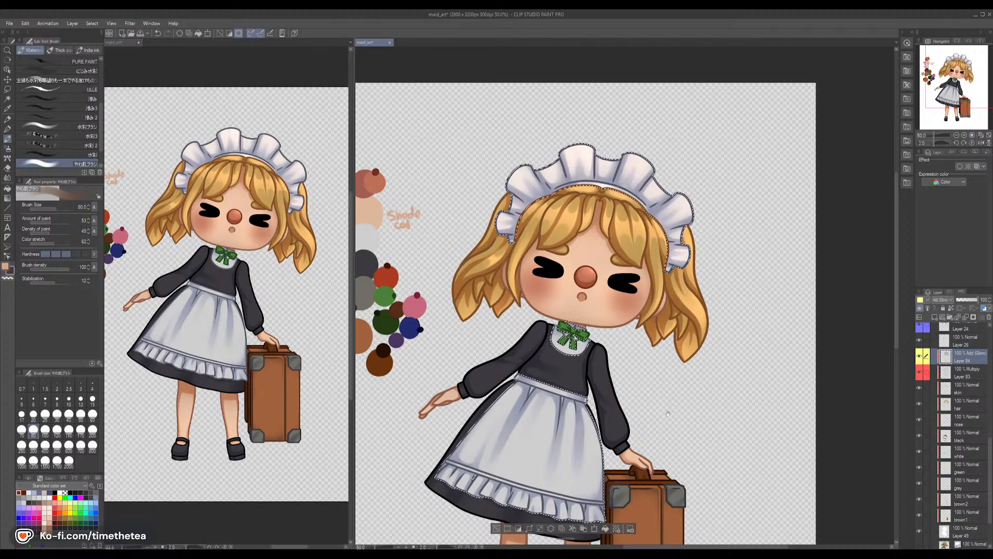
Brighten the white collar with the Soft airbrush at size 300 inside the white selection
left_click_drag(645, 377, 635, 304)
left_click(7, 150)
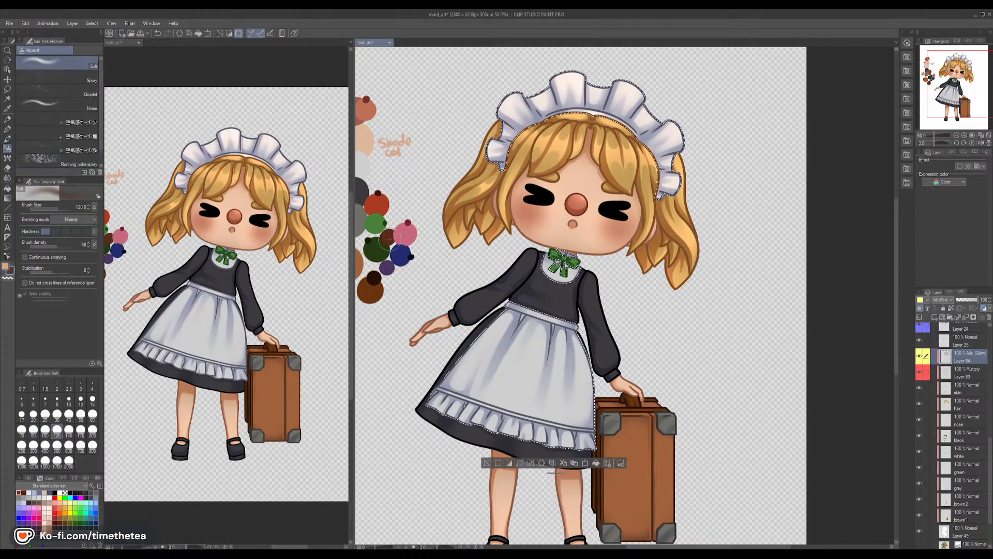
left_click(33, 445)
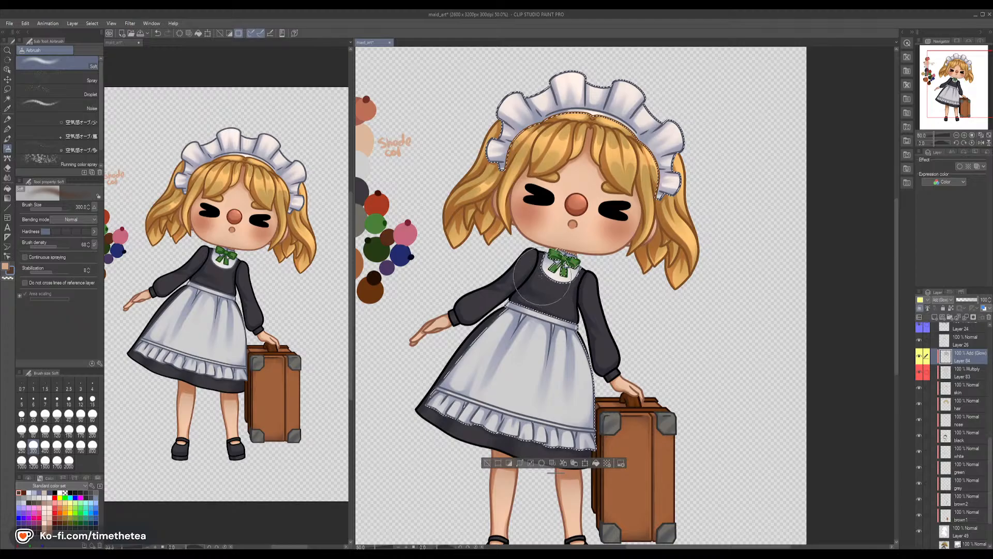
Paint glow highlights on the ruffles along the apron's hem with the watercolour brush at size 80
left_click_drag(531, 371, 565, 243)
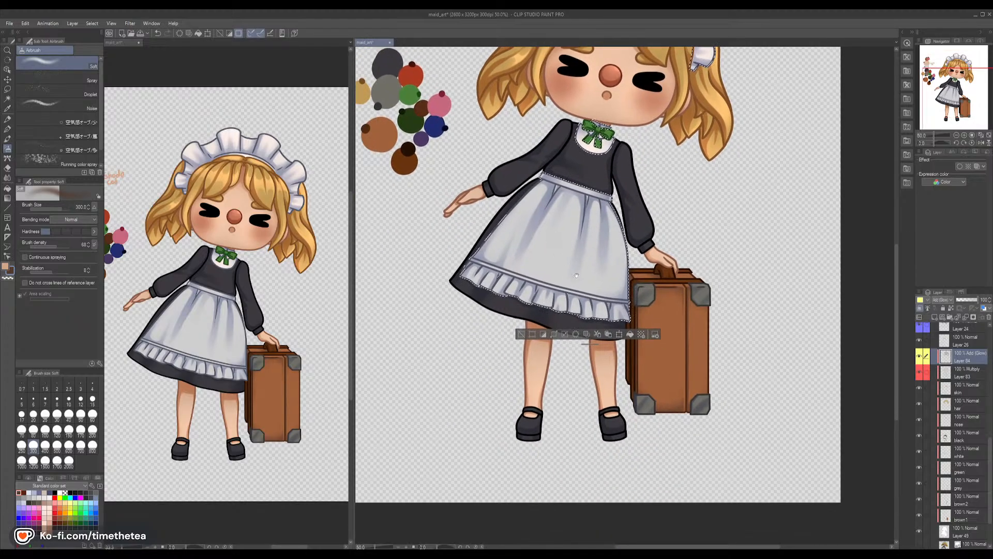
left_click(8, 139)
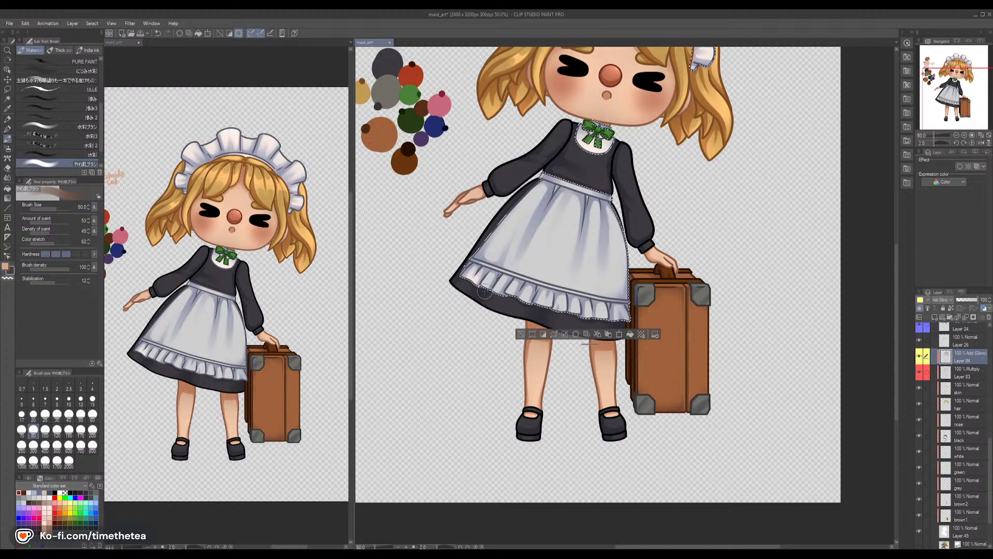
mouse_move(514, 274)
left_mouse_down()
mouse_move(523, 308)
mouse_move(534, 289)
mouse_move(542, 309)
left_mouse_up()
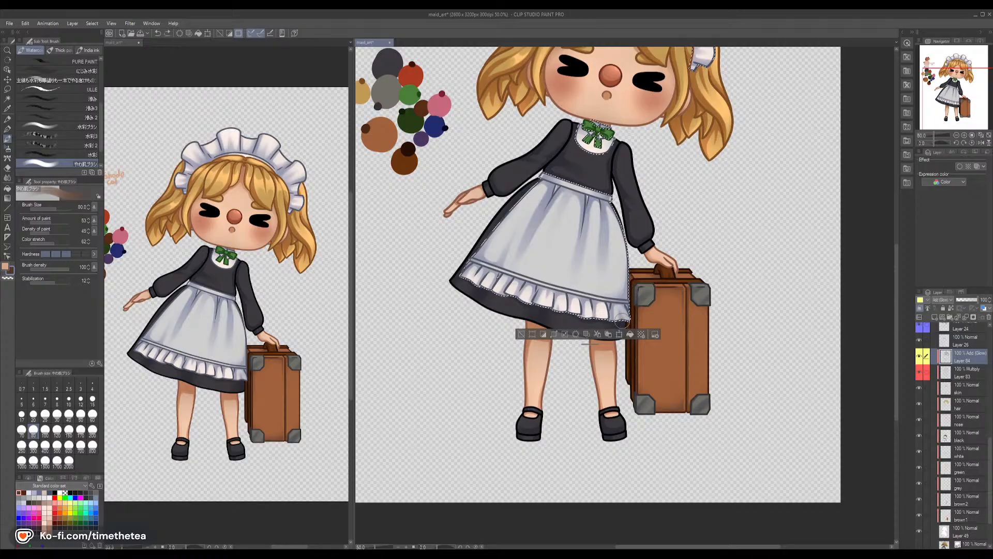
Paint broad glow highlights between the folds of the apron with the watercolour brush at size 150, undoing unwanted strokes
left_click_drag(599, 240, 605, 284)
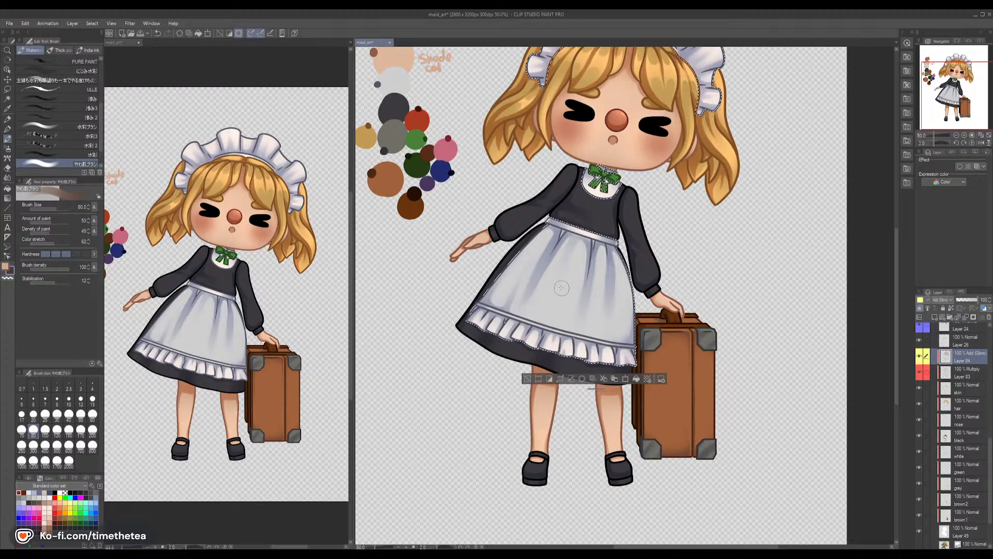
left_click(71, 428)
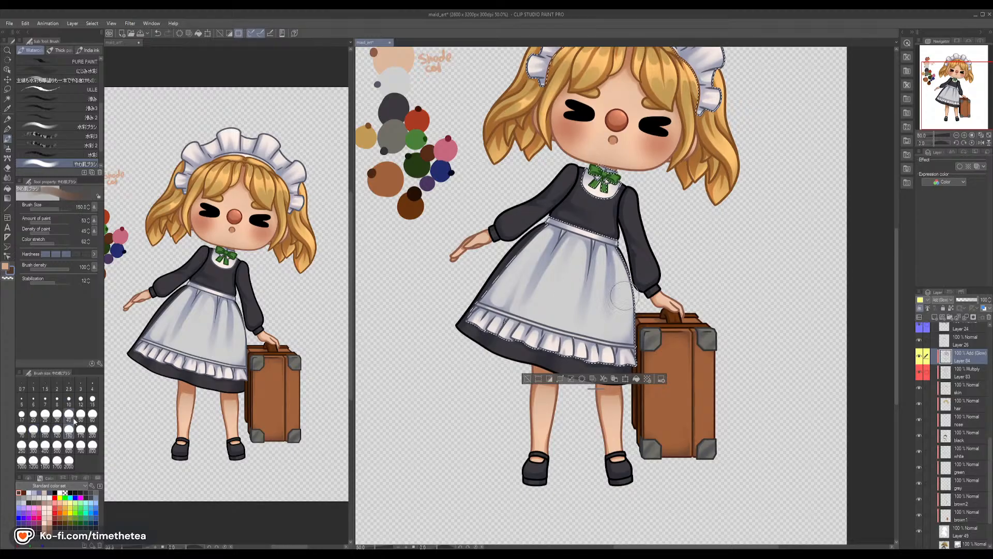
mouse_move(539, 241)
left_mouse_down()
mouse_move(519, 303)
mouse_move(564, 220)
mouse_move(536, 313)
mouse_move(564, 262)
mouse_move(580, 266)
mouse_move(562, 324)
mouse_move(579, 257)
mouse_move(588, 266)
mouse_move(577, 353)
mouse_move(588, 265)
mouse_move(575, 277)
mouse_move(577, 259)
mouse_move(562, 322)
mouse_move(541, 293)
mouse_move(557, 258)
mouse_move(531, 315)
mouse_move(565, 294)
mouse_move(608, 305)
mouse_move(597, 268)
mouse_move(587, 328)
mouse_move(621, 290)
left_mouse_up()
key("ctrl+z")
key("ctrl+z")
left_click_drag(620, 334, 623, 282)
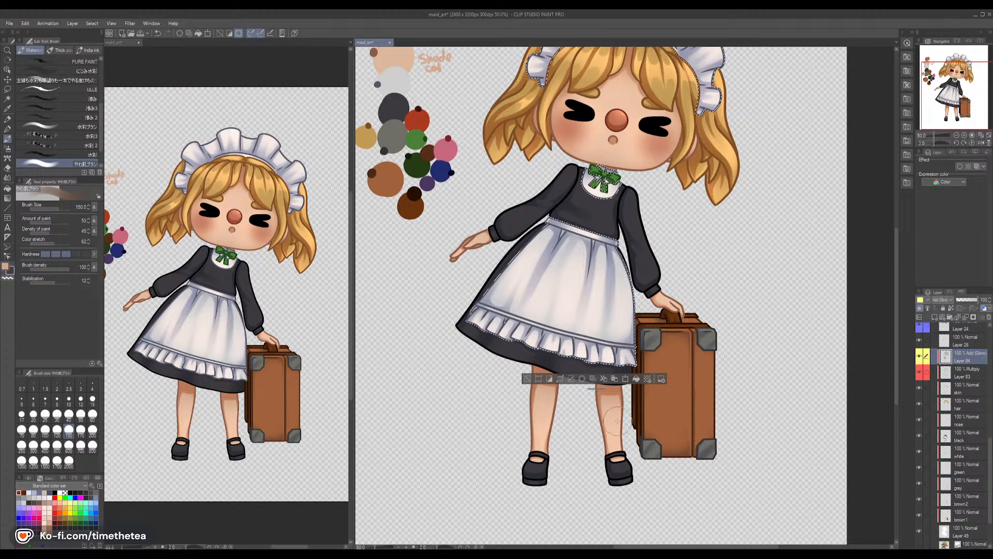
Smooth the apron's fold highlights with the Blend tool at size 100
left_click(7, 177)
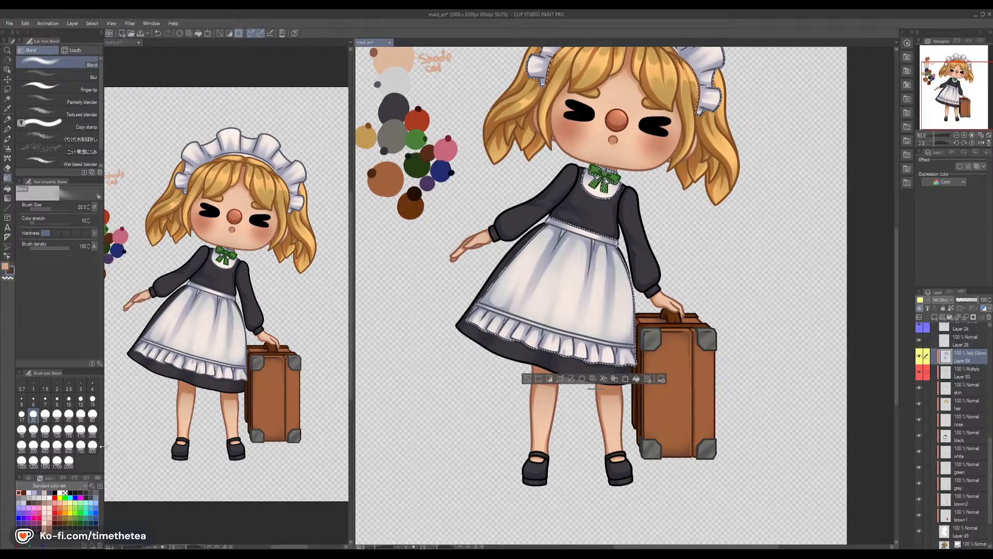
left_click(57, 414)
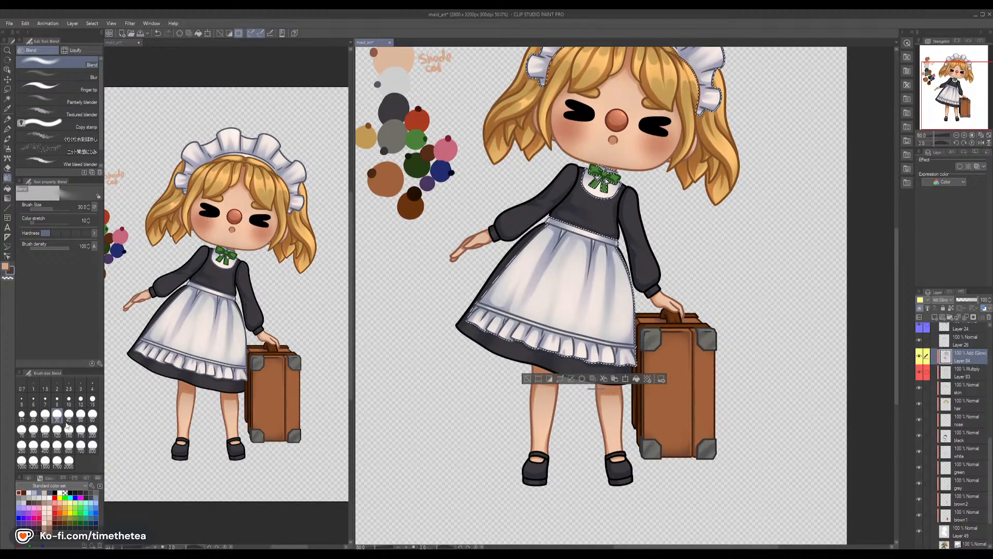
left_click(46, 429)
mouse_move(565, 322)
left_mouse_down()
mouse_move(572, 290)
mouse_move(565, 300)
left_mouse_up()
left_click_drag(553, 259, 531, 311)
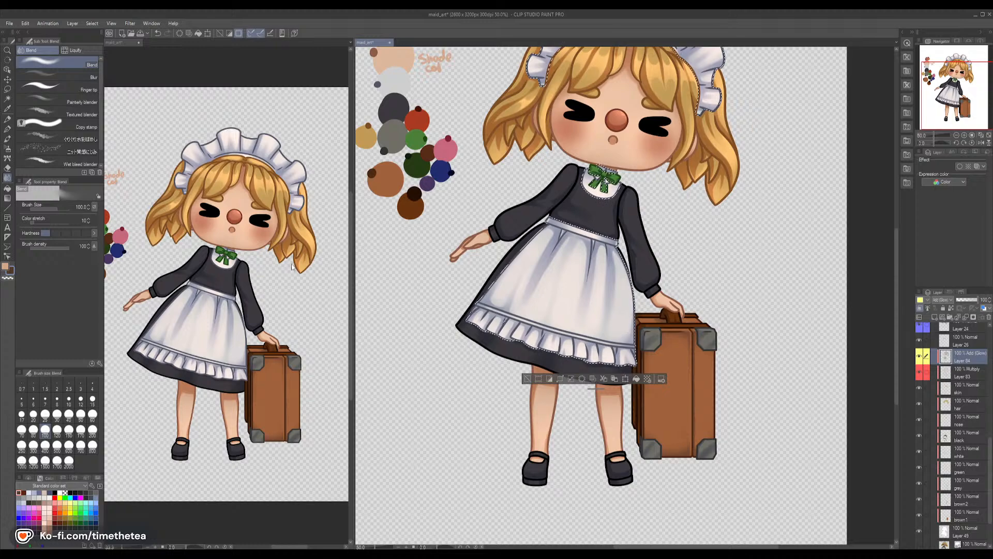
Add finer glow highlights to each apron hem ruffle with the watercolour brush at size 30
left_click(7, 139)
left_click(57, 414)
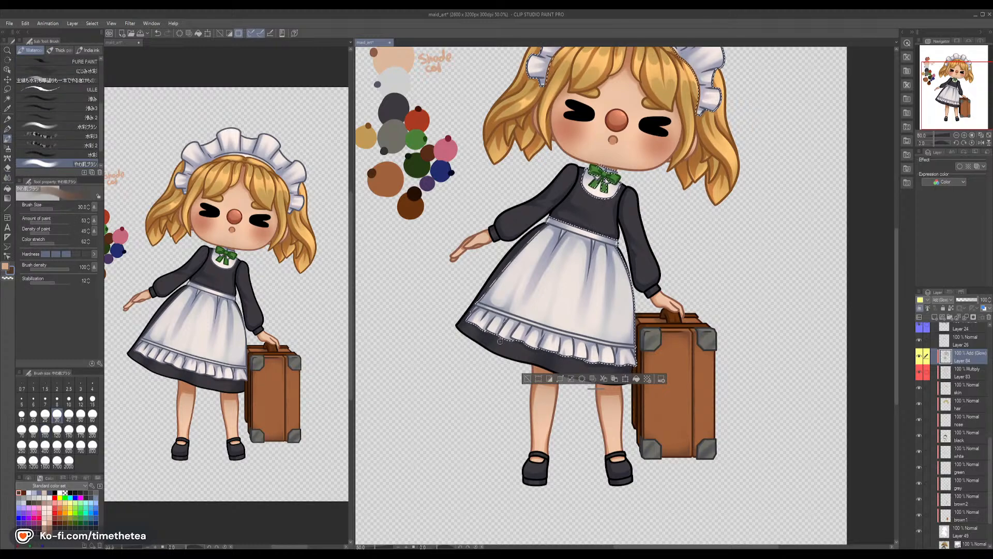
left_click(971, 139)
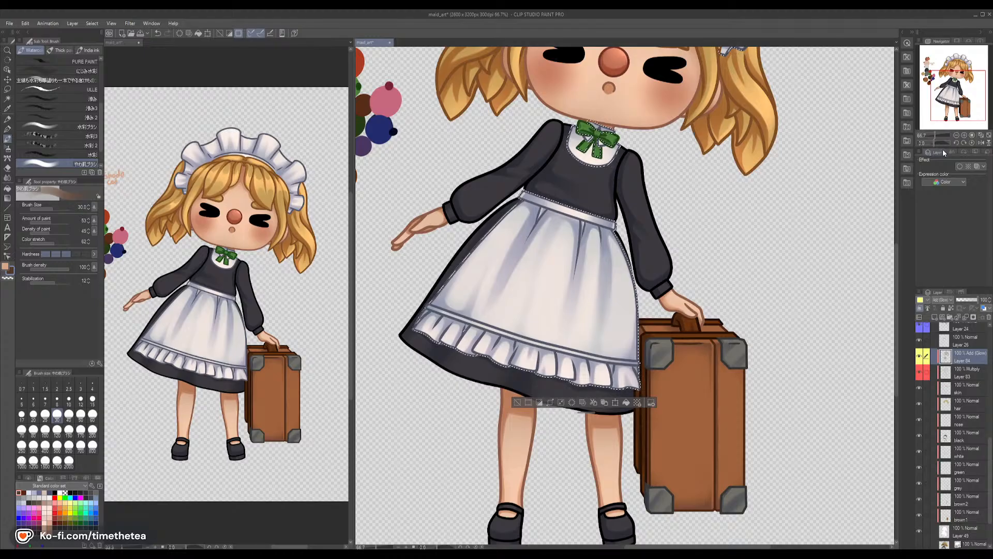
left_click(971, 139)
left_click_drag(530, 359, 640, 294)
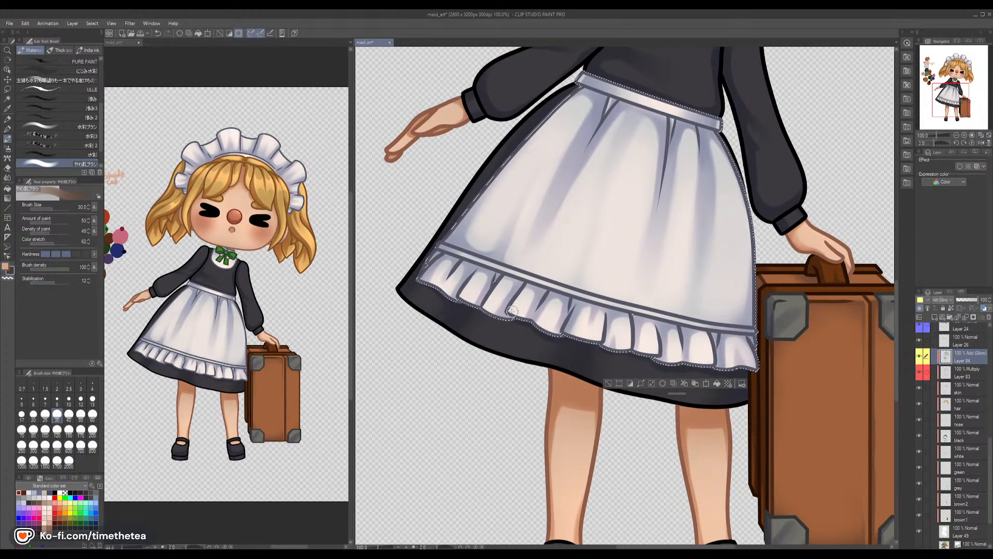
left_click_drag(512, 310, 528, 291)
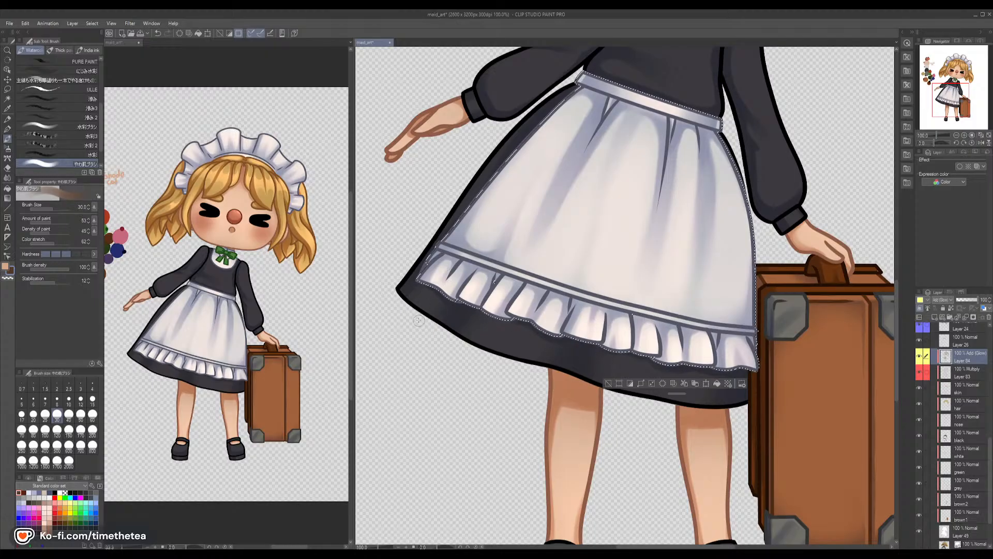
Load the black layer's area as the selection and add a soft glow to the dress bodice with the Soft airbrush at size 300
mouse_move(610, 258)
left_mouse_down()
mouse_move(601, 336)
mouse_move(615, 215)
mouse_move(575, 293)
mouse_move(547, 447)
mouse_move(549, 552)
left_mouse_up()
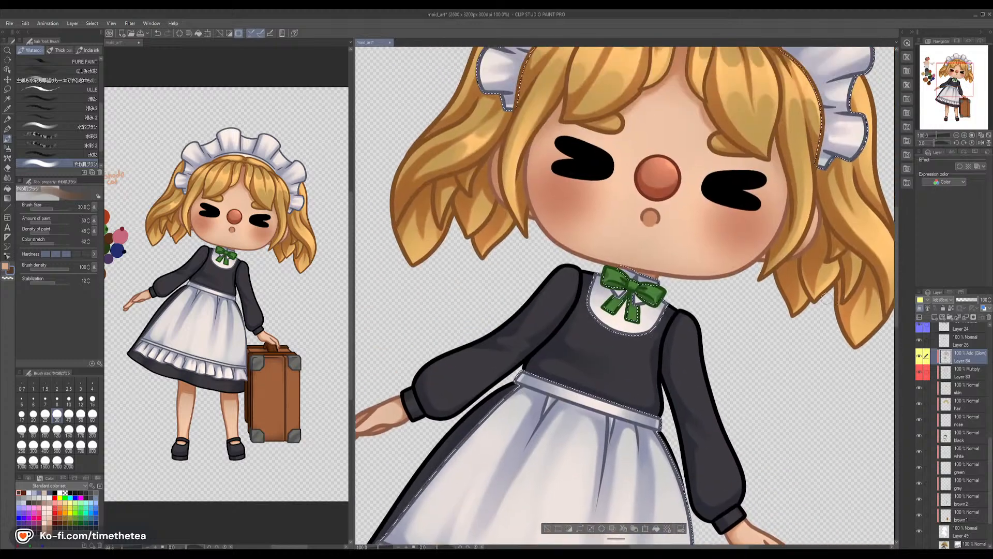
left_click(946, 437, "ctrl")
left_click_drag(498, 354, 536, 252)
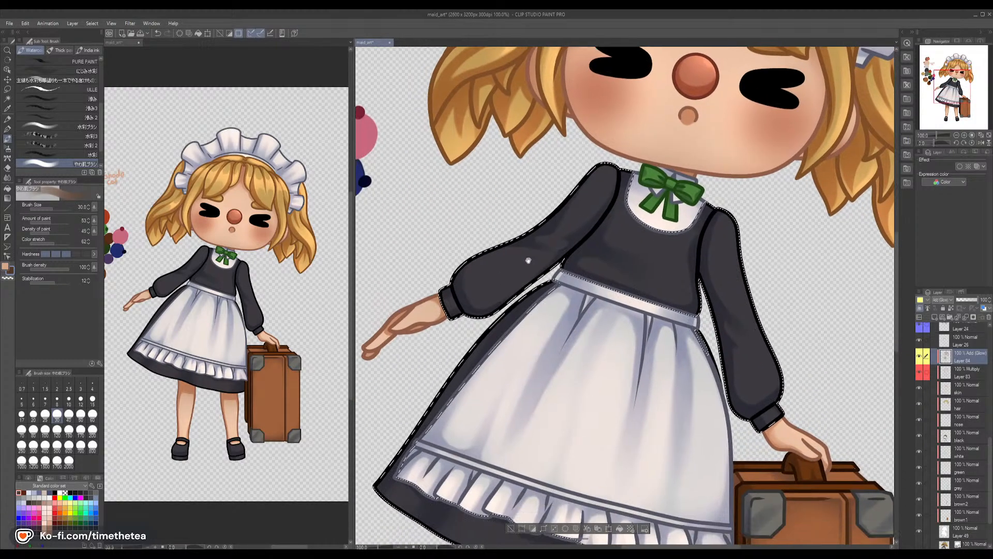
left_click(8, 149)
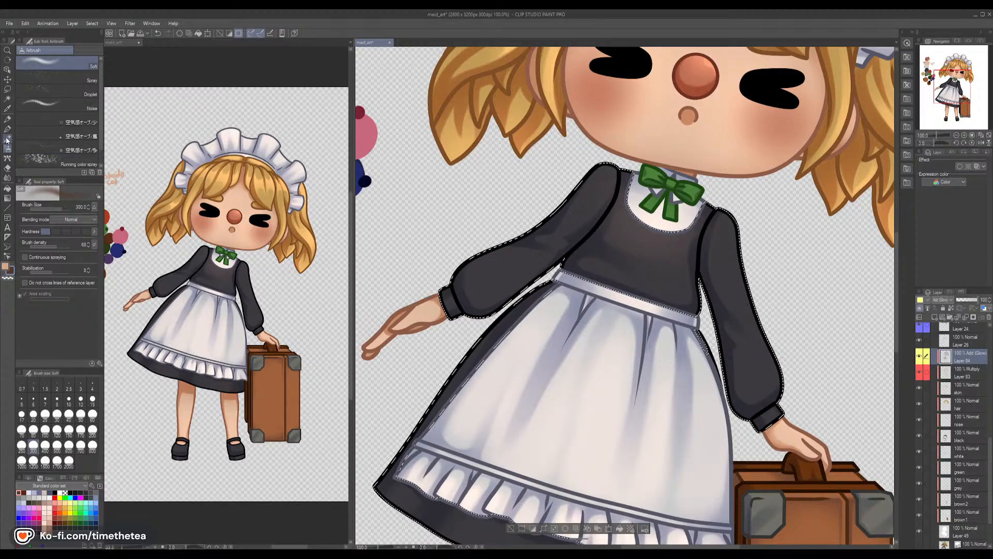
Paint glow highlights on the black sleeve cuffs and the black skirt hem with the watercolour brush at size 30
left_click(7, 139)
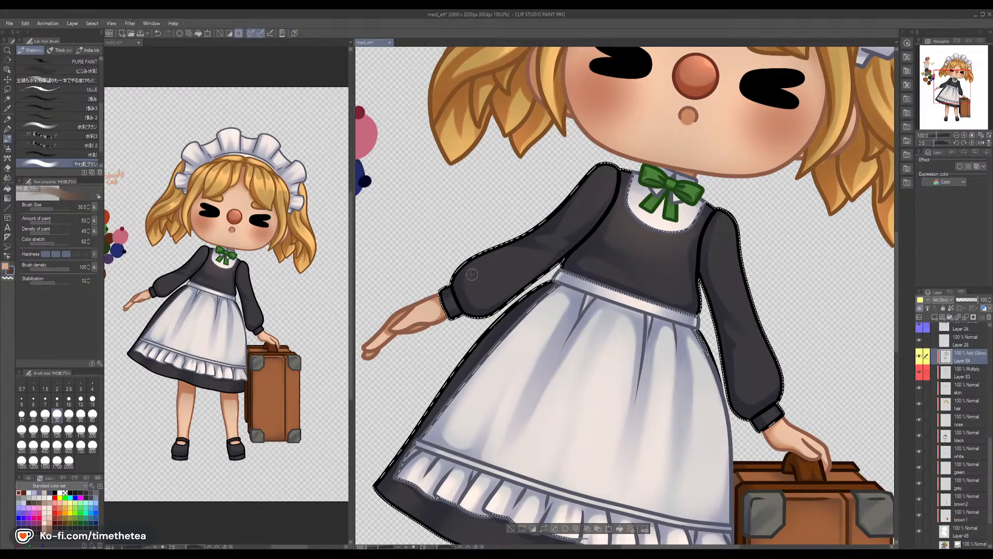
scroll(647, 253, "down", 5)
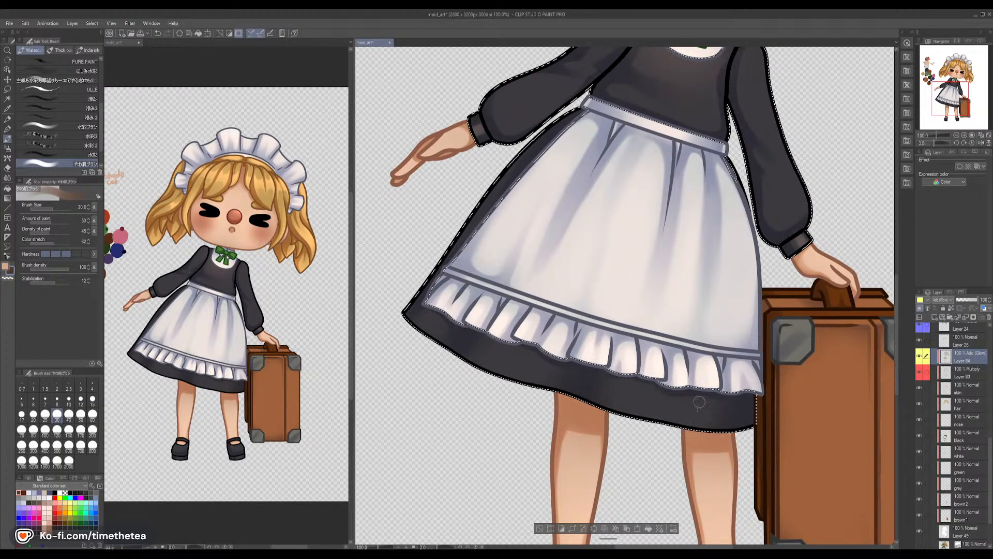
left_click_drag(677, 422, 682, 382)
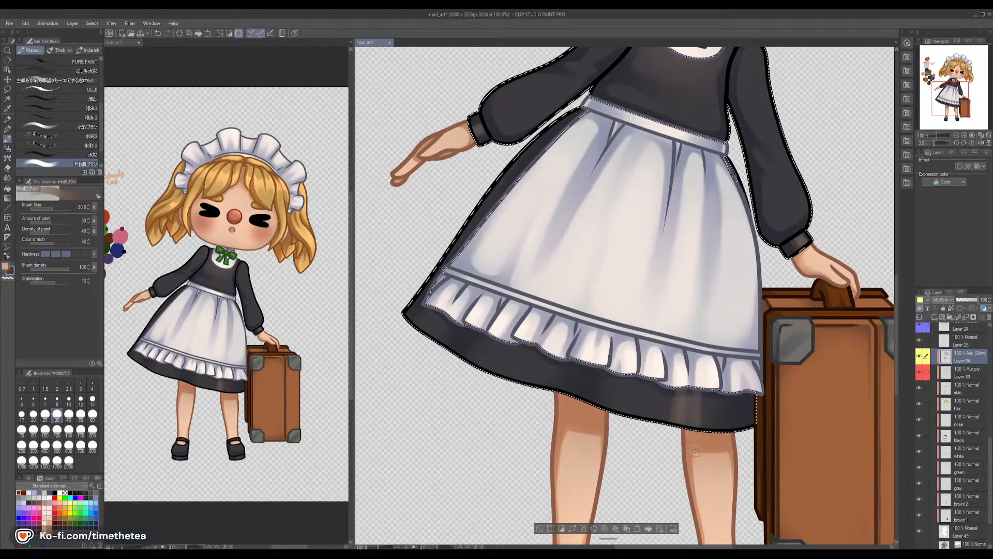
mouse_move(499, 377)
left_mouse_down()
mouse_move(509, 348)
mouse_move(520, 349)
left_mouse_up()
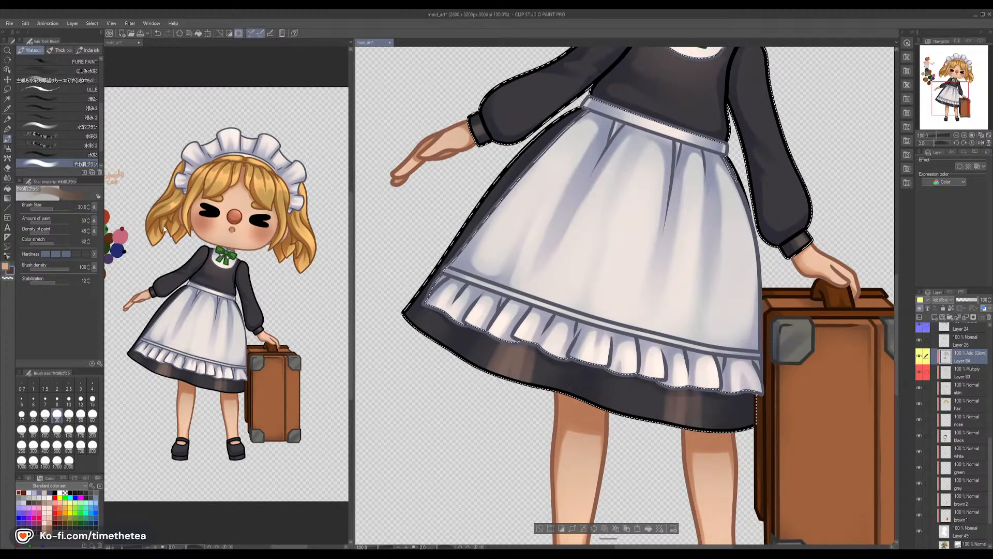
Soften the two highlights on the black skirt hem with the Blend tool at size 100
left_click(7, 177)
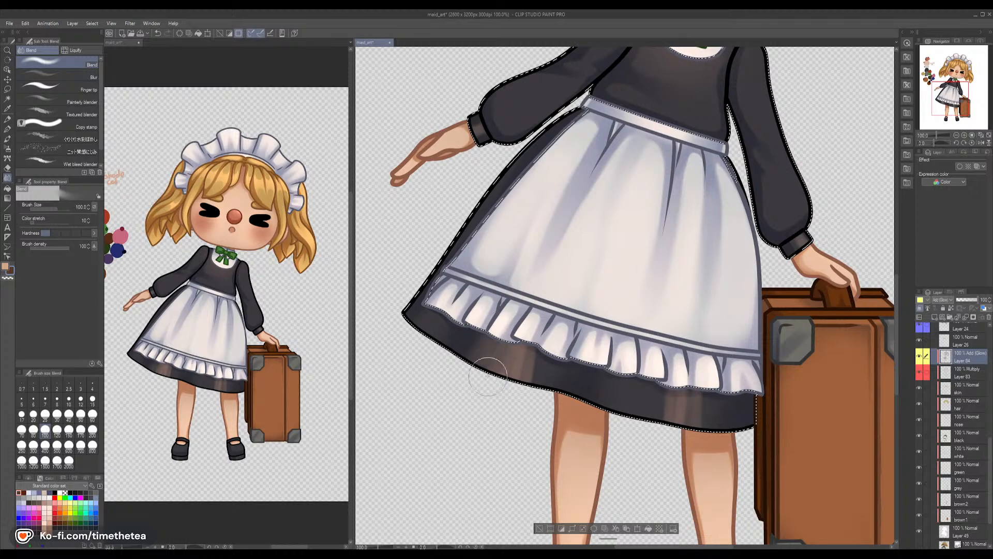
mouse_move(533, 390)
left_mouse_down()
mouse_move(547, 378)
mouse_move(506, 352)
left_mouse_up()
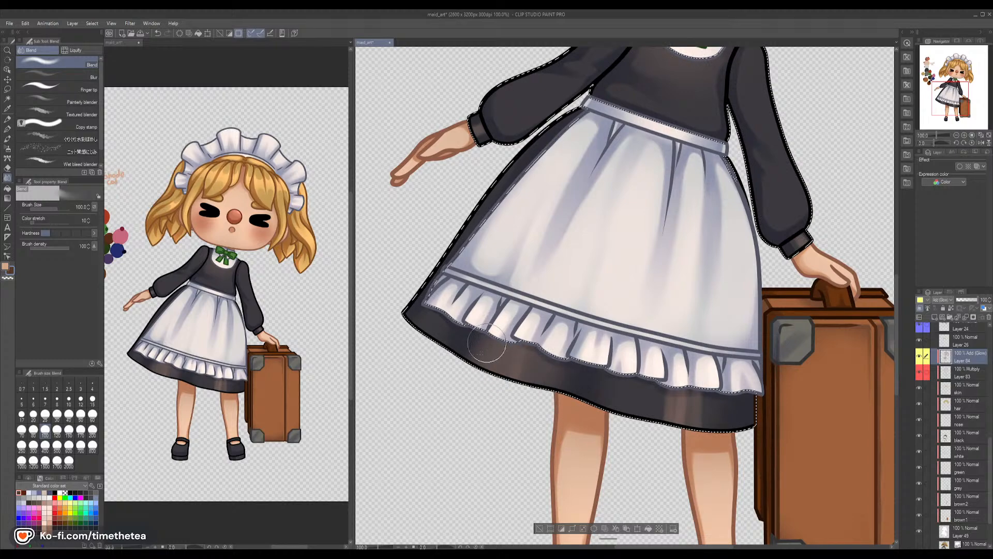
left_click_drag(663, 389, 654, 417)
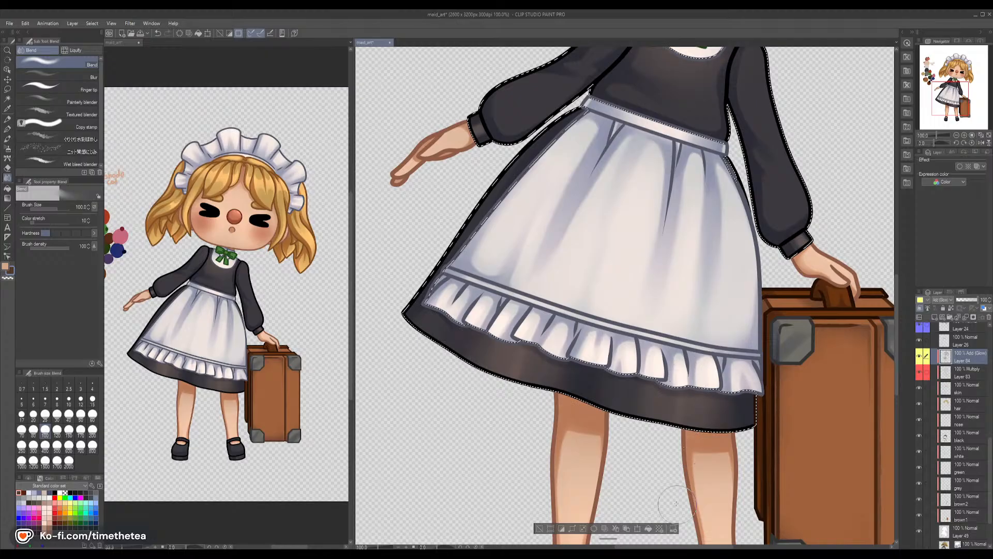
Paint glow highlights on both black shoes with the watercolour brush at size 30 and soften them with the Blend tool at size 50
left_click(8, 148)
left_click(57, 429)
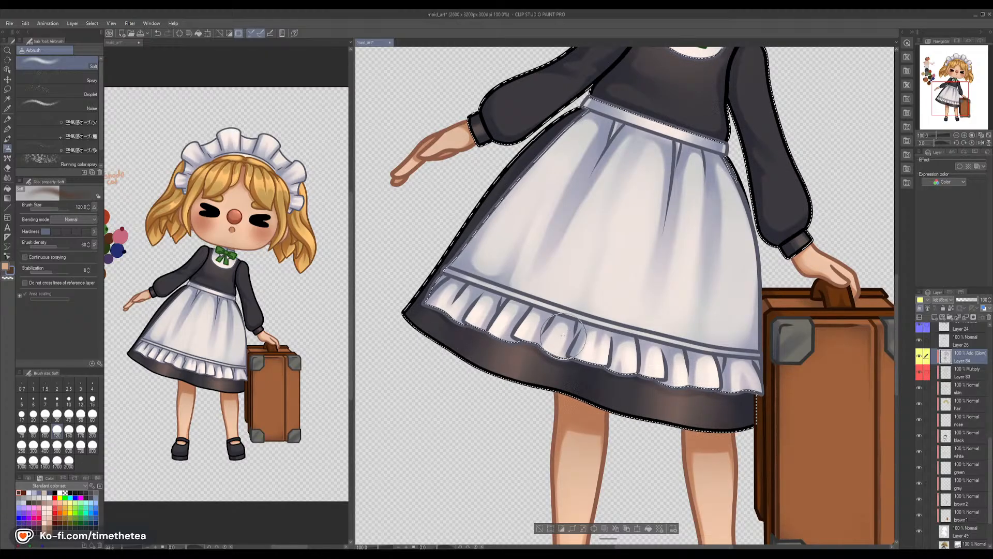
left_click(9, 138)
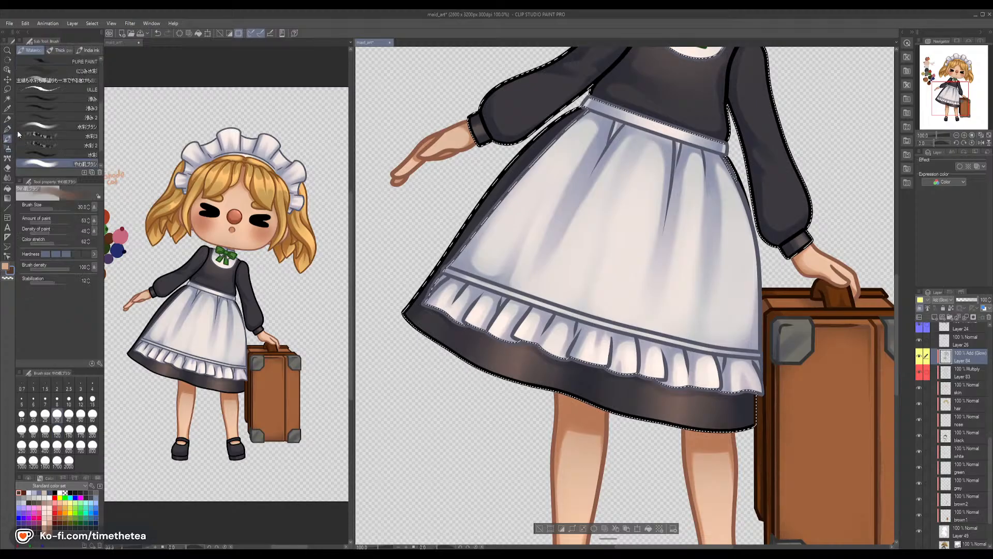
scroll(657, 311, "down", 5)
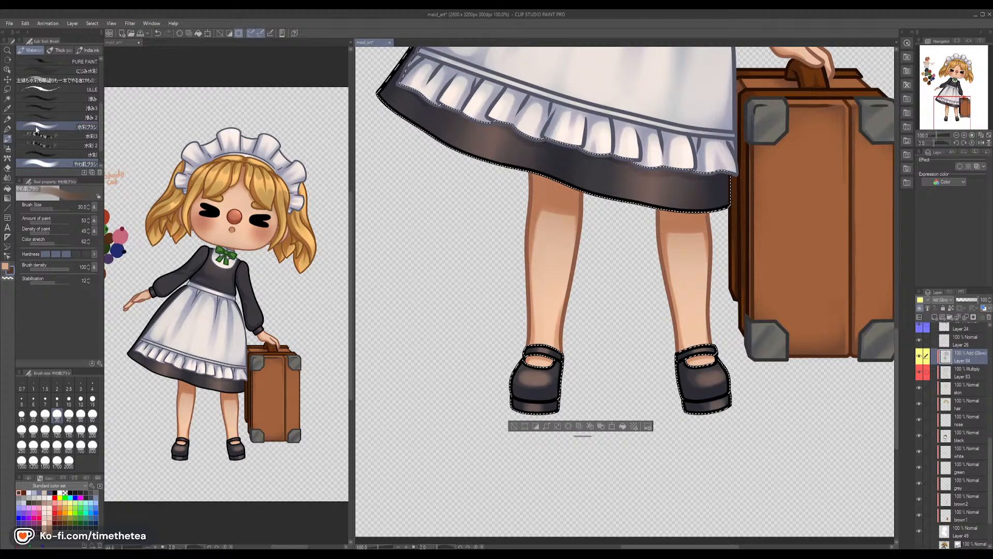
left_click(7, 177)
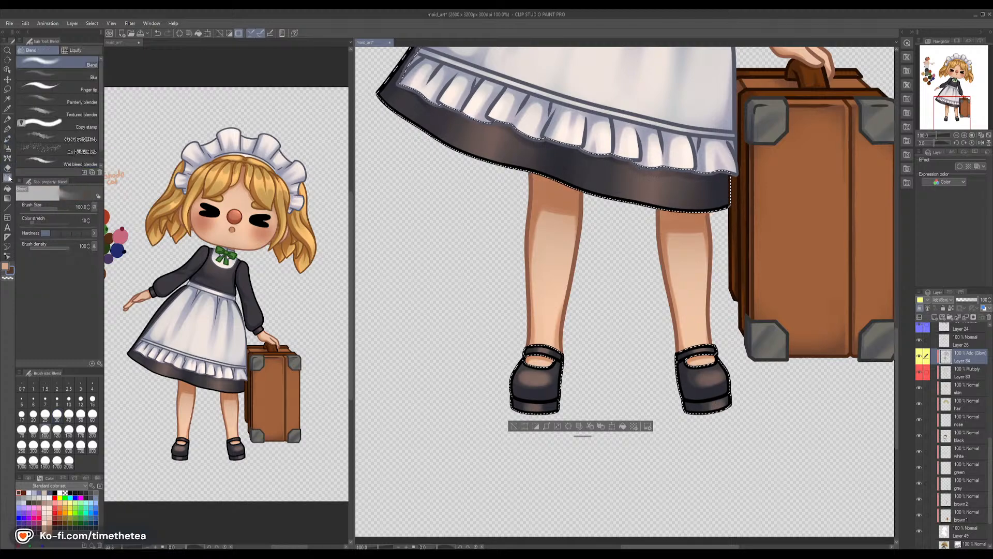
left_click(80, 414)
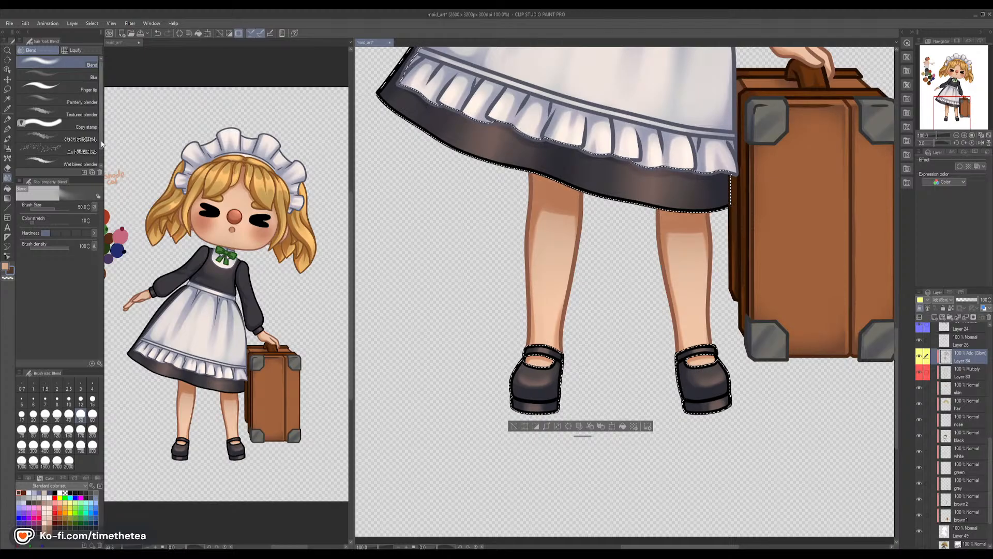
Try painting a glow highlight on the lower puff of the suitcase-side sleeve with the watercolour brush at size 30
left_click(7, 140)
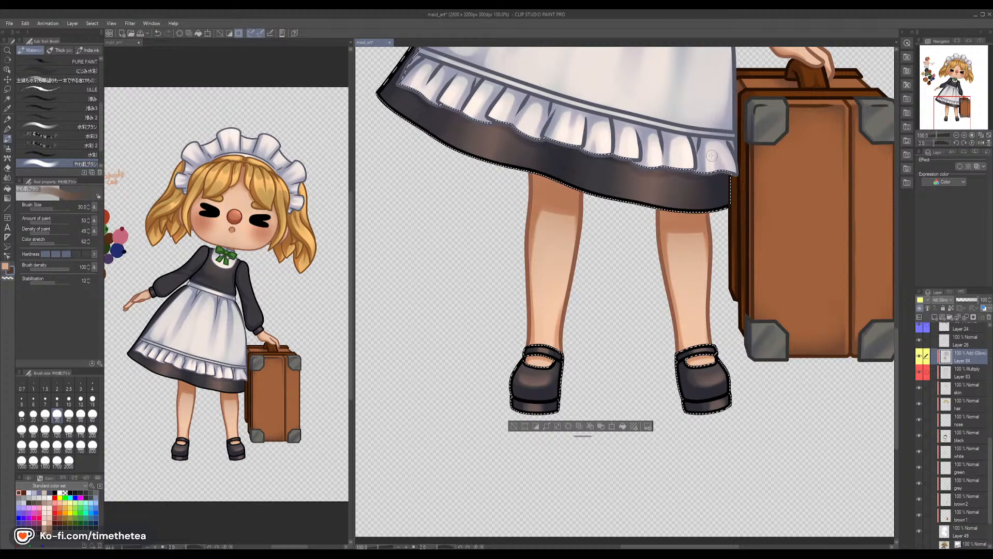
left_click_drag(663, 214, 623, 462)
left_click_drag(657, 247, 684, 384)
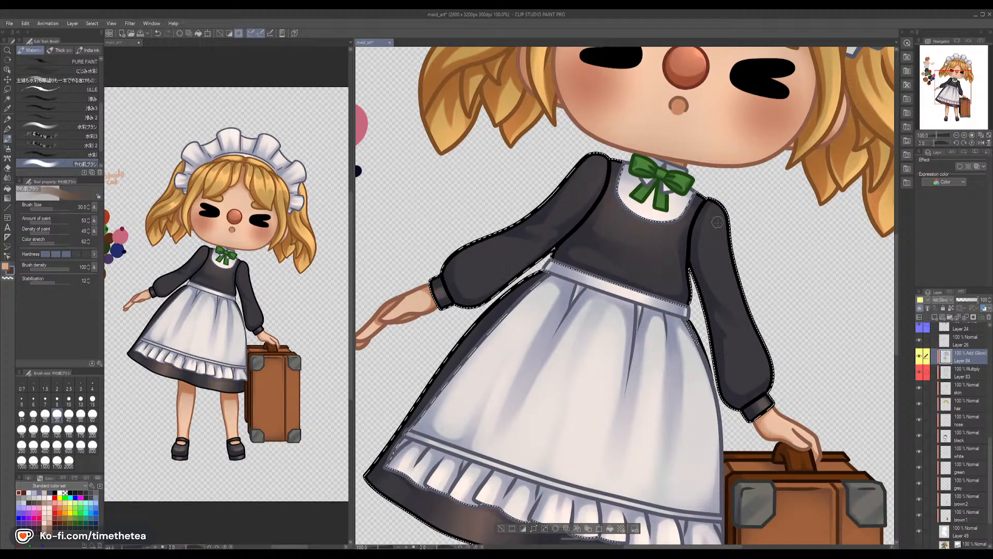
mouse_move(753, 375)
left_mouse_down()
mouse_move(752, 339)
mouse_move(743, 375)
mouse_move(751, 381)
mouse_move(753, 353)
mouse_move(750, 373)
mouse_move(744, 333)
mouse_move(734, 330)
mouse_move(761, 368)
mouse_move(743, 382)
mouse_move(737, 359)
mouse_move(753, 375)
left_mouse_up()
key("ctrl+z")
mouse_move(744, 334)
left_mouse_down()
mouse_move(757, 352)
mouse_move(759, 411)
mouse_move(741, 333)
mouse_move(759, 351)
left_mouse_up()
key("ctrl+z")
mouse_move(764, 391)
left_mouse_down()
mouse_move(742, 366)
mouse_move(747, 381)
mouse_move(746, 363)
mouse_move(744, 384)
left_mouse_up()
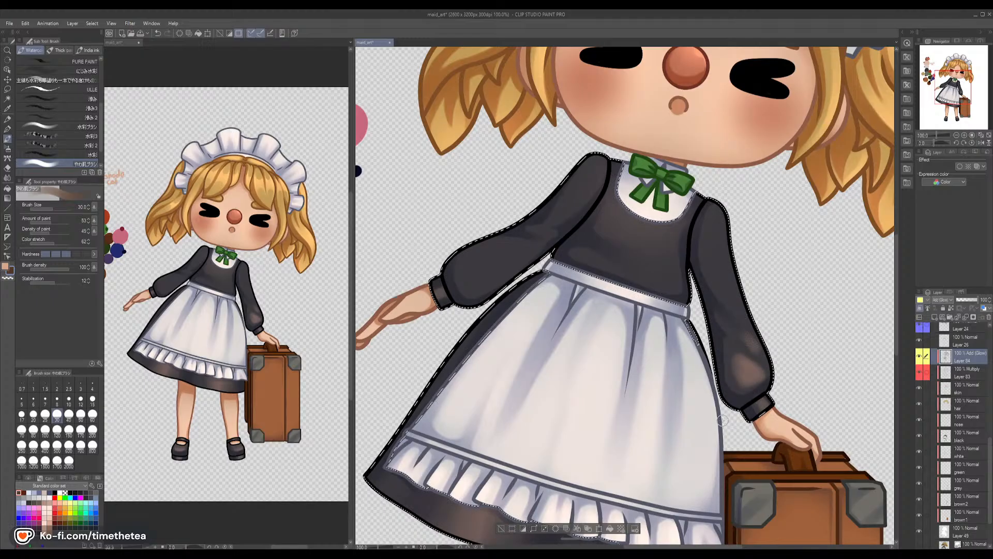
key("ctrl+z")
key("ctrl+z")
key("ctrl+z")
key("ctrl+z")
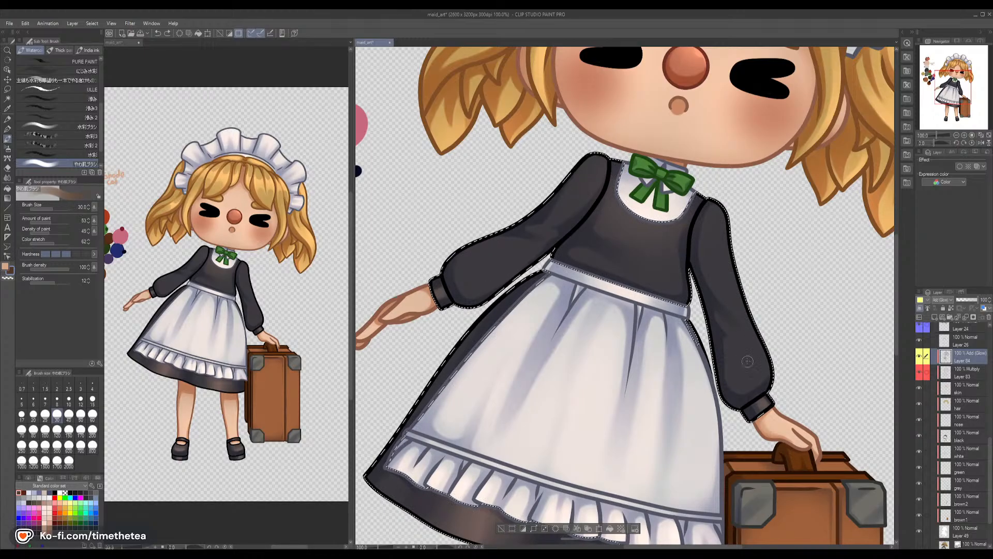
Paint glow highlights on the lower puff and upper arm of the suitcase-side sleeve and soften them with the Blend tool at size 50
mouse_move(736, 353)
left_mouse_down()
mouse_move(764, 373)
mouse_move(741, 381)
mouse_move(735, 358)
mouse_move(755, 370)
mouse_move(744, 369)
mouse_move(750, 376)
mouse_move(771, 369)
mouse_move(740, 358)
mouse_move(745, 382)
left_mouse_up()
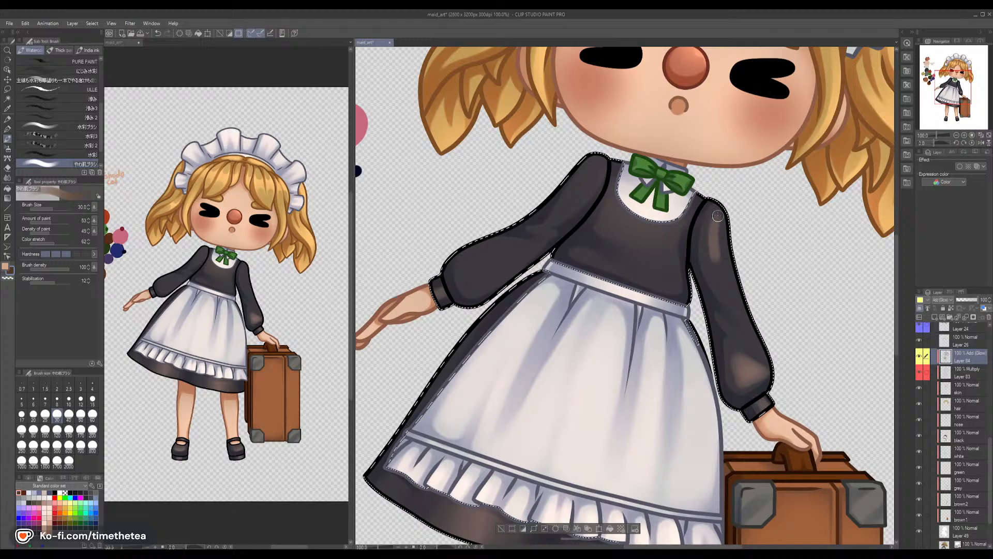
left_click_drag(714, 231, 720, 258)
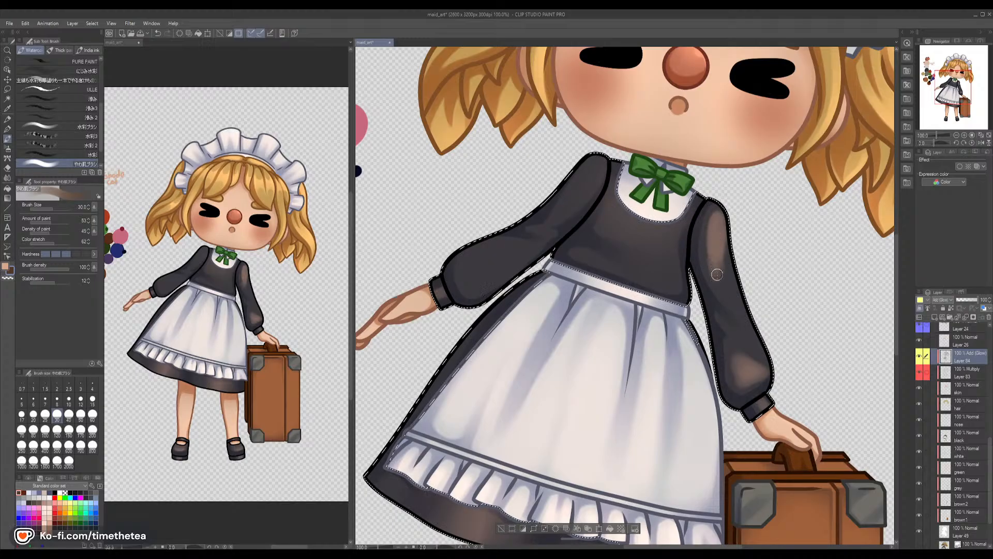
left_click(8, 177)
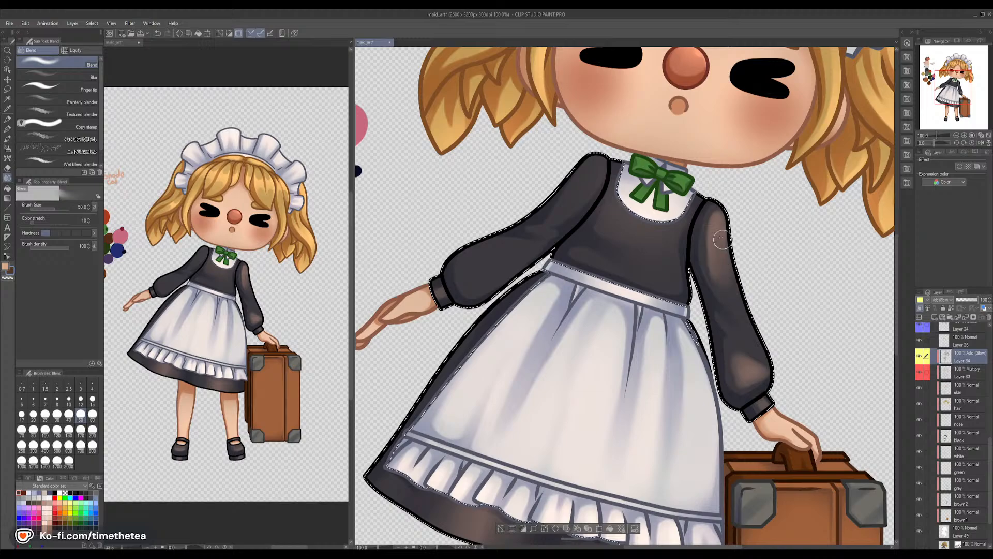
mouse_move(729, 282)
left_mouse_down()
mouse_move(721, 264)
mouse_move(736, 306)
mouse_move(715, 277)
left_mouse_up()
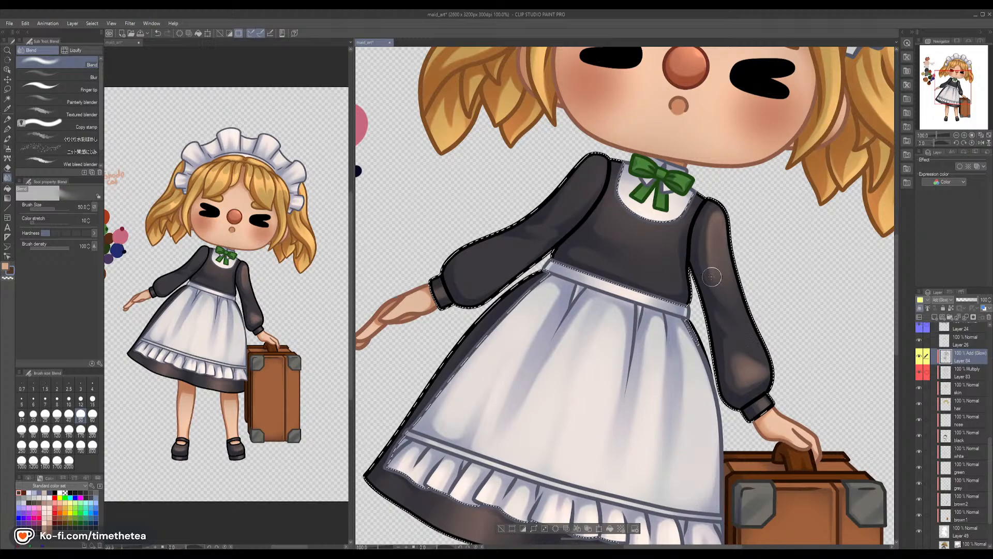
left_click_drag(745, 359, 739, 359)
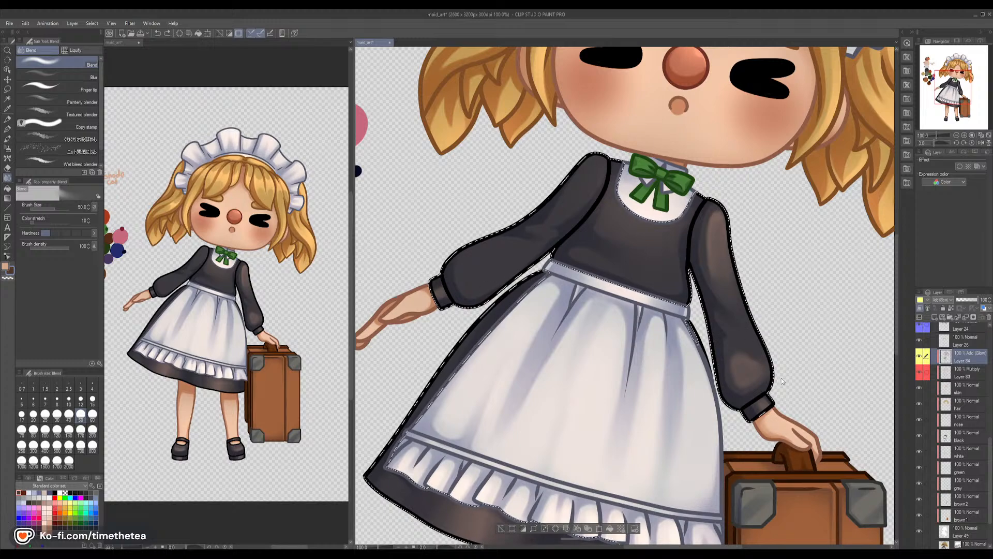
Refine the glow along the suitcase-side sleeve with the Soft airbrush at size 120, alternating between the drawing colour and transparent
left_click(7, 148)
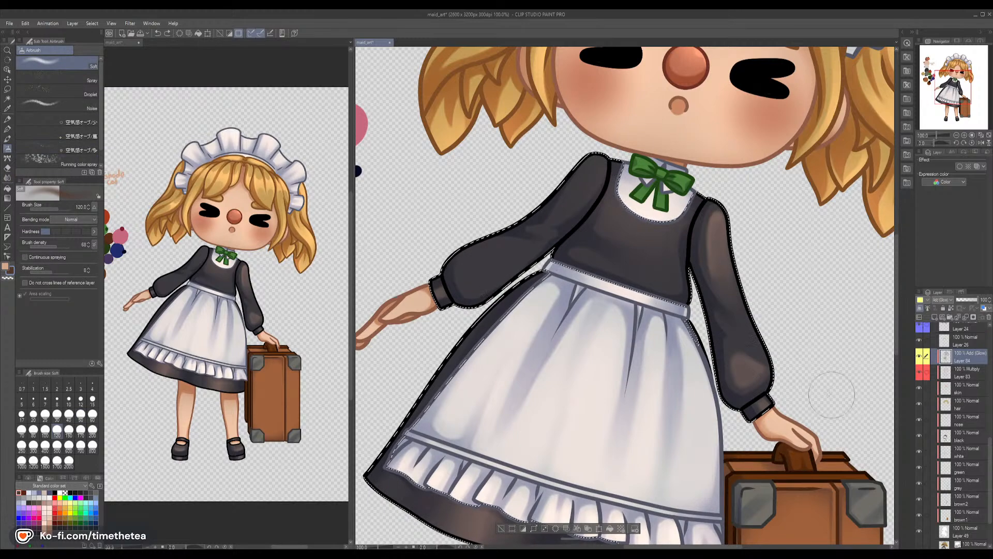
left_click_drag(751, 372, 745, 365)
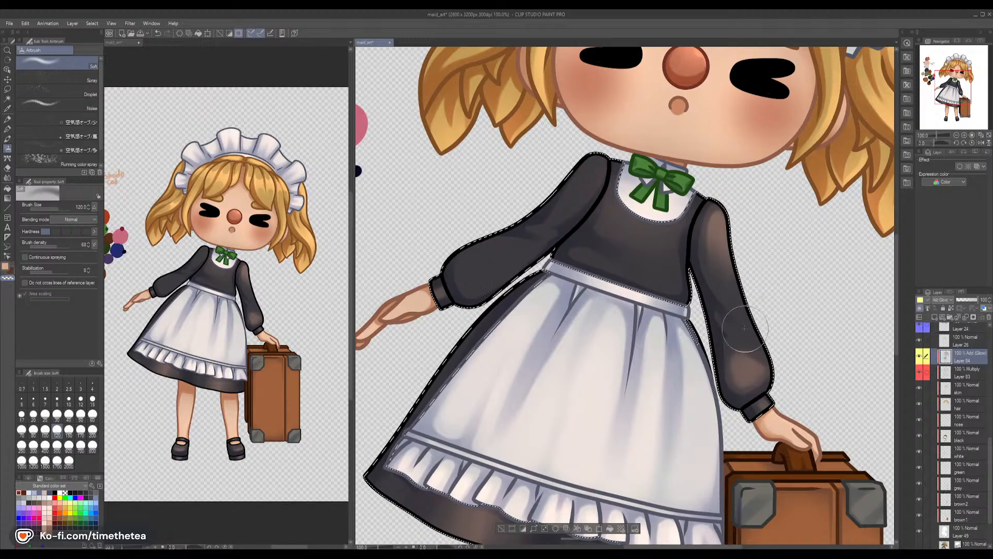
key("c")
left_click_drag(719, 228, 745, 280)
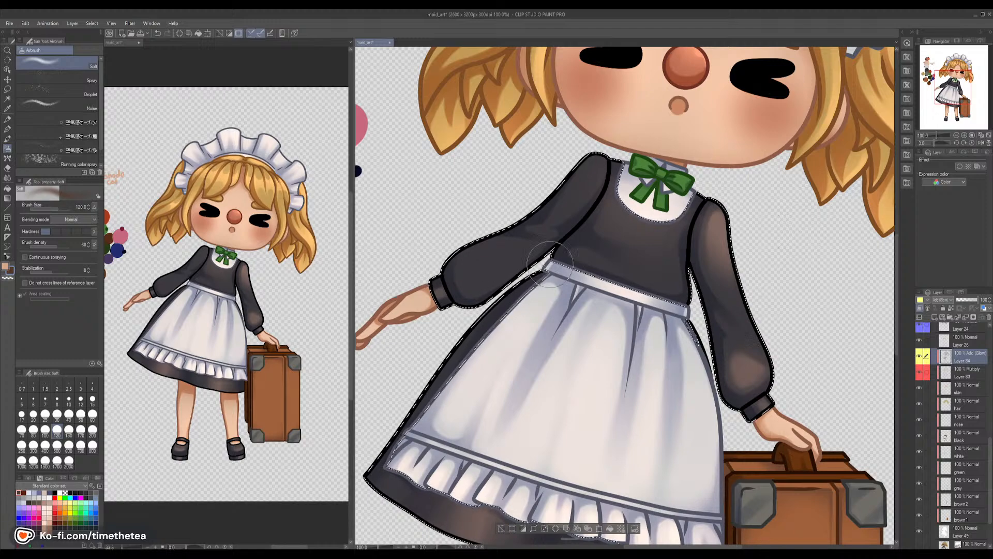
Paint glow highlights on the outstretched sleeve's lower puff with the watercolour brush at size 30 and soften them with the Blend tool at size 50
left_click(9, 139)
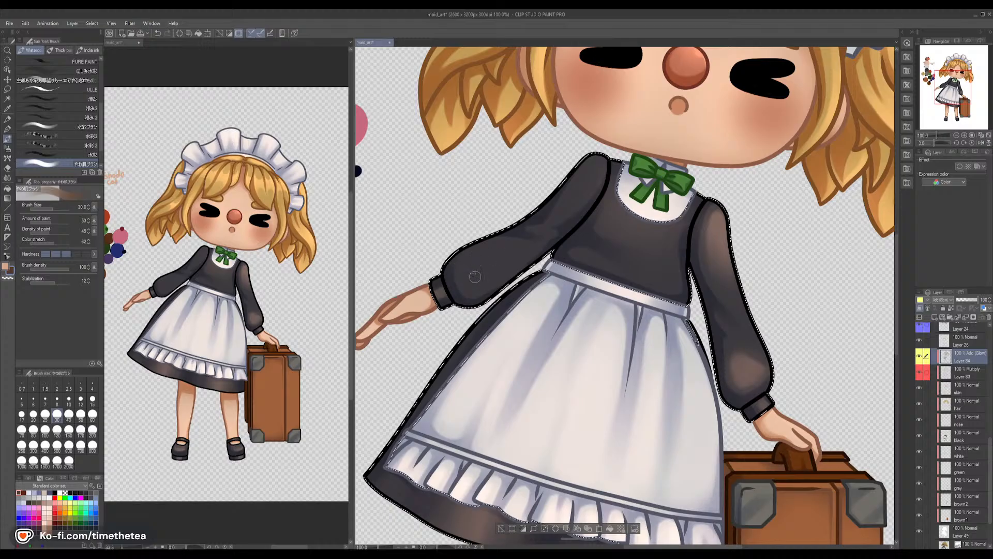
mouse_move(463, 282)
left_mouse_down()
mouse_move(504, 268)
mouse_move(462, 270)
mouse_move(468, 281)
mouse_move(495, 272)
mouse_move(465, 278)
mouse_move(490, 273)
mouse_move(472, 283)
mouse_move(496, 277)
mouse_move(531, 247)
left_mouse_up()
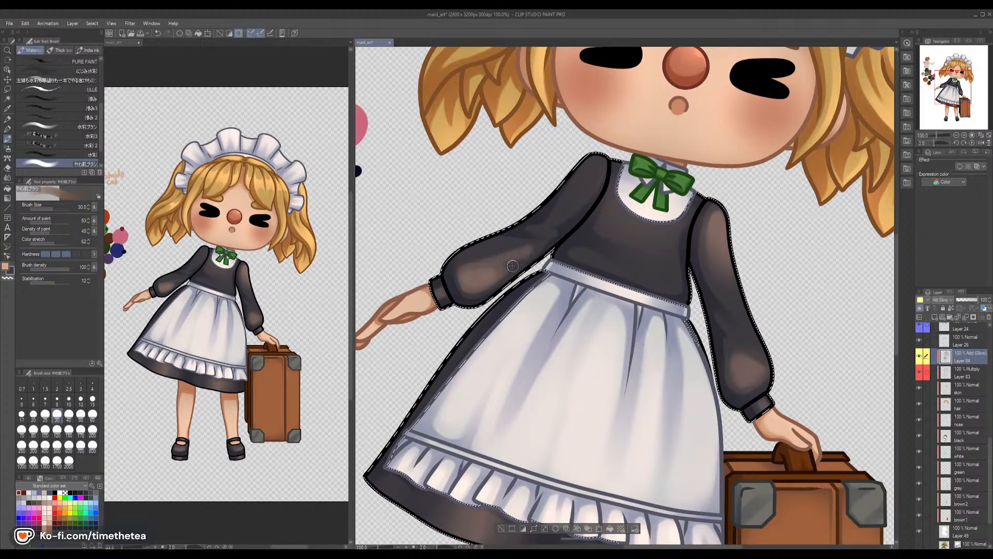
key("j")
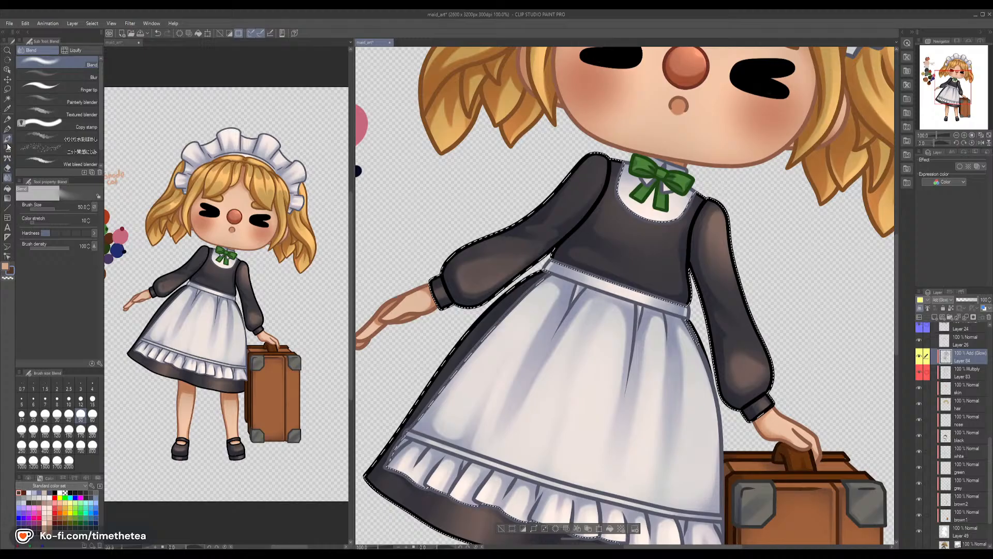
key("b")
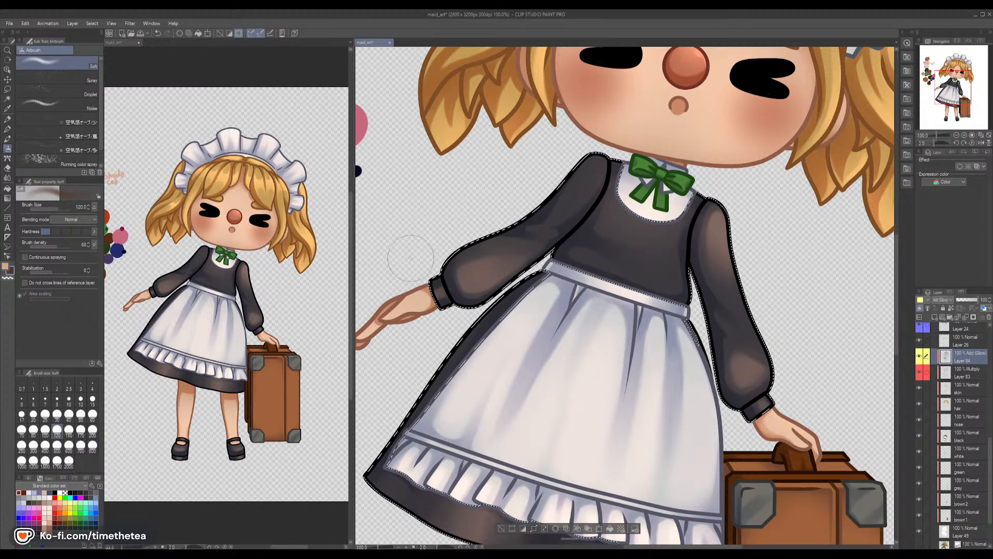
Add a glow highlight to the outstretched sleeve's shoulder with the watercolour brush at size 30 and blend it at size 50
key("b")
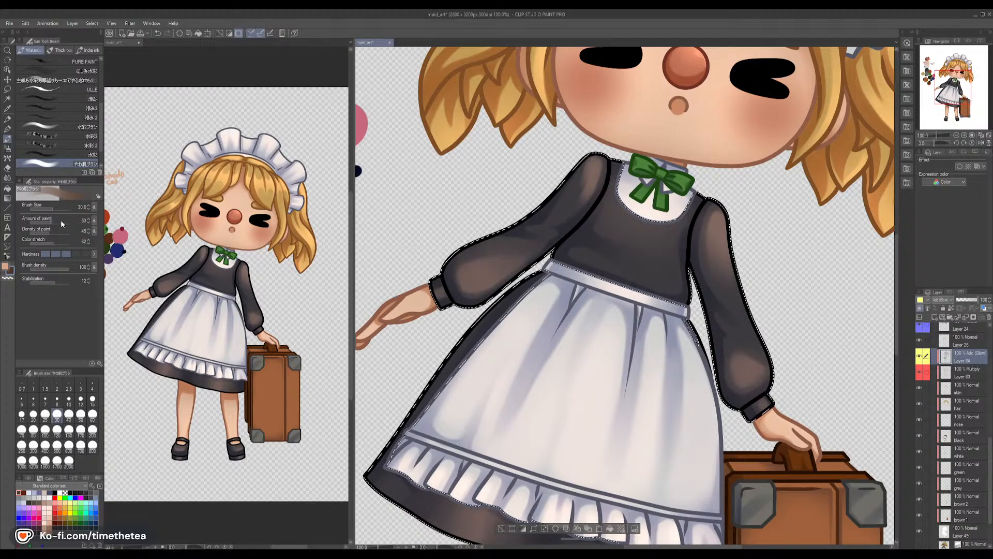
key("j")
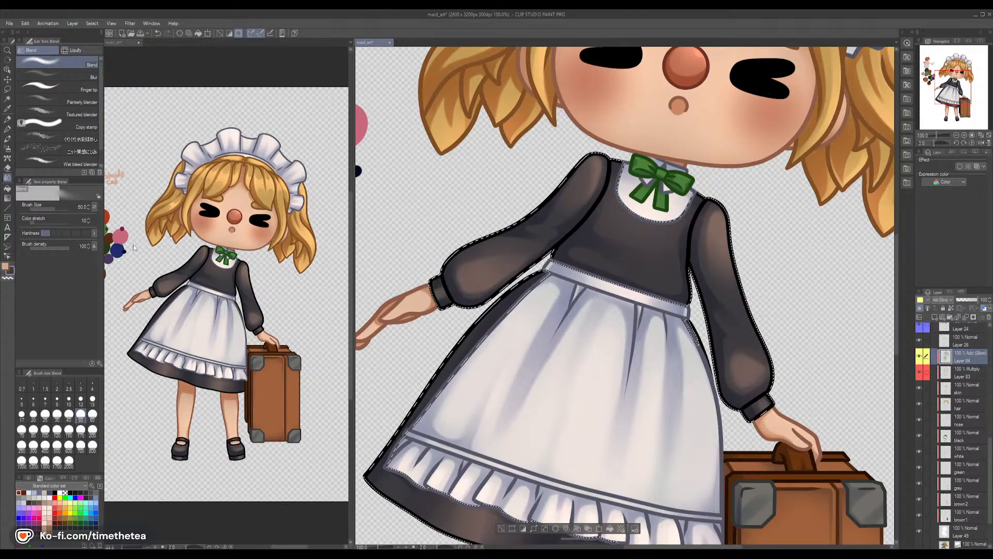
left_click(7, 149)
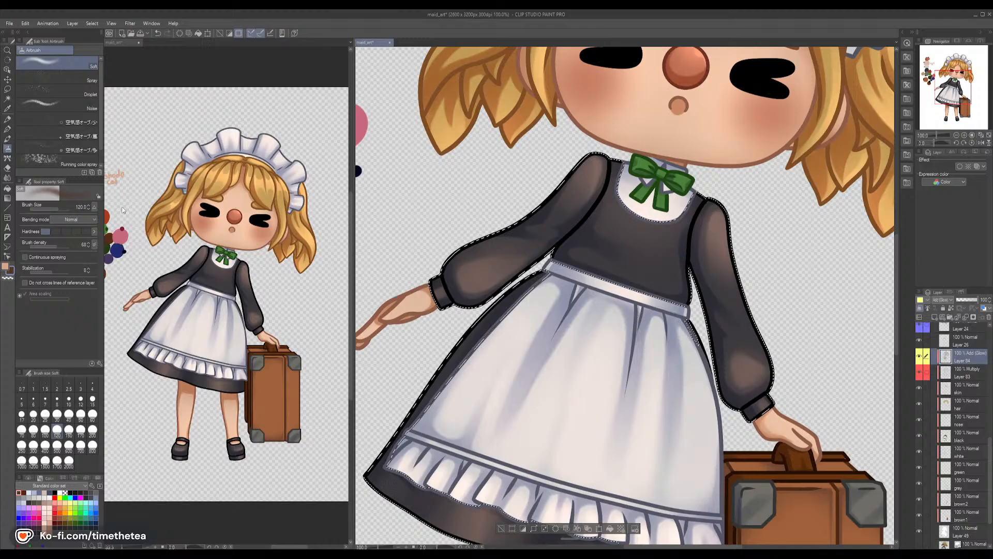
Paint a glow highlight on the bodice below the collar at size 30, trim it with transparent colour, and blend it at size 50
left_click(7, 138)
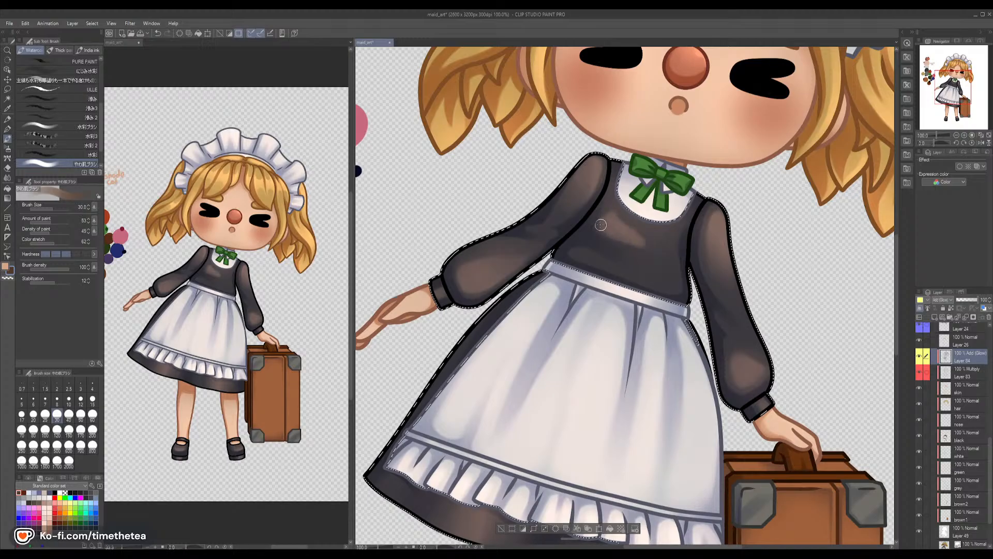
key("j")
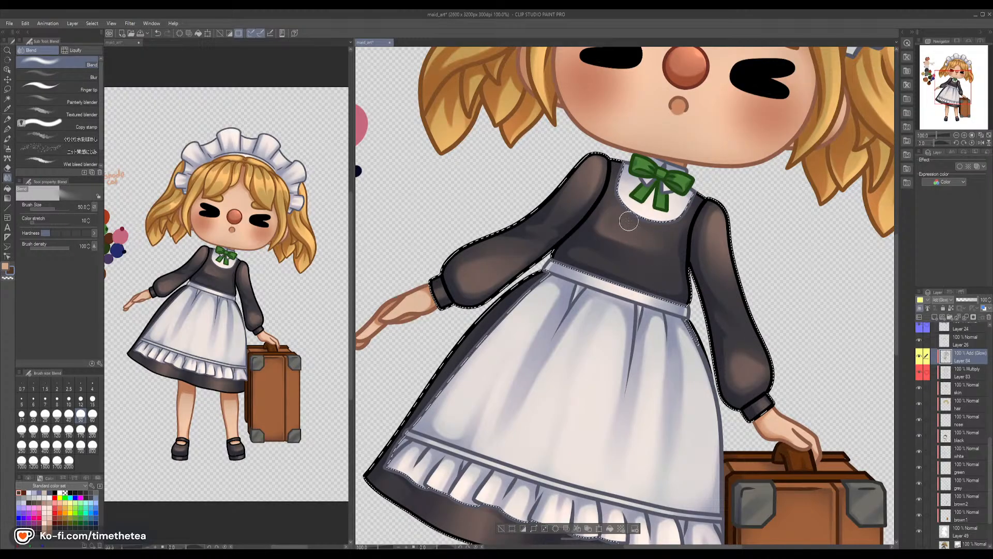
left_click(7, 138)
key("c")
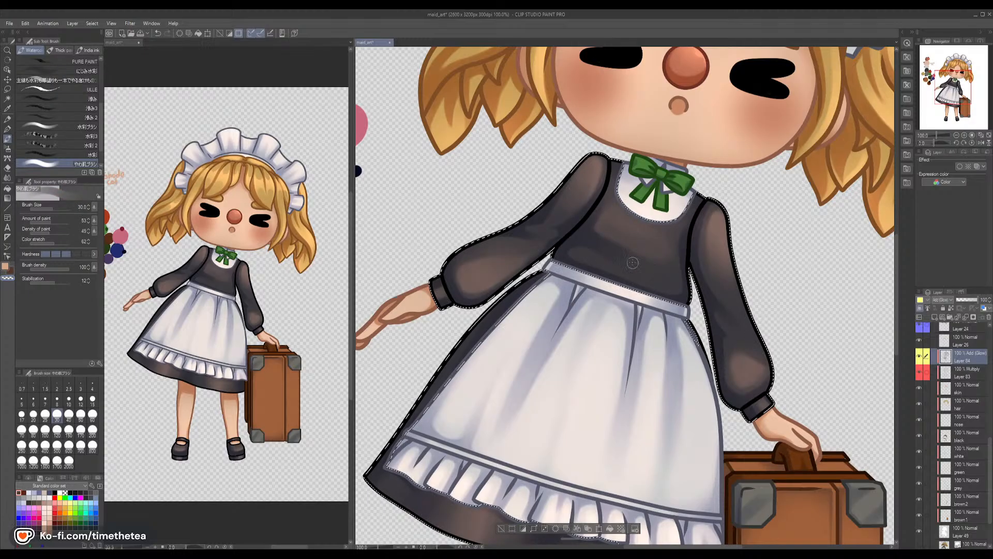
left_click(7, 178)
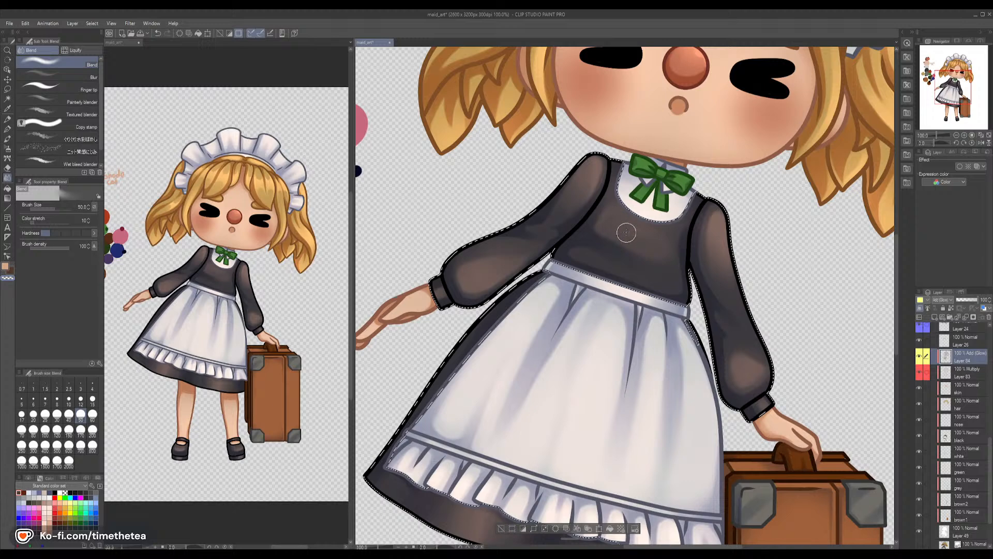
left_click_drag(613, 220, 607, 215)
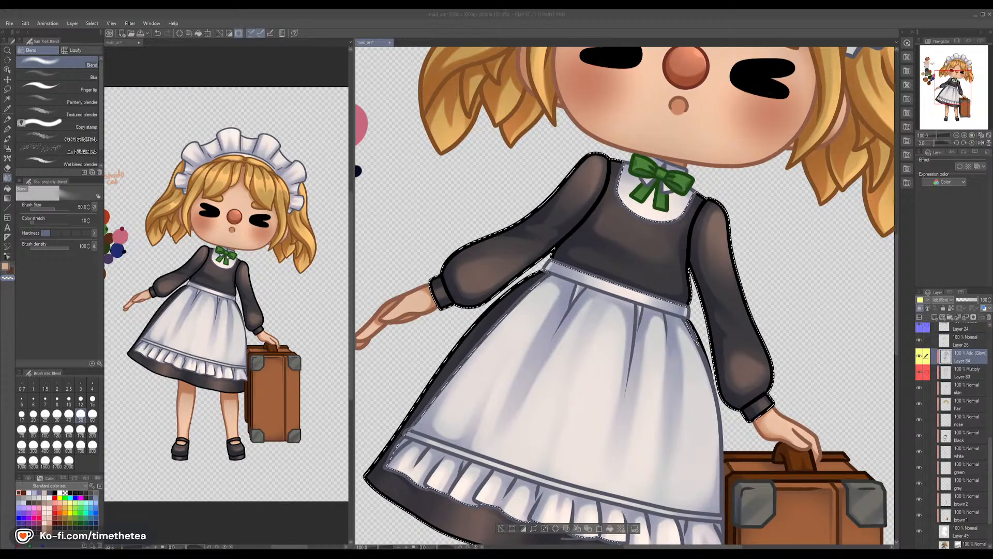
left_click(493, 33)
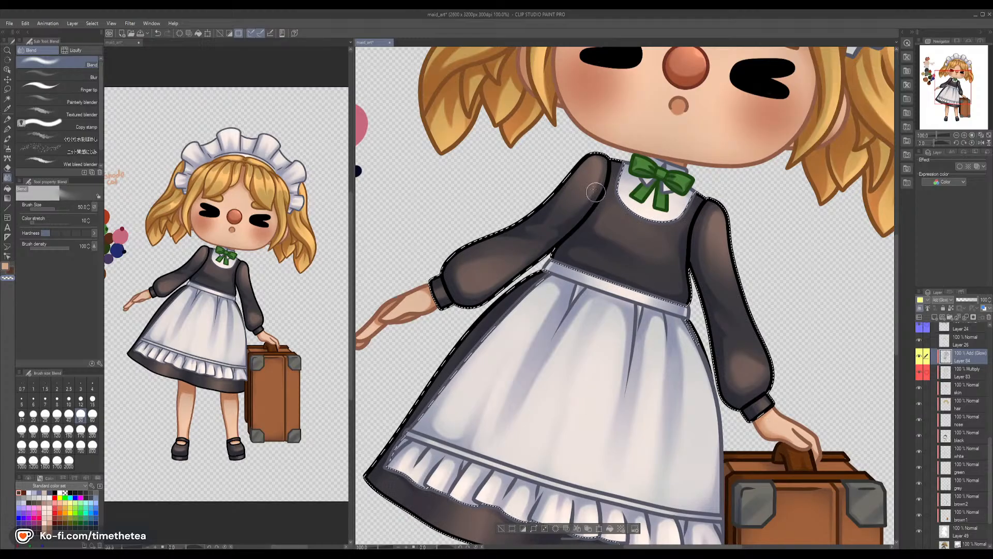
scroll(477, 384, "down", 5)
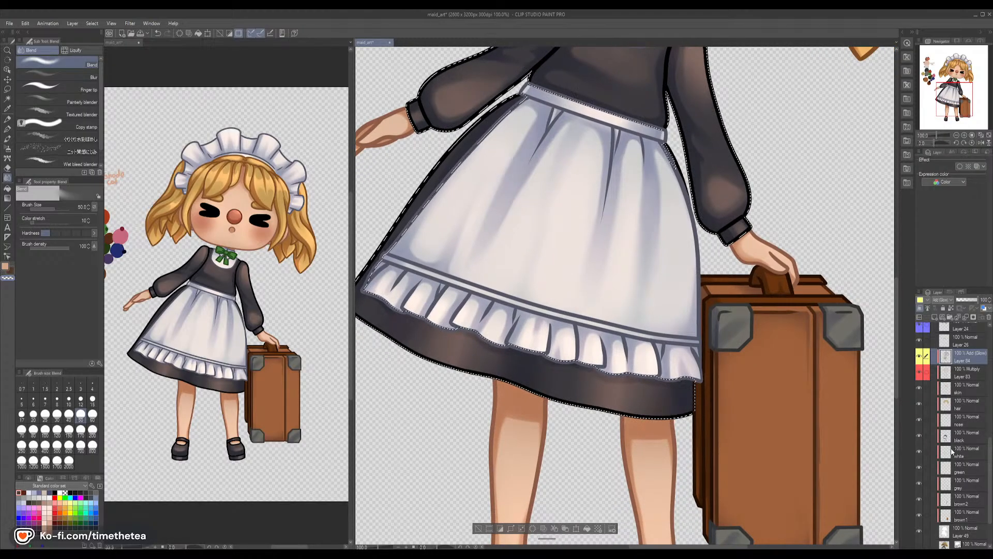
left_click_drag(714, 169, 688, 376)
left_click_drag(717, 150, 678, 396)
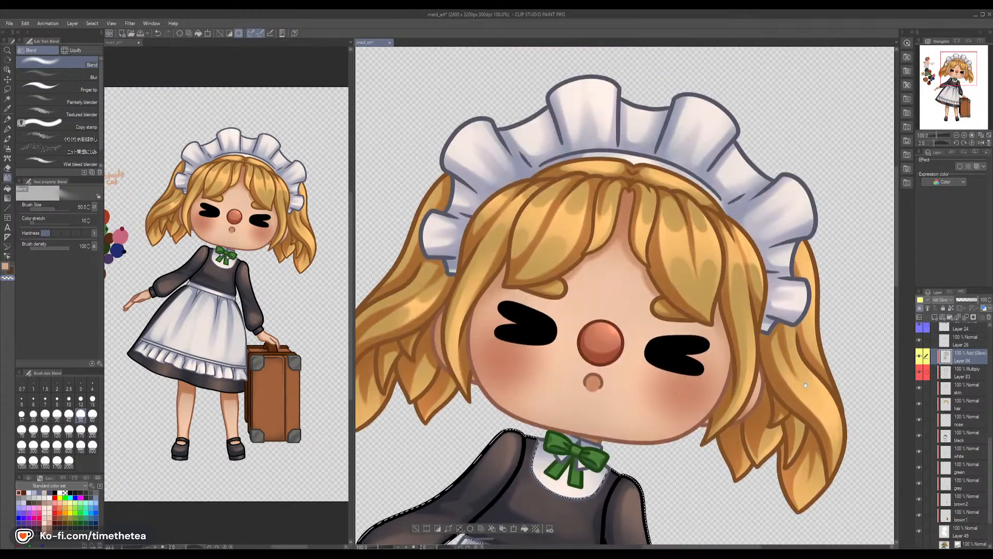
left_click(946, 451, "ctrl")
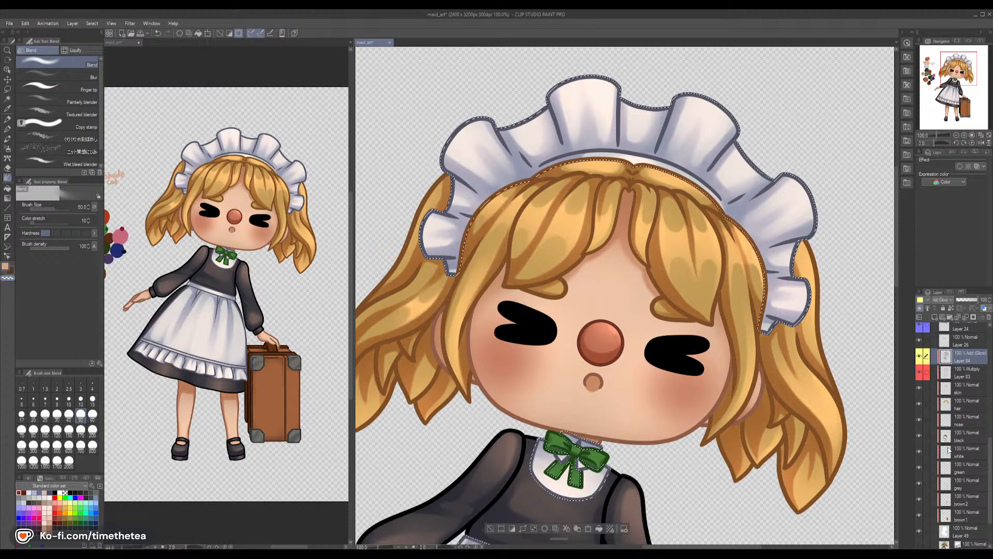
left_click(7, 139)
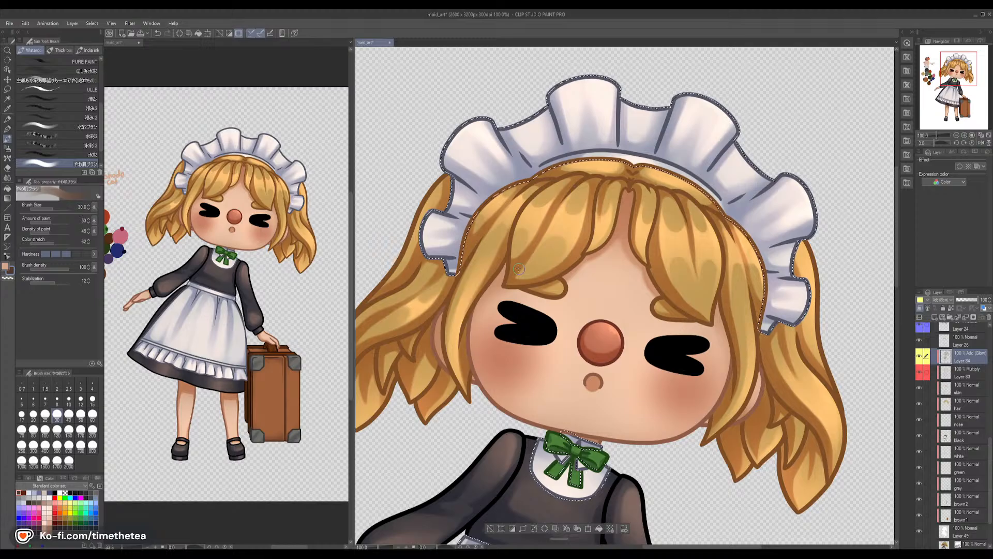
scroll(726, 411, "down", 3)
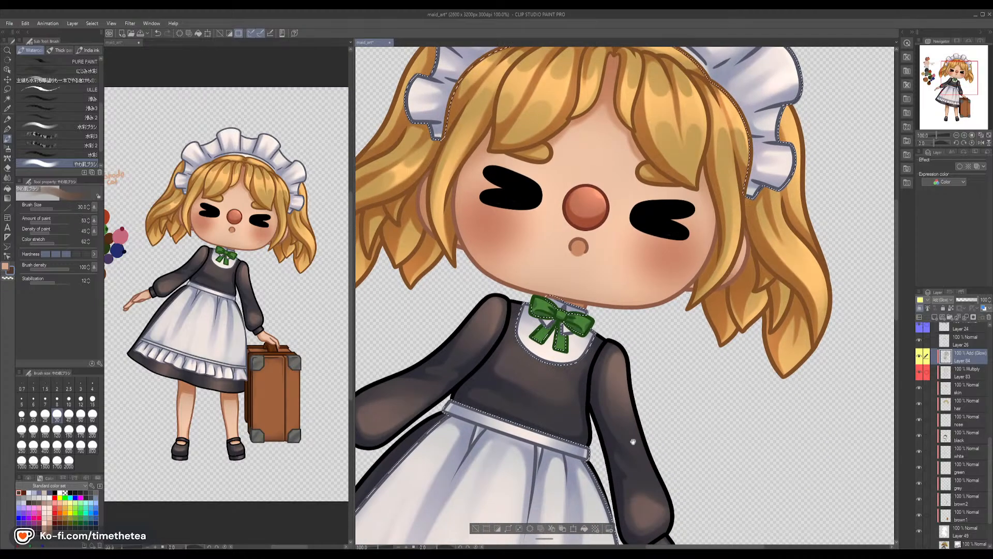
scroll(688, 336, "down", 6)
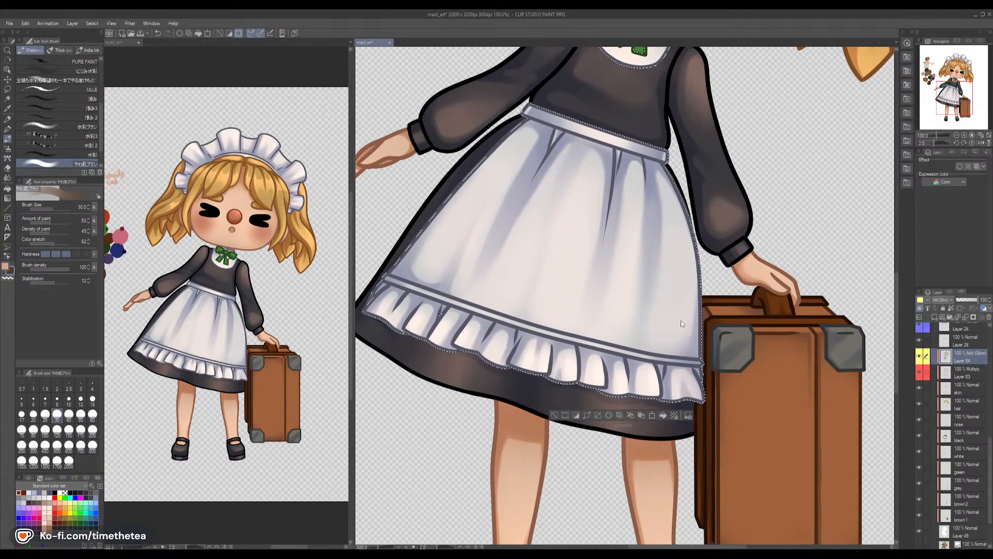
key("ctrl+d")
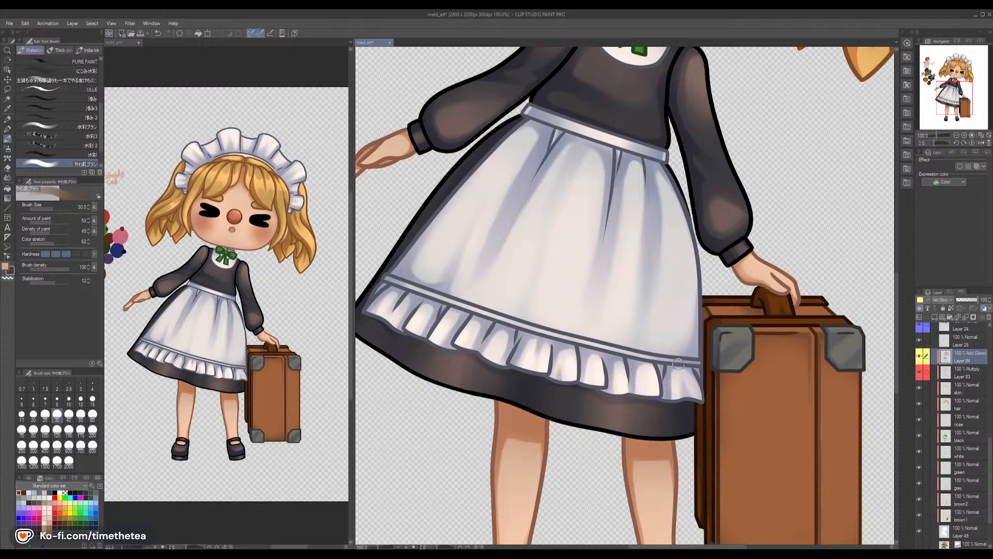
Select the green layer's area and paint glow highlights on the neck bow at size 30, refining them with transparent colour
left_click(950, 471, "ctrl")
scroll(621, 233, "up", 6)
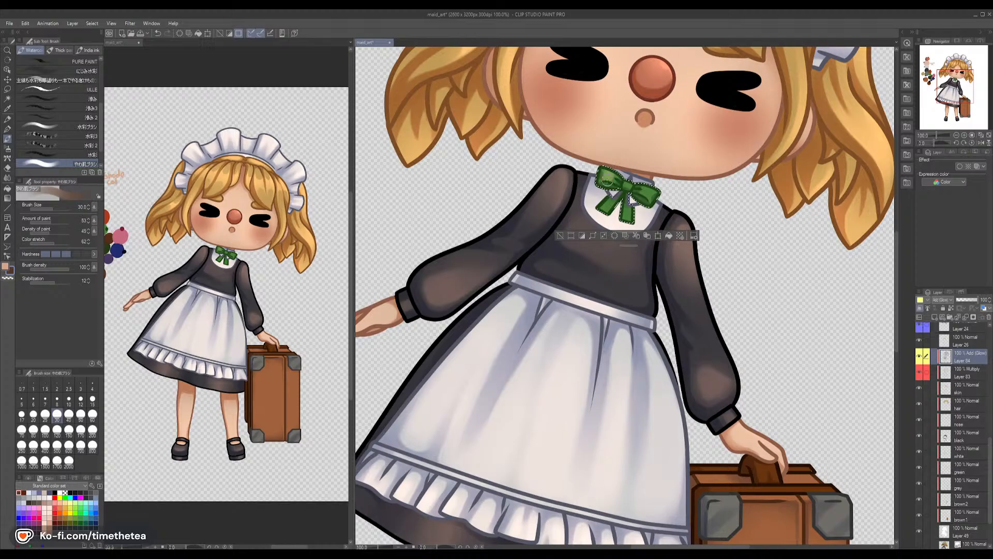
key("c")
mouse_move(621, 187)
left_mouse_down()
mouse_move(591, 174)
mouse_move(663, 192)
mouse_move(631, 191)
mouse_move(659, 199)
mouse_move(661, 185)
mouse_move(638, 193)
mouse_move(653, 183)
mouse_move(637, 206)
mouse_move(601, 212)
left_mouse_up()
key("c")
key("c")
key("c")
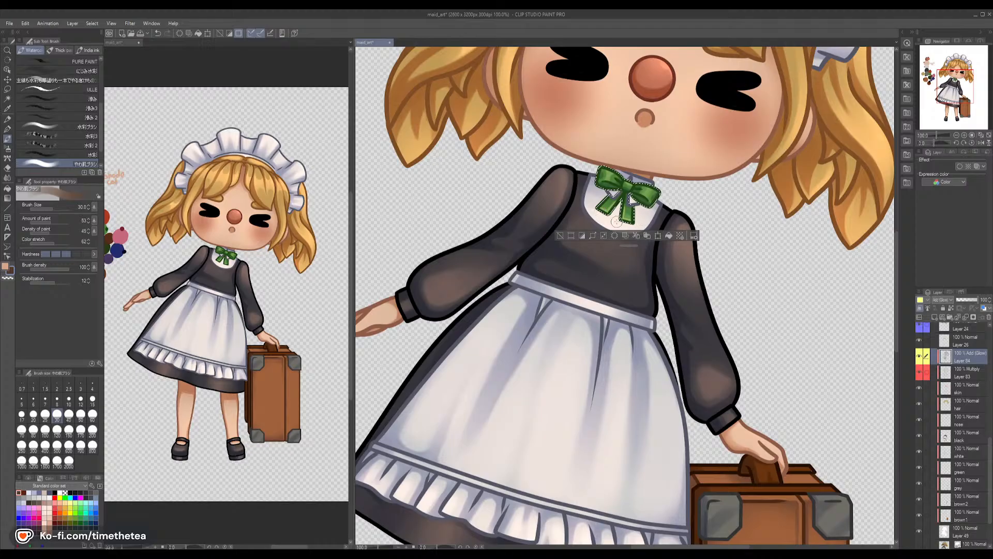
Select the grey layer's area and paint glow highlights on the suitcase's metal corners at size 30, trimming with transparent colour
left_click_drag(620, 396, 596, 213)
left_click_drag(609, 338, 537, 330)
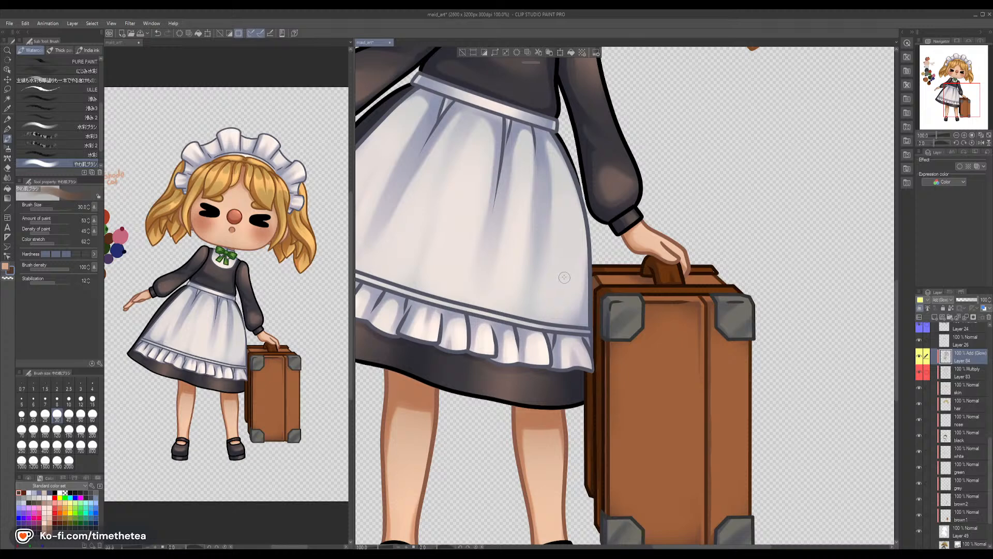
left_click(947, 486, "ctrl")
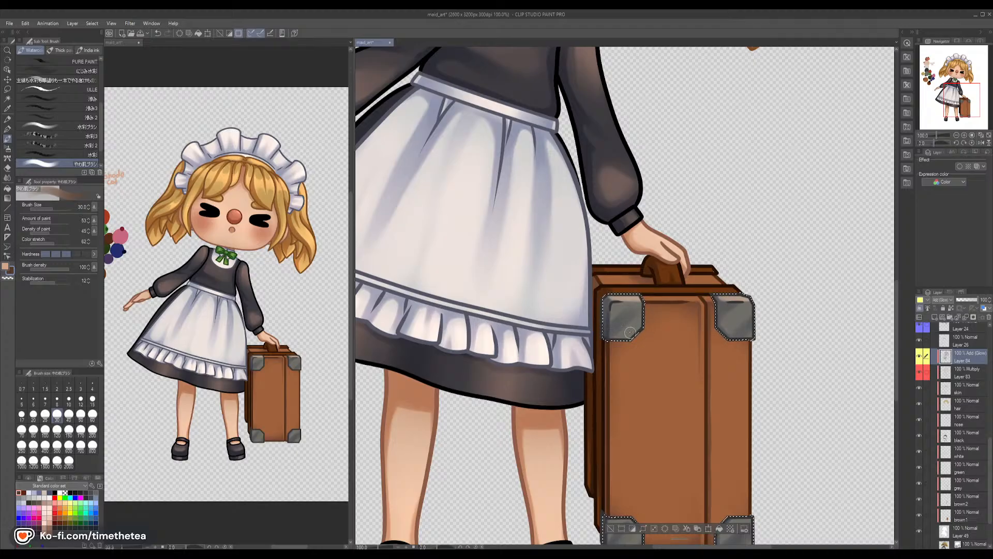
left_click_drag(627, 332, 646, 315)
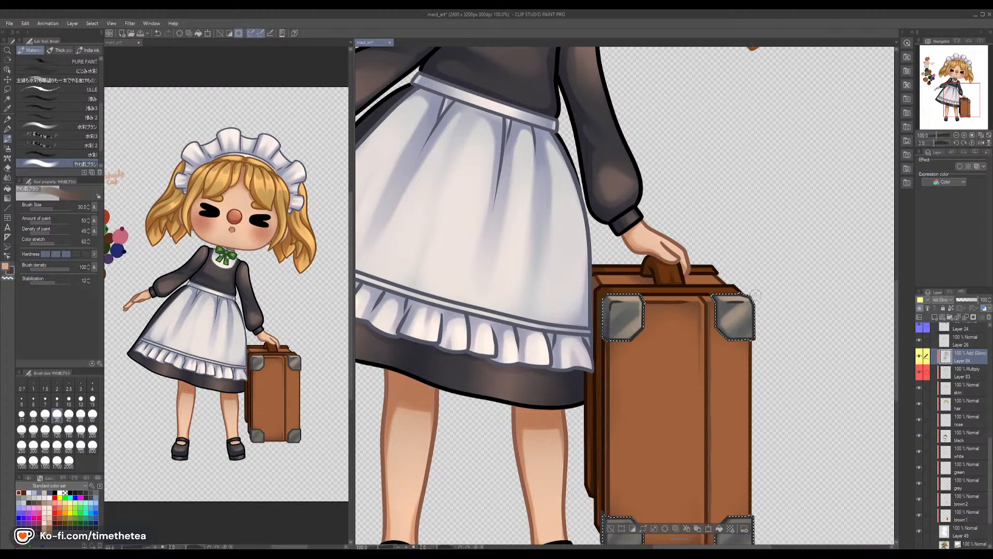
scroll(714, 311, "down", 5)
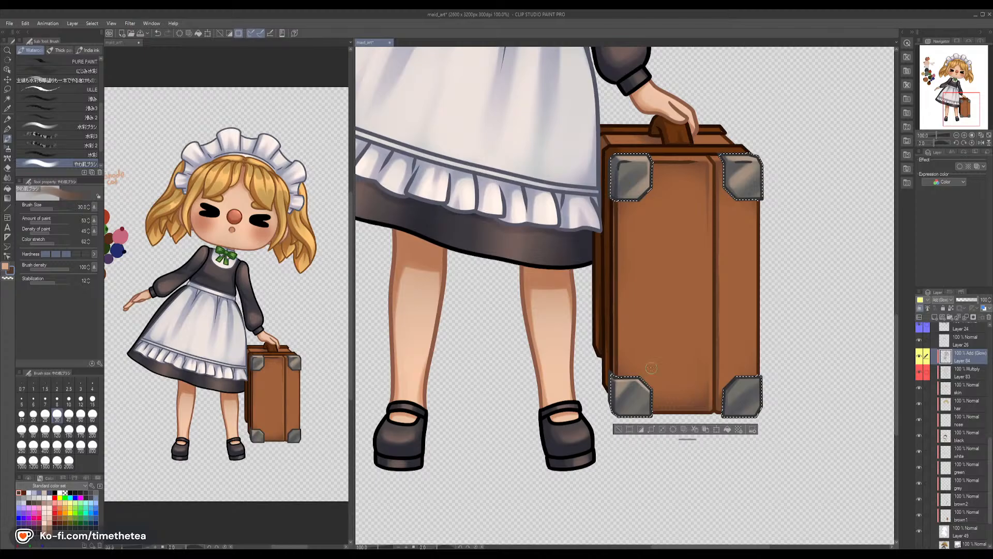
key("c")
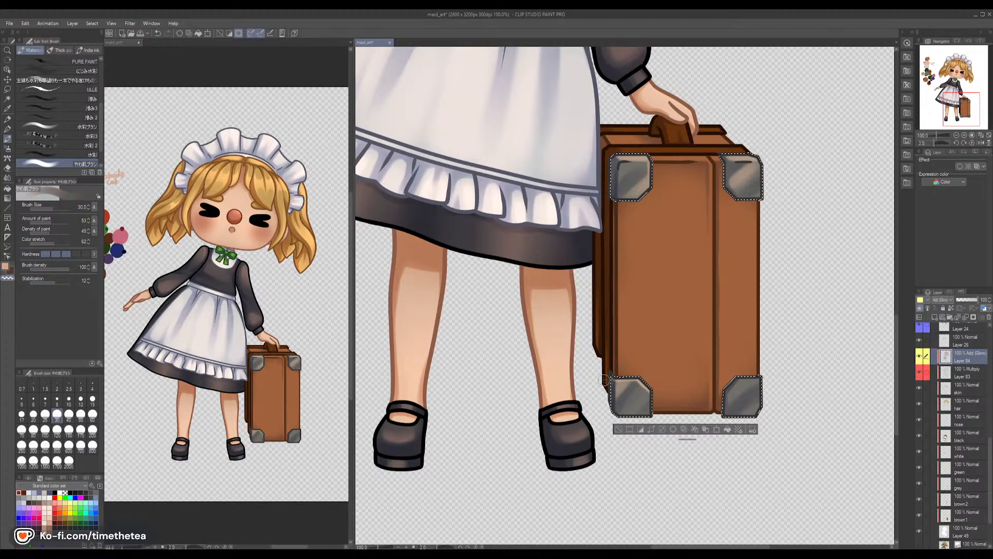
key("c")
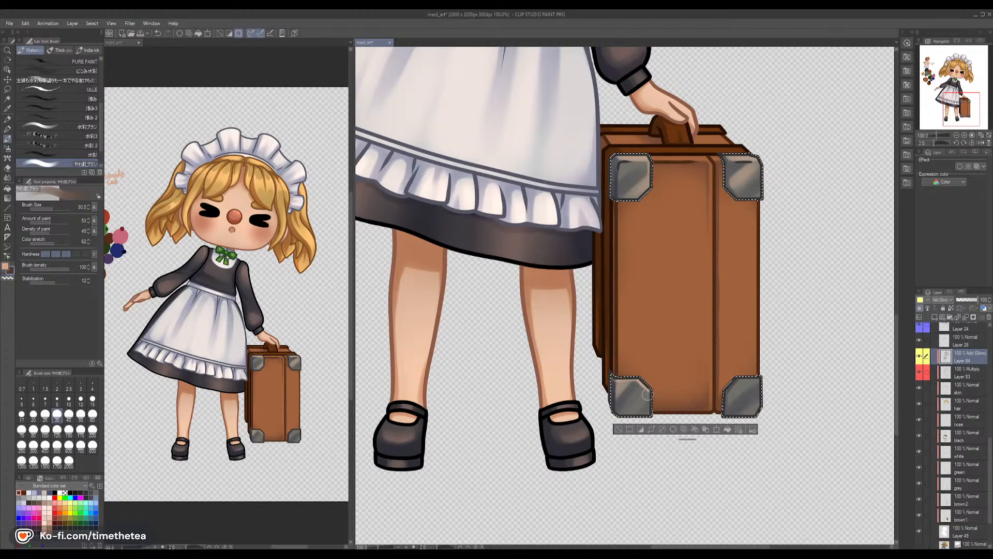
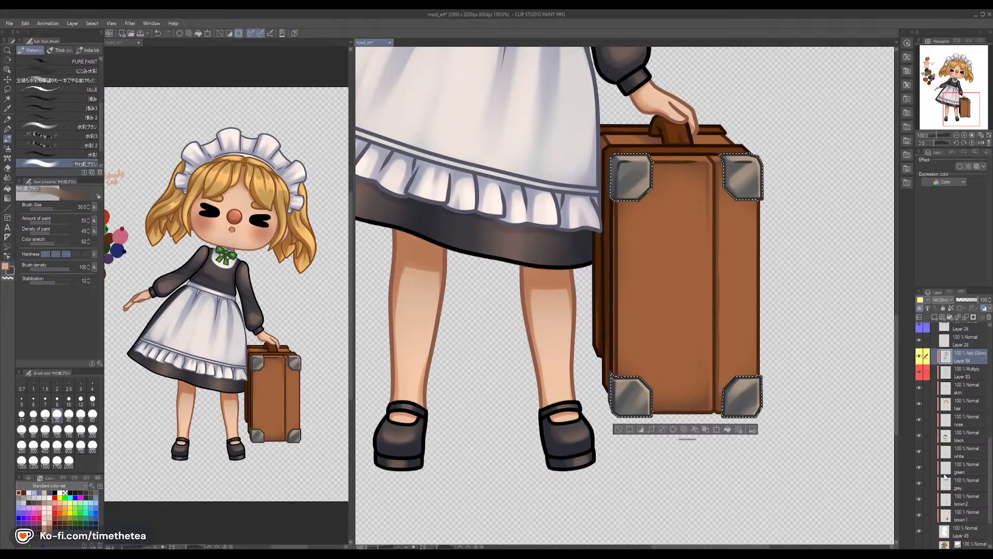
Select the suitcase's brown1 layer area and paint thin glow highlights along its edges with the watercolour brush at size 10
left_click(946, 502, "ctrl")
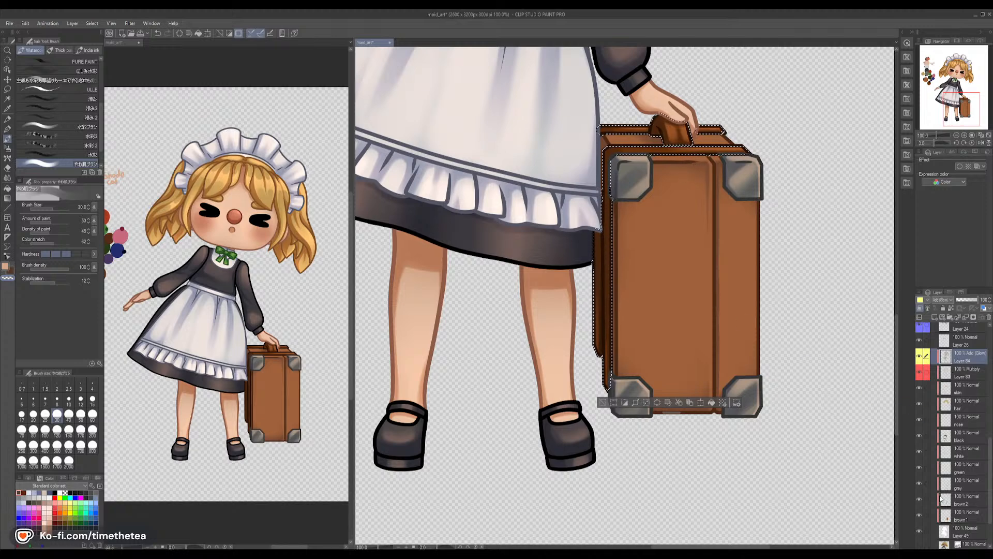
left_click(945, 512, "ctrl")
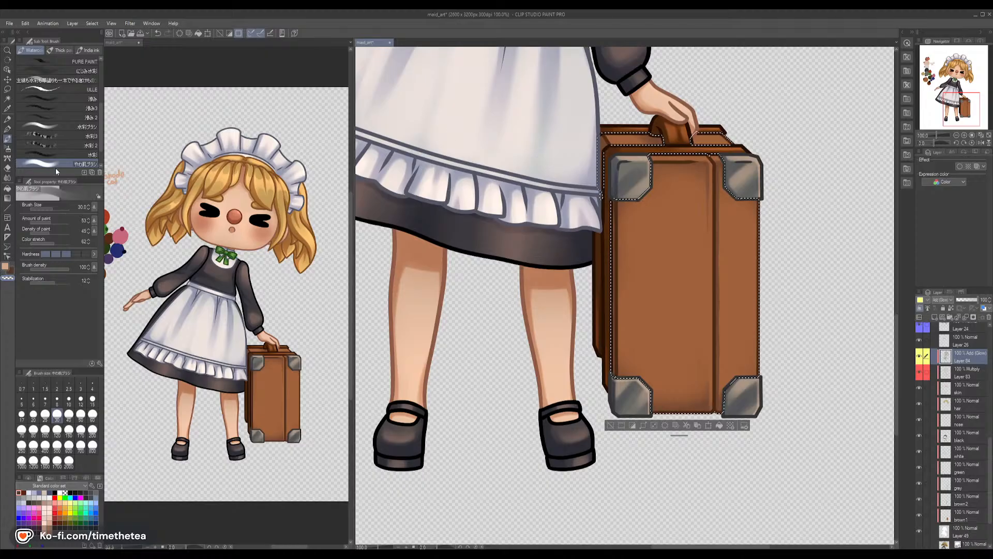
left_click(69, 399)
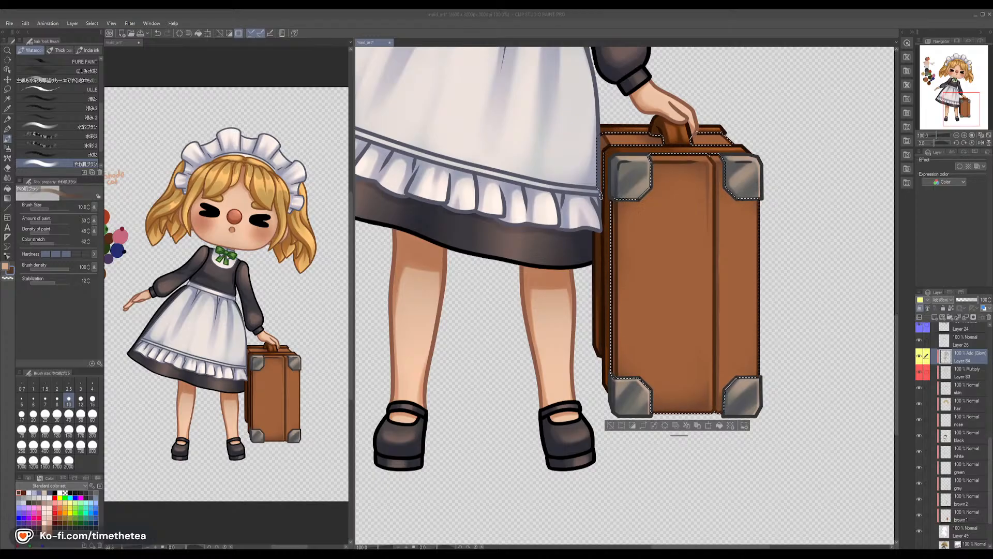
left_click(673, 32)
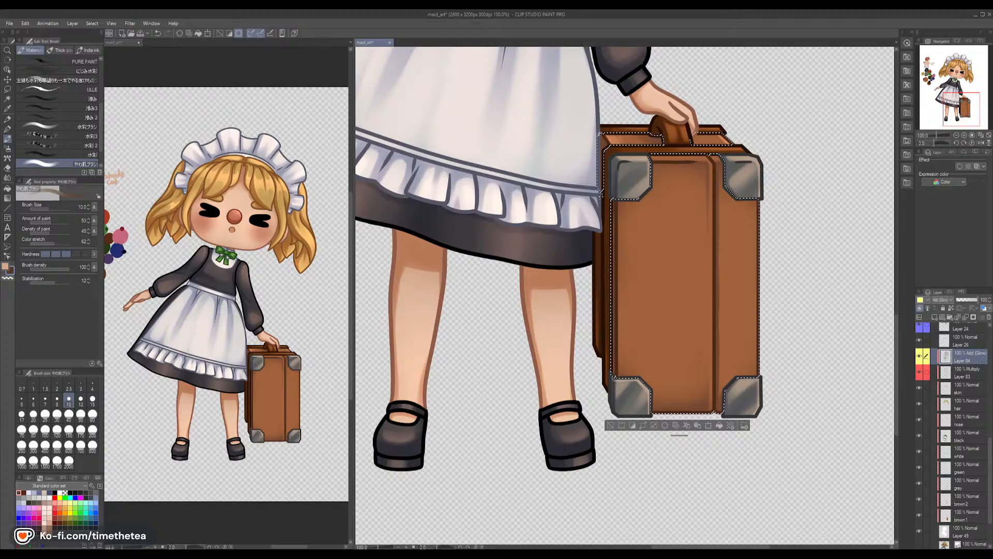
left_click(8, 178)
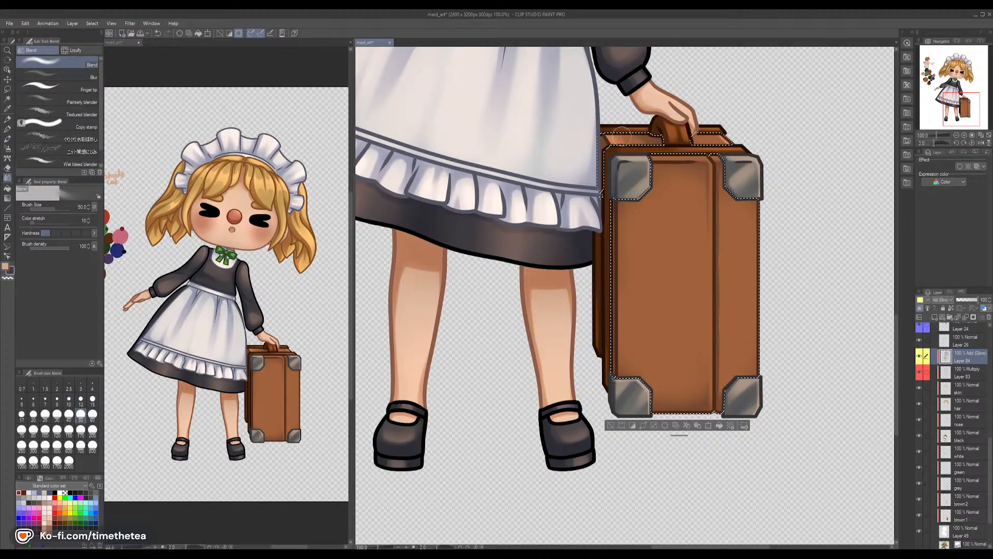
left_click(8, 139)
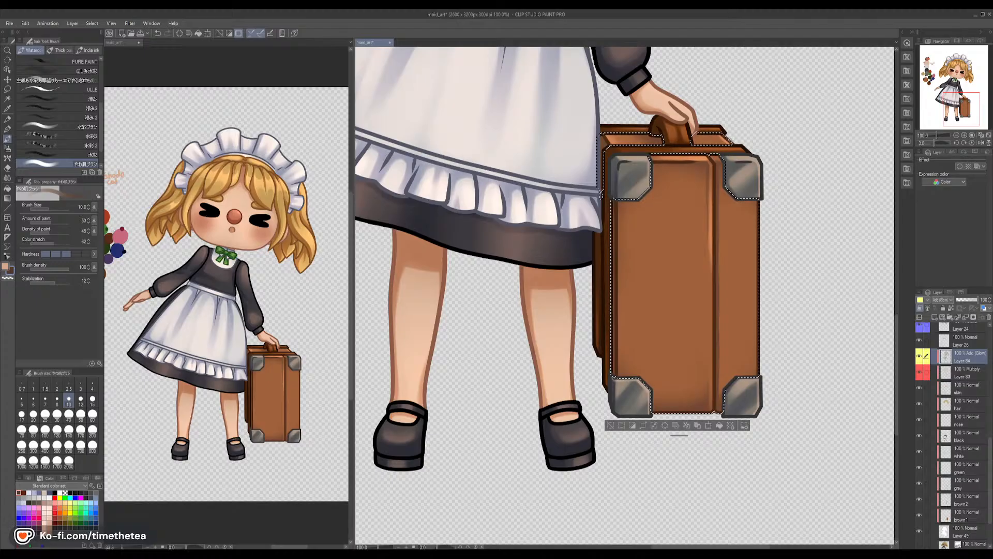
key("b")
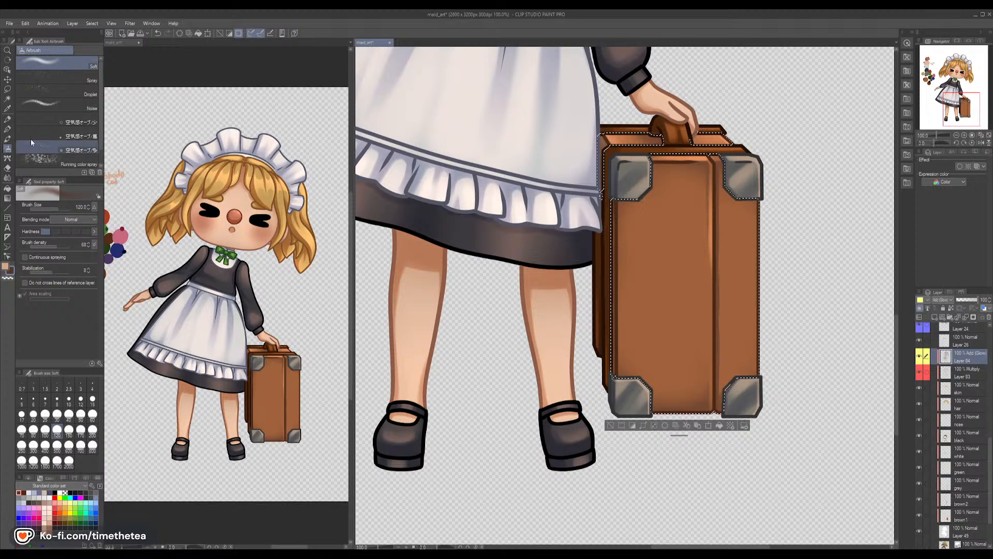
key("b")
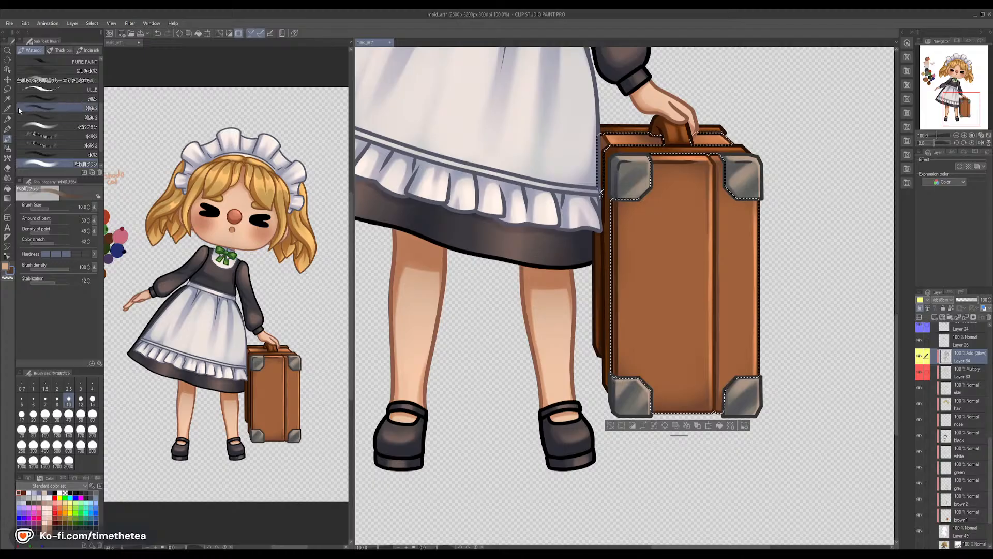
left_click(7, 149)
key("bracketright")
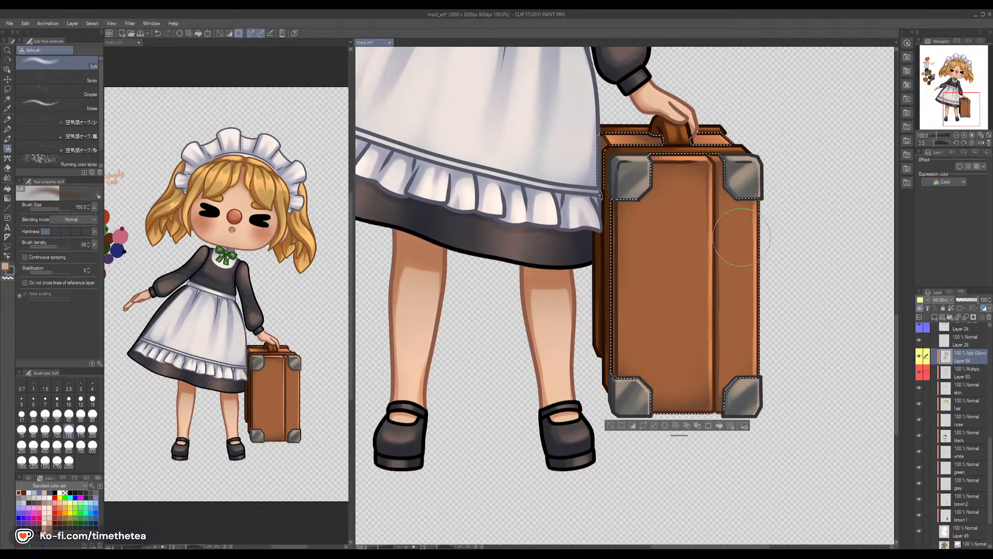
left_click_drag(745, 271, 746, 278)
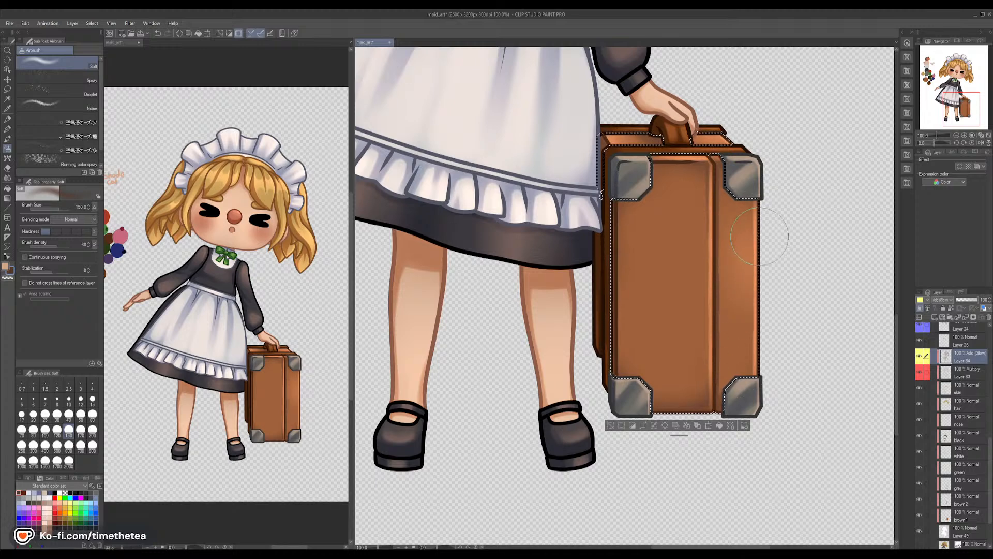
key("ctrl+z")
Airbrush a broad soft glow over the suitcase's front with the Soft airbrush at size 500, undoing the excess stroke
left_click(57, 444)
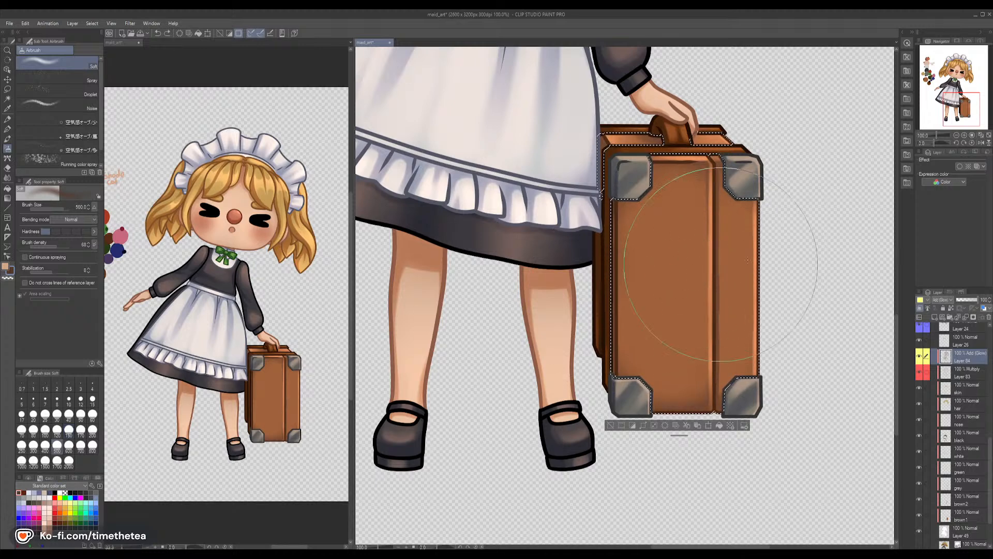
left_click_drag(796, 241, 607, 333)
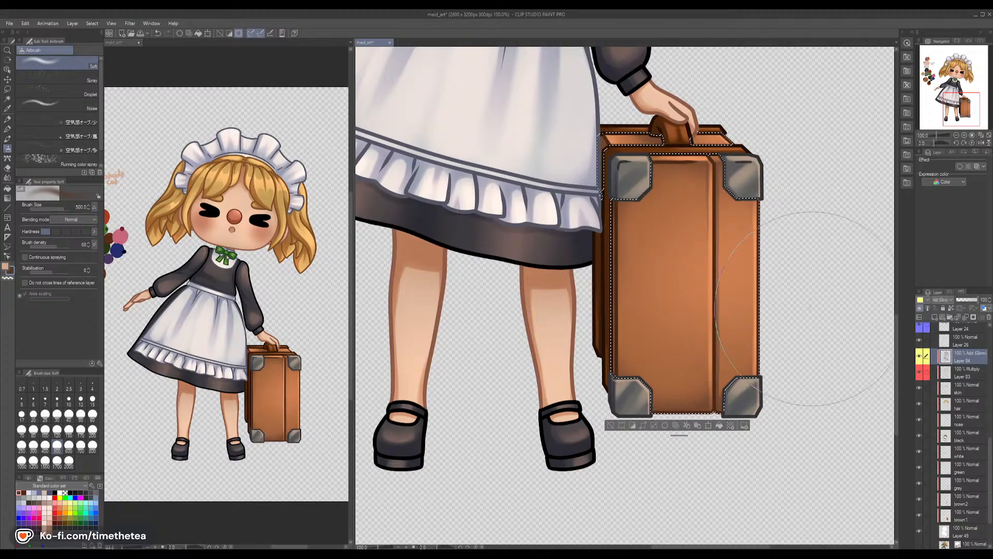
key("ctrl+z")
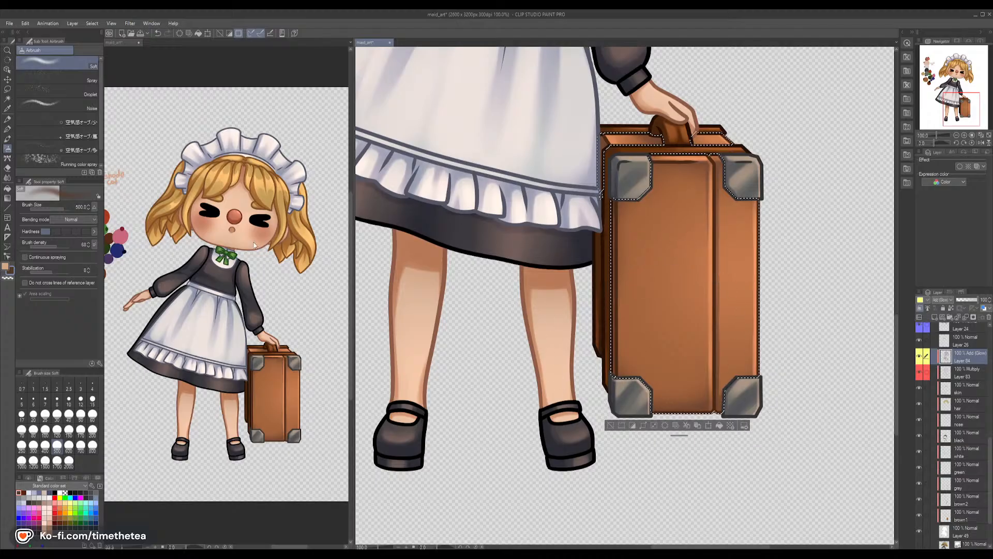
Trim the glow along the suitcase's vertical seam with straight transparent strokes at size 10, refine it with the Soft airbrush at size 30, and deselect
left_click(7, 139)
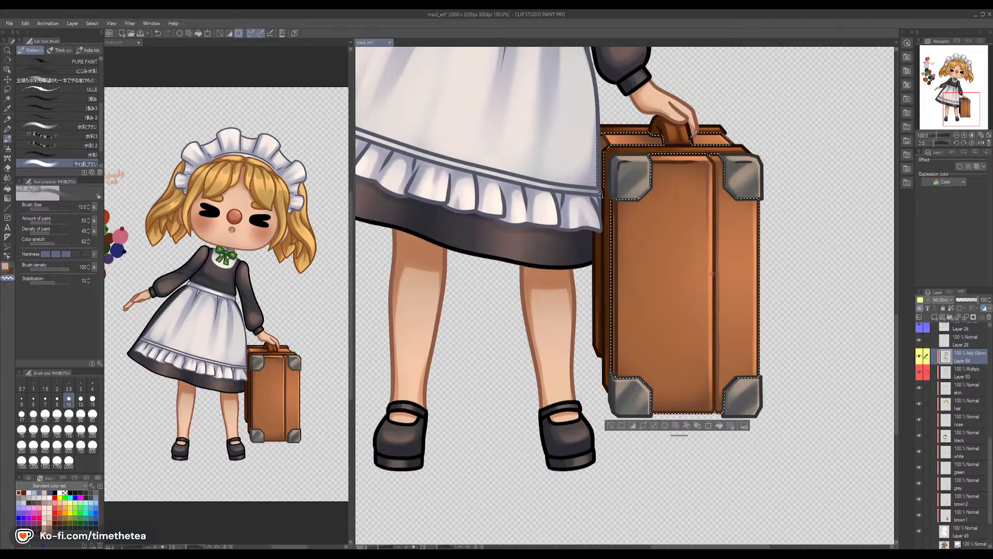
left_click(717, 404, "shift")
left_click(713, 178)
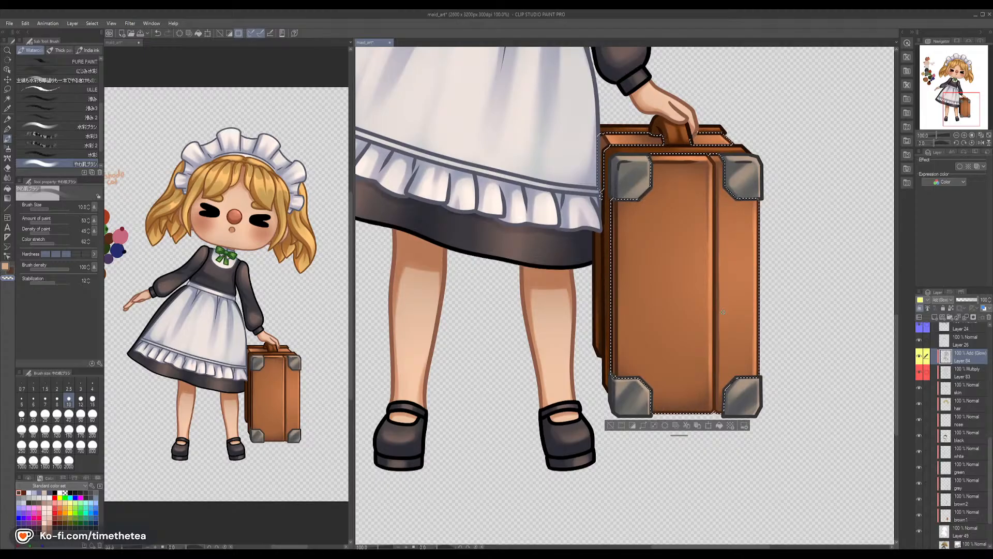
left_click(7, 148)
left_click(57, 414)
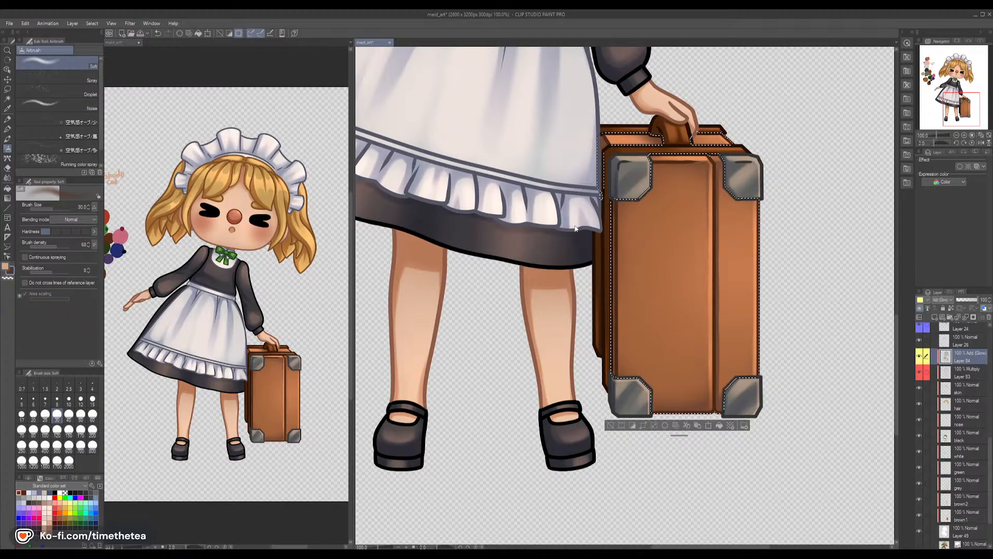
key("ctrl+d")
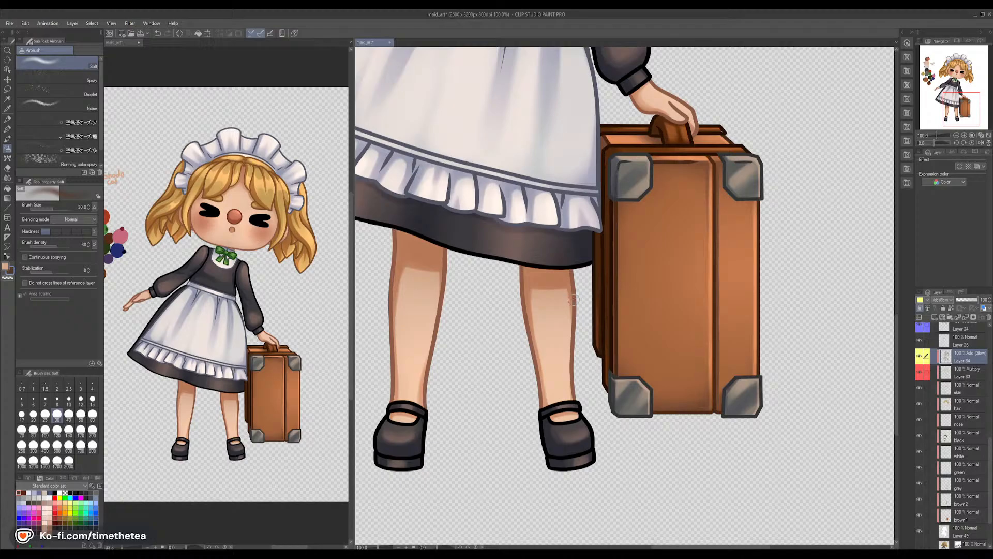
Paint a small highlight stroke on the suitcase-side shoe with the watercolour brush at size 10
left_click(7, 139)
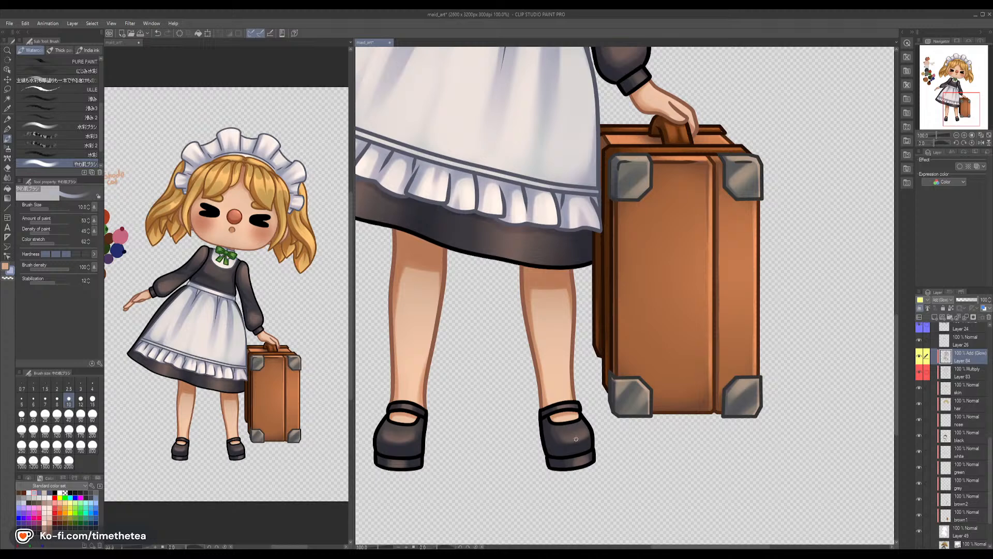
left_click_drag(585, 435, 578, 438)
left_click(957, 135)
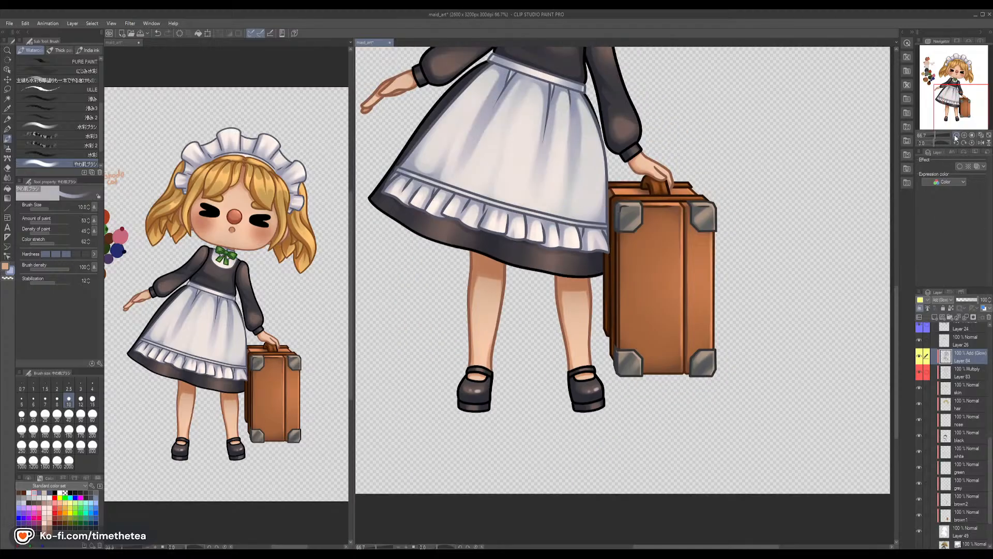
Collapse the luggage folder, move it into the brush folder below it, and show the letter folder's artwork
left_click(956, 135)
left_click_drag(953, 112, 959, 81)
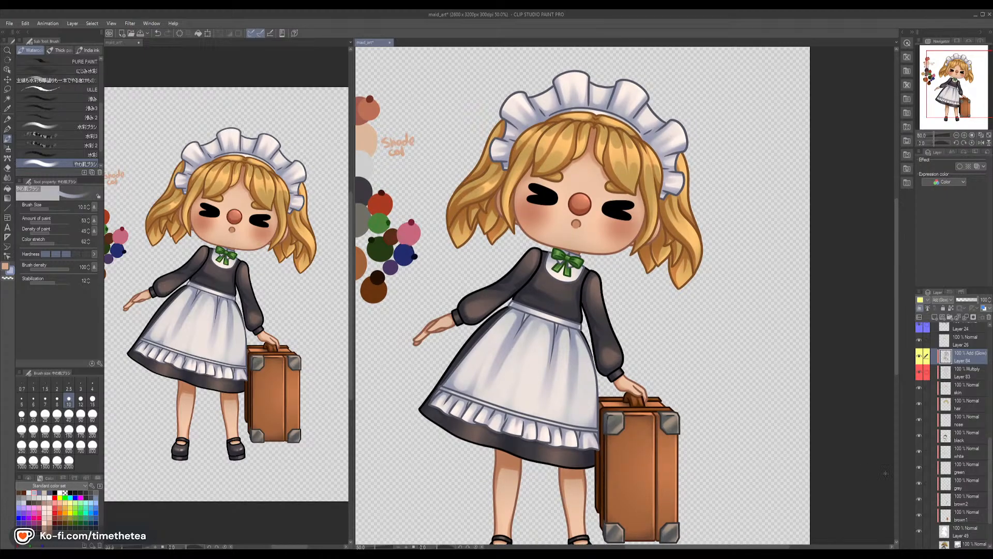
scroll(949, 364, "up", 1)
scroll(949, 364, "up", 6)
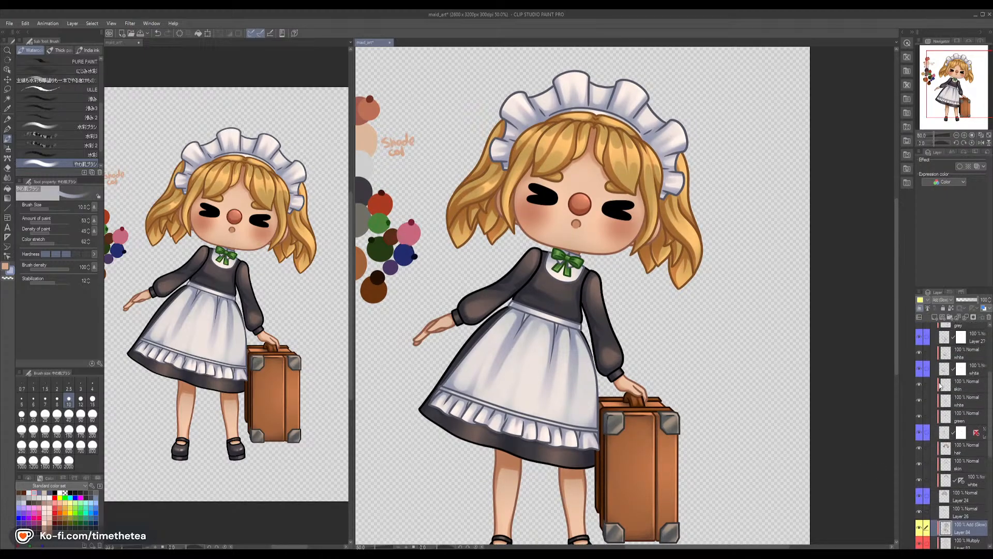
left_click(934, 371)
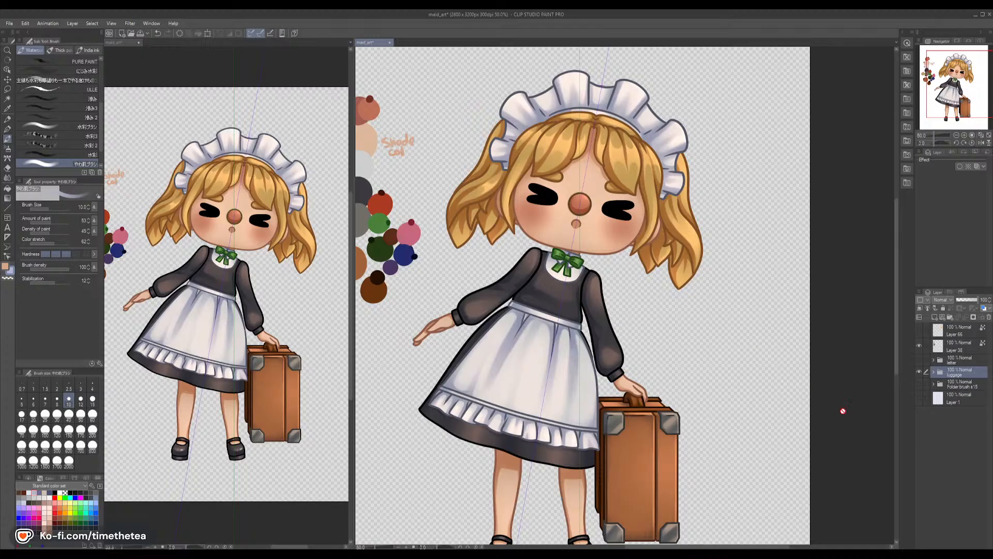
left_click_drag(958, 373, 959, 386)
left_click(919, 360)
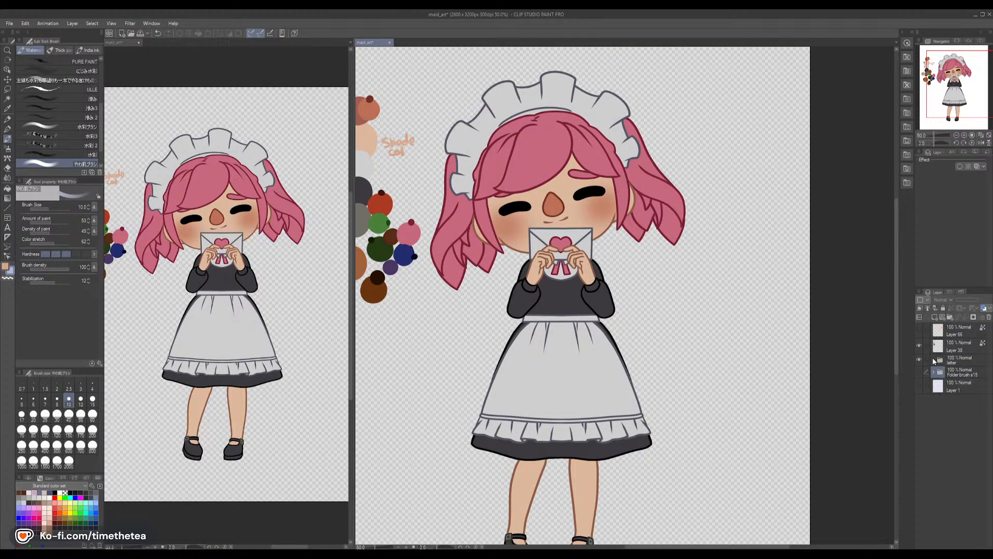
Add a new layer above Layer 51 in the letter folder, with Multiply blending and a red palette colour
left_click(934, 363)
scroll(951, 448, "down", 5)
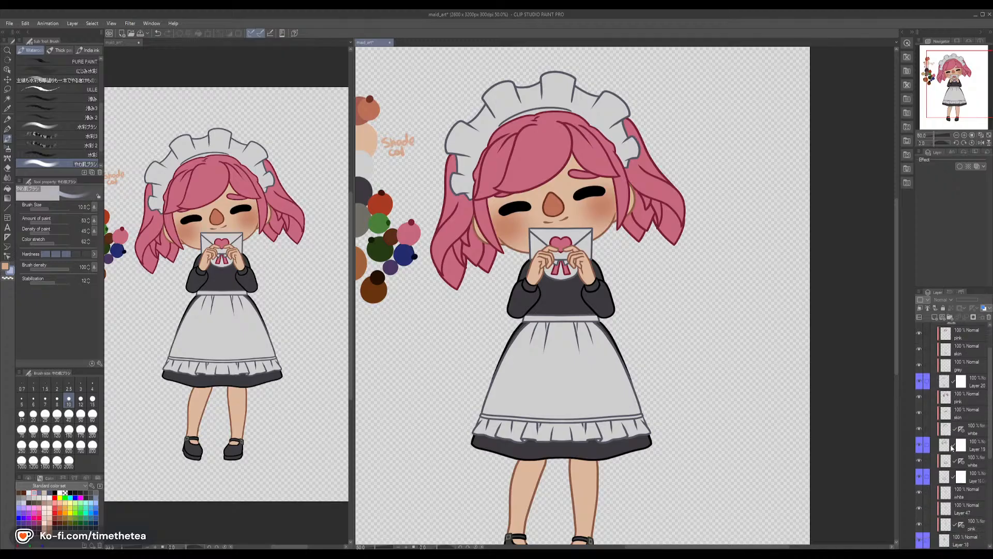
scroll(951, 449, "down", 2)
left_click(920, 308)
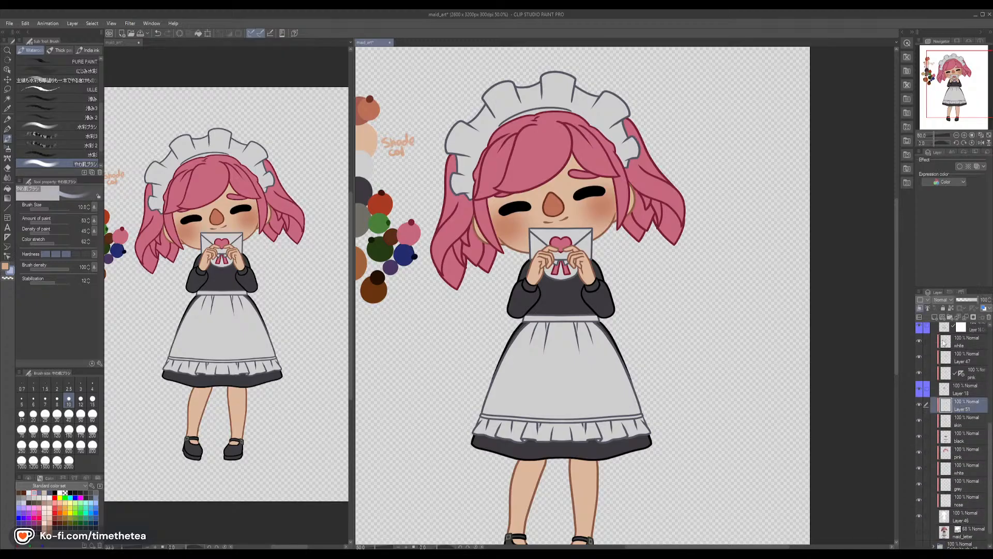
left_click(928, 300)
left_click(927, 317)
left_click(944, 327)
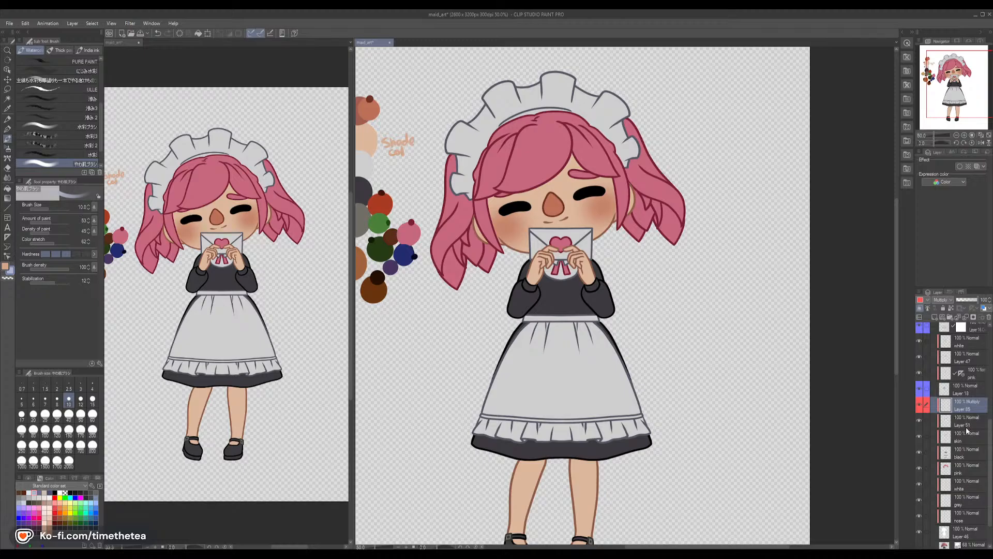
Select the nose layer's area and shade the nose's edges with the watercolour brush at size 30
scroll(963, 425, "down", 2)
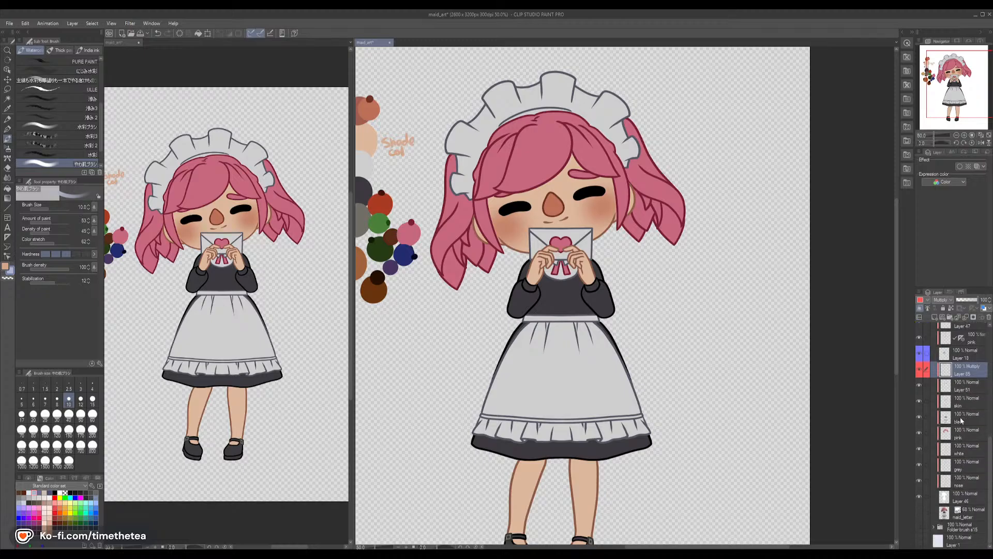
left_click(946, 482, "ctrl")
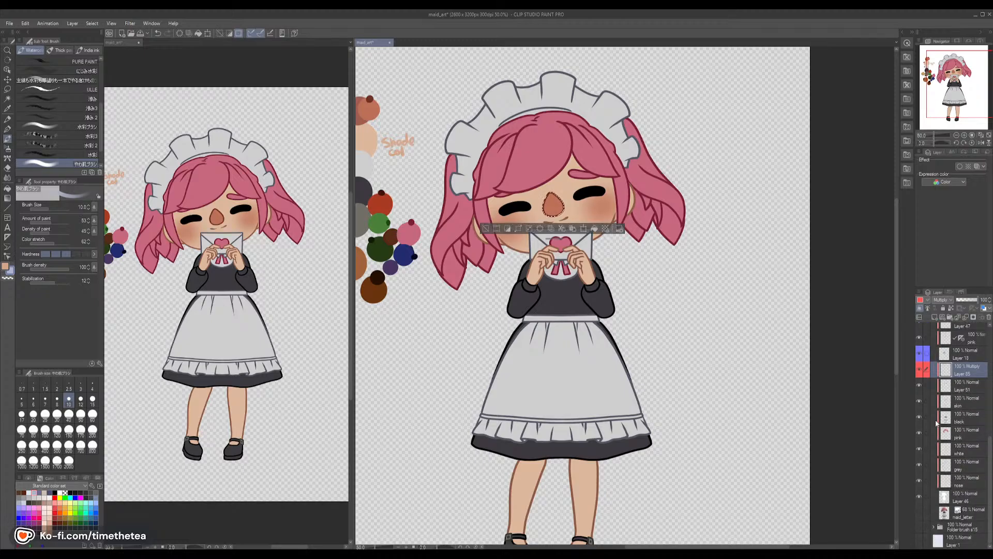
left_click(964, 135)
left_click_drag(491, 161, 548, 257)
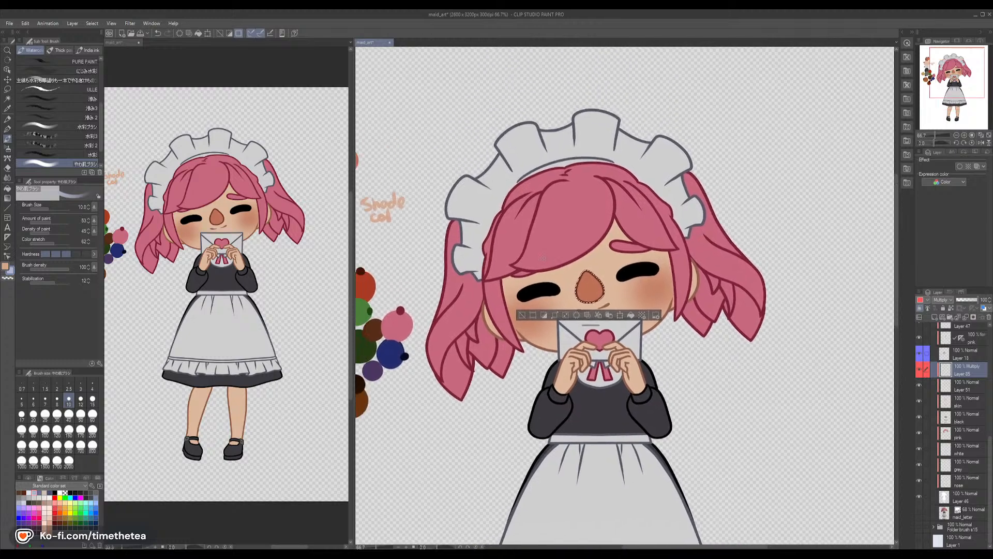
left_click(964, 135)
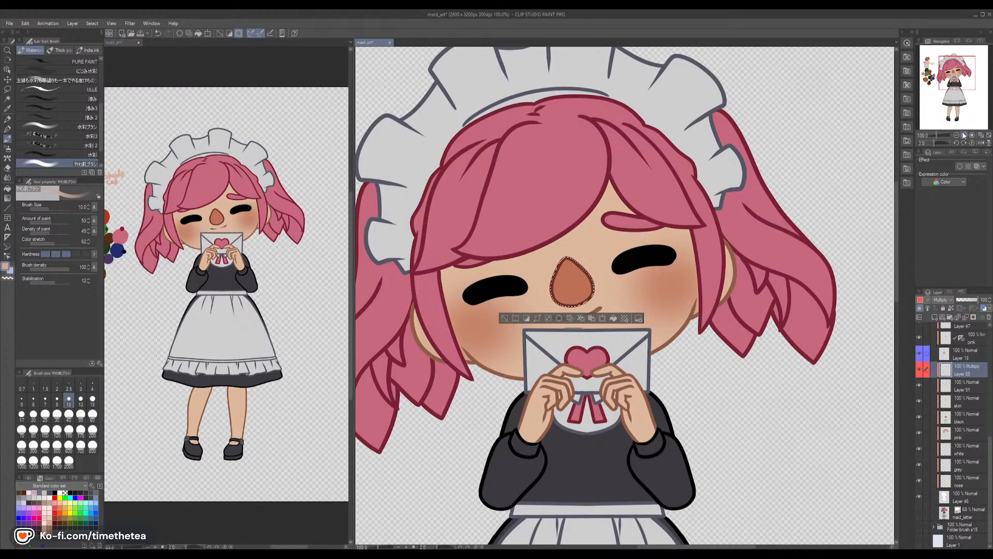
left_click(57, 415)
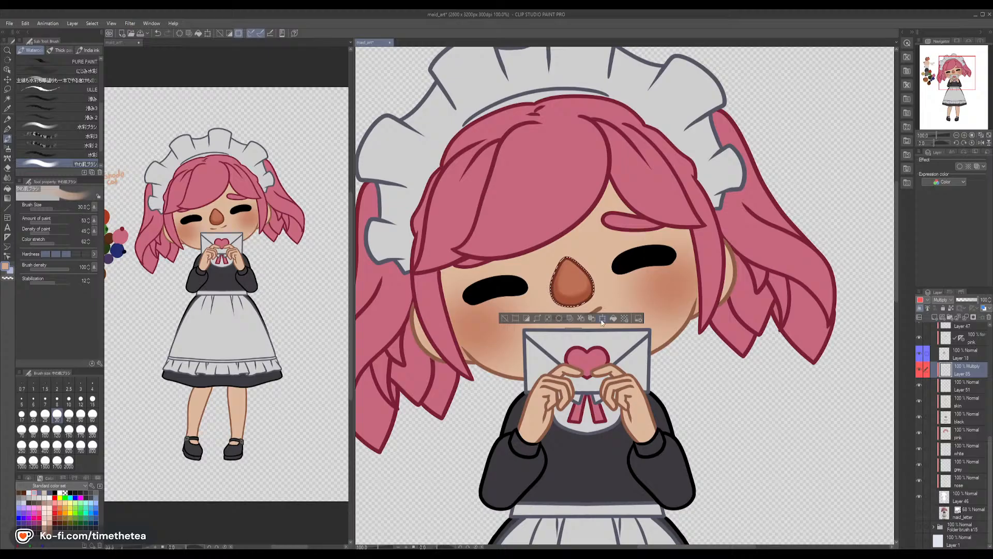
Select the skin layer's area and shade the ear at size 30 and the mouth at size 15, cleaning up with transparent colour
left_click(947, 403, "ctrl")
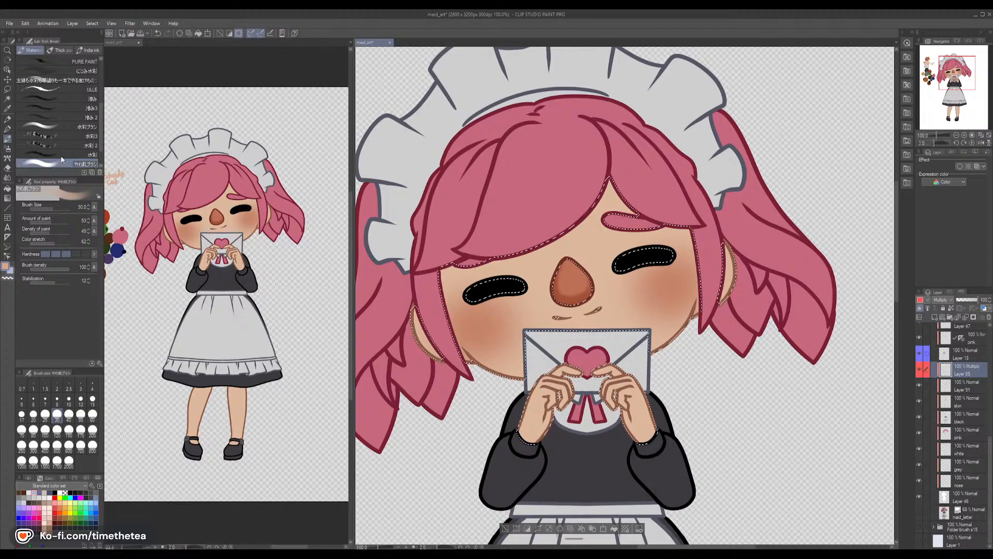
left_click_drag(415, 312, 424, 344)
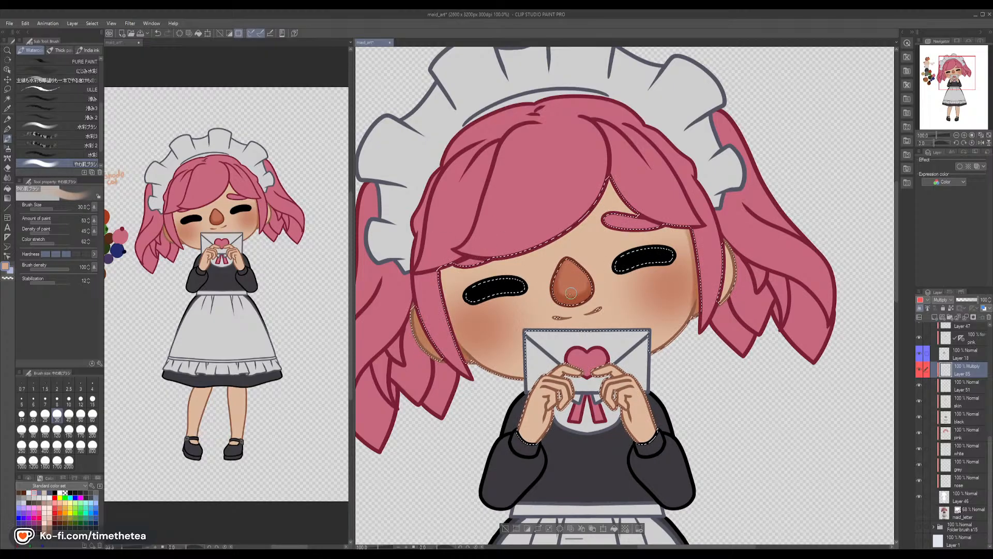
left_click(92, 400)
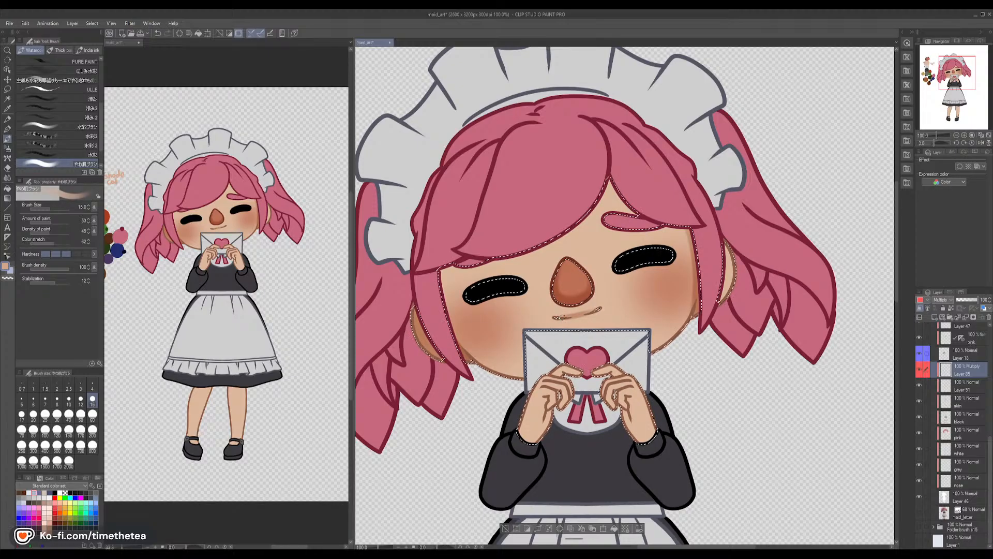
key("c")
key("c")
Shade the forehead along the fringe and hairline with the watercolour brush at size 30, and soften the face shading with Blend
left_click(57, 416)
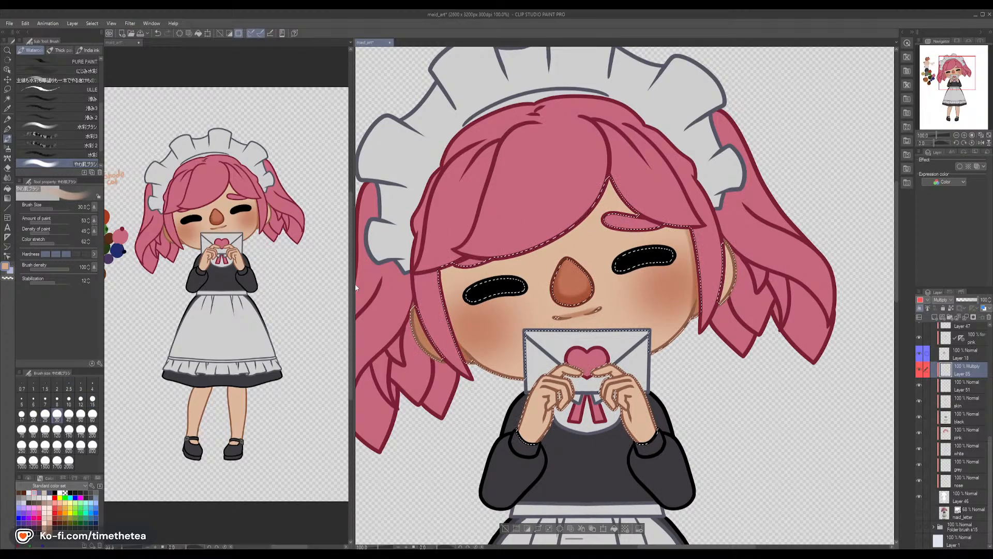
mouse_move(455, 266)
left_mouse_down()
mouse_move(482, 266)
mouse_move(471, 257)
mouse_move(442, 271)
mouse_move(478, 254)
mouse_move(428, 282)
mouse_move(529, 243)
mouse_move(499, 265)
mouse_move(513, 259)
mouse_move(592, 203)
mouse_move(581, 196)
mouse_move(614, 186)
left_mouse_up()
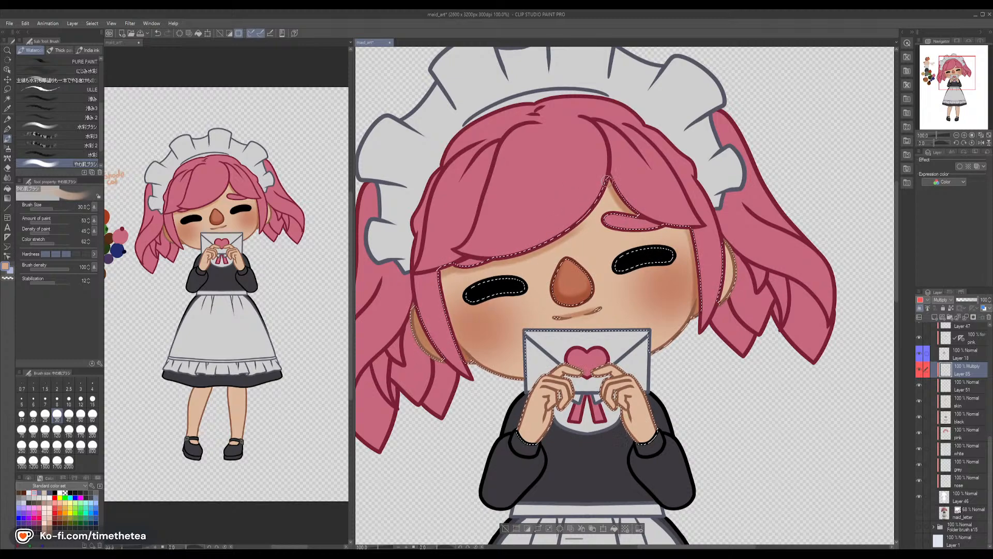
left_click_drag(609, 187, 571, 236)
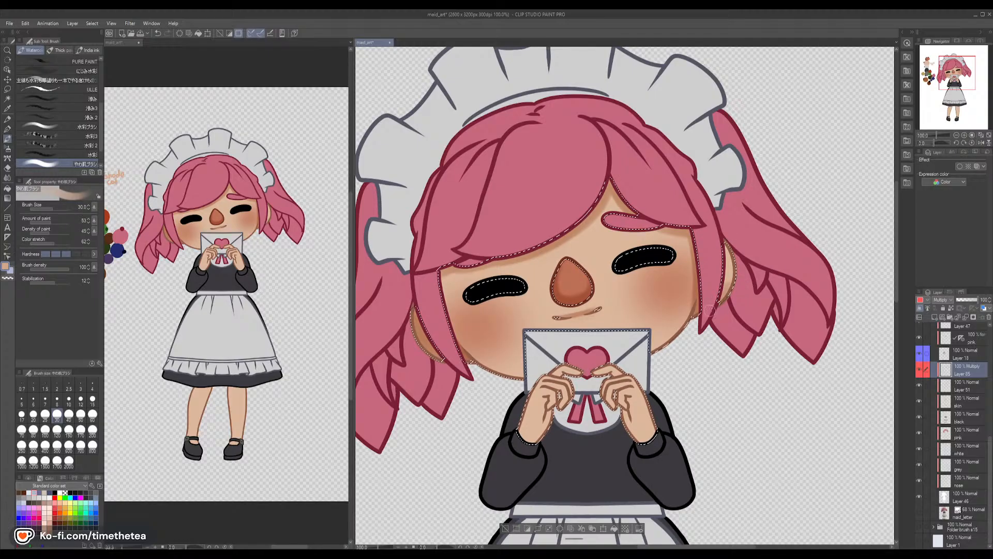
left_click_drag(444, 274, 448, 289)
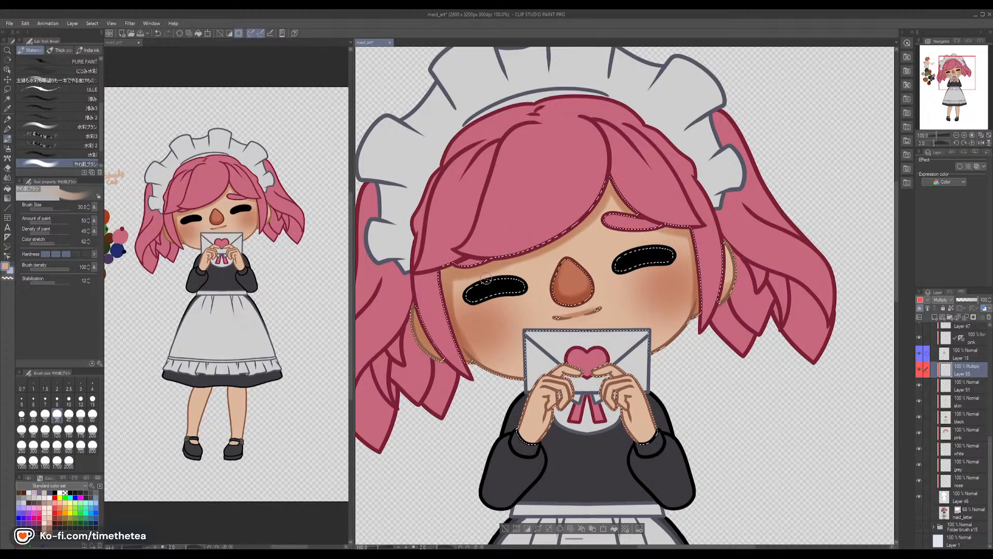
left_click(7, 178)
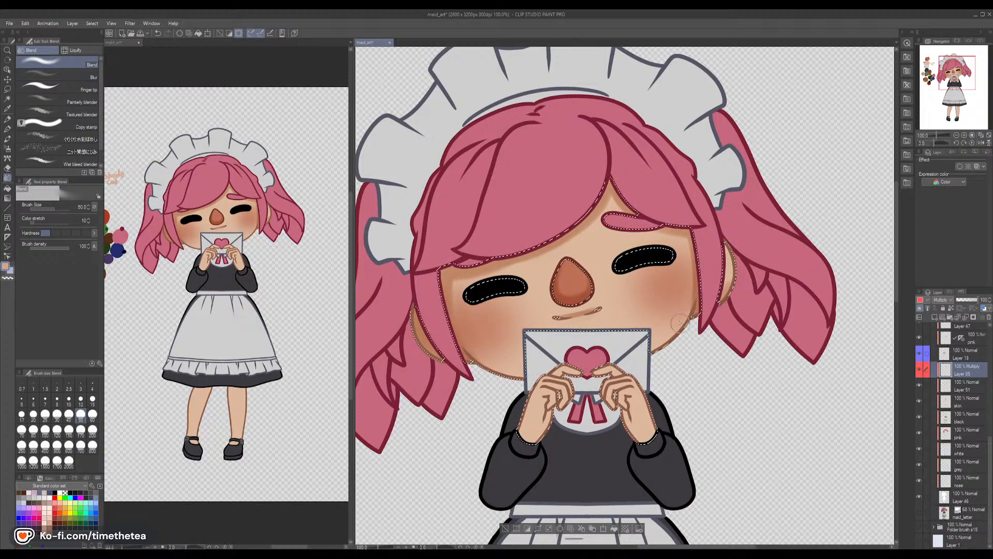
left_click_drag(653, 259, 689, 284)
Airbrush soft shading along the sides of the face and cheeks with the Soft airbrush at size 120
left_click(7, 148)
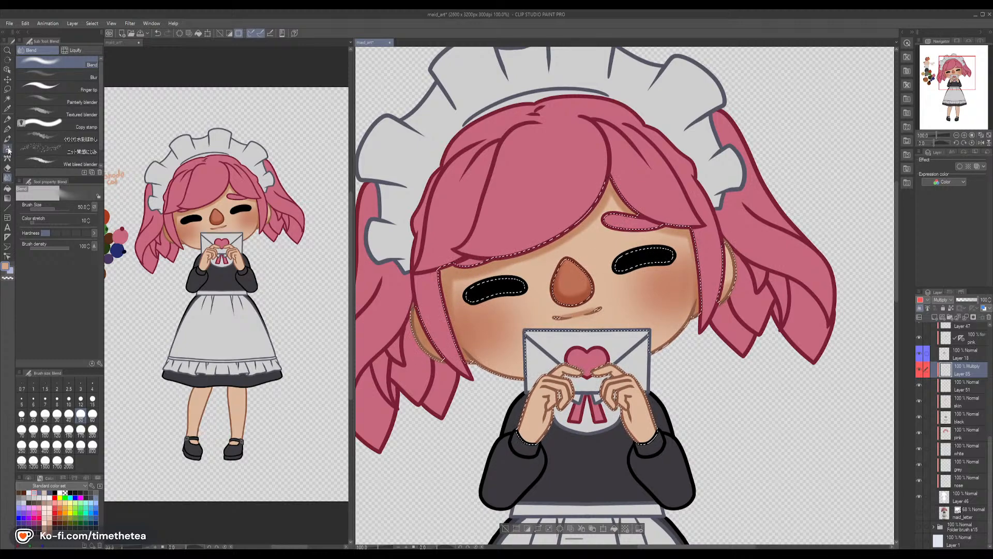
left_click(57, 429)
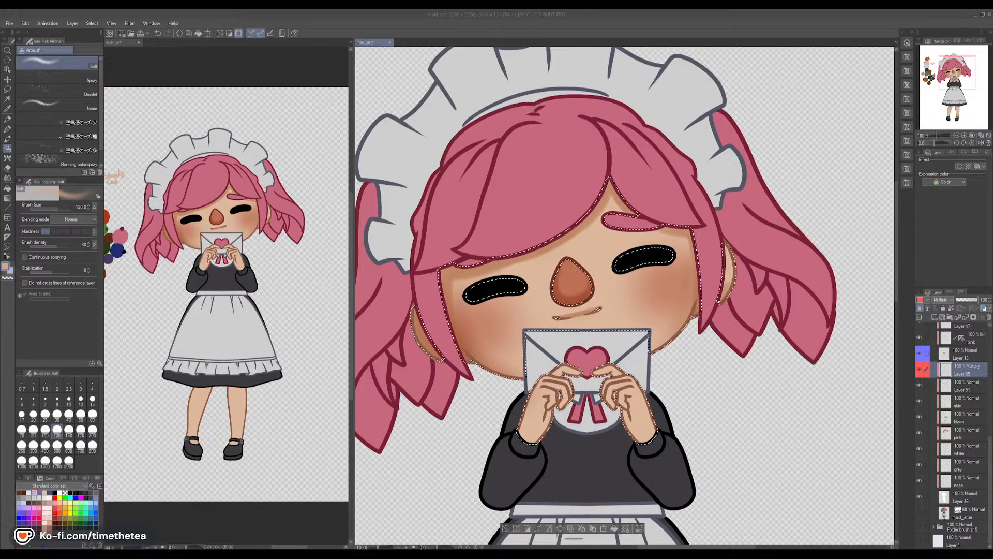
left_click(661, 24)
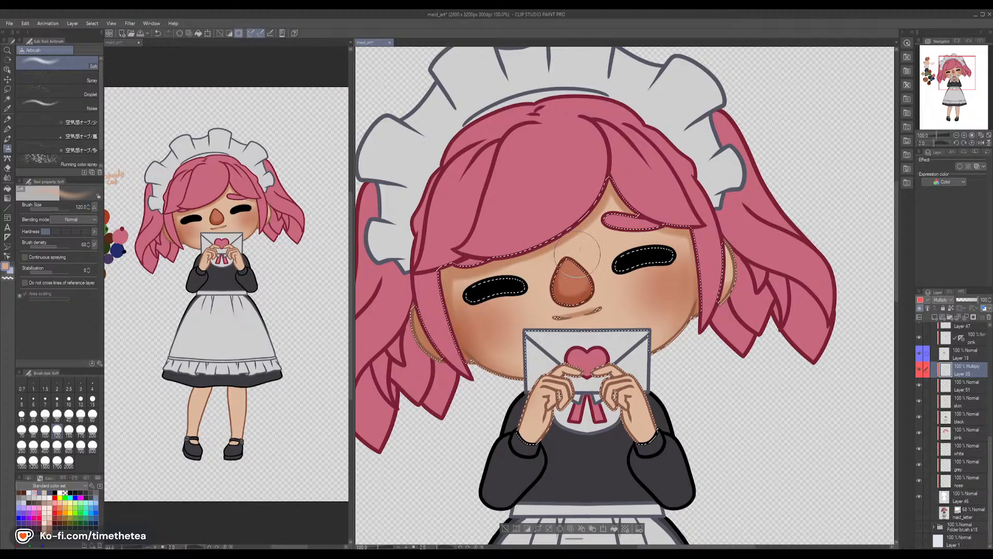
Shade the viewer's-left hand and wrist holding the letter with the watercolour brush at size 20, refining the edges with transparent colour
left_click_drag(673, 361, 695, 243)
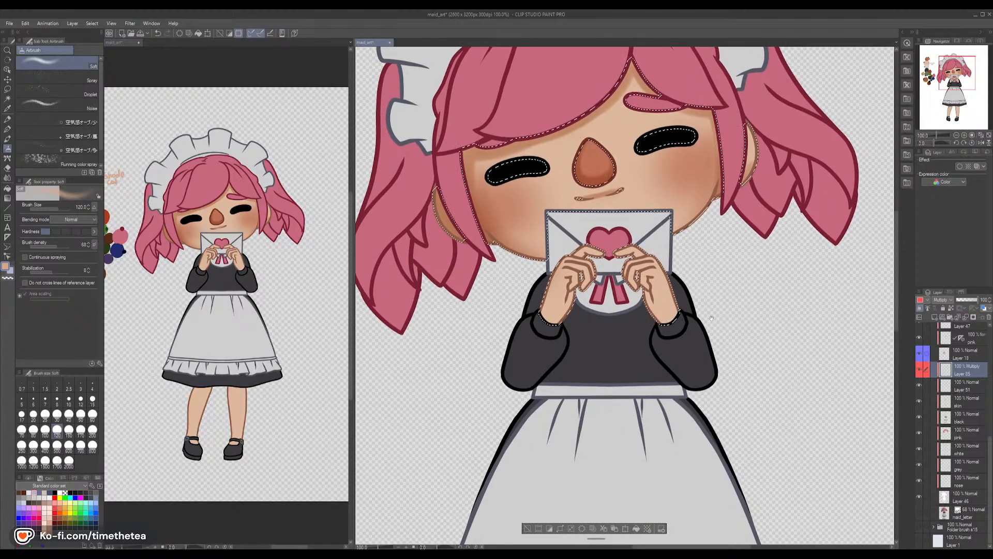
left_click(8, 138)
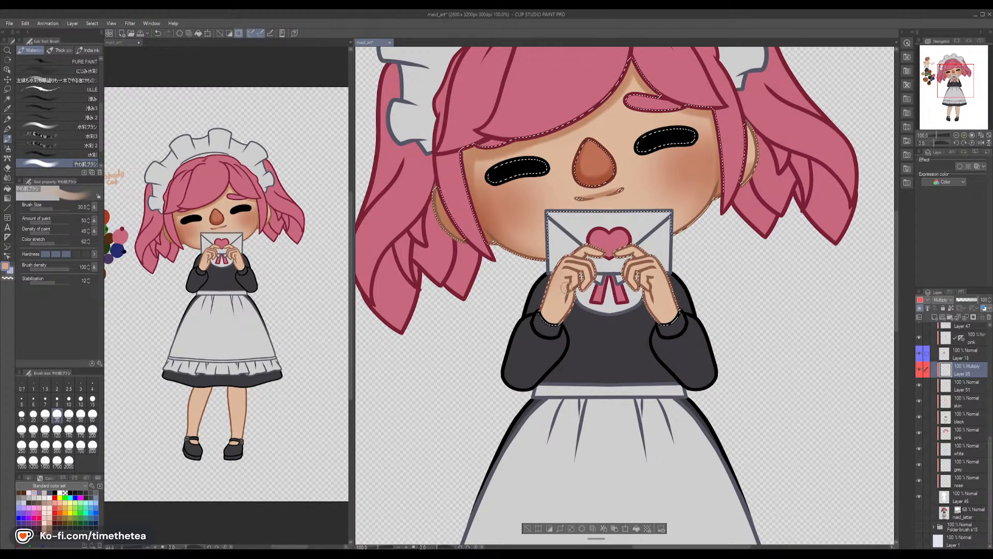
left_click(33, 413)
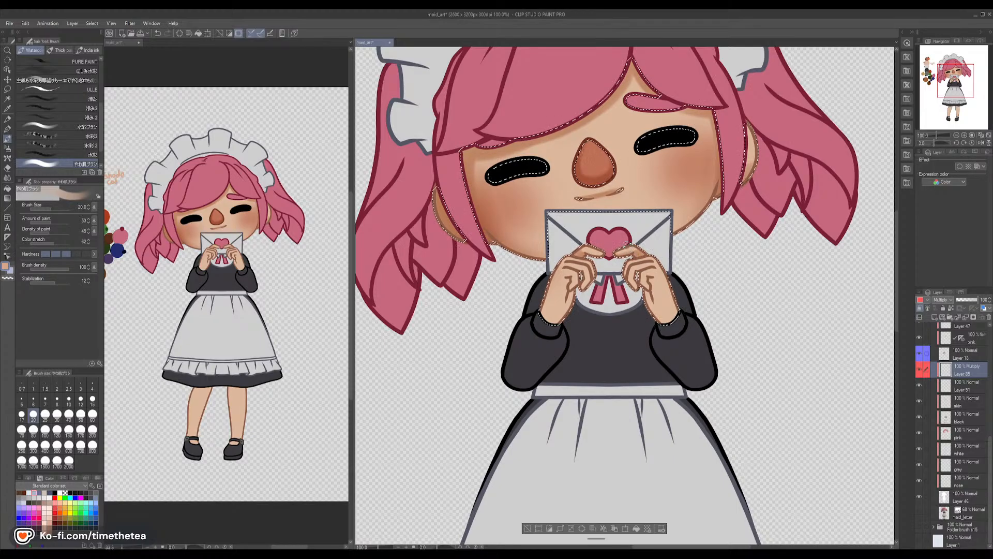
key("c")
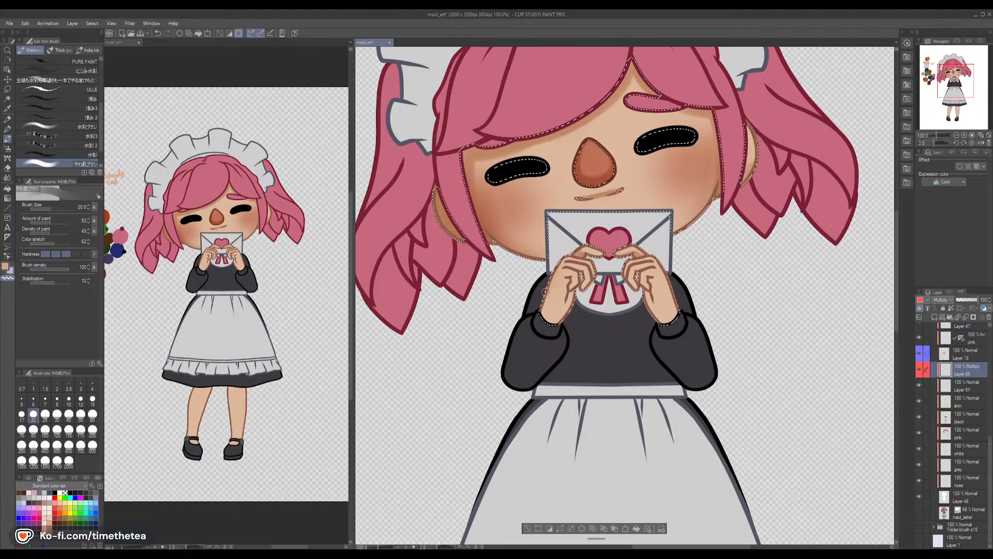
key("c")
left_click_drag(544, 315, 550, 288)
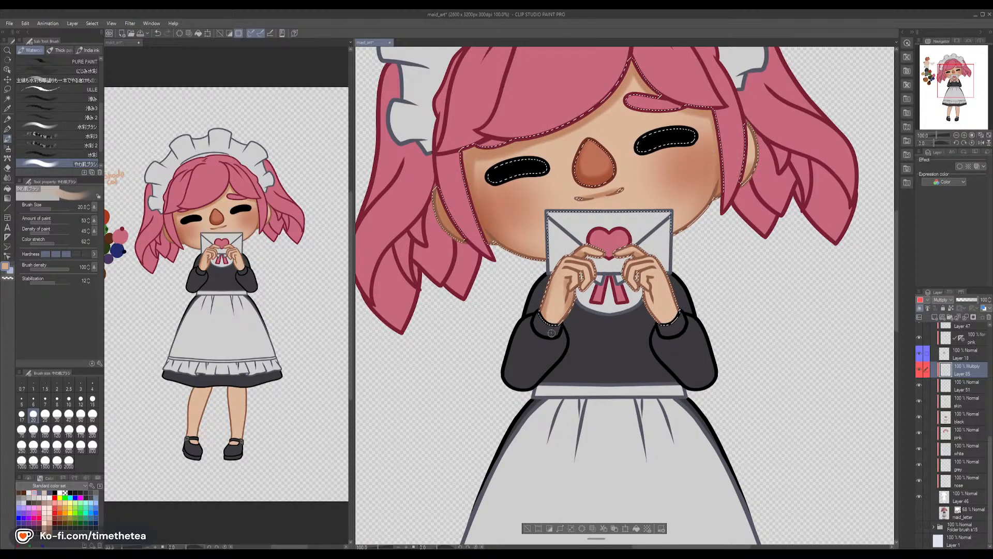
key("c")
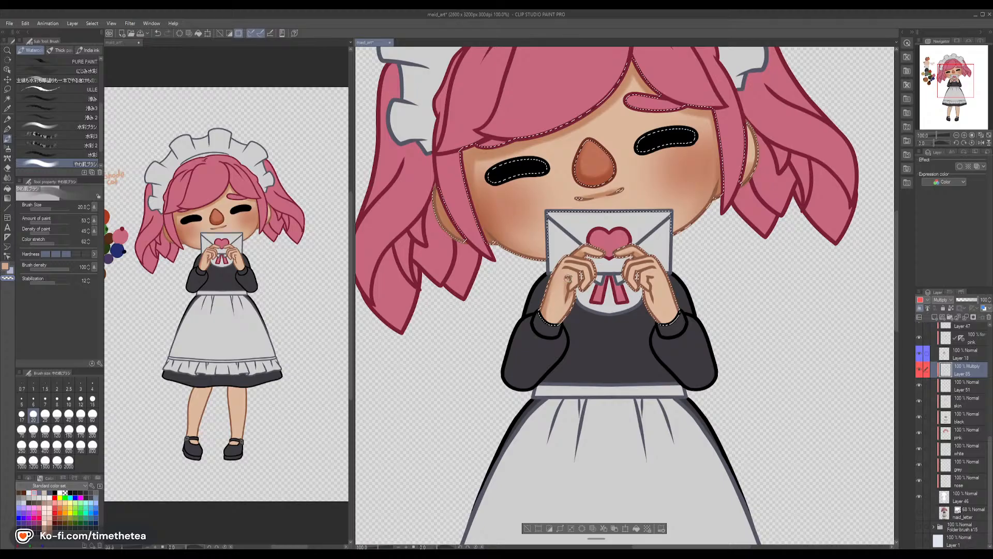
key("c")
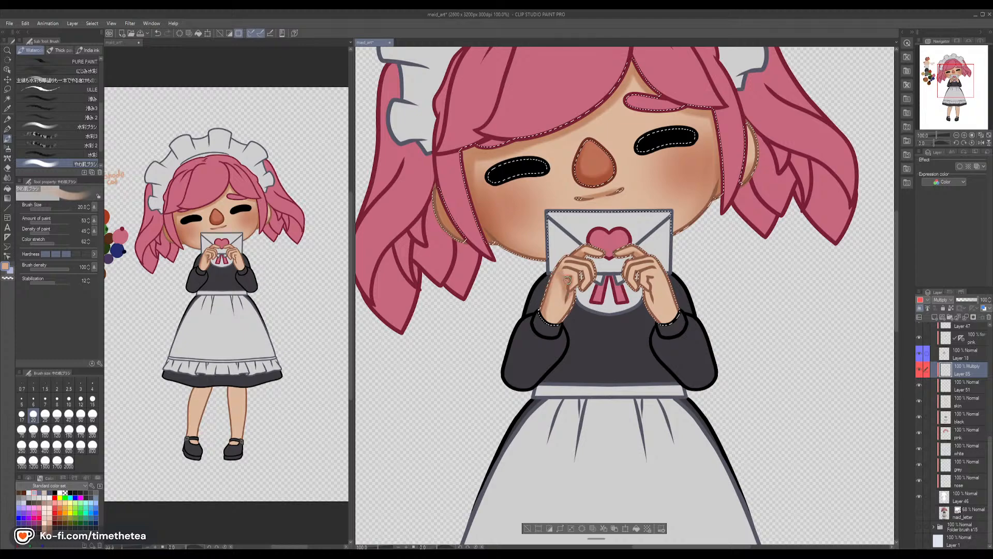
Blend the hand shading and shade the fingers and the other hand at size 20, trimming excess with transparent colour
key("j")
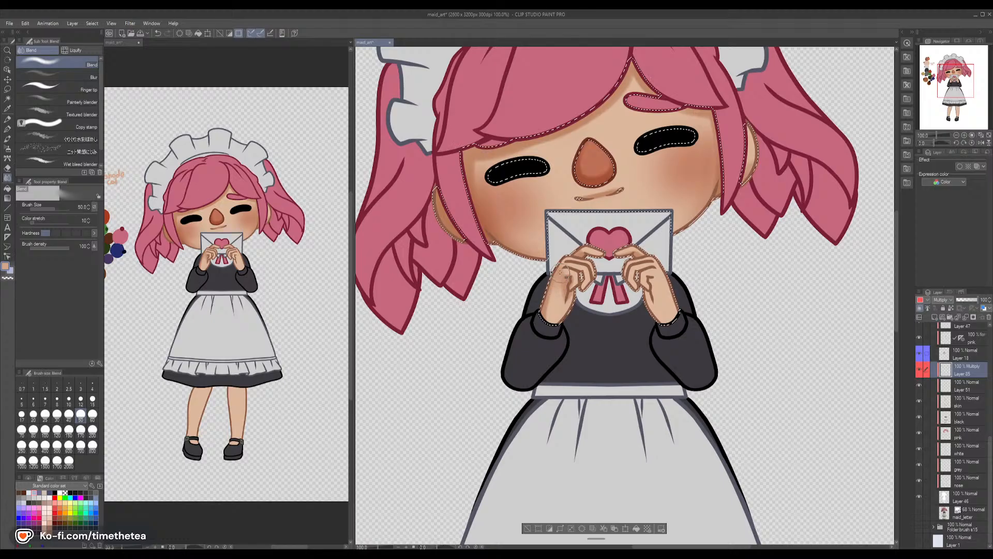
key("b")
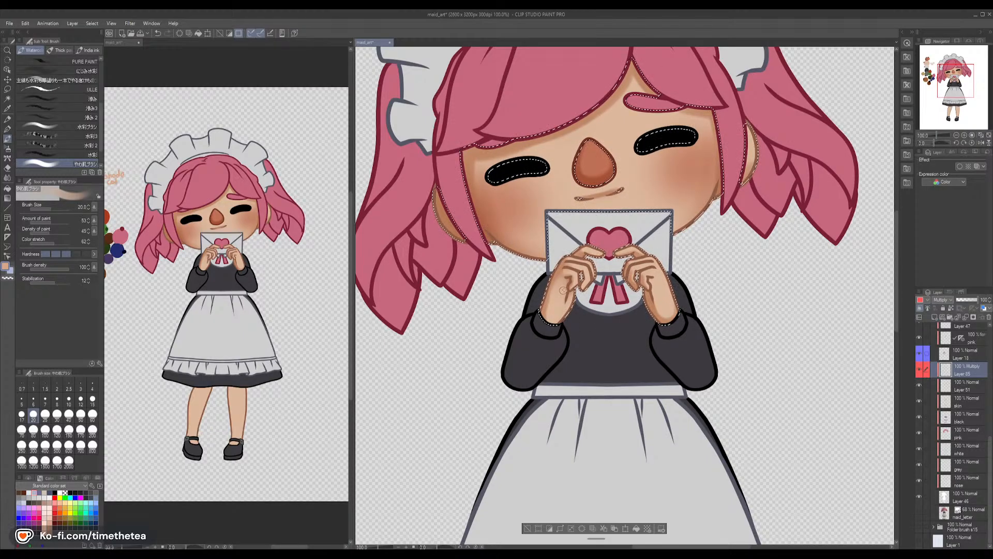
key("c")
key("c")
key("c")
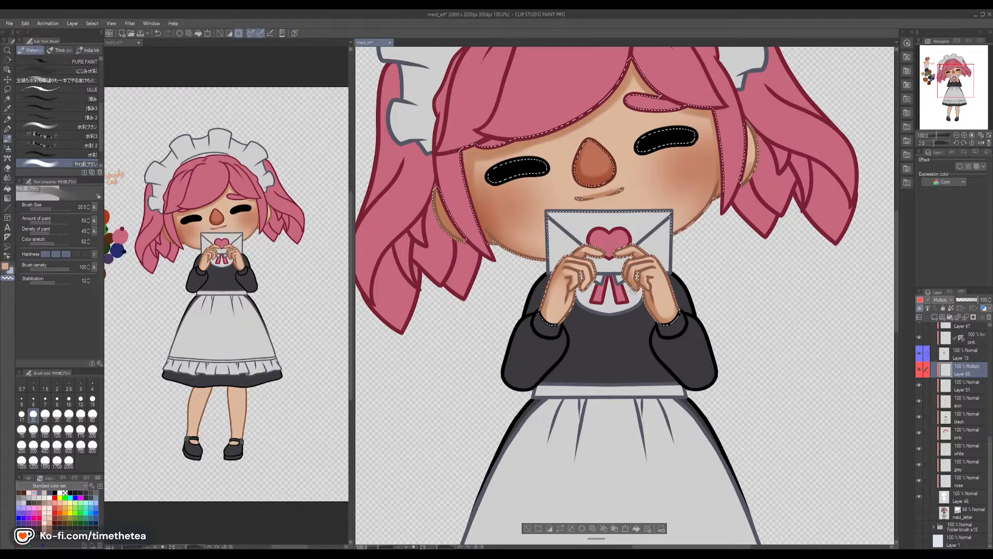
key("c")
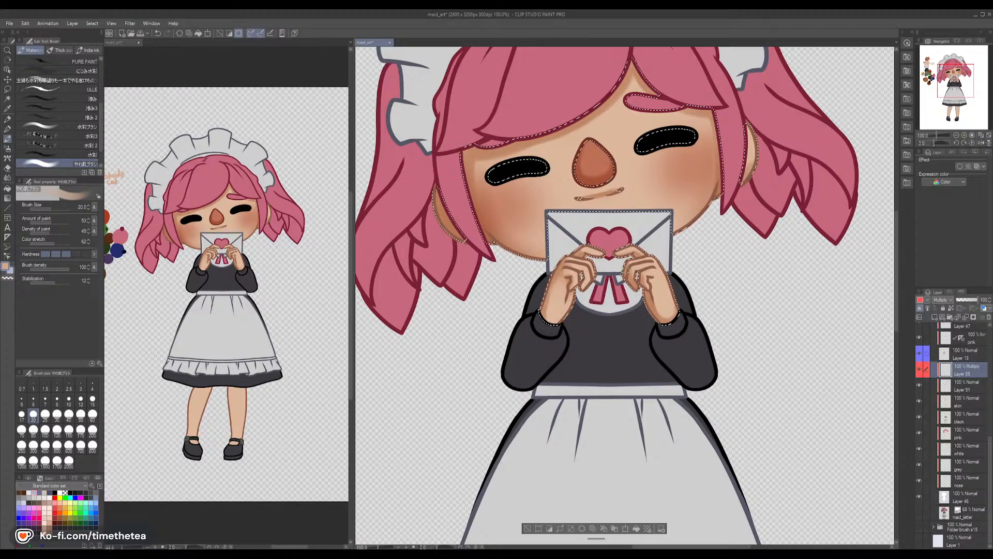
scroll(598, 353, "down", 3)
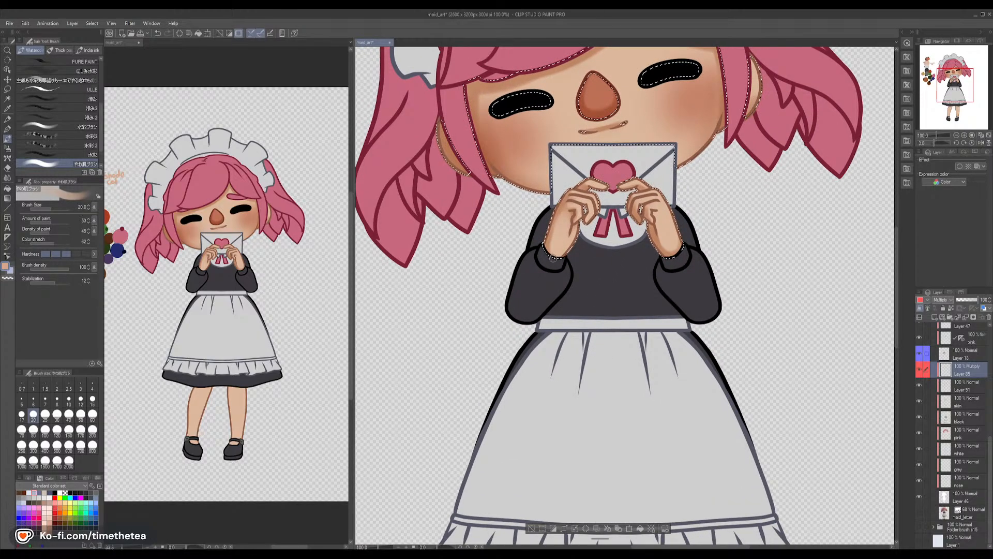
Shade the tops of both legs just below the skirt hem with the watercolour brush at size 80
key("c")
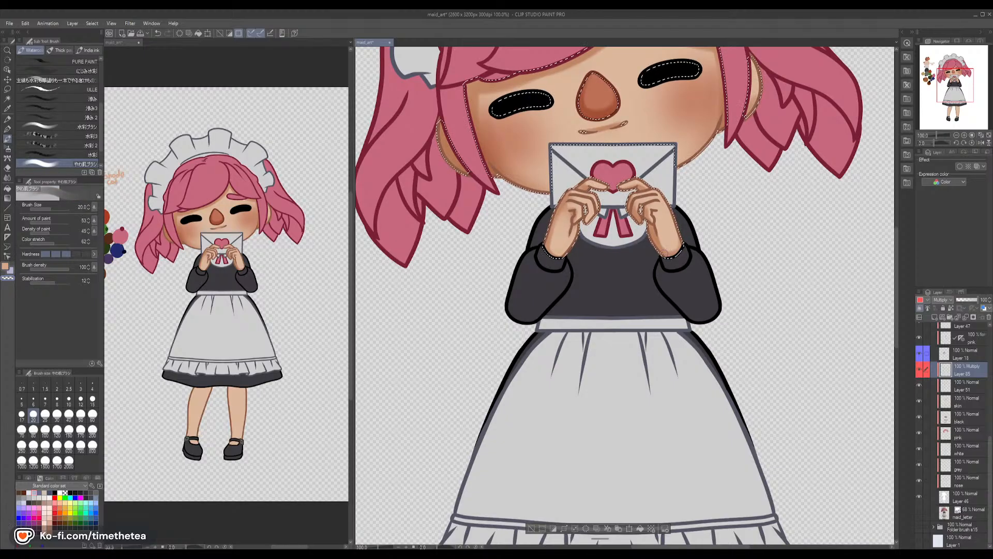
key("c")
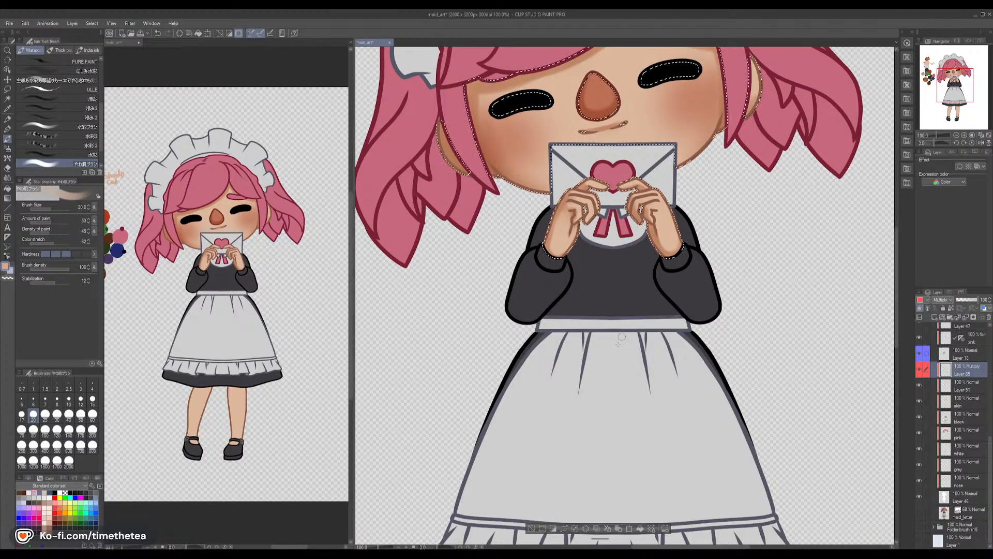
scroll(595, 290, "down", 5)
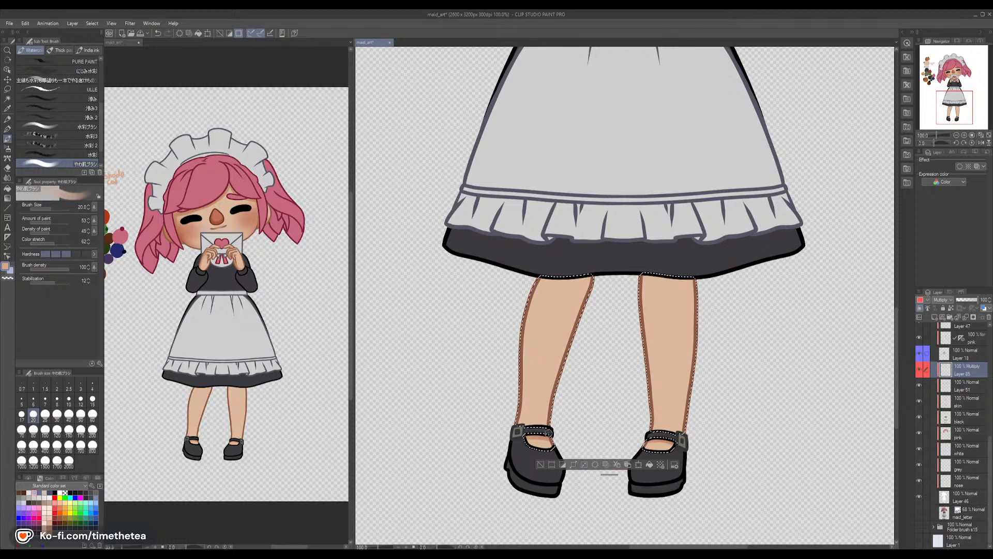
left_click(34, 430)
mouse_move(541, 293)
left_mouse_down()
mouse_move(545, 273)
mouse_move(572, 295)
left_mouse_up()
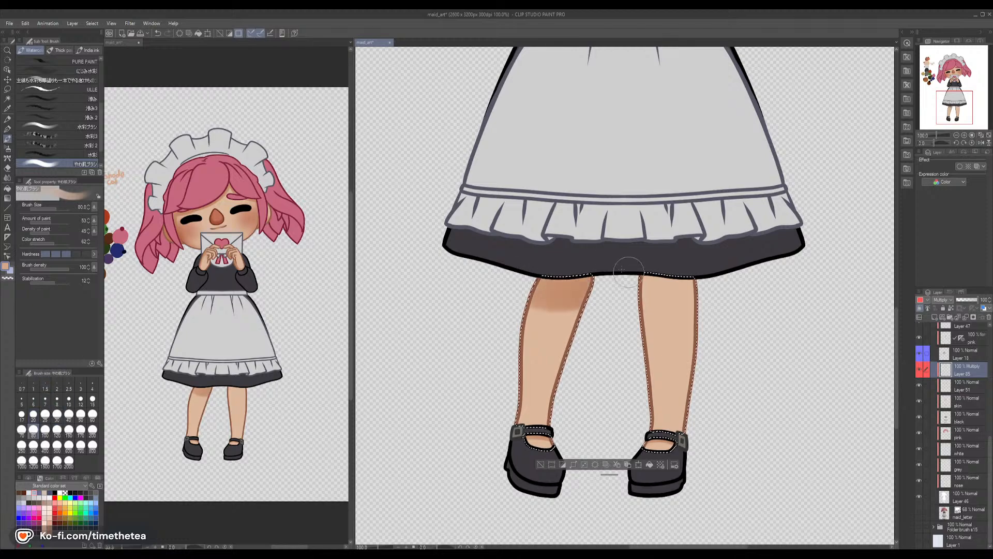
left_click_drag(656, 292, 671, 289)
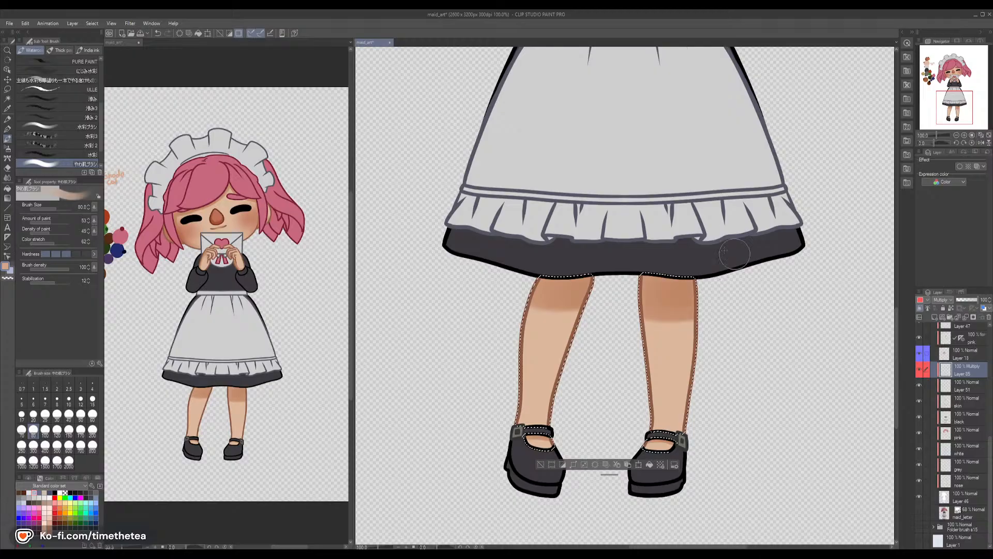
Shade along the edges of both legs with the watercolour brush at size 40, and clear the skin selection
left_click(68, 414)
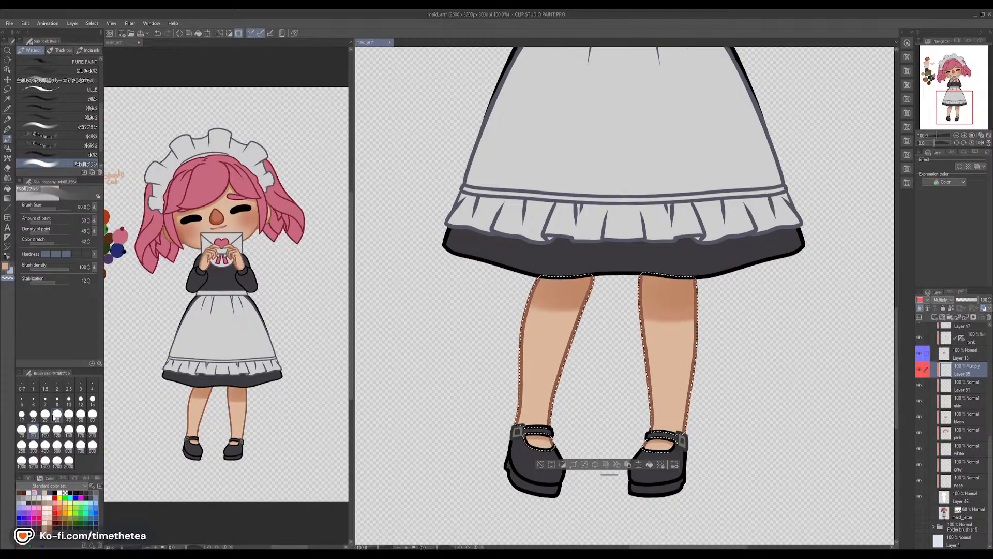
left_click(535, 299, "alt")
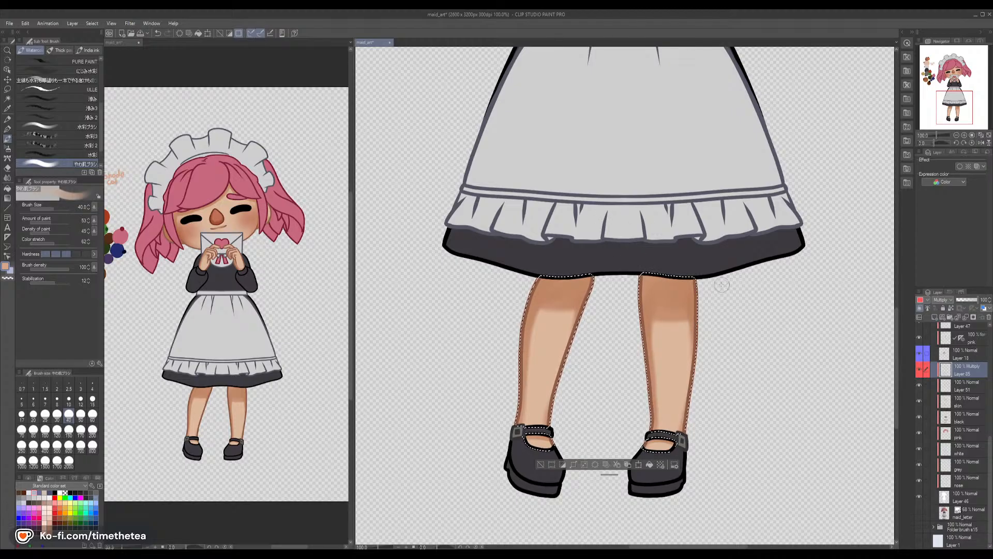
left_click(7, 148)
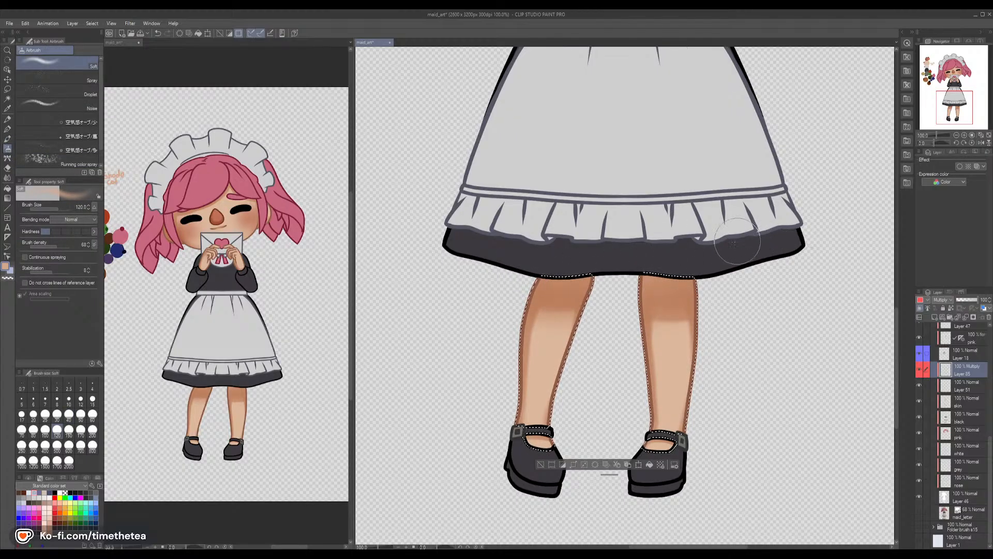
scroll(677, 281, "up", 5)
left_click_drag(677, 281, 688, 423)
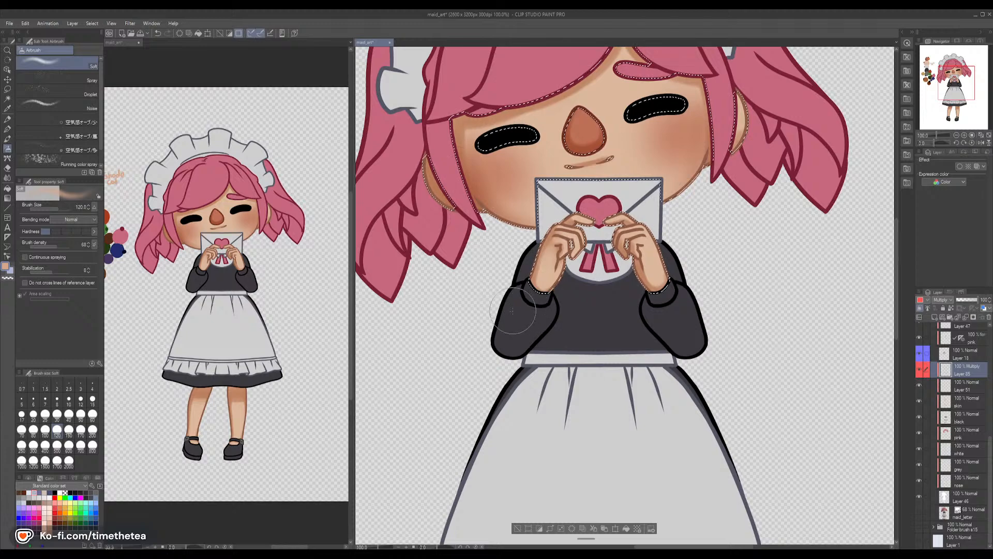
left_click_drag(492, 284, 527, 382)
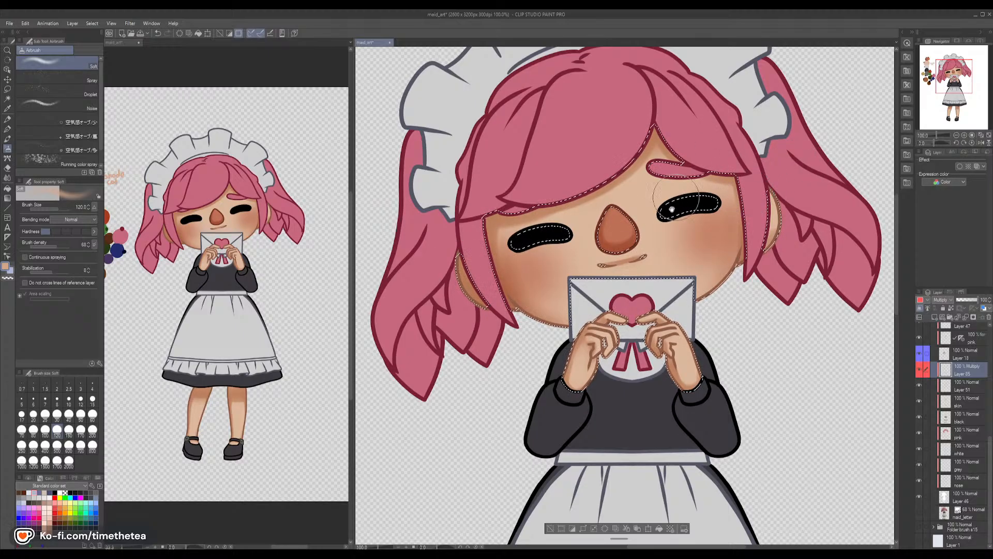
left_click_drag(638, 333, 626, 271)
key("ctrl+d")
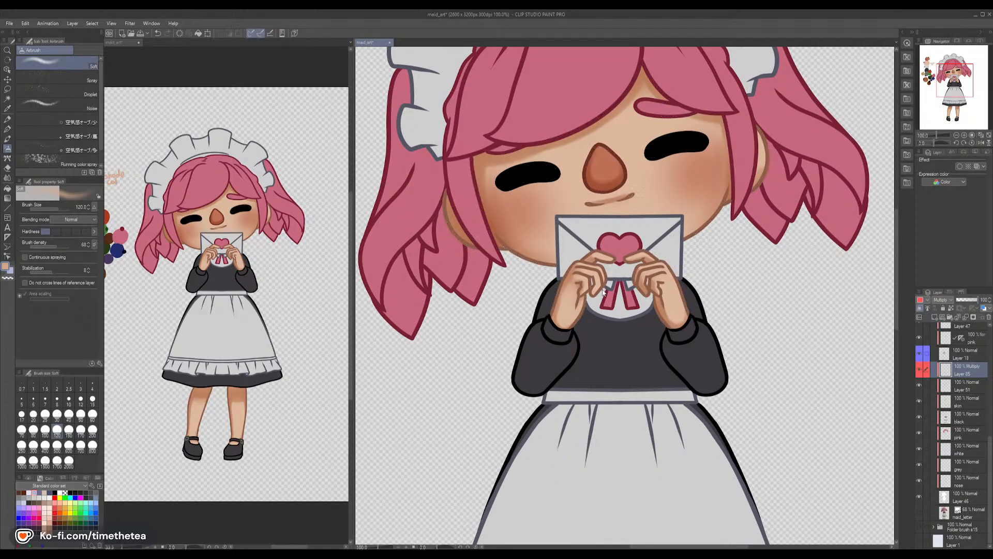
Touch up the shading of the hands holding the letter with the watercolour brush at size 25, trimming with transparent colour
left_click_drag(621, 374, 617, 289)
left_click_drag(613, 425, 621, 295)
left_click_drag(610, 385, 614, 283)
left_click_drag(620, 222, 588, 374)
left_click_drag(584, 186, 590, 266)
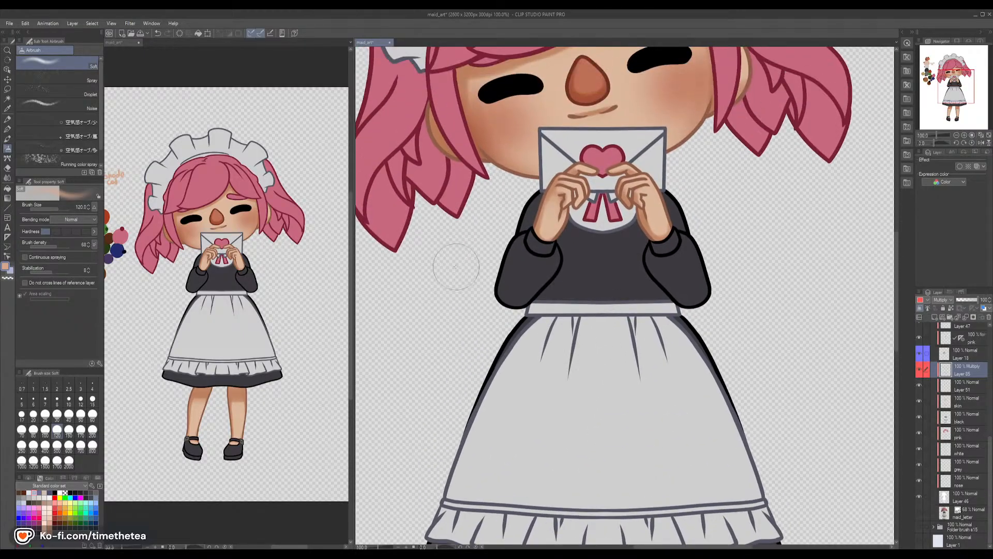
left_click(7, 139)
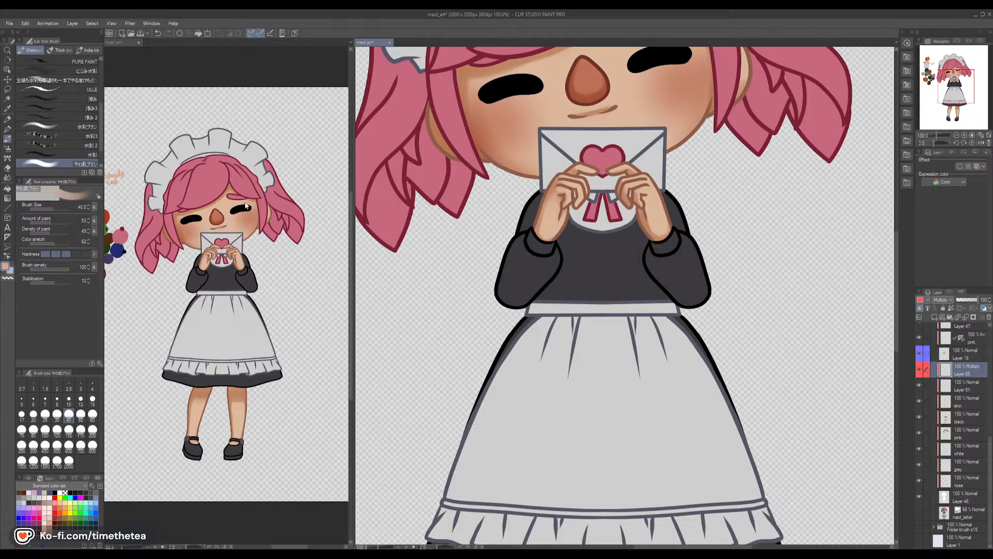
left_click(45, 414)
key("c")
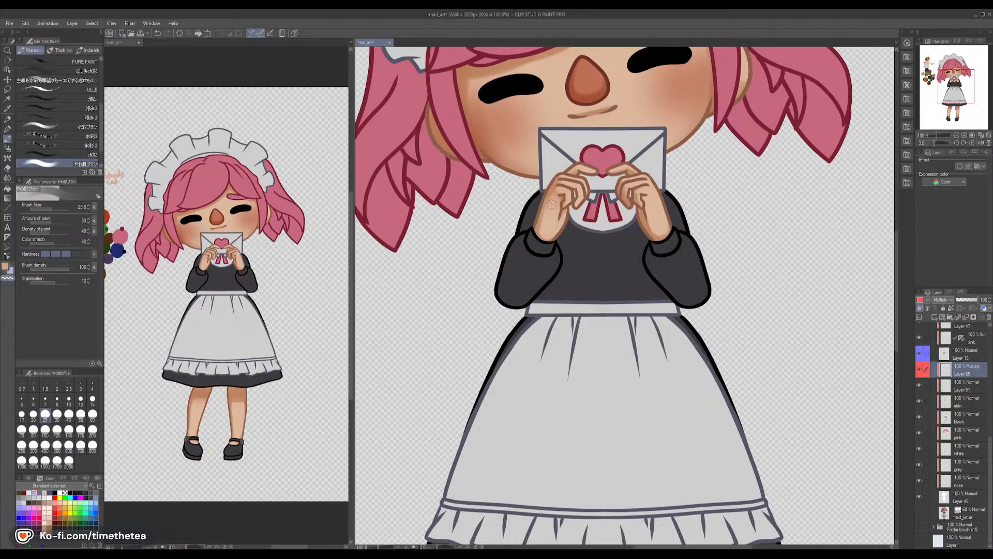
key("c")
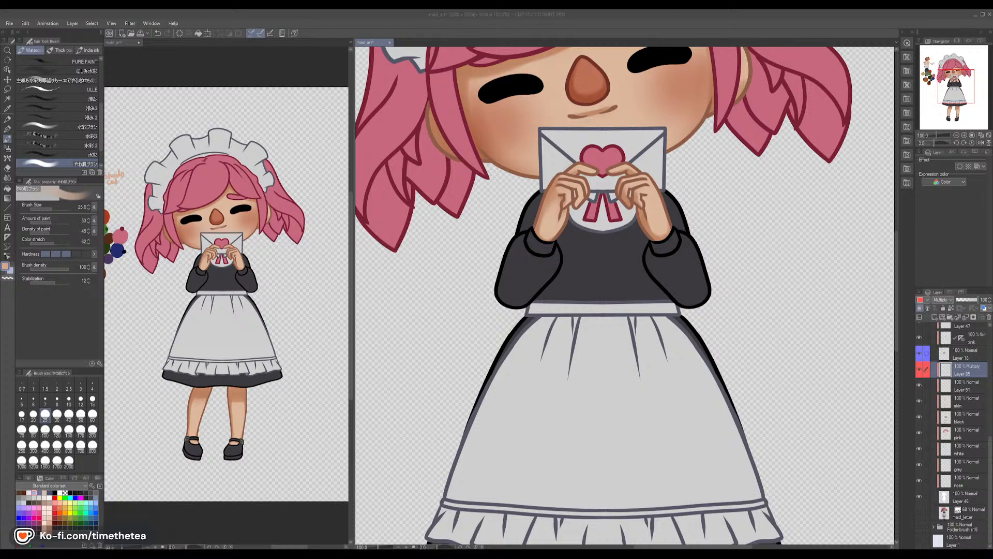
left_click(773, 17)
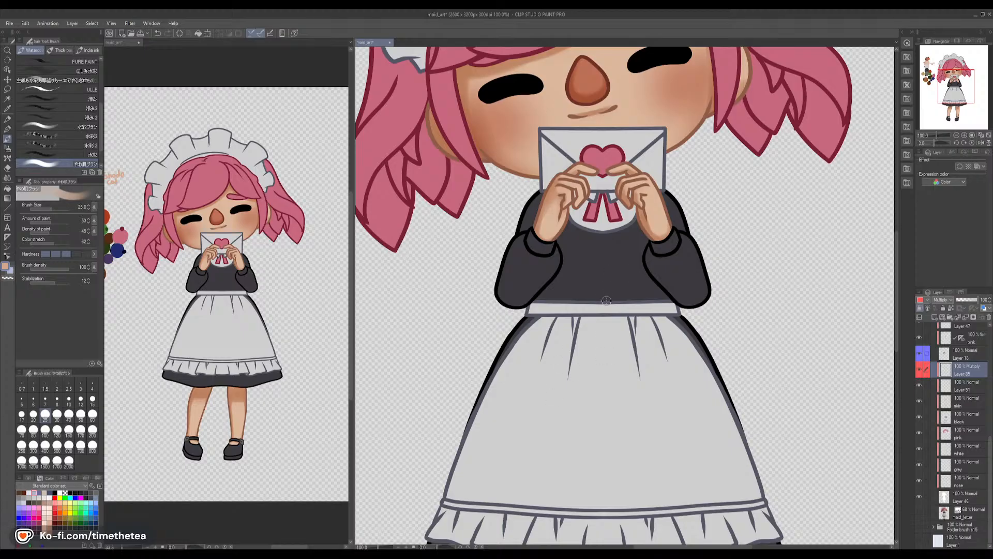
left_click_drag(530, 298, 485, 462)
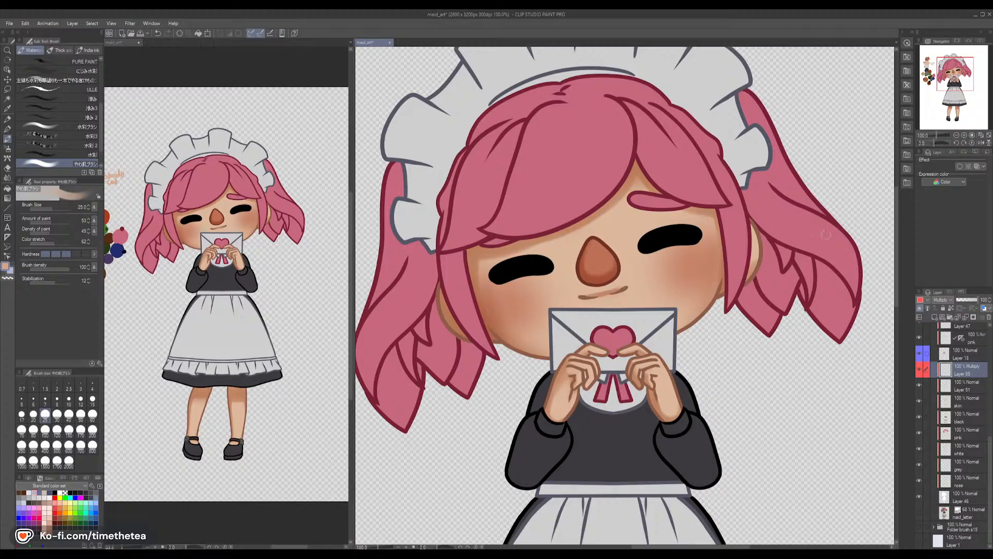
Select the black layer's area and shade the sleeves, cuffs and bodice in a bluish tone with the watercolour brush at size 25
left_click(957, 135)
left_click_drag(602, 363, 611, 251)
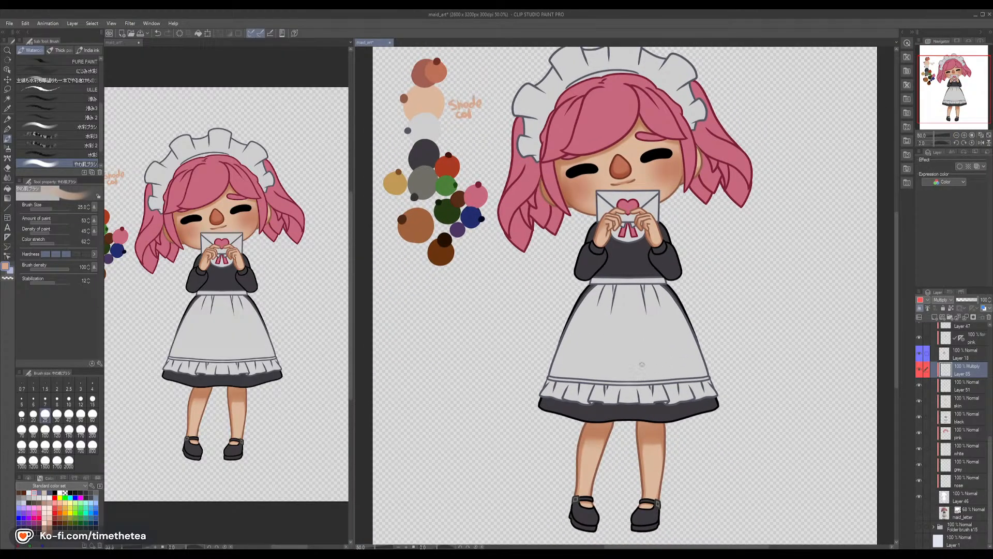
left_click_drag(651, 306, 626, 358)
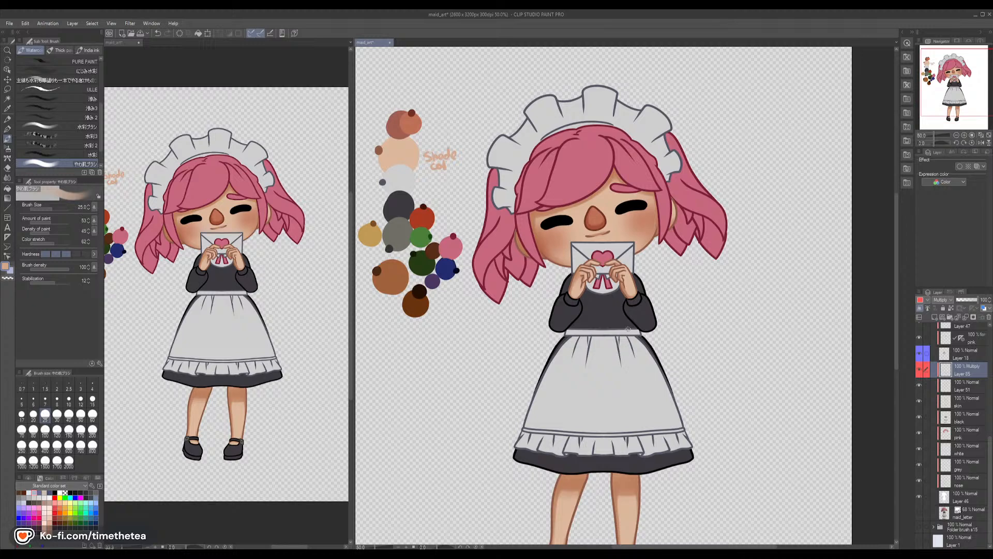
left_click(946, 419, "ctrl")
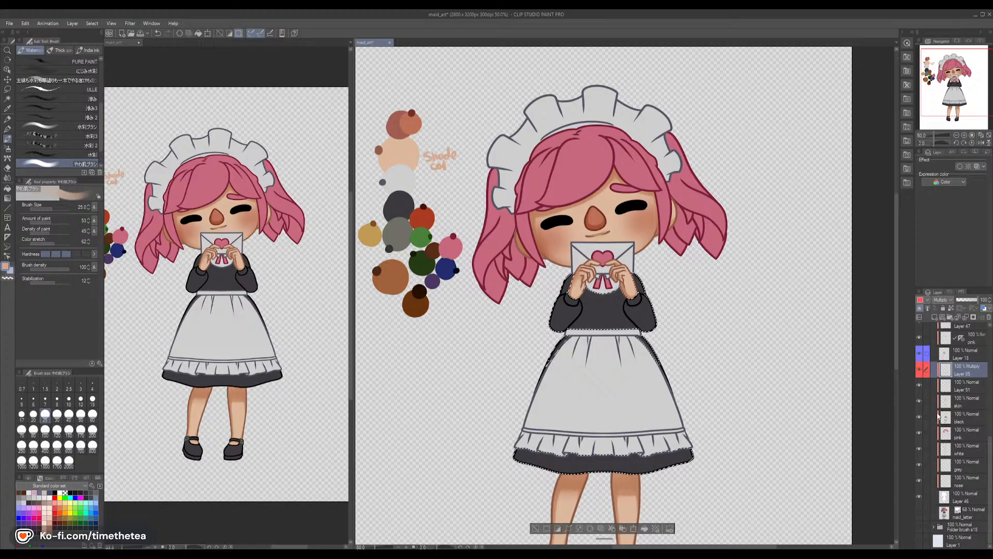
left_click(965, 136)
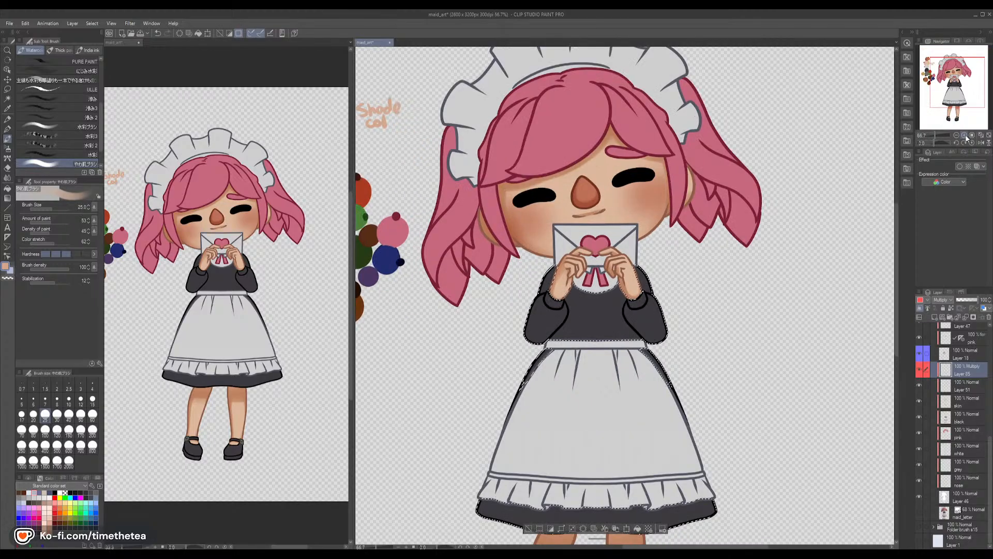
left_click(965, 136)
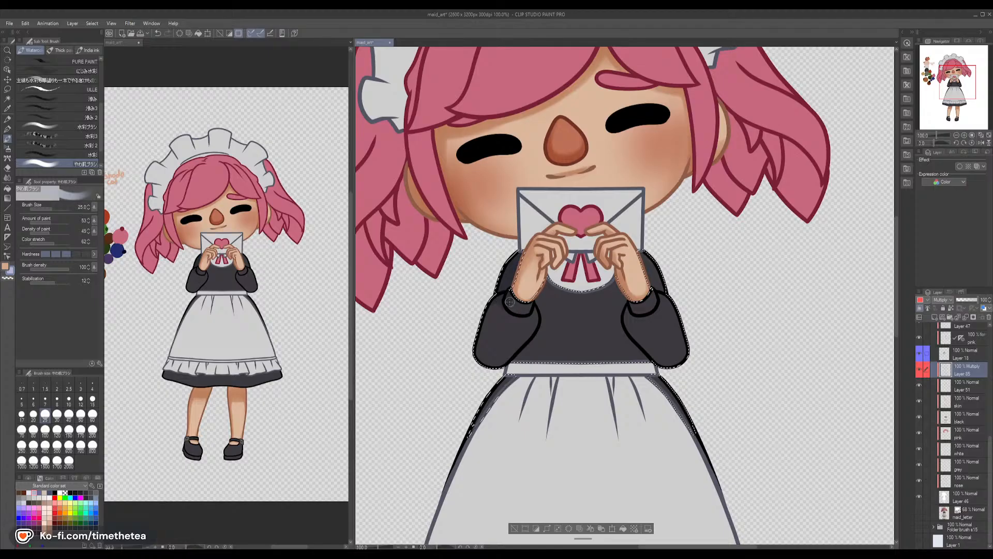
left_click_drag(502, 305, 520, 320)
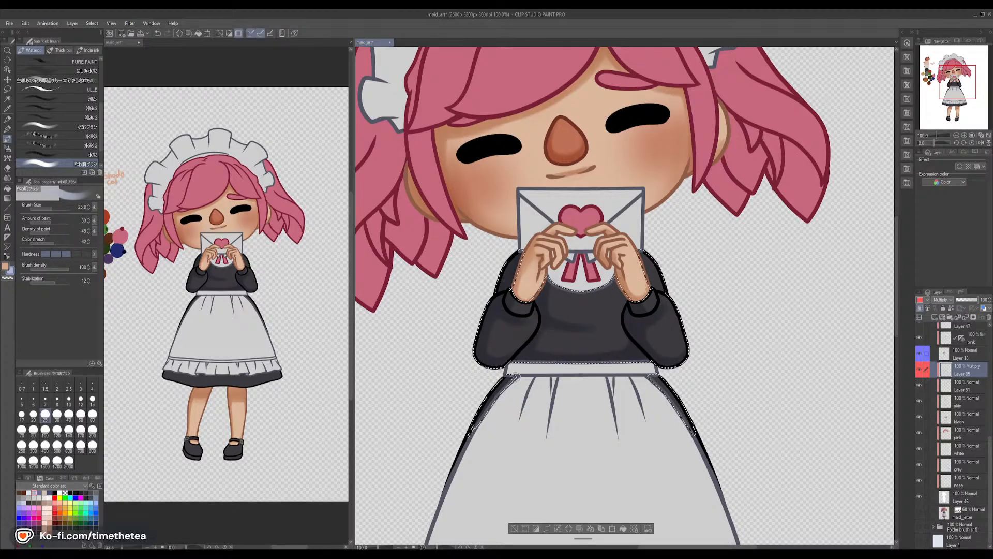
key("c")
Paint fold shading along the black skirt hem below the apron ruffle at size 25, and soften it with Blend
scroll(510, 326, "down", 5)
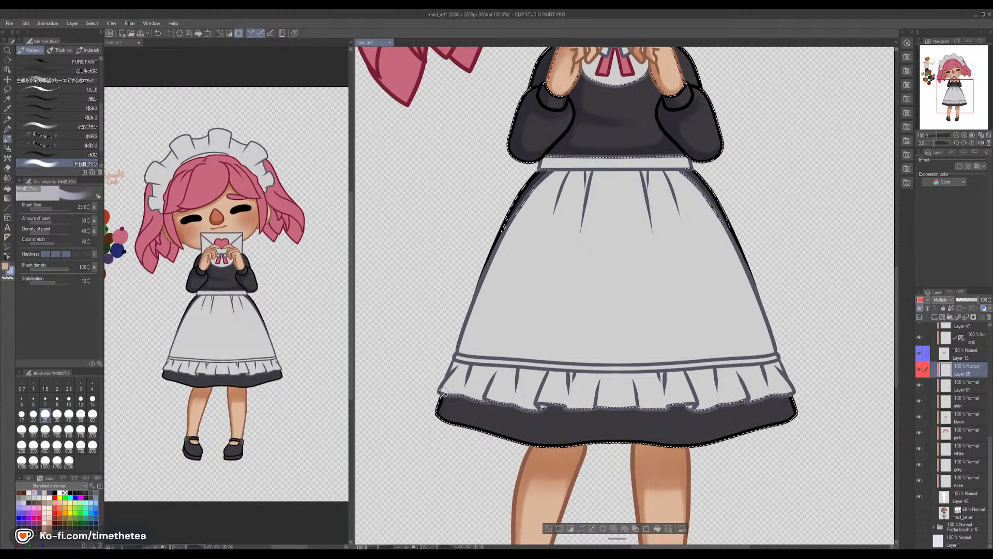
mouse_move(516, 439)
left_mouse_down()
mouse_move(530, 400)
mouse_move(505, 436)
left_mouse_up()
mouse_move(655, 414)
left_mouse_down()
mouse_move(637, 468)
mouse_move(623, 375)
mouse_move(626, 440)
left_mouse_up()
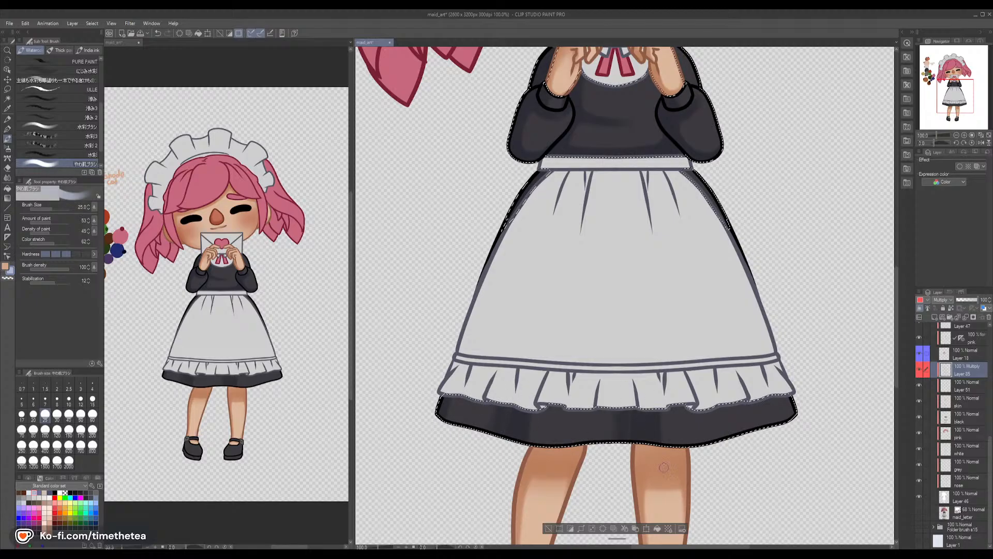
mouse_move(752, 408)
left_mouse_down()
mouse_move(755, 437)
mouse_move(763, 406)
left_mouse_up()
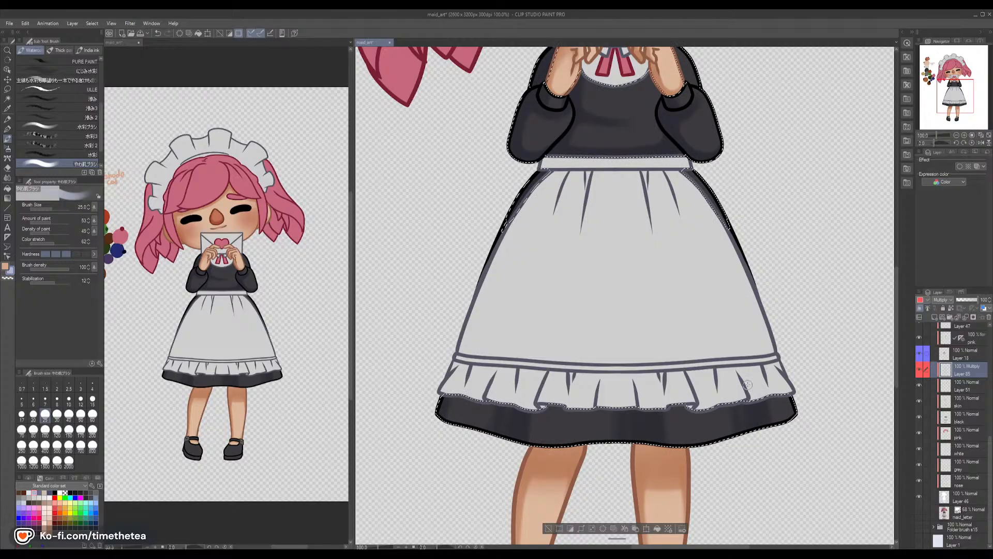
key("j")
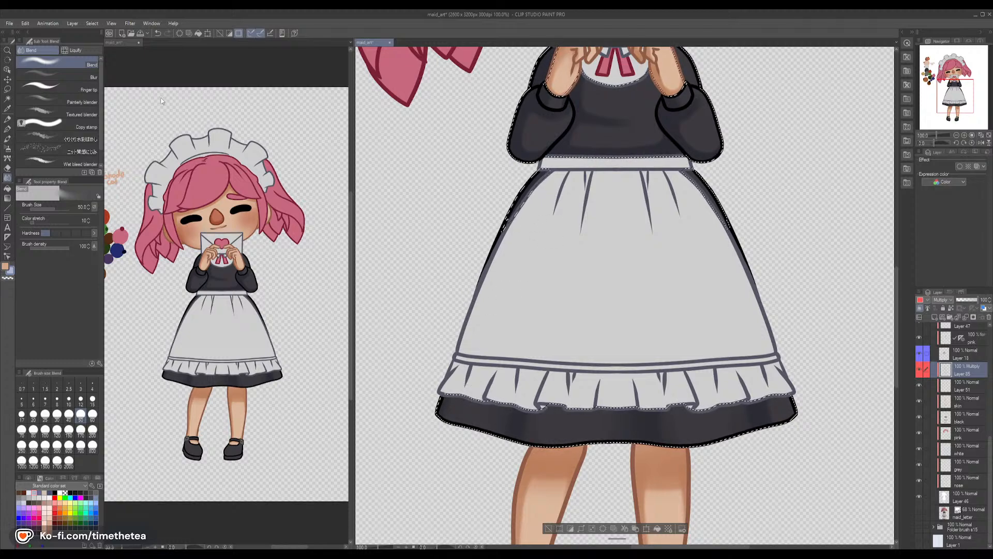
left_click(7, 139)
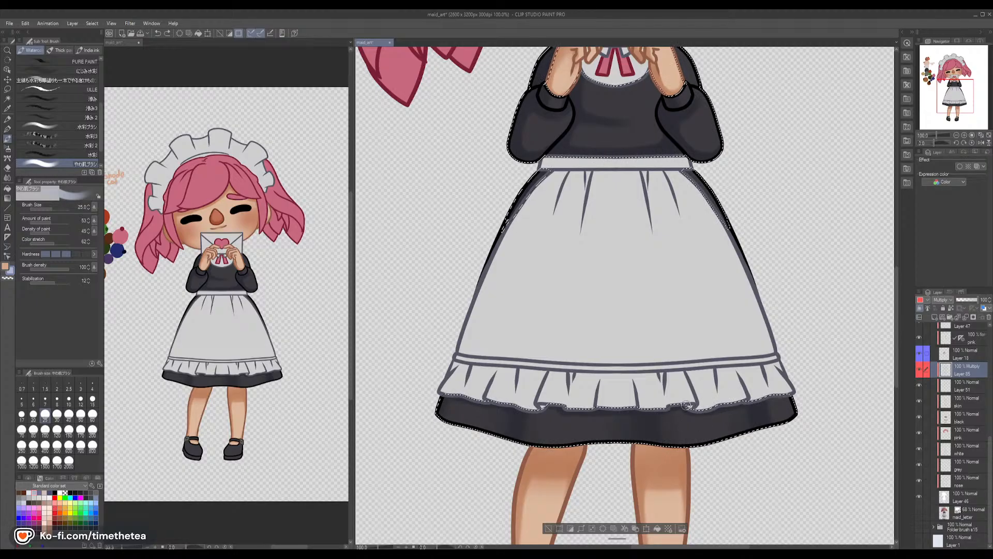
Shade both black shoes at size 25, refine the shading with transparent colour, and clear the selection
scroll(595, 388, "down", 5)
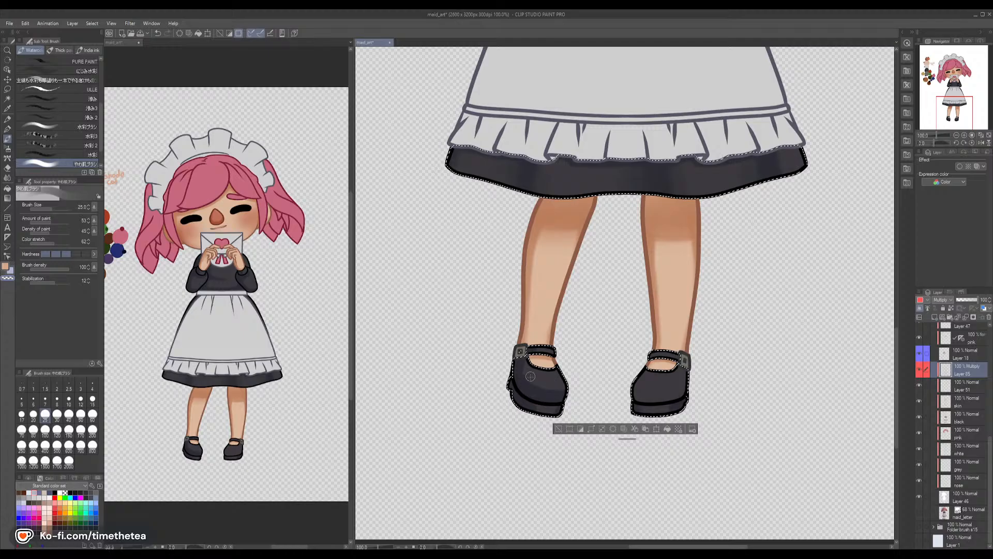
key("c")
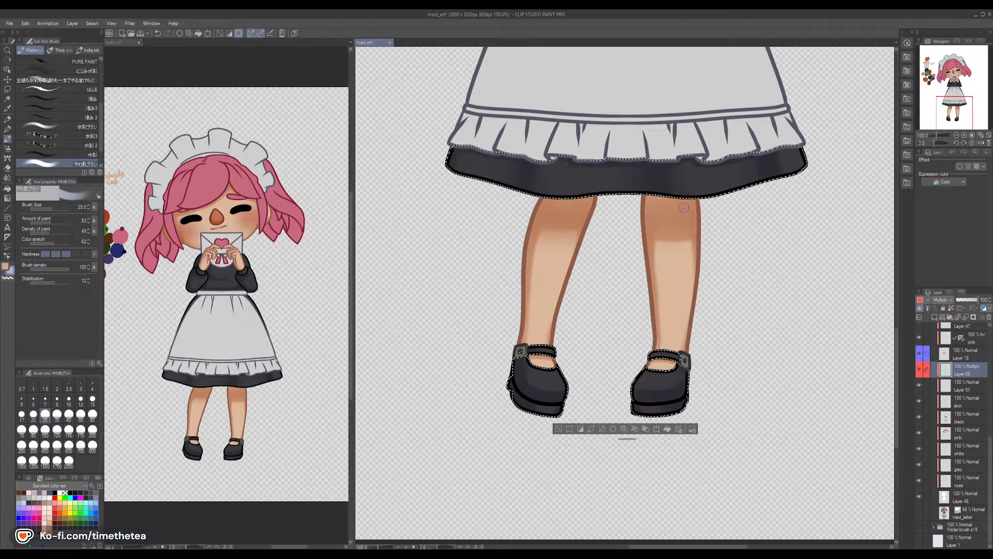
scroll(669, 203, "up", 5)
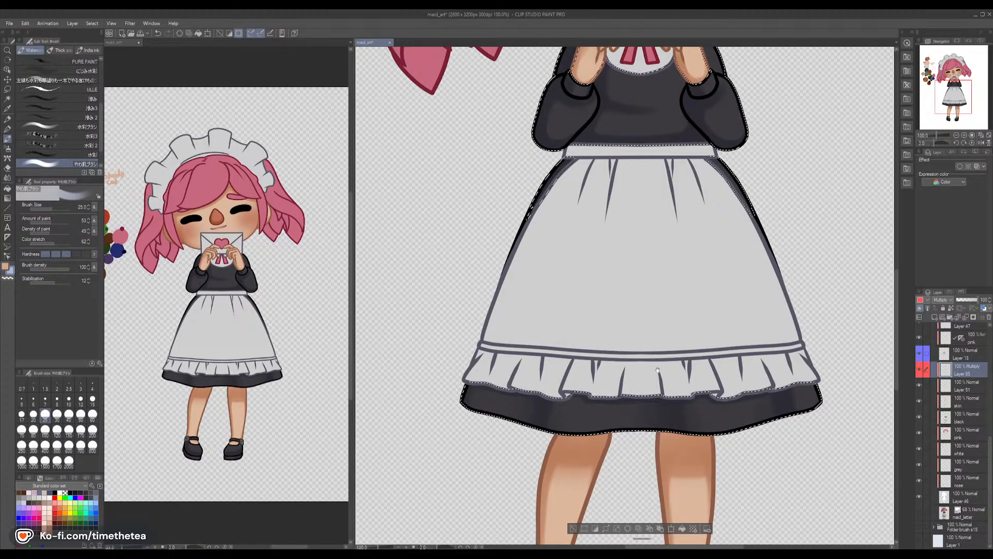
scroll(669, 305, "down", 3)
scroll(652, 285, "up", 5)
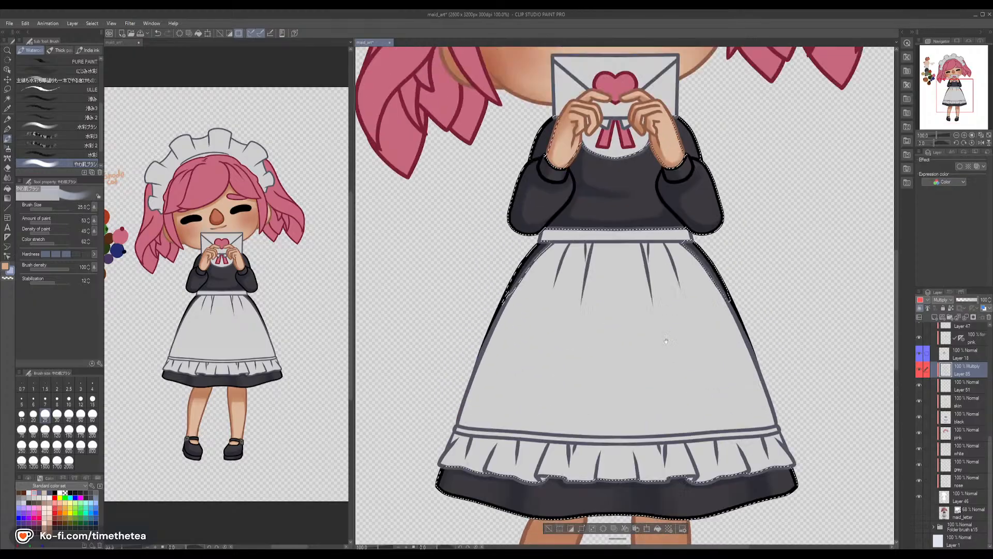
key("ctrl+d")
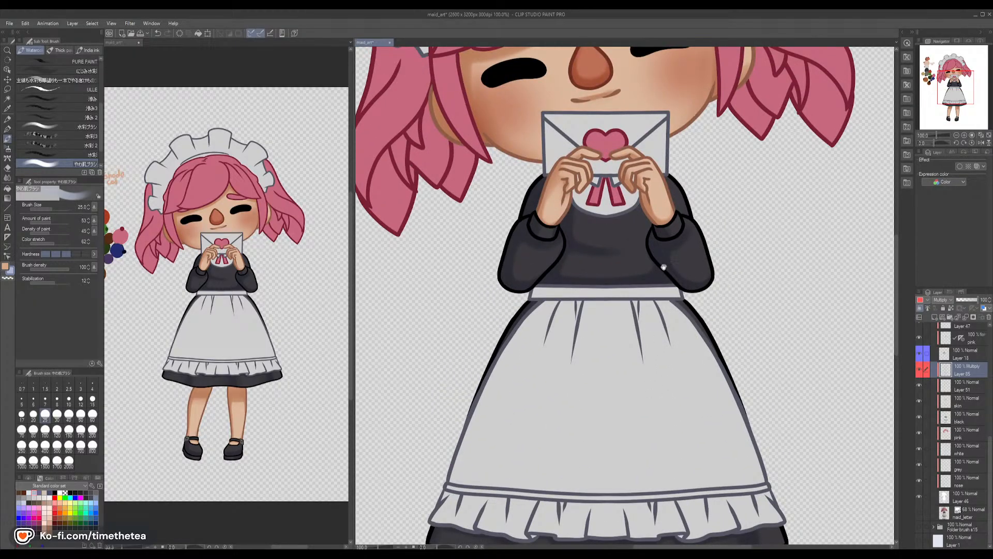
Select the pink layer's area and shade the heart seal and neck ribbon with the watercolour brush at size 25
left_click_drag(647, 272, 656, 360)
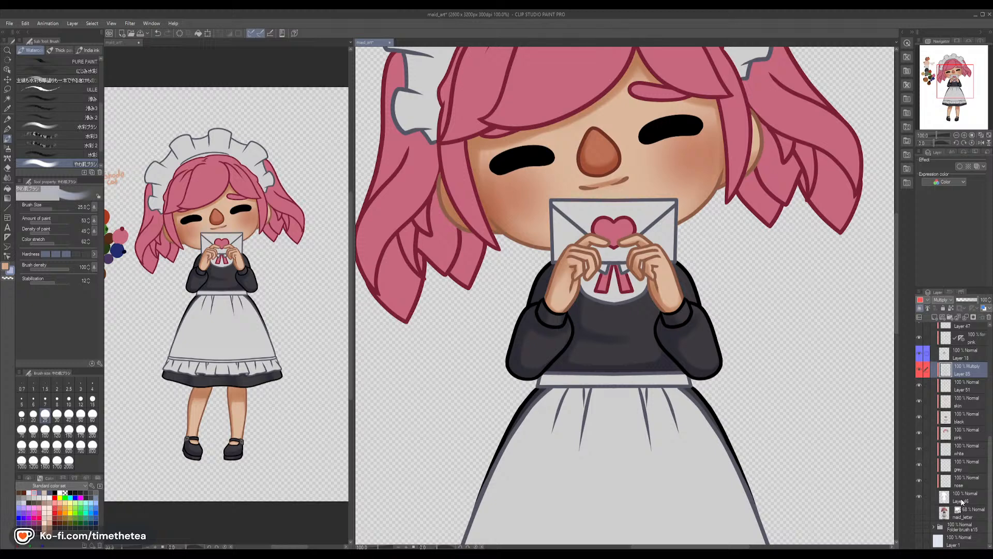
left_click(946, 434, "ctrl")
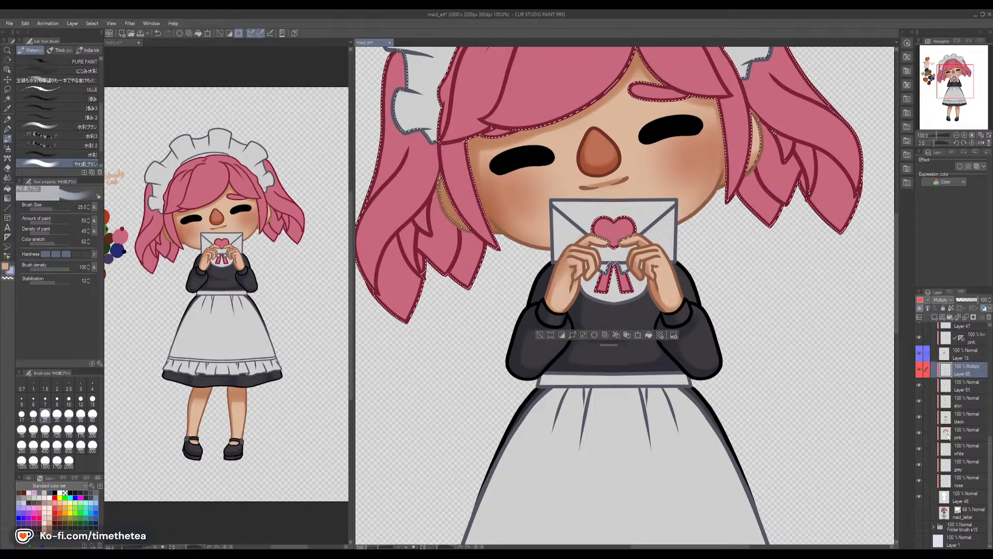
left_click_drag(736, 326, 752, 489)
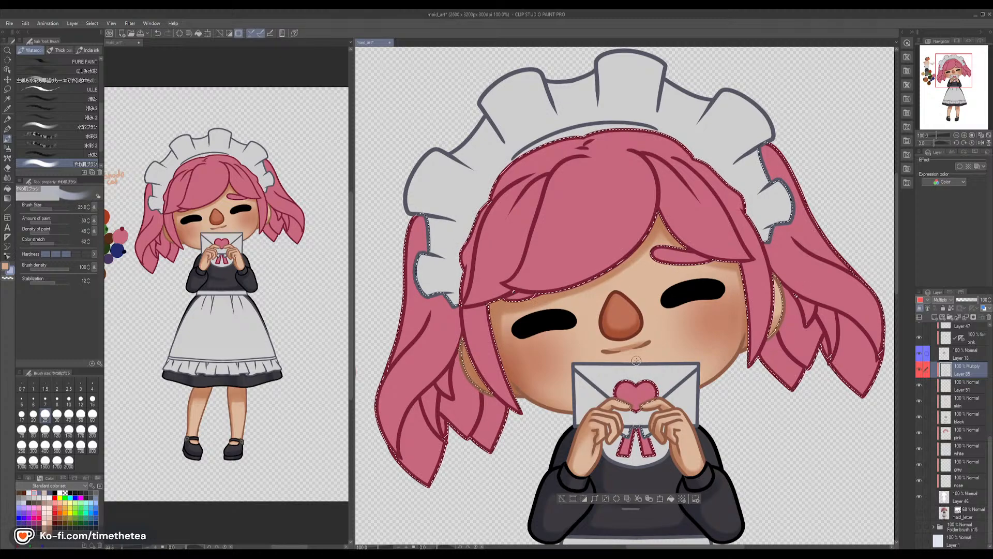
left_click_drag(633, 338, 622, 396)
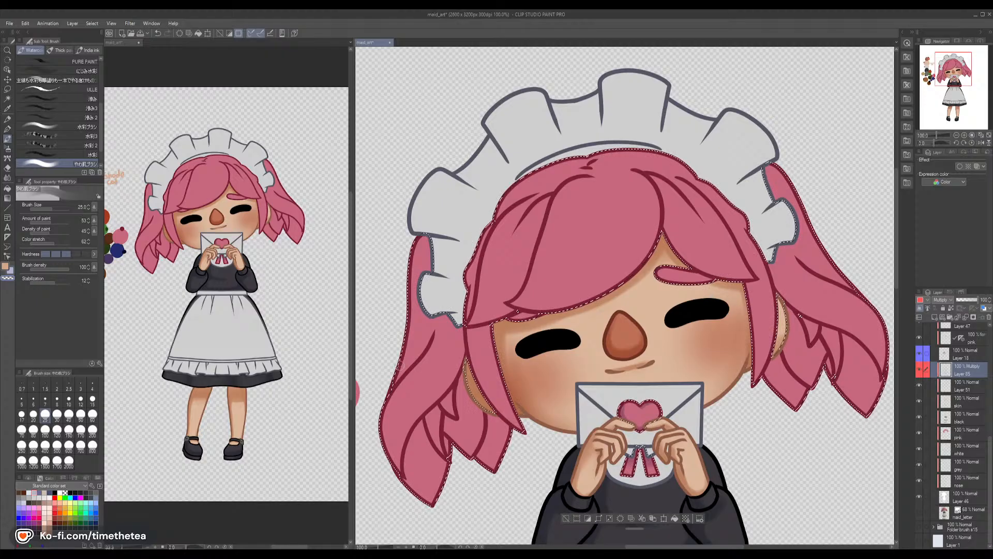
scroll(404, 361, "down", 1)
Paint bluish shading along the left pigtail's outer strands, from under the headdress down towards its tip, at brush size 25
key("c")
left_click_drag(402, 352, 430, 300)
mouse_move(405, 344)
left_mouse_down()
mouse_move(421, 327)
mouse_move(436, 247)
mouse_move(425, 319)
mouse_move(433, 220)
mouse_move(422, 323)
mouse_move(430, 306)
mouse_move(394, 353)
left_mouse_up()
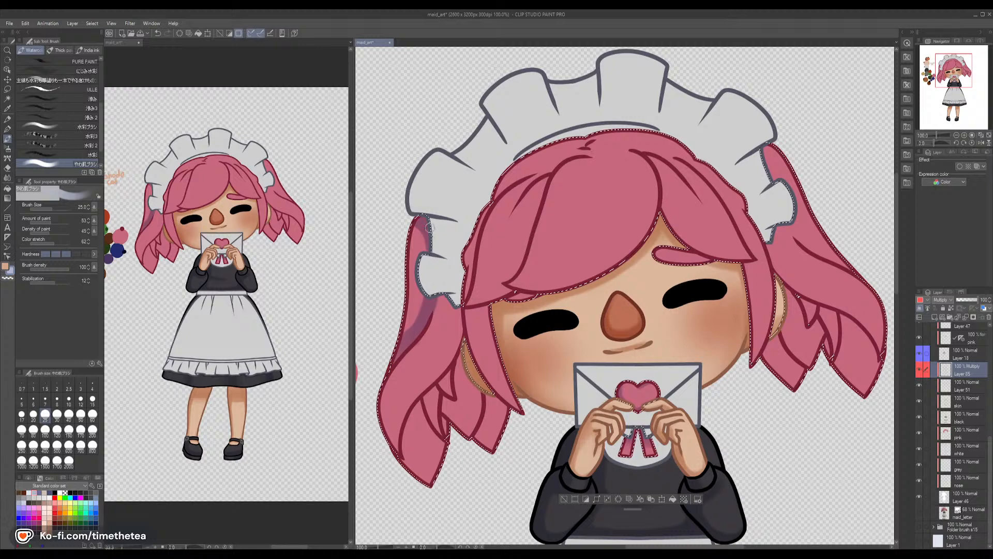
left_click_drag(380, 363, 405, 309)
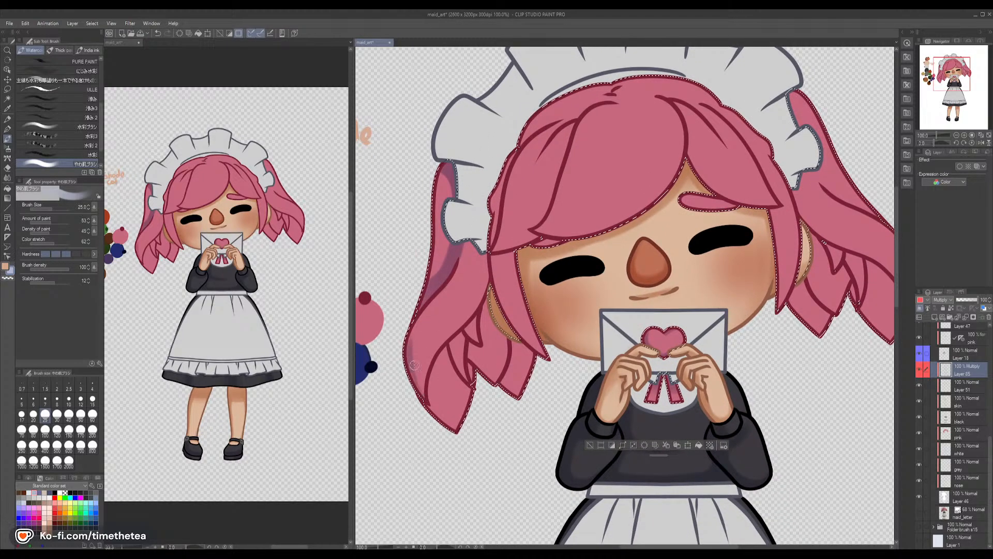
left_click_drag(412, 367, 421, 394)
mouse_move(450, 302)
left_mouse_down()
mouse_move(417, 344)
mouse_move(418, 336)
mouse_move(417, 380)
left_mouse_up()
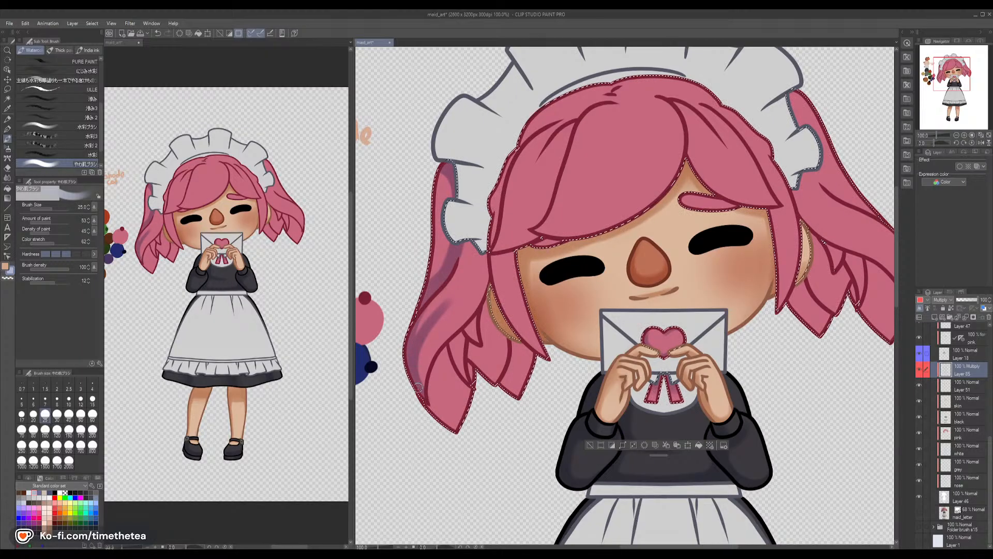
left_click_drag(438, 313, 434, 323)
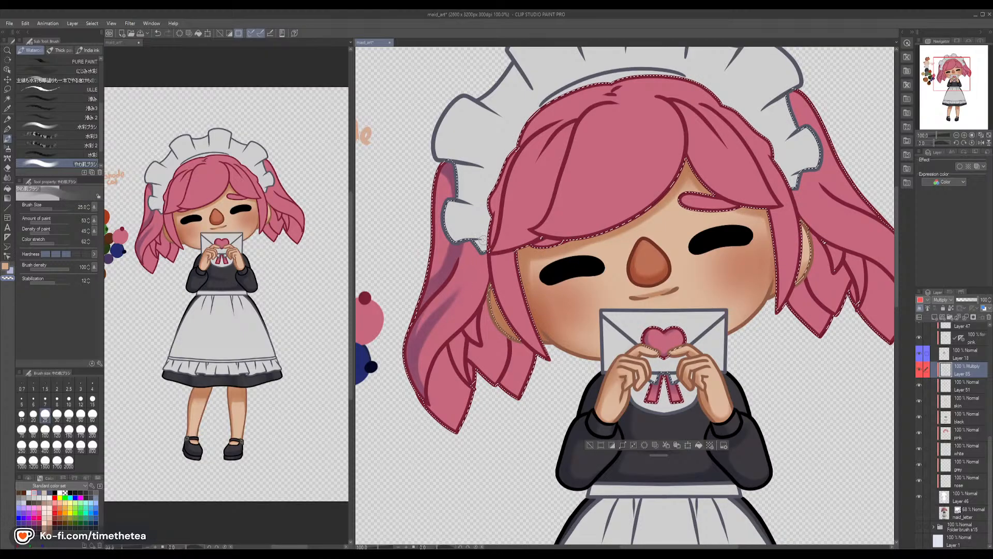
Shade the left pigtail's inner strands and lower tip at size 25, trimming the edges with transparent colour
key("c")
mouse_move(484, 261)
left_mouse_down()
mouse_move(471, 317)
mouse_move(444, 342)
left_mouse_up()
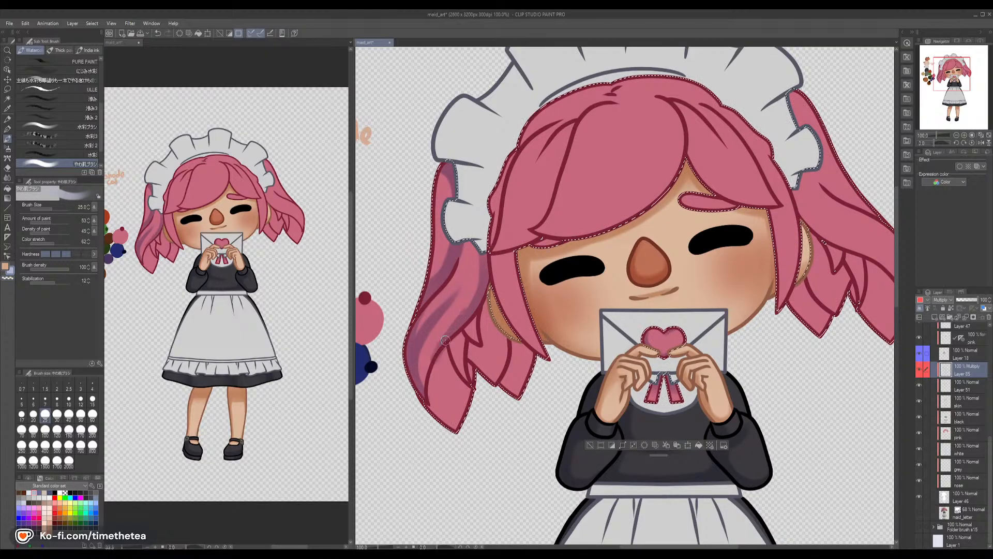
key("c")
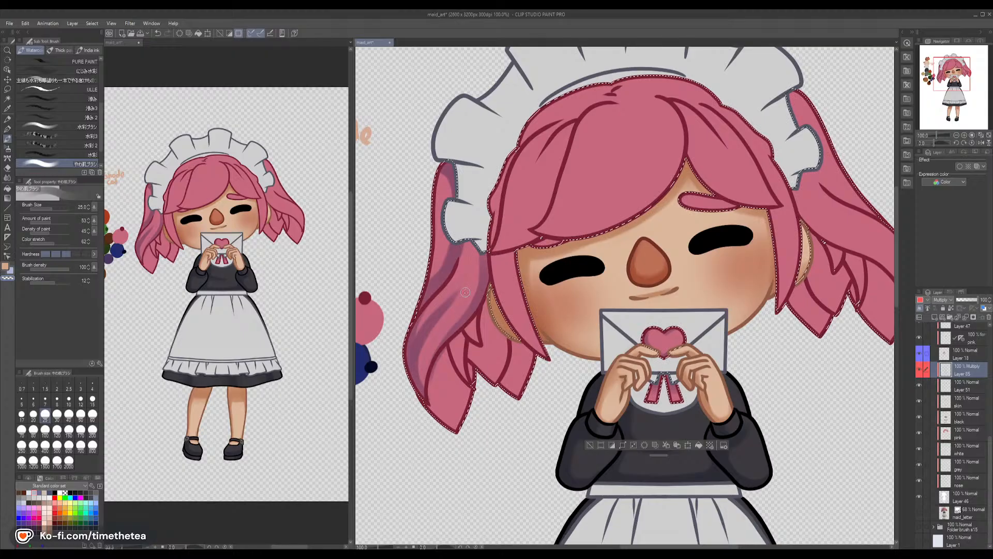
left_click_drag(485, 286, 466, 318)
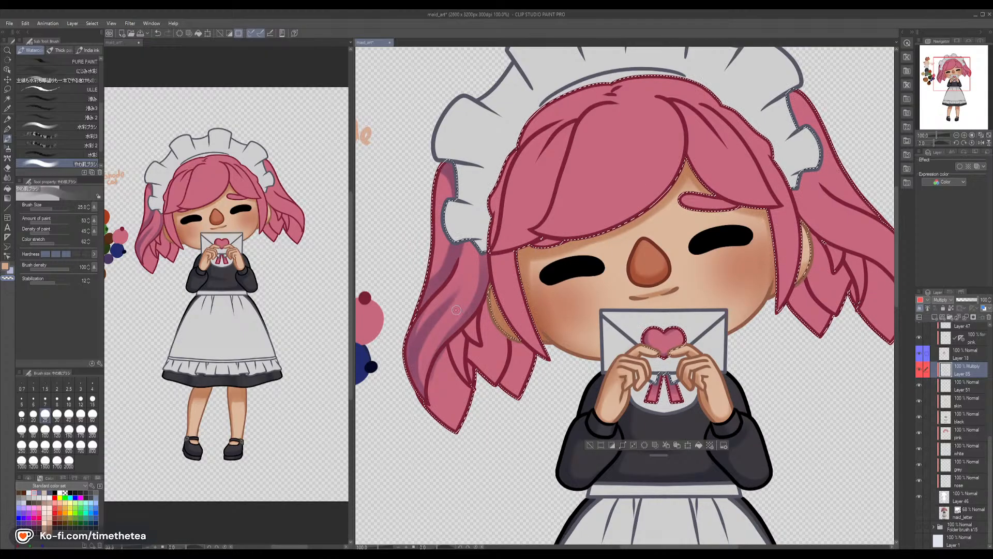
key("c")
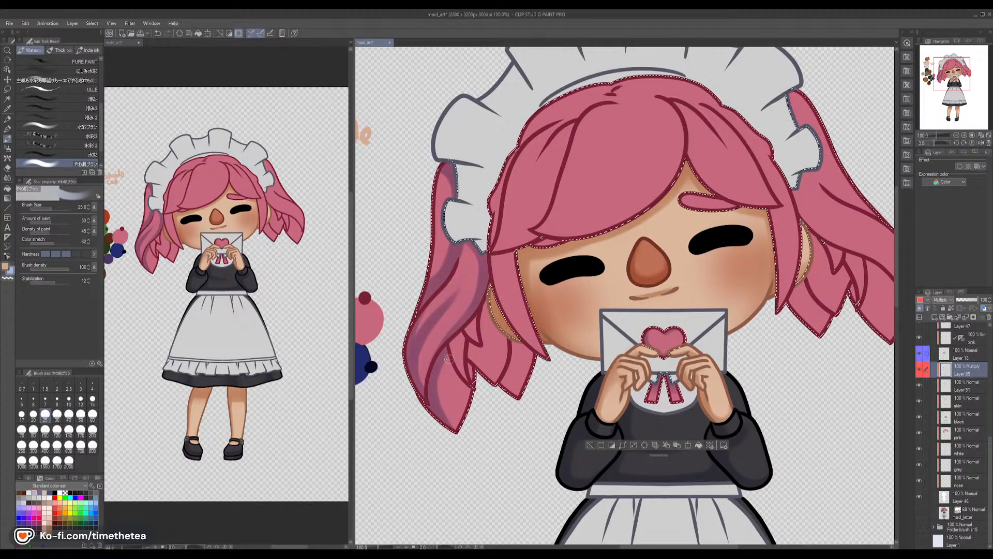
left_click_drag(448, 357, 453, 397)
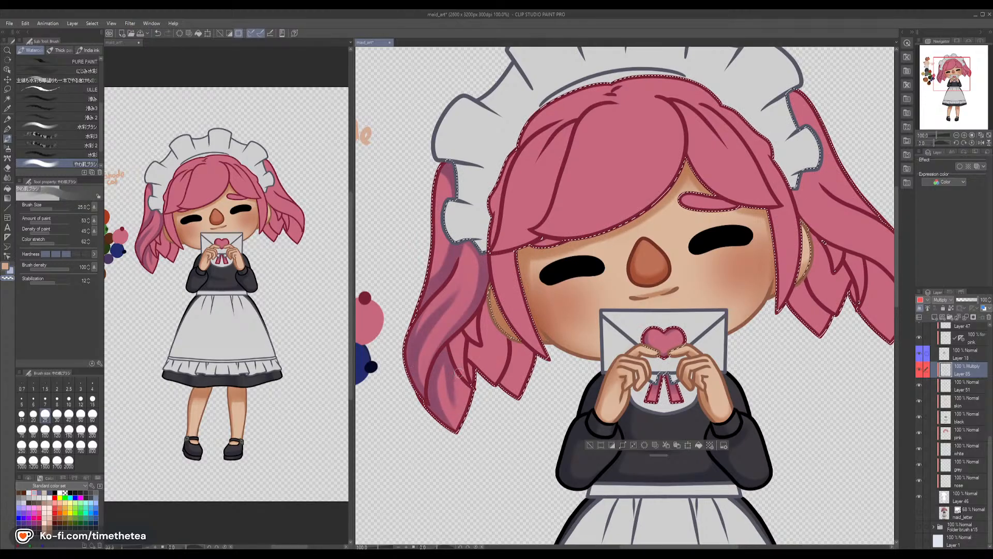
key("c")
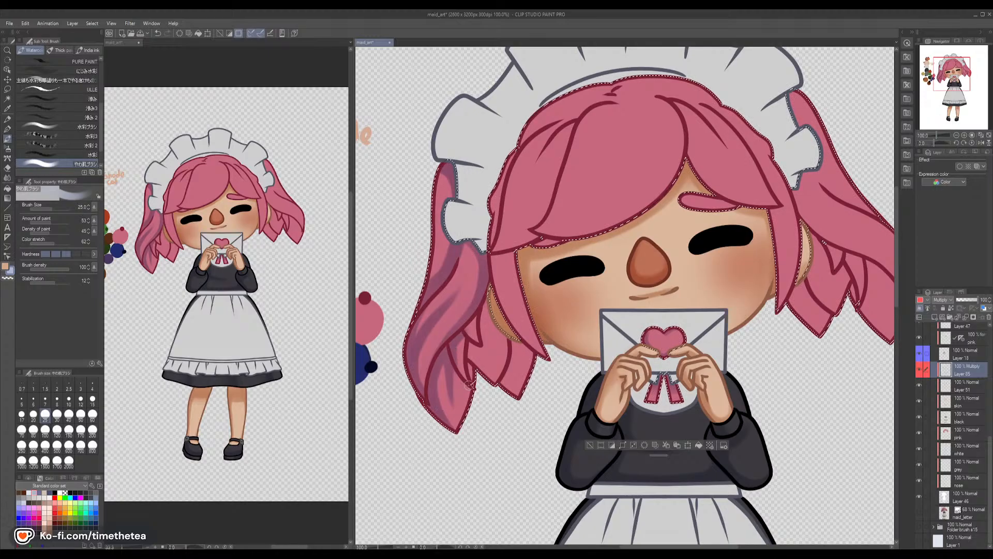
Shade the short locks of the left pigtail below the ear at brush size 17, refining them with transparent colour
left_click(69, 400)
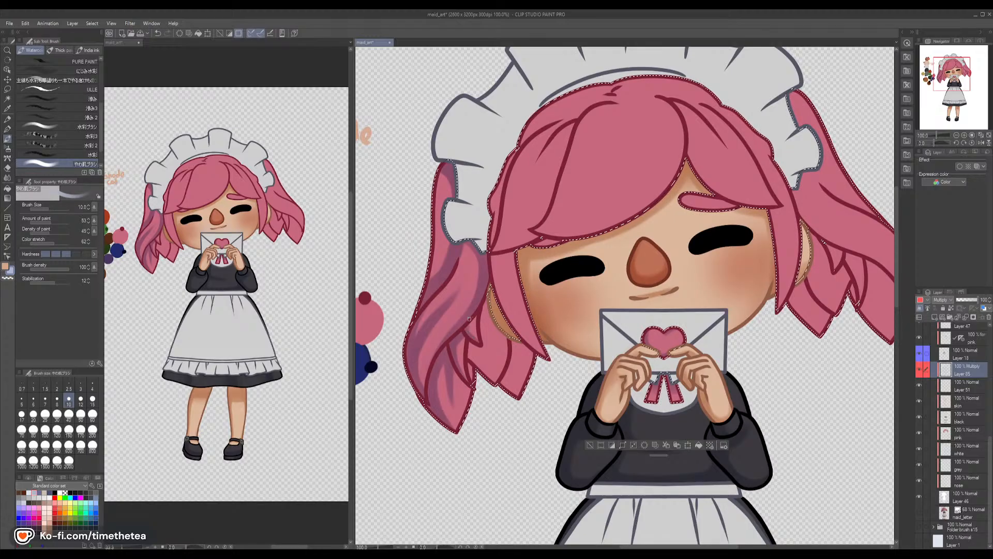
key("c")
key("c")
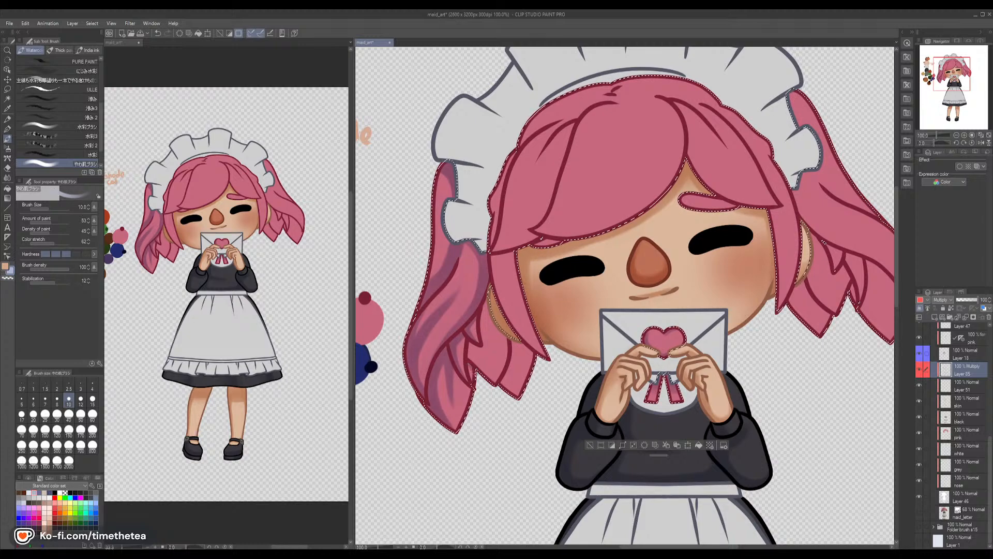
left_click(45, 414)
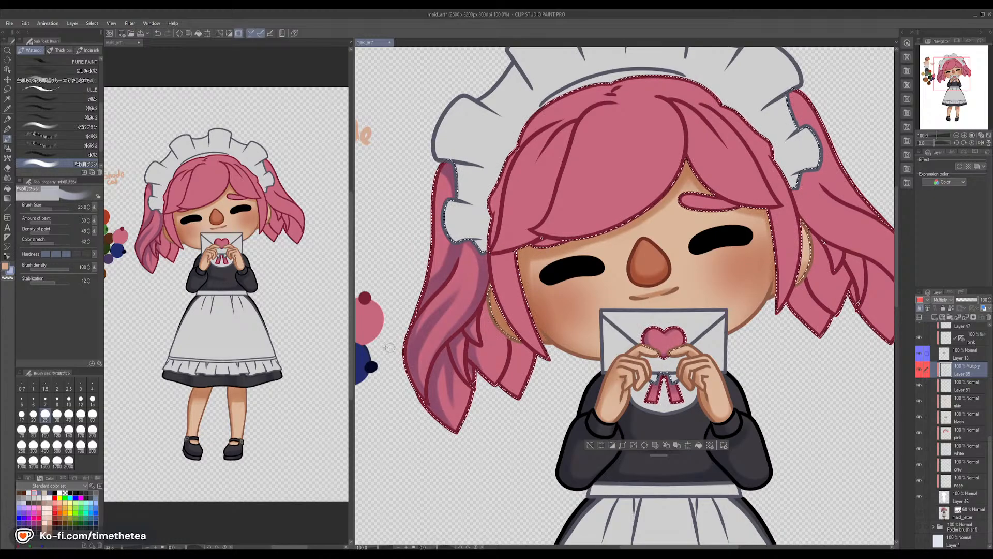
left_click(22, 414)
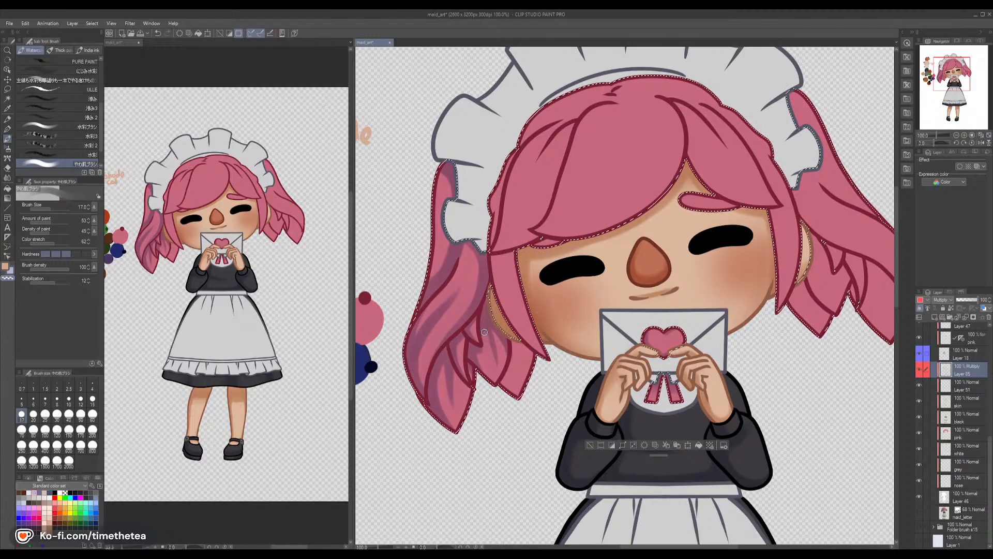
key("c")
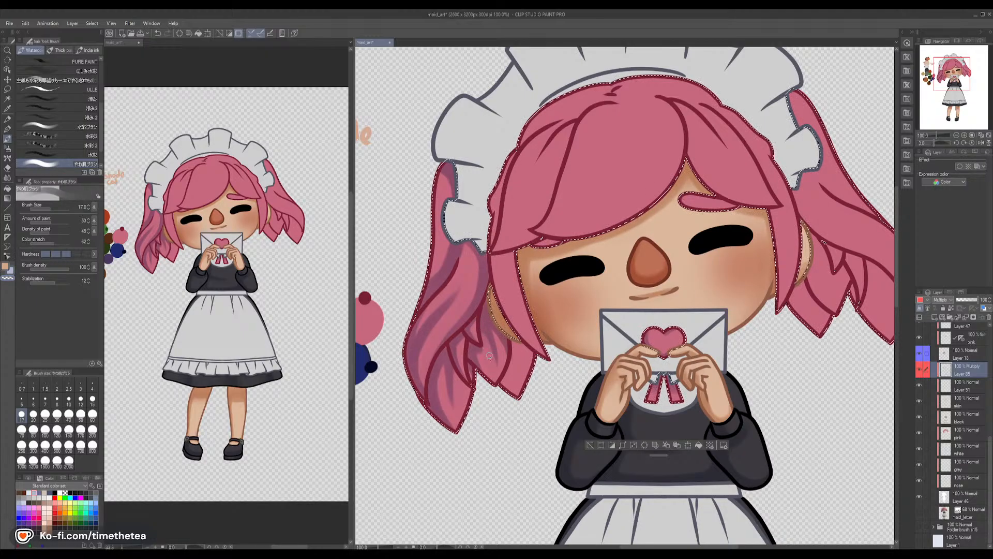
key("c")
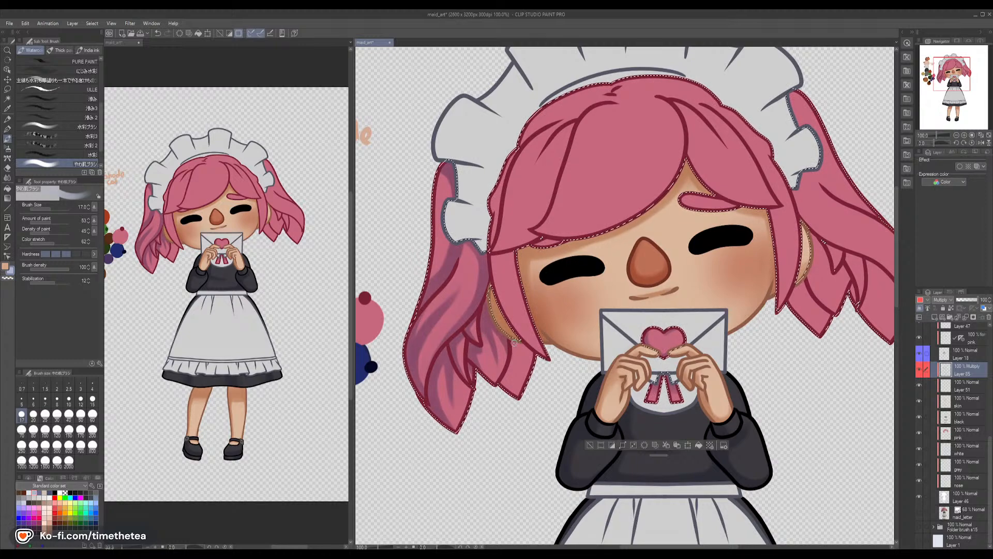
key("c")
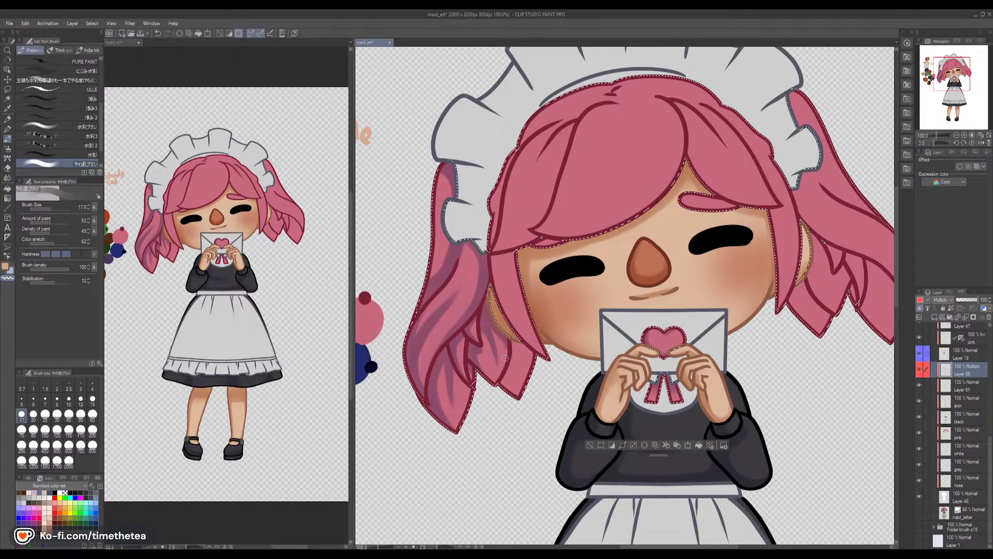
key("c")
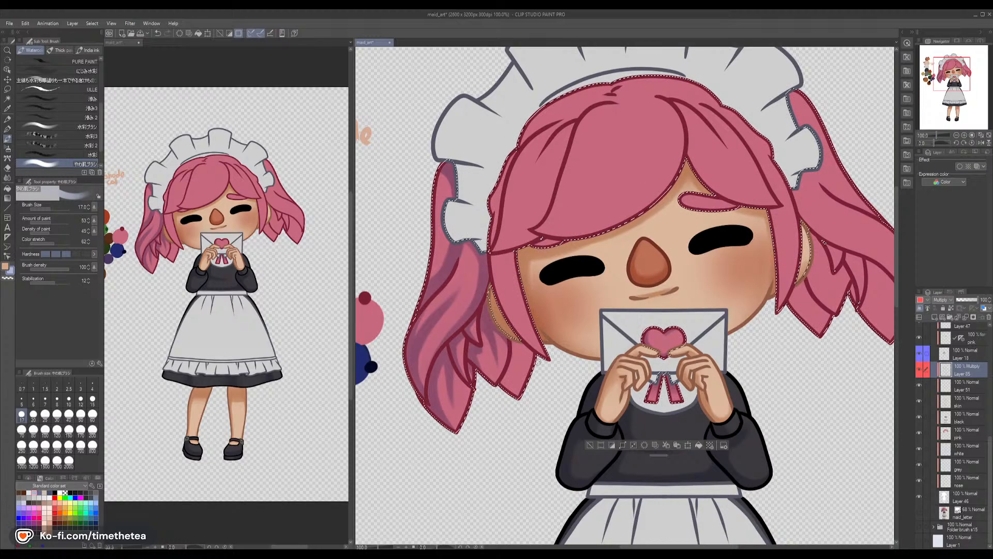
Shade the underside locks of the right pigtail at brush size 17 and clean the edges with transparent colour
left_click_drag(617, 299, 564, 253)
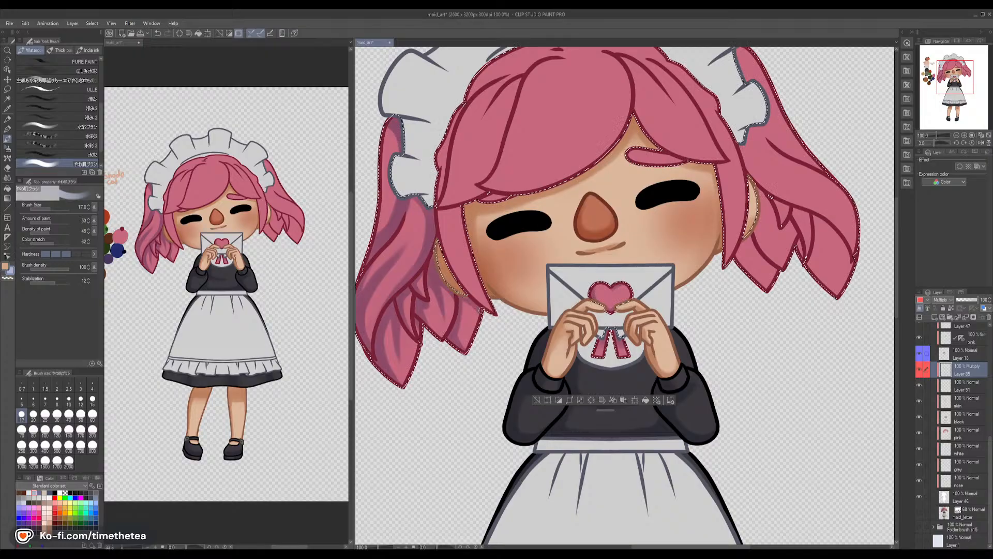
mouse_move(742, 252)
left_mouse_down()
mouse_move(733, 334)
mouse_move(711, 314)
mouse_move(717, 331)
mouse_move(729, 336)
mouse_move(737, 326)
mouse_move(733, 354)
mouse_move(724, 268)
mouse_move(734, 259)
mouse_move(743, 316)
mouse_move(734, 258)
mouse_move(753, 269)
mouse_move(750, 288)
mouse_move(754, 266)
mouse_move(751, 331)
mouse_move(759, 265)
mouse_move(778, 290)
mouse_move(770, 325)
mouse_move(777, 300)
mouse_move(786, 336)
mouse_move(783, 279)
mouse_move(820, 324)
mouse_move(785, 279)
mouse_move(805, 323)
mouse_move(771, 291)
mouse_move(802, 328)
left_mouse_up()
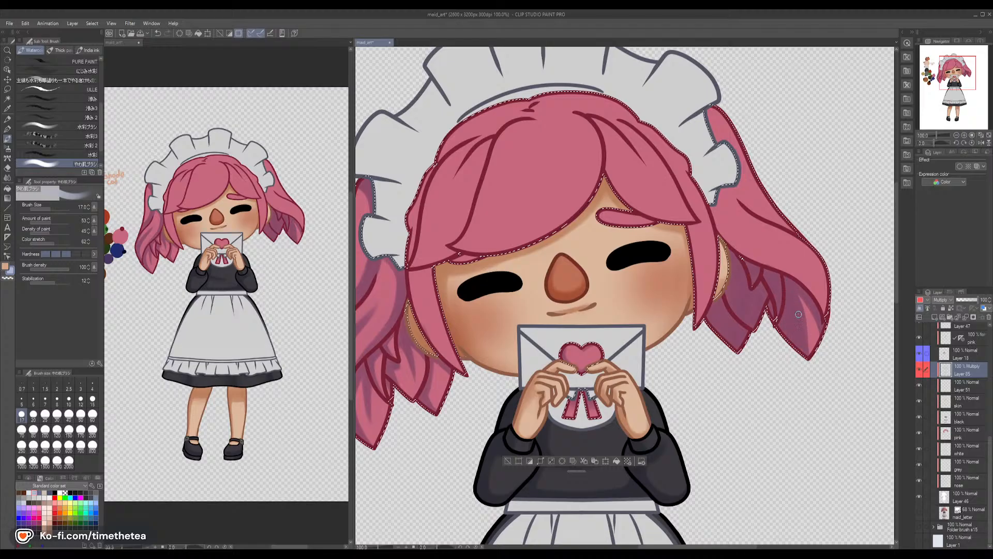
key("c")
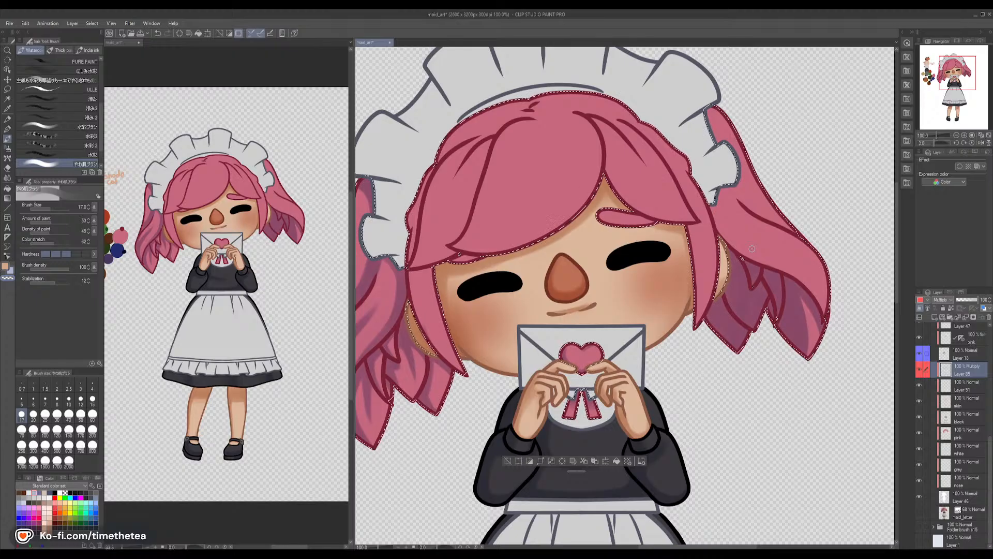
Shade the fringe's left side strands and the crown where the main fringe begins at size 17, tapering the strokes with transparent colour
left_click_drag(507, 212, 583, 192)
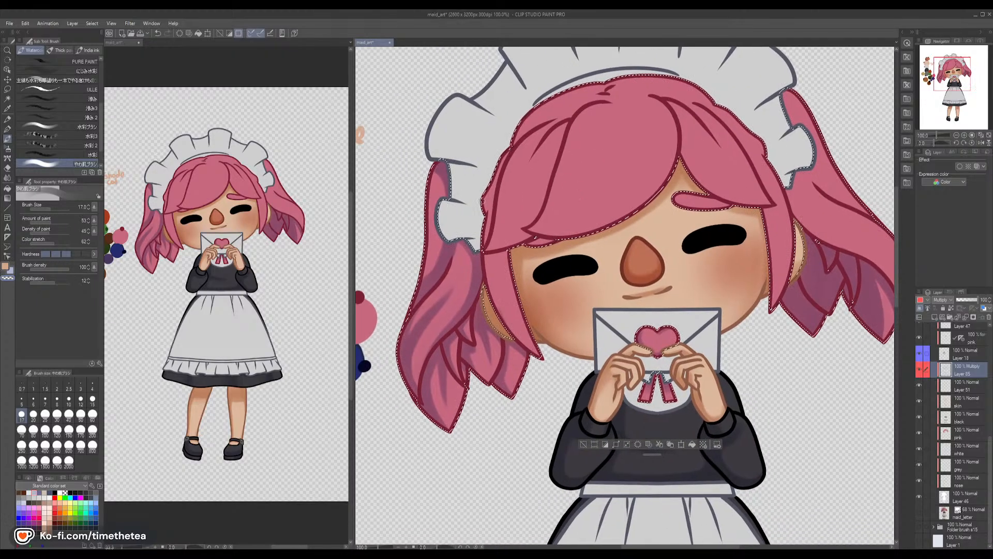
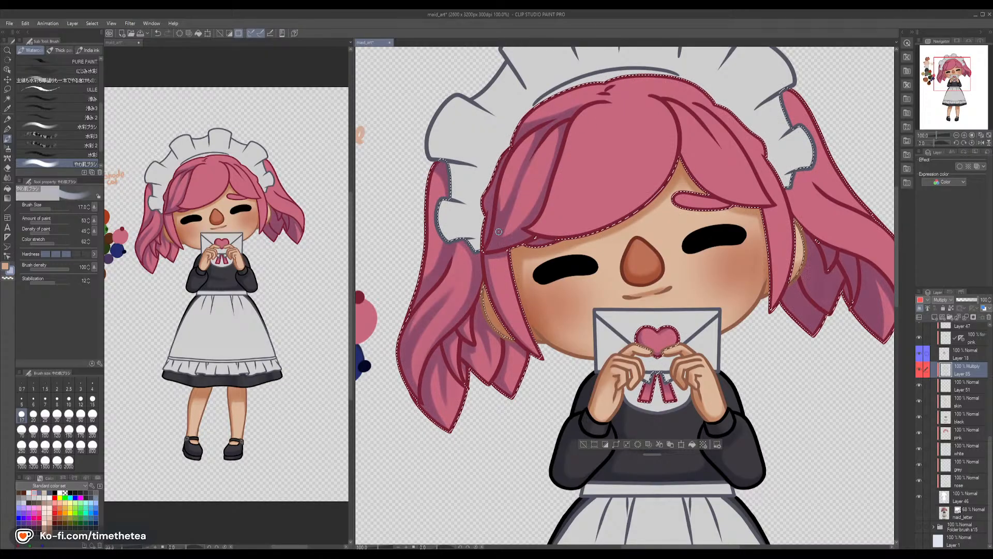
left_click_drag(609, 100, 620, 155)
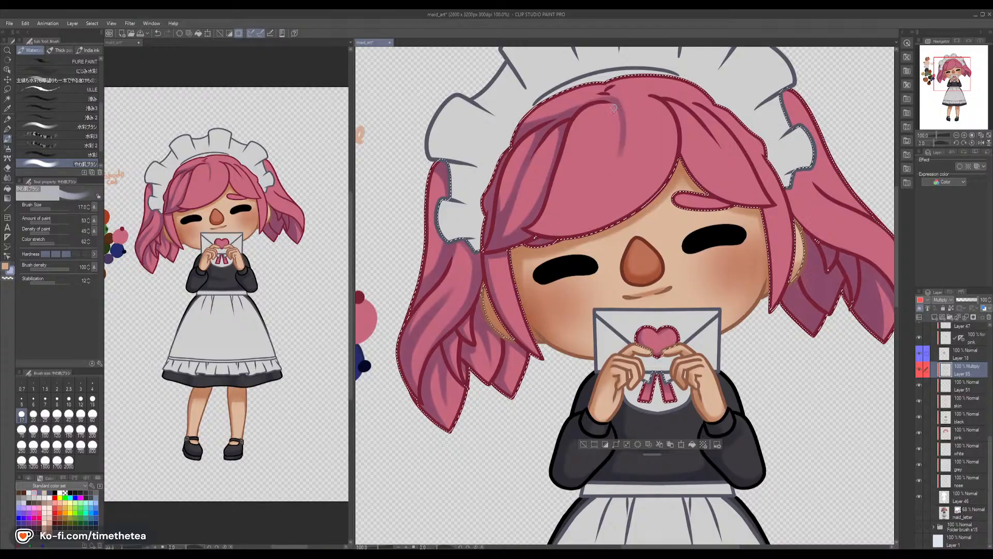
mouse_move(614, 104)
left_mouse_down()
mouse_move(603, 177)
mouse_move(621, 102)
mouse_move(638, 103)
mouse_move(627, 106)
left_mouse_up()
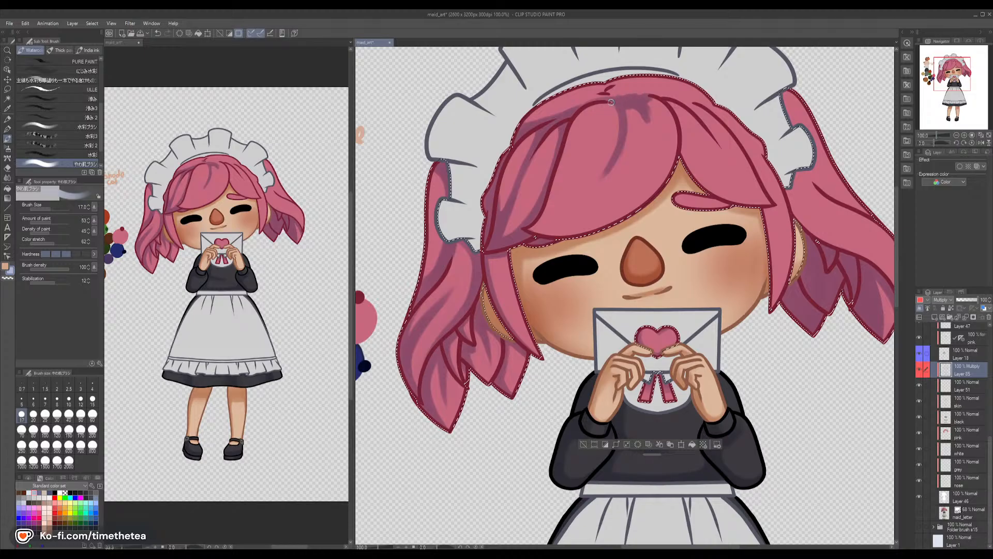
key("c")
mouse_move(652, 102)
left_mouse_down()
mouse_move(651, 134)
mouse_move(624, 112)
mouse_move(641, 110)
mouse_move(639, 140)
mouse_move(644, 112)
mouse_move(642, 145)
mouse_move(633, 117)
mouse_move(637, 155)
mouse_move(632, 114)
mouse_move(645, 141)
left_mouse_up()
key("c")
key("c")
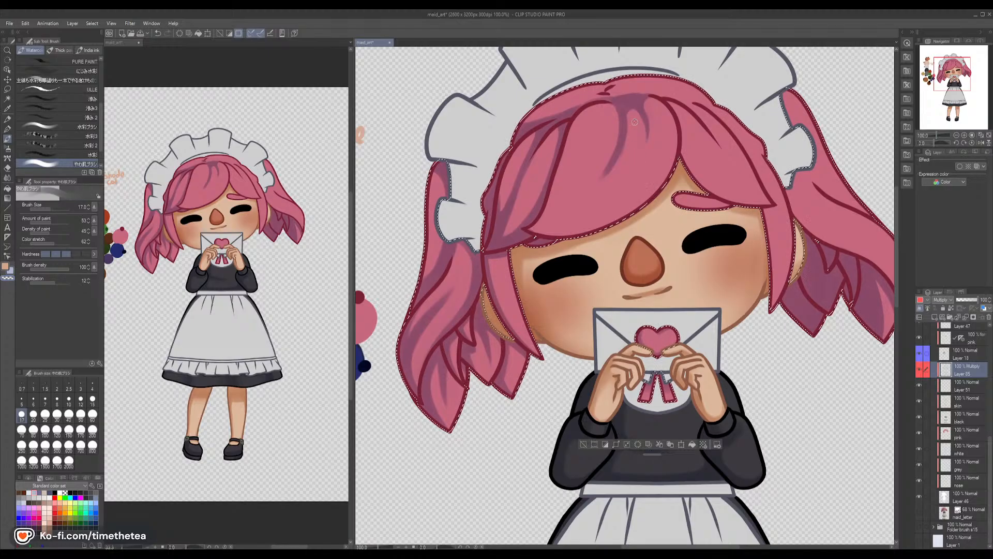
Paint a long curved shadow through the main fringe from the crown to its lower left tip at size 17, thinning it with transparent colour
key("c")
left_click_drag(611, 104, 620, 138)
mouse_move(614, 106)
left_mouse_down()
mouse_move(617, 139)
mouse_move(589, 182)
mouse_move(609, 153)
mouse_move(580, 188)
left_mouse_up()
key("c")
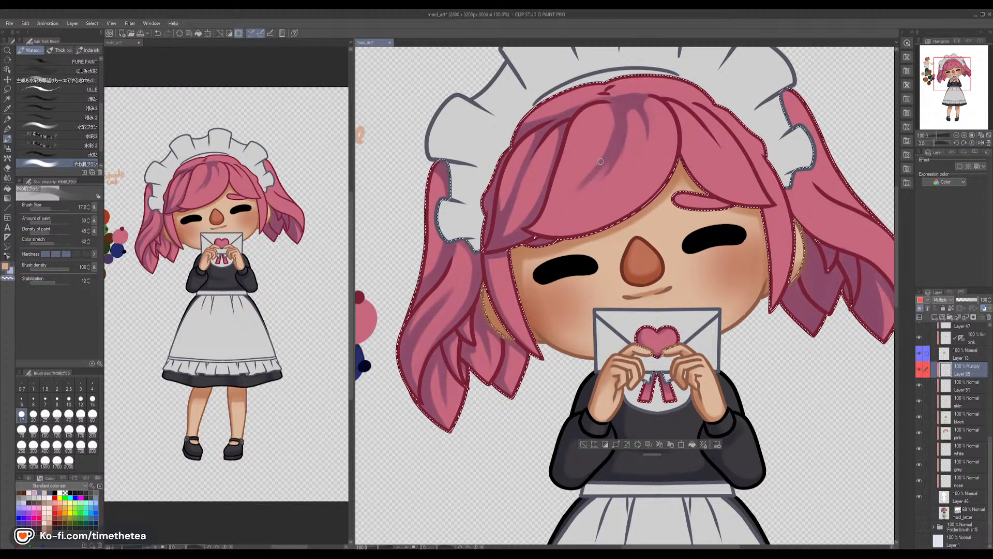
key("c")
left_click_drag(612, 158, 602, 180)
left_click_drag(618, 139, 572, 194)
mouse_move(597, 168)
left_mouse_down()
mouse_move(528, 225)
mouse_move(598, 176)
mouse_move(542, 217)
left_mouse_up()
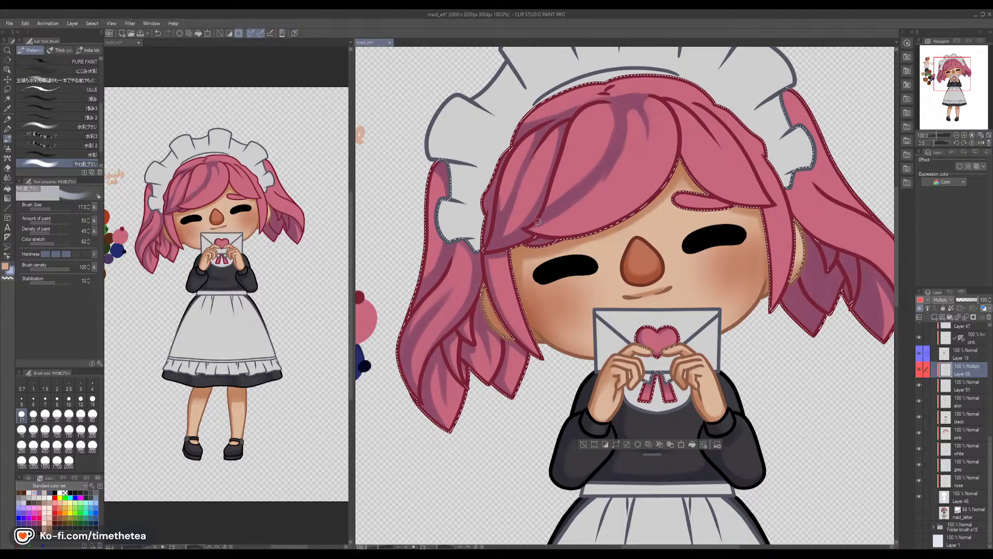
left_click_drag(598, 180, 573, 198)
key("c")
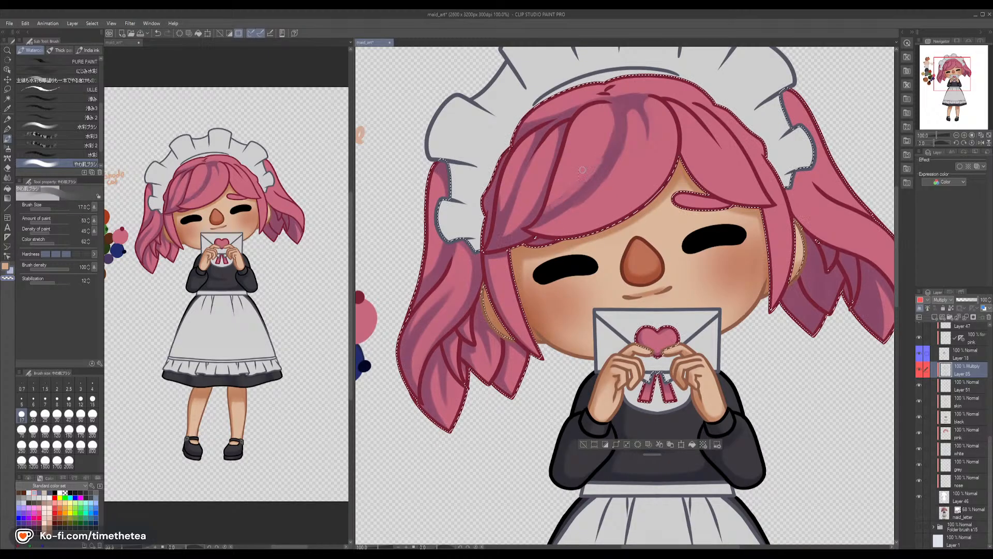
key("c")
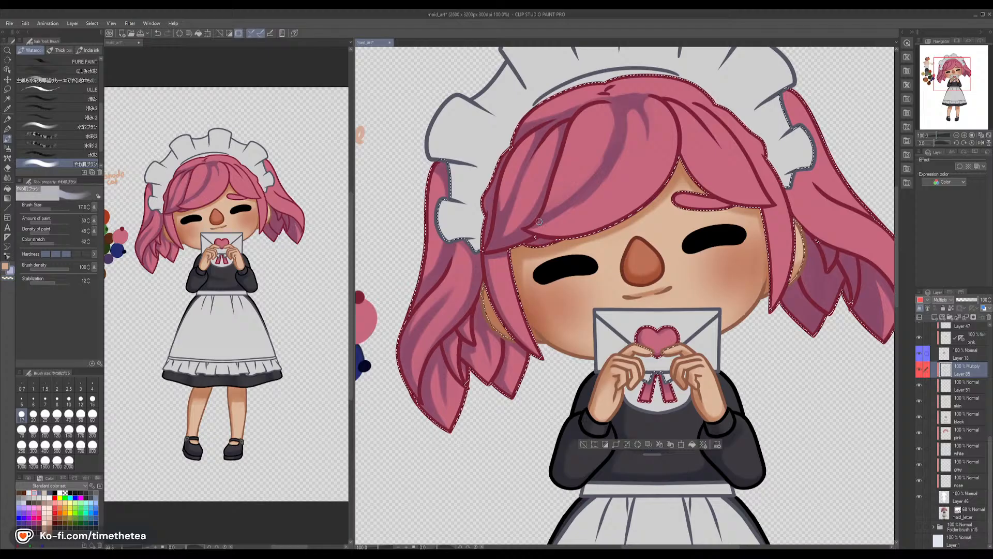
left_click_drag(563, 202, 531, 226)
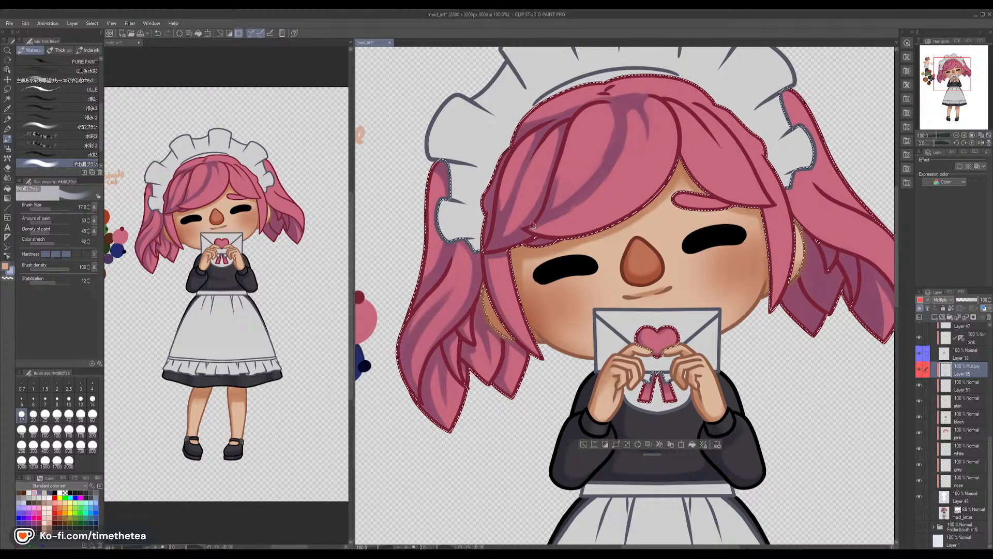
Refine the shadows at the main fringe's lower left tip and along its long curve at size 17, alternating with transparent colour
key("c")
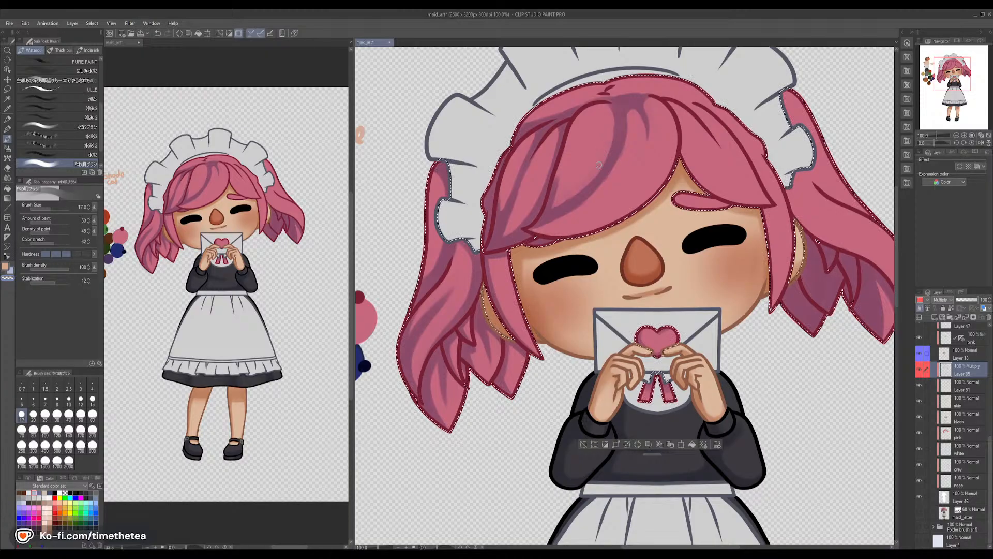
key("c")
key("c")
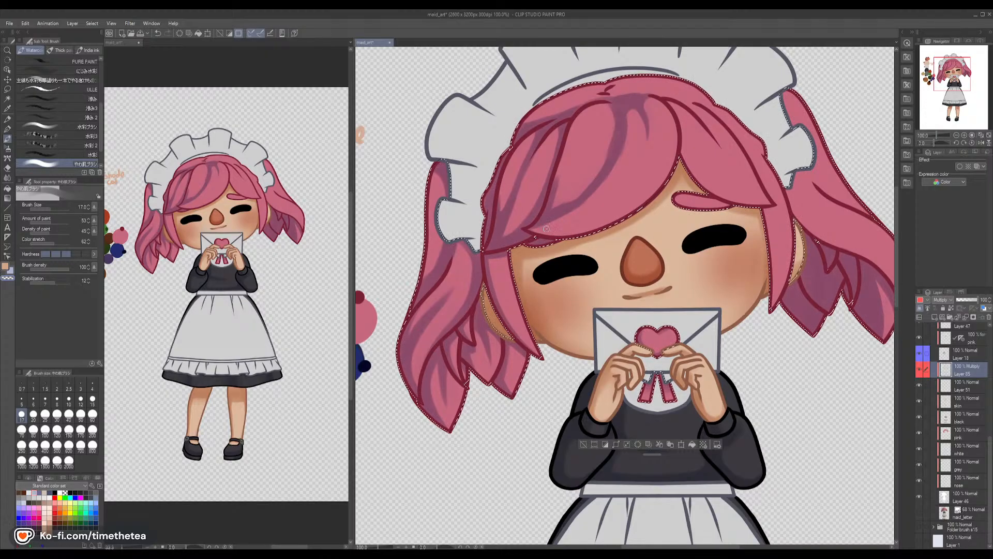
key("c")
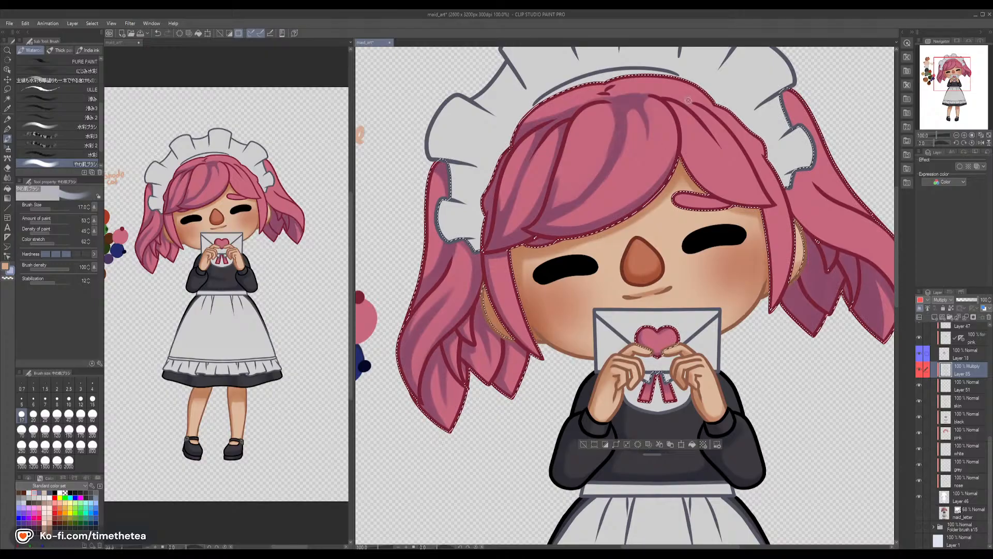
Shade the crown strands on both sides of the parting at size 17, tapering the strokes with transparent colour
key("c")
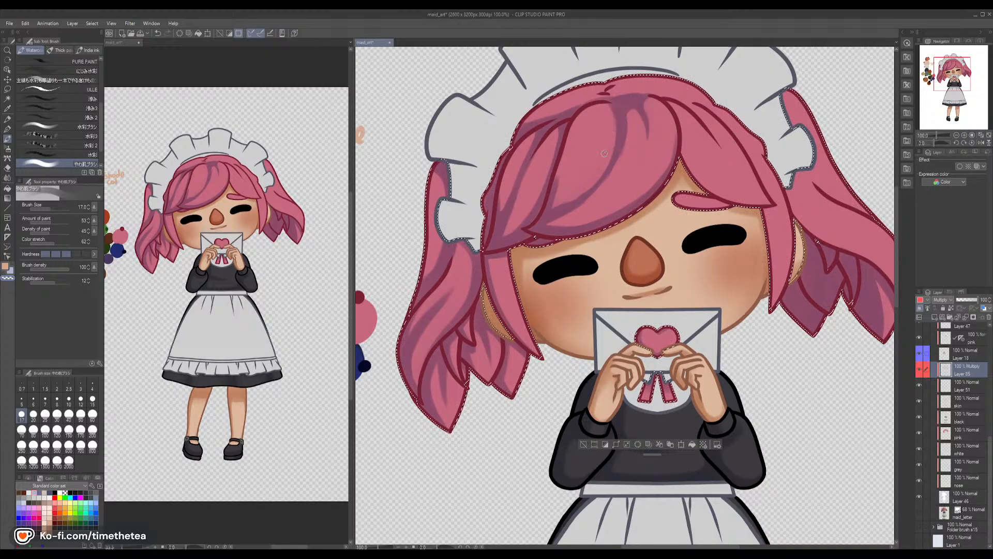
key("c")
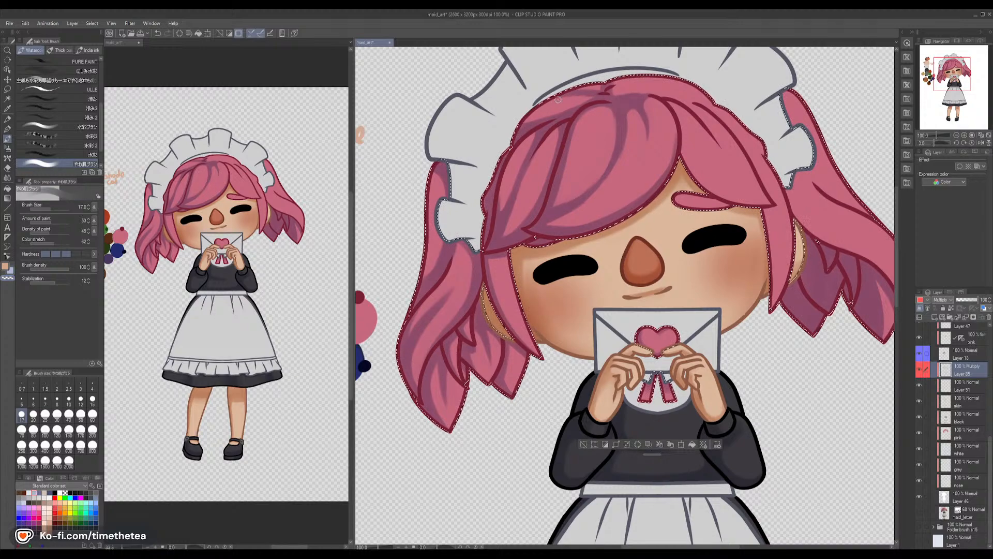
key("c")
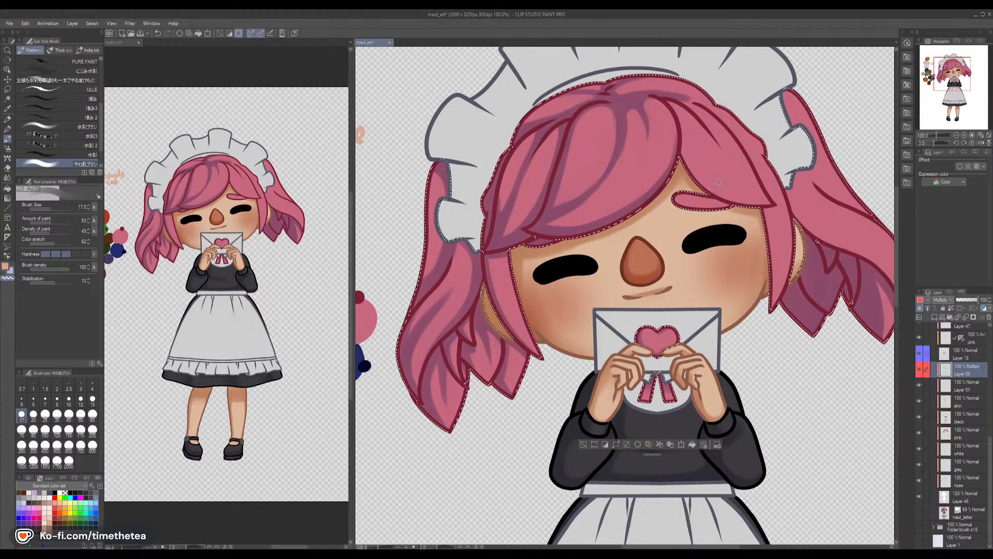
key("c")
Rotate the canvas and shade the right fringe lock and the hair along the headdress at size 17, cleaning up with transparent colour
left_click_drag(775, 242, 699, 254)
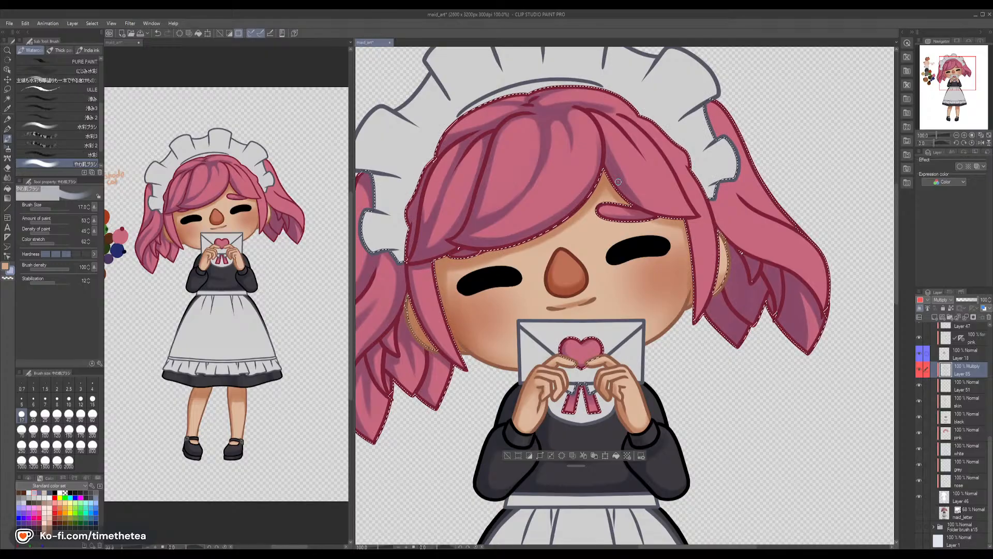
key("r")
mouse_move(733, 184)
left_mouse_down()
mouse_move(693, 155)
mouse_move(520, 305)
mouse_move(590, 238)
left_mouse_up()
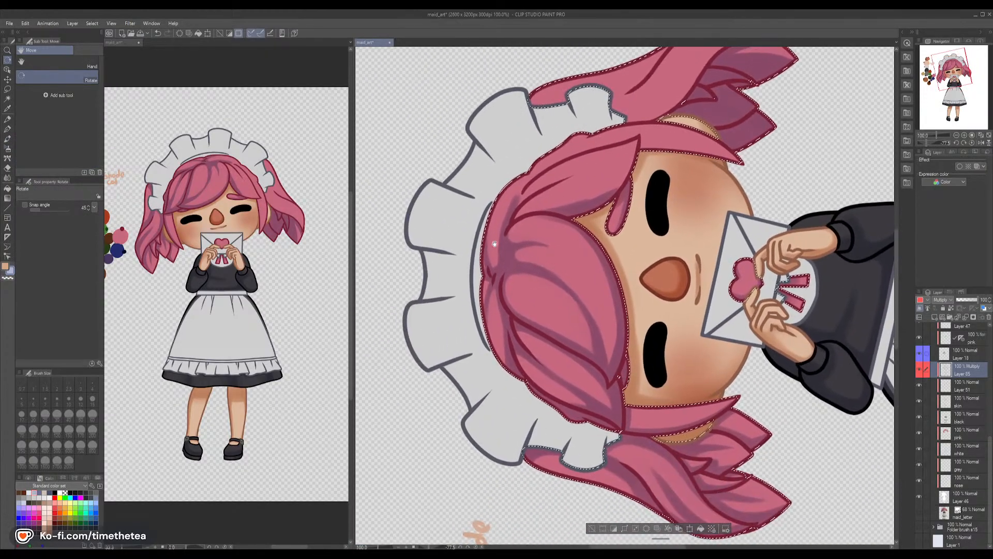
left_click(8, 138)
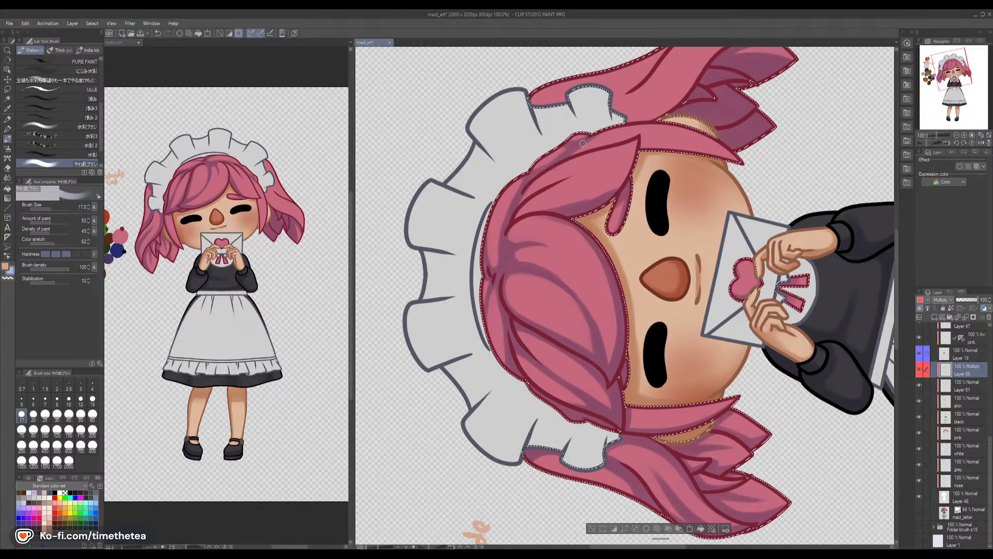
key("c")
key("c")
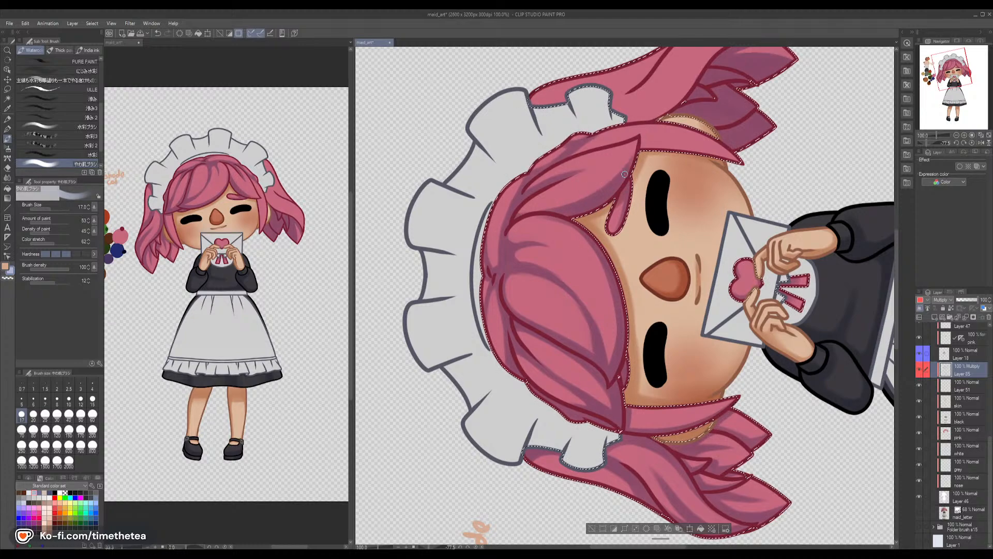
key("c")
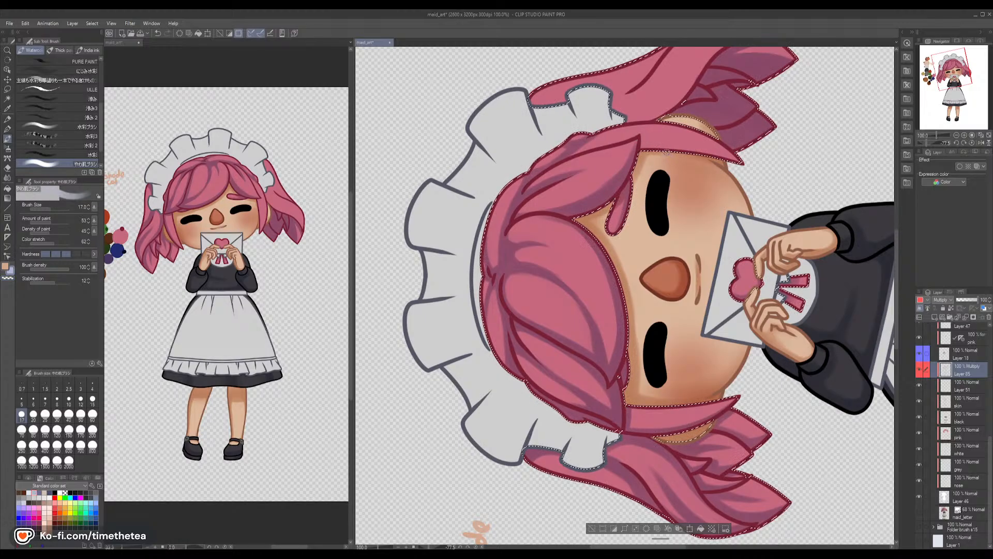
Rotate the canvas further and shade the base of the right pigtail beside the headdress at size 17, refining with transparent colour
mouse_move(641, 127)
left_mouse_down()
mouse_move(569, 150)
mouse_move(482, 213)
left_mouse_up()
key("r")
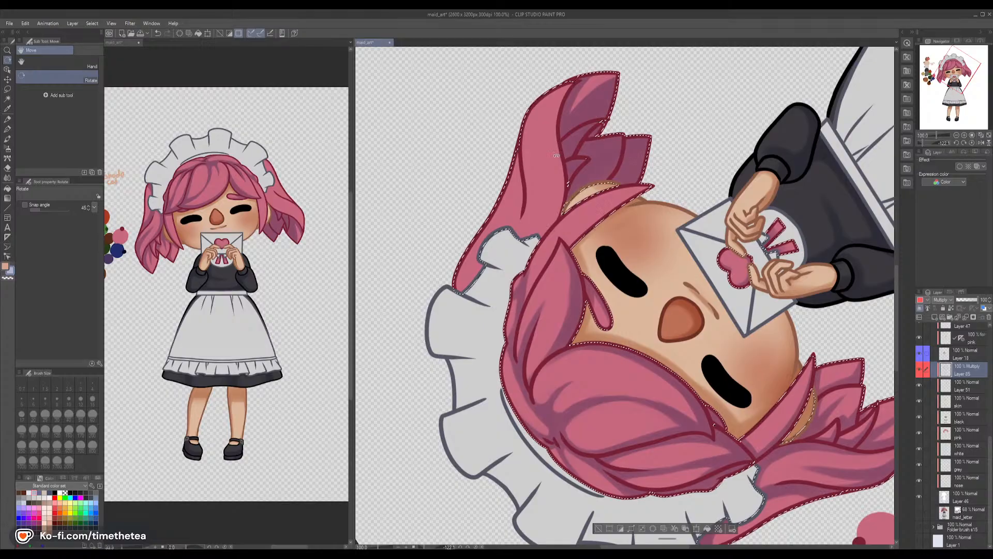
key("b")
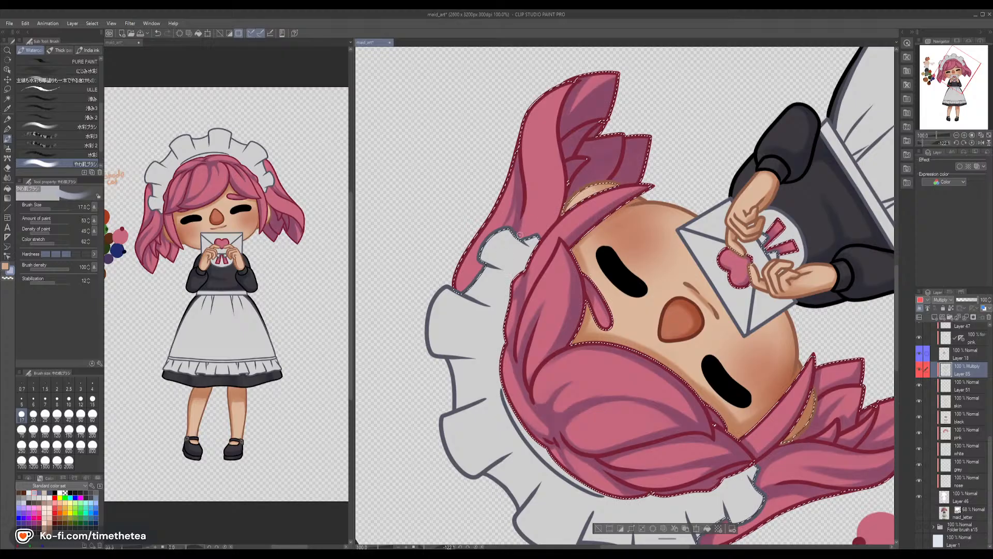
left_click_drag(545, 222, 544, 169)
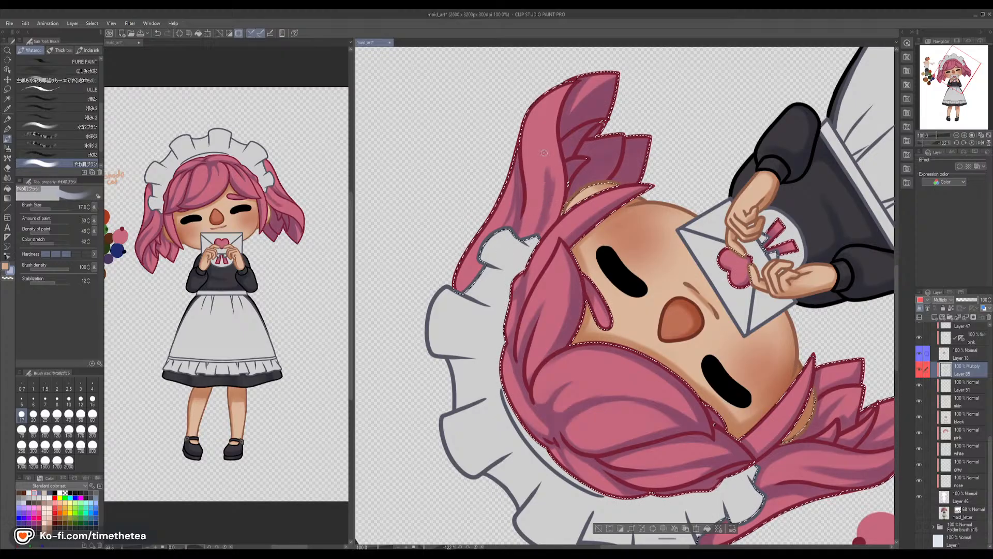
left_click_drag(543, 220, 537, 150)
mouse_move(543, 194)
left_mouse_down()
mouse_move(523, 248)
mouse_move(541, 218)
left_mouse_up()
key("c")
key("c")
mouse_move(543, 191)
left_mouse_down()
mouse_move(533, 149)
mouse_move(541, 188)
left_mouse_up()
key("c")
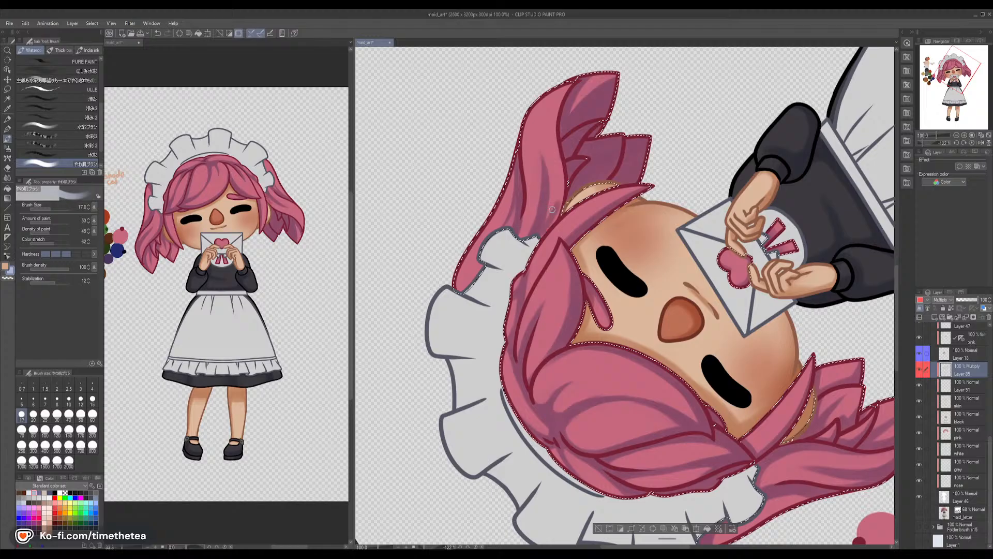
Paint long shadow strands along the right pigtail's inner line up to its bend, and reset the canvas rotation
left_click_drag(555, 217, 563, 120)
mouse_move(559, 155)
left_mouse_down()
mouse_move(569, 88)
mouse_move(562, 96)
mouse_move(578, 79)
left_mouse_up()
left_click_drag(559, 123, 565, 94)
mouse_move(556, 142)
left_mouse_down()
mouse_move(561, 166)
mouse_move(558, 135)
left_mouse_up()
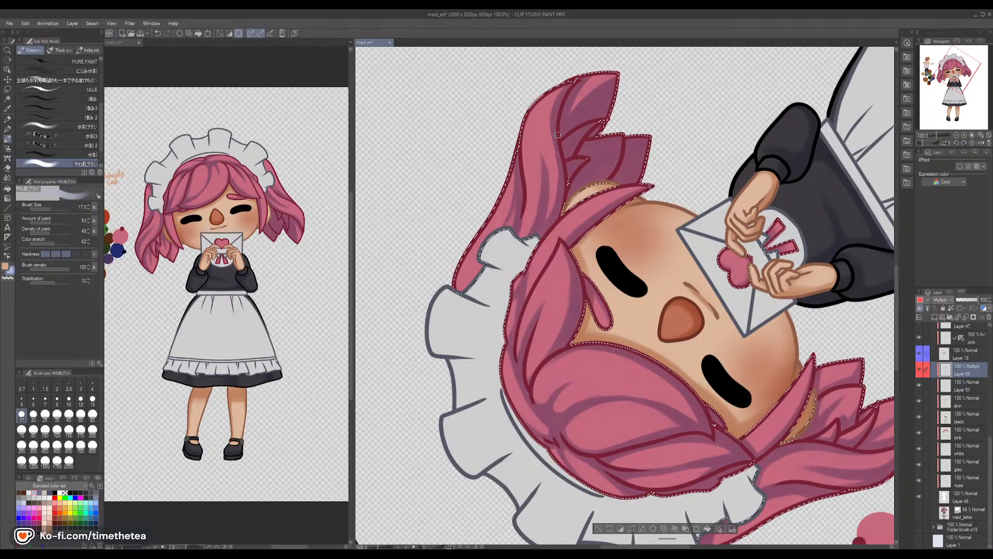
left_click(973, 143)
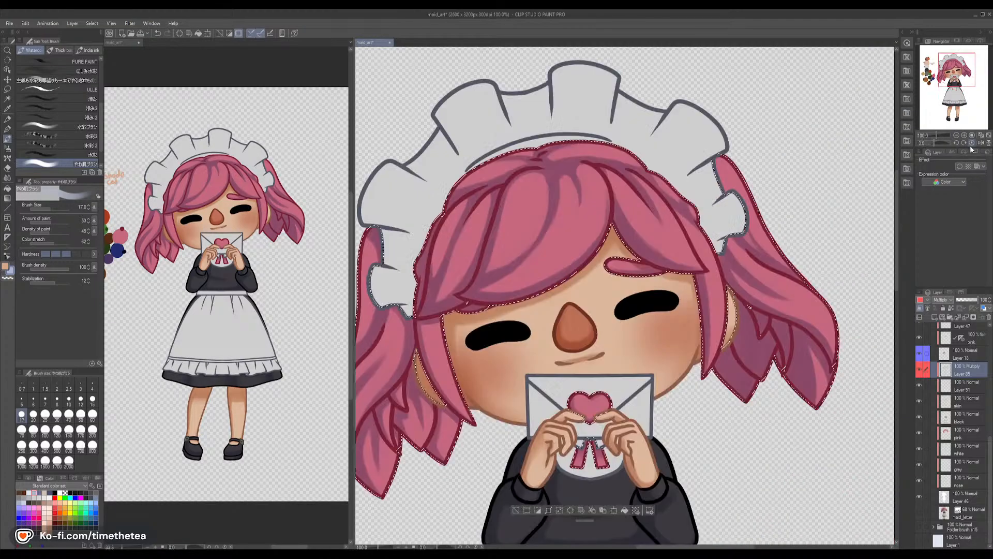
Lighten the tips of the right pigtail's underside locks with transparent colour and repaint the shadows between them at size 17
left_click_drag(678, 311, 716, 330)
left_click_drag(823, 312, 636, 314)
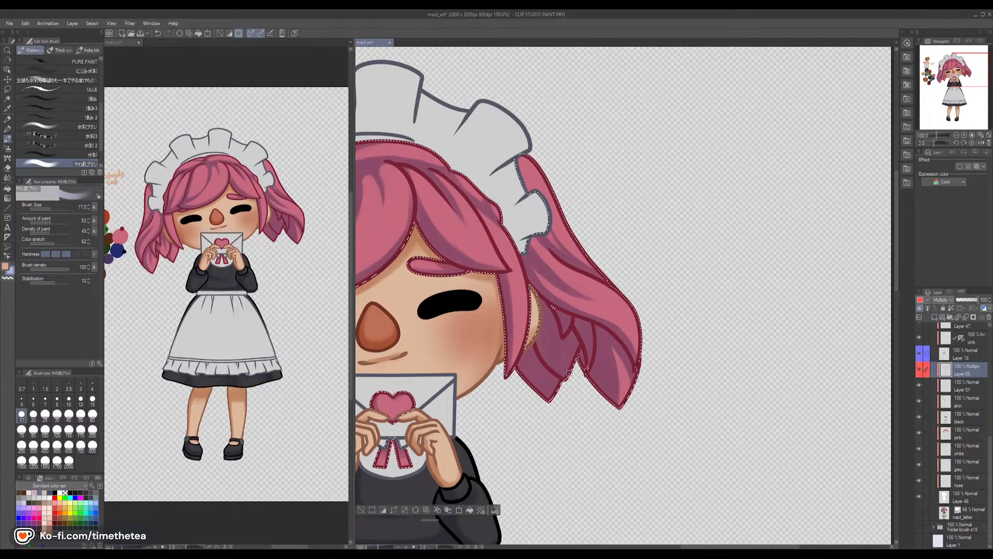
left_click_drag(604, 441, 654, 397)
key("x")
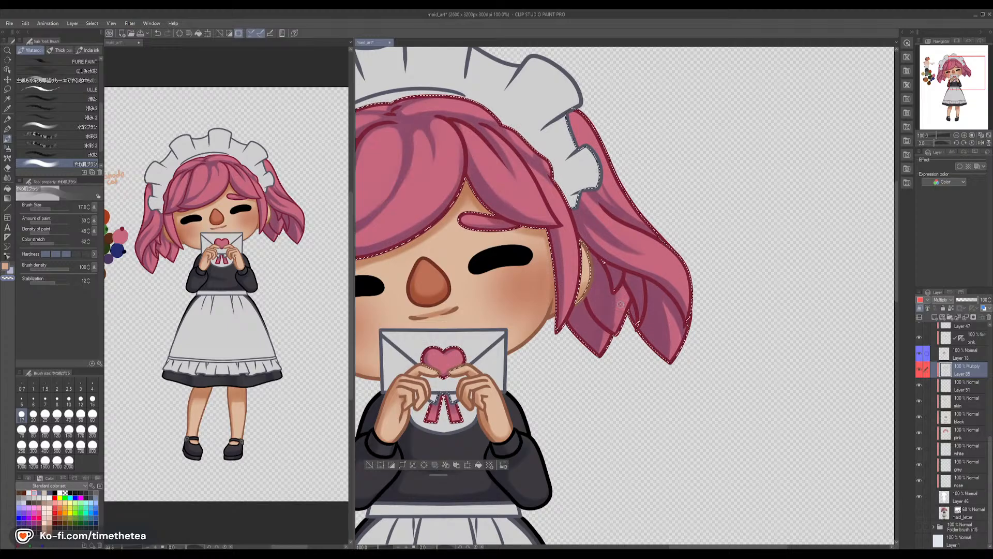
key("c")
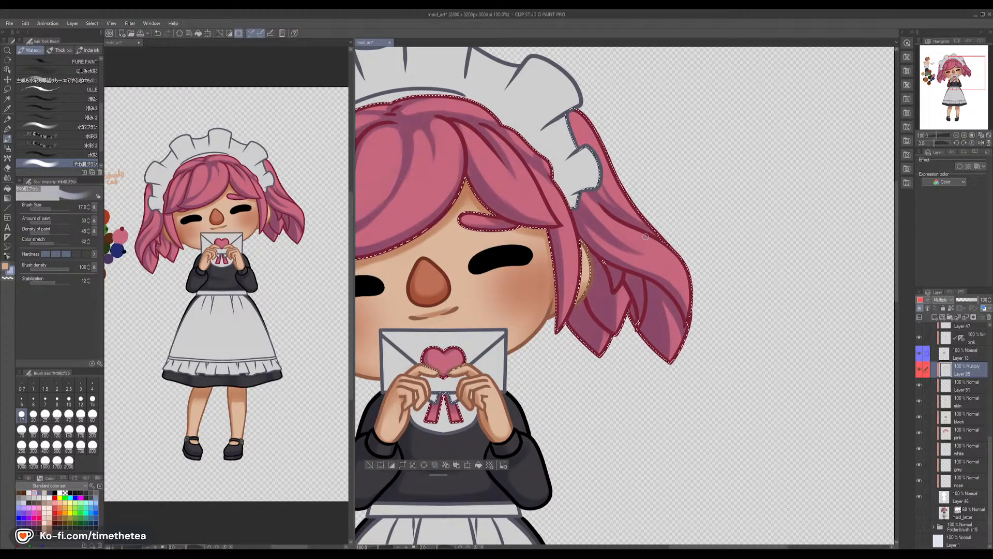
key("c")
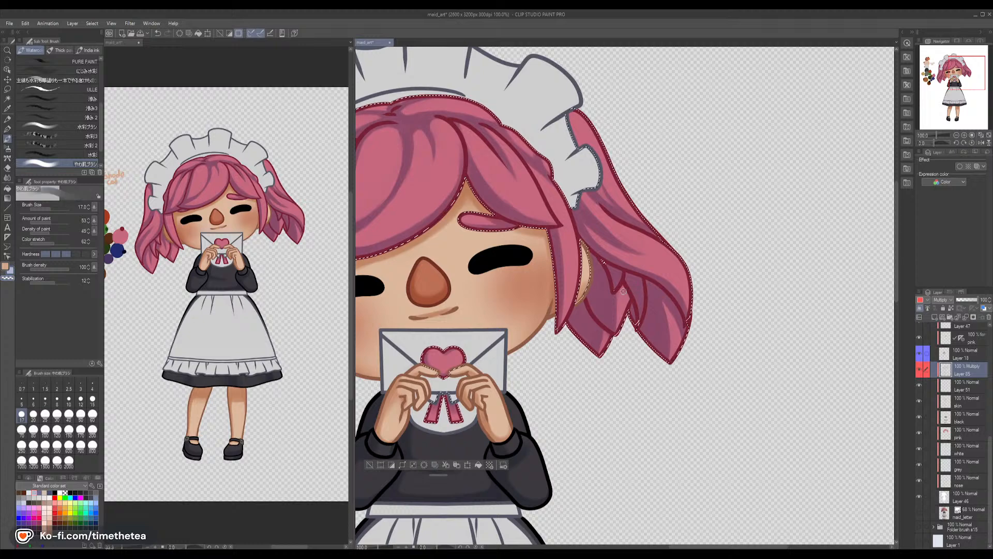
key("c")
key("c")
key("c")
key("c")
key("c")
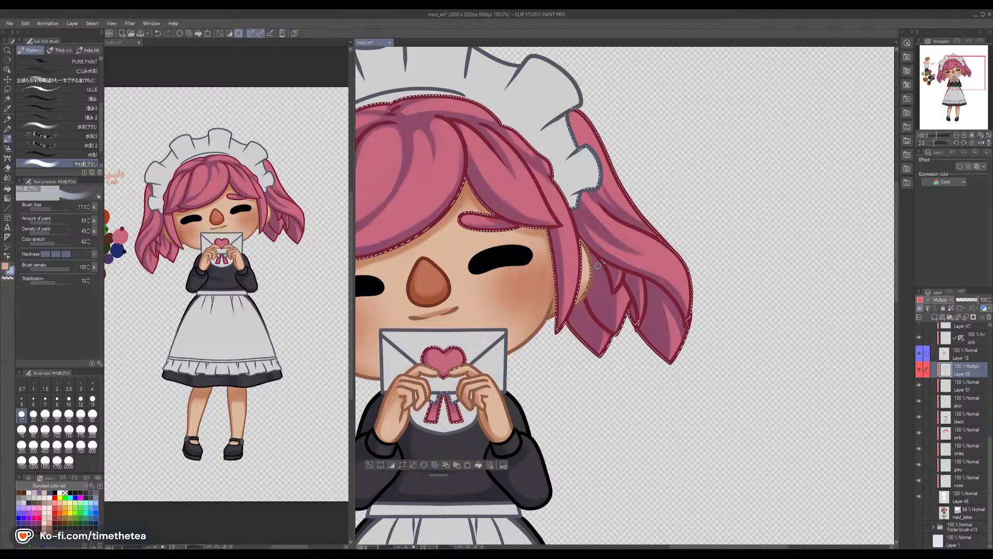
Select the contents of the white layer and shade the envelope along its flap folds at size 17, refining with transparent colour
left_click_drag(417, 312, 577, 331)
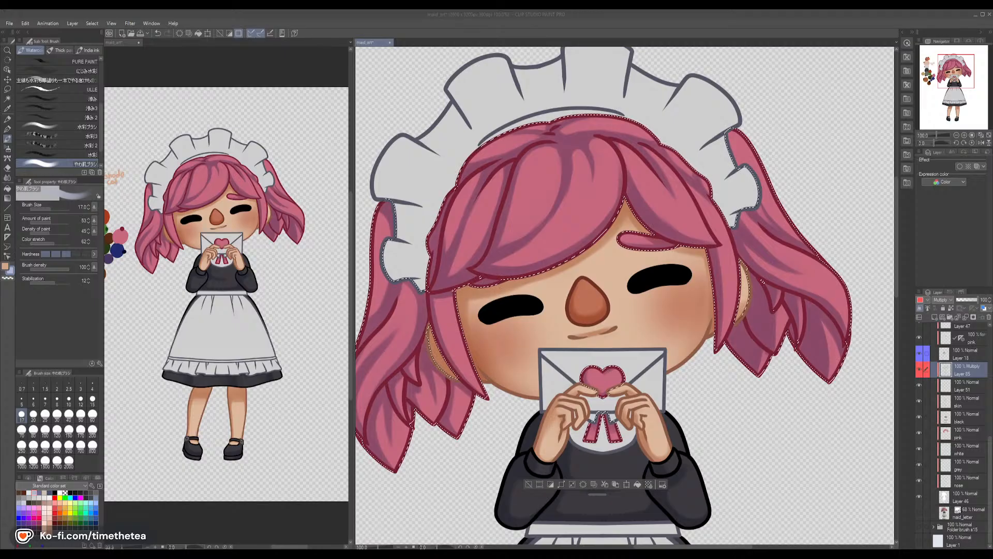
left_click(652, 17)
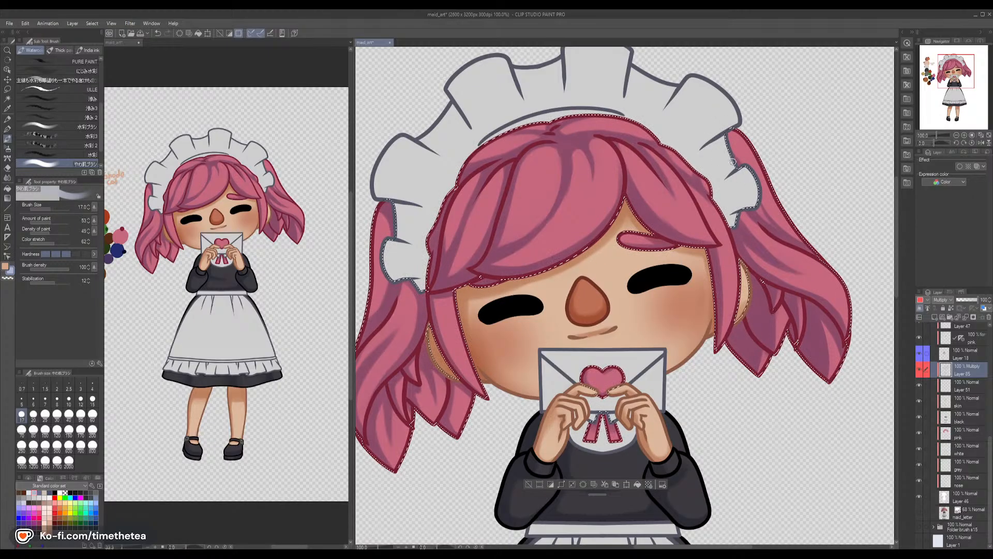
left_click_drag(590, 371, 684, 312)
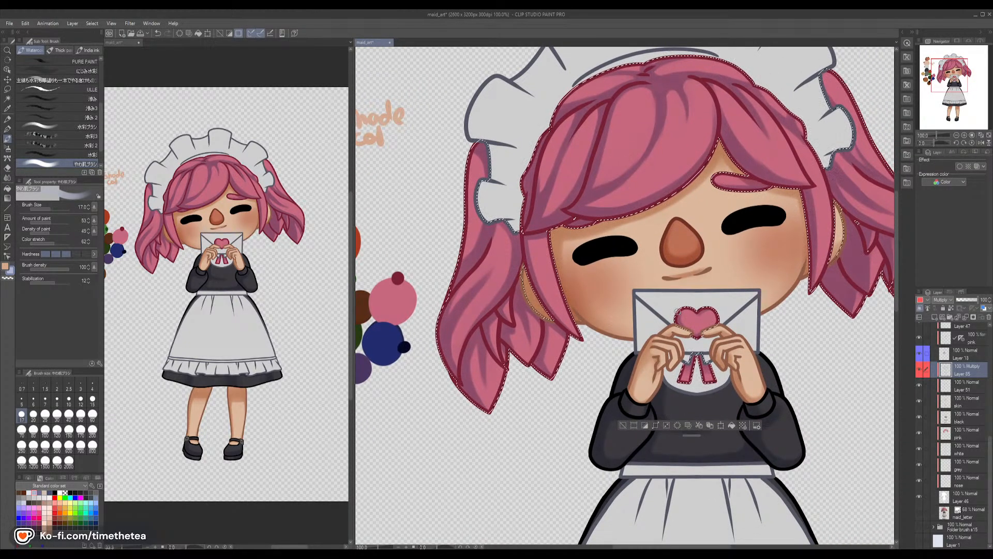
left_click_drag(632, 351, 573, 280)
left_click(946, 450, "ctrl")
left_click_drag(718, 308, 699, 345)
left_click_drag(606, 325, 630, 325)
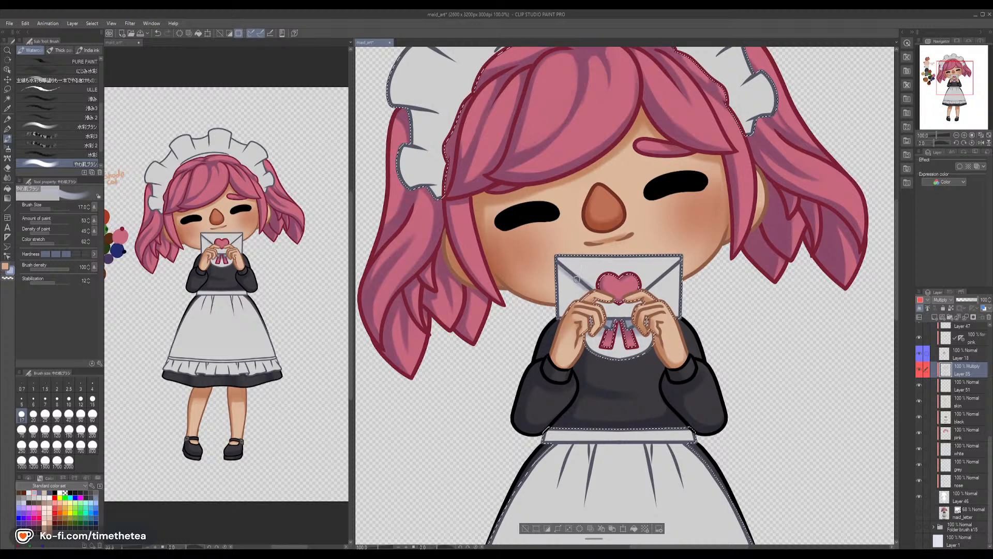
key("c")
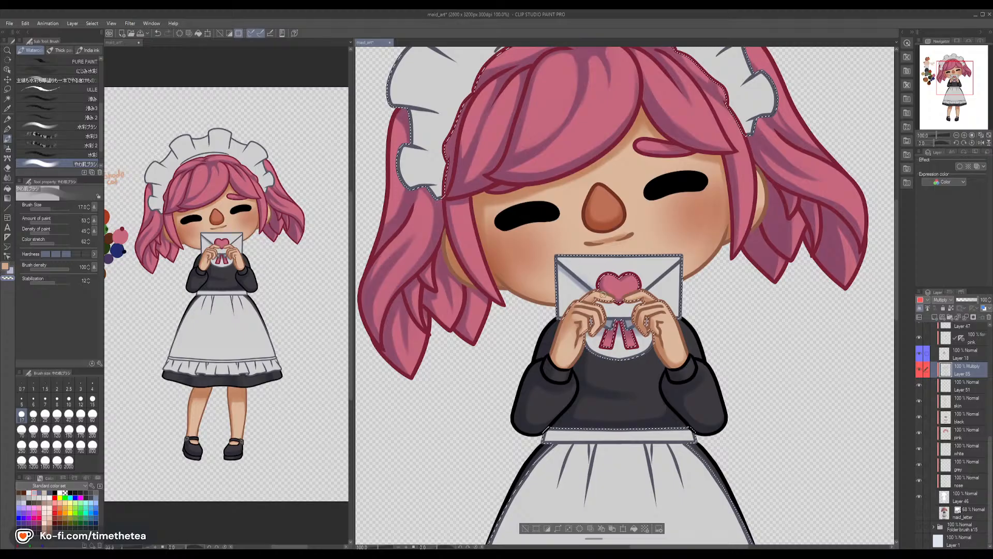
key("c")
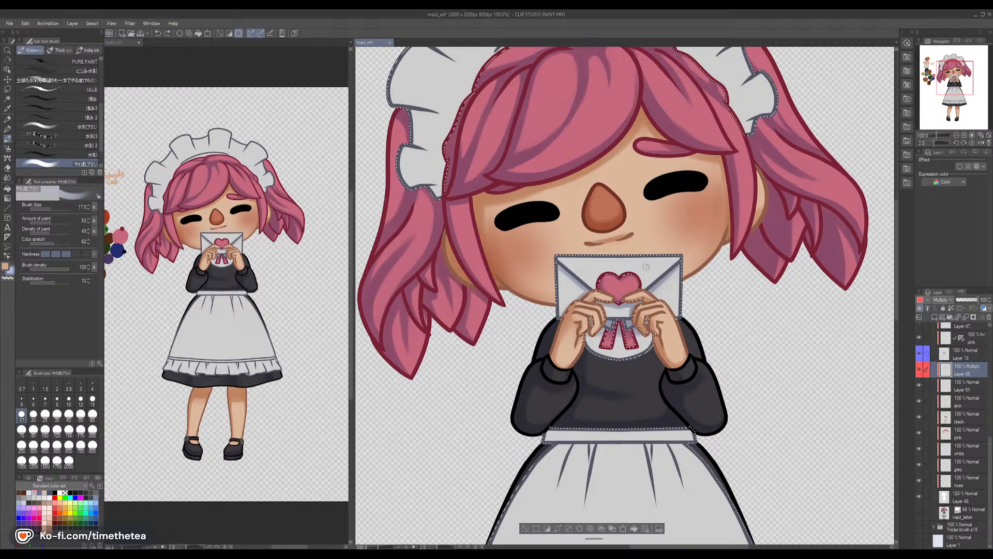
Paint diagonal shadow streaks on the envelope flap above the heart and soften them with the Blend tool at size 50
mouse_move(655, 264)
left_mouse_down()
mouse_move(605, 284)
mouse_move(592, 277)
mouse_move(600, 269)
mouse_move(581, 272)
mouse_move(593, 280)
mouse_move(582, 272)
mouse_move(605, 255)
mouse_move(599, 281)
left_mouse_up()
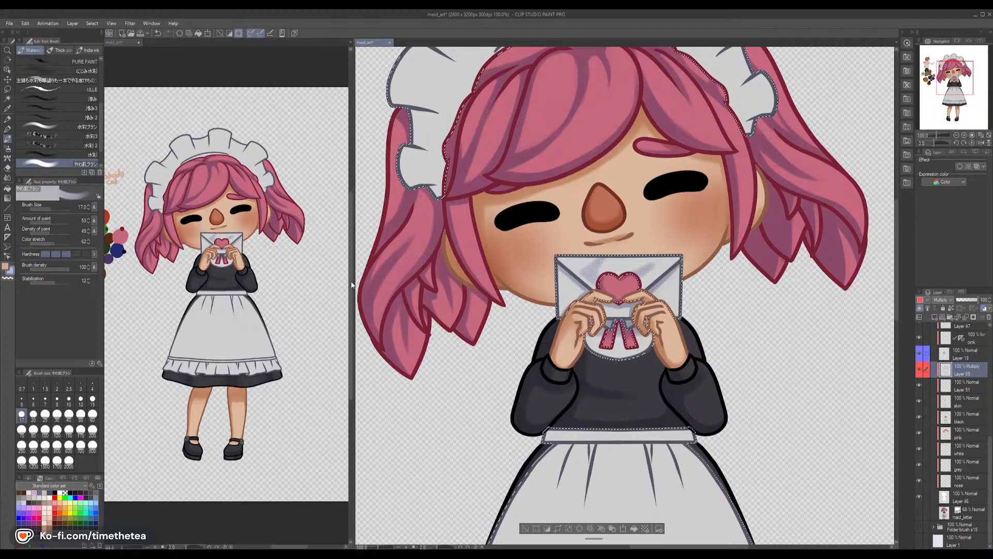
key("j")
mouse_move(600, 279)
left_mouse_down()
mouse_move(604, 263)
mouse_move(598, 269)
mouse_move(642, 274)
mouse_move(668, 256)
mouse_move(637, 259)
left_mouse_up()
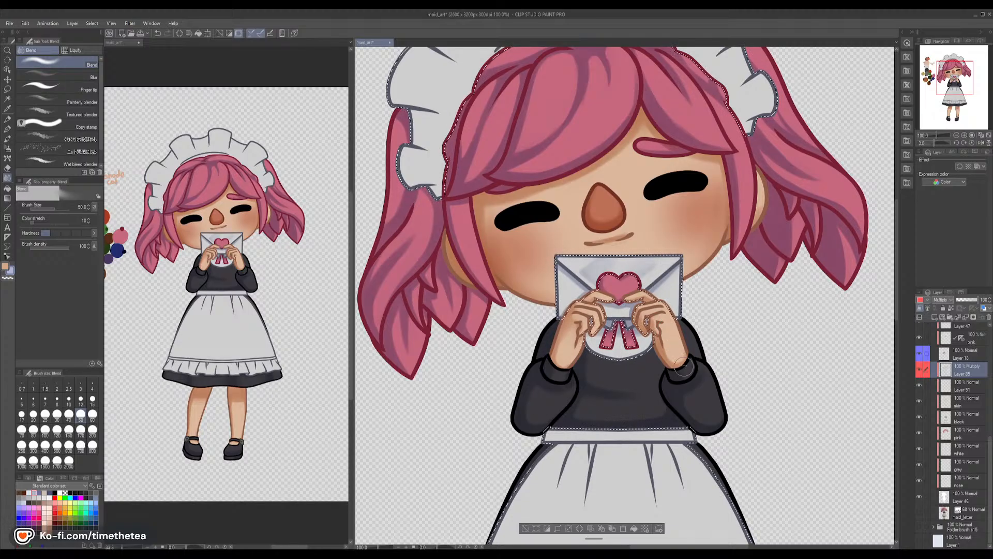
key("ctrl+d")
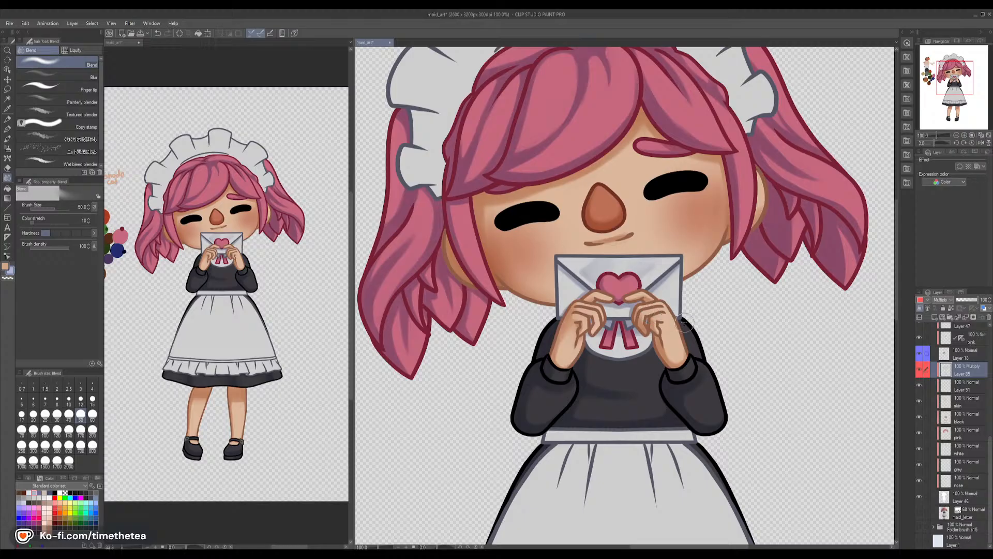
left_click_drag(646, 398, 628, 286)
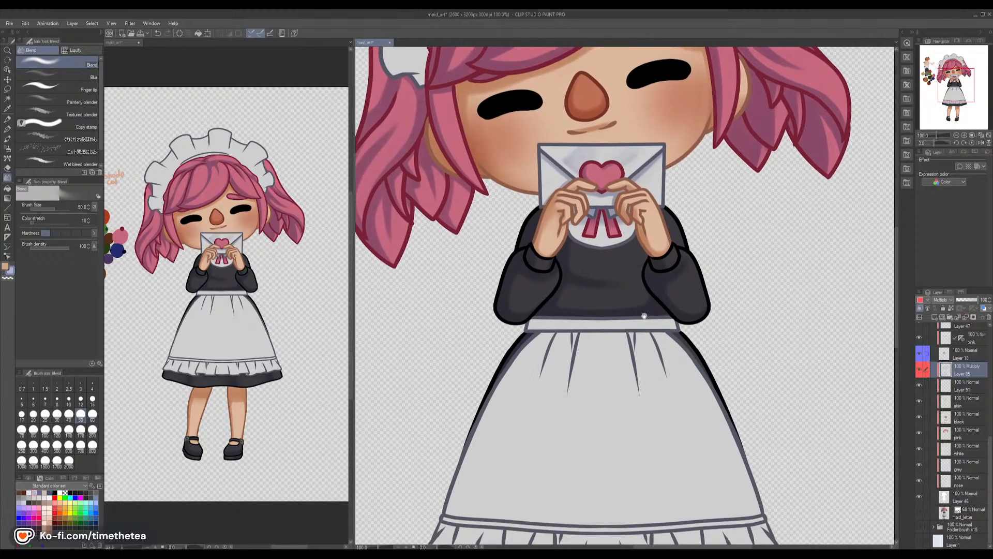
key("ctrl+z")
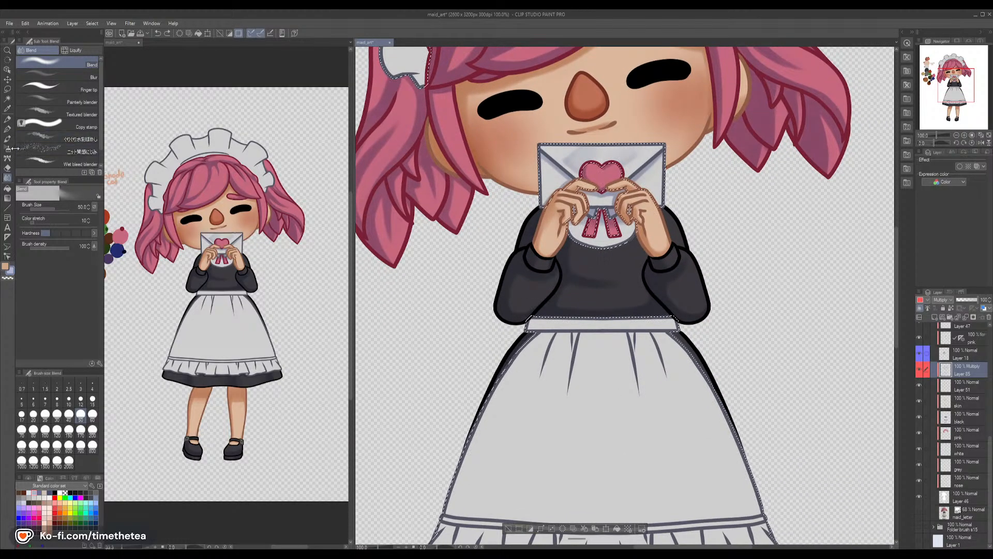
Shade the lower-left corner of the white apron skirt with the watercolour brush at size 25, following its side edge and hem line
key("b")
left_click_drag(618, 386, 618, 238)
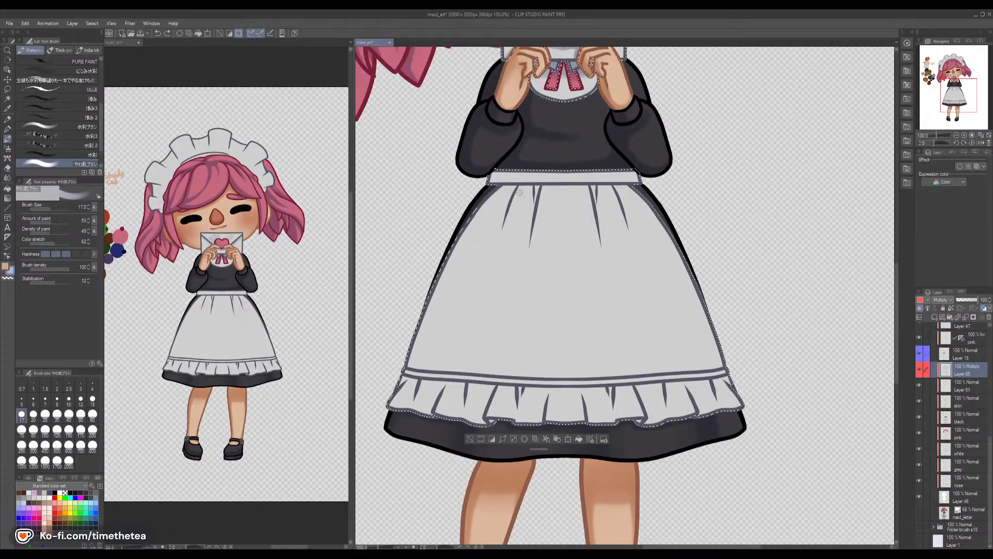
left_click(45, 414)
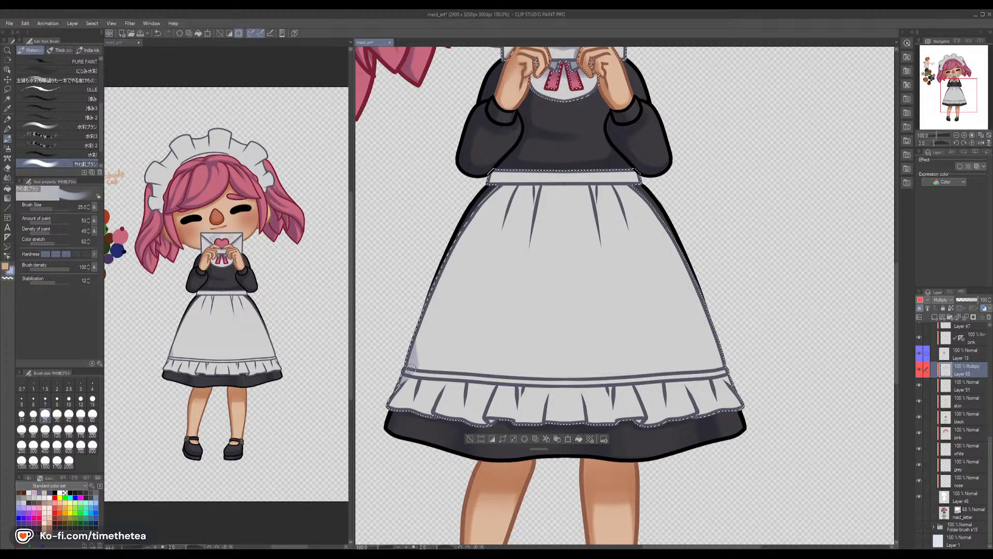
mouse_move(426, 367)
left_mouse_down()
mouse_move(412, 341)
mouse_move(419, 356)
mouse_move(422, 295)
mouse_move(420, 349)
mouse_move(416, 317)
left_mouse_up()
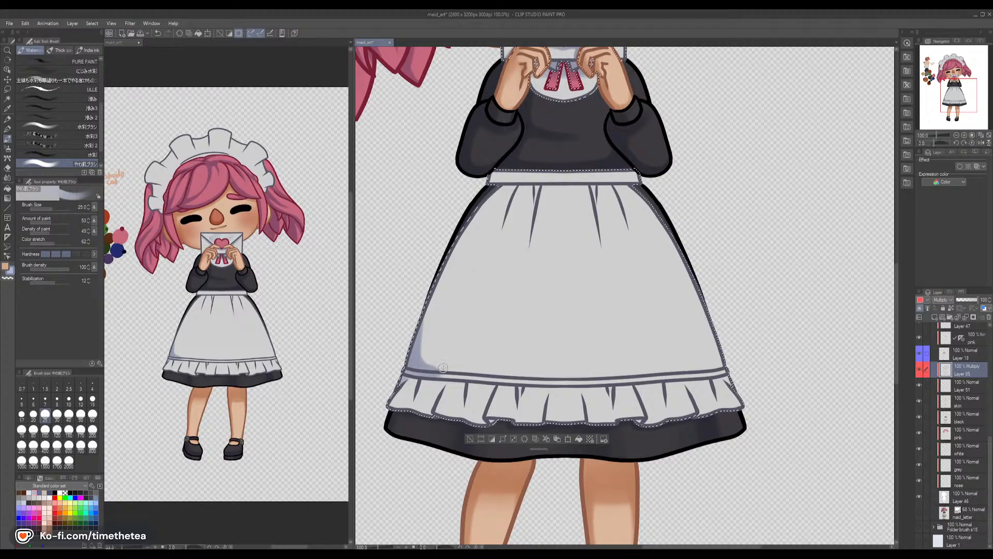
left_click_drag(431, 372, 449, 373)
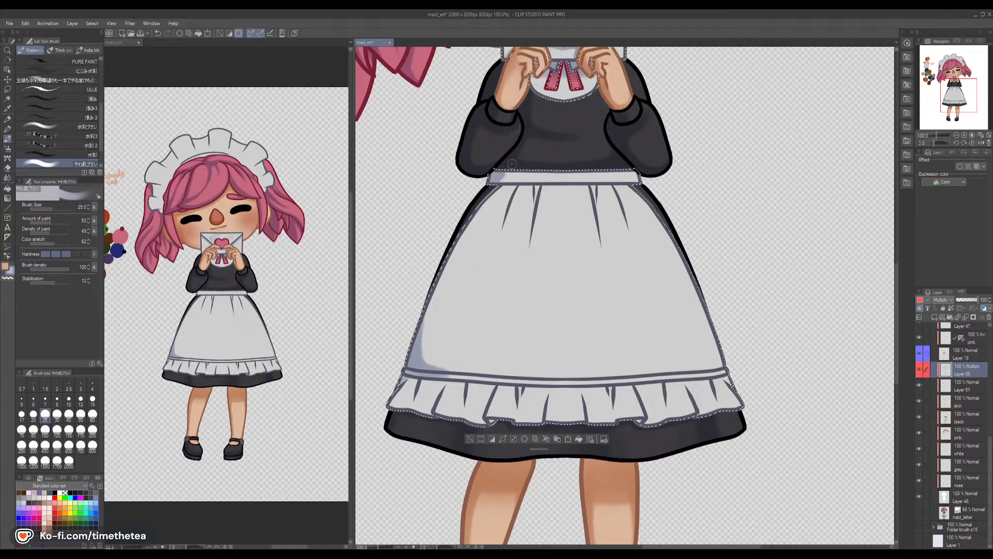
Paint a long shadow streak down the leftmost apron pleat and trim the shading at the waistband's left end with transparent colour
mouse_move(503, 185)
left_mouse_down()
mouse_move(535, 160)
mouse_move(496, 186)
mouse_move(507, 191)
mouse_move(502, 221)
mouse_move(507, 192)
mouse_move(493, 241)
left_mouse_up()
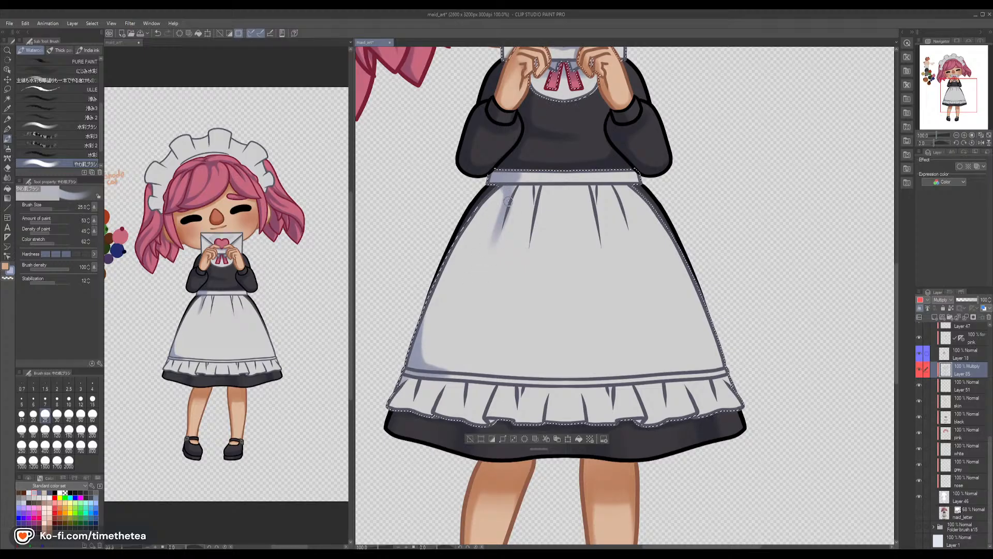
left_click_drag(508, 201, 470, 284)
left_click_drag(500, 228, 481, 295)
left_click_drag(491, 251, 478, 295)
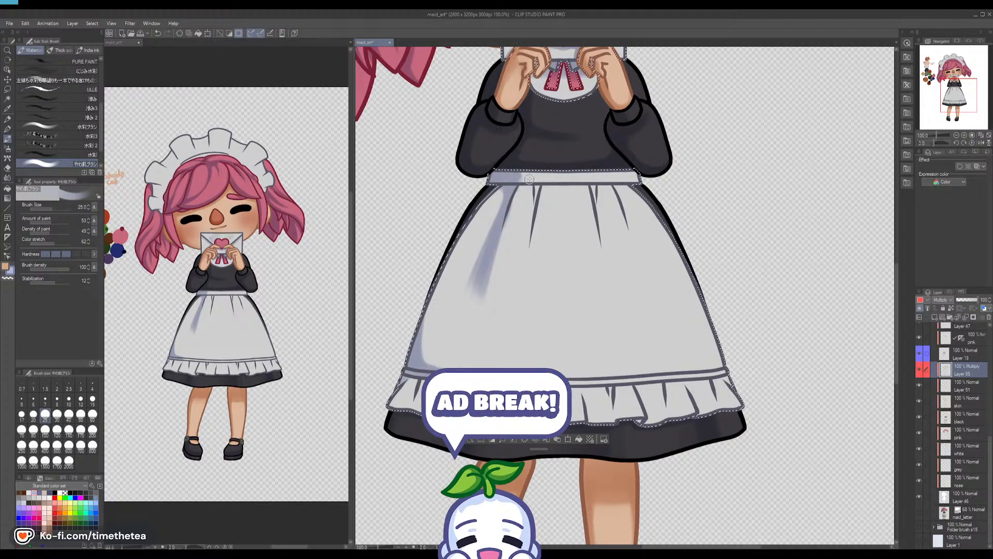
key("c")
left_click_drag(522, 175, 519, 182)
key("c")
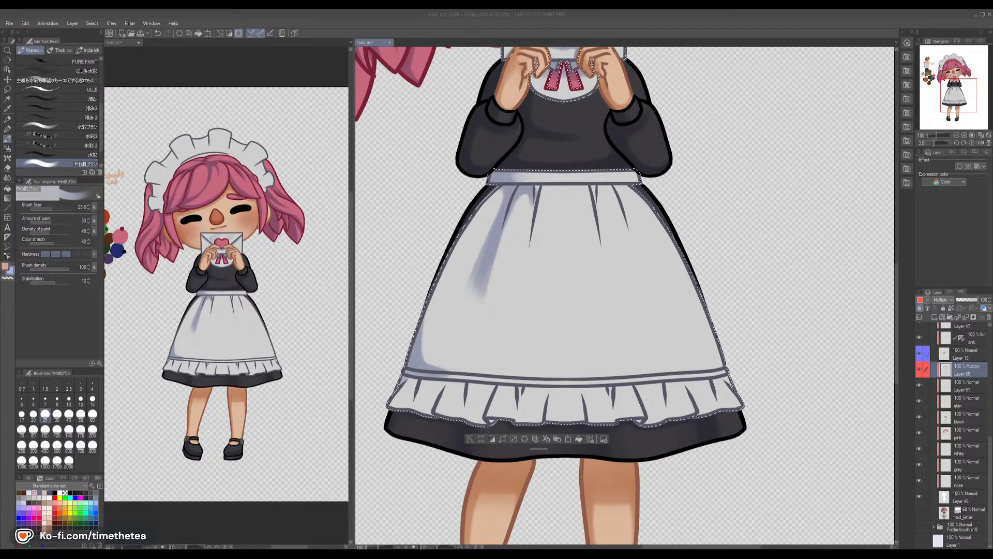
Paint long tapering shadows from the waistband down the apron's remaining pleat lines at size 25
left_click(753, 25)
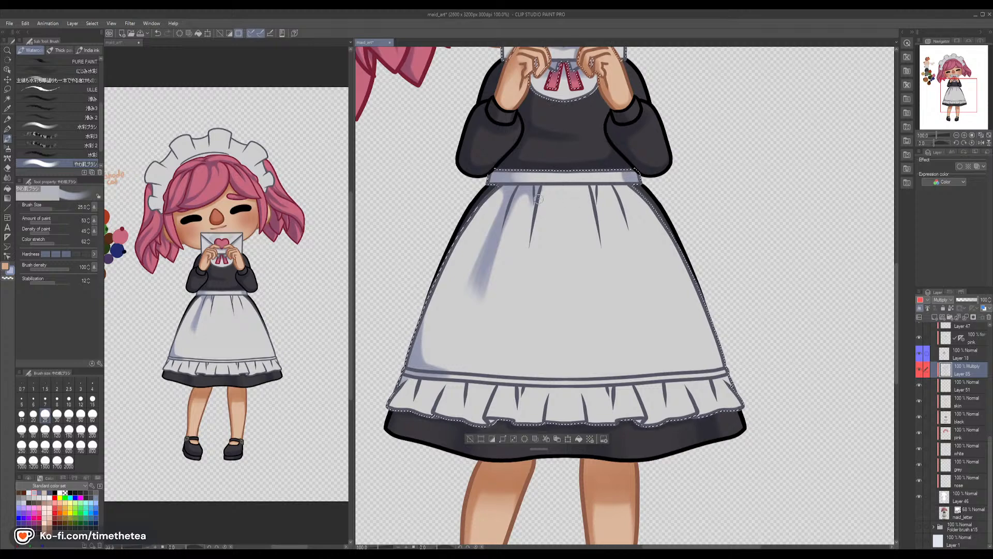
mouse_move(536, 190)
left_mouse_down()
mouse_move(515, 318)
mouse_move(536, 202)
left_mouse_up()
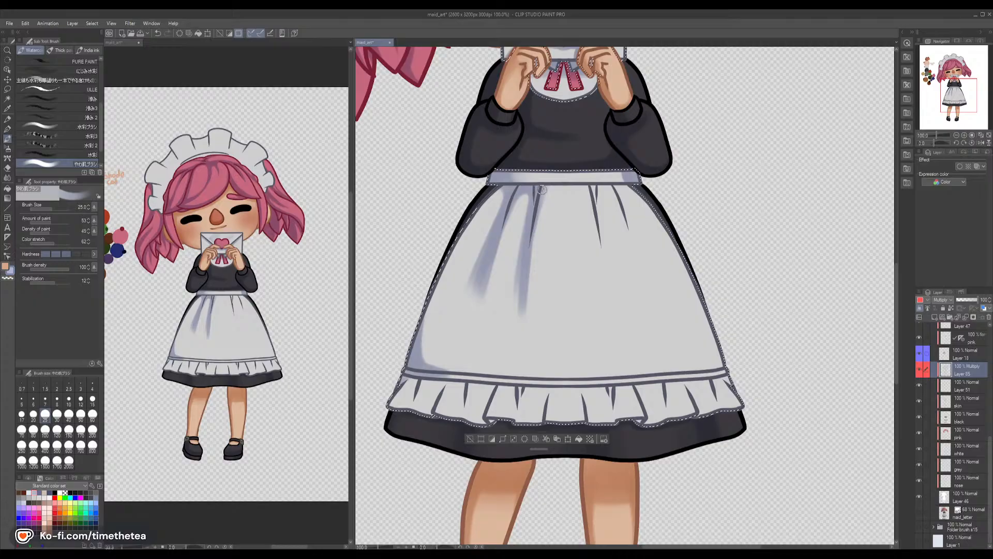
mouse_move(591, 187)
left_mouse_down()
mouse_move(595, 257)
mouse_move(597, 189)
mouse_move(607, 294)
mouse_move(603, 218)
mouse_move(616, 292)
left_mouse_up()
left_click_drag(618, 194, 633, 237)
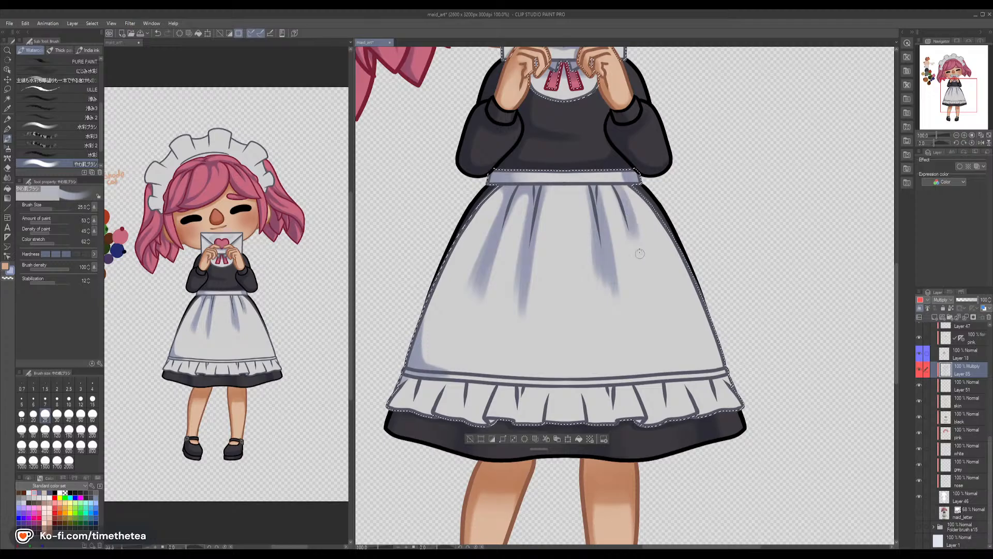
left_click_drag(625, 192, 642, 245)
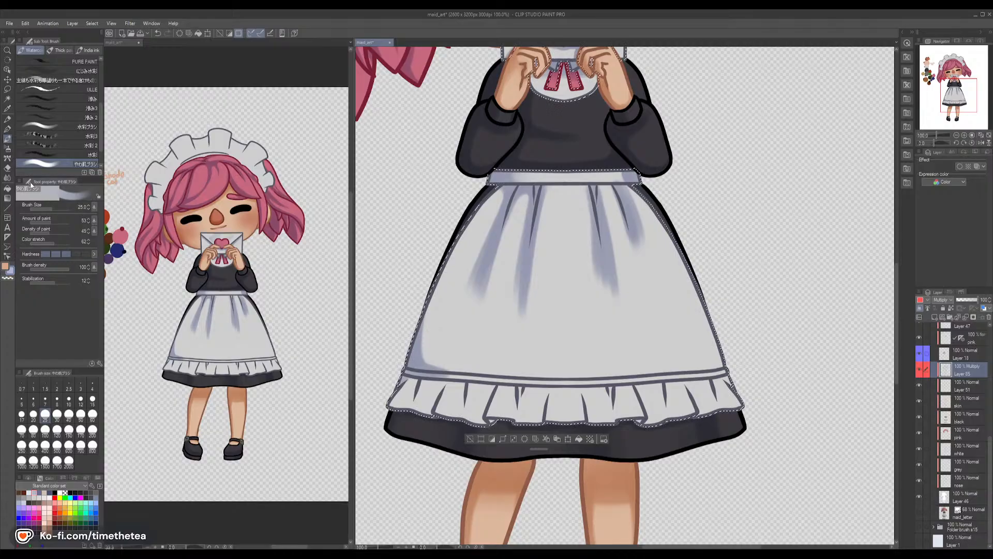
Soften the lower ends of the apron's pleat shadows into the skirt with the Blend tool at size 50
key("j")
mouse_move(481, 276)
left_mouse_down()
mouse_move(461, 346)
mouse_move(487, 259)
mouse_move(453, 334)
mouse_move(493, 242)
mouse_move(469, 343)
mouse_move(517, 311)
mouse_move(525, 252)
mouse_move(509, 343)
mouse_move(528, 257)
mouse_move(520, 321)
left_mouse_up()
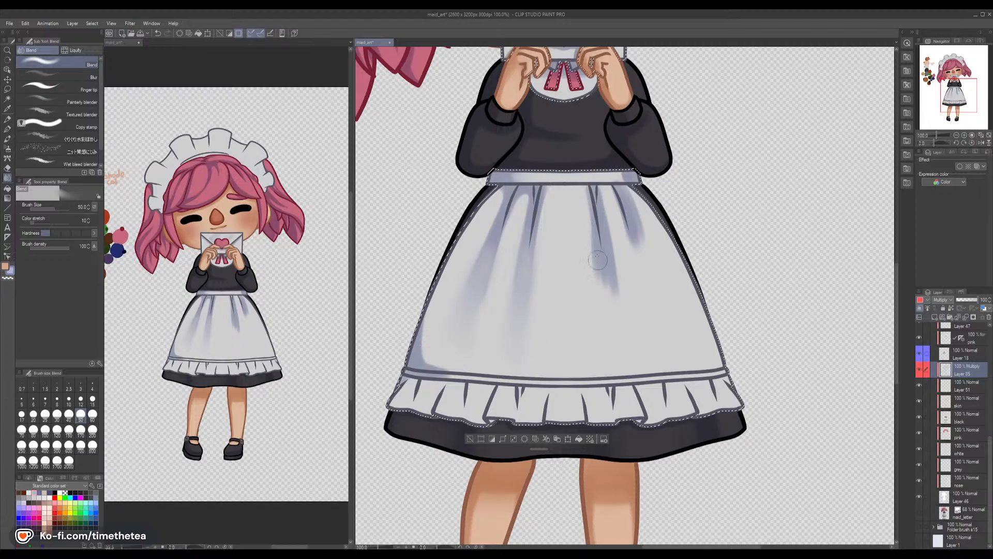
mouse_move(606, 311)
left_mouse_down()
mouse_move(605, 233)
mouse_move(615, 312)
mouse_move(627, 217)
mouse_move(653, 290)
mouse_move(630, 211)
mouse_move(660, 296)
left_mouse_up()
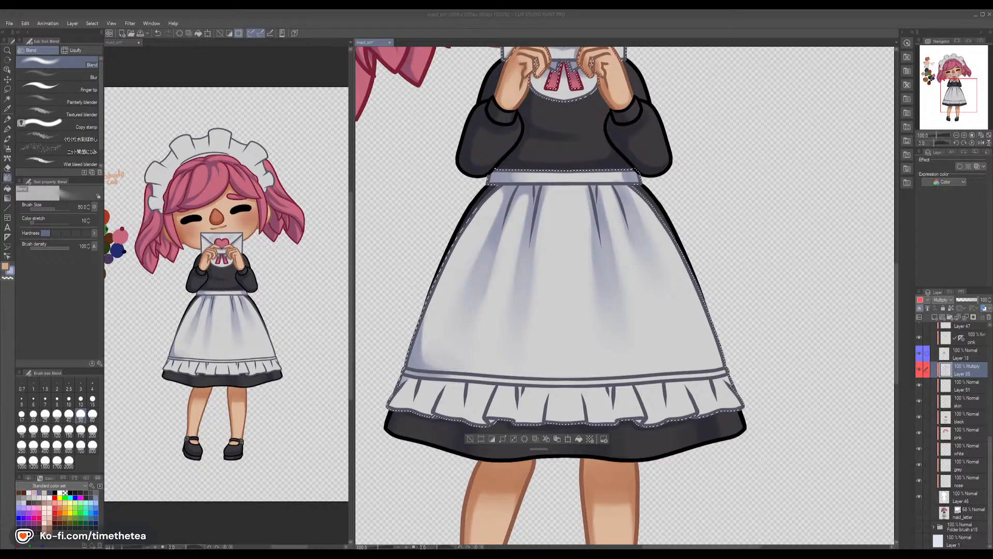
left_click(763, 23)
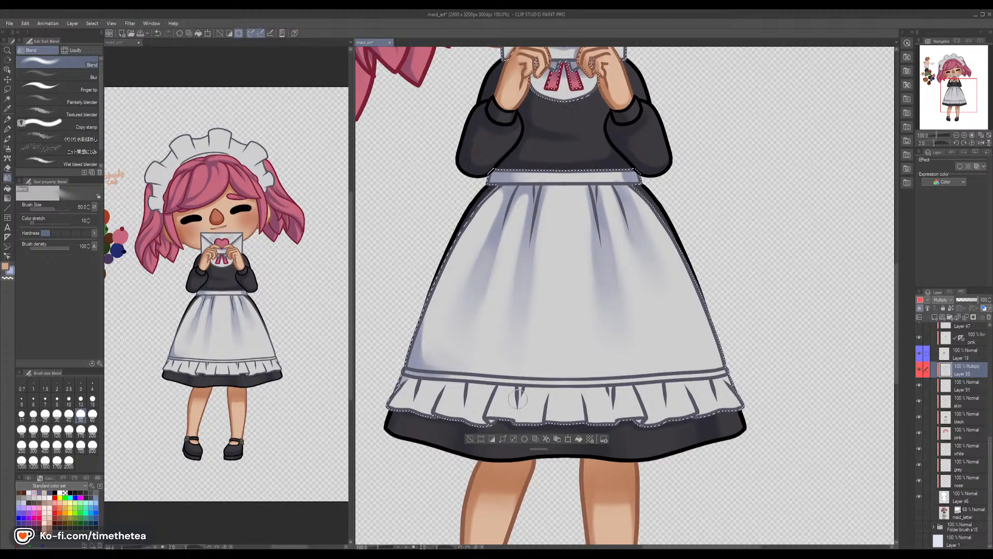
Paint fold shadows on the left part of the apron's hem ruffle with the watercolor brush at size 20
left_click(45, 414)
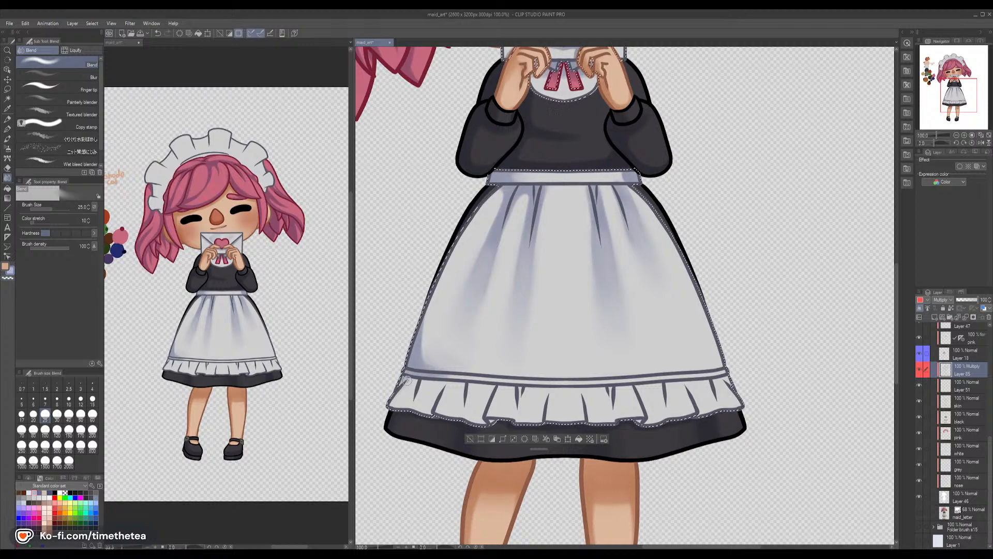
left_click(7, 139)
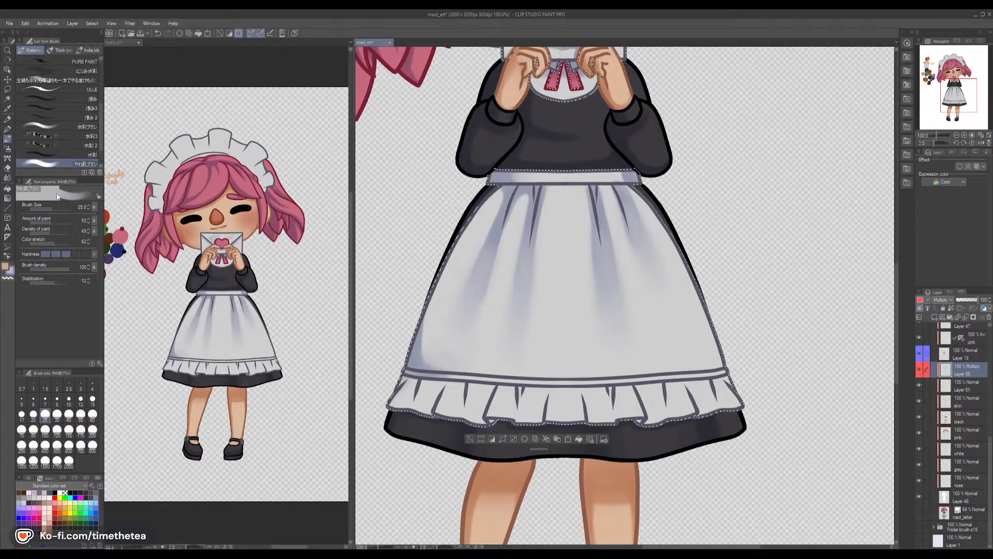
left_click(33, 414)
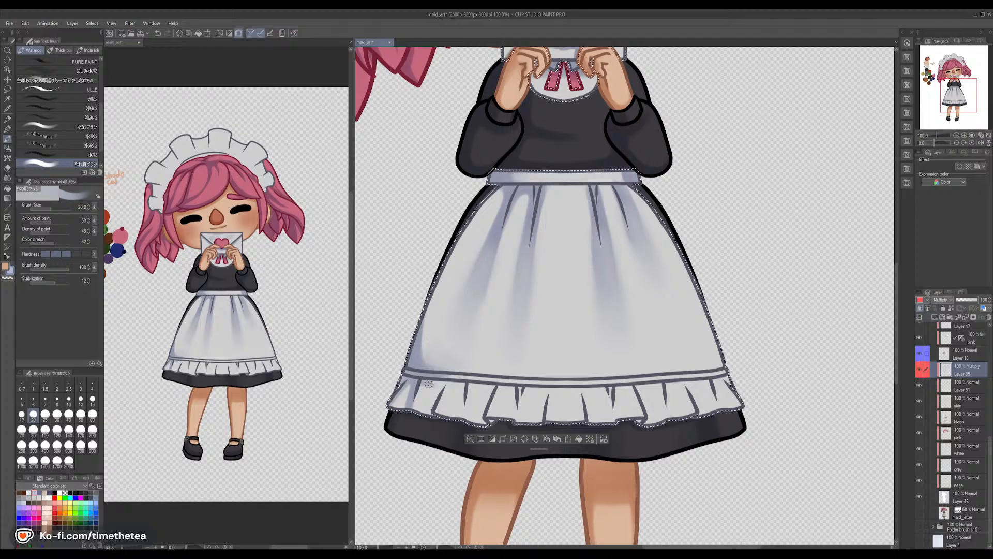
key("c")
key("c")
left_click_drag(434, 388, 428, 409)
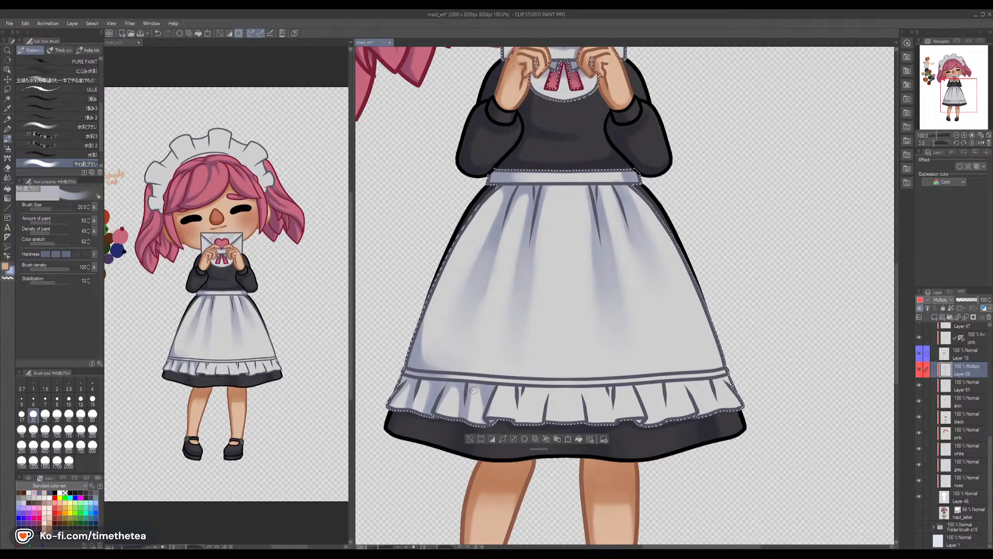
key("c")
key("c")
left_click_drag(488, 411, 500, 389)
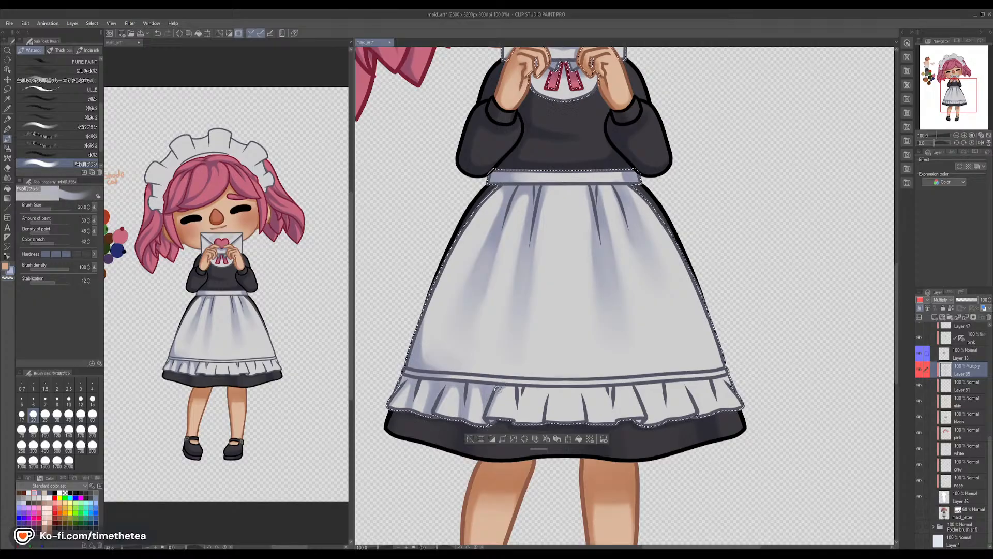
Continue the fold shadows across the middle and right part of the apron ruffle, cleaning the edges with transparent color
key("c")
key("c")
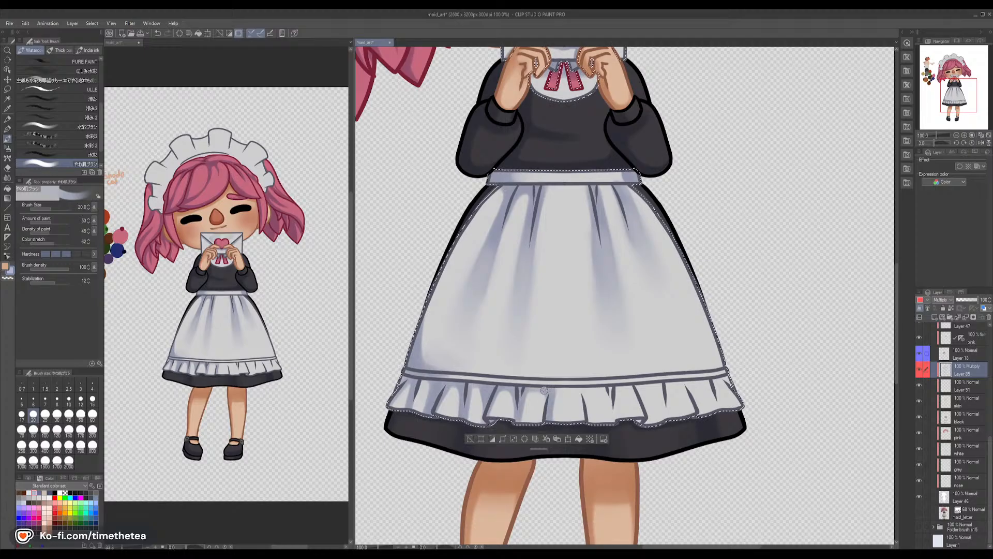
key("c")
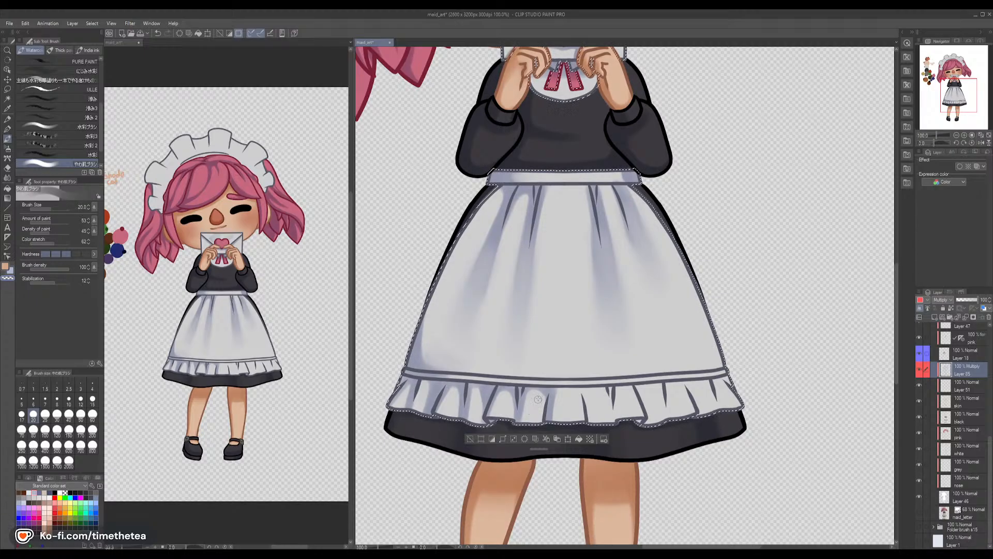
key("c")
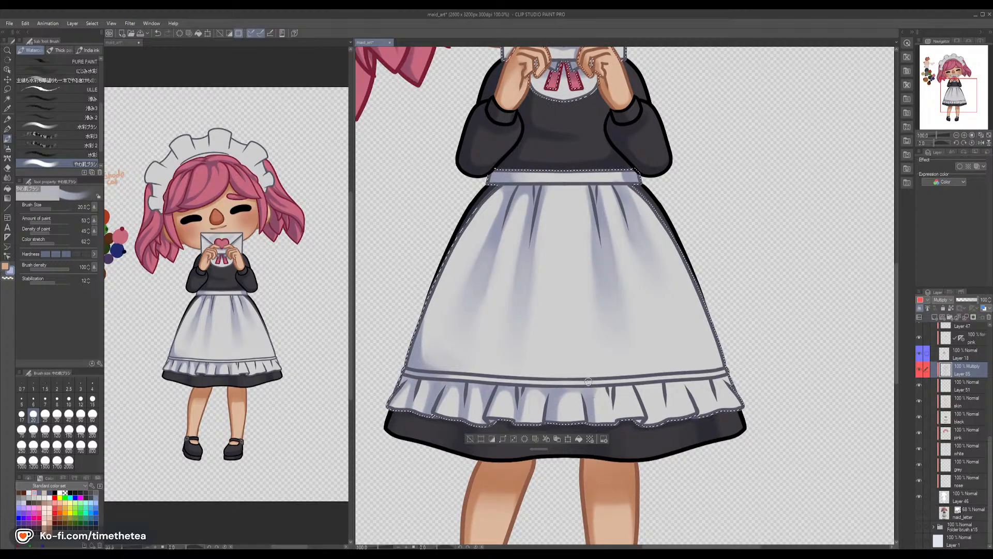
left_click(619, 406, "alt")
left_click_drag(617, 383, 614, 412)
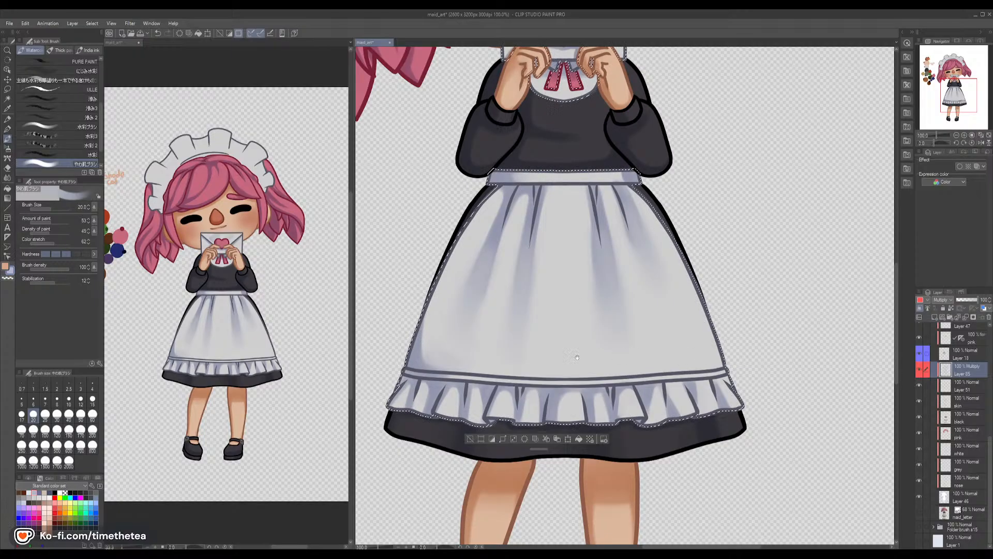
Shade the ruffle folds on the left side and crown of the maid headdress with the watercolor brush at size 30
scroll(796, 310, "up", 3)
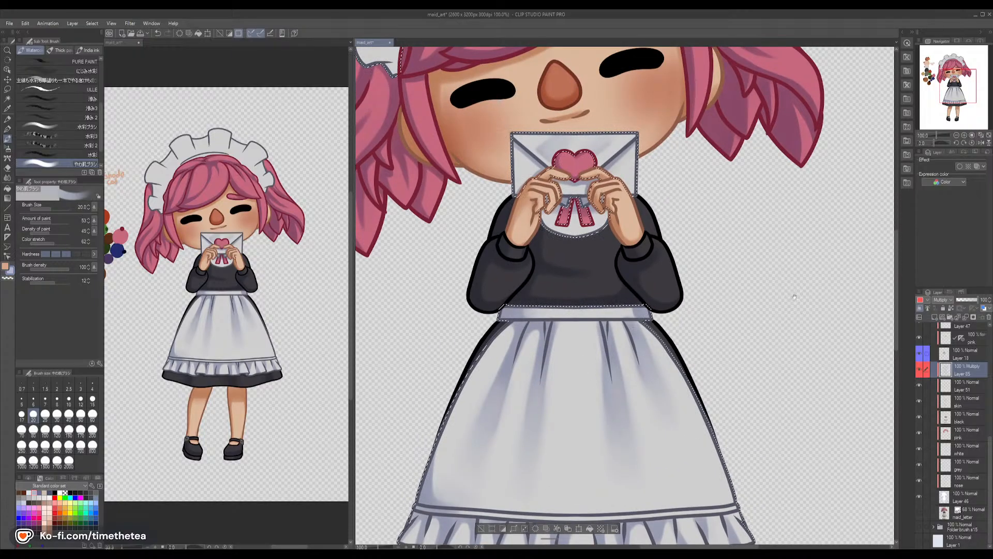
scroll(641, 371, "up", 6)
left_click_drag(642, 370, 623, 344)
key("bracketright")
key("bracketright")
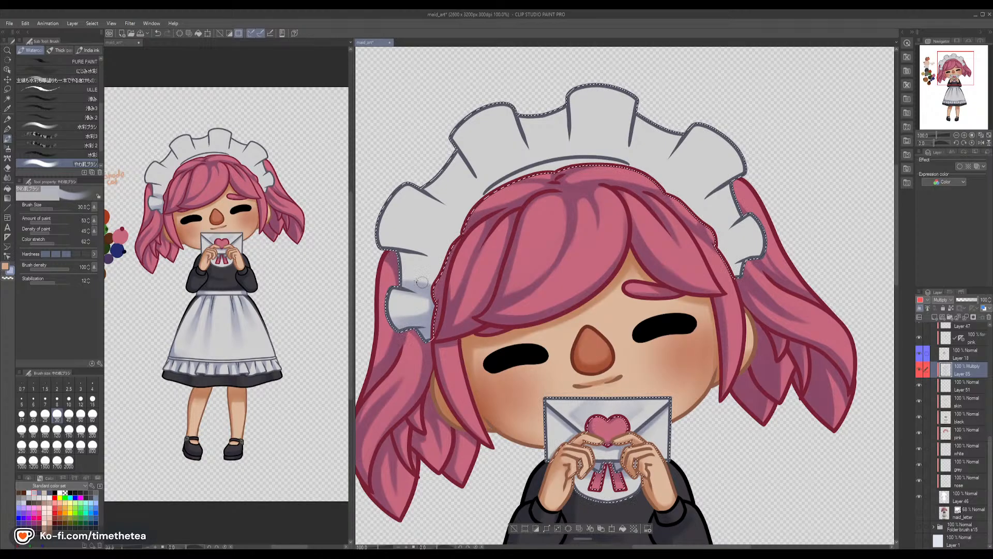
mouse_move(398, 256)
left_mouse_down()
mouse_move(447, 270)
mouse_move(422, 261)
mouse_move(446, 278)
mouse_move(430, 288)
mouse_move(435, 266)
mouse_move(434, 288)
mouse_move(434, 258)
mouse_move(377, 242)
mouse_move(441, 266)
mouse_move(388, 243)
mouse_move(406, 239)
mouse_move(429, 259)
mouse_move(371, 239)
mouse_move(438, 258)
mouse_move(418, 245)
mouse_move(454, 246)
left_mouse_up()
mouse_move(414, 189)
left_mouse_down()
mouse_move(467, 232)
mouse_move(441, 201)
mouse_move(440, 247)
mouse_move(448, 238)
mouse_move(426, 246)
mouse_move(446, 204)
left_mouse_up()
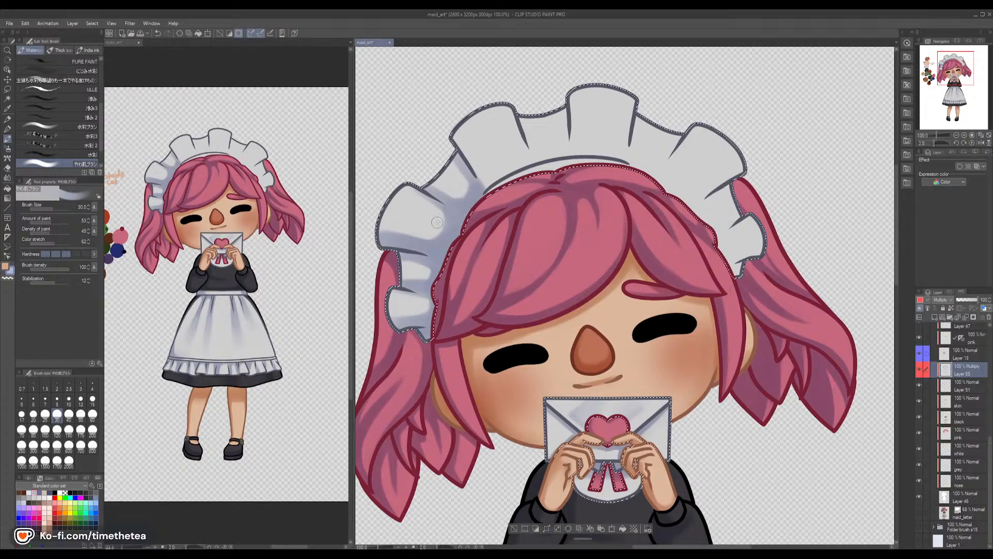
mouse_move(465, 149)
left_mouse_down()
mouse_move(485, 180)
mouse_move(468, 152)
mouse_move(488, 172)
left_mouse_up()
mouse_move(465, 138)
left_mouse_down()
mouse_move(504, 196)
mouse_move(488, 169)
mouse_move(505, 173)
mouse_move(482, 167)
mouse_move(517, 166)
mouse_move(520, 124)
mouse_move(524, 153)
mouse_move(509, 95)
mouse_move(529, 163)
mouse_move(470, 186)
mouse_move(520, 162)
left_mouse_up()
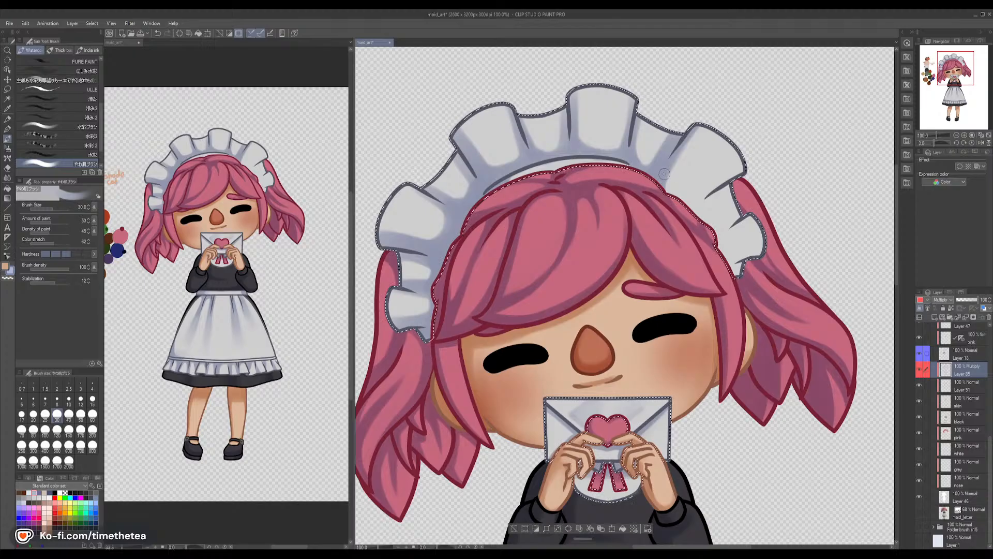
Shade the right-hand folds of the maid headdress and soften its shadows with the Blend tool
mouse_move(665, 166)
left_mouse_down()
mouse_move(701, 191)
mouse_move(684, 196)
mouse_move(703, 198)
mouse_move(745, 168)
left_mouse_up()
left_click_drag(698, 193, 738, 171)
left_click_drag(729, 180, 690, 206)
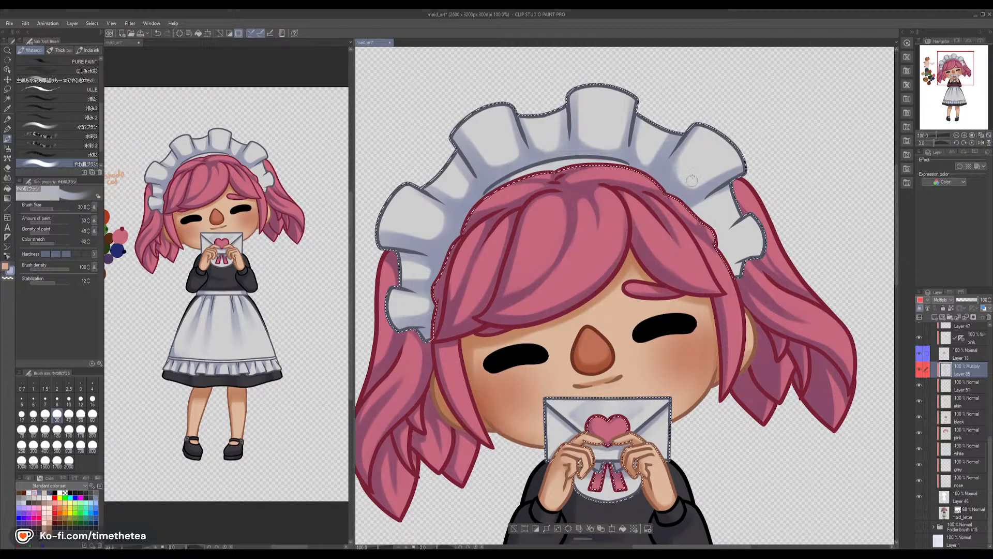
mouse_move(726, 189)
left_mouse_down()
mouse_move(693, 210)
mouse_move(699, 201)
mouse_move(700, 222)
left_mouse_up()
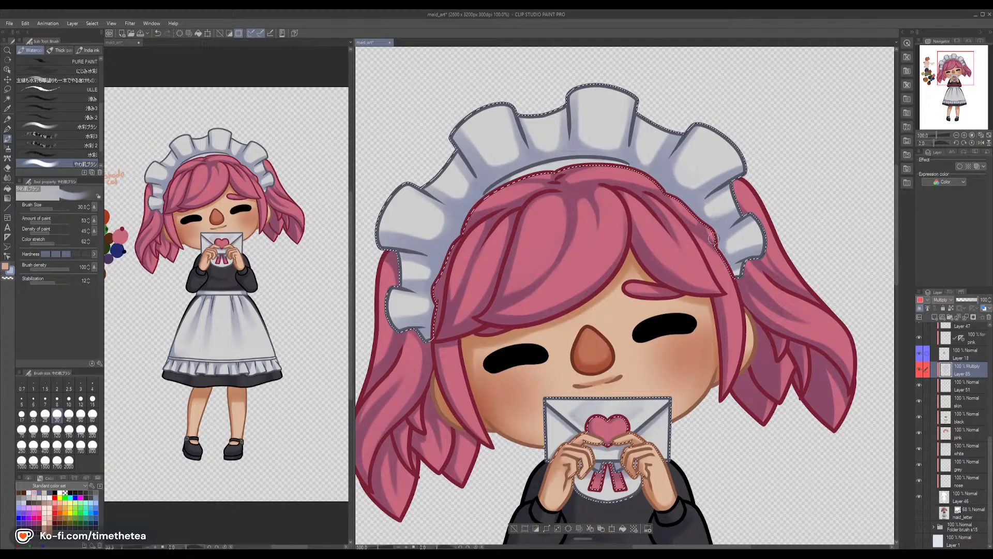
key("j")
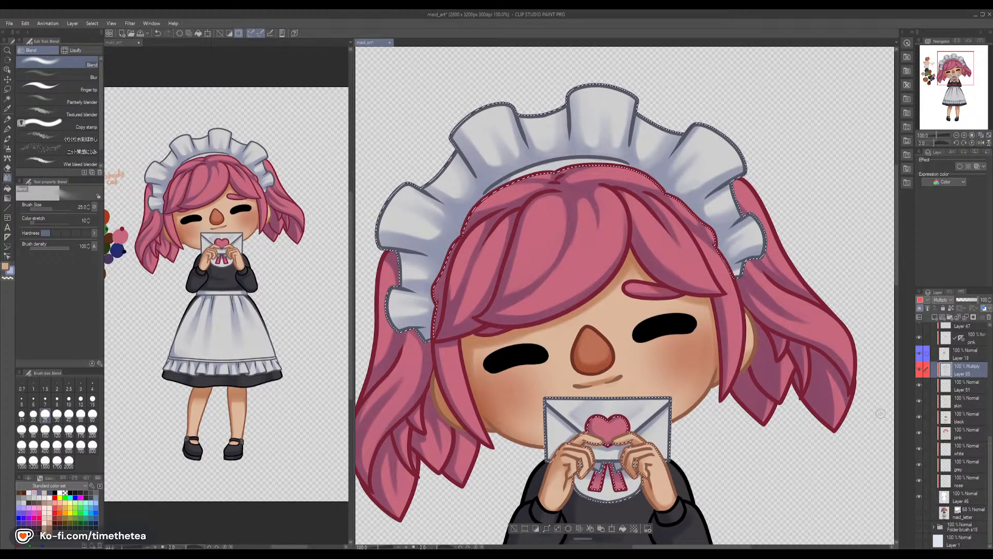
Add a new layer above the Multiply shading layer, mark it yellow and set its blending mode to Add (Glow)
left_click_drag(726, 420, 734, 396)
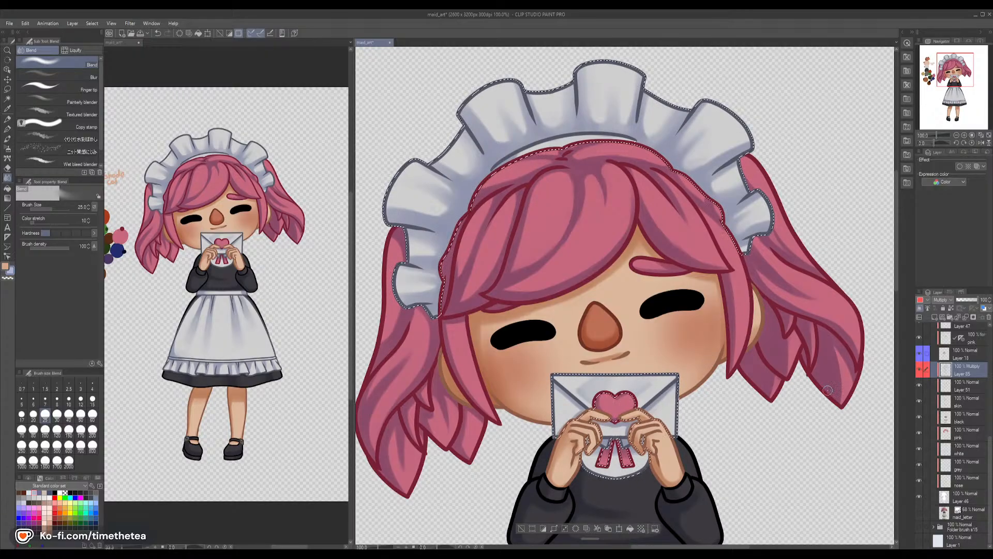
left_click(935, 318)
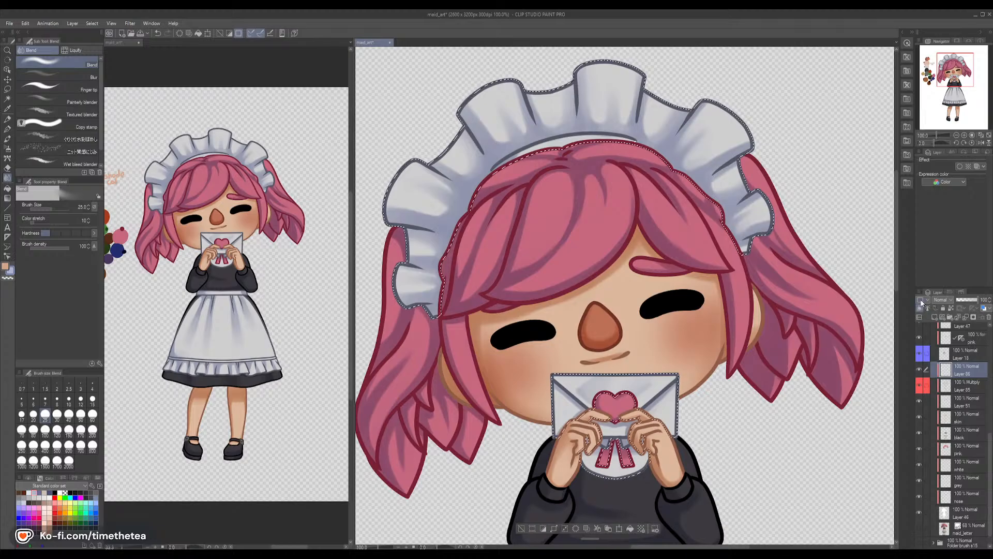
left_click(942, 309)
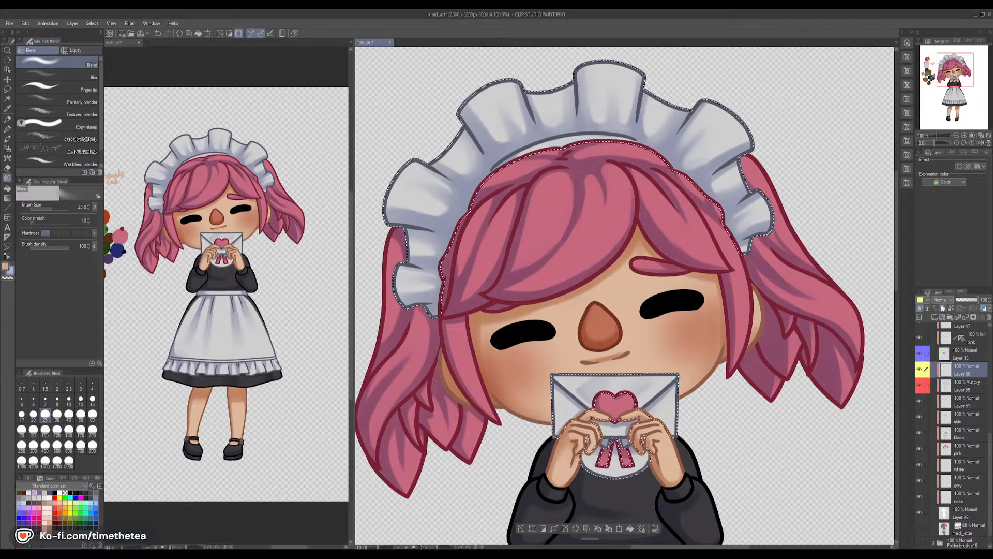
left_click(955, 386)
Load the nose layer as a selection and paint a small highlight on the nose with the size 30 watercolor brush in dark brown
left_click(947, 497, "ctrl")
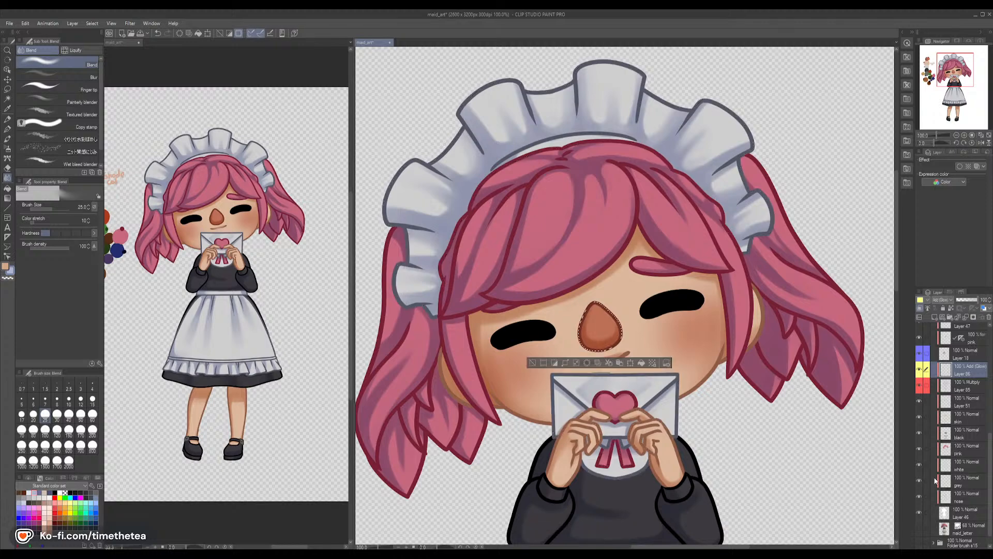
left_click(8, 139)
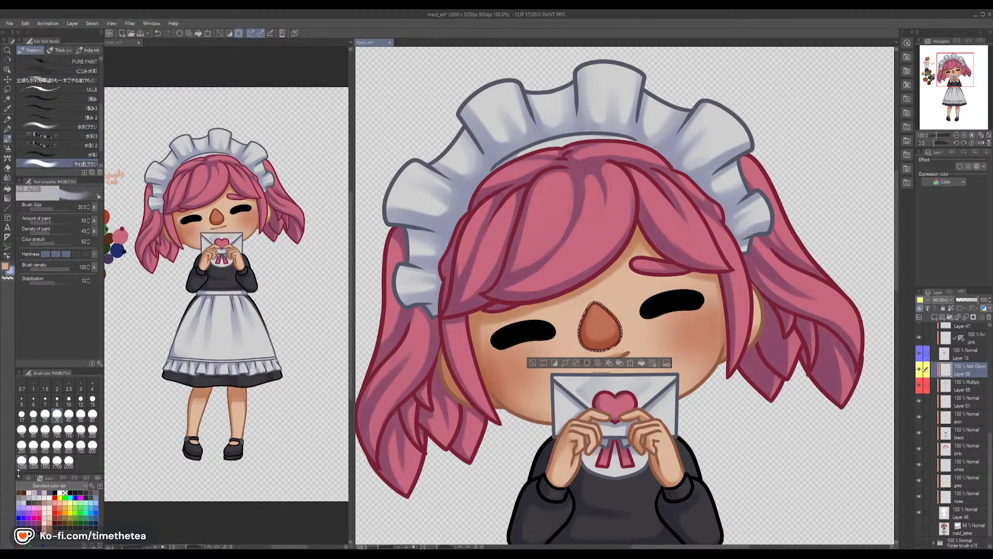
left_click(19, 492)
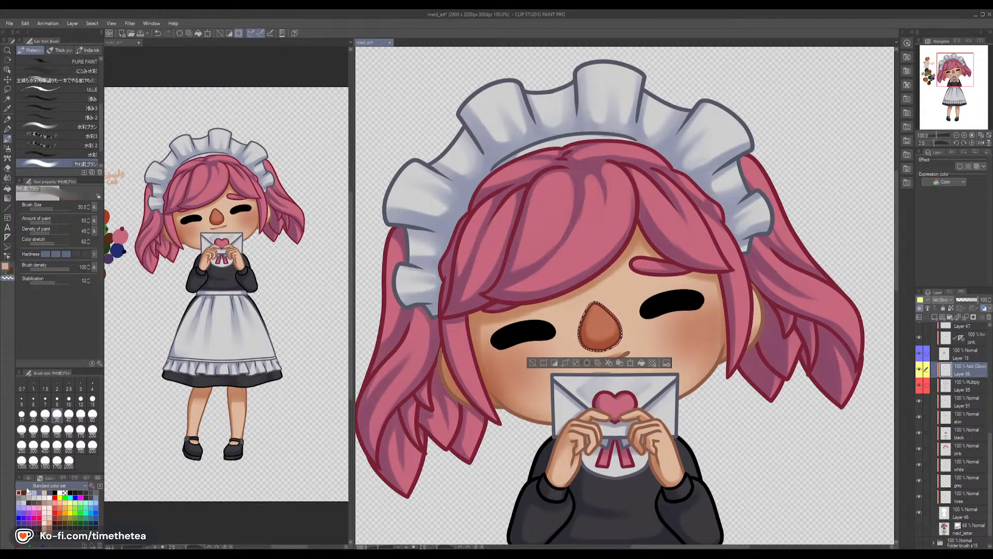
key("x")
left_click(34, 490)
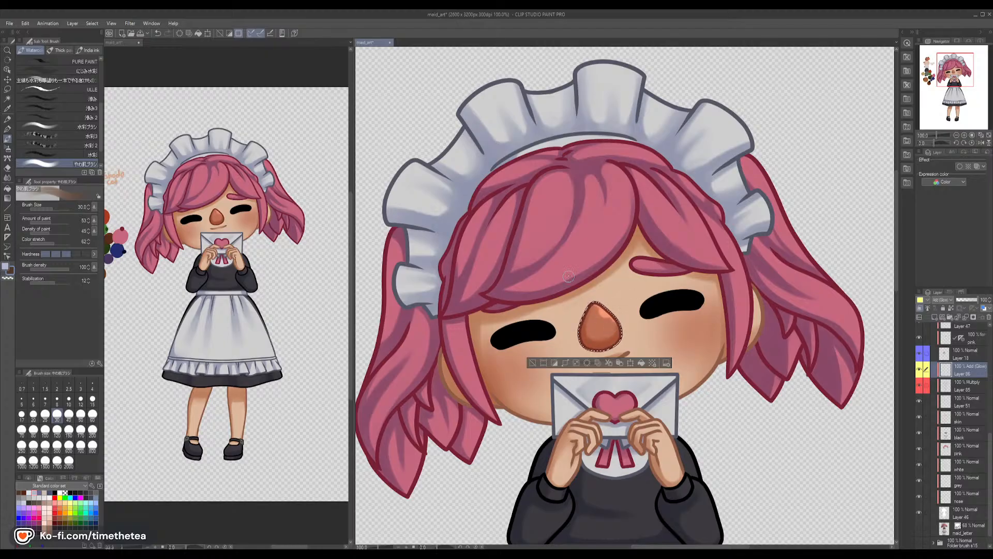
Add a soft glow to the nose with the Soft airbrush at size 120, undoing unwanted strokes
left_click(7, 148)
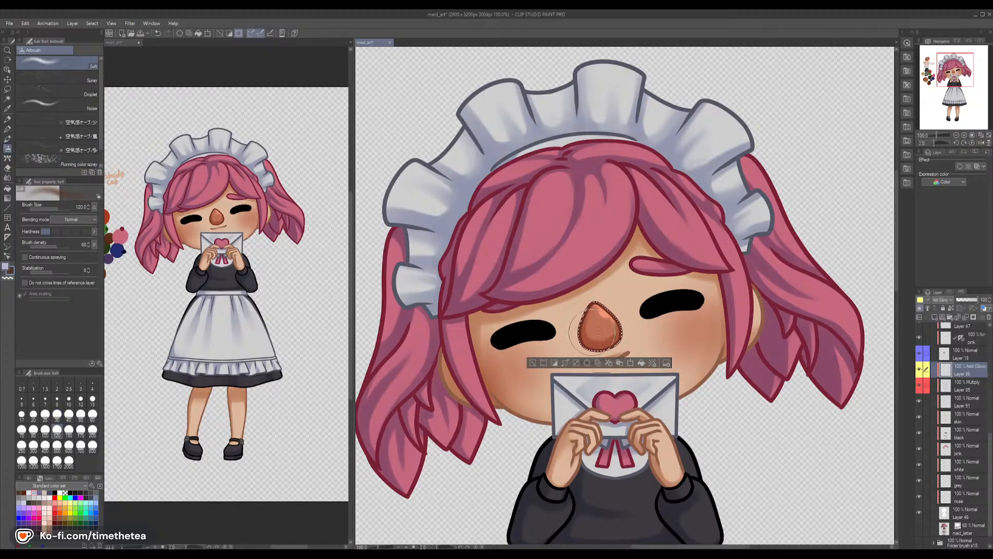
key("ctrl+z")
left_click_drag(614, 298, 606, 311)
key("ctrl+z")
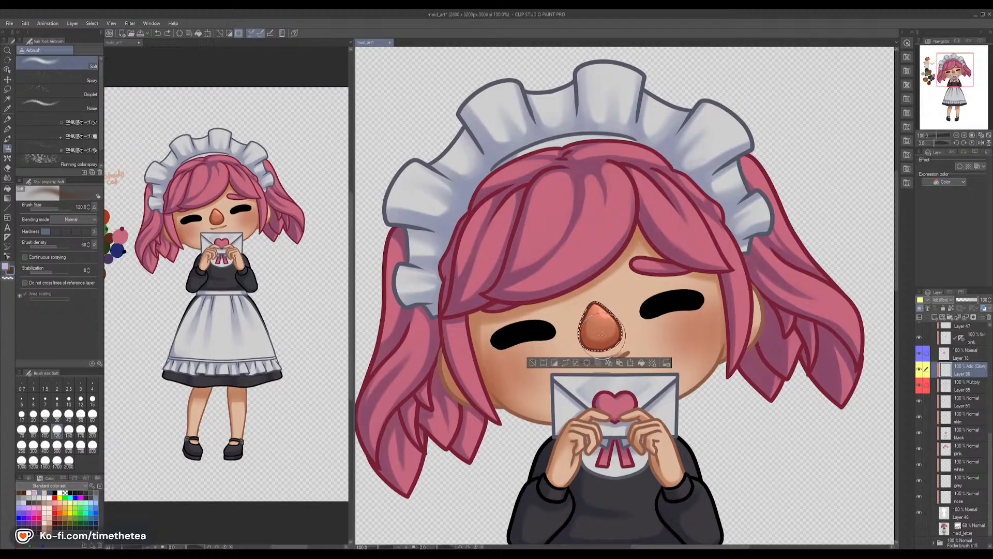
left_click_drag(597, 321, 594, 333)
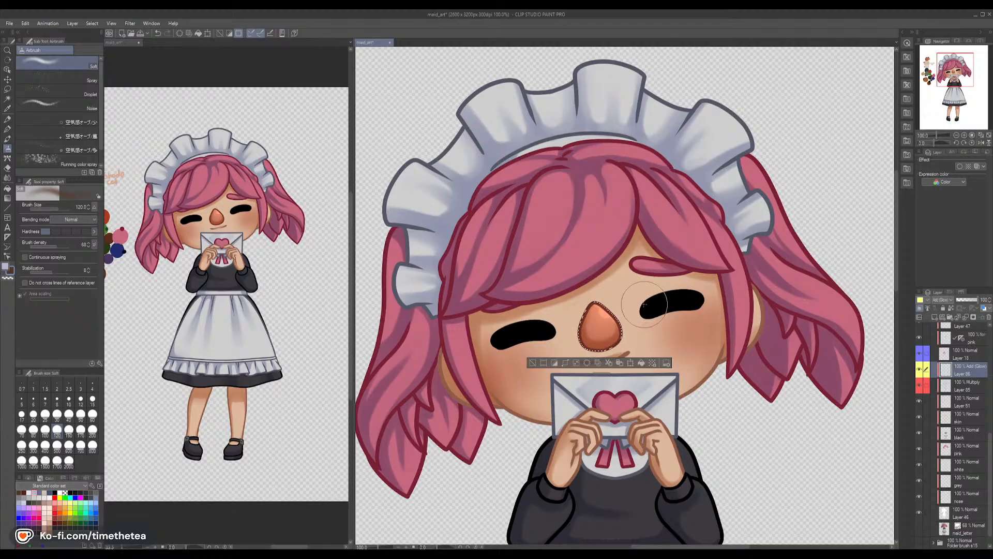
Load the skin layer as a selection and airbrush a soft glow over the face, hands and legs at size 400
left_click(8, 139)
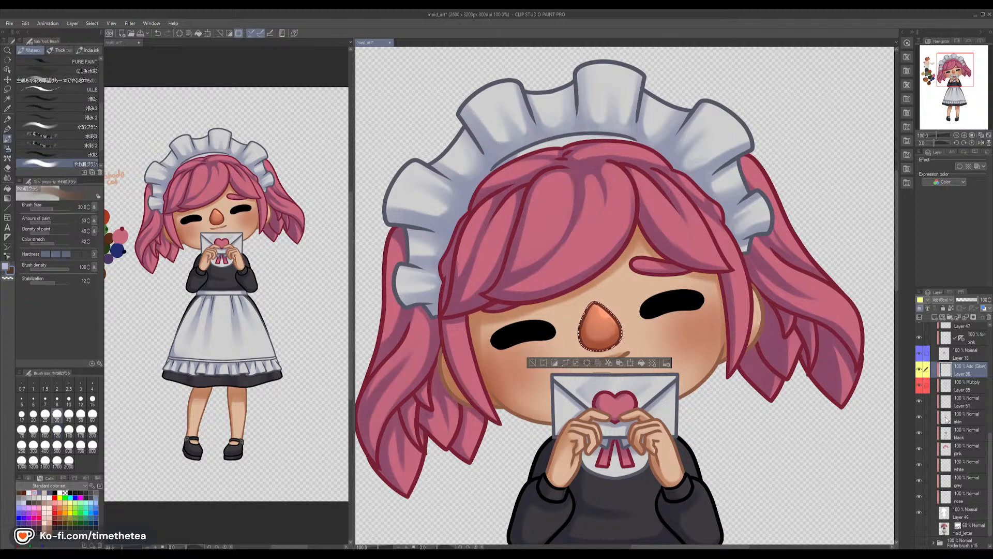
left_click(950, 418, "ctrl")
left_click(8, 148)
left_click(45, 445)
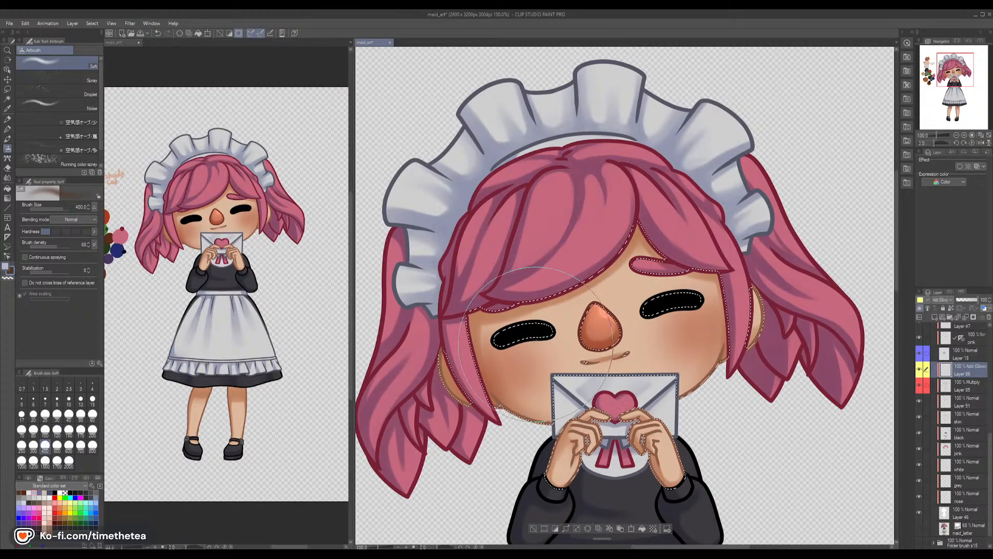
scroll(647, 300, "down", 3)
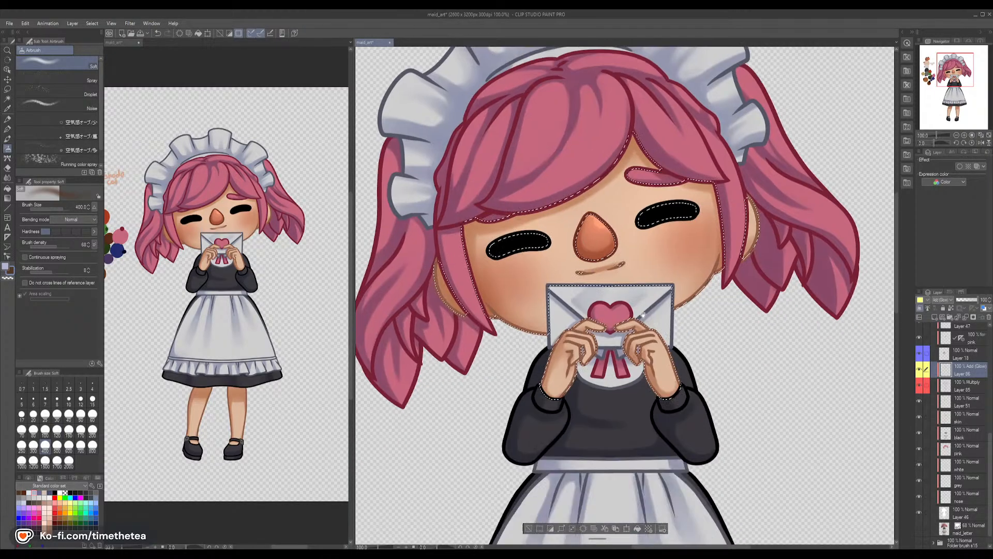
scroll(623, 275, "down", 8)
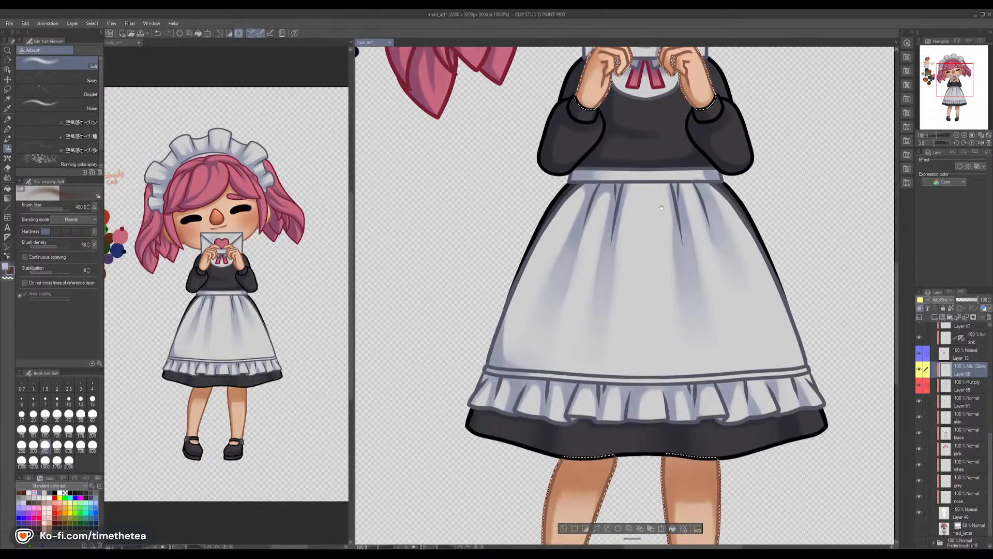
mouse_move(594, 411)
left_mouse_down()
mouse_move(650, 359)
mouse_move(686, 410)
mouse_move(649, 431)
left_mouse_up()
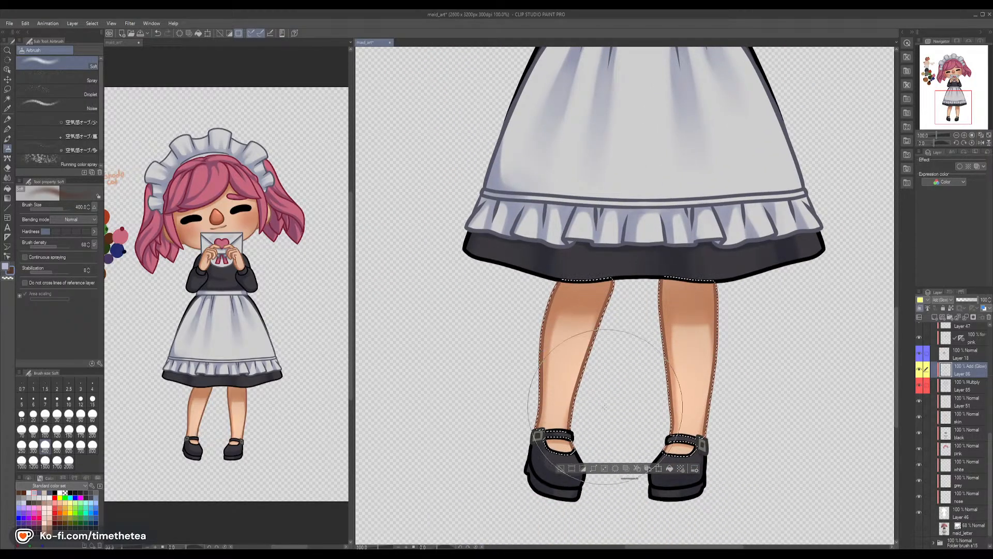
scroll(652, 401, "up", 8)
scroll(659, 407, "up", 1)
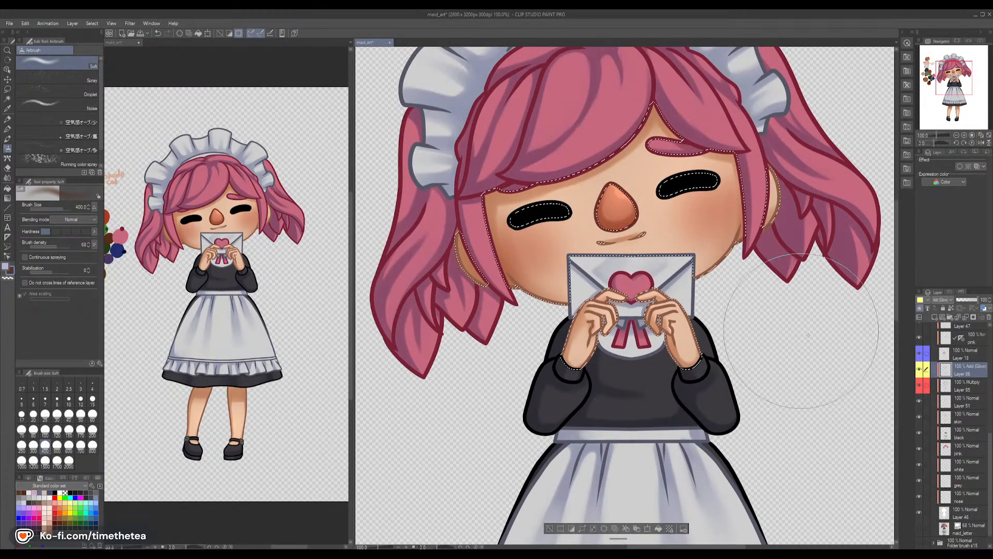
Load the black clothing layer as a selection and paint highlights on the dress sleeves with the watercolor brush at size 30
left_click(946, 436, "ctrl")
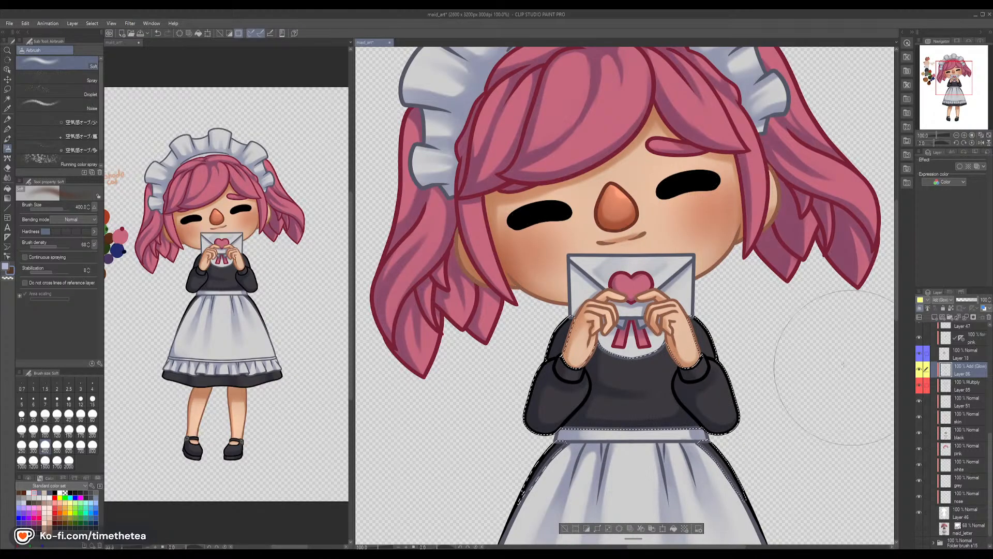
left_click(6, 139)
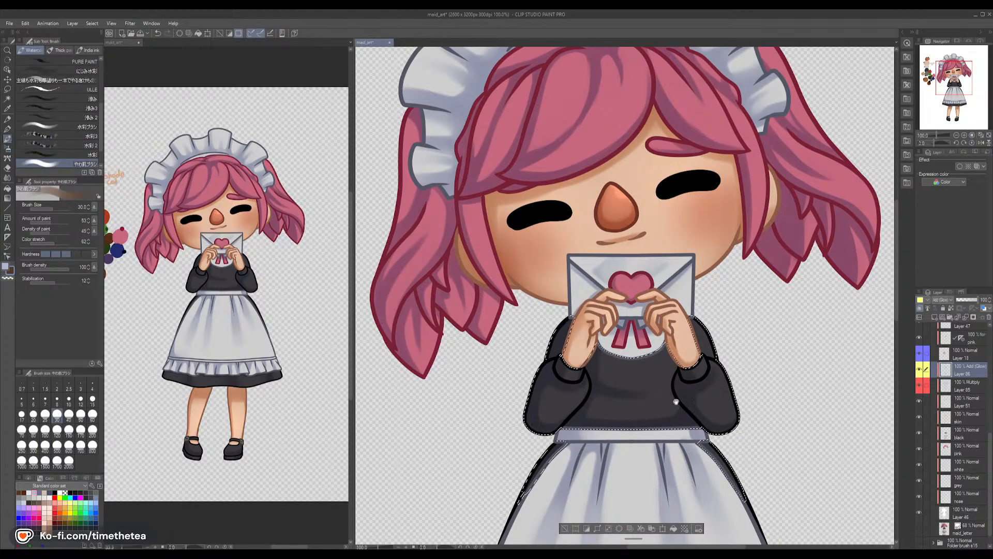
scroll(699, 278, "down", 4)
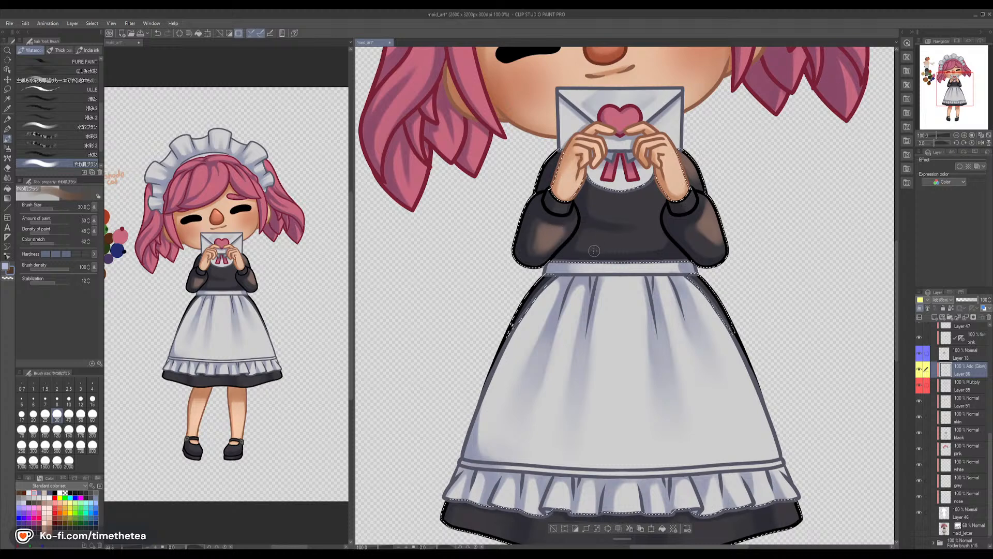
Blend the sleeve highlights at size 25, and add black skirt hem highlights with the size 30 watercolor brush, blended at size 70
left_click(8, 176)
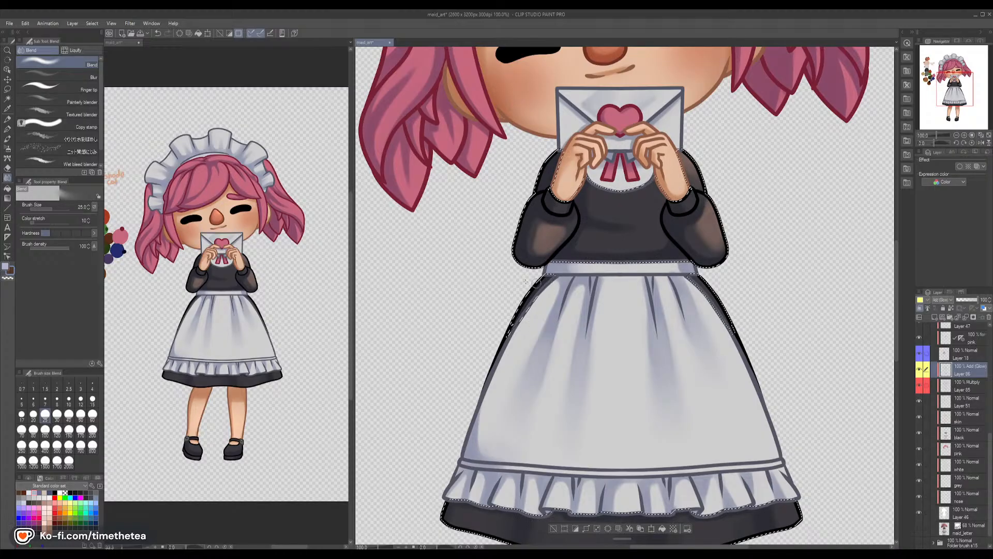
left_click(7, 138)
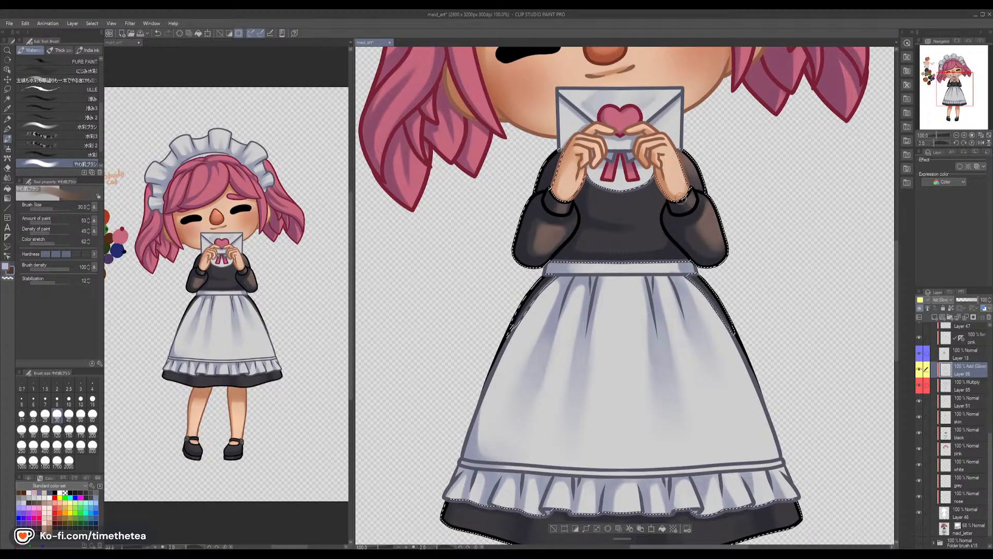
scroll(696, 216, "down", 3)
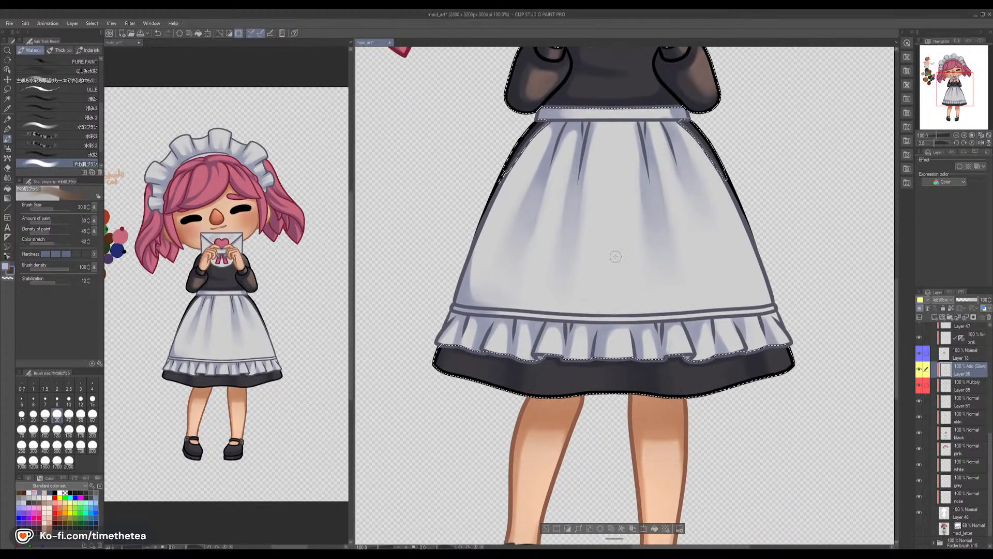
mouse_move(547, 401)
left_mouse_down()
mouse_move(562, 375)
mouse_move(572, 394)
mouse_move(553, 373)
left_mouse_up()
left_click_drag(681, 362, 682, 392)
mouse_move(681, 392)
left_mouse_down()
mouse_move(696, 367)
mouse_move(708, 386)
left_mouse_up()
key("j")
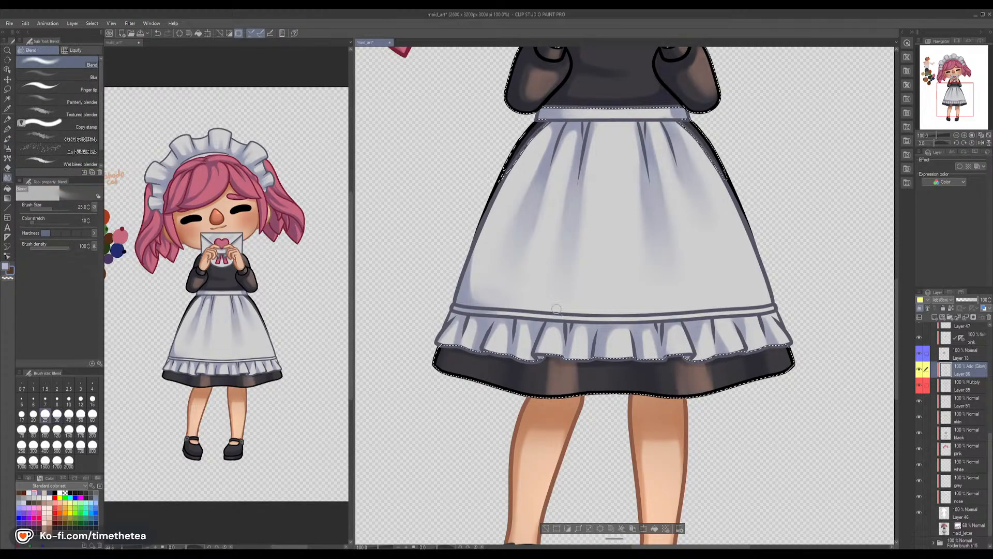
left_click(22, 429)
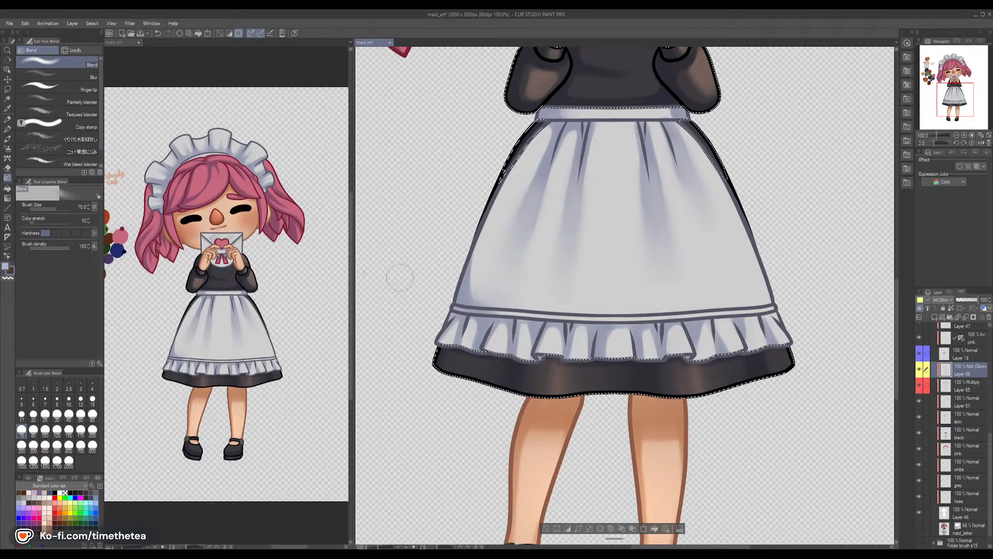
Add a soft glow to the black skirt hem and sleeves with the Soft airbrush at size 200
key("b")
key("bracketleft")
key("bracketleft")
key("bracketleft")
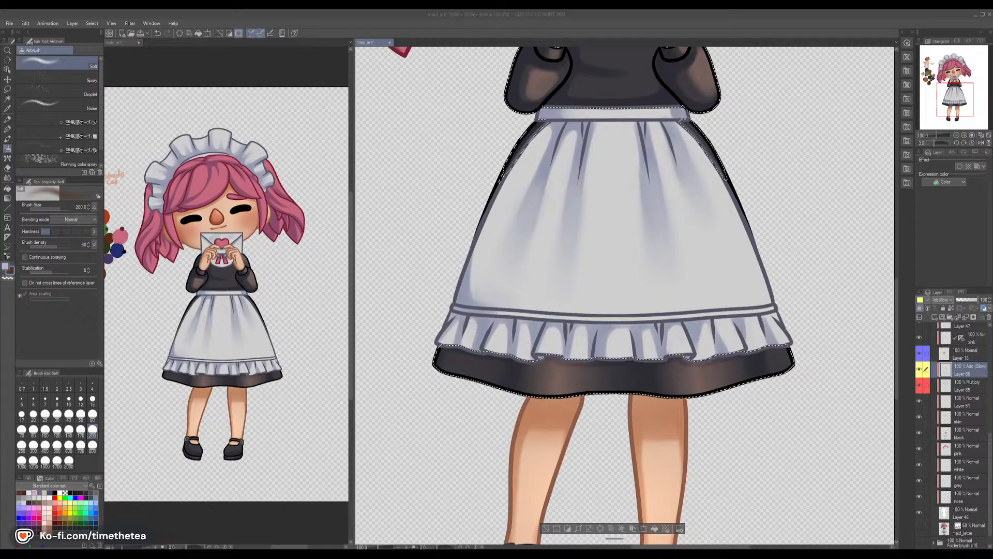
left_click(699, 24)
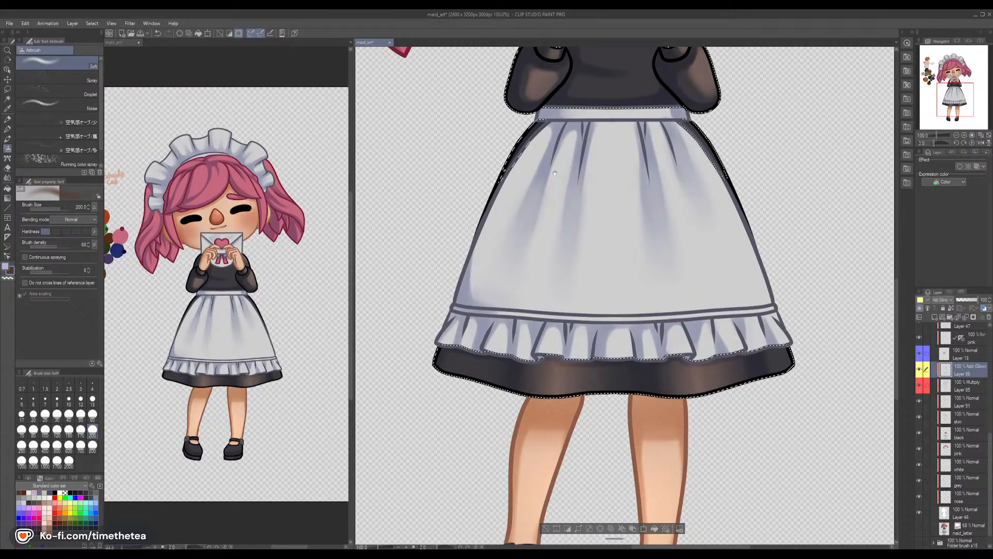
scroll(621, 290, "up", 5)
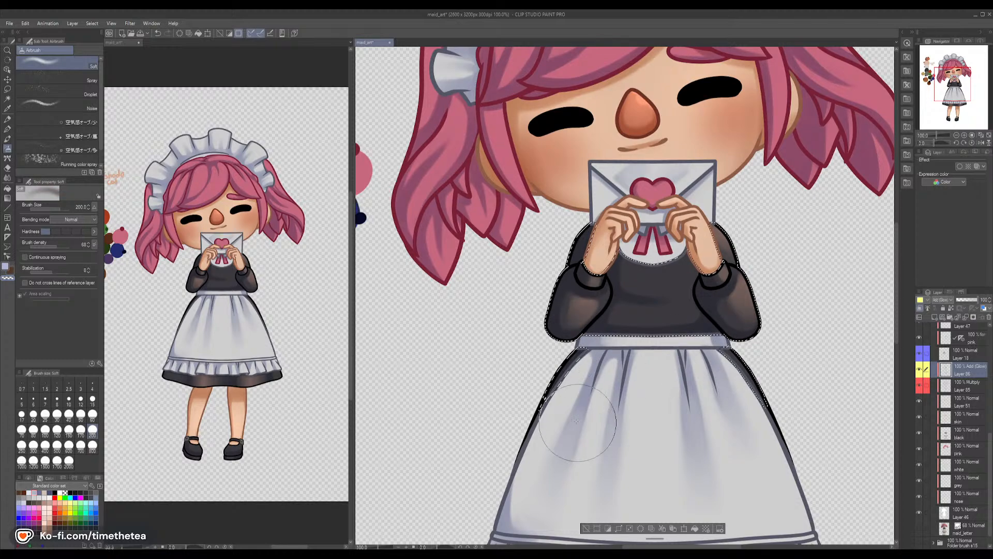
left_click(754, 282, "alt")
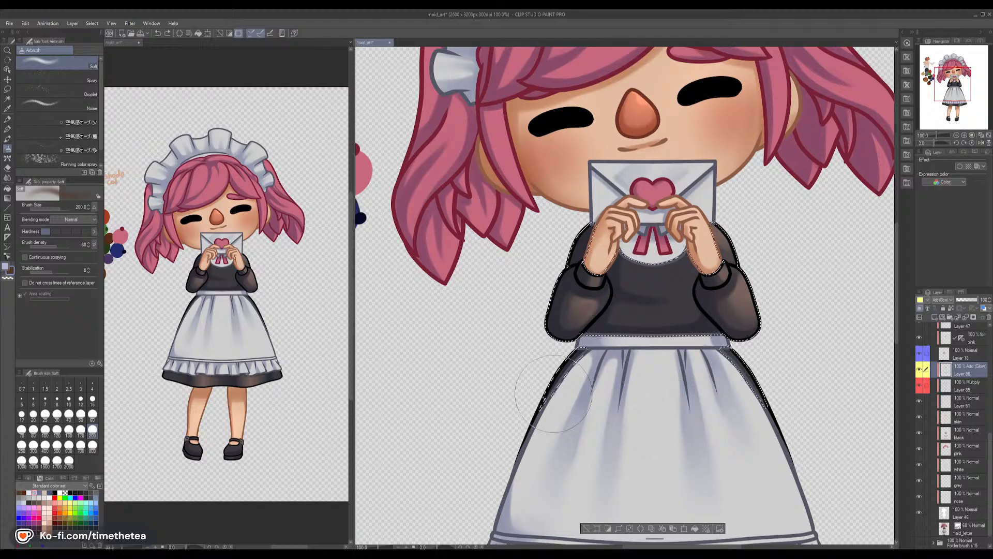
Paint highlights on both black shoes with the watercolor brush at size 30 and soften them with the Blend tool at size 70
left_click_drag(662, 488, 657, 278)
scroll(657, 277, "down", 3)
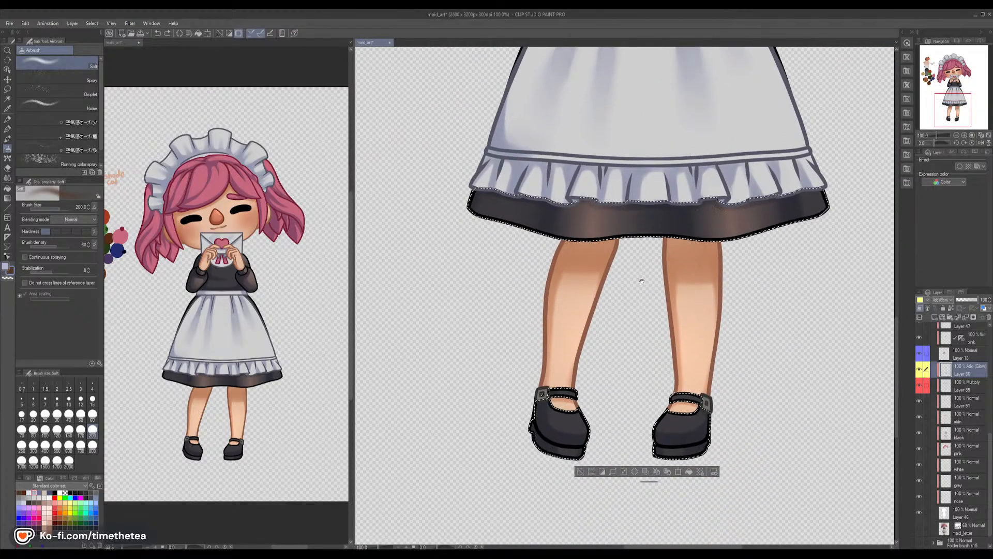
left_click(7, 138)
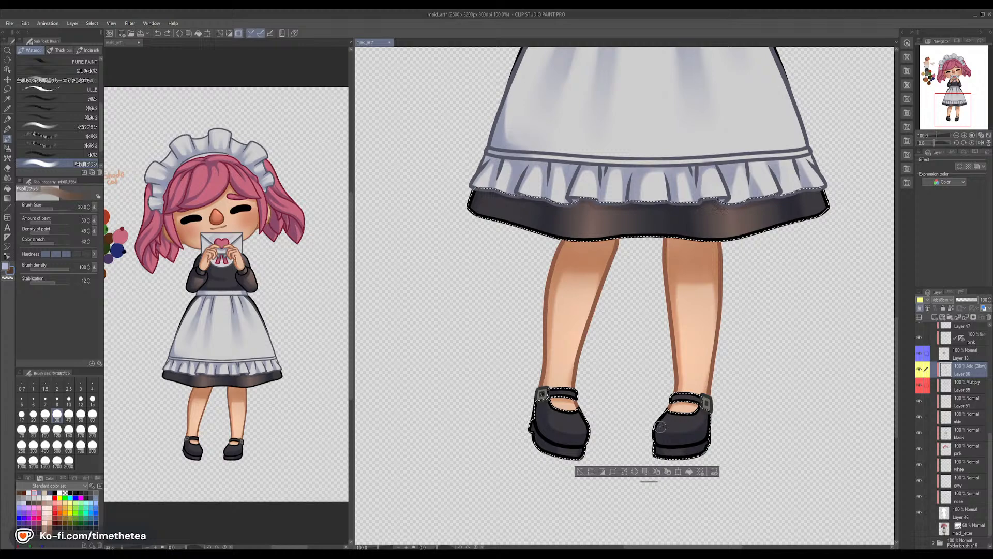
left_click_drag(661, 424, 696, 420)
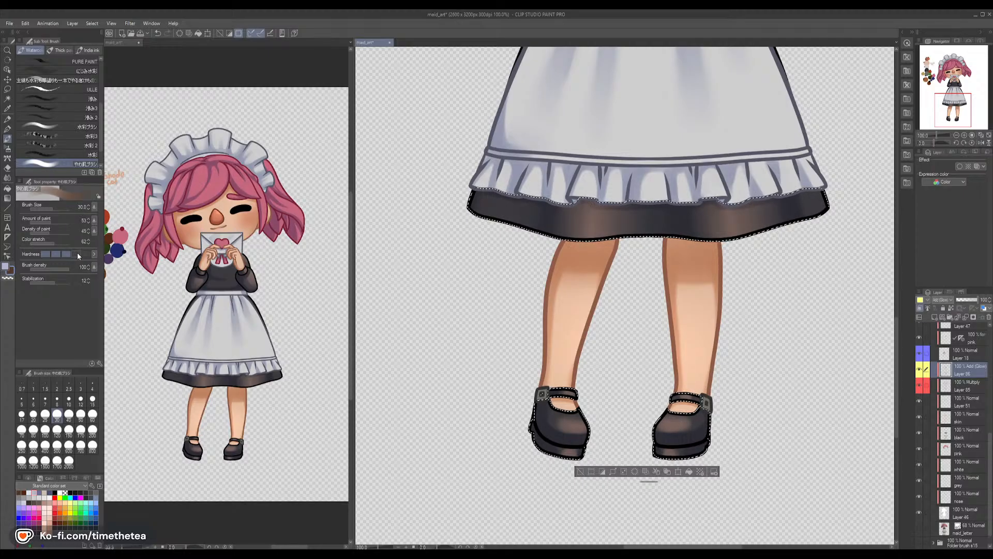
left_click(7, 178)
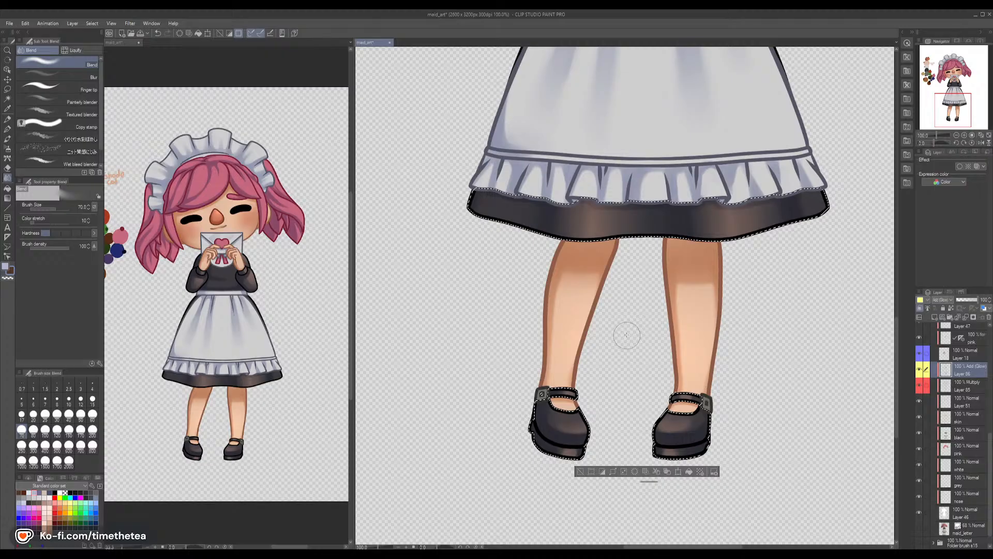
Airbrush a soft glow over the black bodice and inner sleeves at size 200, touching it up with the transparent color
left_click_drag(634, 160, 624, 373)
left_click_drag(635, 228, 629, 426)
key("b")
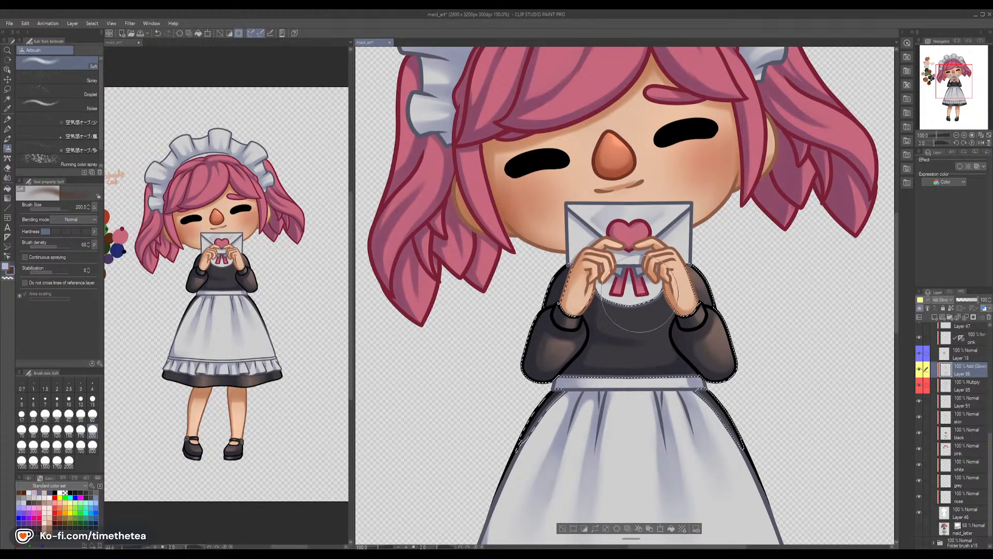
mouse_move(627, 297)
left_mouse_down()
mouse_move(650, 318)
mouse_move(636, 298)
mouse_move(649, 310)
mouse_move(599, 290)
left_mouse_up()
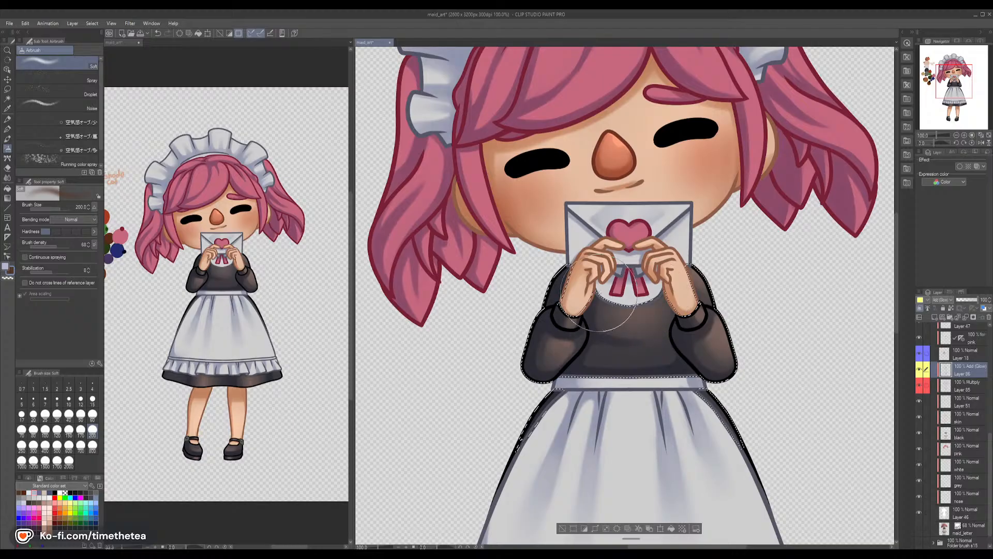
left_click_drag(670, 307, 675, 299)
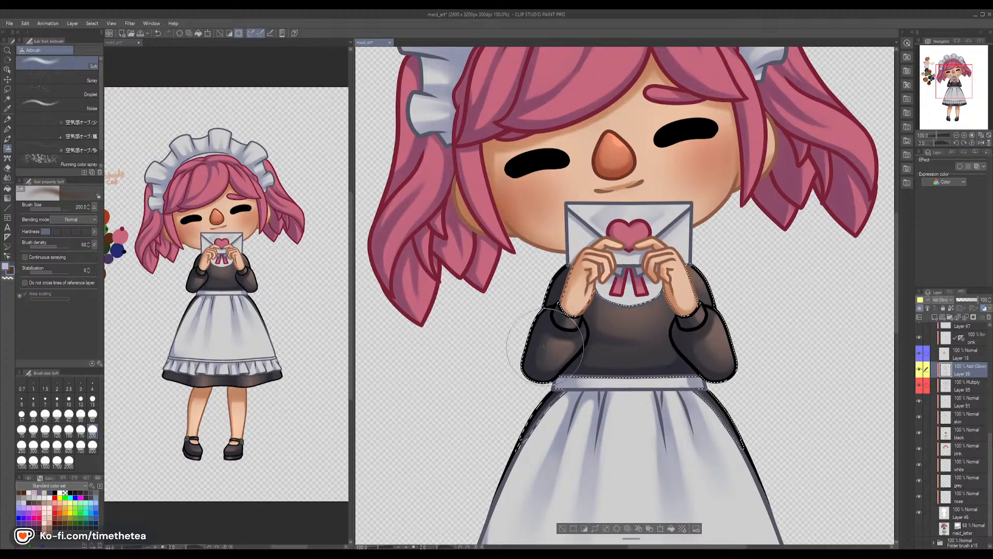
mouse_move(593, 342)
left_mouse_down()
mouse_move(683, 334)
mouse_move(616, 338)
left_mouse_up()
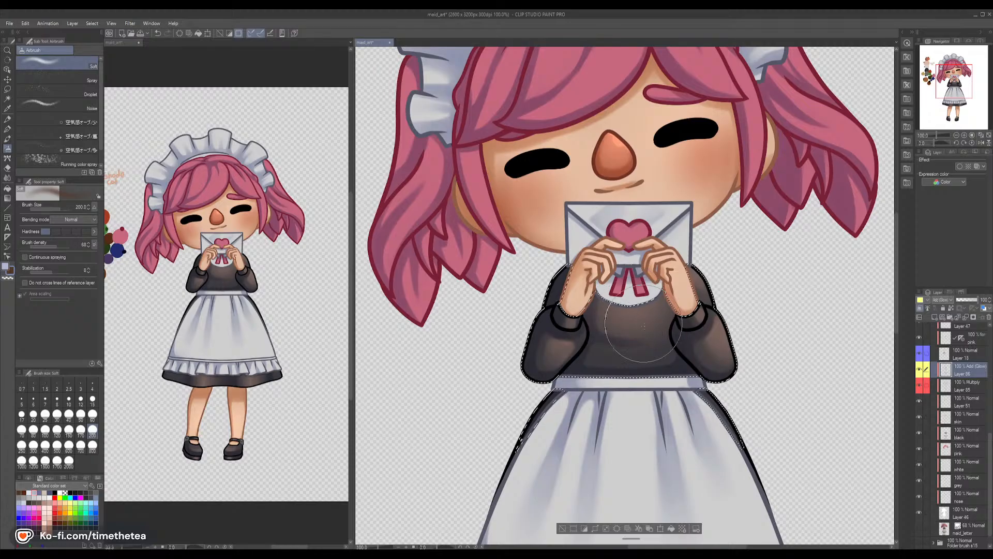
mouse_move(657, 336)
left_mouse_down()
mouse_move(644, 334)
mouse_move(641, 379)
left_mouse_up()
key("c")
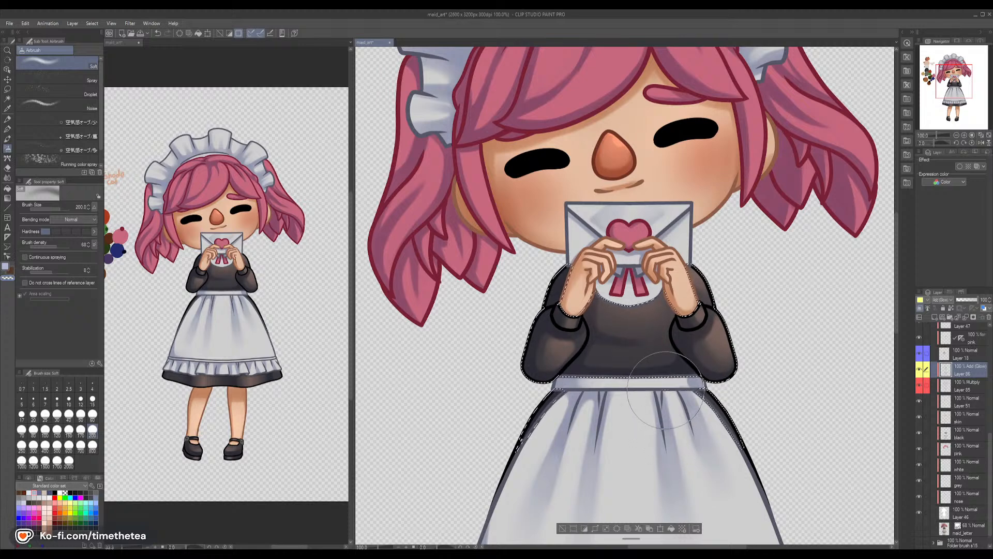
Load the pink layer as a selection and paint a broad highlight band across the bangs with the watercolor brush at size 120
scroll(853, 351, "up", 5)
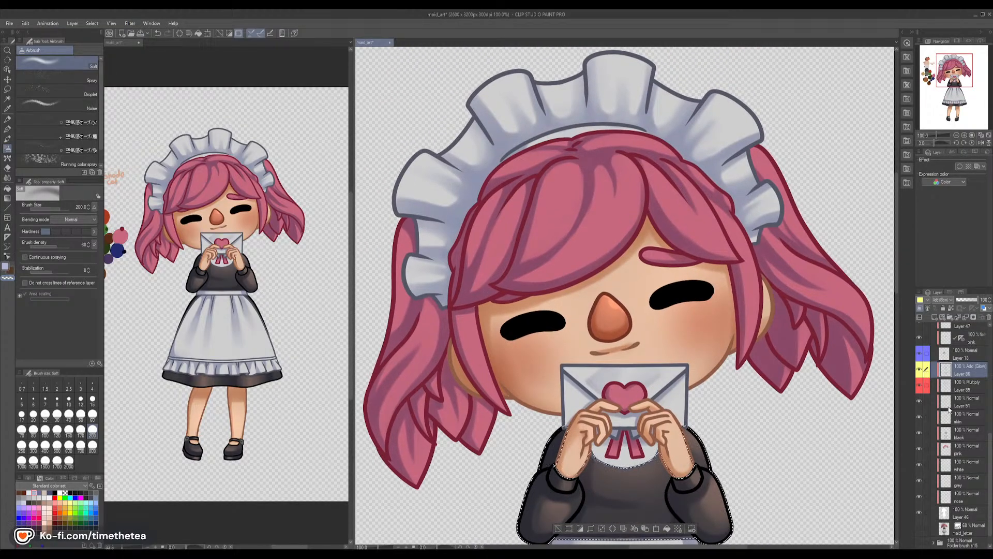
left_click(946, 450, "ctrl")
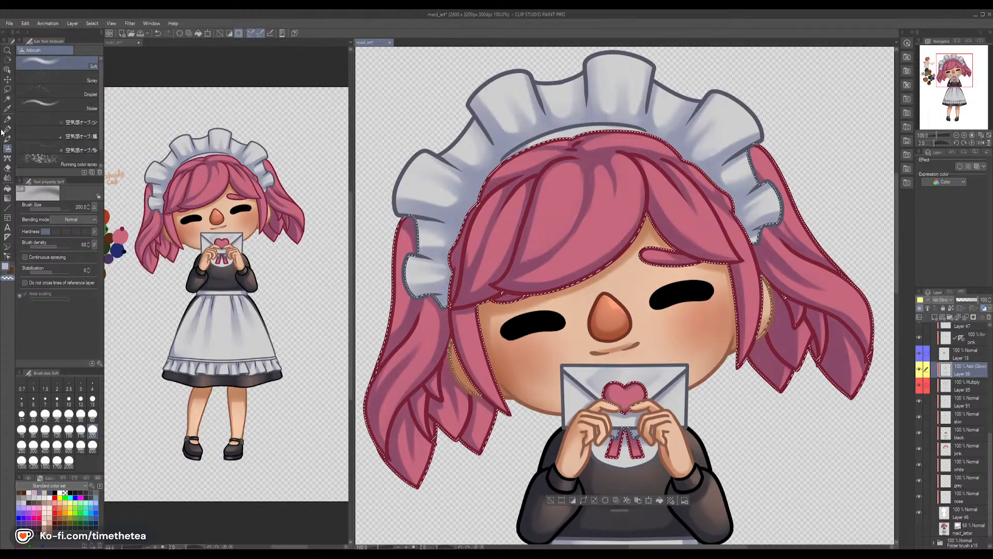
left_click(8, 139)
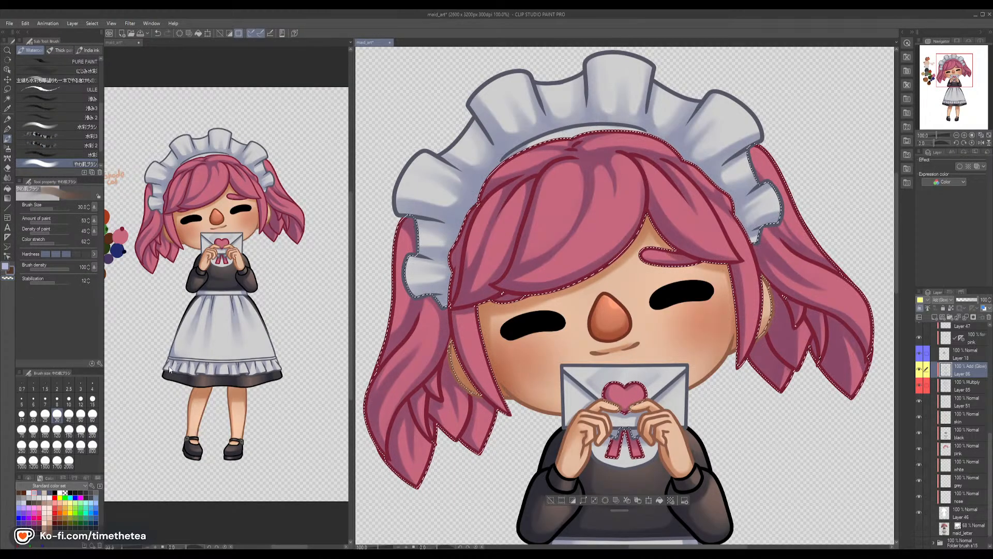
left_click(45, 429)
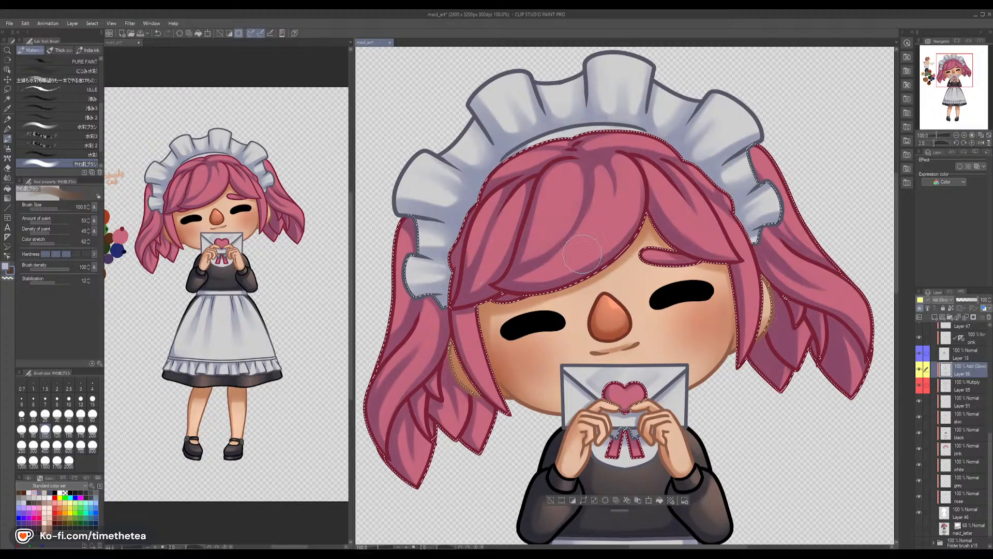
left_click(57, 429)
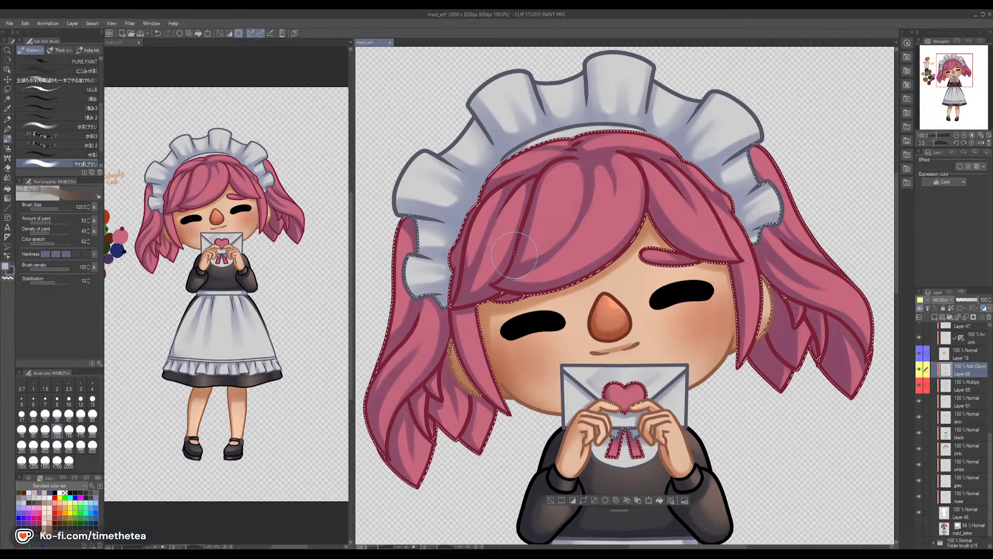
left_click_drag(473, 236, 716, 202)
key("ctrl+z")
mouse_move(740, 163)
left_mouse_down()
mouse_move(468, 230)
mouse_move(618, 231)
left_mouse_up()
key("ctrl+z")
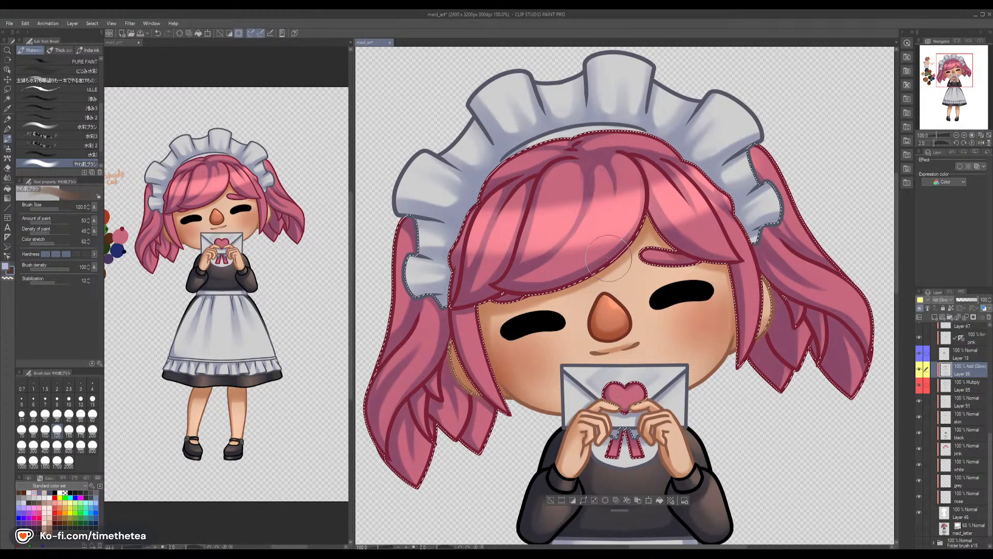
Refine the bangs highlight into thin strands with the watercolor brush at sizes 20 and 15, using the transparent color to carve edges
left_click(57, 413)
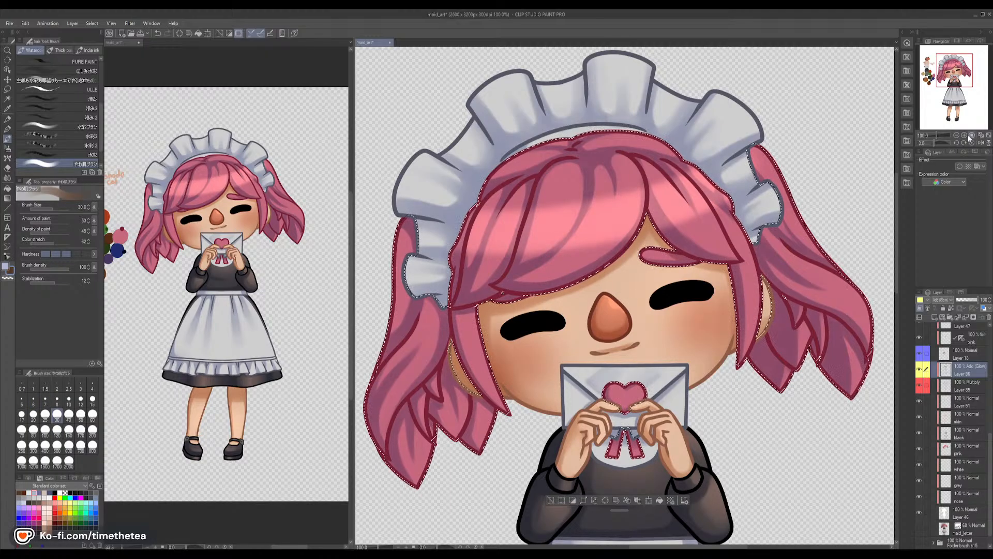
left_click(959, 136)
left_click_drag(714, 190, 744, 256)
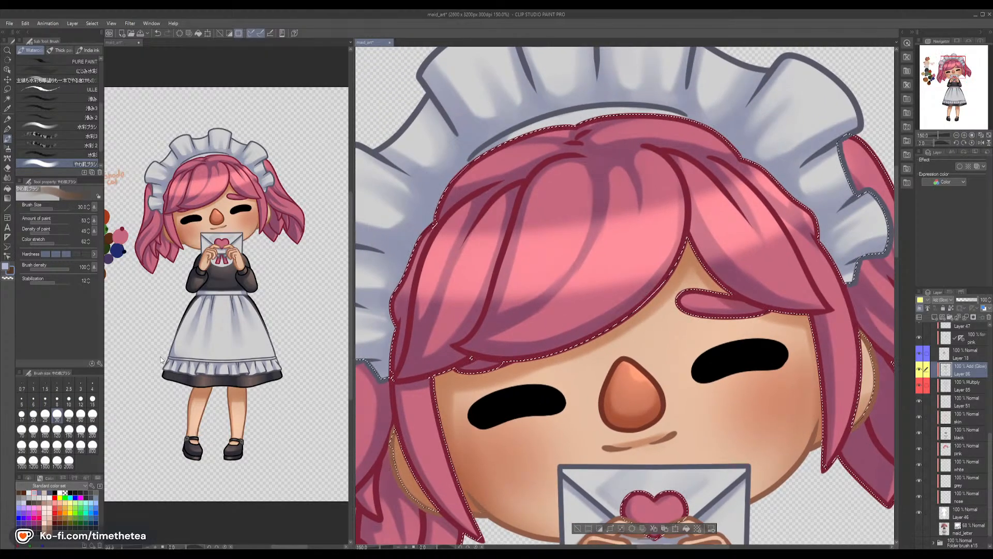
left_click(33, 416)
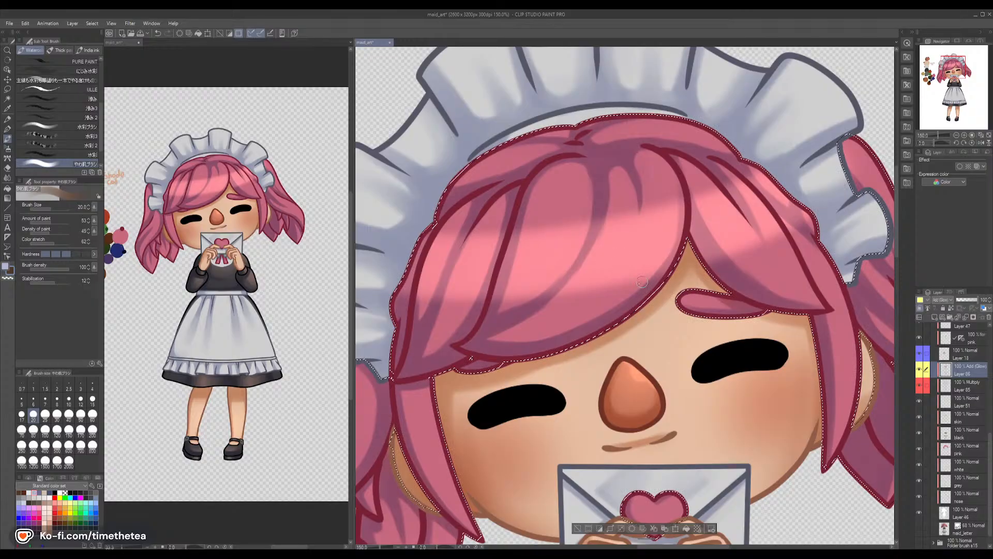
left_click(93, 399)
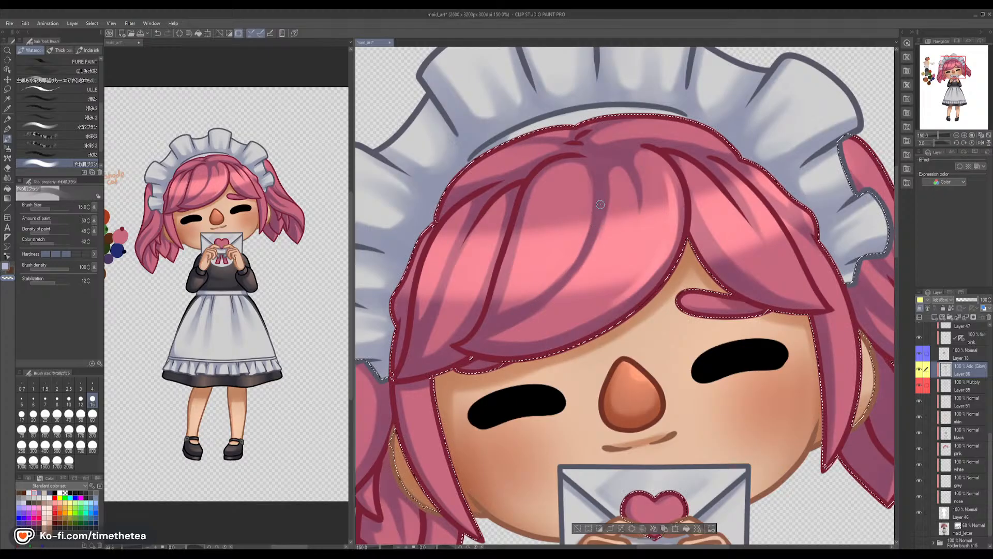
key("c")
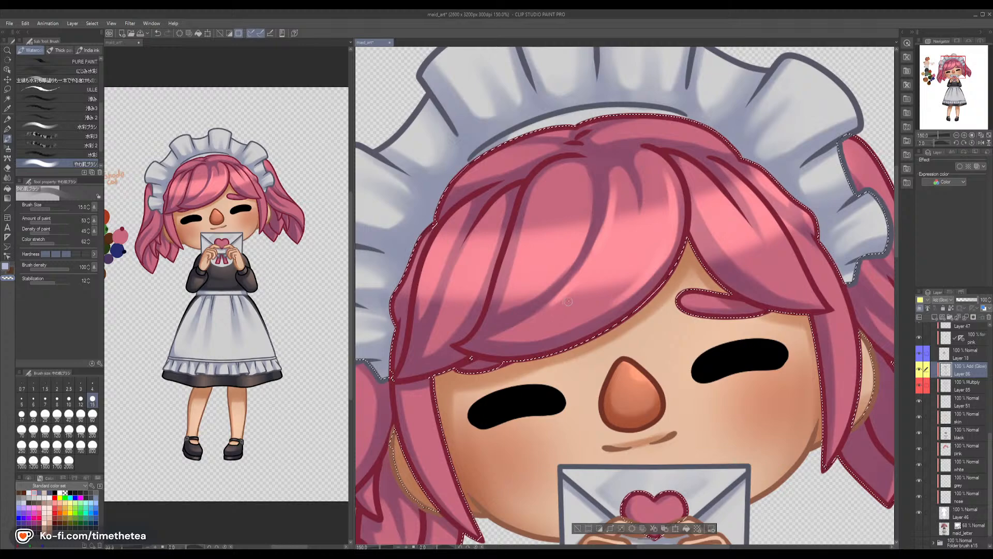
Carve strand shapes into the edges of the bangs highlight with the transparent color at size 25, and paint a highlight on the pink eyebrow
left_click(57, 414)
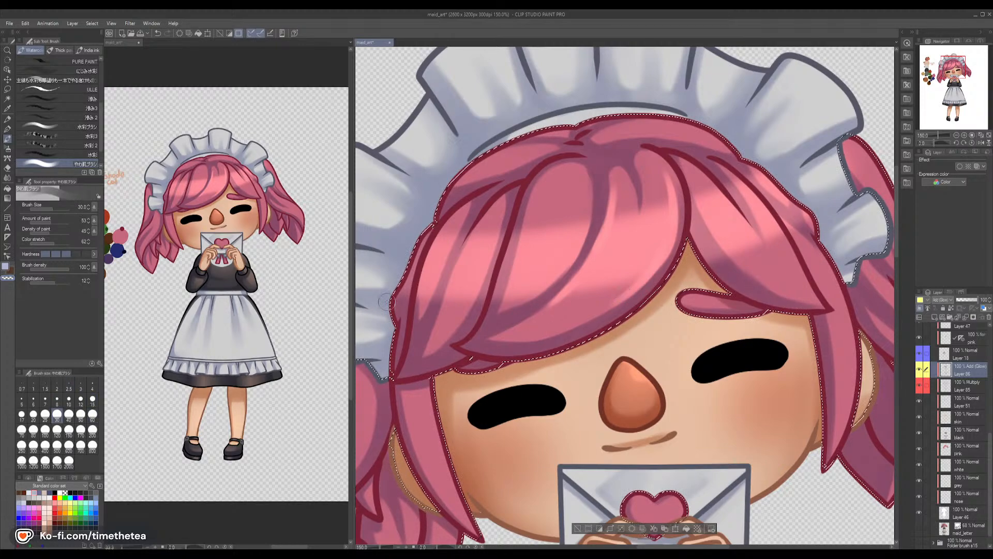
left_click(45, 414)
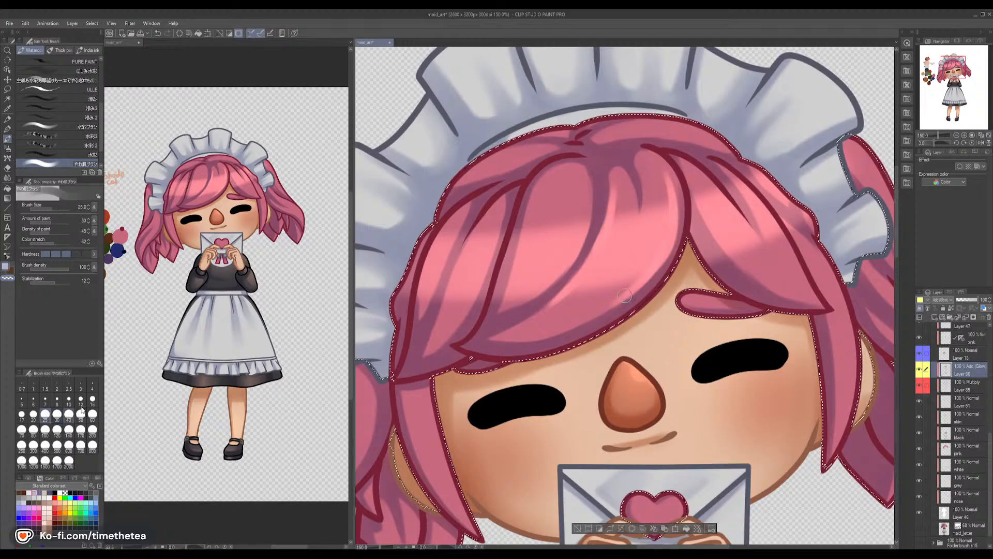
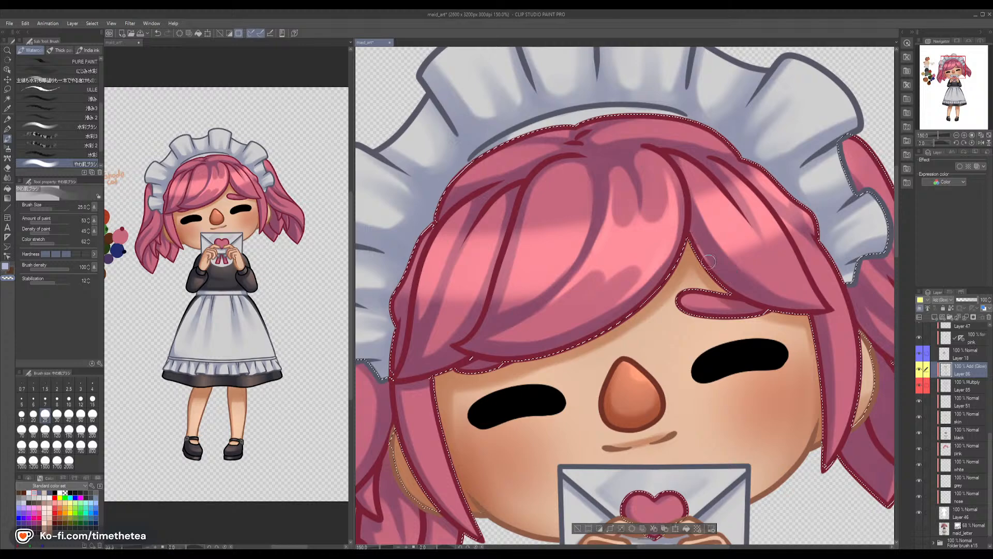
key("c")
left_click_drag(684, 296, 731, 304)
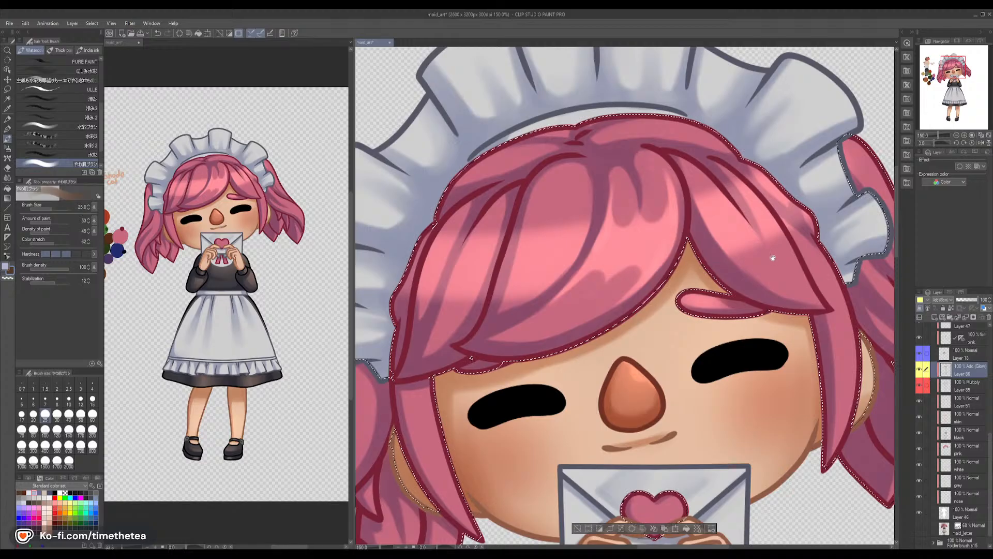
Shape the highlights on the bangs above the pink eyebrow with the size 12 watercolor brush and the transparent color
left_click_drag(779, 255, 715, 269)
key("bracketleft")
key("bracketleft")
key("bracketleft")
key("bracketleft")
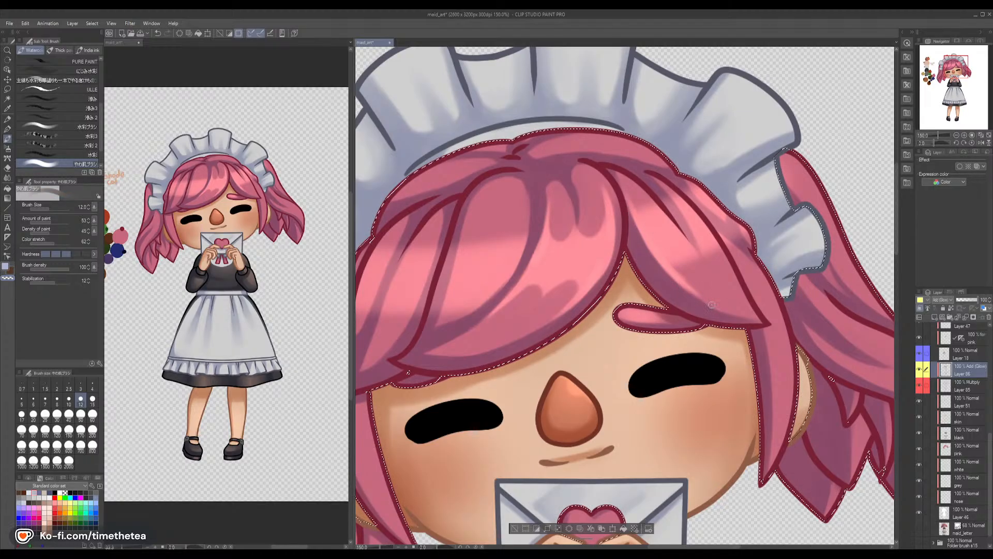
key("c")
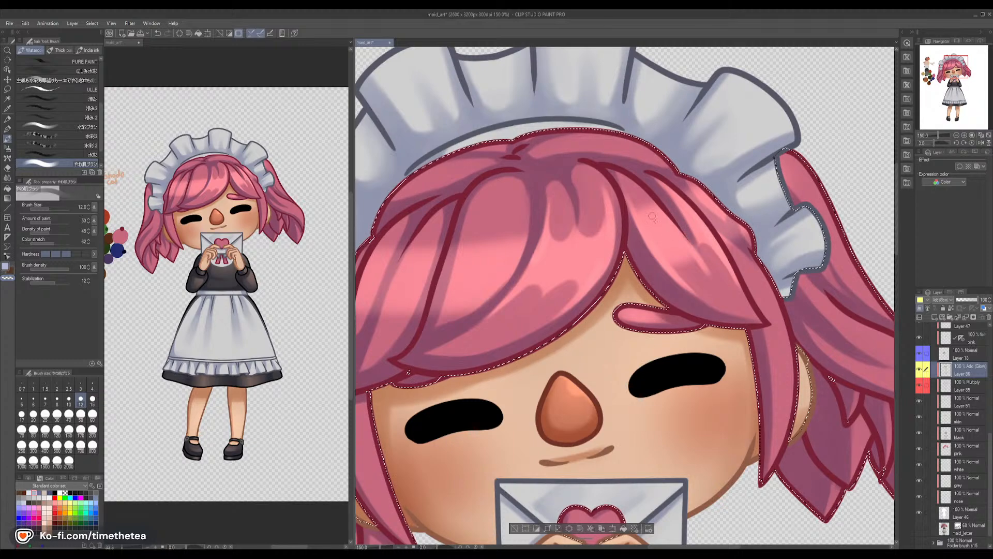
Paint highlight strands on the right section of the bangs with the watercolor brush at size 20
left_click(34, 413)
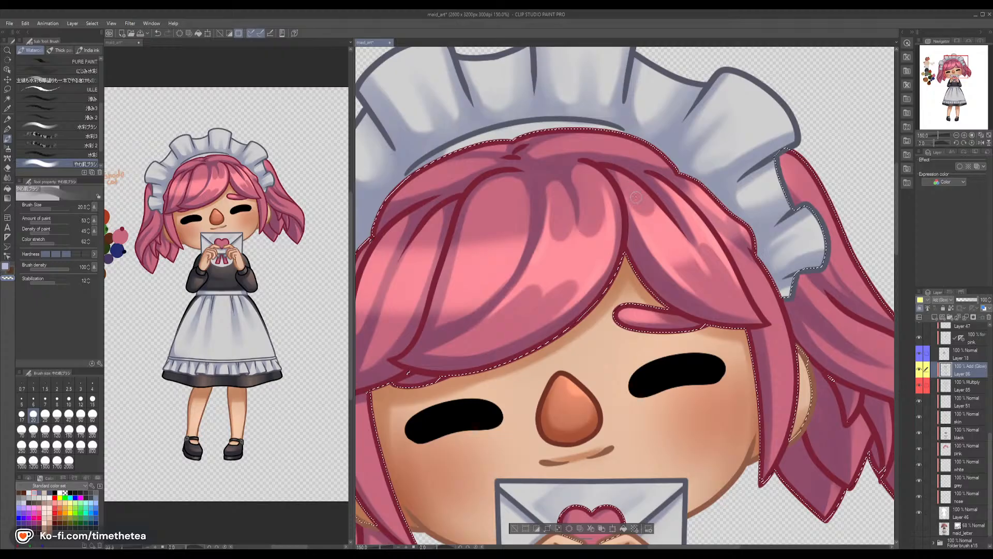
left_click_drag(683, 271, 700, 288)
mouse_move(711, 251)
left_mouse_down()
mouse_move(705, 281)
mouse_move(701, 268)
left_mouse_up()
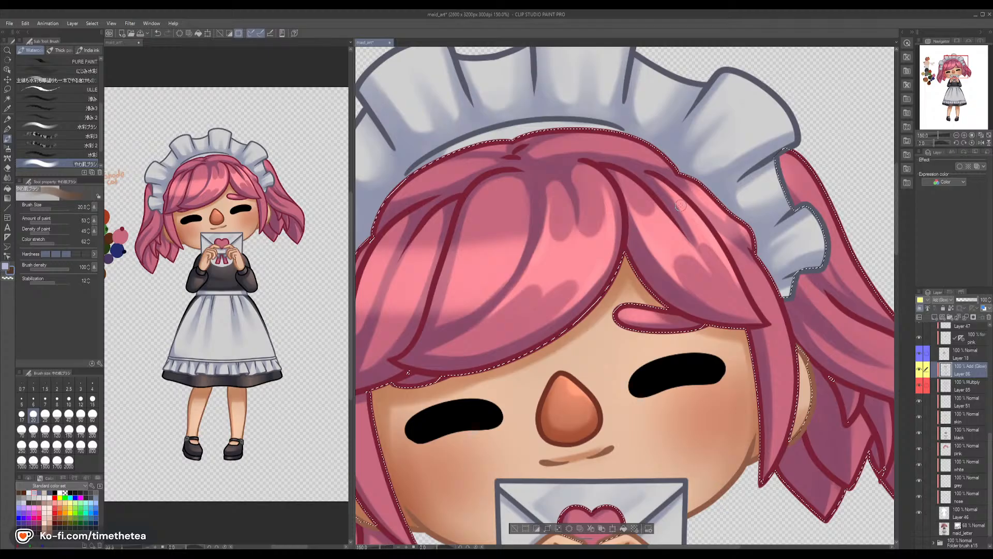
left_click_drag(675, 216, 751, 202)
key("c")
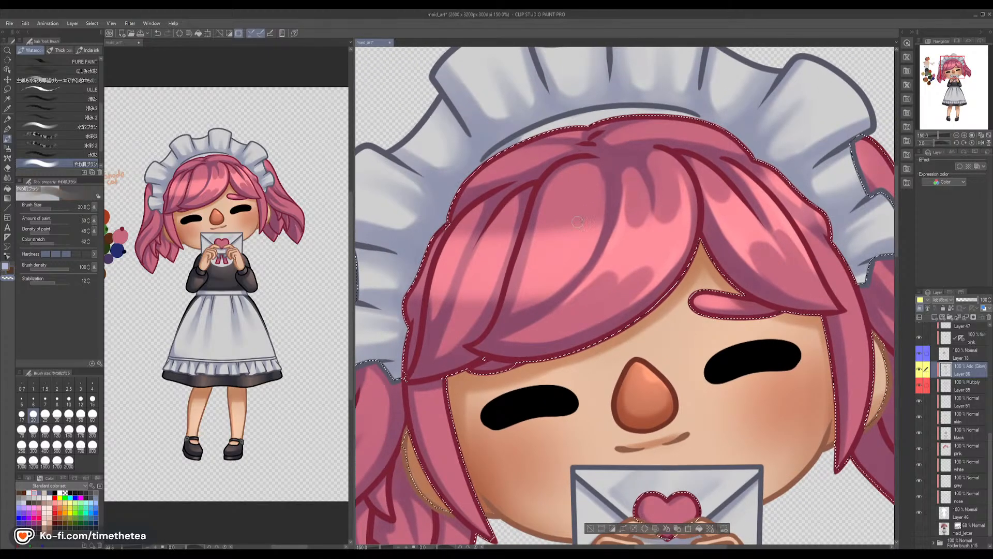
left_click(4, 177)
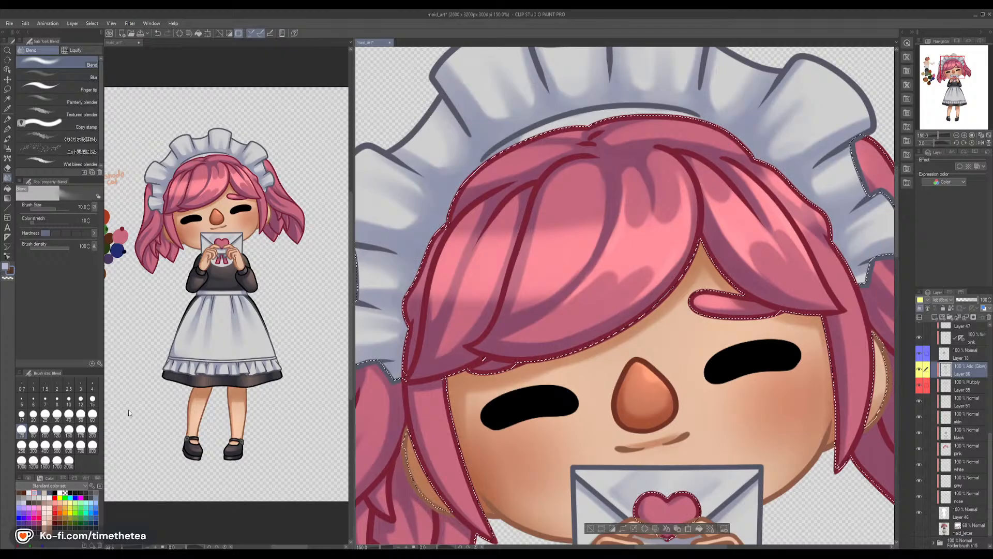
left_click(57, 414)
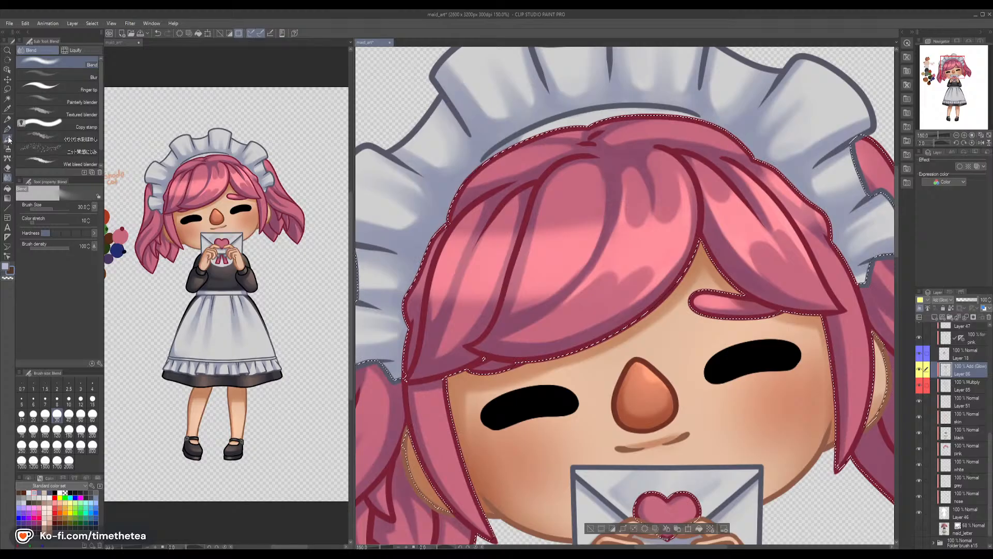
key("b")
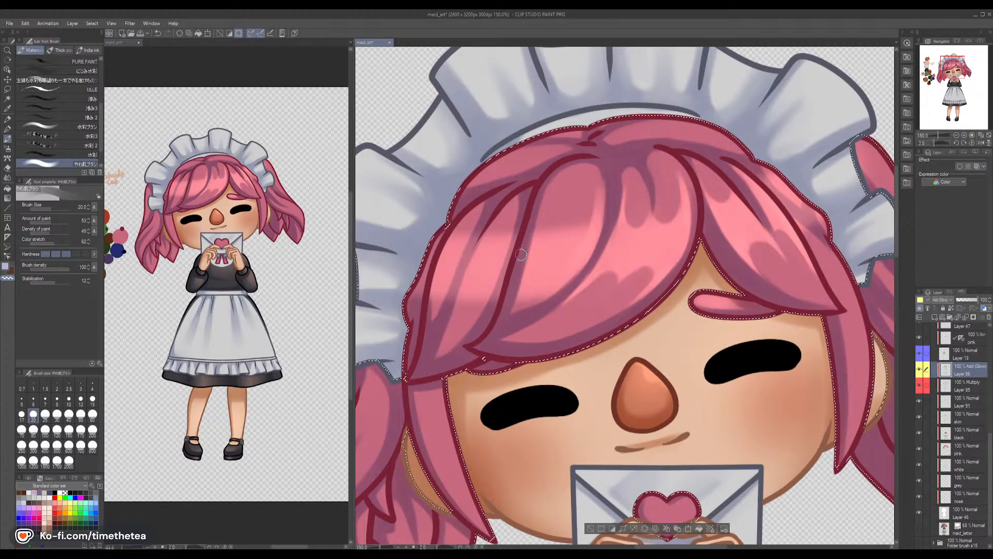
Shape the highlight band on the left section of the bangs into strands with the size 20 watercolor brush and the transparent color
key("x")
left_click_drag(532, 282, 552, 201)
key("c")
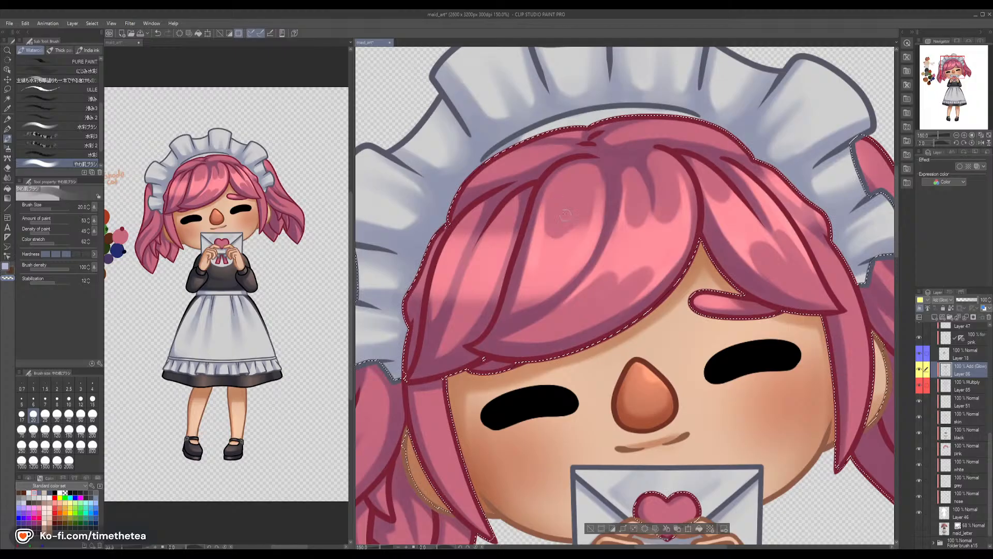
left_click_drag(577, 228, 595, 203)
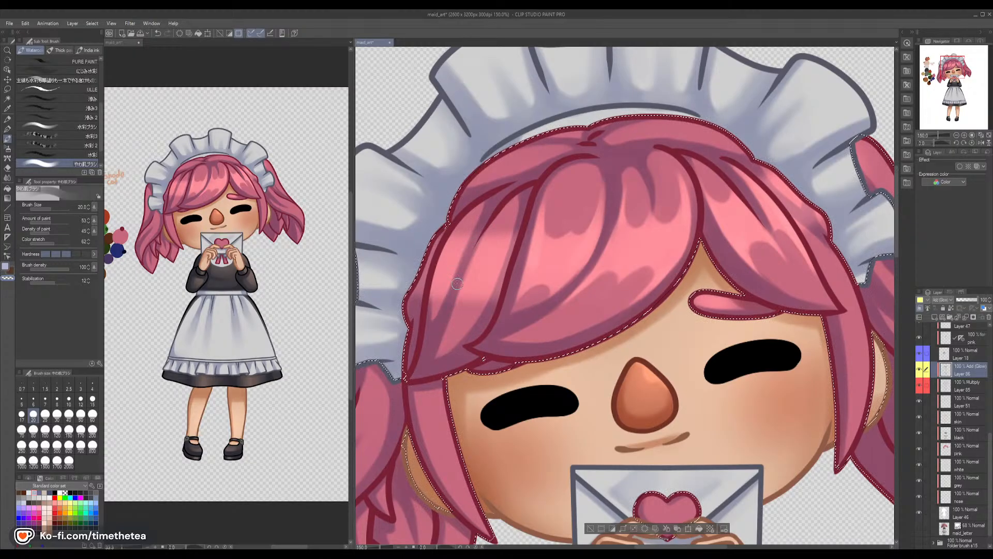
key("c")
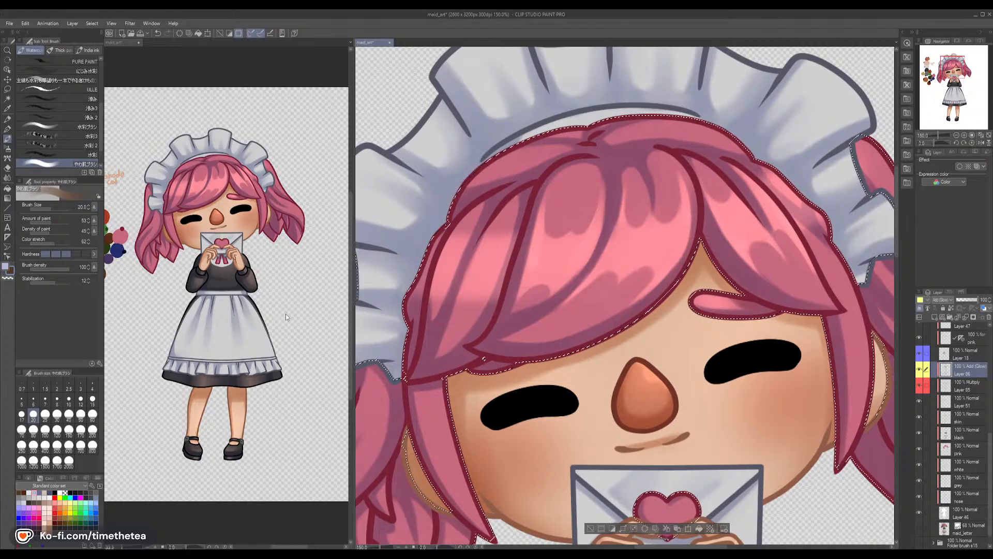
Refine the strand edges of the central bangs highlight with the watercolor brush at size 12
left_click(80, 400)
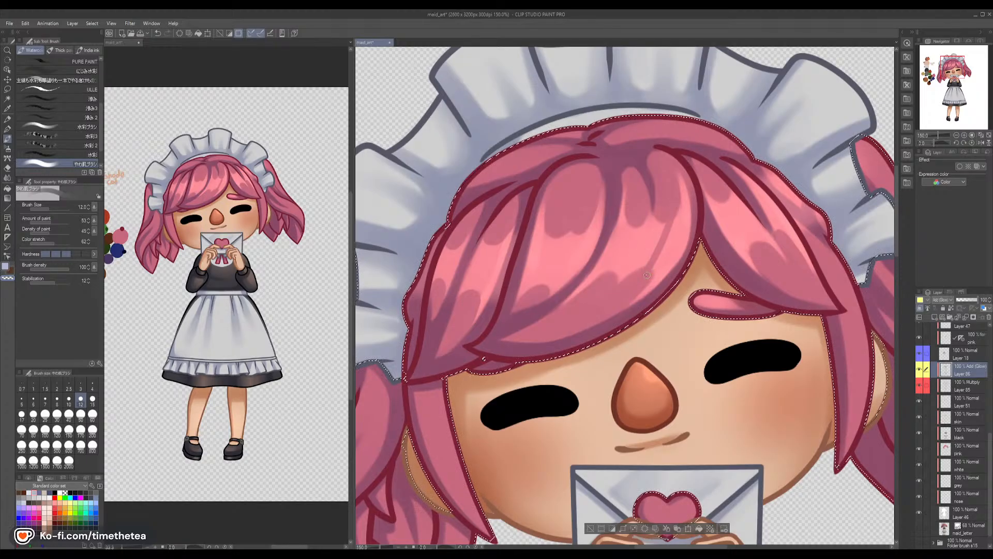
key("Delete")
key("ctrl+z")
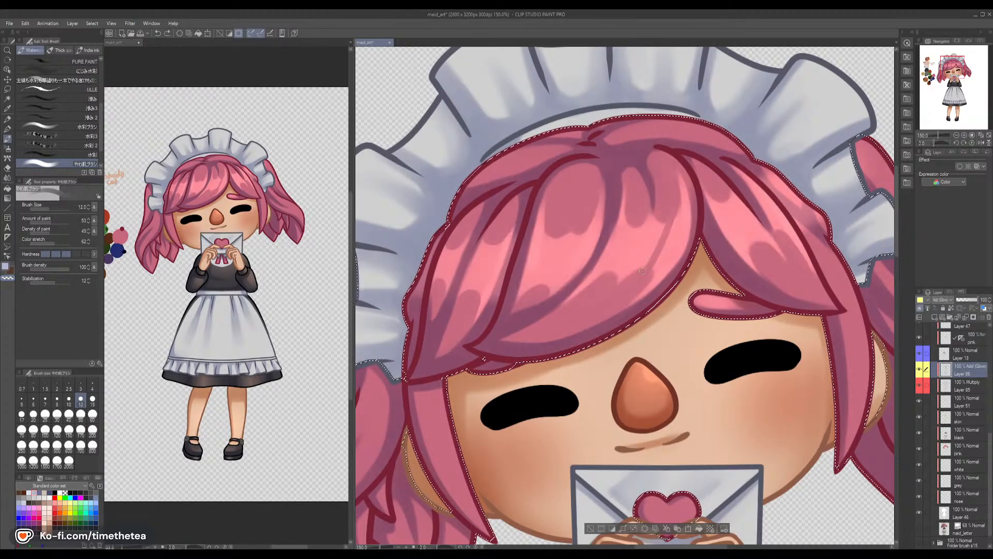
left_click_drag(644, 271, 665, 205)
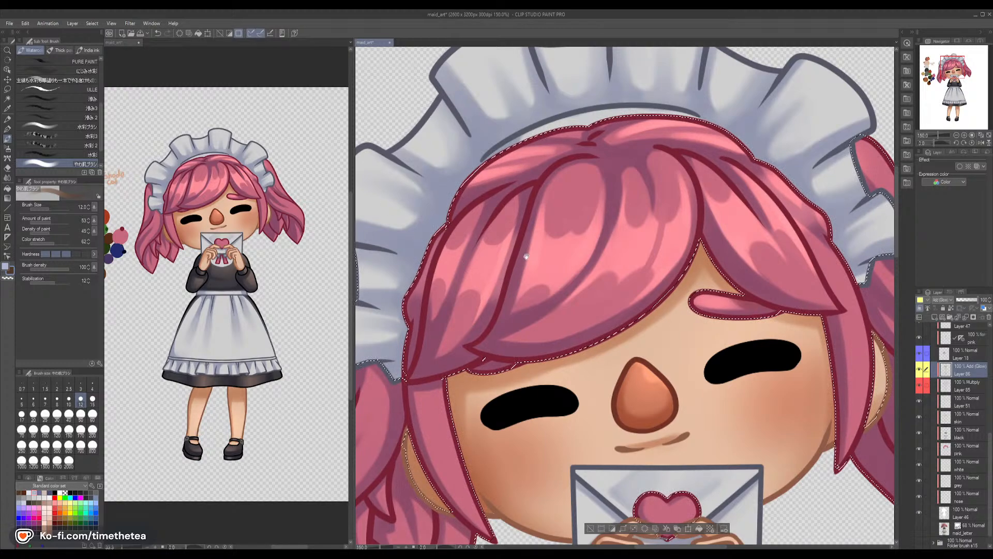
Paint highlights on the envelope's heart seal and the ribbon below it with the size 12 watercolor brush
mouse_move(677, 421)
left_mouse_down()
mouse_move(561, 319)
mouse_move(471, 326)
left_mouse_up()
left_click_drag(664, 380, 620, 422)
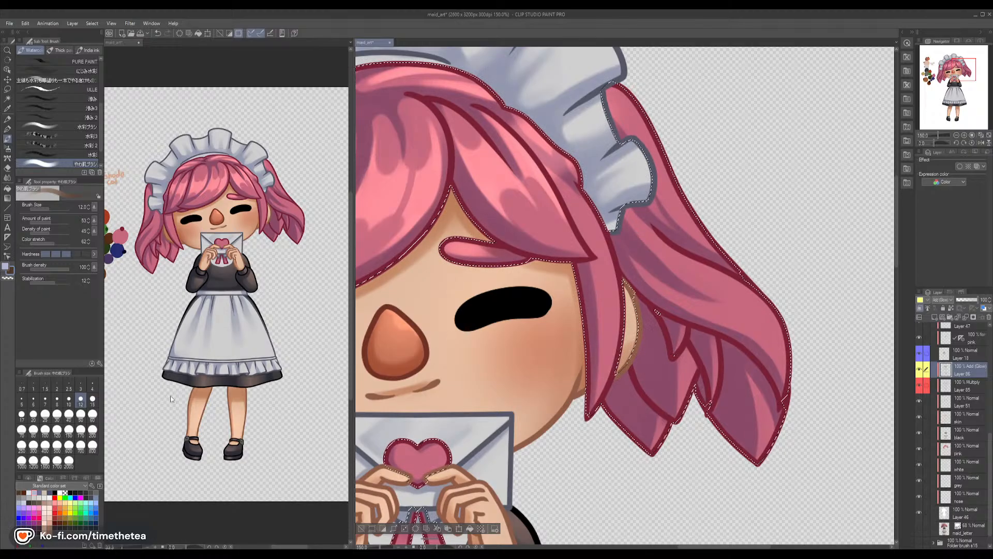
mouse_move(505, 442)
left_mouse_down()
mouse_move(531, 387)
mouse_move(575, 349)
left_mouse_up()
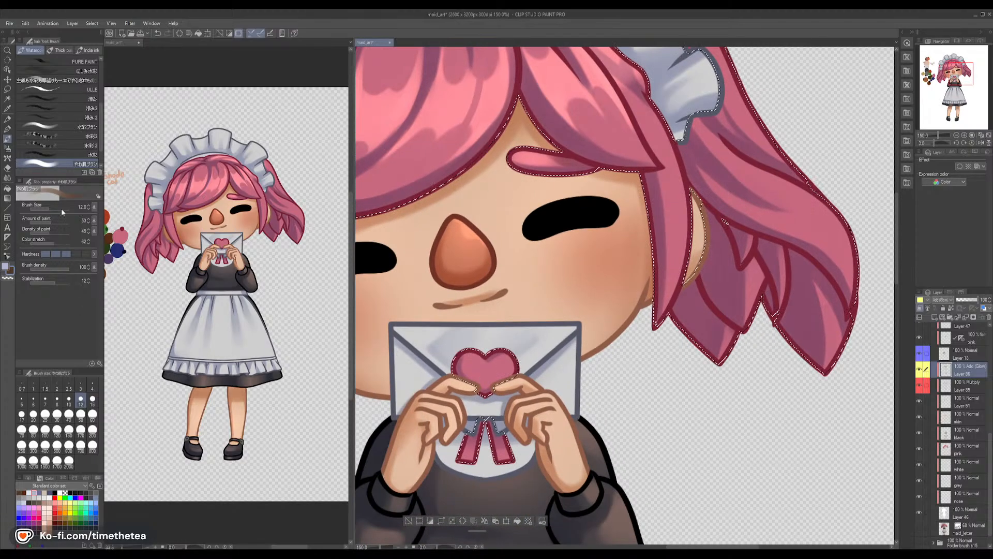
key("b")
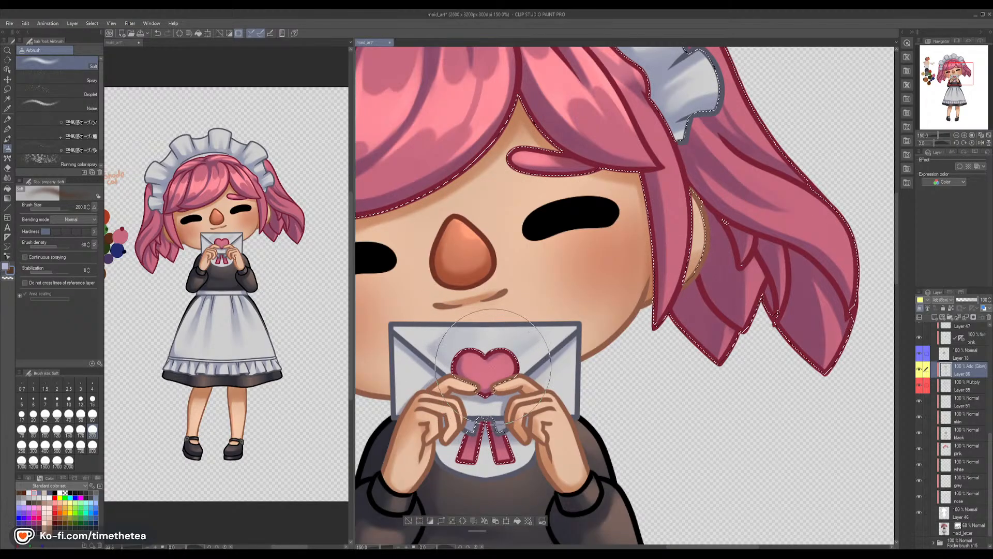
left_click(8, 131)
left_click(7, 138)
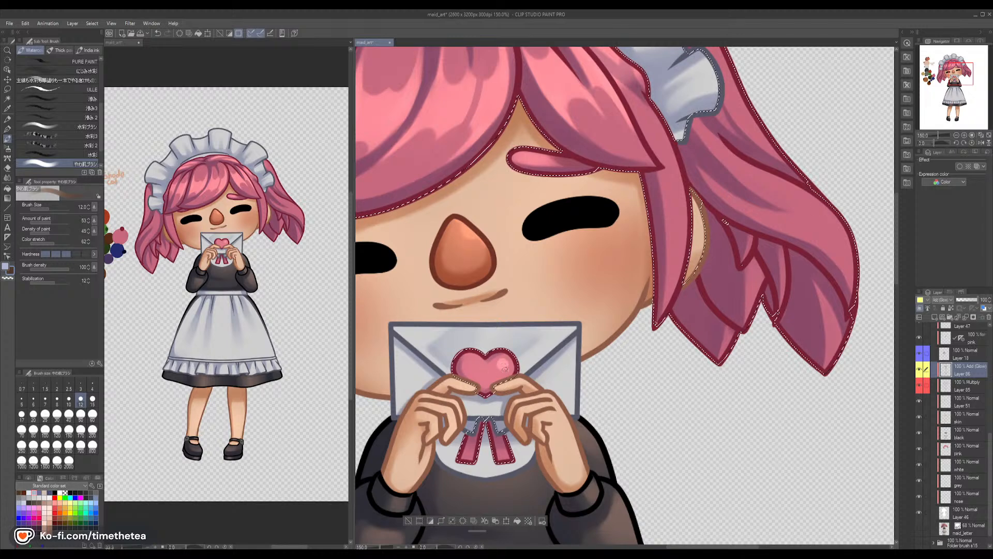
mouse_move(500, 363)
left_mouse_down()
mouse_move(530, 375)
mouse_move(512, 357)
left_mouse_up()
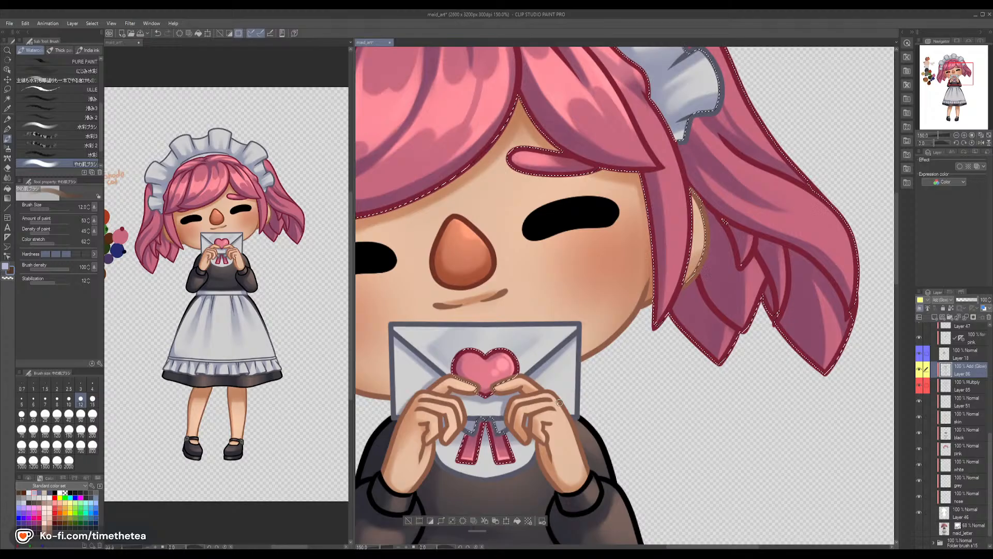
Paint highlights along the left side lock and the adjoining pigtail strand with the watercolor brush at size 25
left_click_drag(466, 336, 808, 317)
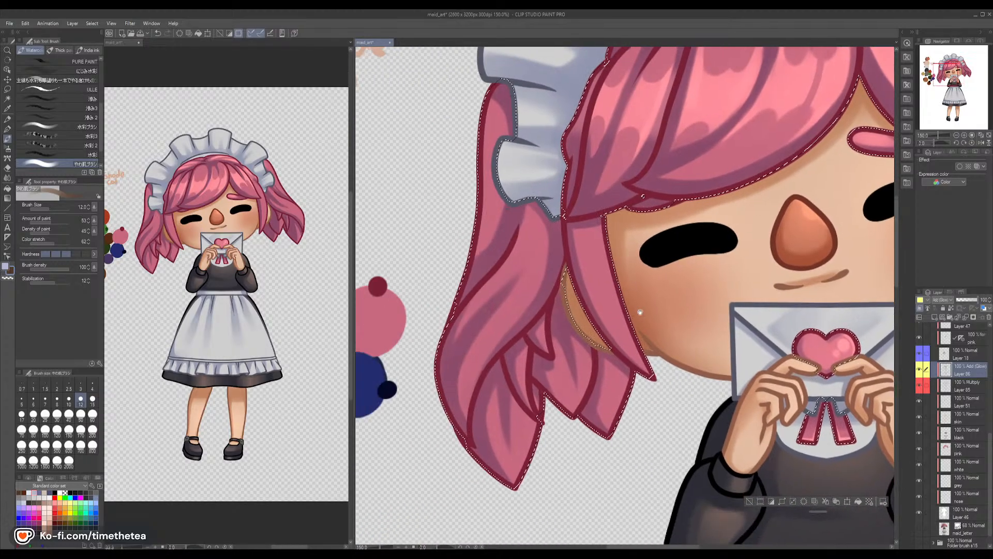
left_click(45, 414)
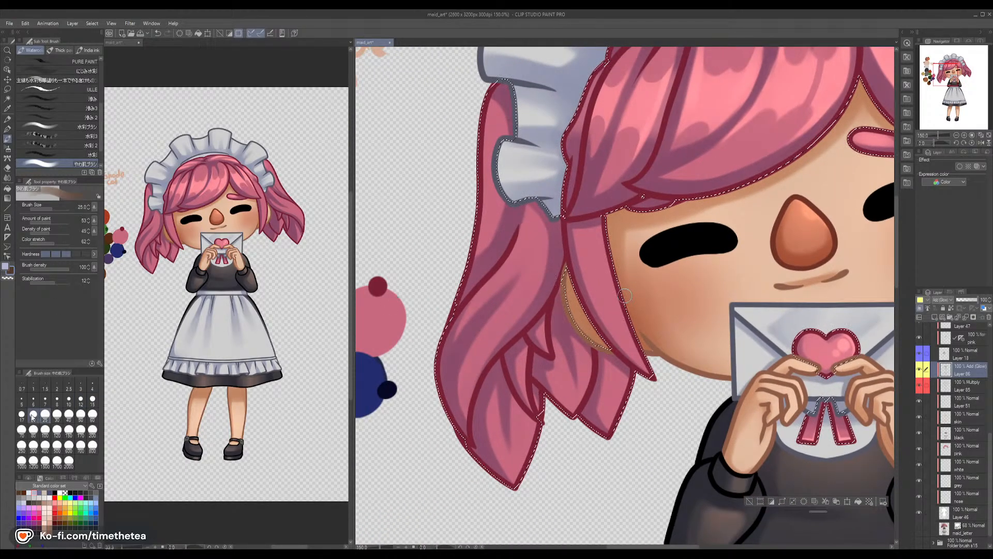
mouse_move(598, 231)
left_mouse_down()
mouse_move(623, 324)
mouse_move(610, 268)
mouse_move(657, 378)
left_mouse_up()
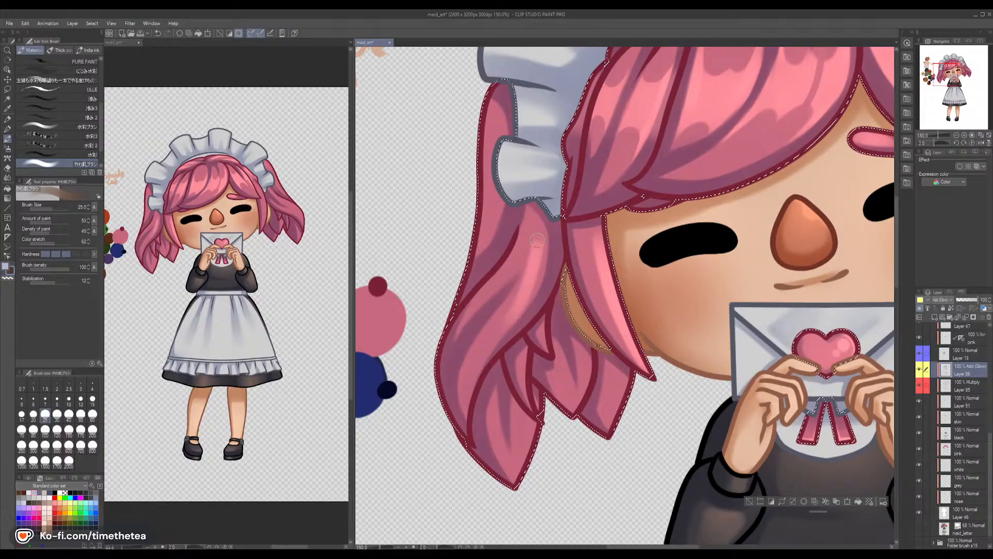
Carve the left pigtail's highlight into strands with the transparent color and repaint its bright areas at brush size 25
key("c")
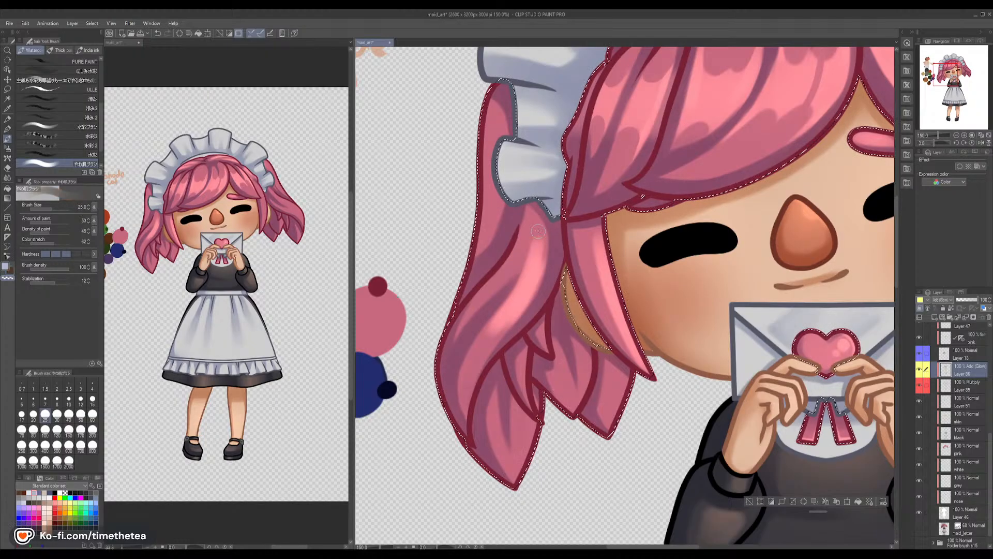
left_click_drag(513, 314, 487, 344)
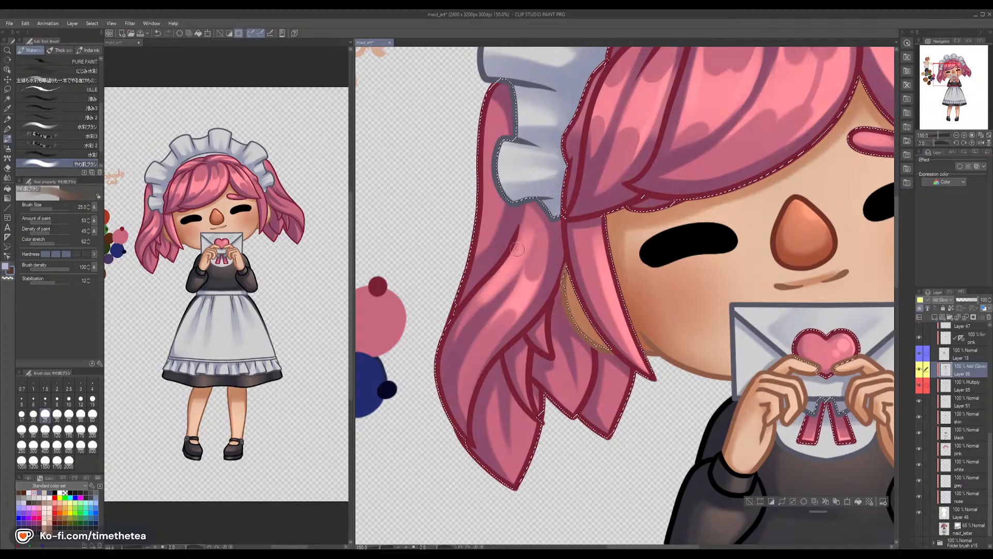
left_click_drag(486, 298, 493, 277)
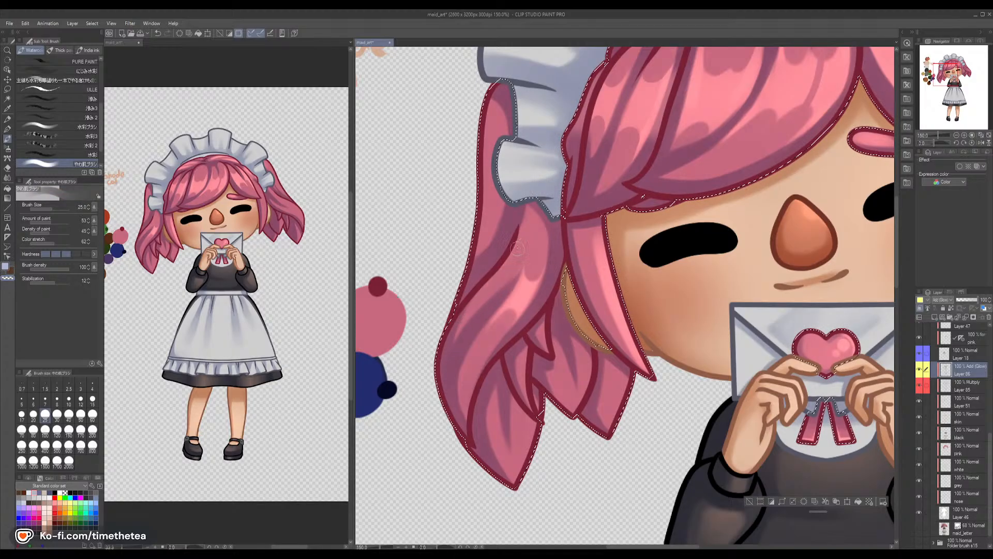
key("c")
left_click_drag(508, 254, 487, 291)
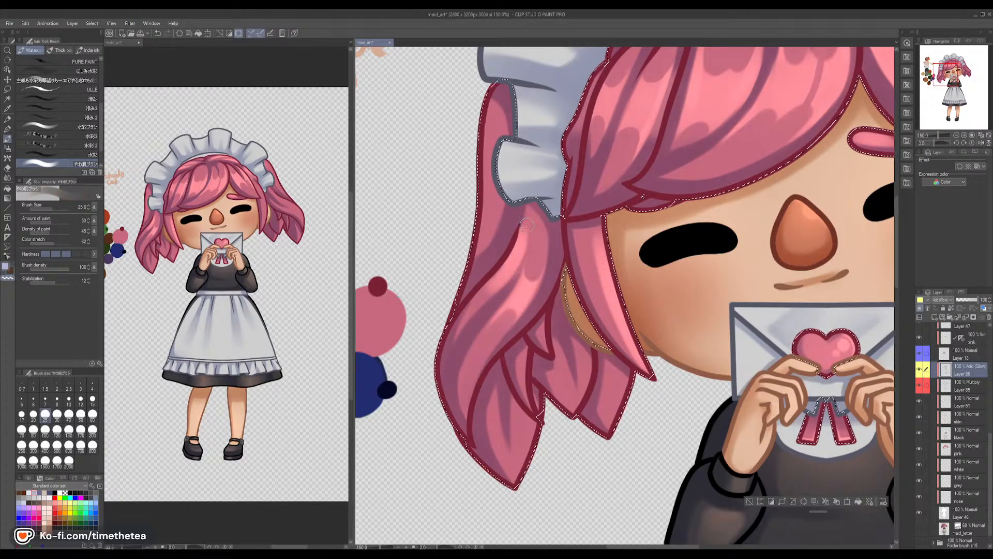
left_click_drag(570, 411, 540, 337)
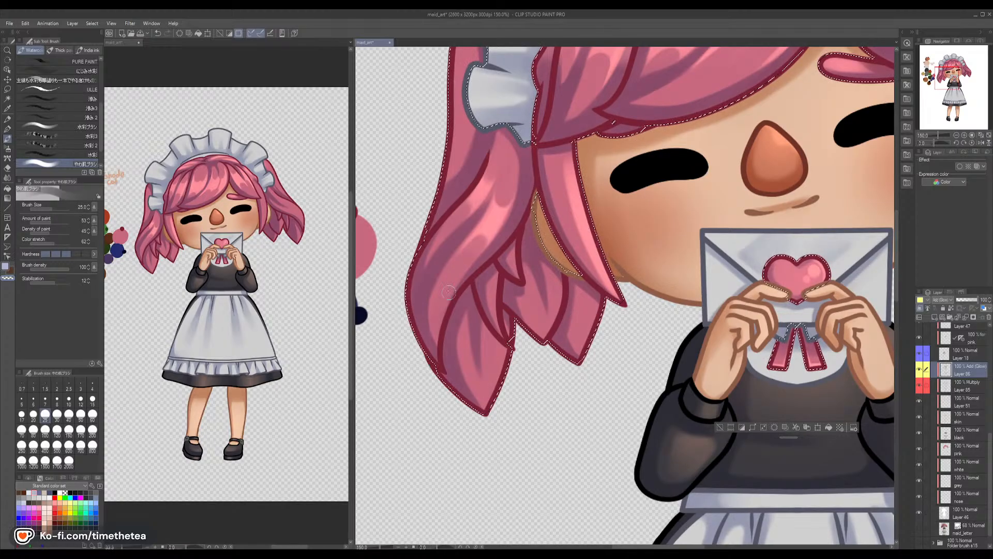
Undo the last strokes and repaint the highlight along the right side lock with the size 25 watercolor brush, refining it with the transparent color
left_click_drag(727, 262, 384, 405)
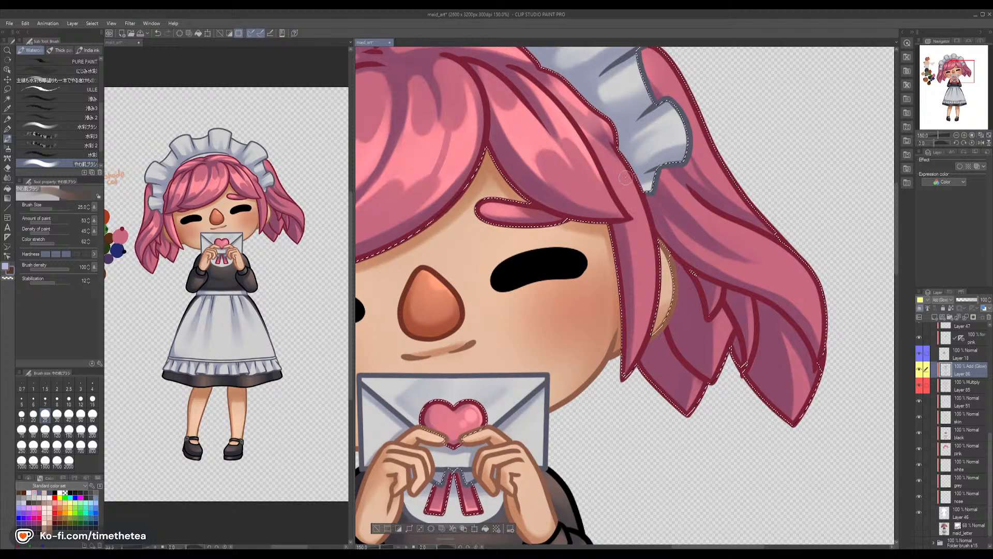
key("ctrl+z")
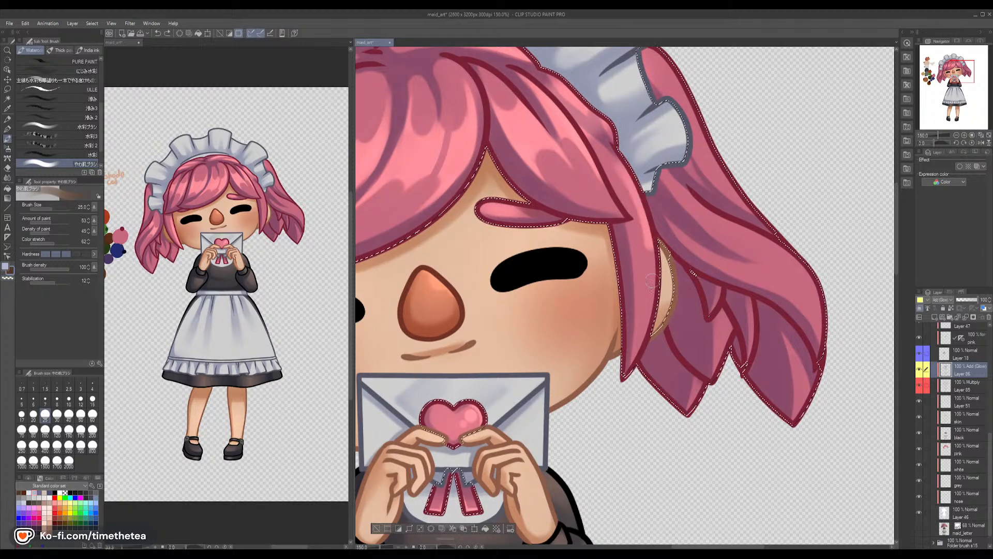
key("ctrl+z")
left_click_drag(625, 170, 643, 314)
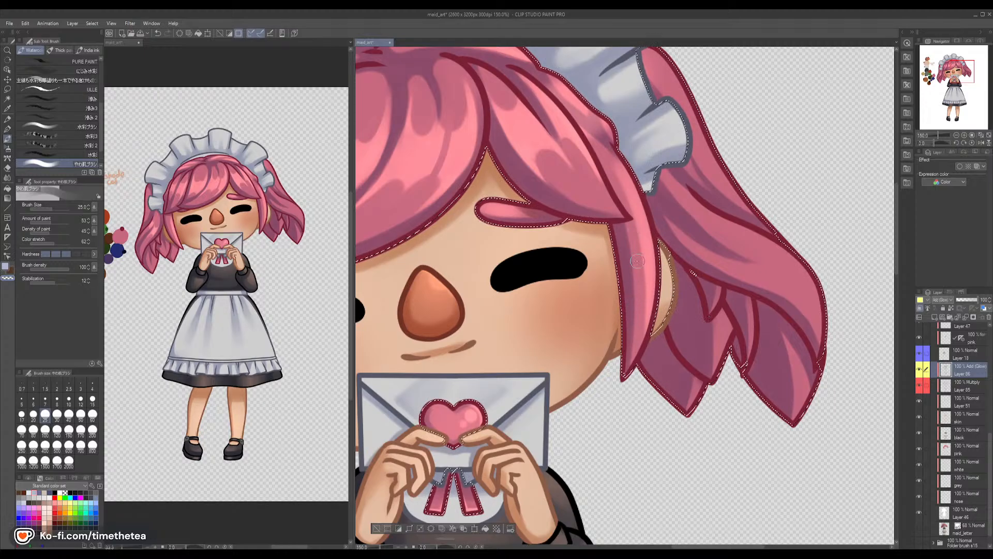
key("c")
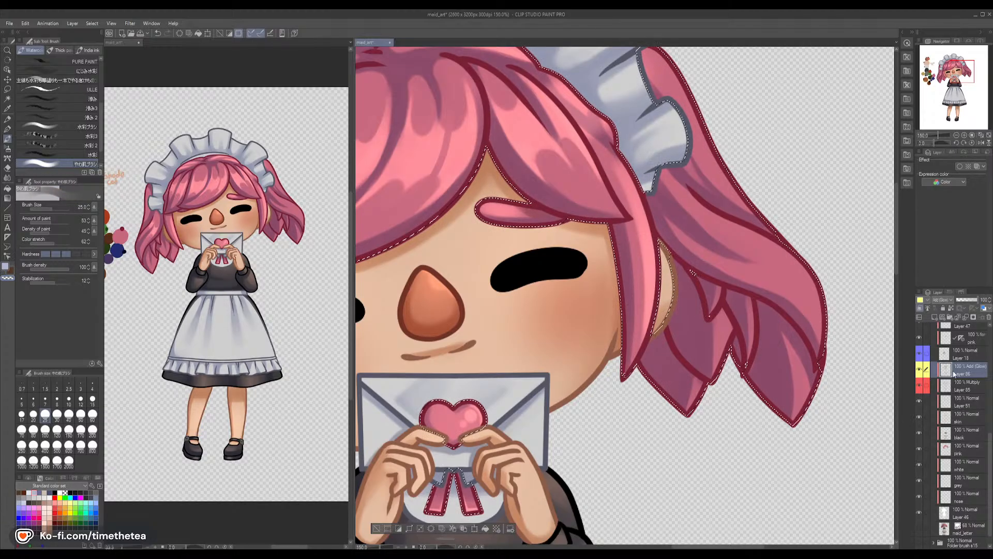
Deepen the shadow on the back strands of the right pigtail on the Multiply layer with the size 25 watercolor brush
left_click(947, 386)
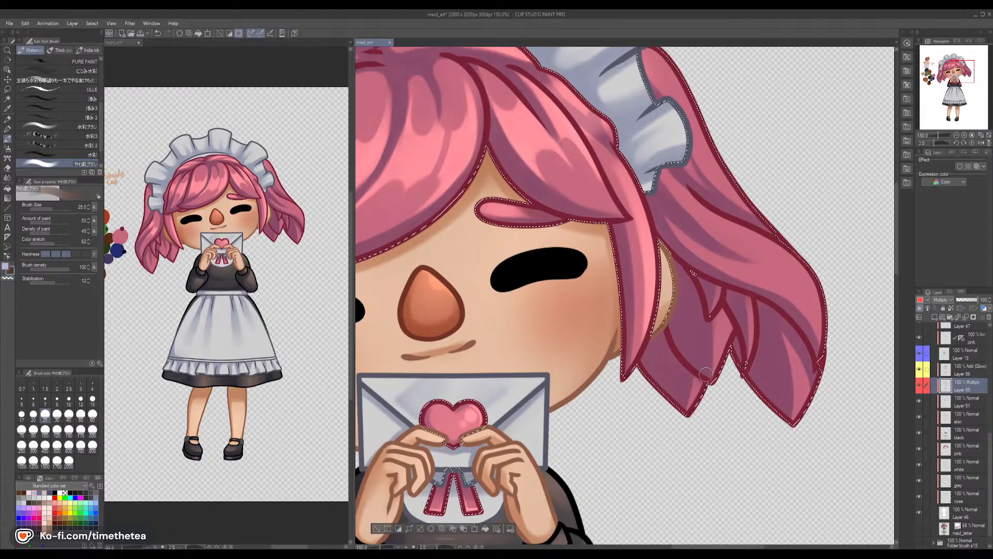
key("c")
key("x")
key("x")
key("x")
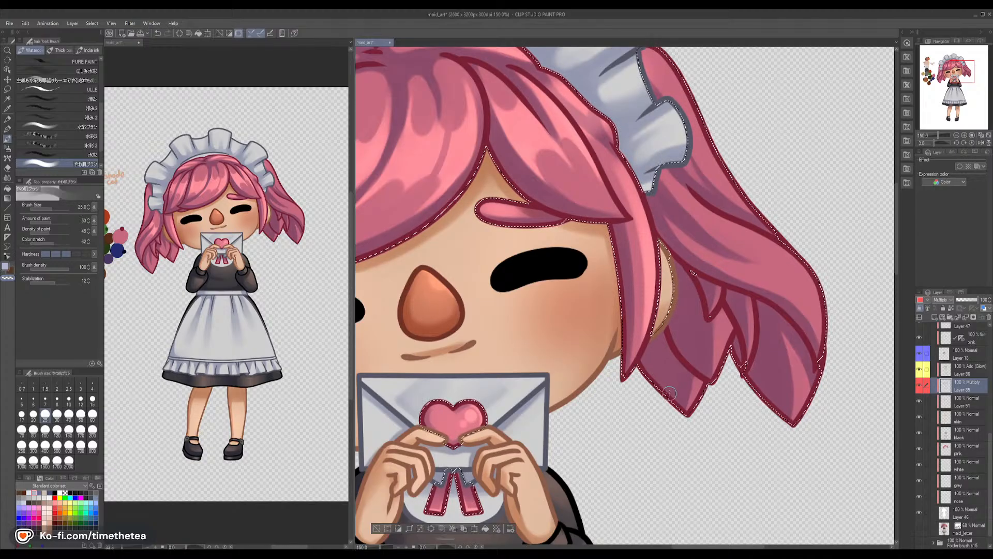
Paint highlights along the right pigtail's strands on the Add (Glow) layer with the watercolor brush at size 25
left_click(951, 374)
left_click_drag(777, 289, 735, 356)
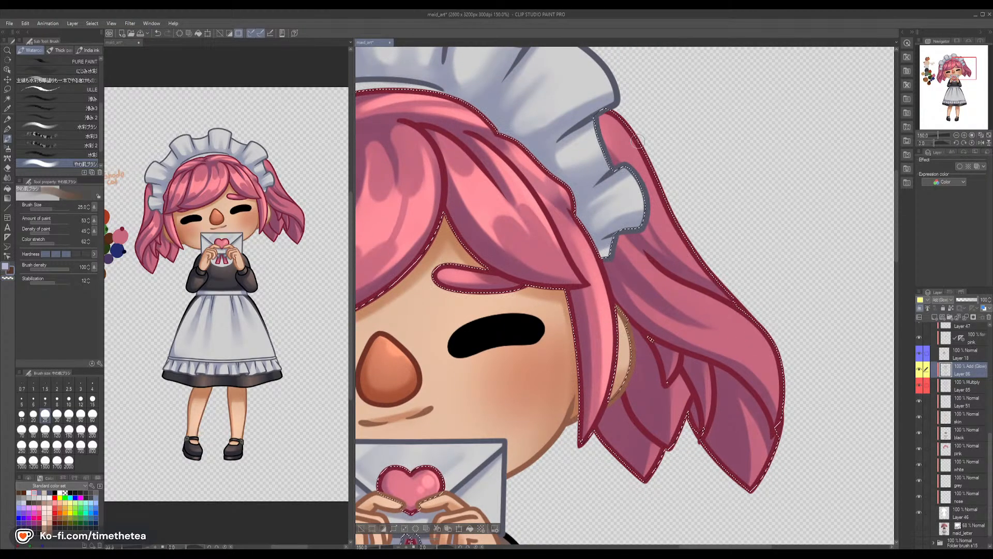
left_click_drag(603, 119, 647, 187)
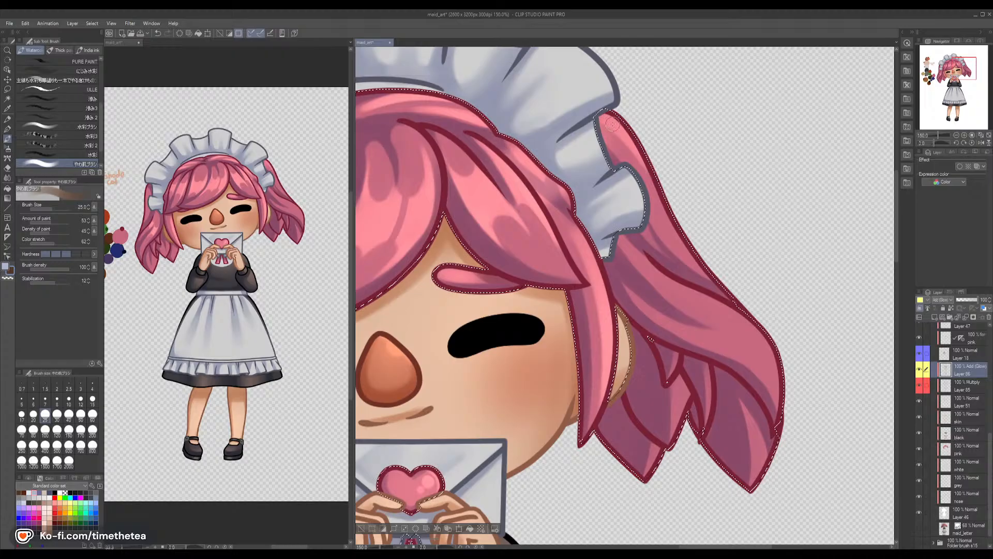
left_click_drag(608, 123, 662, 194)
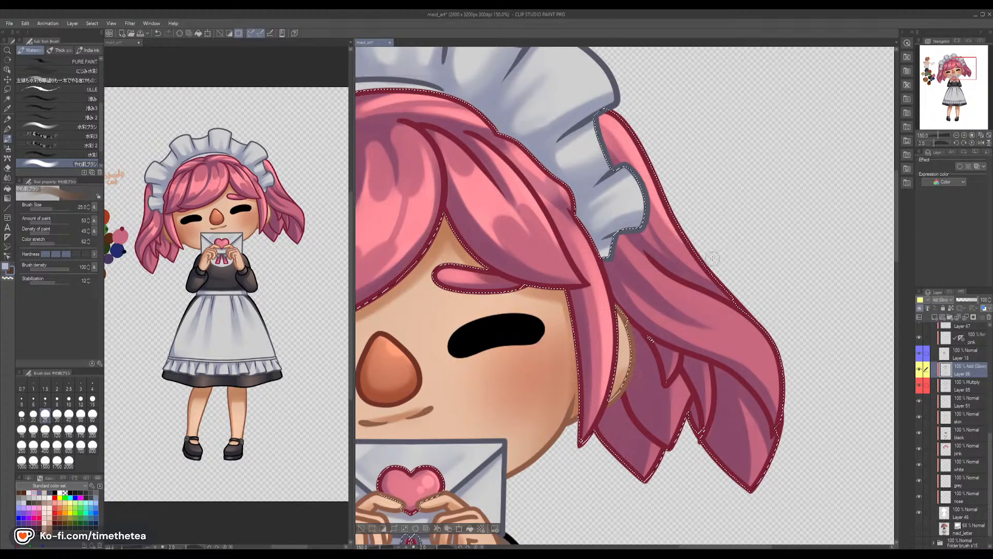
key("r")
left_click_drag(761, 288, 684, 283)
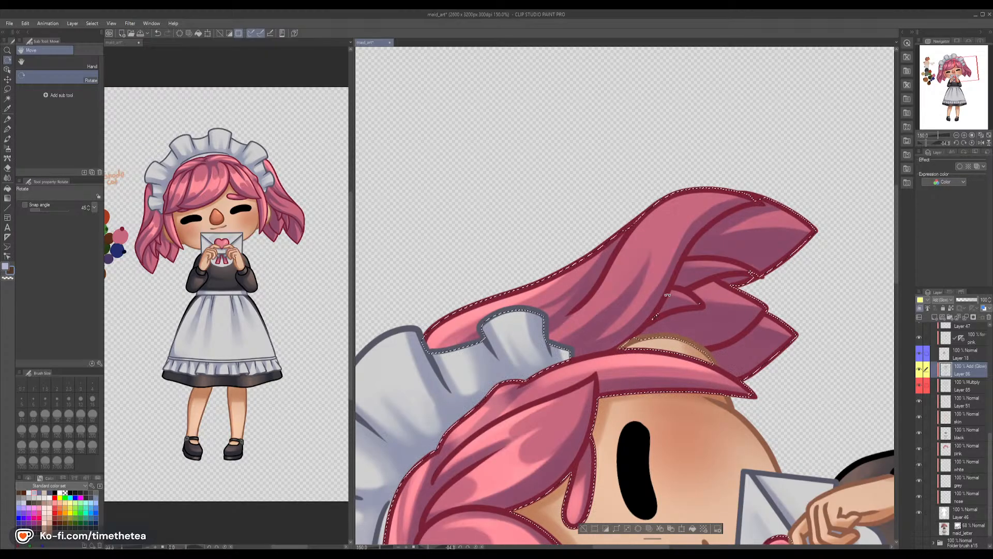
left_click(7, 139)
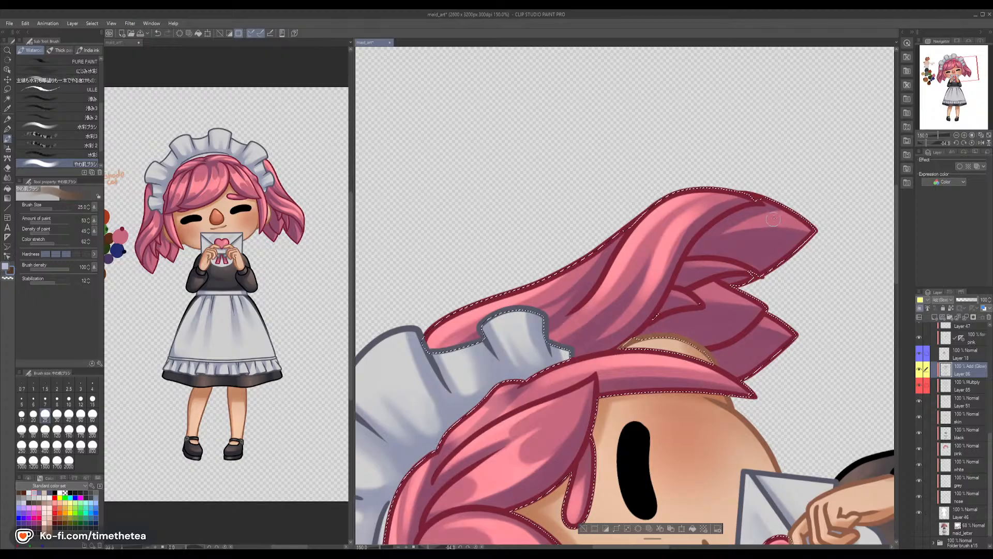
Go over the hair highlights from the right pigtail across the fringe to the left pigtail with the Soft airbrush at size 200
left_click(8, 149)
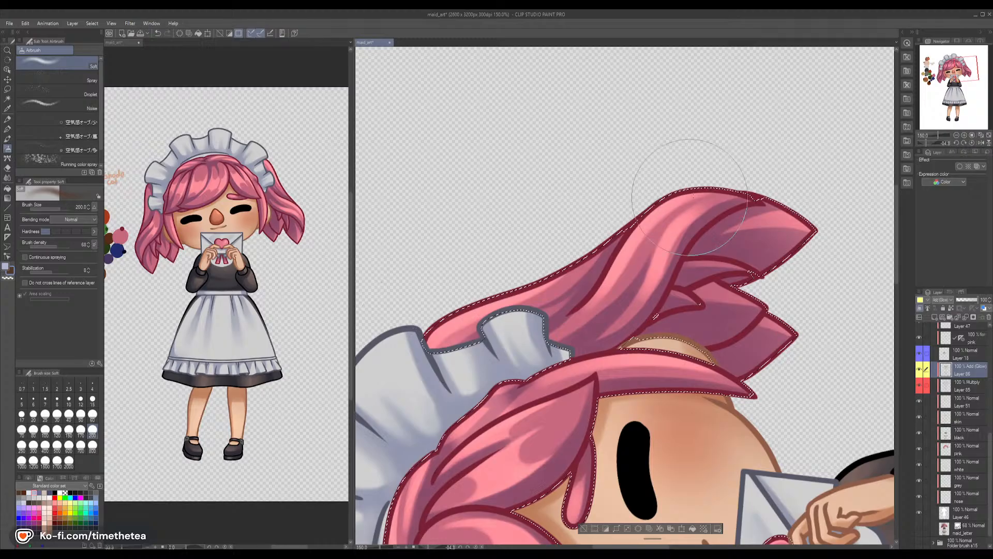
left_click_drag(558, 393, 618, 108)
mouse_move(623, 440)
left_mouse_down()
mouse_move(635, 353)
mouse_move(608, 446)
left_mouse_up()
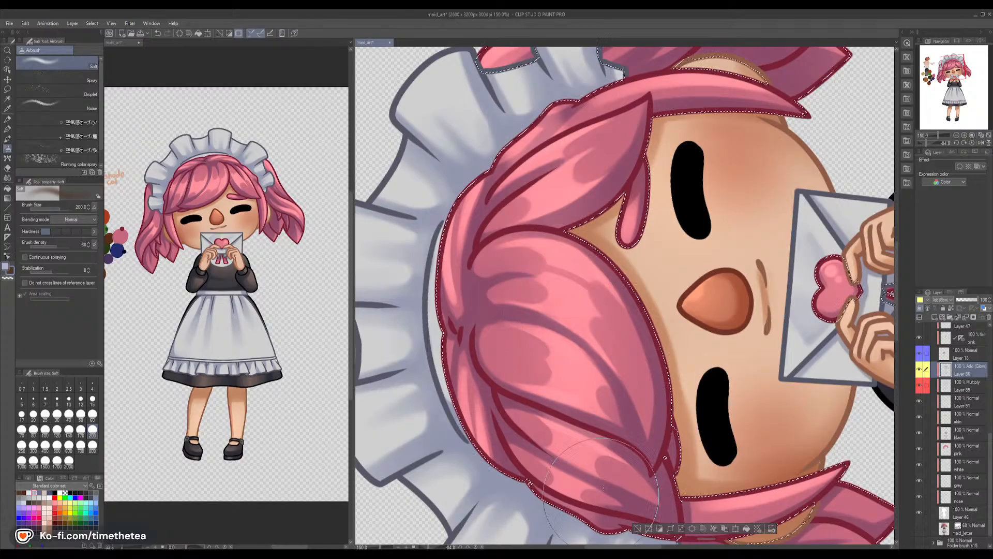
left_click_drag(679, 387, 557, 180)
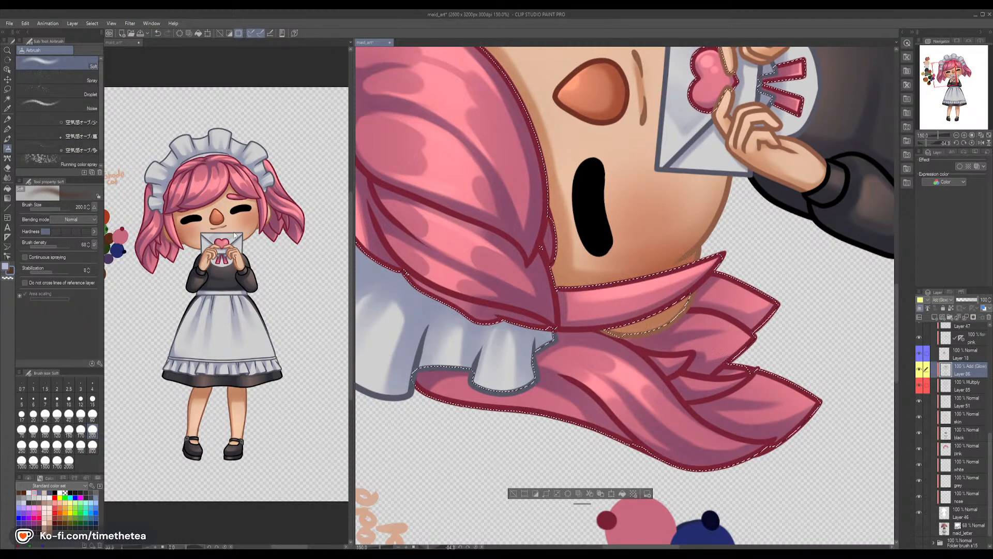
Reset the canvas rotation and refine the fringe's highlight strands with the watercolor brush at size 10
left_click(6, 139)
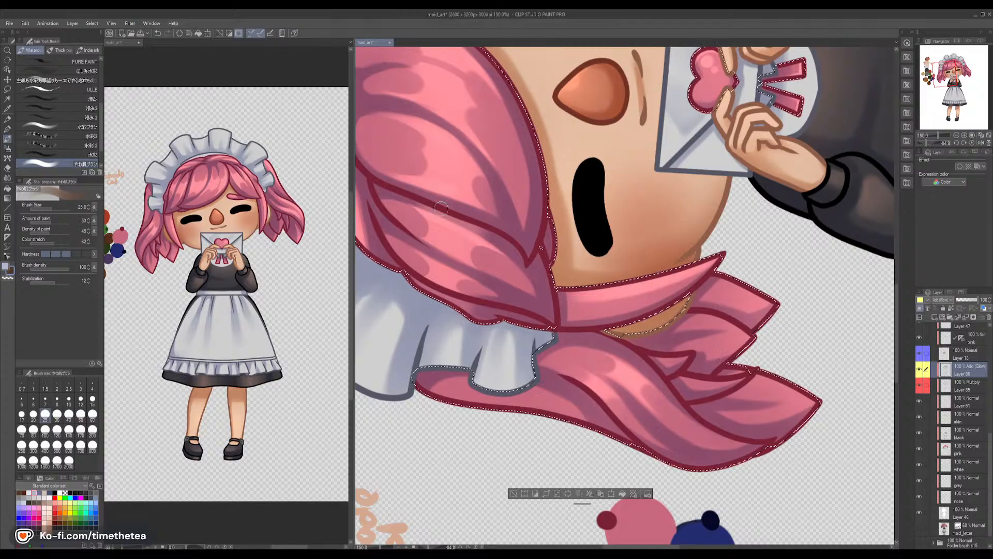
key("r")
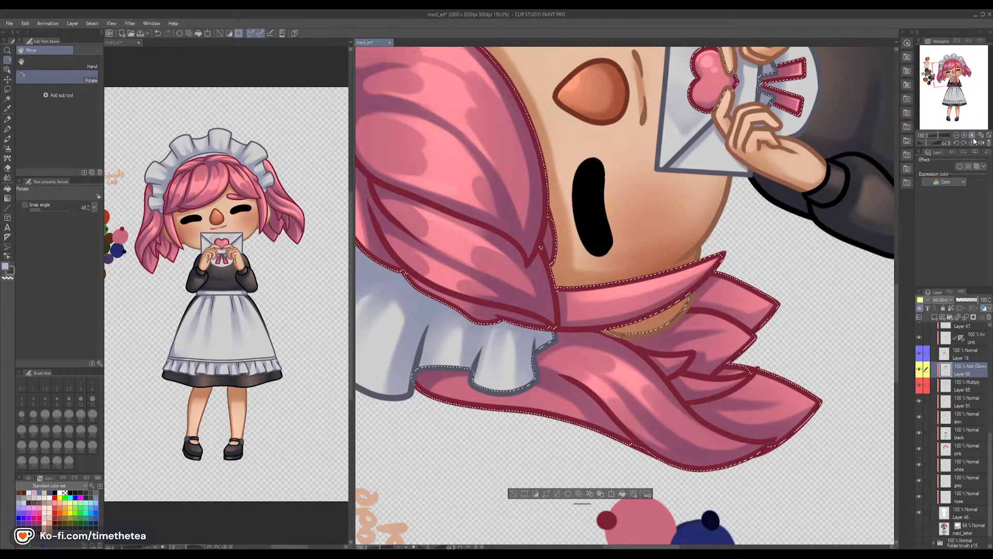
left_click(972, 143)
left_click_drag(468, 157, 514, 223)
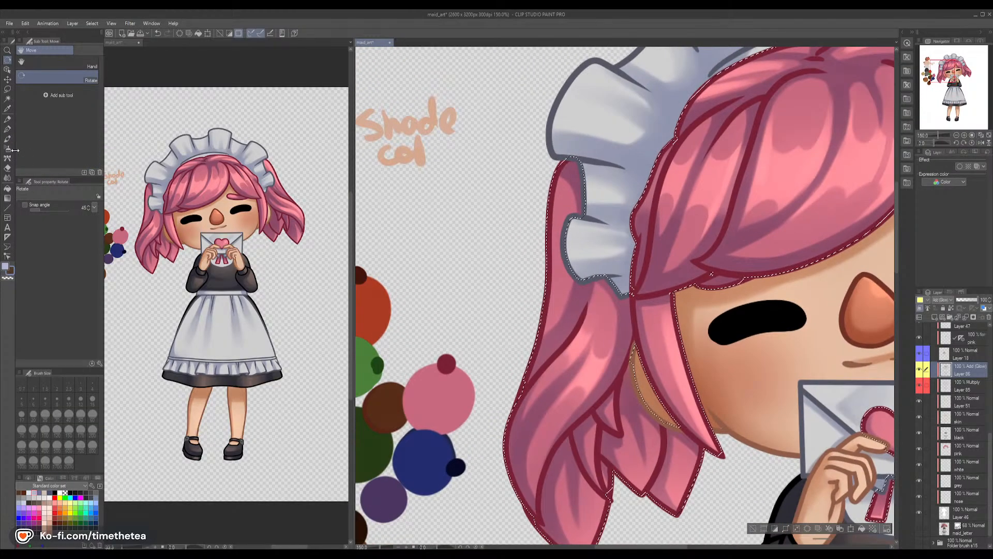
left_click(7, 140)
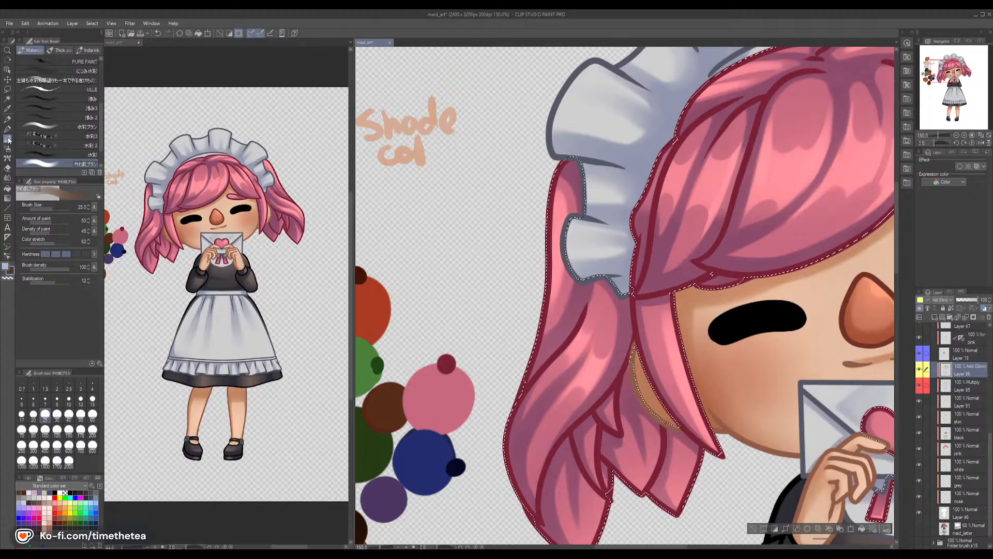
left_click(69, 400)
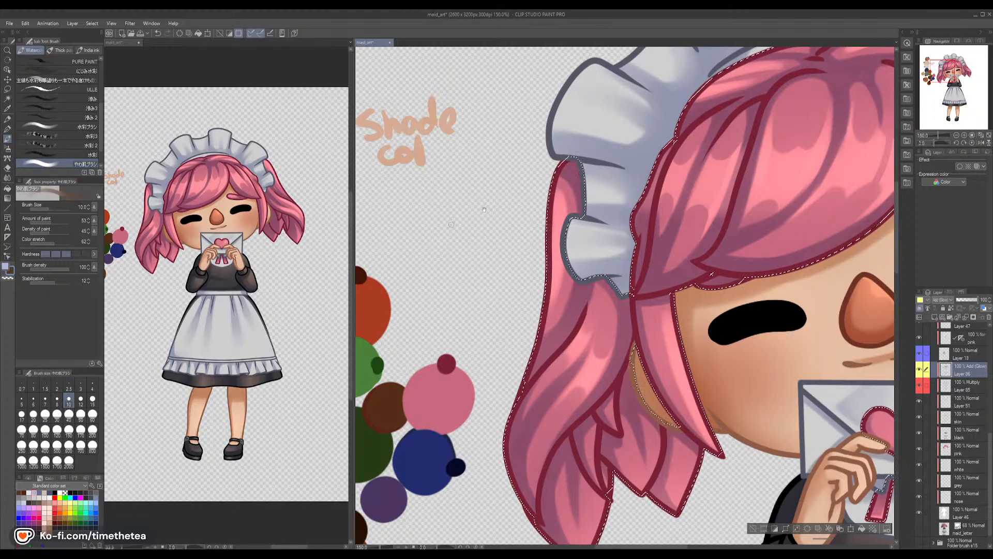
left_click_drag(727, 200, 623, 288)
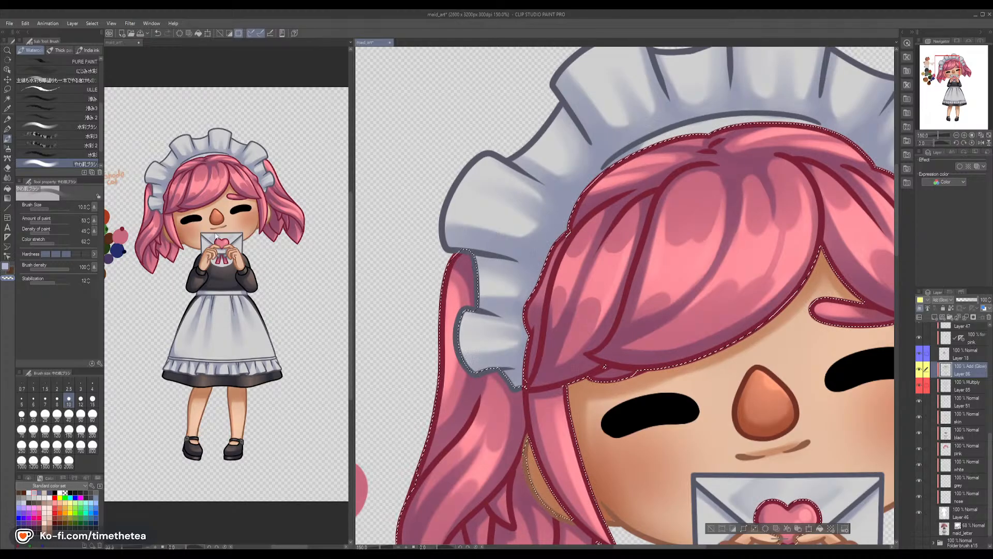
Soften the fringe highlights with the Blend tool at size 20, and smooth the broader hair areas at size 120
left_click(7, 177)
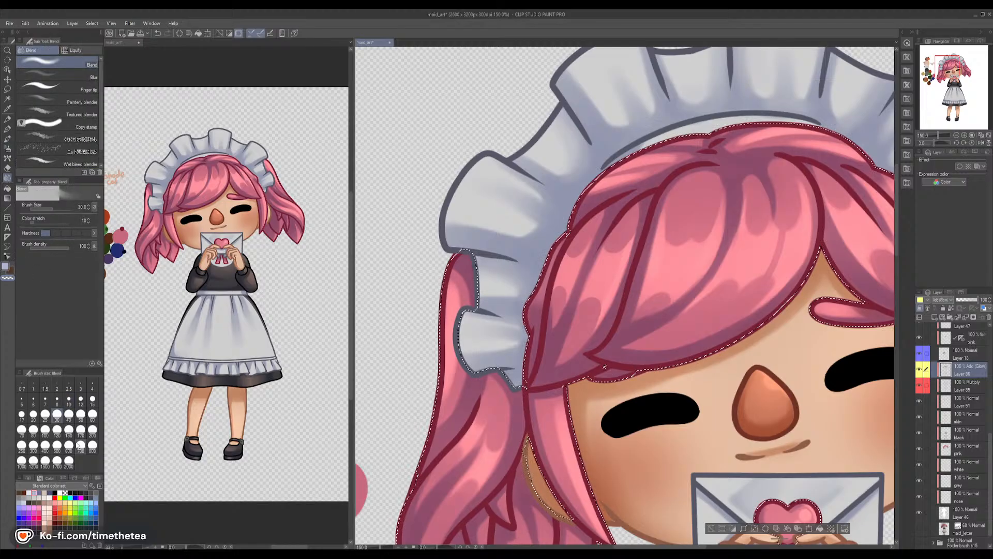
left_click(34, 419)
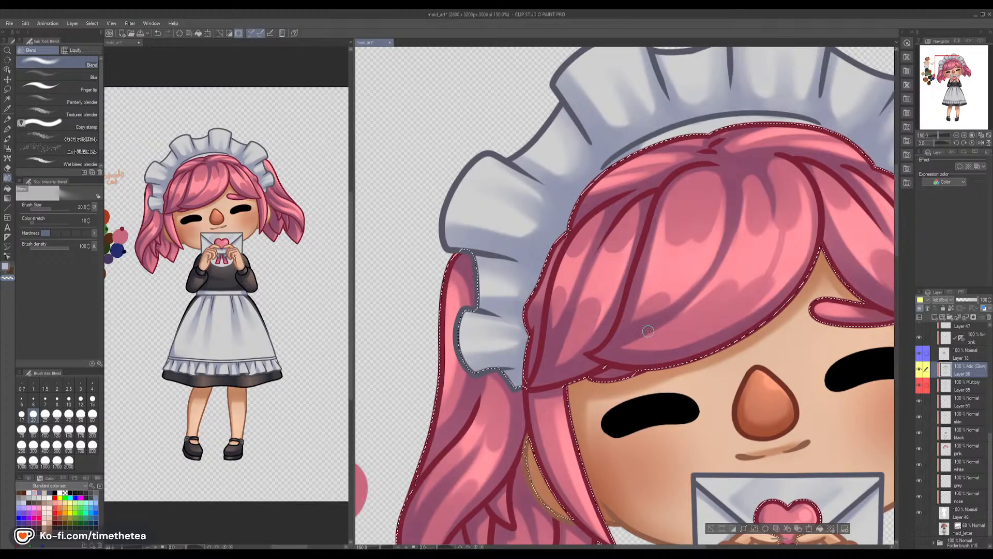
left_click(956, 136)
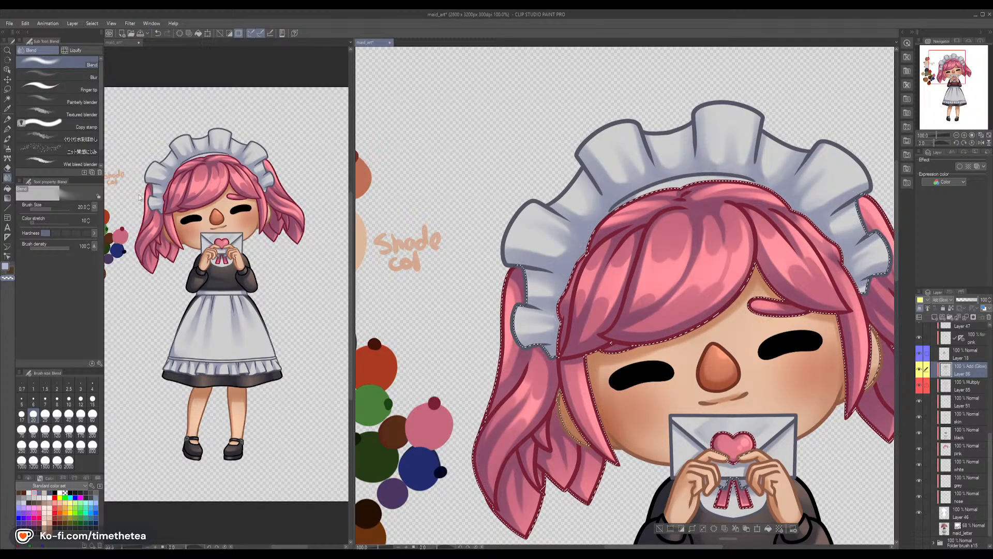
left_click(57, 430)
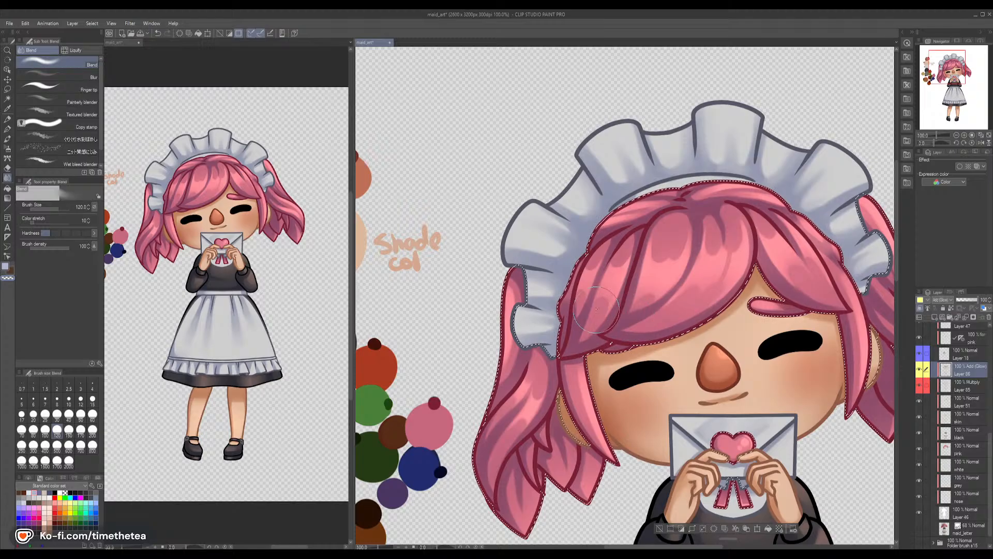
left_click_drag(720, 312, 597, 212)
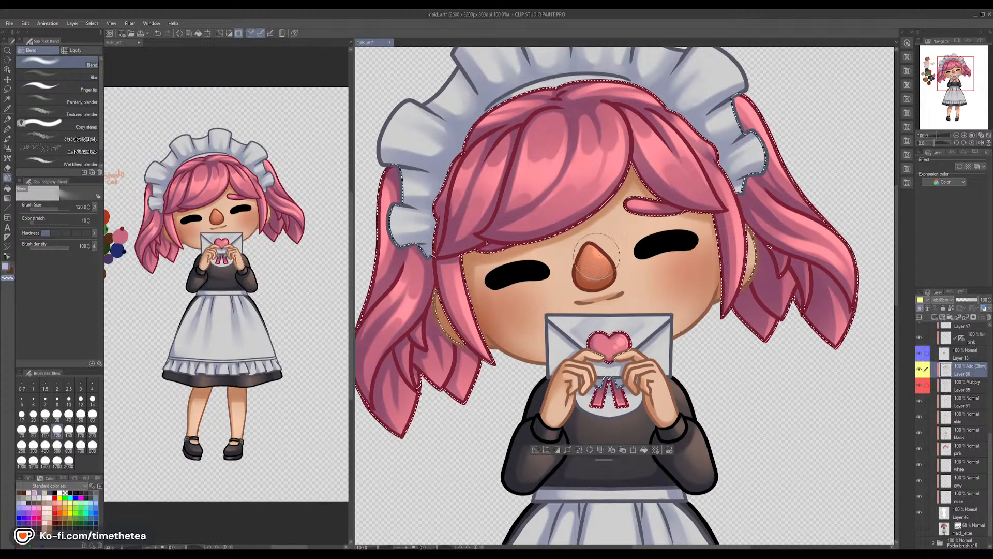
With the white clothing areas selected, highlight the headband ruffle right of centre with the watercolor brush at size 60
left_click_drag(627, 278, 633, 303)
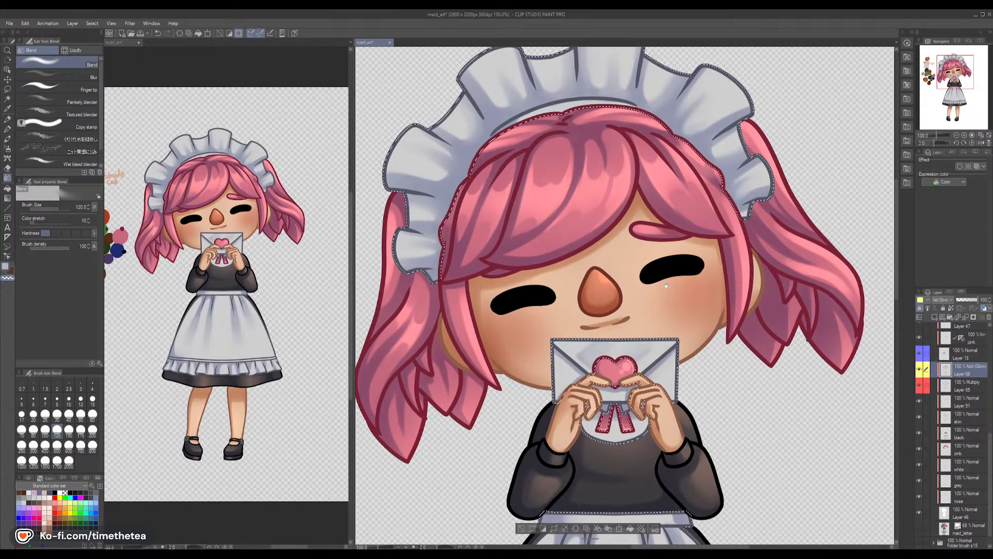
left_click_drag(665, 280, 676, 363)
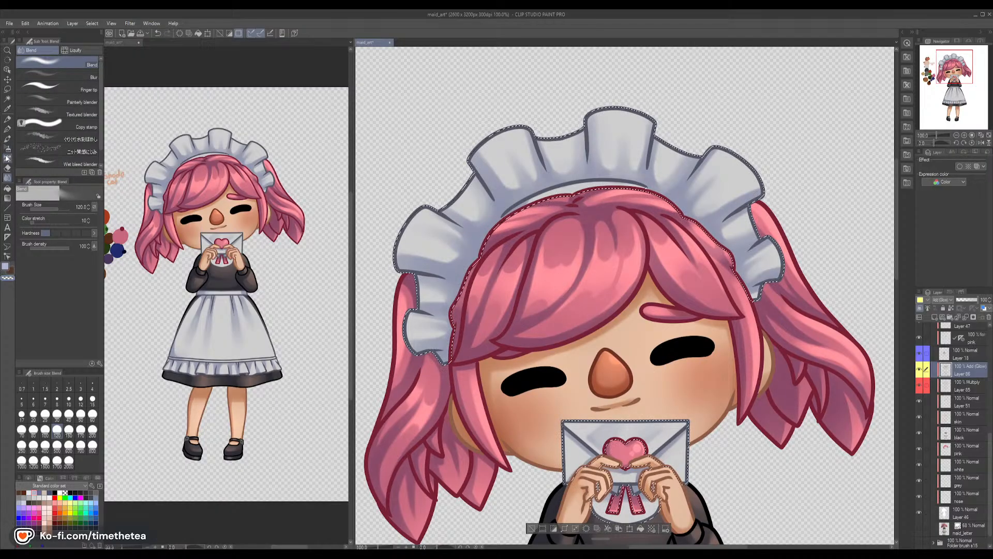
left_click(7, 139)
left_click(34, 429)
left_click(81, 429)
left_click(92, 414)
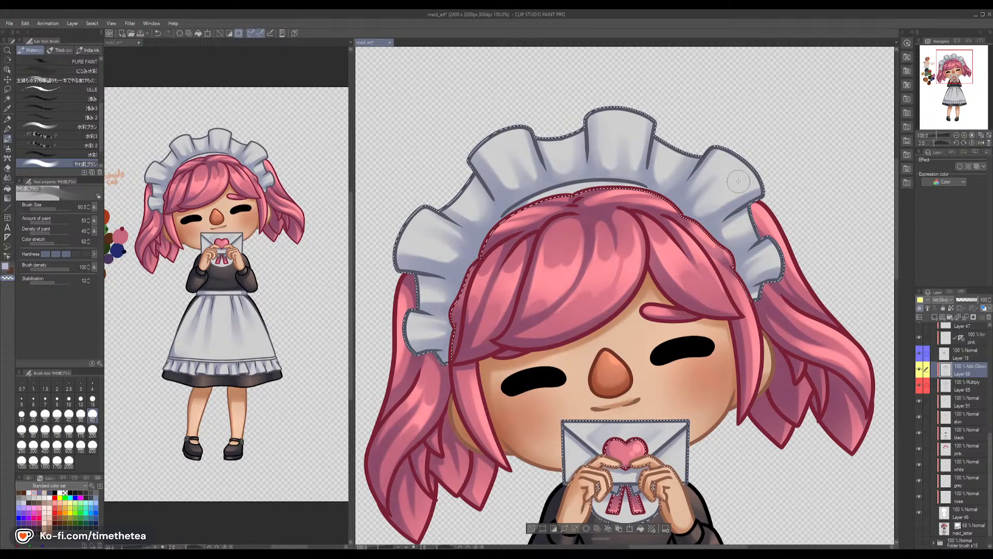
key("x")
mouse_move(743, 175)
left_mouse_down()
mouse_move(769, 167)
mouse_move(717, 192)
mouse_move(749, 175)
mouse_move(731, 182)
mouse_move(749, 166)
mouse_move(719, 192)
mouse_move(712, 166)
mouse_move(734, 143)
mouse_move(691, 191)
mouse_move(737, 152)
mouse_move(696, 174)
mouse_move(749, 151)
mouse_move(689, 189)
mouse_move(729, 156)
mouse_move(678, 139)
mouse_move(667, 161)
mouse_move(677, 131)
mouse_move(654, 194)
left_mouse_up()
Paint vertical highlights on the headband's central ruffle and the ruffles just left of it at brush size 60
left_click_drag(632, 109, 627, 163)
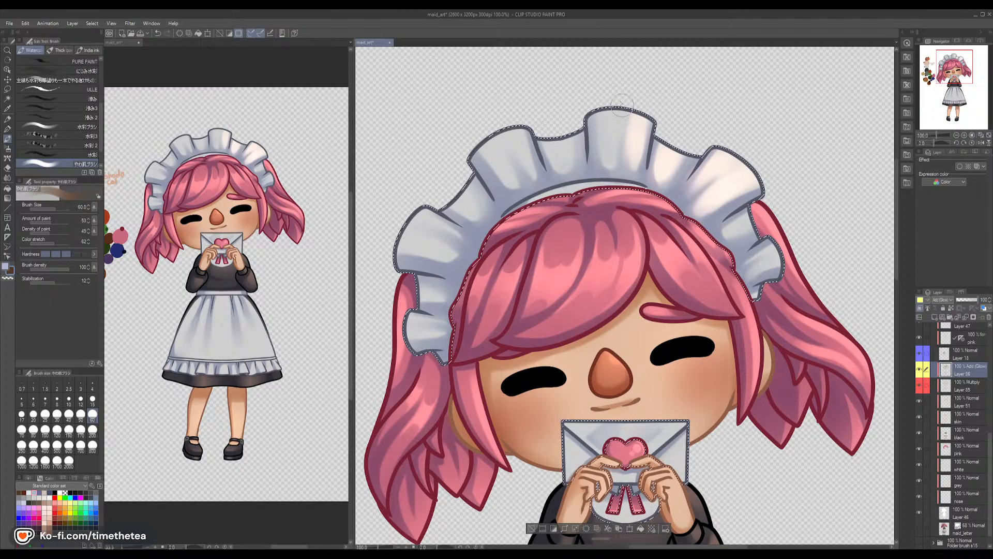
left_click_drag(604, 108, 601, 165)
left_click_drag(627, 110, 632, 170)
mouse_move(548, 125)
left_mouse_down()
mouse_move(552, 176)
mouse_move(564, 179)
left_mouse_up()
left_click_drag(502, 132, 510, 191)
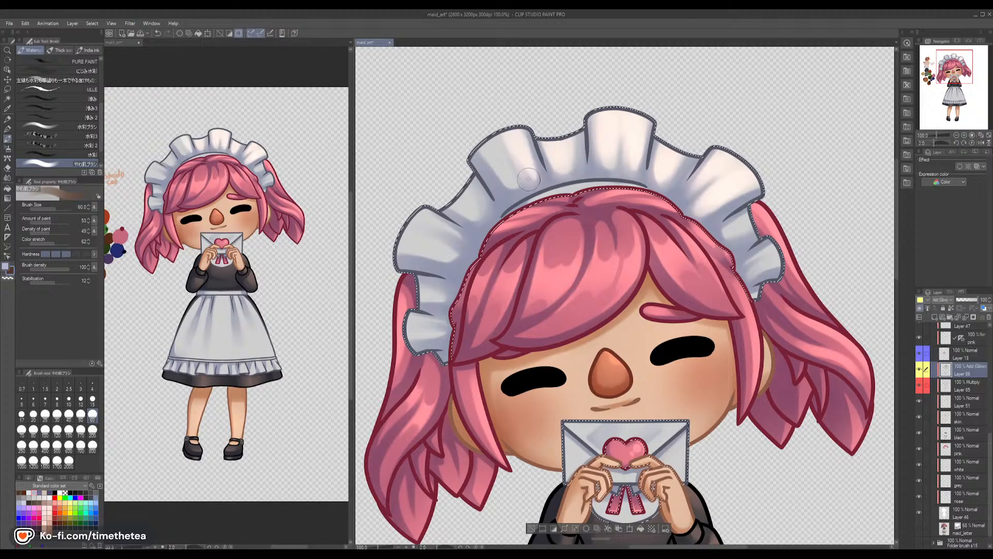
left_click_drag(520, 130, 523, 198)
left_click_drag(497, 147, 500, 188)
left_click_drag(484, 152, 489, 189)
Highlight the headband's lowest right ruffle and the remaining ruffles down its left side
mouse_move(740, 224)
left_mouse_down()
mouse_move(718, 245)
mouse_move(758, 269)
left_mouse_up()
left_click_drag(766, 235, 745, 271)
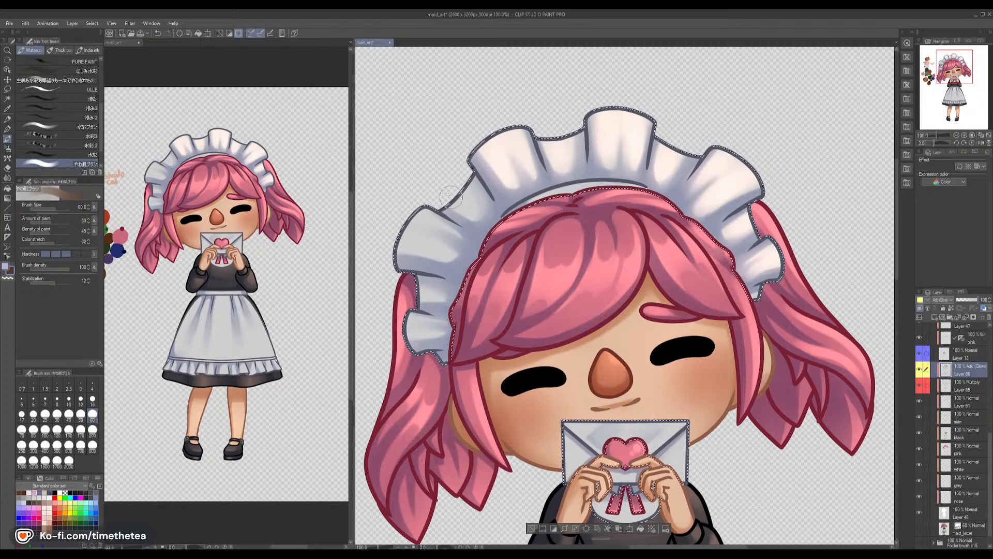
mouse_move(438, 176)
left_mouse_down()
mouse_move(411, 231)
mouse_move(401, 217)
mouse_move(460, 236)
left_mouse_up()
mouse_move(388, 224)
left_mouse_down()
mouse_move(425, 235)
mouse_move(395, 221)
mouse_move(417, 226)
mouse_move(403, 211)
mouse_move(422, 217)
mouse_move(400, 240)
mouse_move(381, 238)
mouse_move(491, 281)
left_mouse_up()
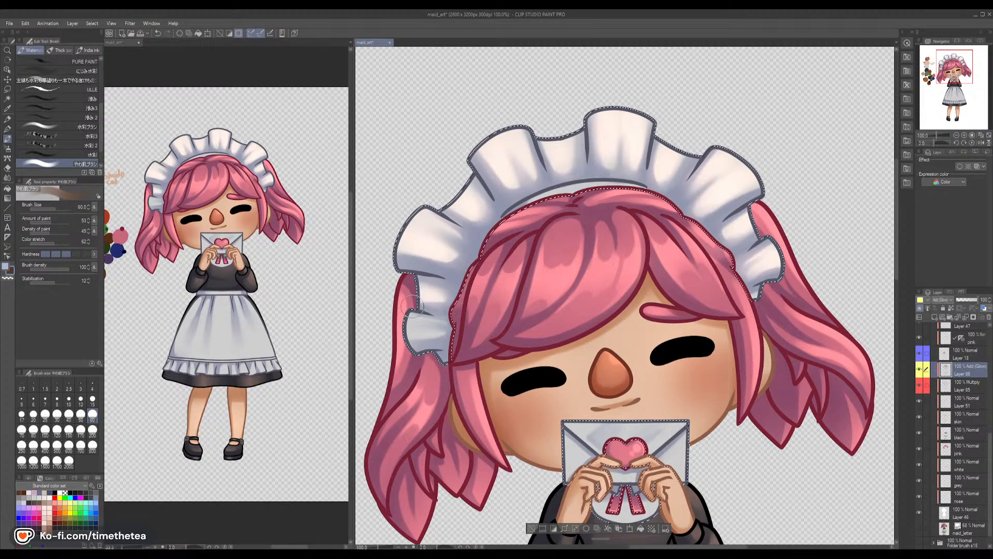
left_click_drag(442, 324, 399, 328)
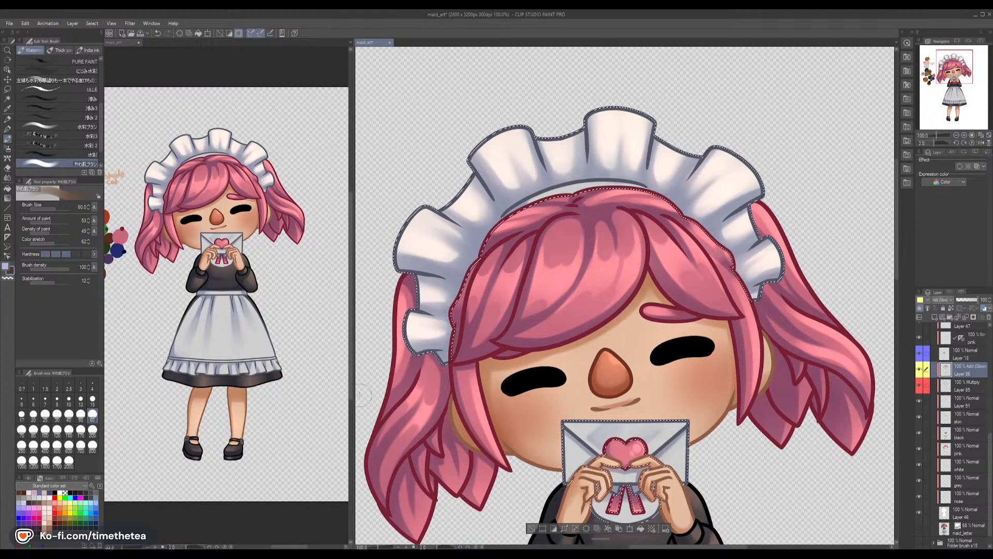
Highlight the apron's waistband and the folds of its hem frill with the watercolor brush at size 60
scroll(643, 388, "down", 8)
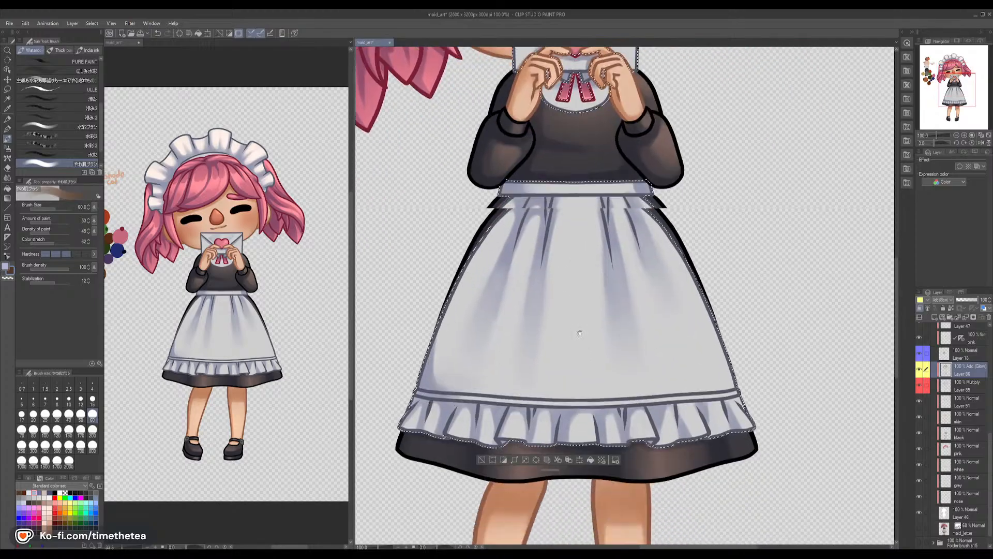
left_click_drag(562, 190, 613, 190)
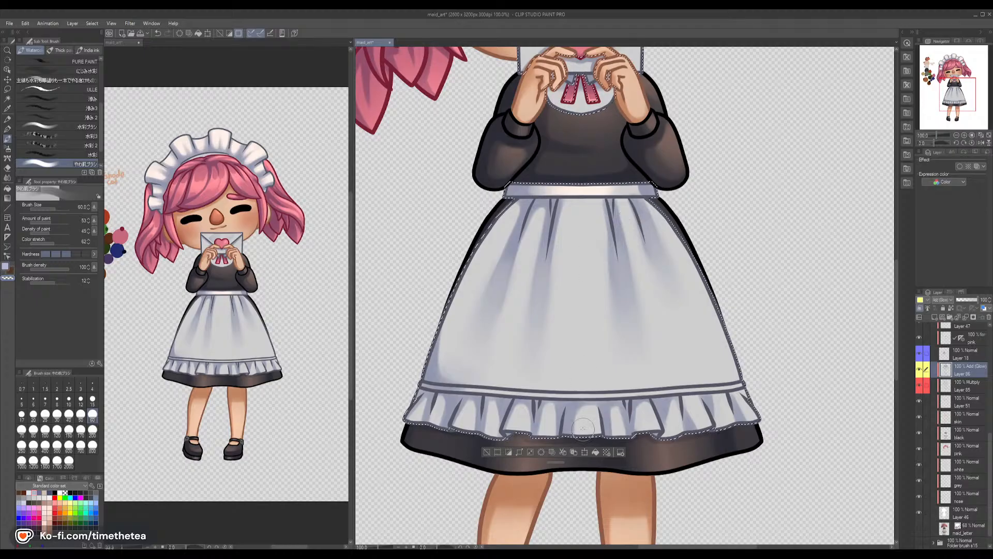
key("c")
mouse_move(432, 408)
left_mouse_down()
mouse_move(436, 433)
mouse_move(444, 401)
mouse_move(439, 427)
mouse_move(389, 439)
mouse_move(420, 392)
mouse_move(434, 428)
mouse_move(456, 381)
mouse_move(459, 429)
mouse_move(472, 402)
mouse_move(492, 436)
mouse_move(527, 401)
mouse_move(516, 432)
mouse_move(523, 406)
mouse_move(542, 425)
left_mouse_up()
mouse_move(588, 401)
left_mouse_down()
mouse_move(588, 435)
mouse_move(589, 402)
mouse_move(616, 415)
mouse_move(624, 438)
mouse_move(614, 441)
mouse_move(636, 407)
mouse_move(651, 442)
mouse_move(646, 392)
left_mouse_up()
mouse_move(674, 441)
left_mouse_down()
mouse_move(671, 396)
mouse_move(692, 396)
left_mouse_up()
left_click_drag(724, 429, 723, 394)
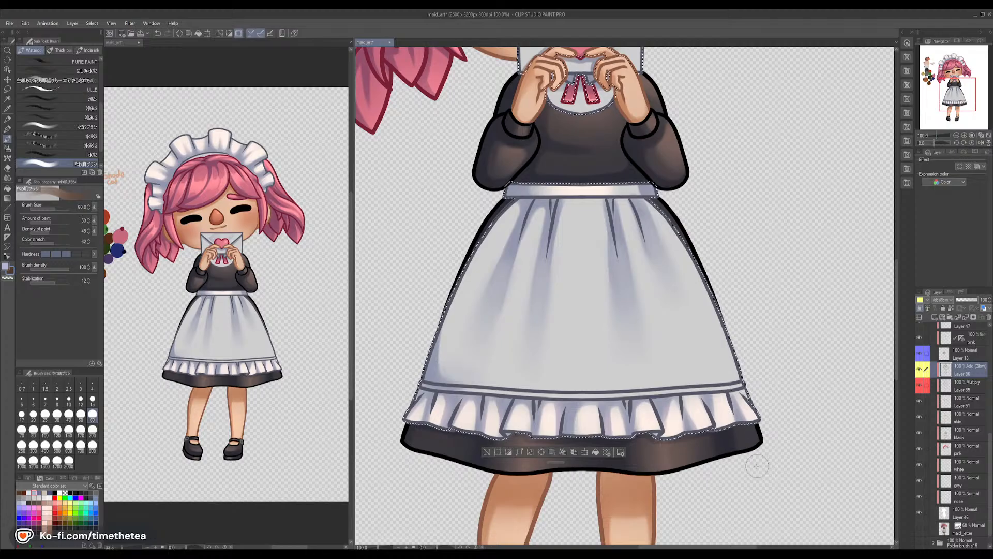
Highlight the left side of the apron's skirt with the watercolor brush at size 80
left_click(33, 430)
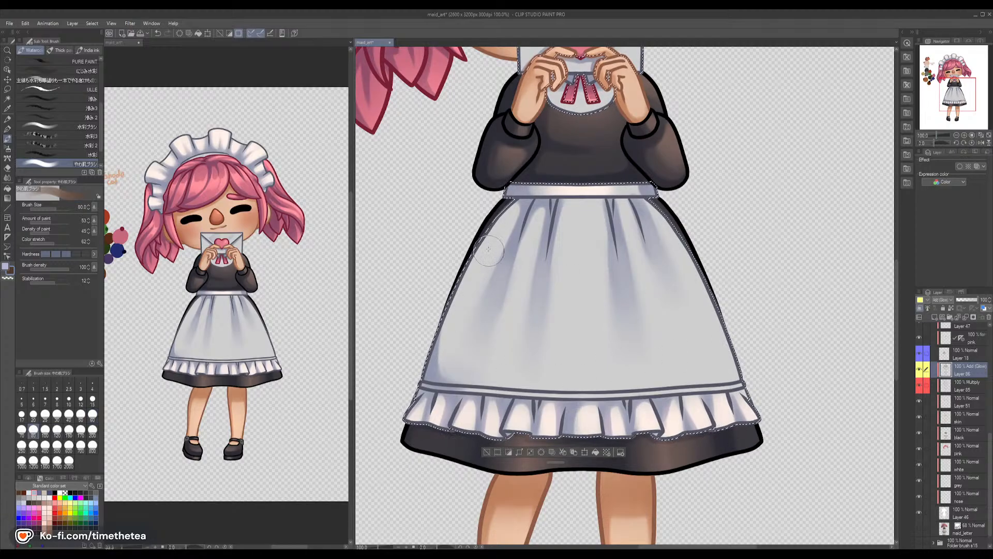
key("ctrl+z")
left_click_drag(447, 376, 476, 271)
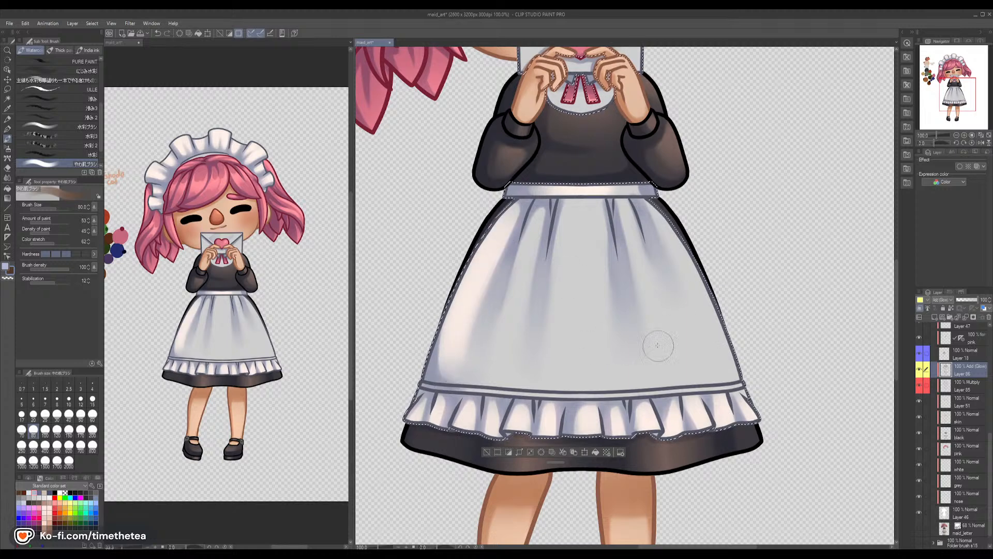
left_click_drag(636, 238, 673, 382)
key("ctrl+z")
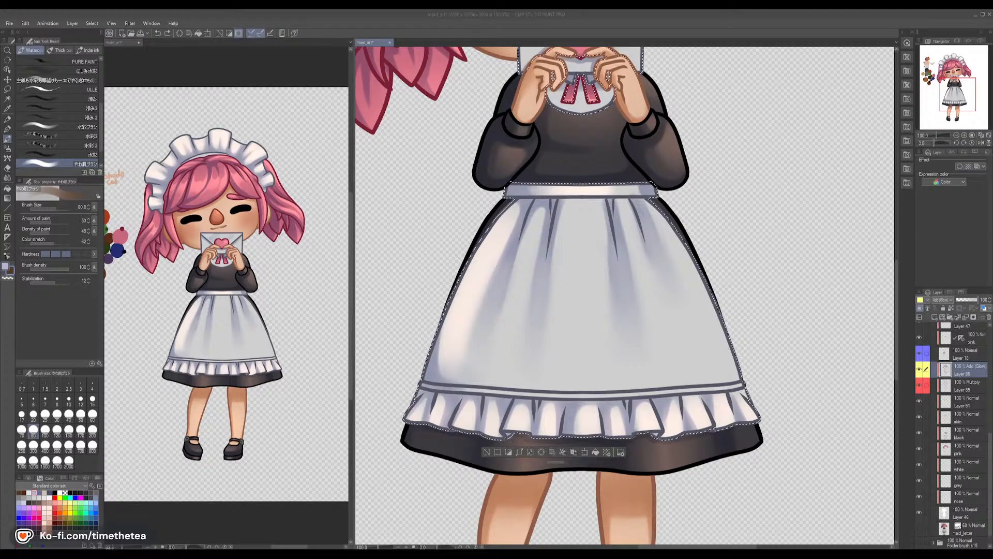
Highlight the apron's right edge and the neighbouring fold with the watercolor brush at size 100
left_click_drag(960, 92, 955, 92)
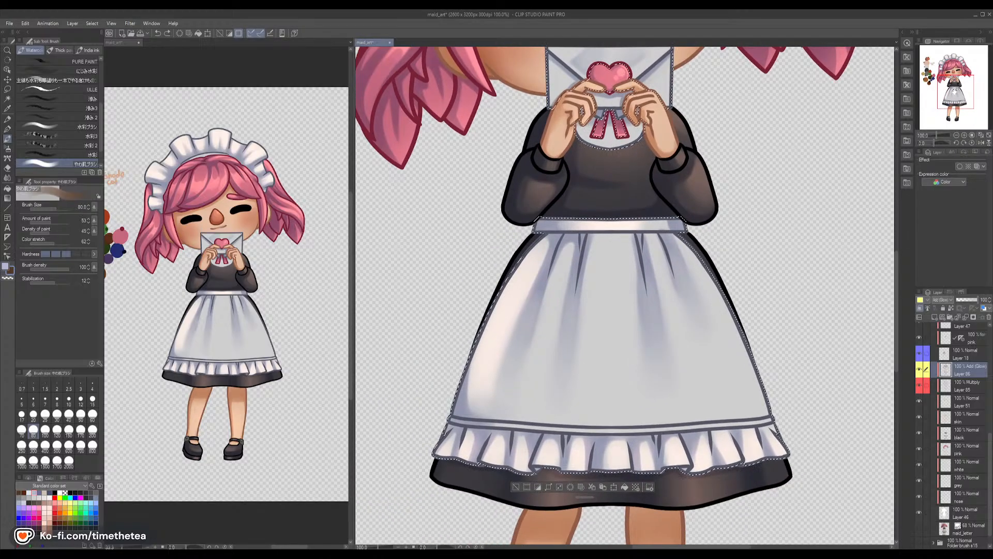
left_click_drag(723, 380, 730, 351)
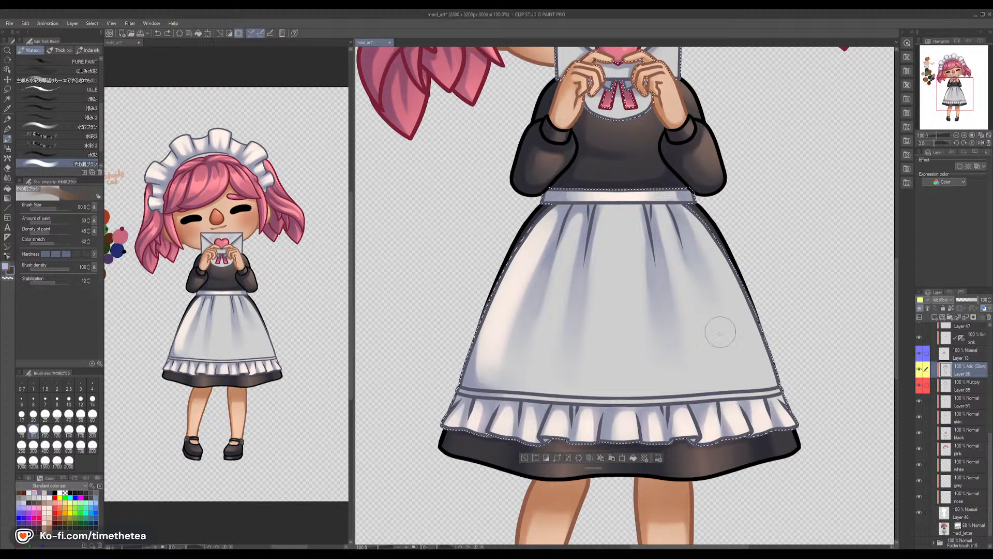
left_click(48, 434)
left_click_drag(708, 228, 759, 373)
key("ctrl+z")
left_click_drag(710, 231, 759, 371)
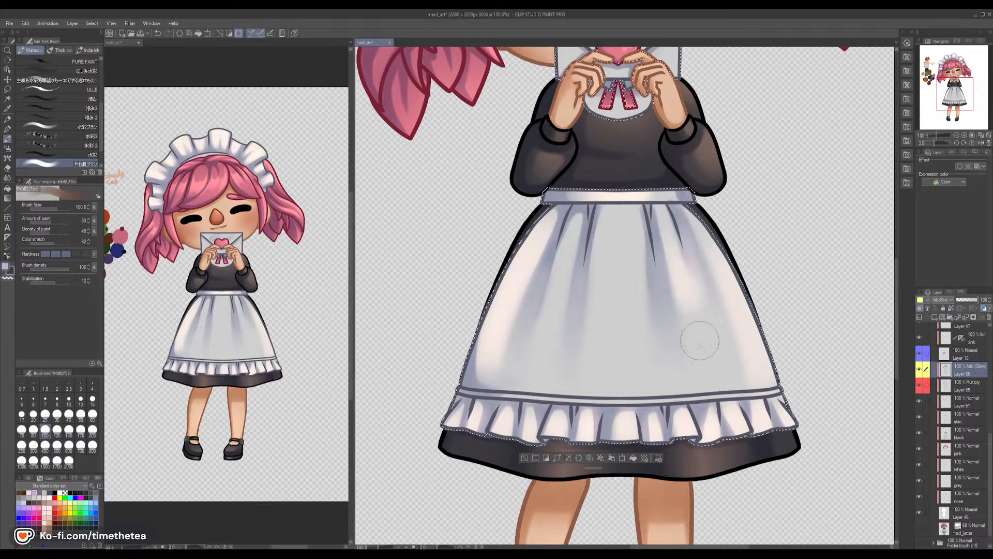
left_click_drag(681, 257, 696, 372)
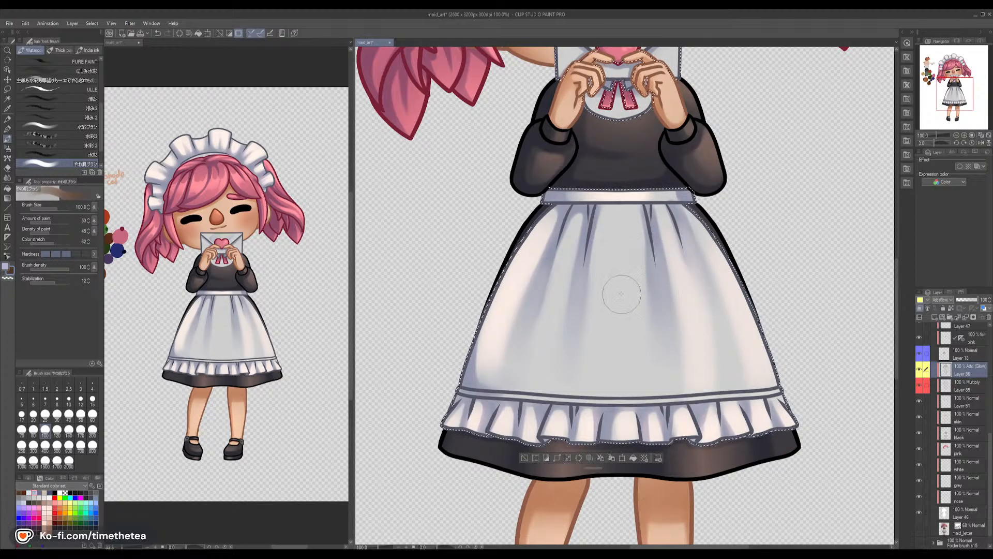
key("ctrl+z")
left_click_drag(675, 252, 702, 378)
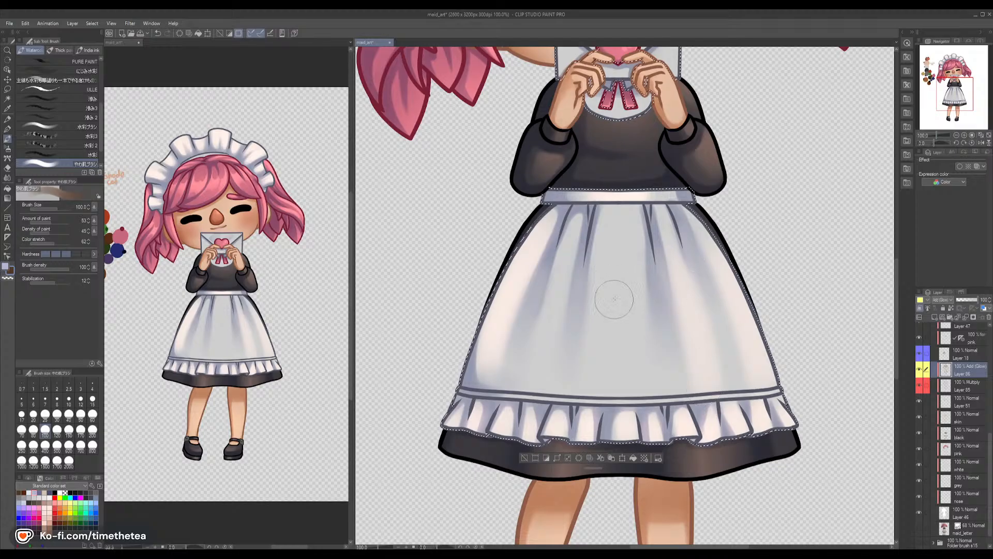
Paint long vertical highlights down the apron's centre and along the fold left of it at brush size 100
left_click_drag(641, 355, 641, 366)
key("ctrl+z")
left_click_drag(627, 233, 630, 377)
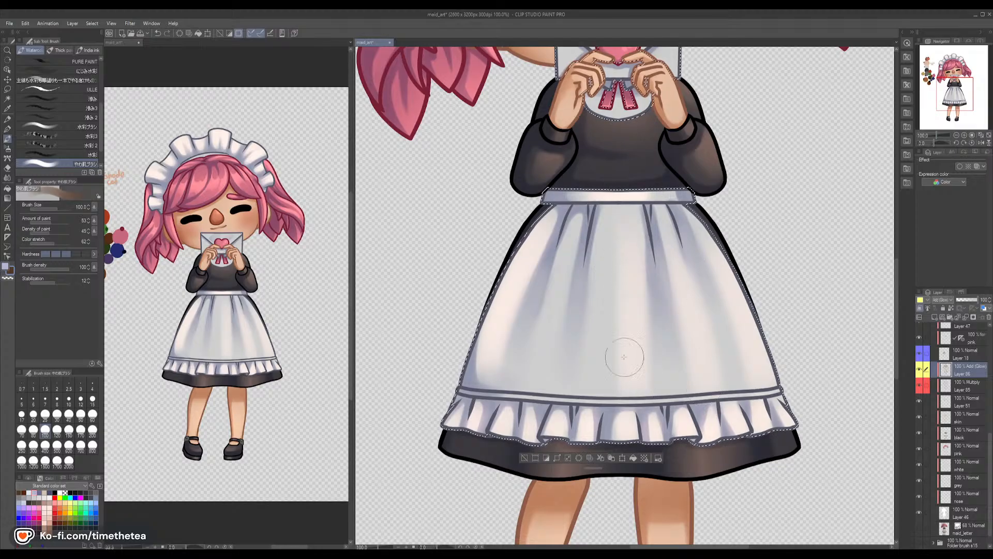
left_click_drag(605, 252, 599, 372)
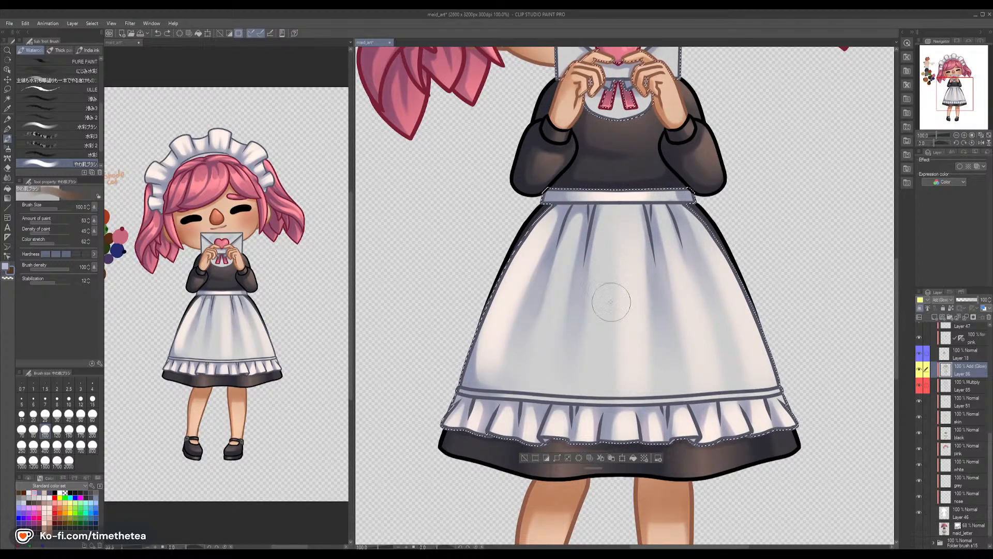
left_click_drag(610, 321, 606, 379)
mouse_move(570, 261)
left_mouse_down()
mouse_move(547, 386)
mouse_move(539, 381)
left_mouse_up()
key("ctrl+z")
left_click_drag(576, 251, 566, 396)
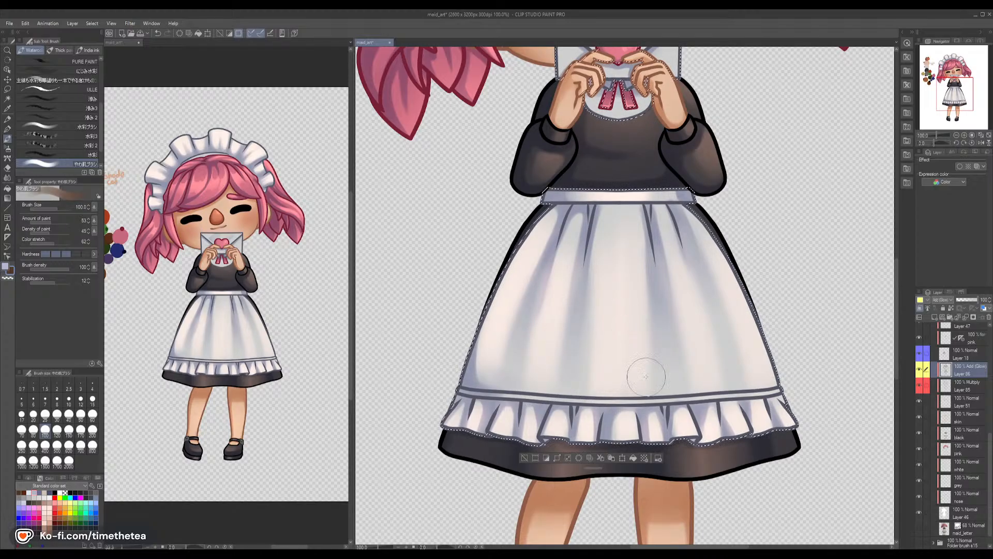
Strengthen the highlight right of the apron's centre and soften the left edge highlight with Blend at size 120
left_click_drag(640, 287, 649, 398)
key("ctrl+z")
left_click_drag(641, 279, 645, 395)
left_click(8, 179)
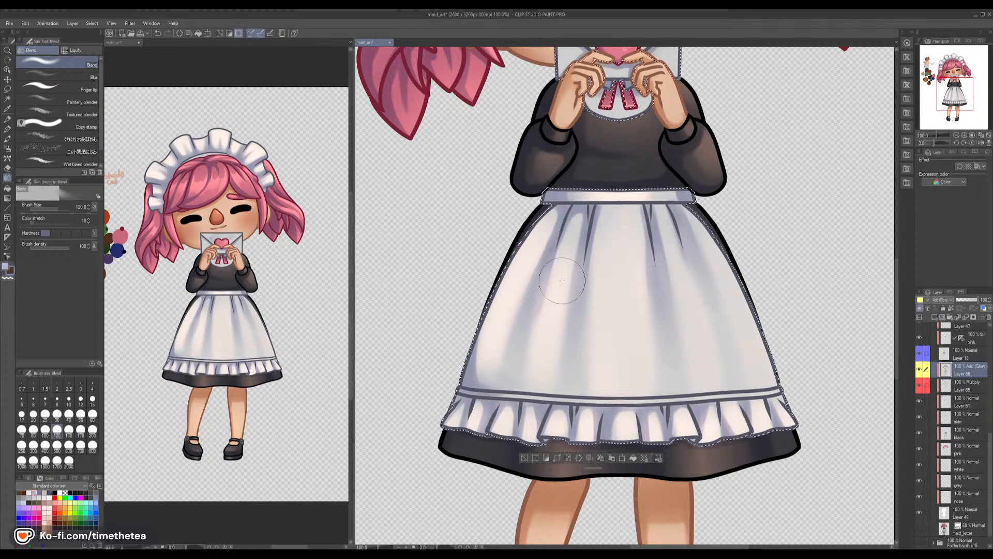
left_click_drag(501, 301, 493, 328)
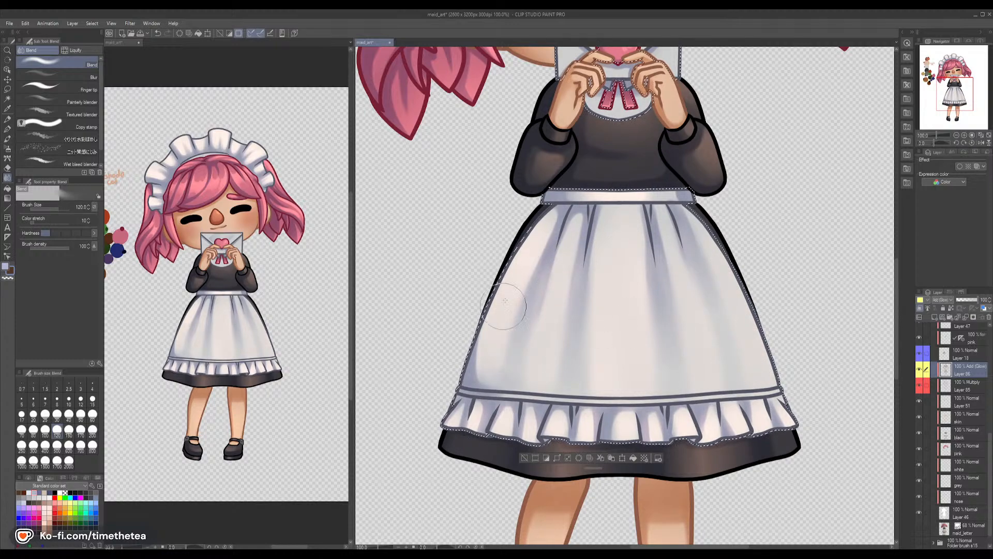
Brighten the apron's upper centre, right edge and right inner fold with the Soft airbrush at size 200
left_click(7, 148)
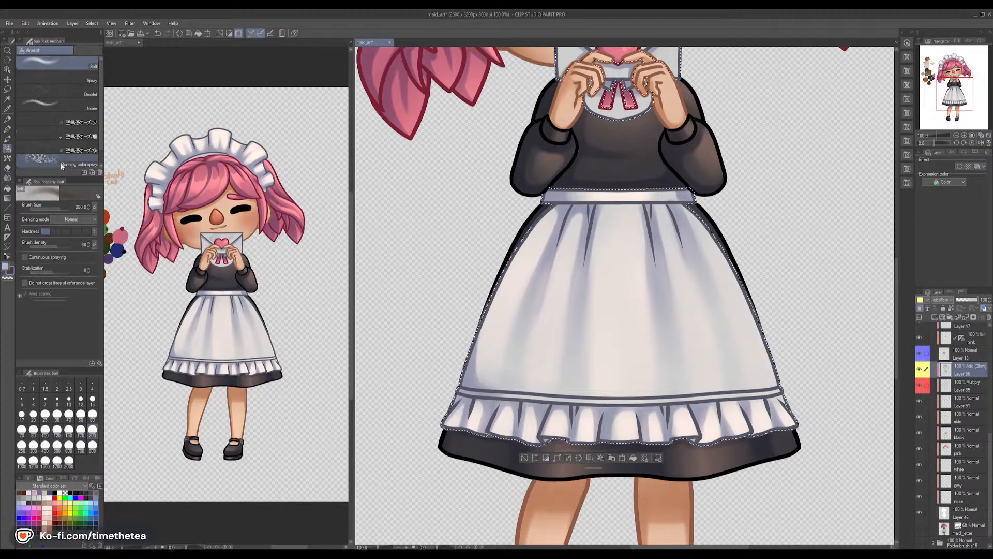
mouse_move(620, 228)
left_mouse_down()
mouse_move(603, 285)
mouse_move(626, 311)
left_mouse_up()
left_click_drag(719, 248, 787, 365)
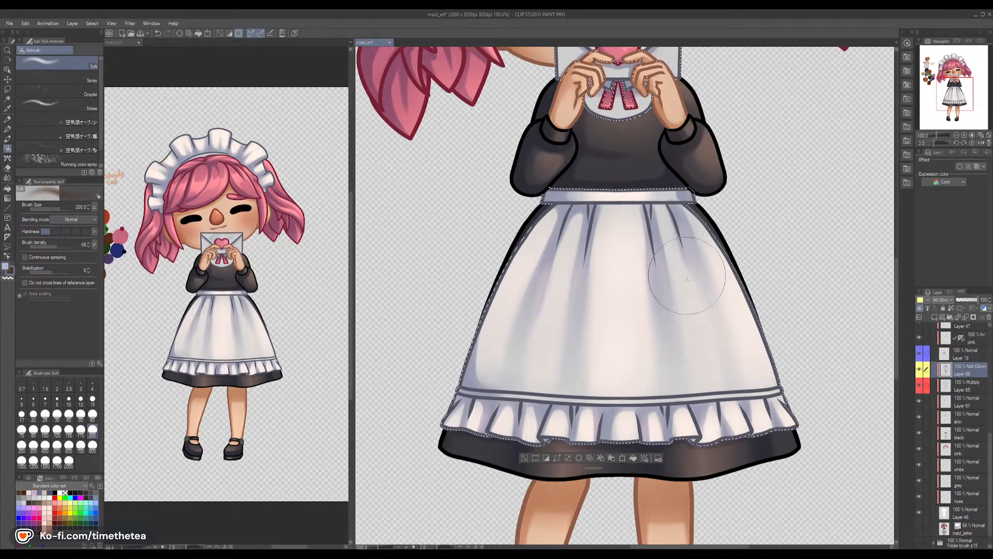
left_click_drag(676, 266, 673, 378)
Brighten the apron's lower left area above the frill with the Soft airbrush at size 200
left_click_drag(534, 376, 540, 305)
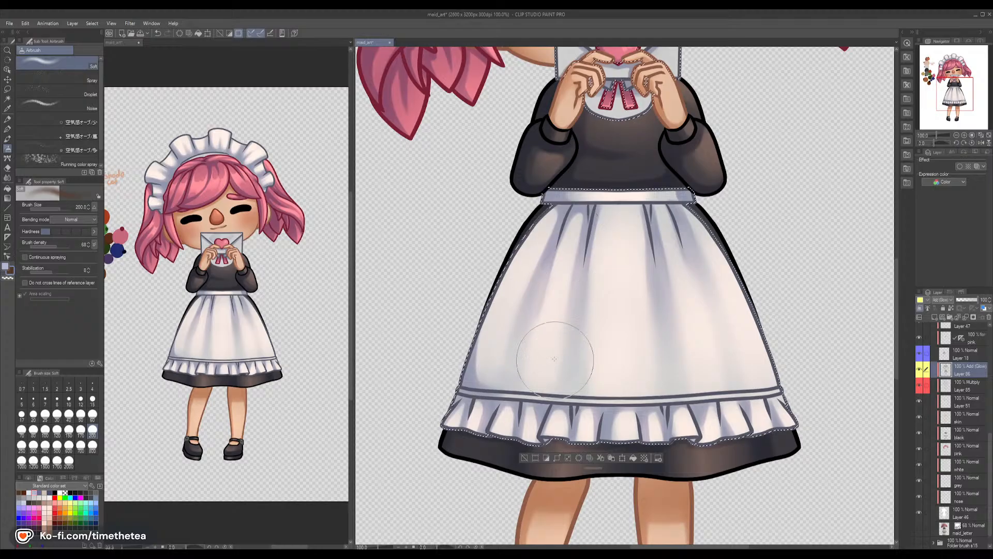
key("ctrl+z")
left_click_drag(523, 370, 610, 380)
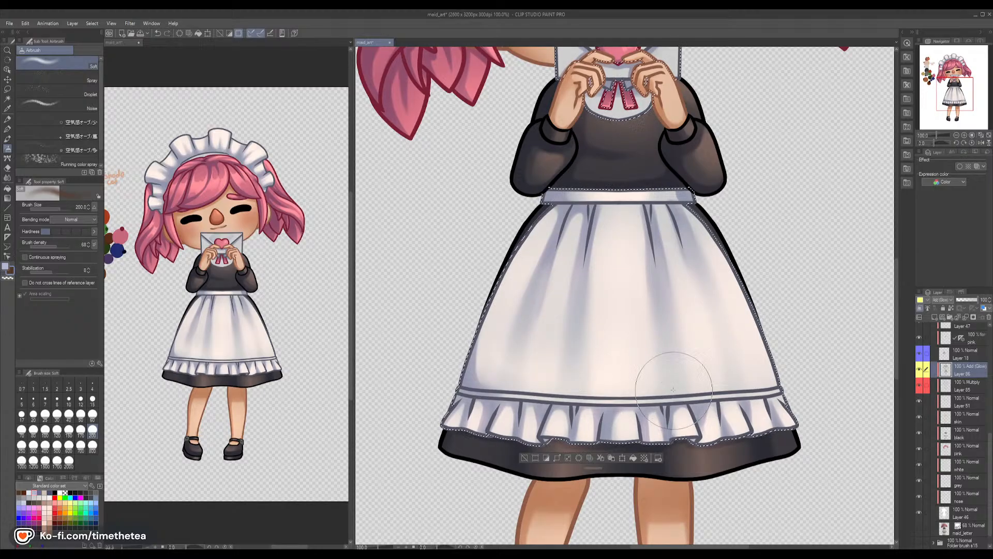
key("ctrl+z")
left_click_drag(525, 368, 528, 396)
key("ctrl+z")
left_click_drag(549, 346, 537, 396)
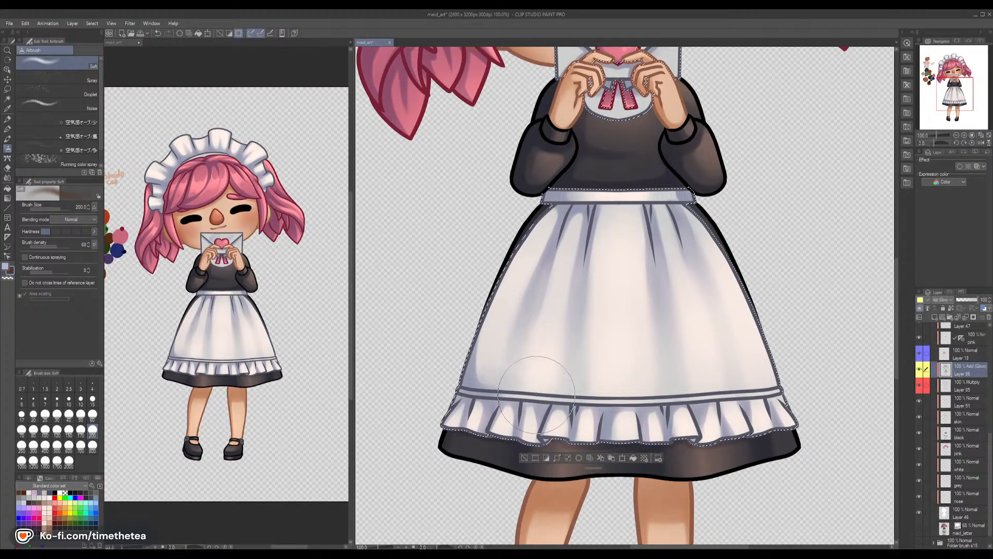
left_click_drag(501, 339, 510, 386)
Airbrush soft glow onto the apron's lower centre, right panel and the area just below the waistband
left_click_drag(634, 365, 654, 386)
left_click_drag(696, 311, 706, 368)
left_click_drag(668, 223, 672, 261)
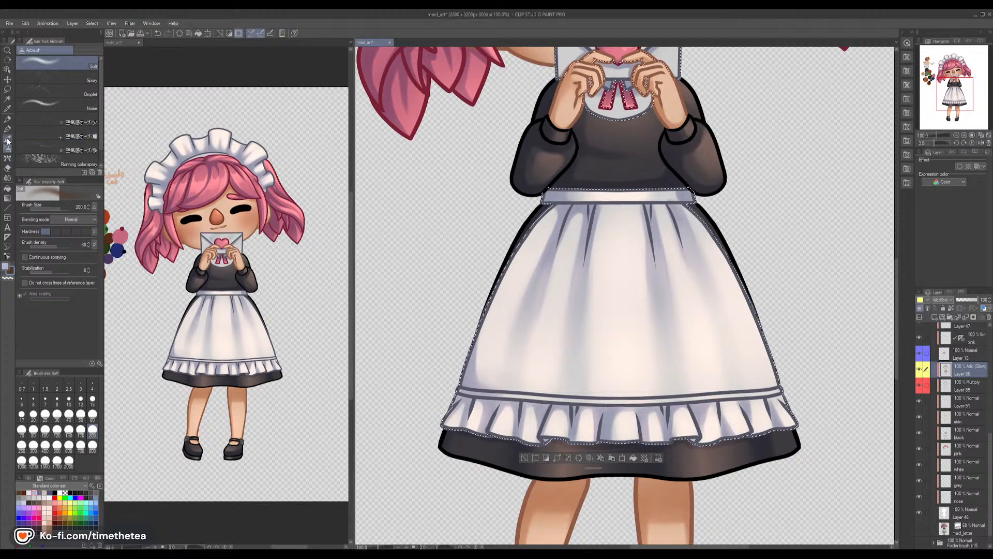
Clear the selection and set up the watercolor brush at size 17 on the Multiply layer
left_click(7, 178)
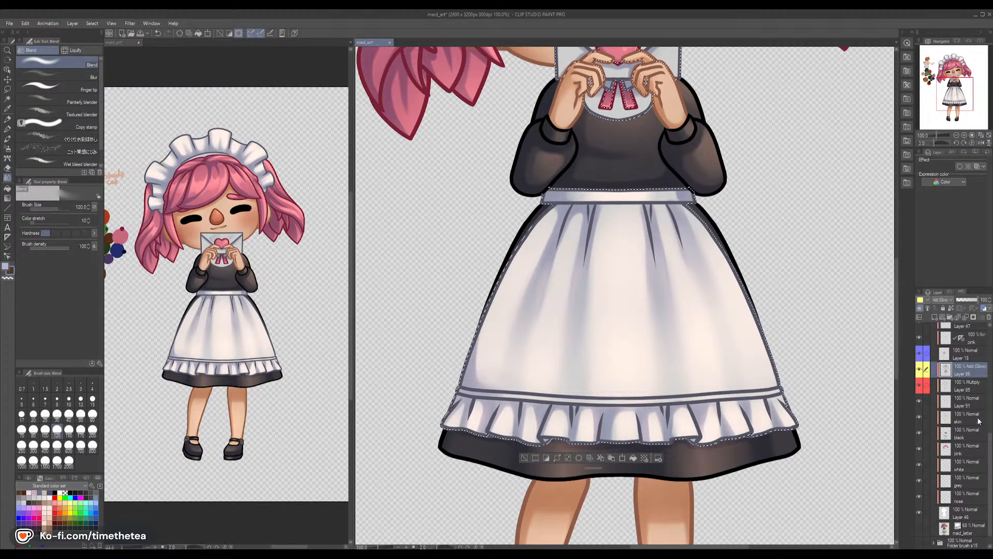
left_click(957, 387)
key("ctrl+d")
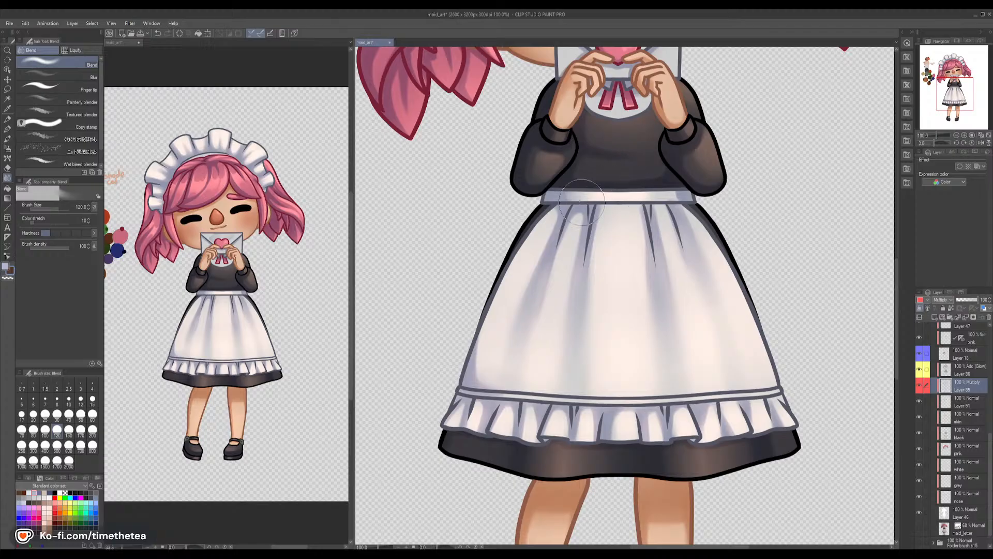
left_click(45, 414)
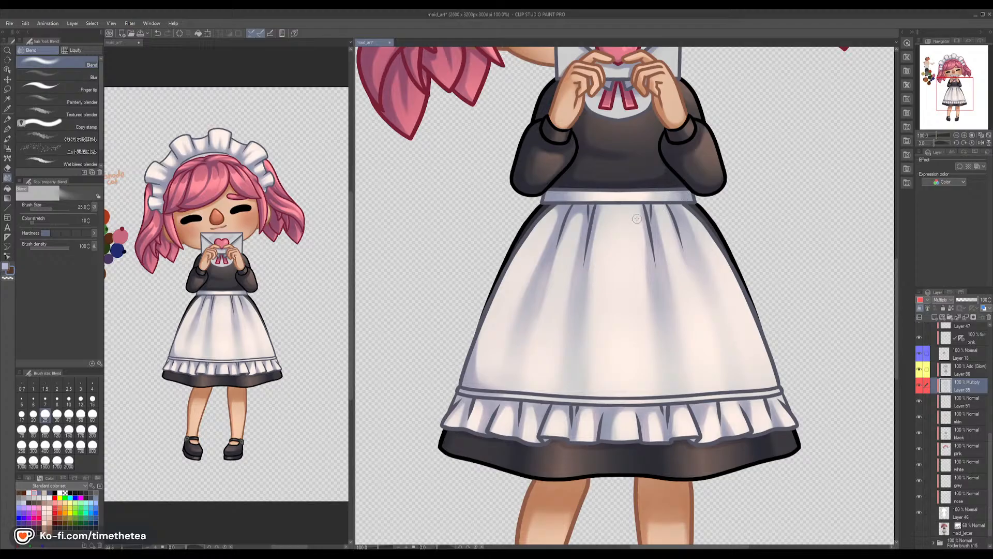
left_click(7, 139)
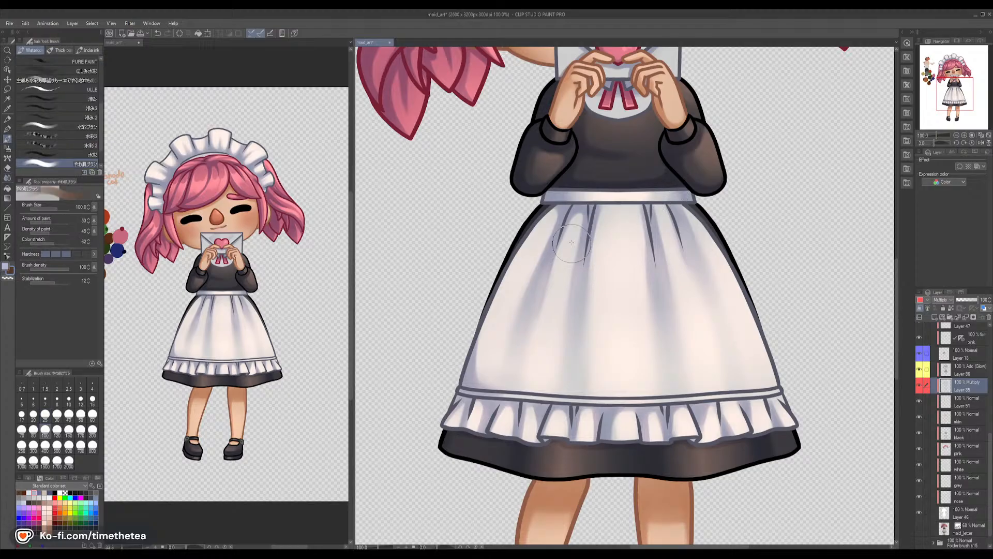
left_click(57, 414)
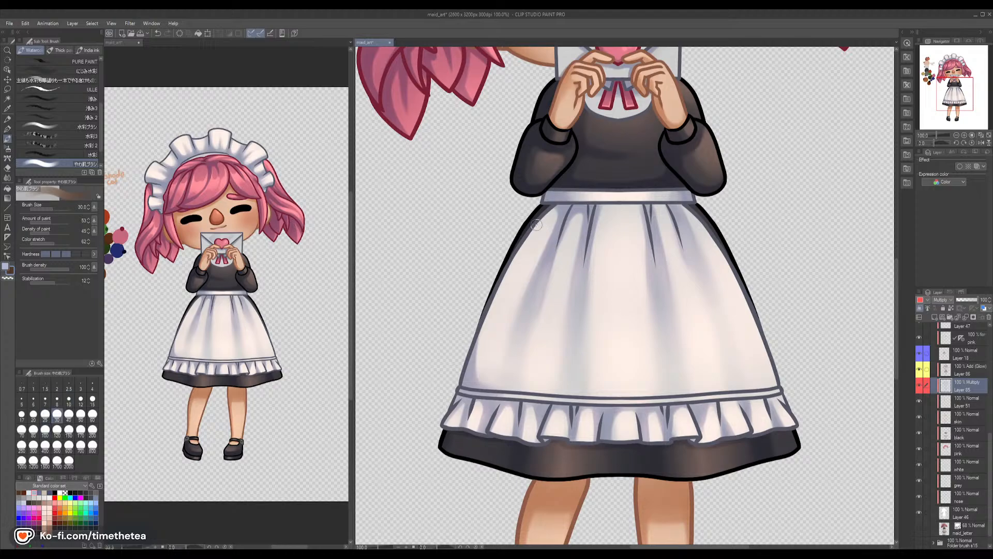
left_click(21, 414)
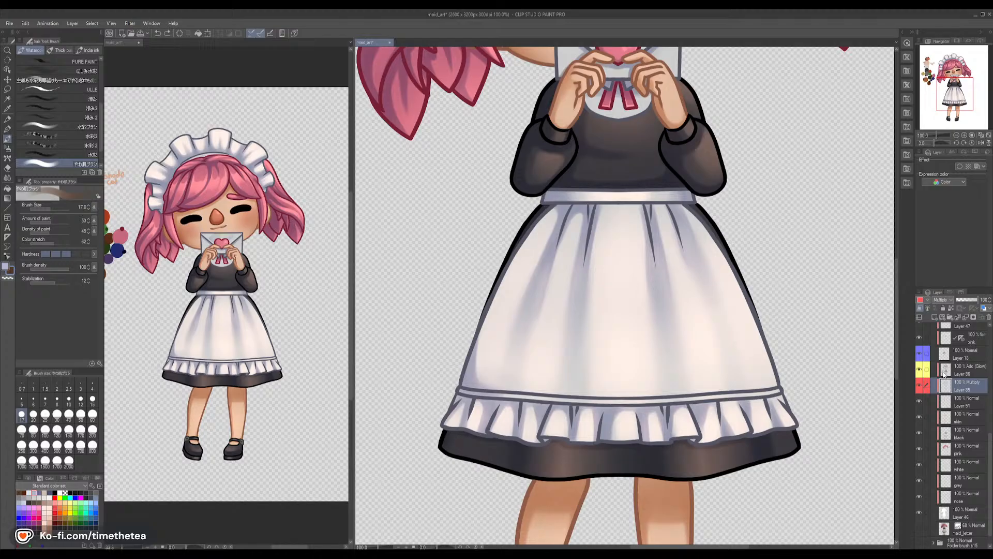
Dab highlights on the right shoe on the Add (Glow) layer with the watercolor brush at size 17
key("c")
scroll(706, 335, "down", 3)
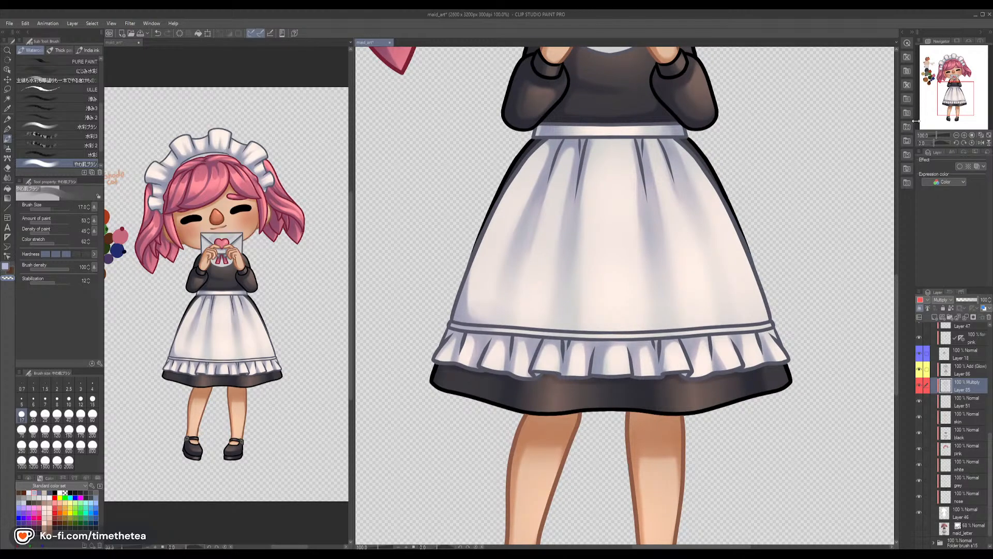
scroll(591, 345, "down", 10)
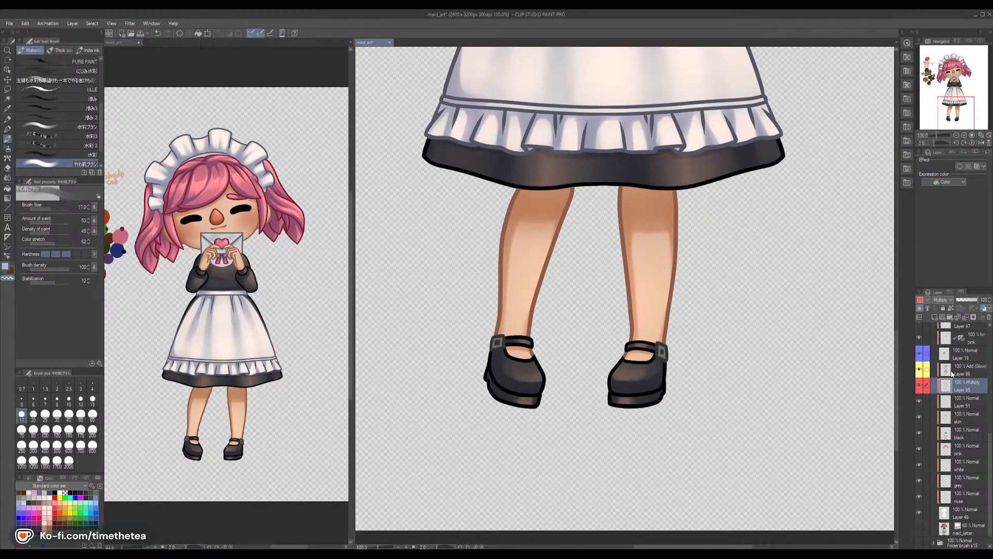
left_click(953, 374)
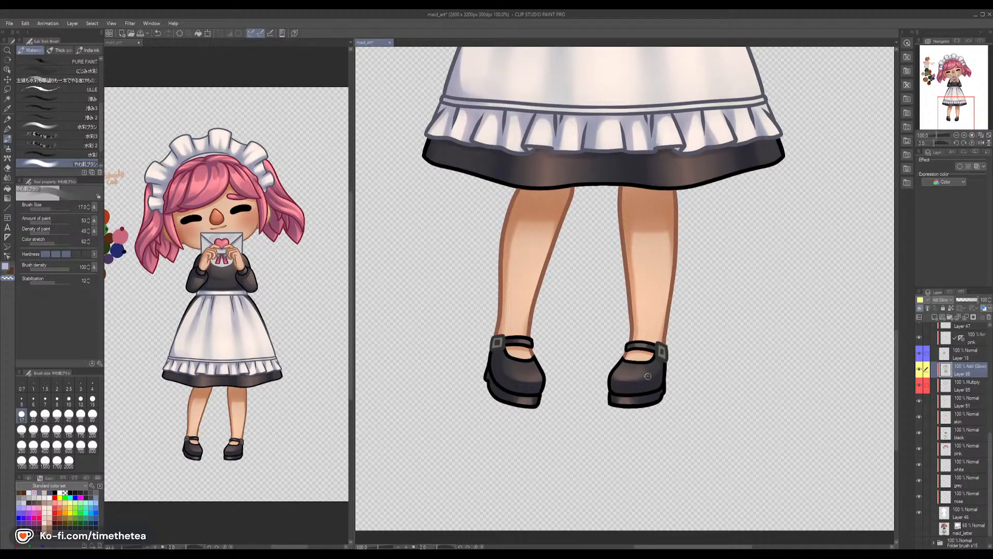
key("c")
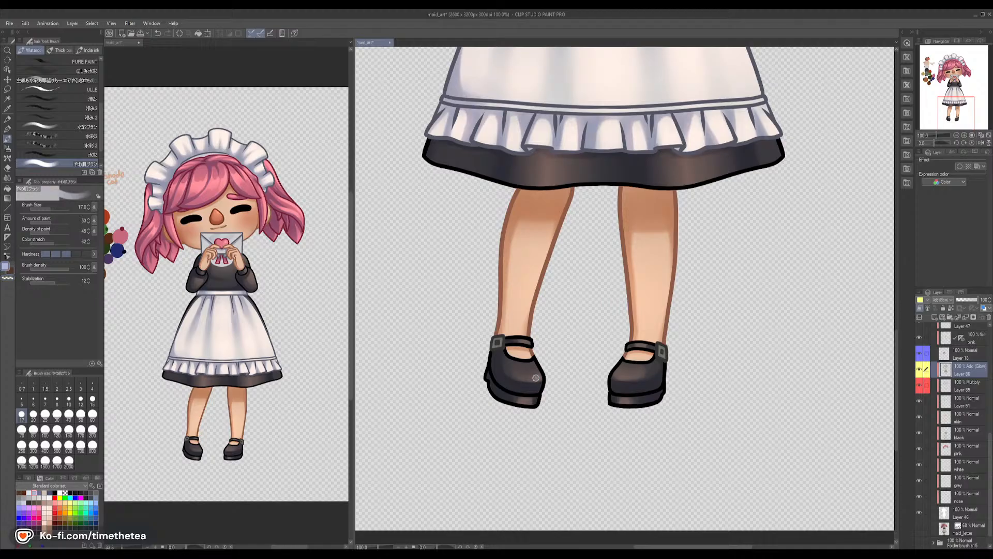
left_click(620, 377)
left_click(634, 376)
Set the watercolor brush to size 25 for work on the Add (Glow) layer
left_click(957, 137)
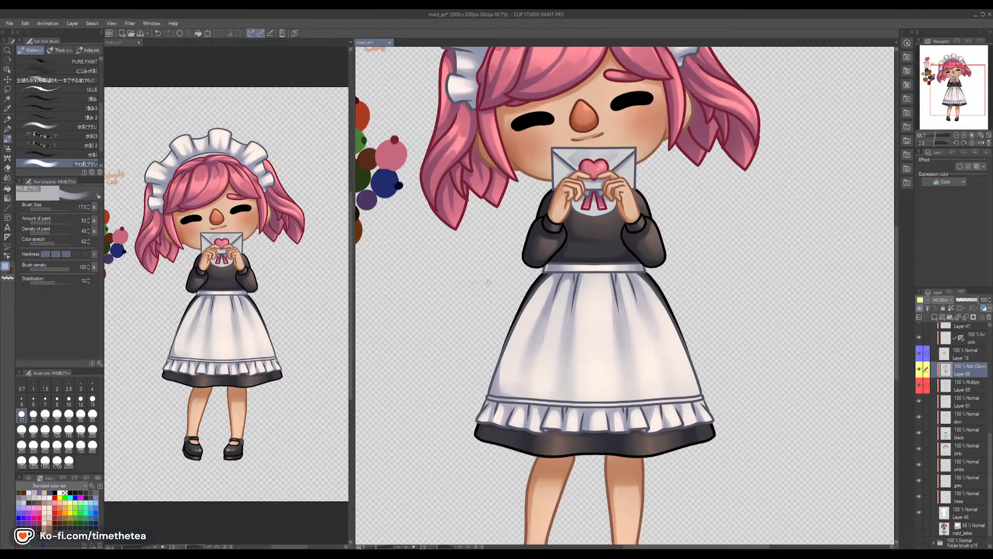
left_click(69, 414)
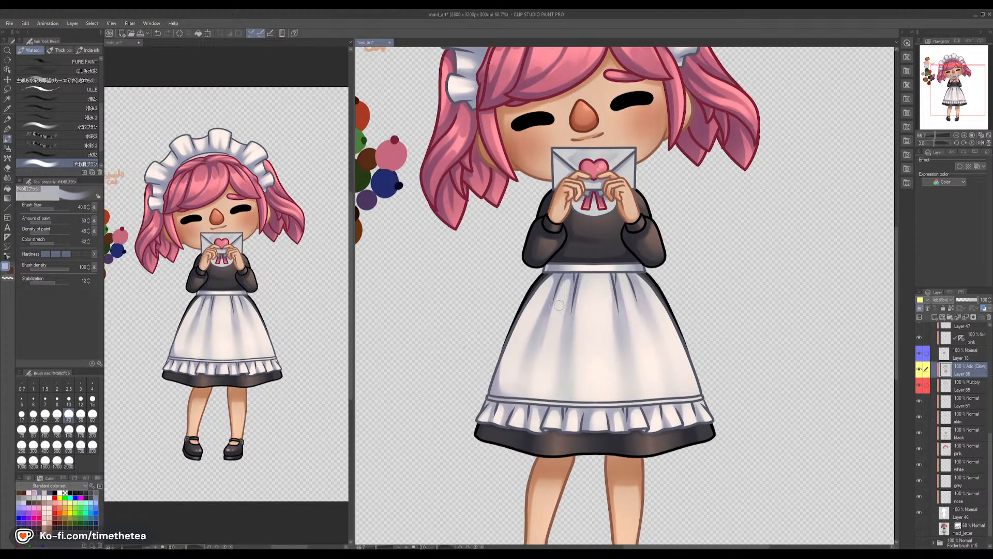
left_click(33, 429)
left_click(605, 334, "alt")
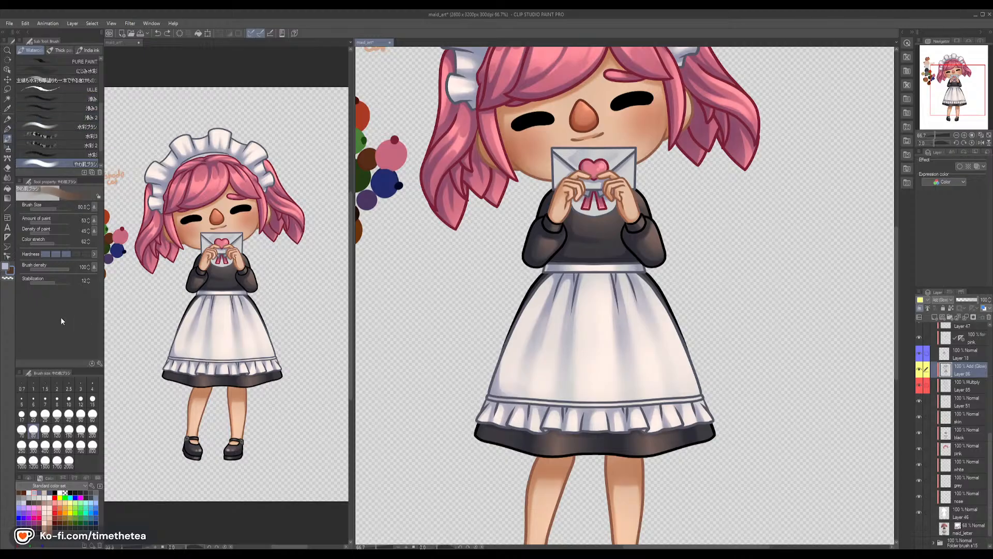
left_click(68, 414)
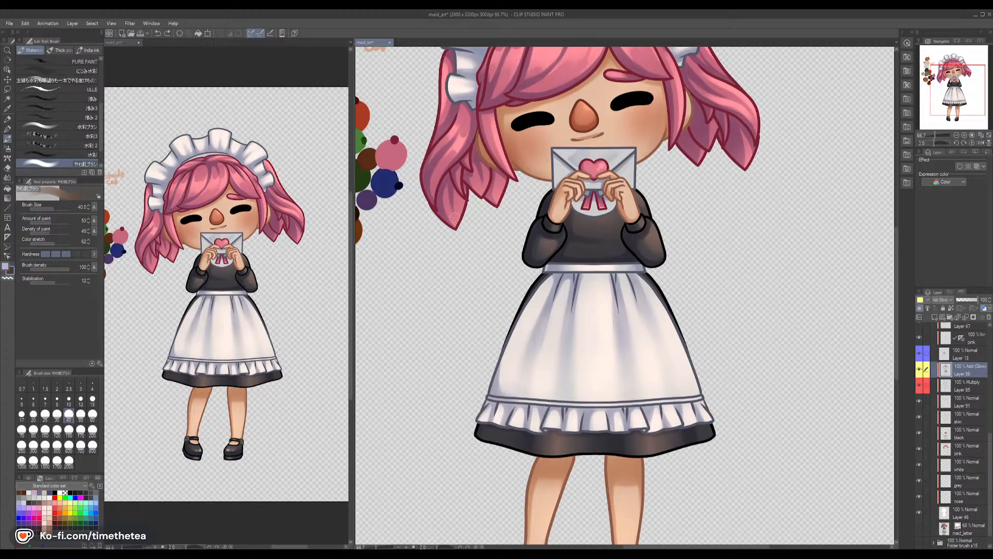
left_click(45, 414)
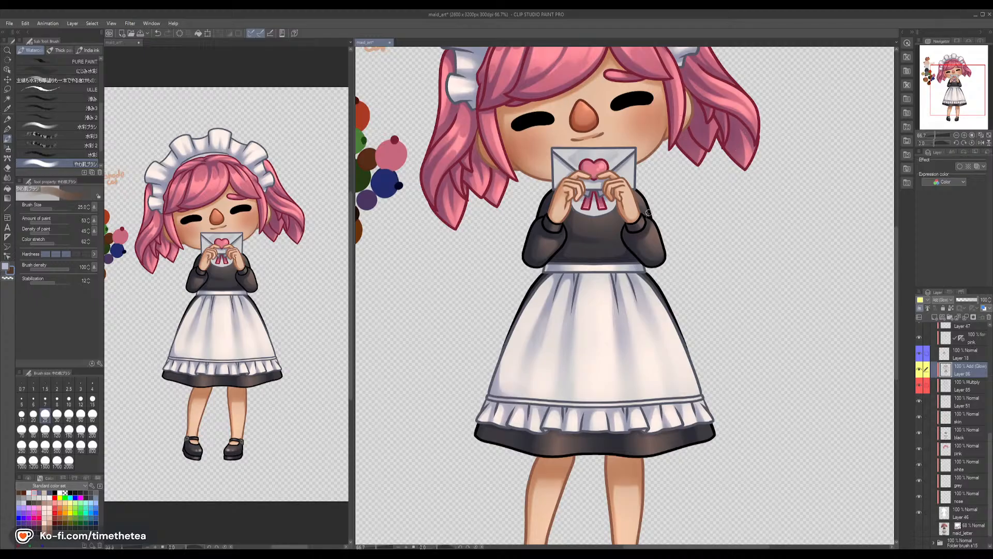
scroll(653, 145, "up", 5)
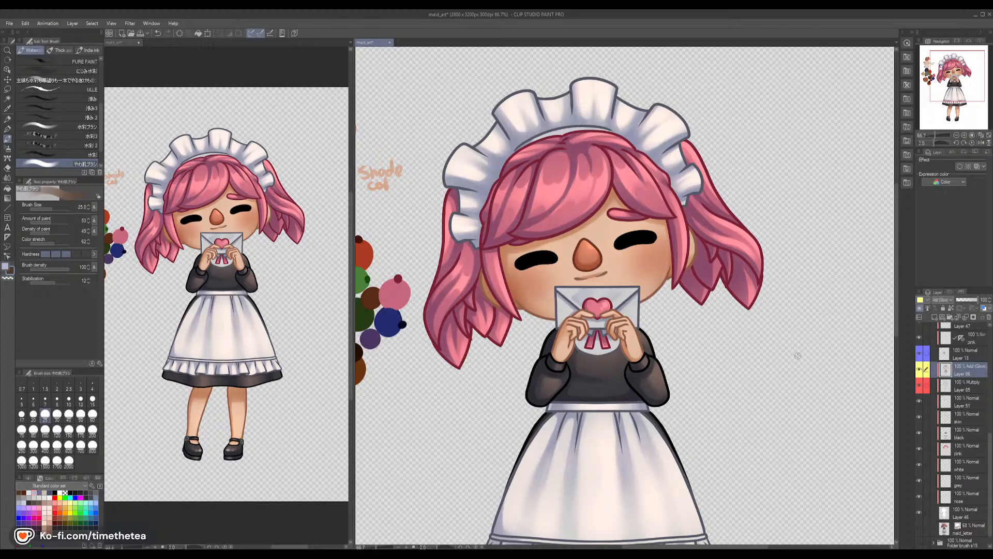
Try a short highlight stroke on the pink-haired maid's left pigtail, and undo it
left_click_drag(686, 395, 714, 328)
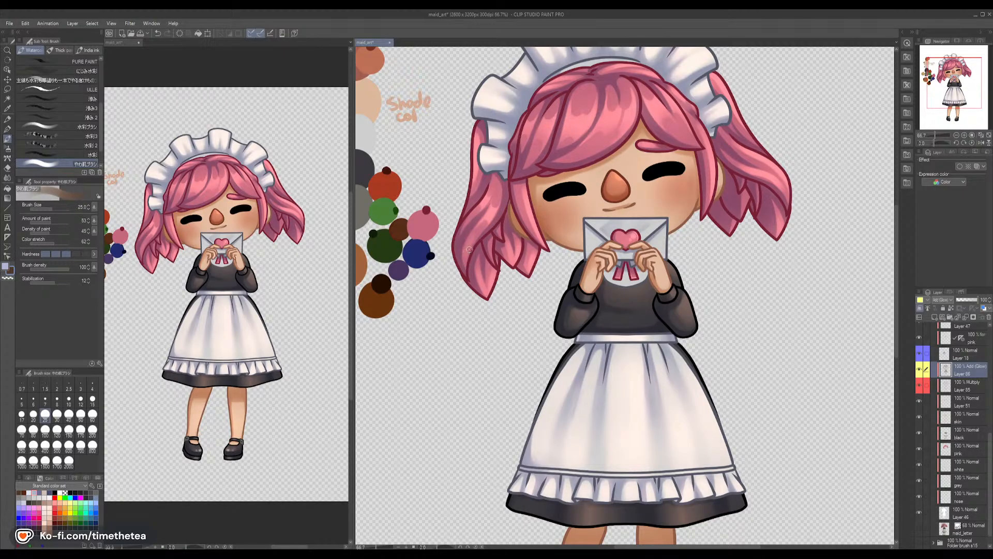
left_click_drag(476, 227, 464, 259)
key("ctrl+z")
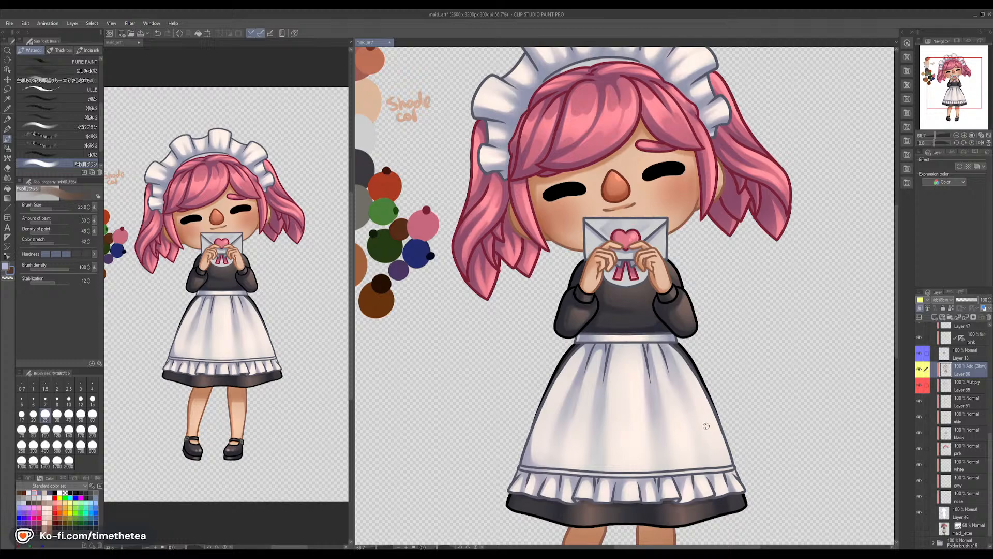
left_click_drag(714, 358, 646, 338)
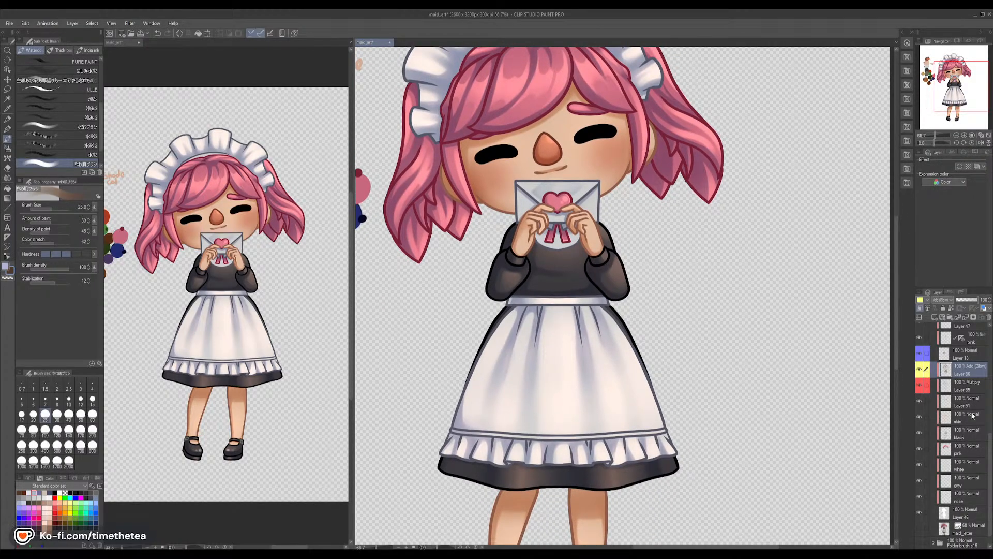
Collapse the letter folder, move it into the Folder brush group with the other characters, and expand that group
scroll(933, 368, "up", 4)
scroll(933, 369, "up", 3)
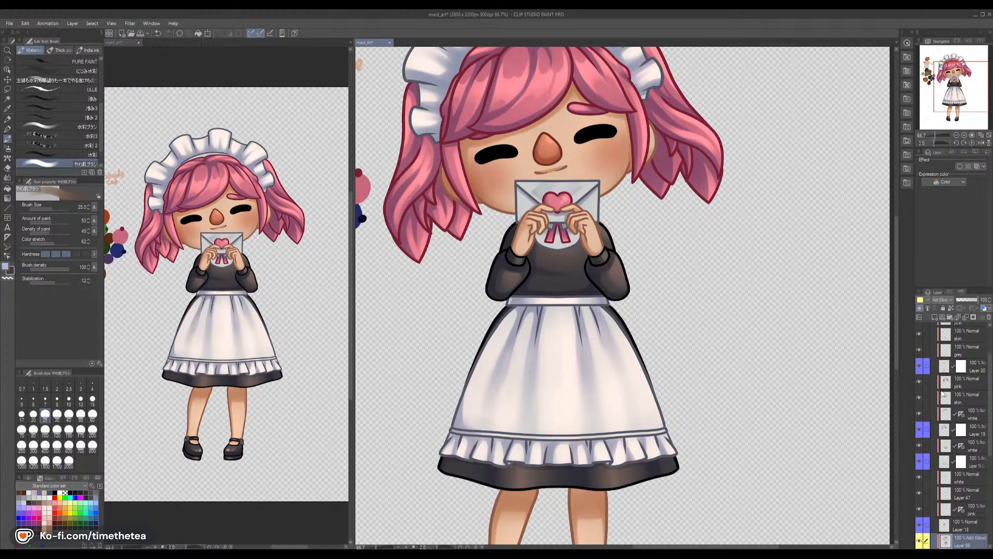
scroll(947, 400, "up", 3)
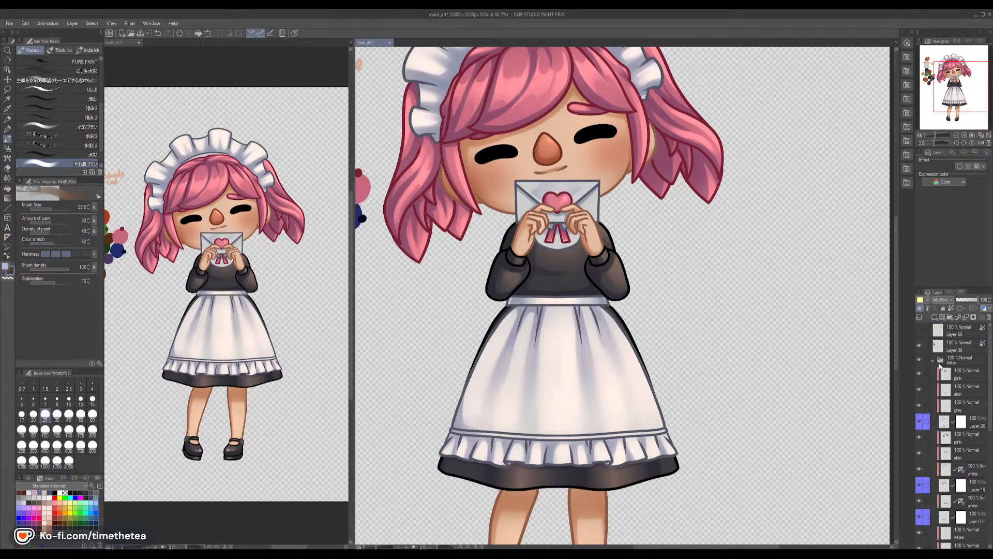
left_click(933, 360)
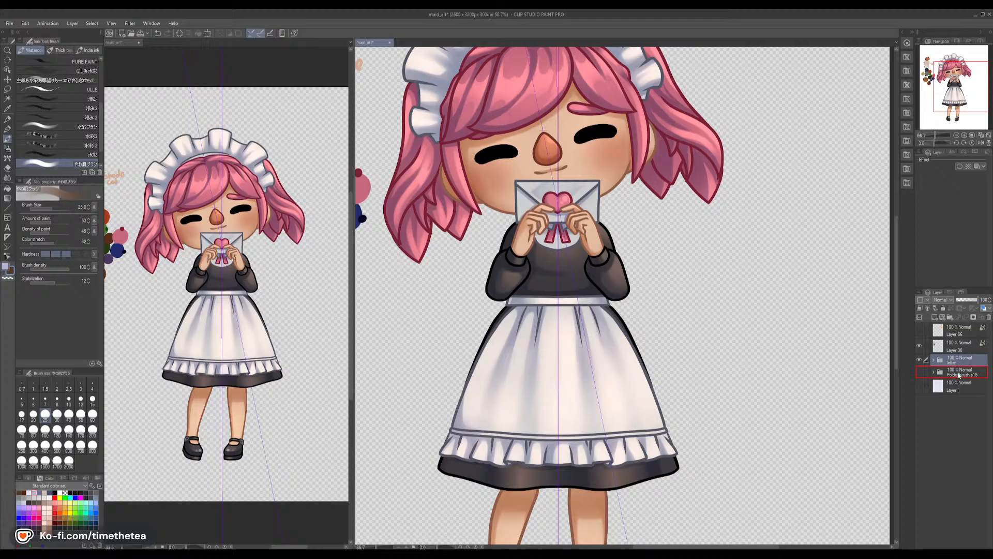
left_click_drag(958, 375, 933, 371)
left_click(933, 361)
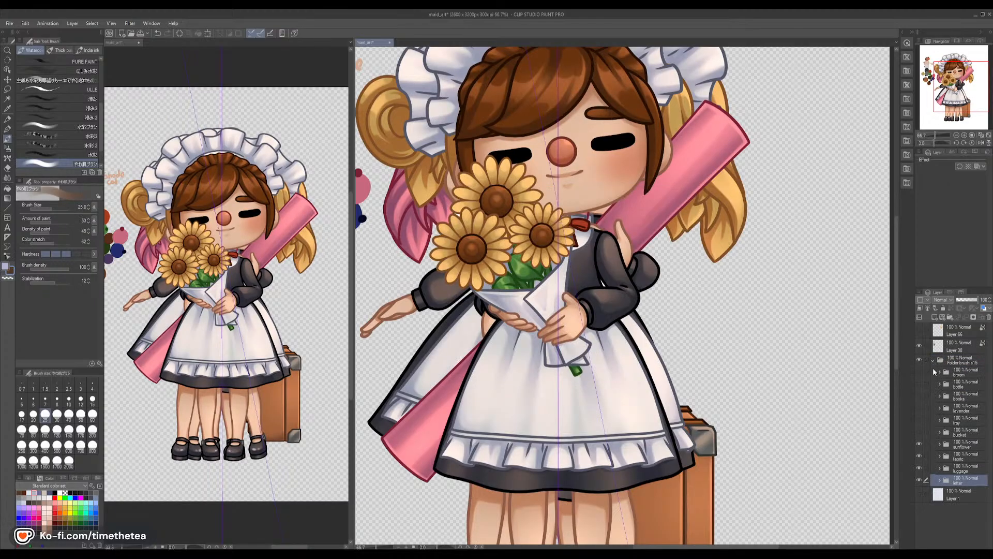
Hide the sunflower, fabric and letter folders so that only the luggage maid is displayed
left_click(920, 457)
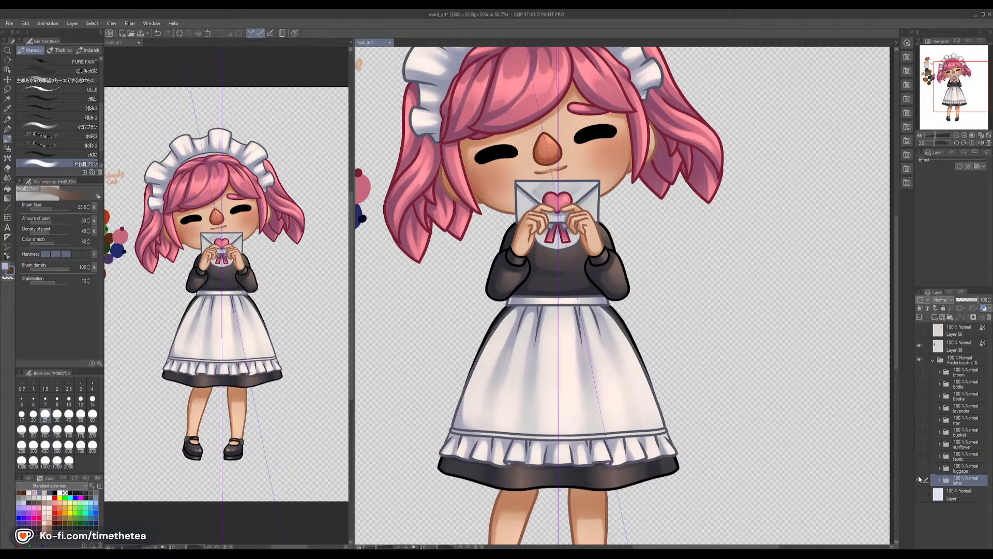
left_click_drag(920, 478, 918, 468)
left_click_drag(733, 390, 757, 317)
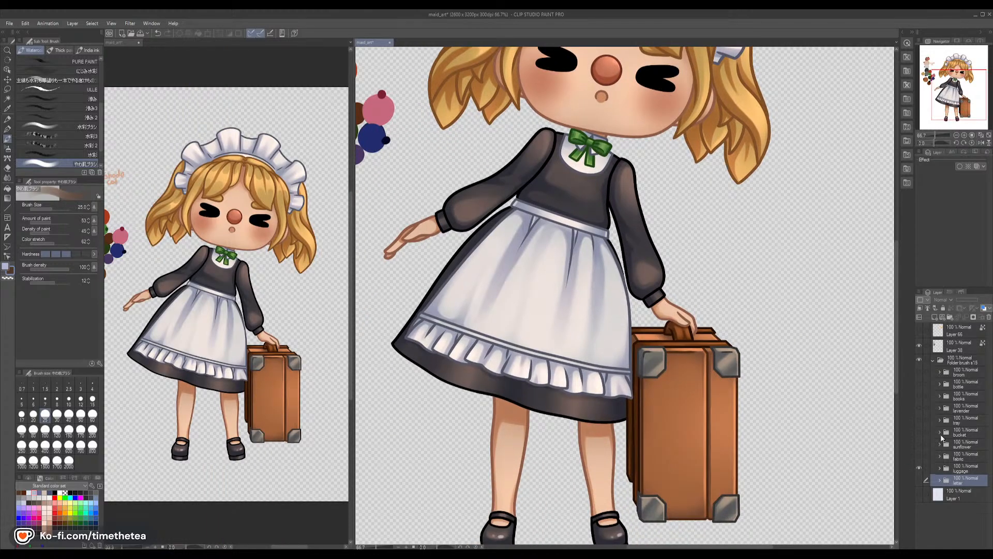
Expand the luggage folder and make its Add (Glow) layer active
left_click(941, 469)
scroll(945, 472, "down", 5)
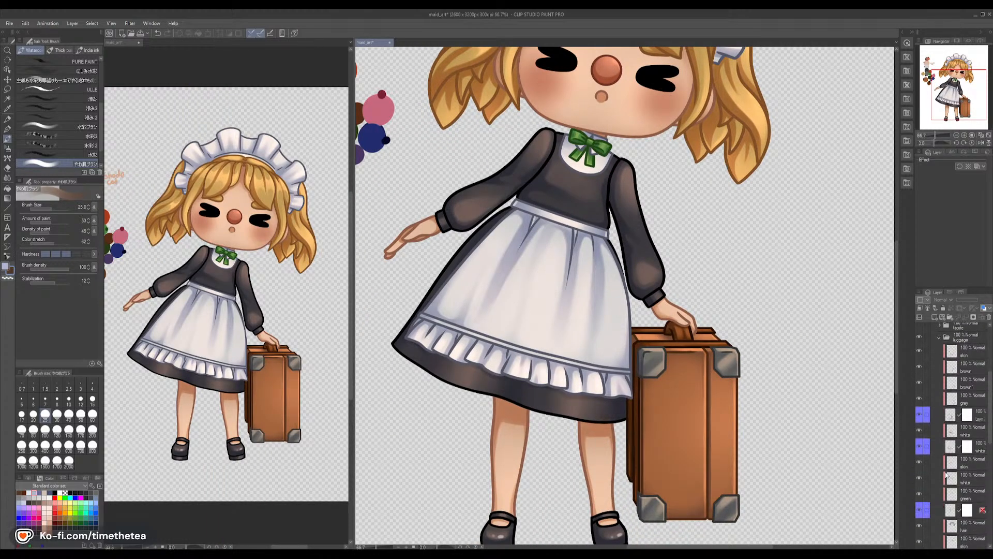
scroll(952, 476, "down", 1)
left_click(949, 530)
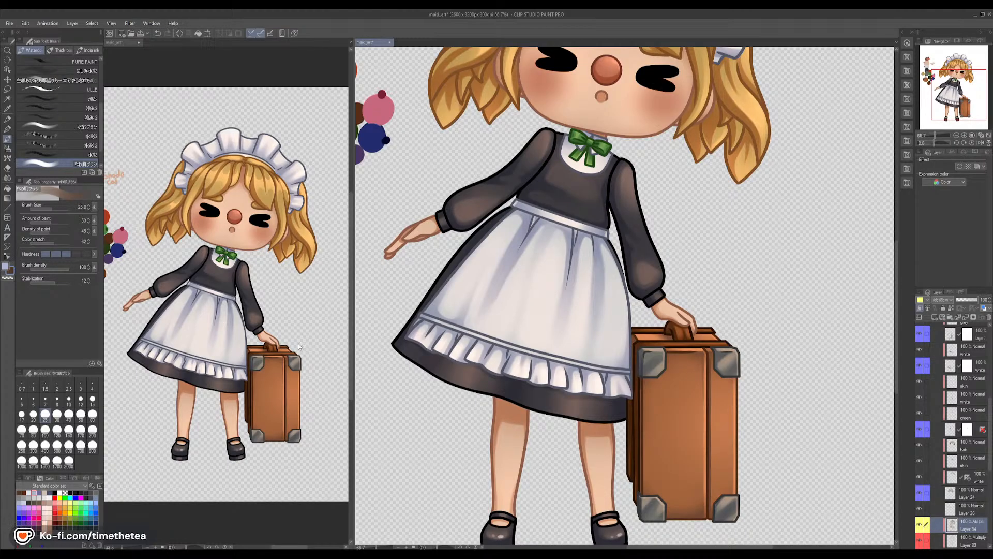
Paint a soft highlight down the right side of the luggage maid's apron with the watercolor brush at size 80
left_click(33, 429)
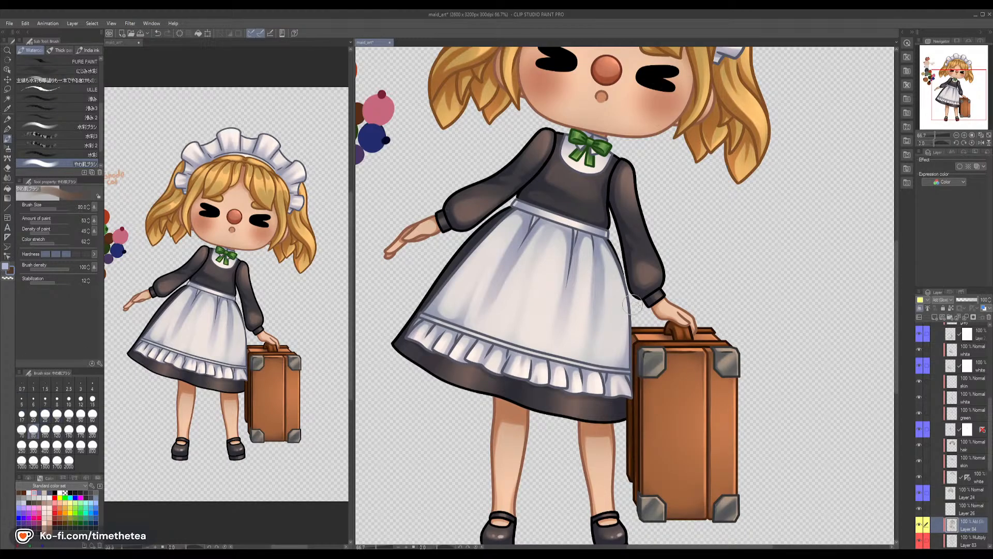
left_click_drag(609, 257, 610, 344)
key("ctrl+z")
left_click_drag(608, 248, 618, 359)
key("ctrl+z")
left_click_drag(611, 242, 614, 337)
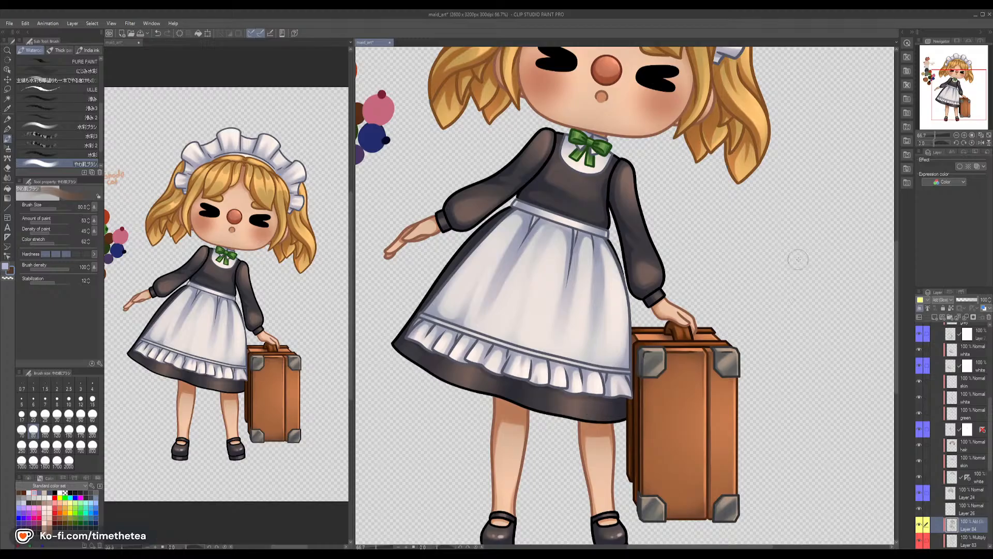
Collapse and hide the luggage folder, and show the fabric maid instead
scroll(955, 389, "up", 8)
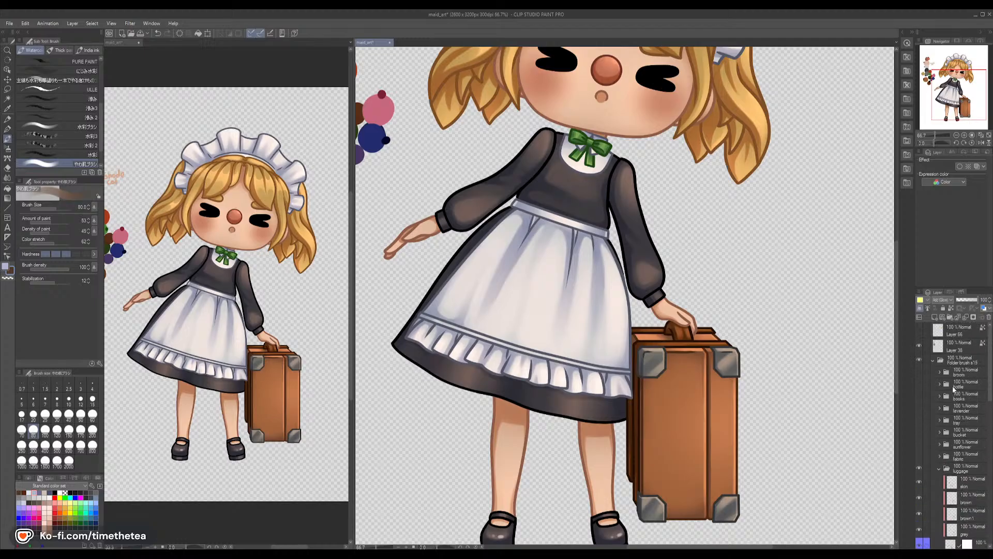
left_click(940, 468)
left_click(920, 467)
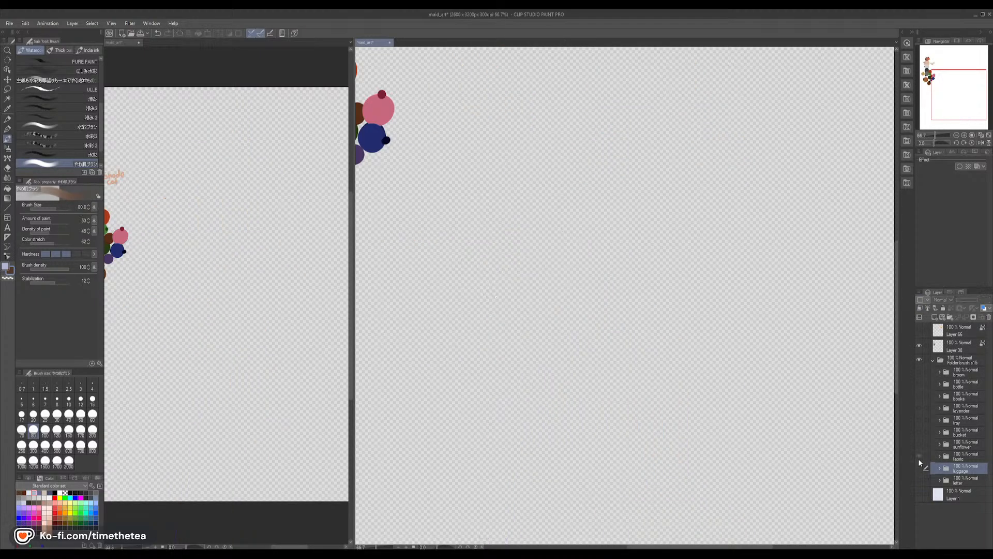
left_click(919, 456)
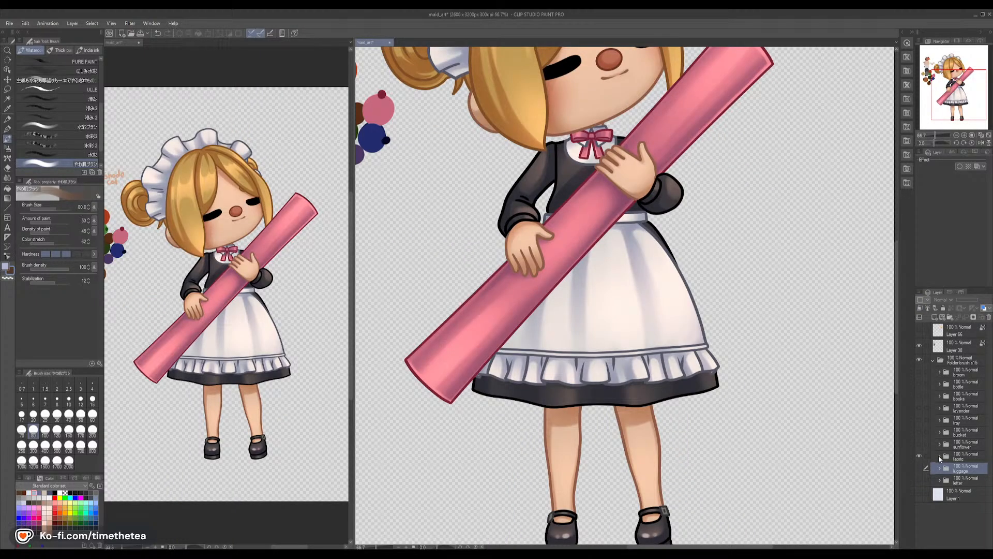
Make the fabric folder's Add (Glow) layer active and load its white layer as a selection covering the apron and headband
left_click(940, 456)
scroll(960, 470, "down", 3)
scroll(960, 471, "down", 5)
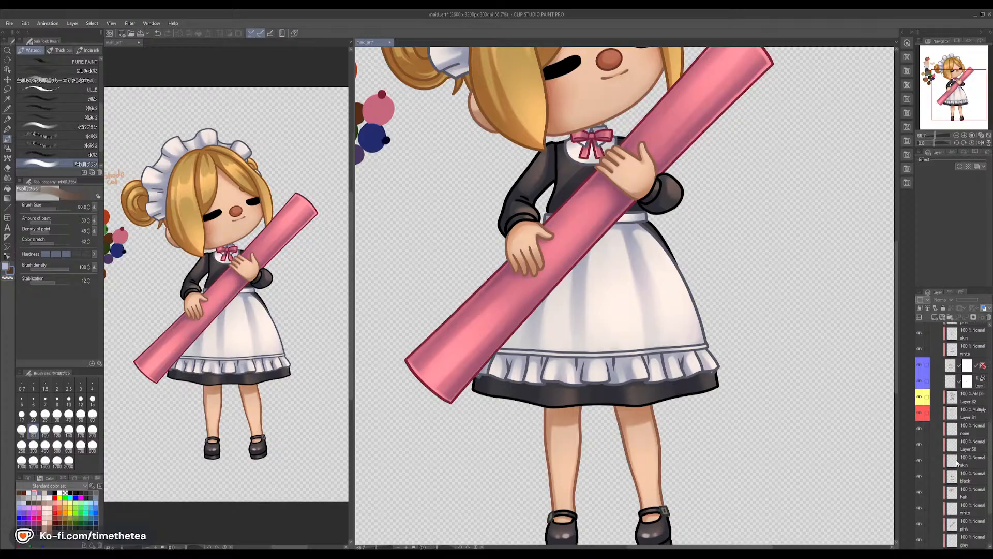
left_click(945, 394)
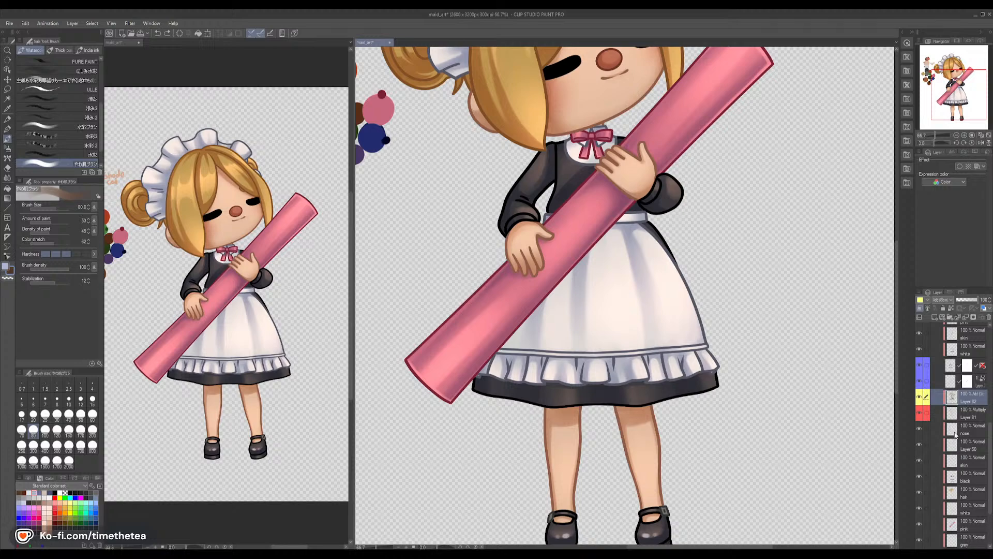
left_click(952, 510, "ctrl")
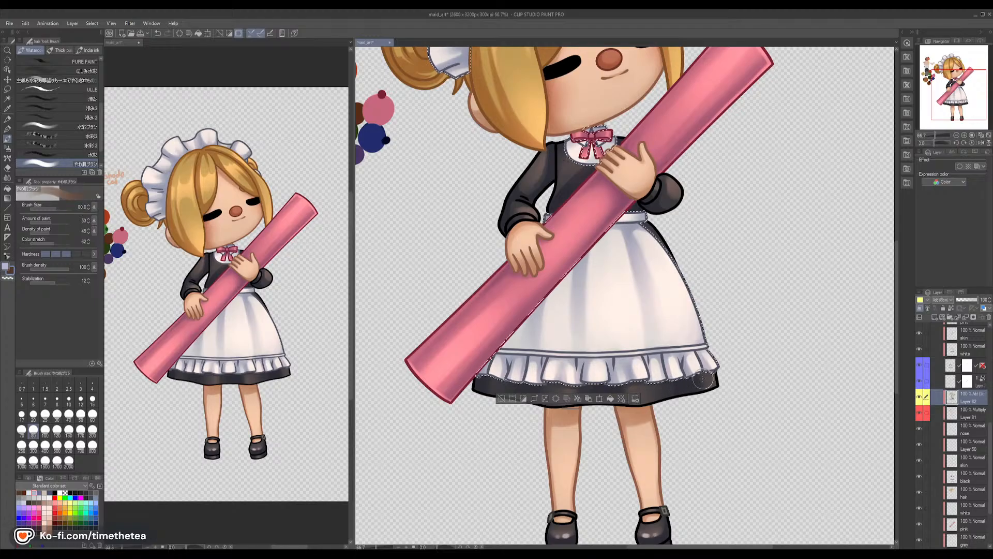
scroll(701, 224, "up", 5)
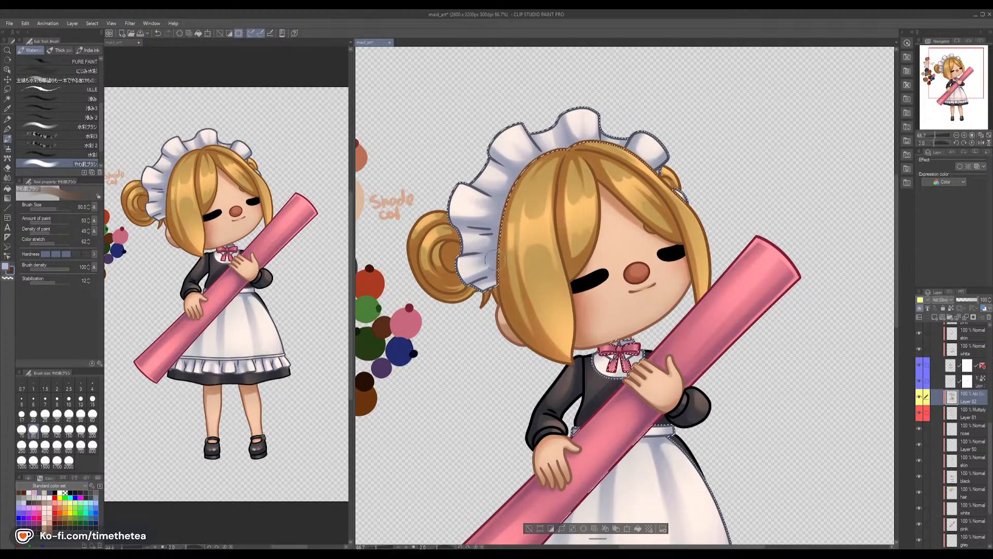
scroll(776, 383, "down", 4)
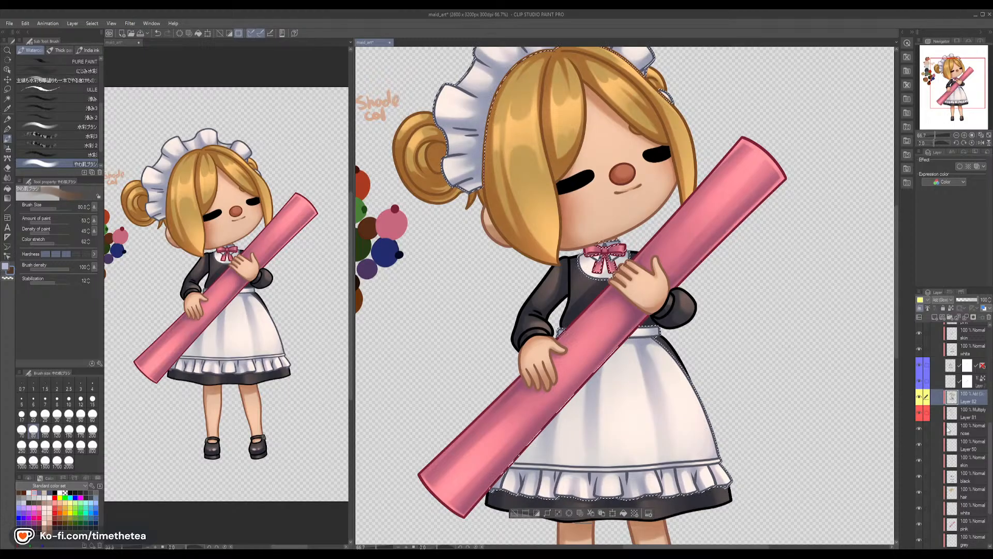
Collapse and hide the fabric folder, show the sunflower maid, and clear the selection
scroll(943, 405, "up", 3)
scroll(943, 403, "up", 6)
left_click(940, 387)
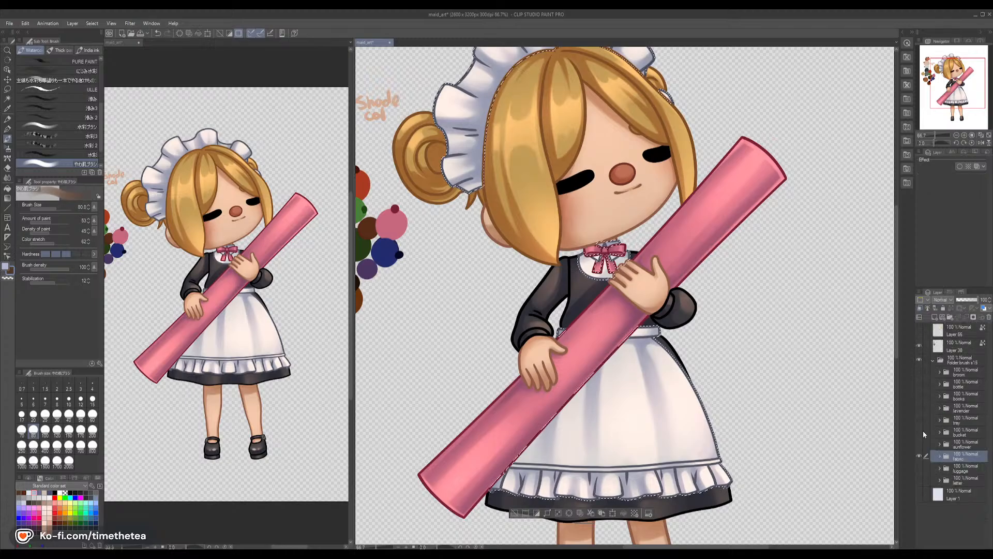
left_click(919, 454)
left_click(919, 443)
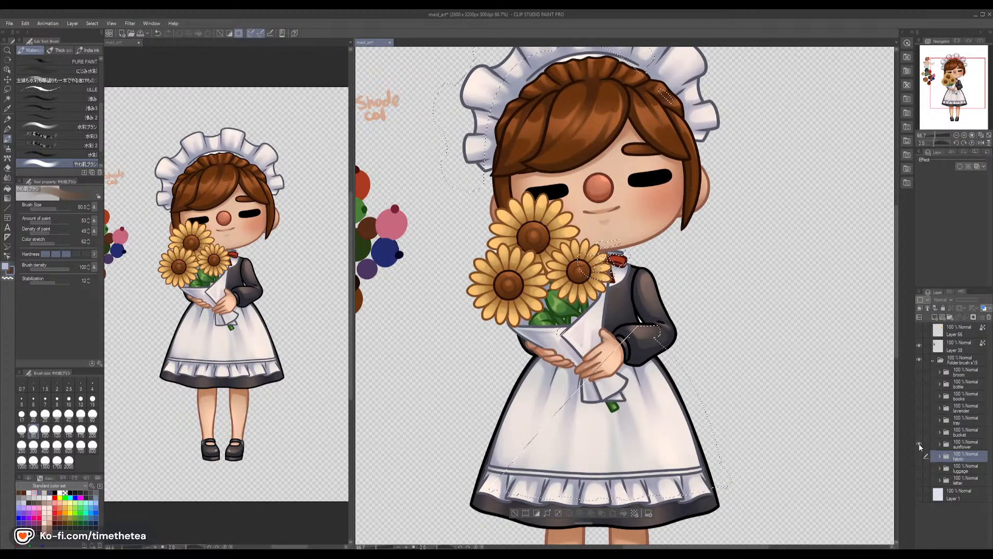
key("ctrl+d")
Select the sunflower maid's white areas and brush a soft highlight down her apron's right half on the Add (Glow) layer
left_click(938, 443)
scroll(952, 455, "down", 10)
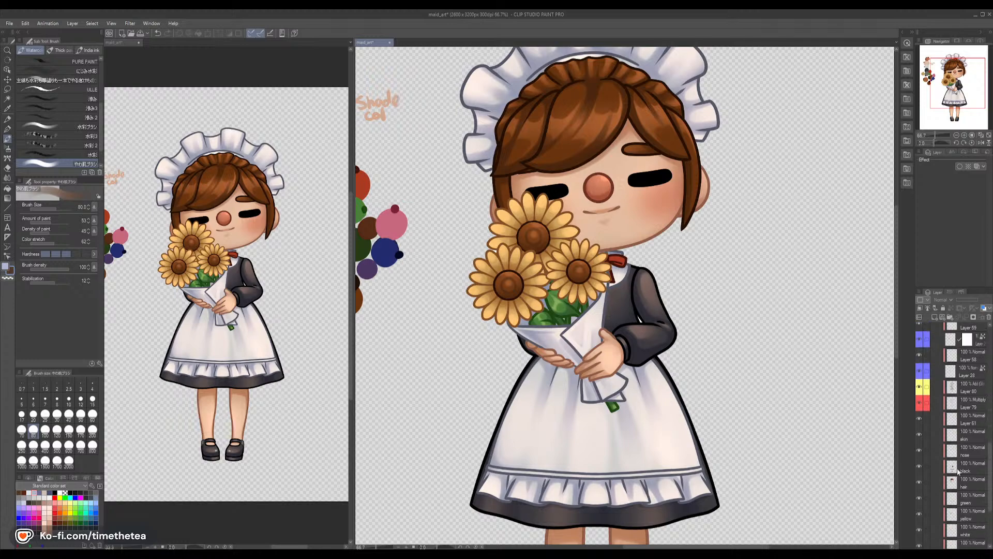
scroll(959, 493, "down", 1)
left_click(952, 521, "ctrl")
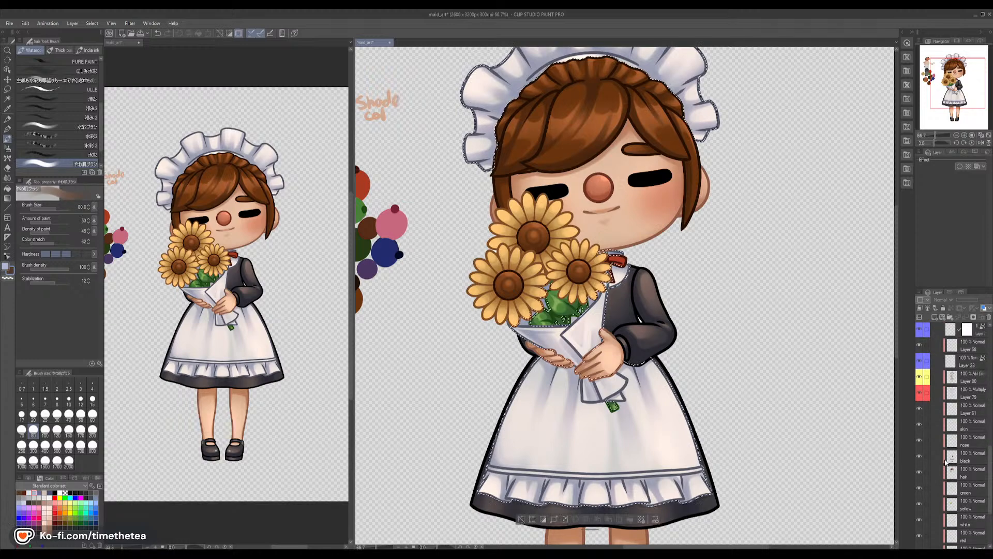
left_click(953, 380)
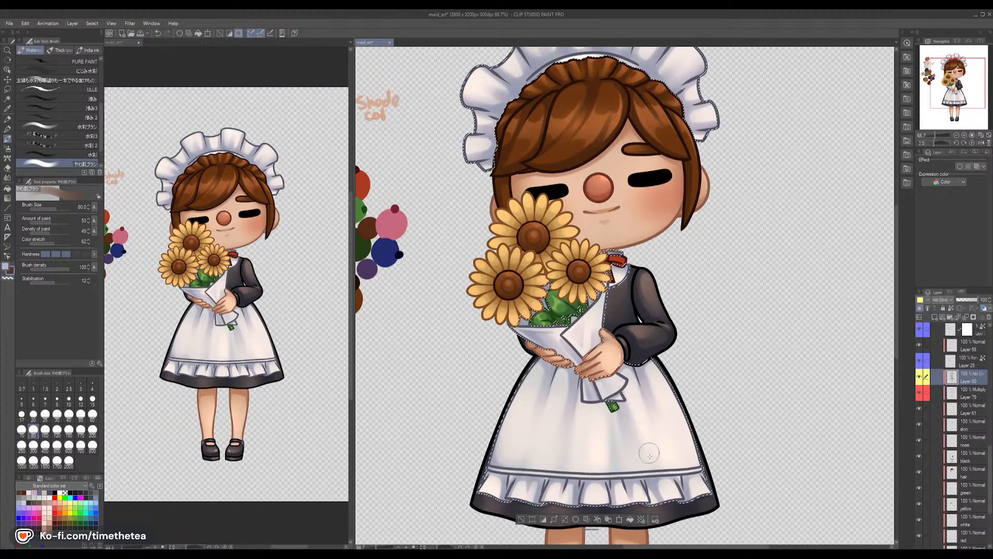
left_click_drag(631, 378, 654, 461)
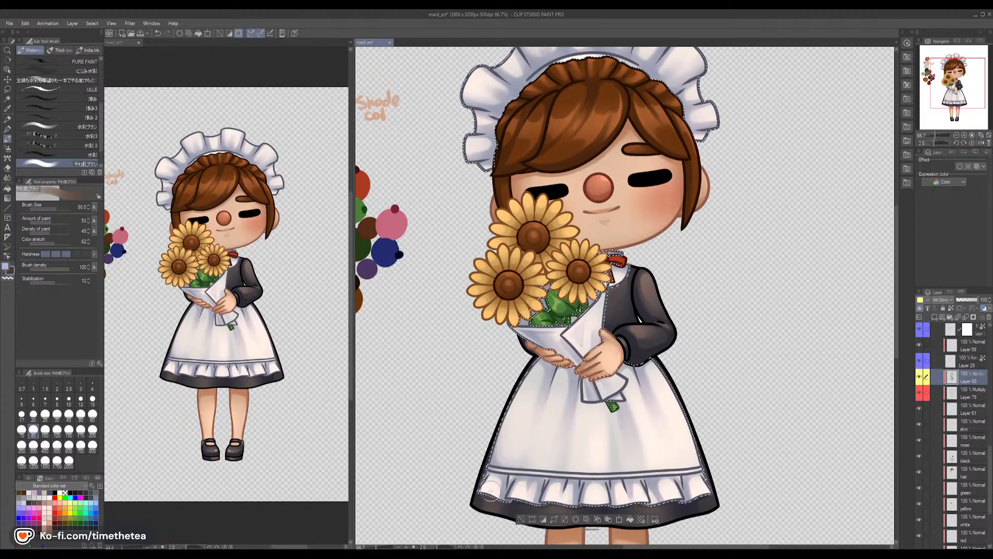
Soften the highlight on the sunflower maid's top headband ruffle with the Blend tool at size 40, and return to the watercolor brush
scroll(619, 236, "up", 3)
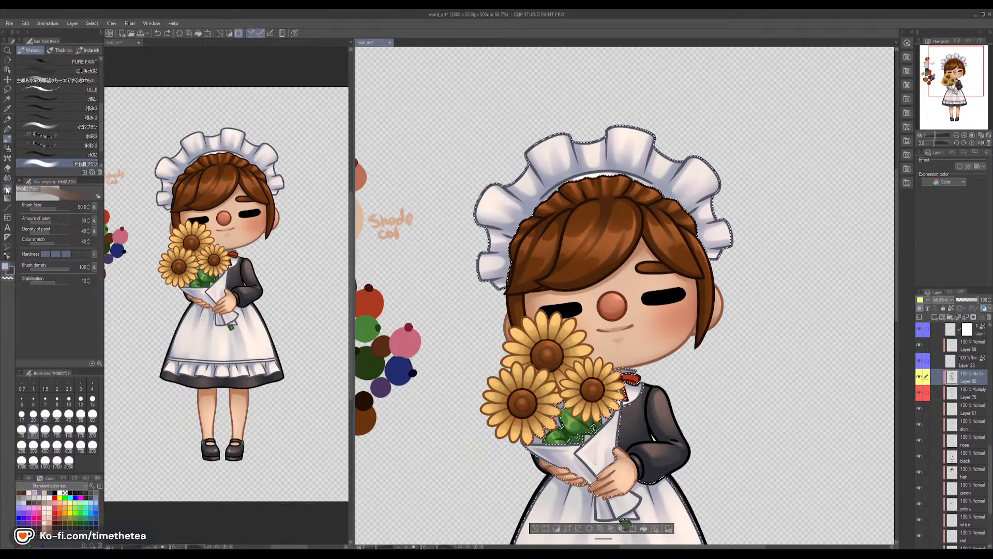
left_click(8, 167)
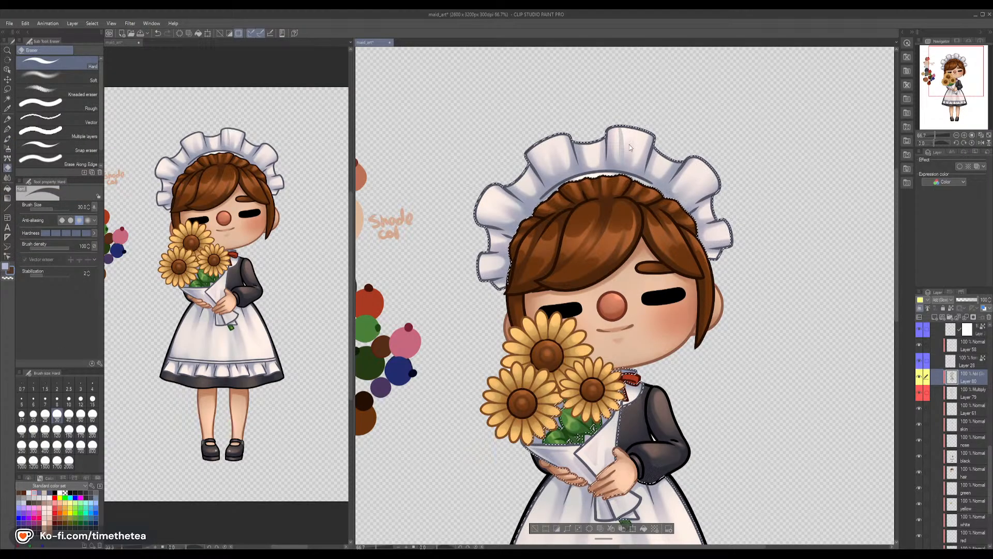
left_click(6, 177)
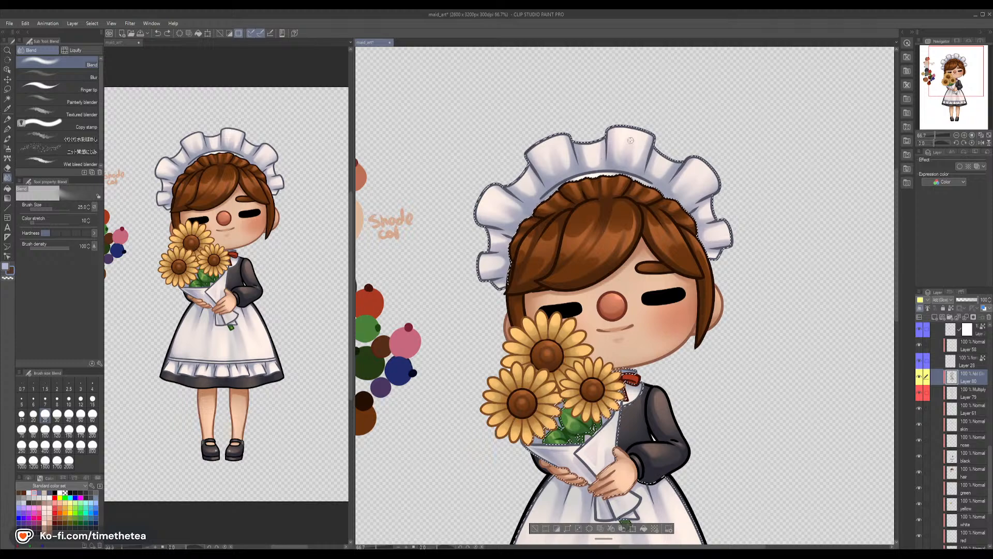
left_click(69, 414)
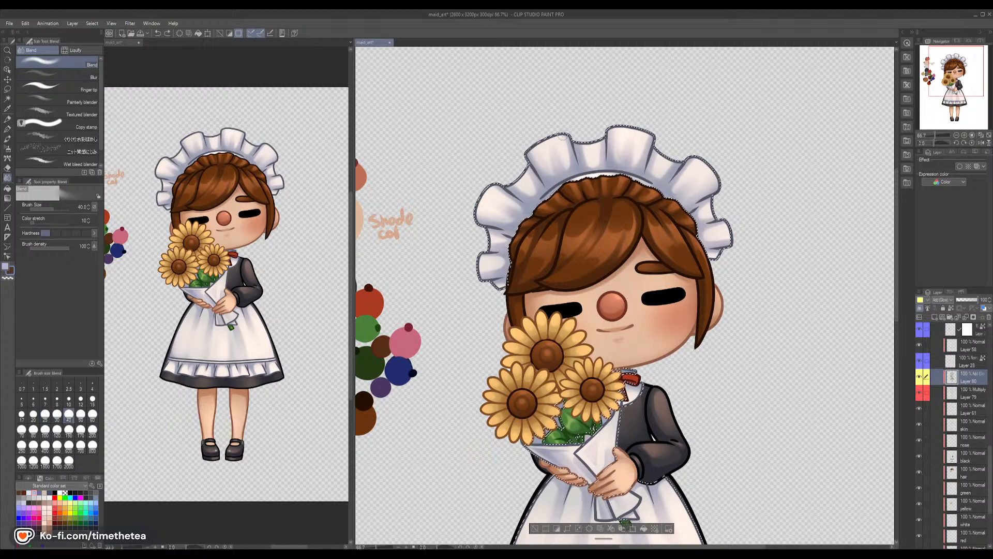
left_click_drag(622, 135, 619, 164)
key("b")
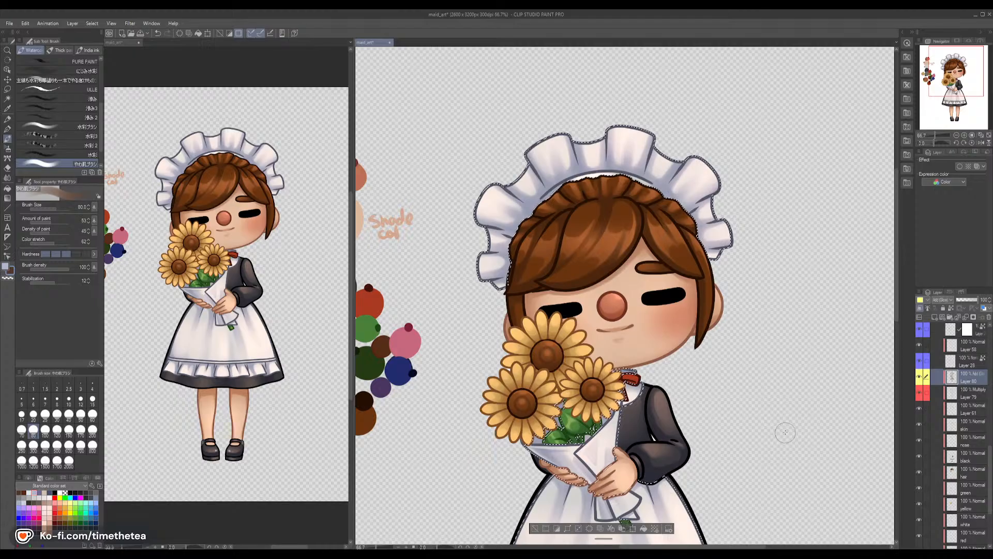
Collapse and hide the sunflower folder, and show the bucket maid instead
scroll(957, 388, "down", 10)
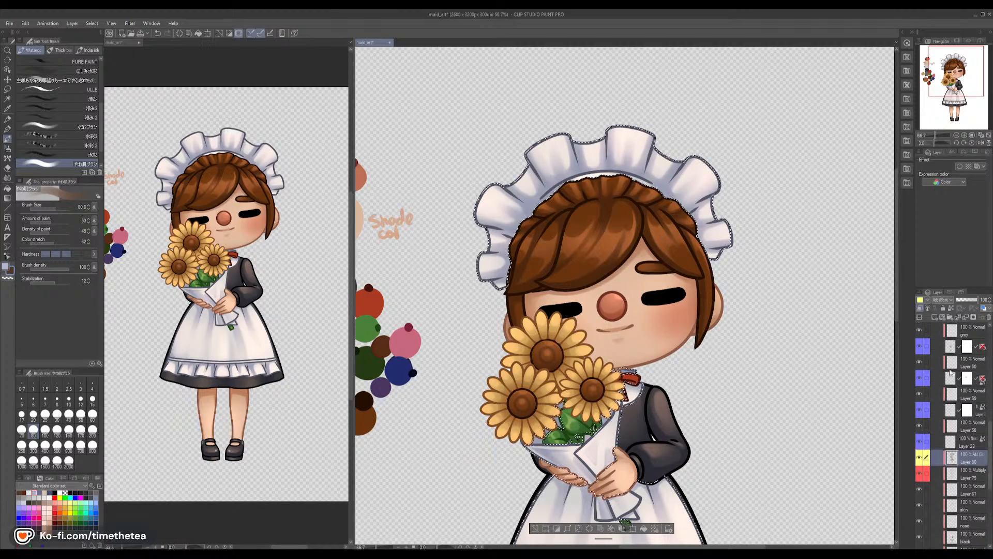
scroll(941, 376, "up", 4)
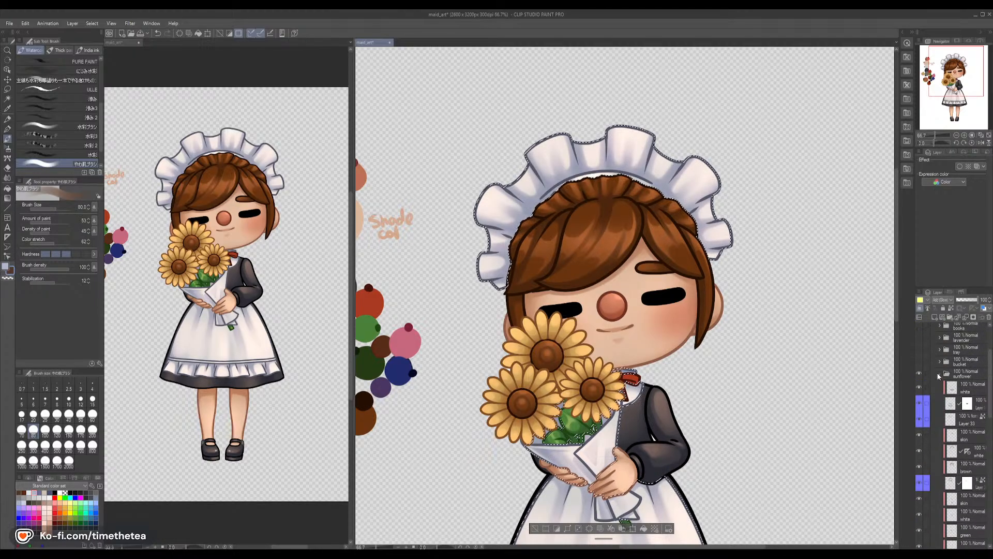
left_click(940, 376)
left_click(918, 444)
left_click(919, 433)
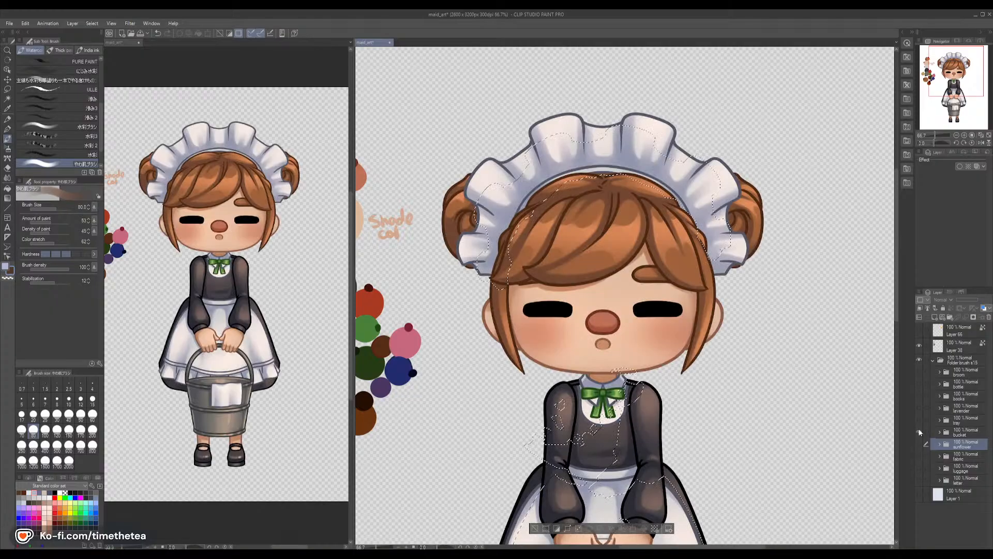
Expand the bucket folder, select the bucket maid's white areas, and make her Add (Glow) layer active
left_click(940, 433)
left_click_drag(706, 409, 683, 267)
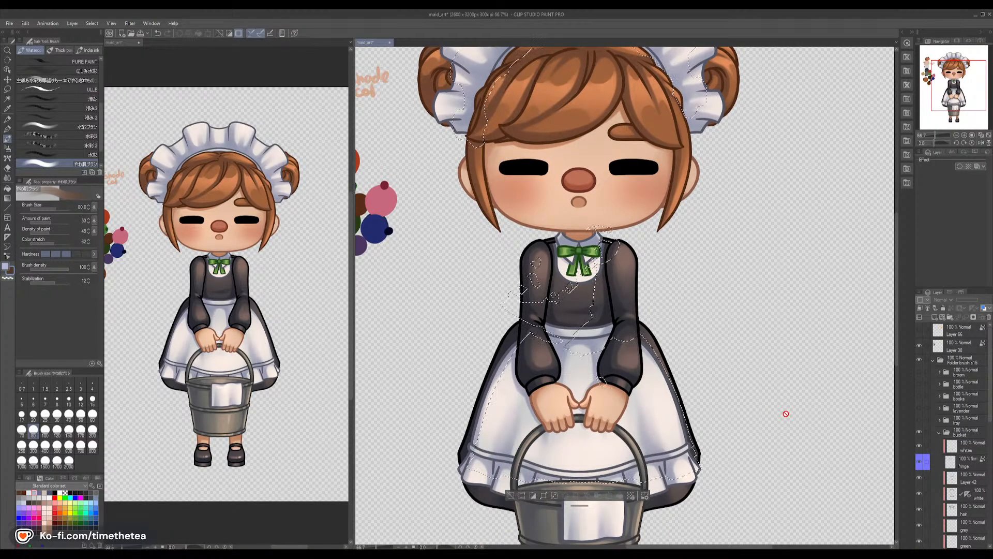
scroll(958, 498, "down", 5)
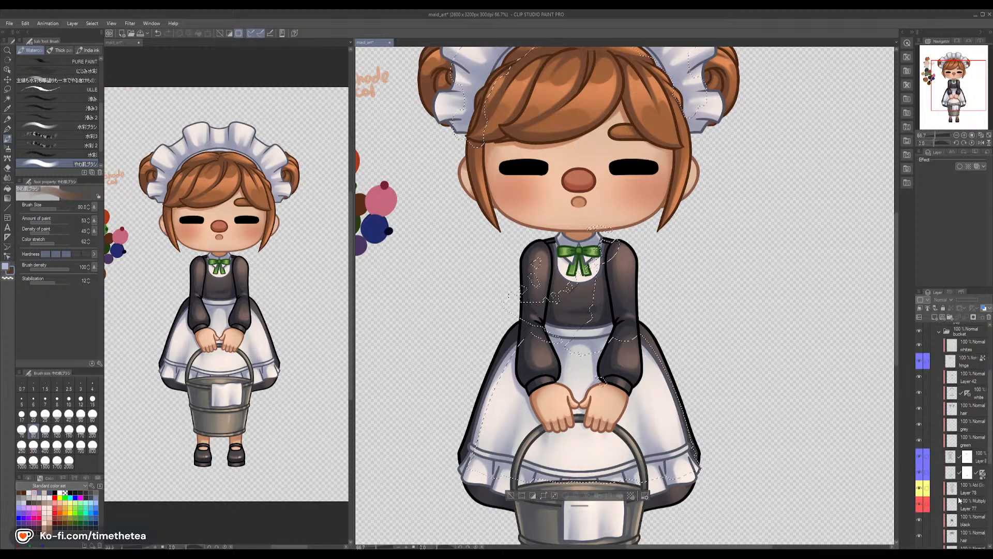
scroll(952, 458, "down", 1)
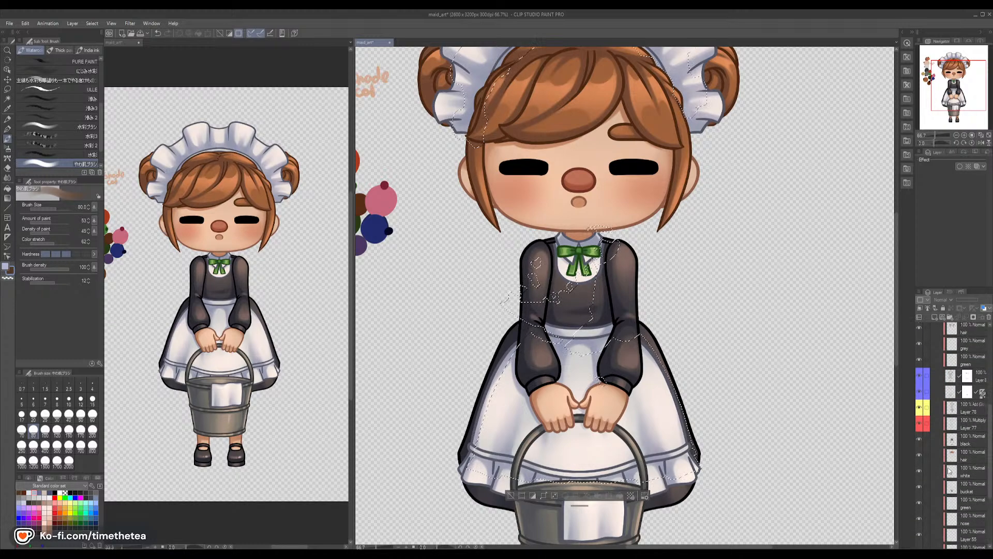
left_click(951, 471, "ctrl")
left_click(945, 407)
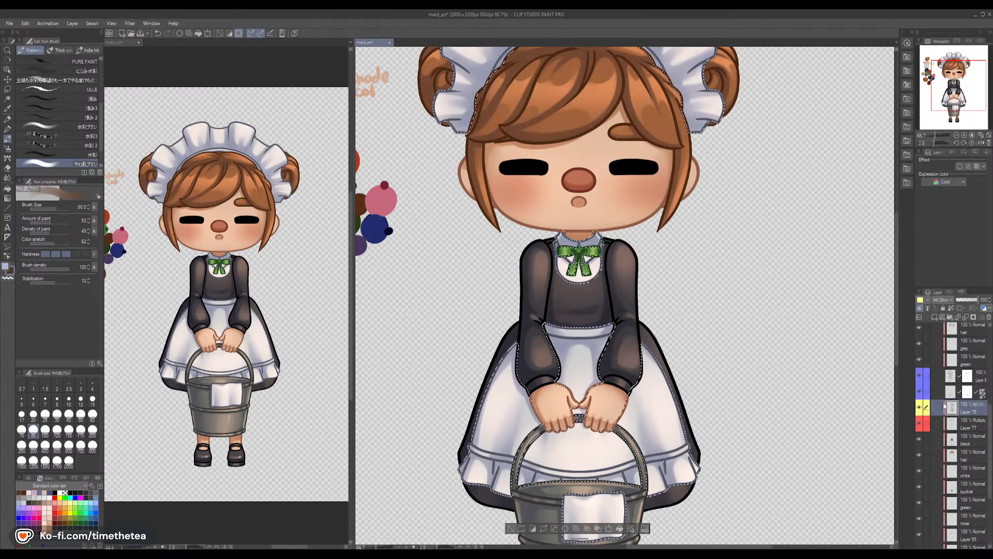
Touch up the highlight on the right half of the bucket maid's apron with the watercolor brush at size 40, softening it with Blend
left_click(69, 413)
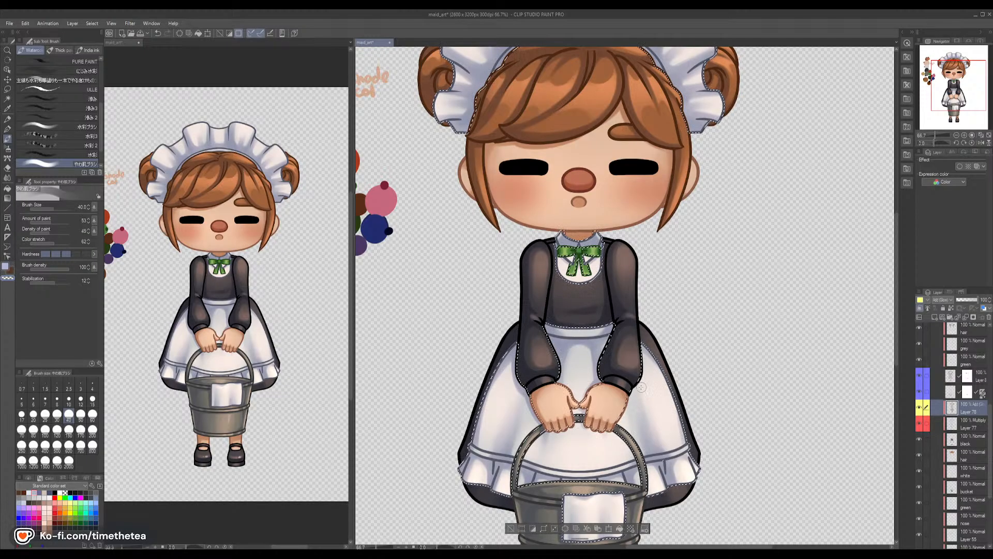
key("c")
left_click_drag(641, 394, 655, 448)
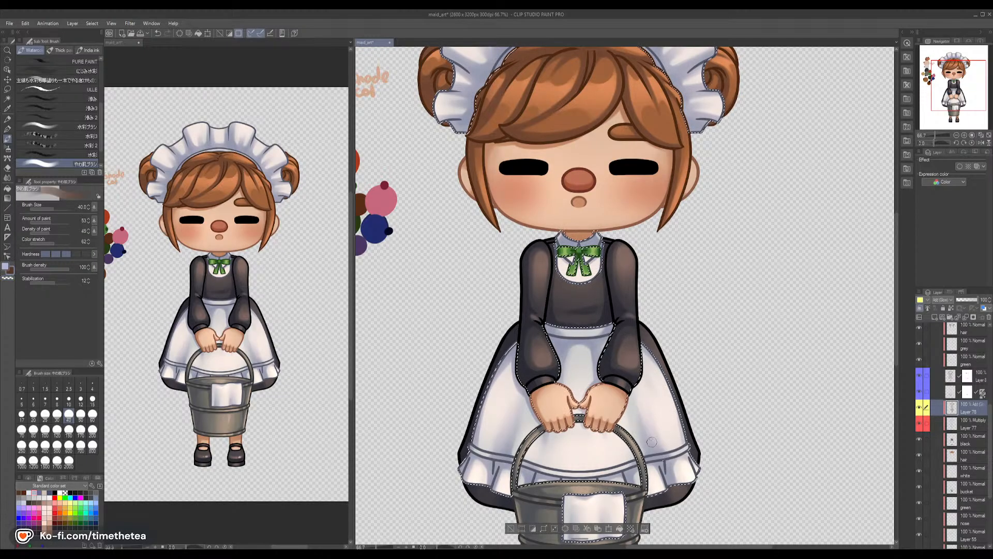
left_click(7, 177)
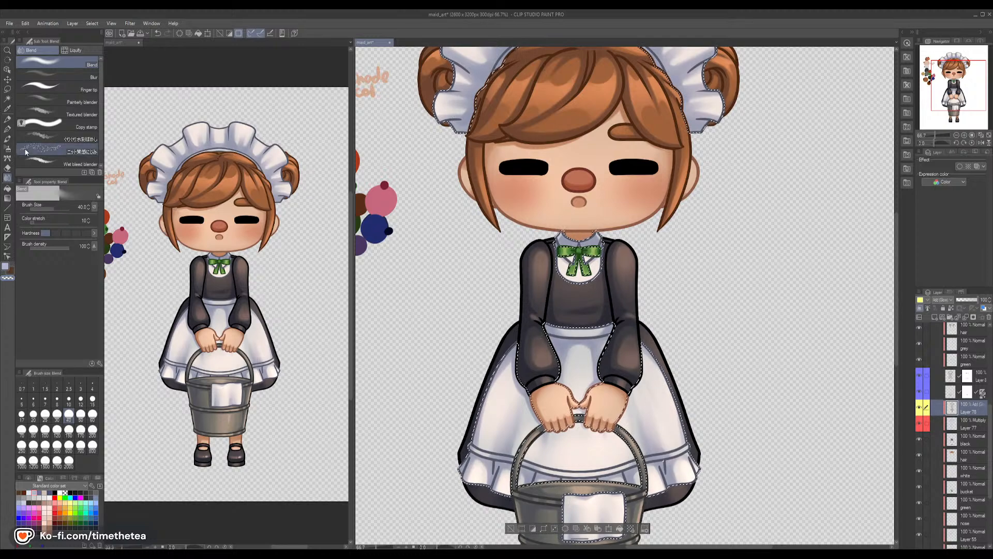
key("b")
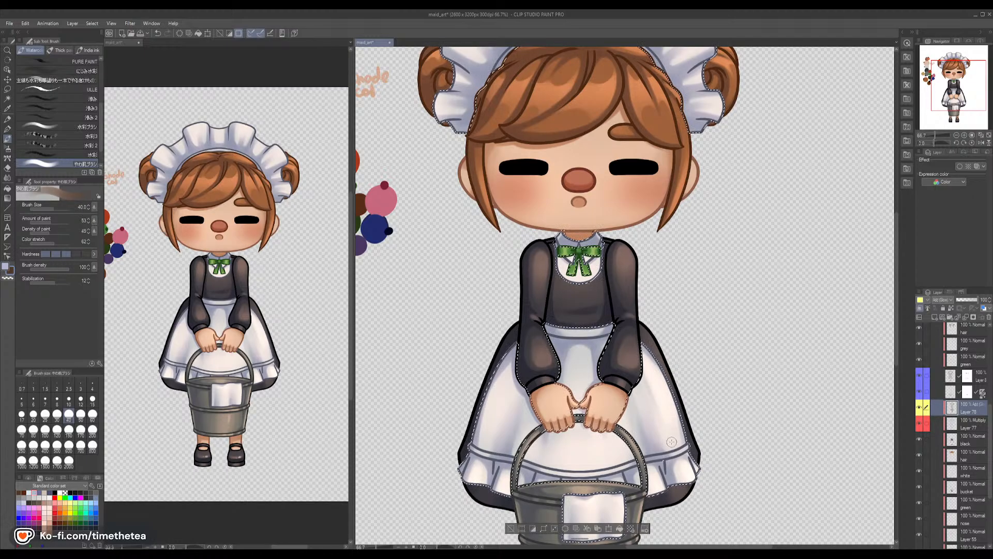
key("j")
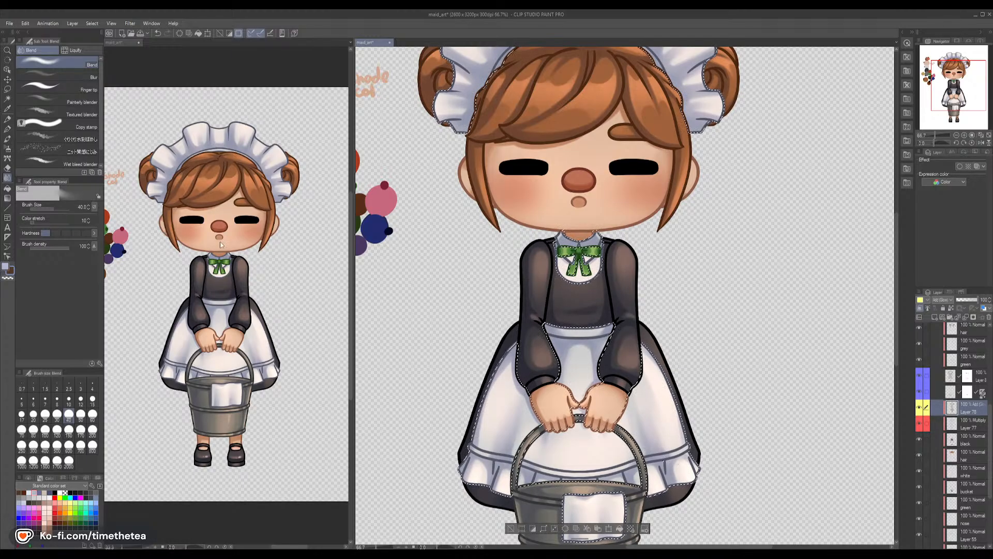
Brush a soft highlight up the left side of the bucket maid's apron at size 40, and return to the Blend tool
left_click(8, 139)
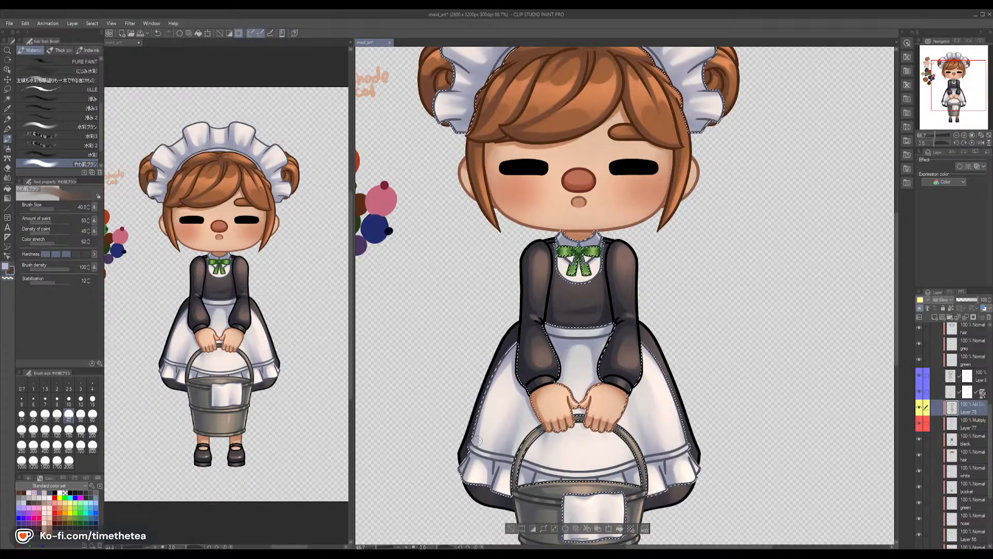
mouse_move(505, 412)
left_mouse_down()
mouse_move(492, 449)
mouse_move(512, 390)
left_mouse_up()
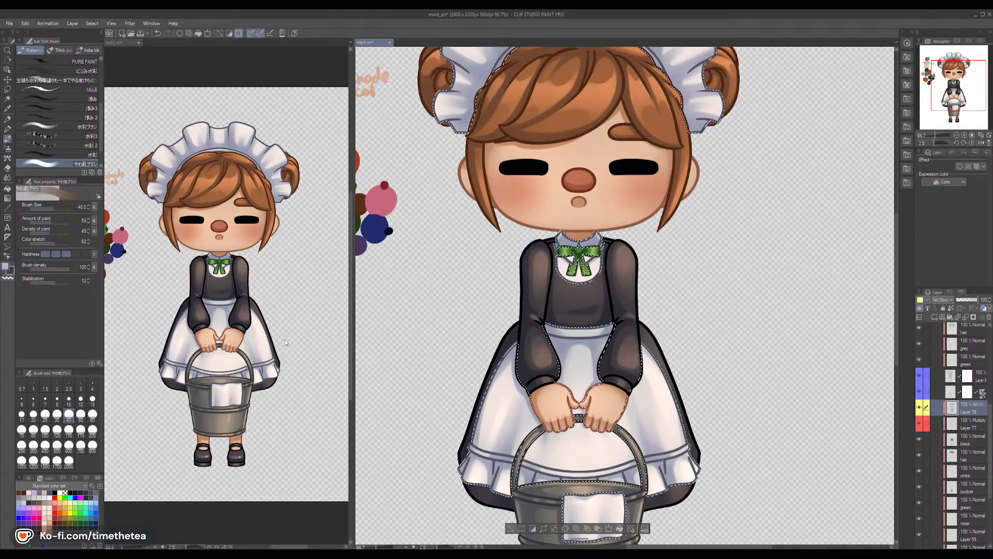
key("j")
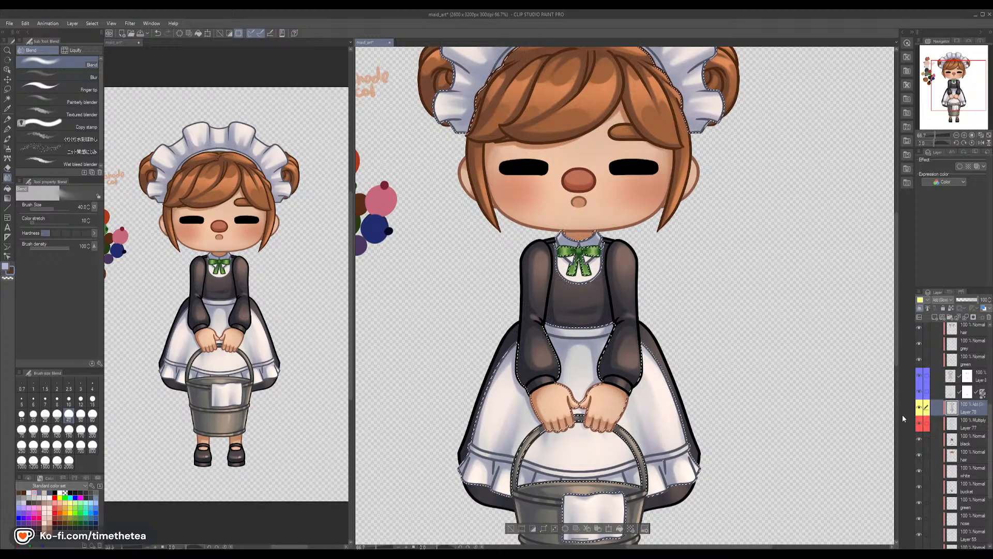
Clear the selection, collapse and hide the bucket folder, and show the tray maid instead
key("ctrl+d")
scroll(925, 406, "up", 5)
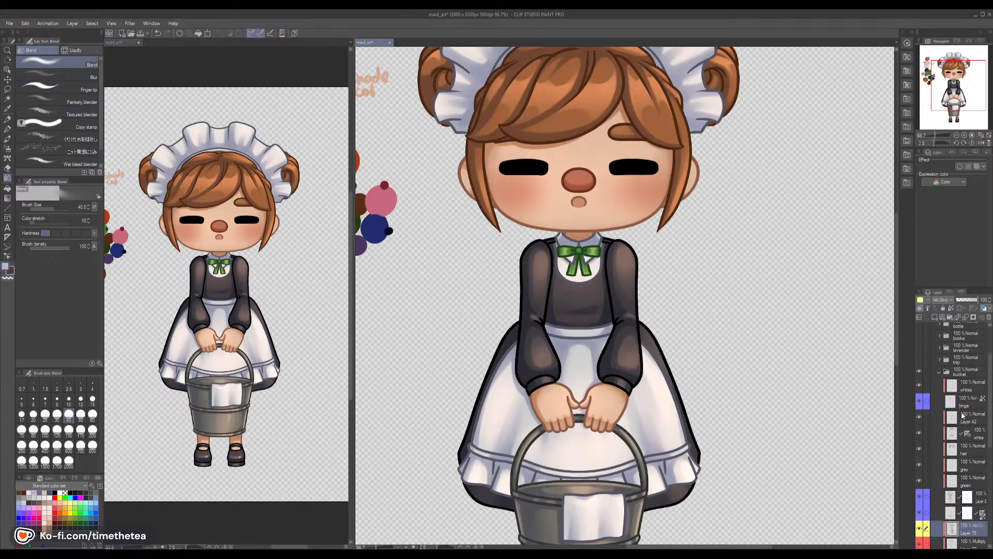
left_click(930, 391)
left_click(919, 433)
left_click(920, 421)
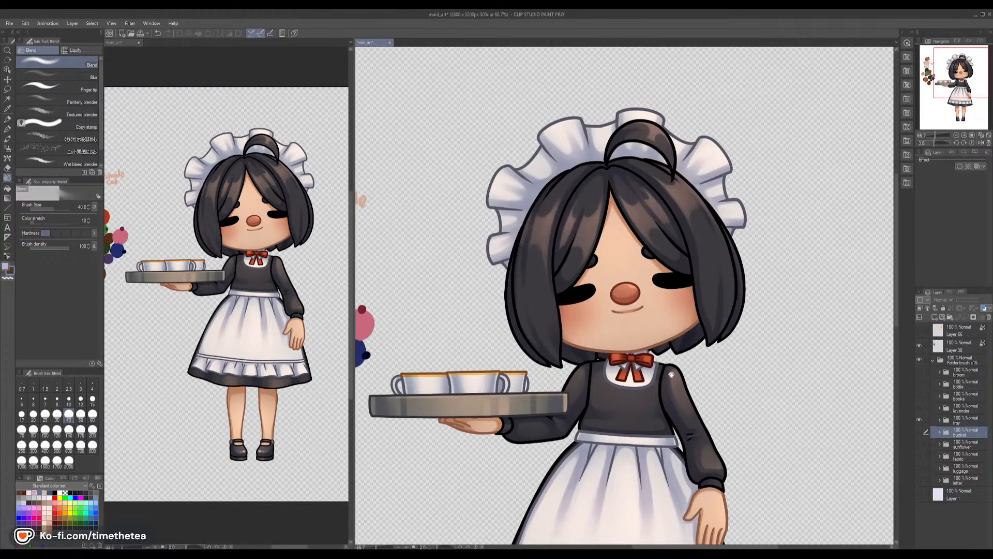
Brush highlights on the tray maid's upper-left headband ruffles on her Add (Glow) layer with the watercolor brush at size 80
left_click(940, 420)
scroll(957, 467, "down", 5)
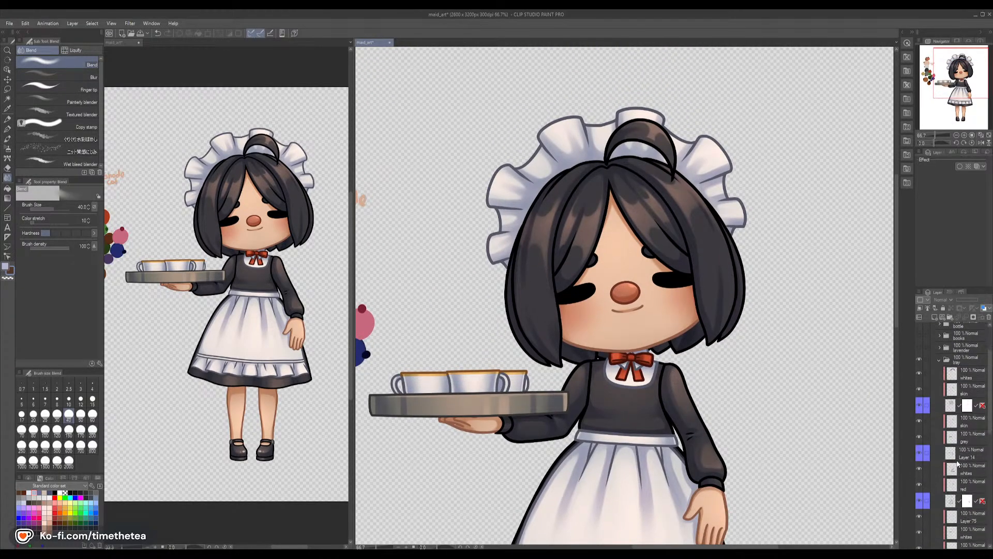
left_click(954, 494)
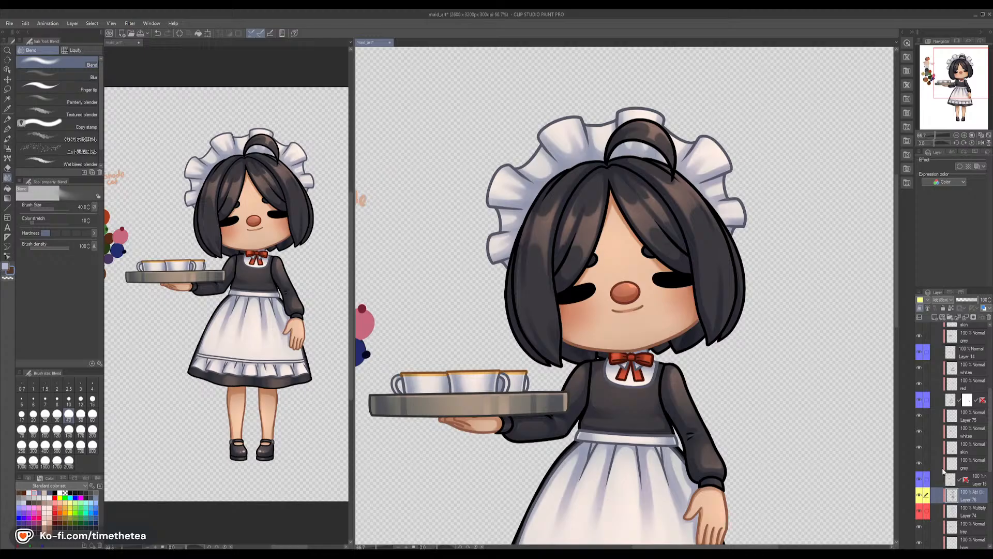
key("b")
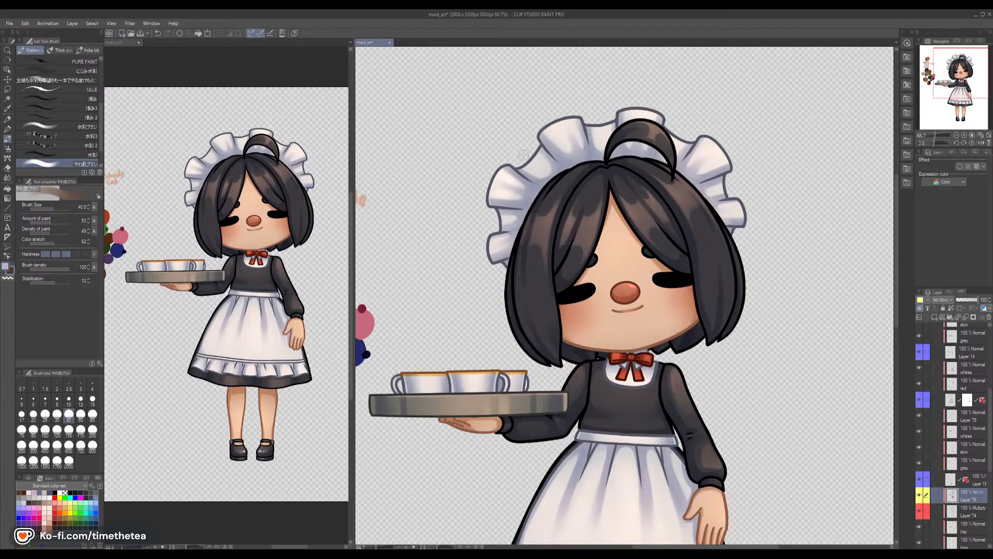
left_click(33, 430)
mouse_move(533, 166)
left_mouse_down()
mouse_move(527, 143)
mouse_move(536, 164)
mouse_move(554, 120)
mouse_move(546, 124)
mouse_move(569, 151)
left_mouse_up()
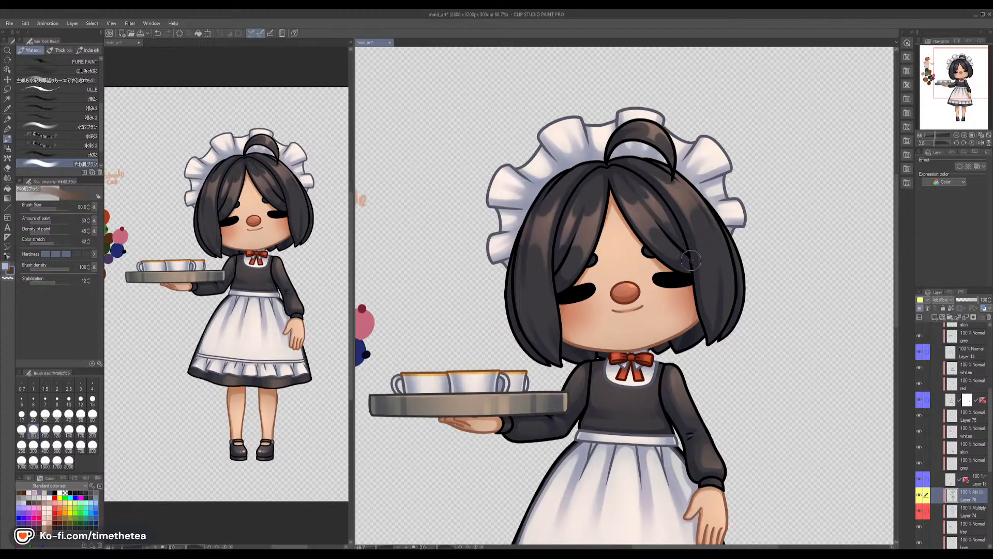
Select the tray maid's white areas and touch up her apron's highlight with the watercolor brush at size 60
scroll(616, 295, "down", 5)
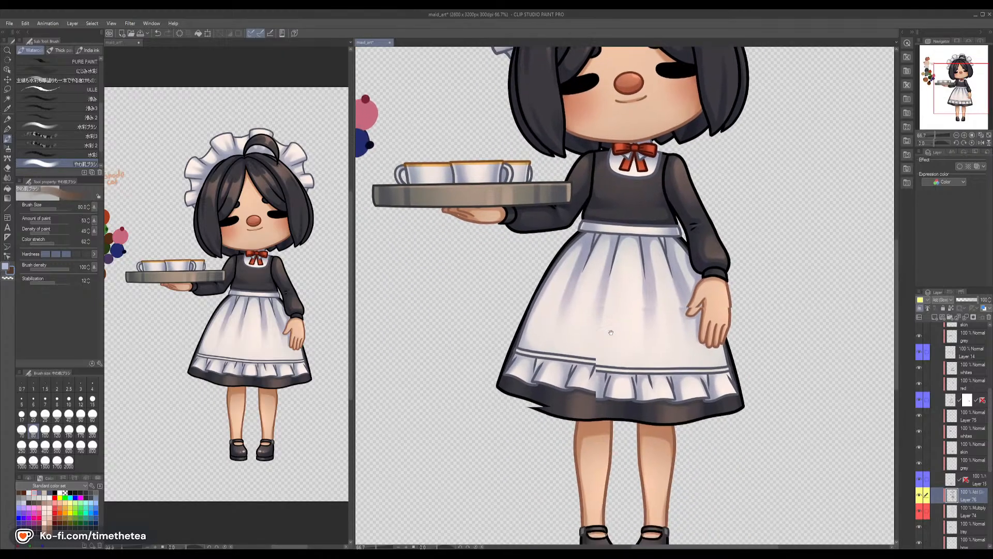
left_click(92, 413)
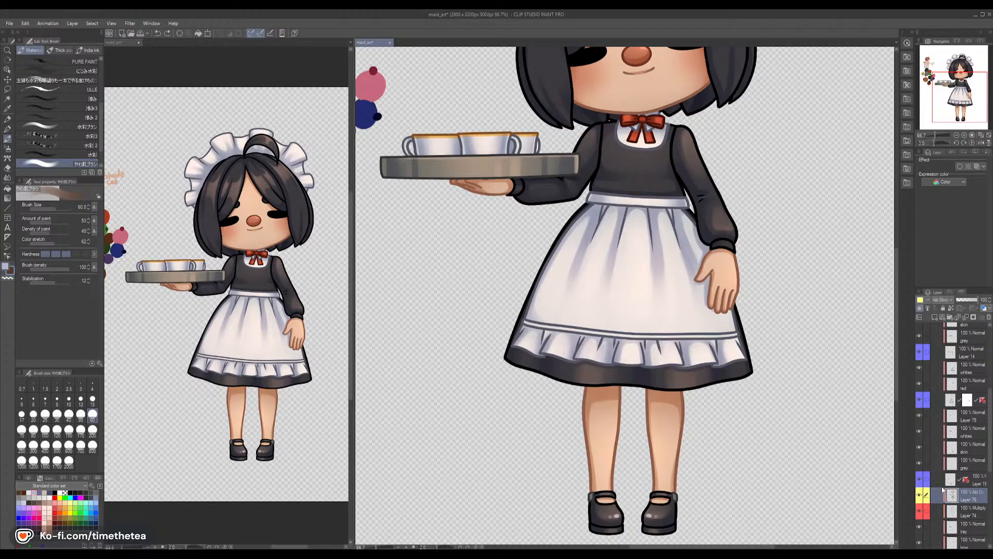
scroll(977, 512, "down", 3)
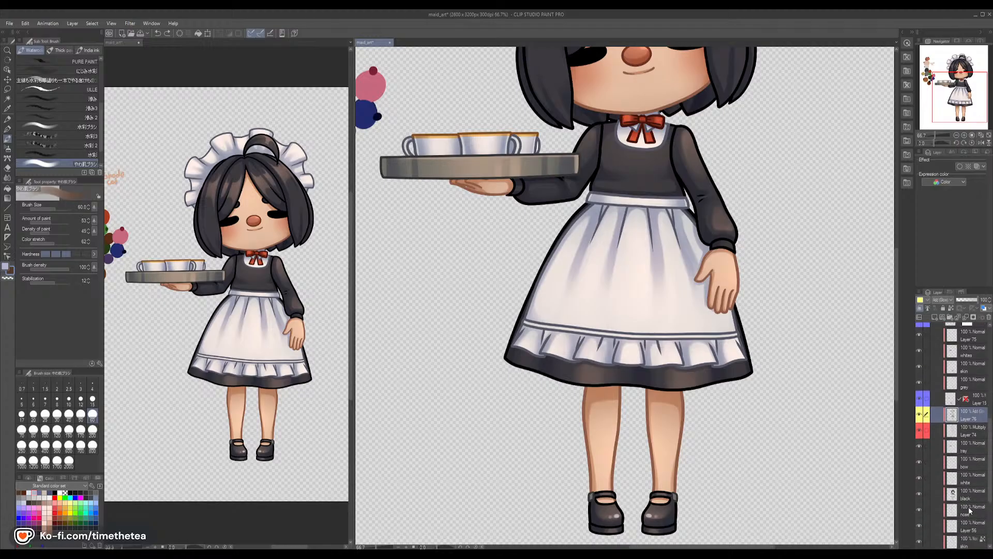
left_click(957, 480, "ctrl")
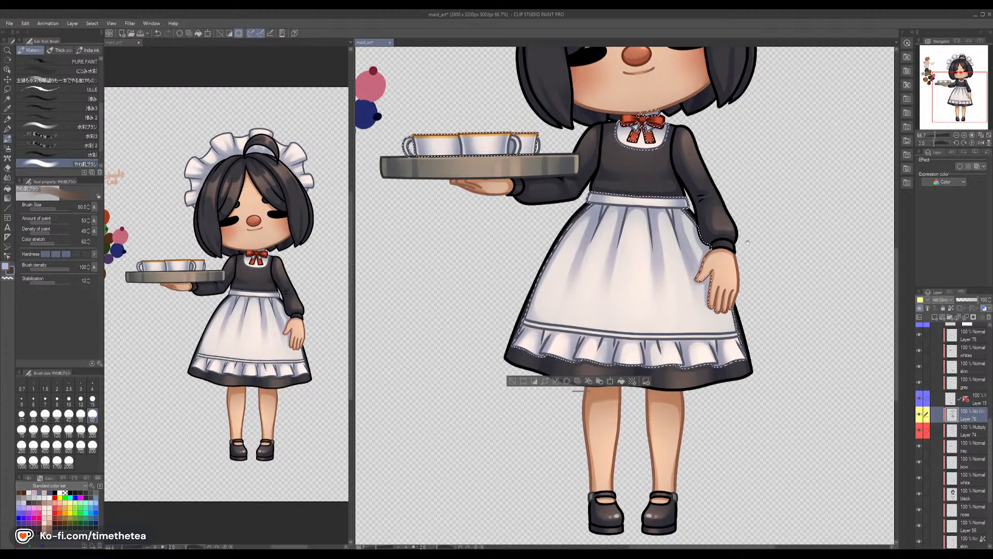
scroll(734, 374, "up", 3)
Clear the selection, collapse and hide the tray folder, and show the lavender maid
key("ctrl+d")
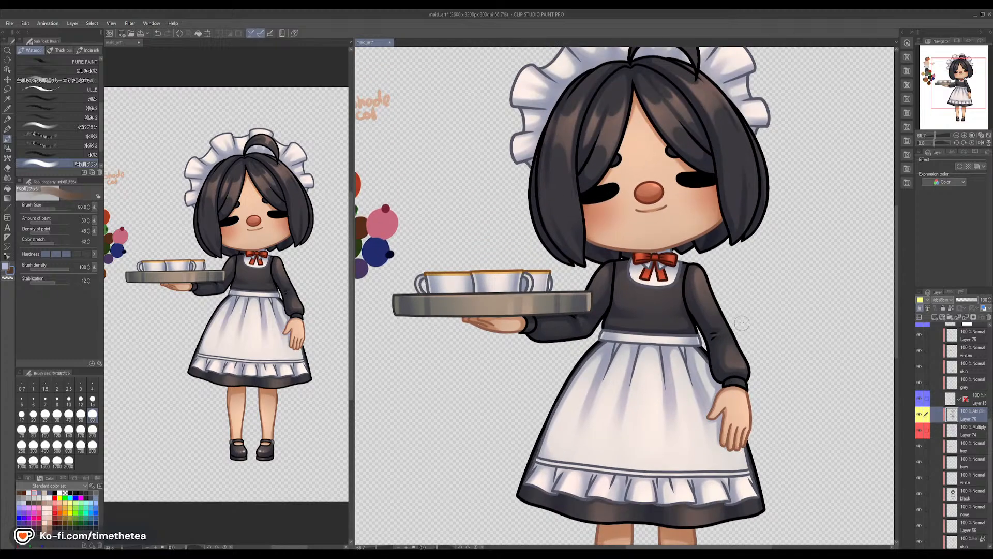
scroll(954, 388, "up", 8)
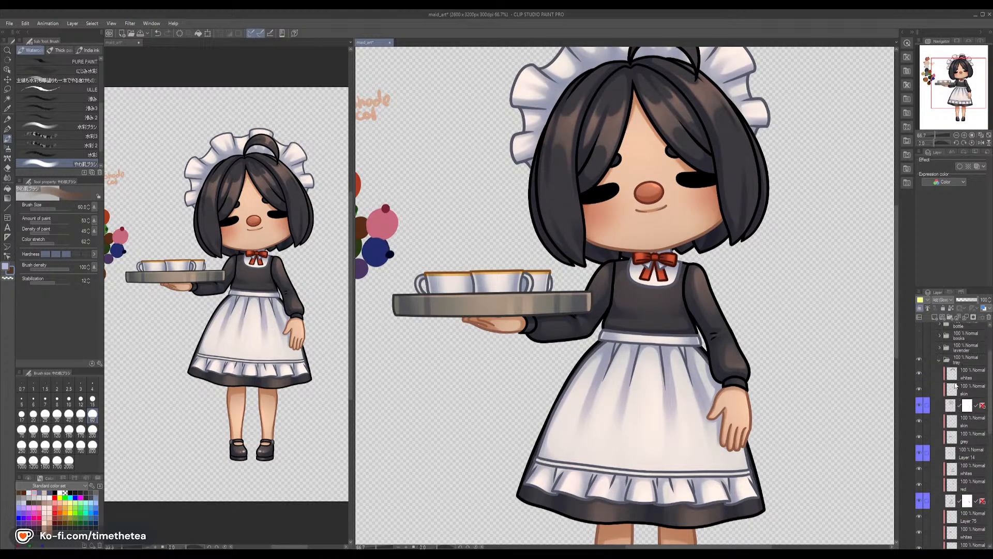
left_click(939, 421)
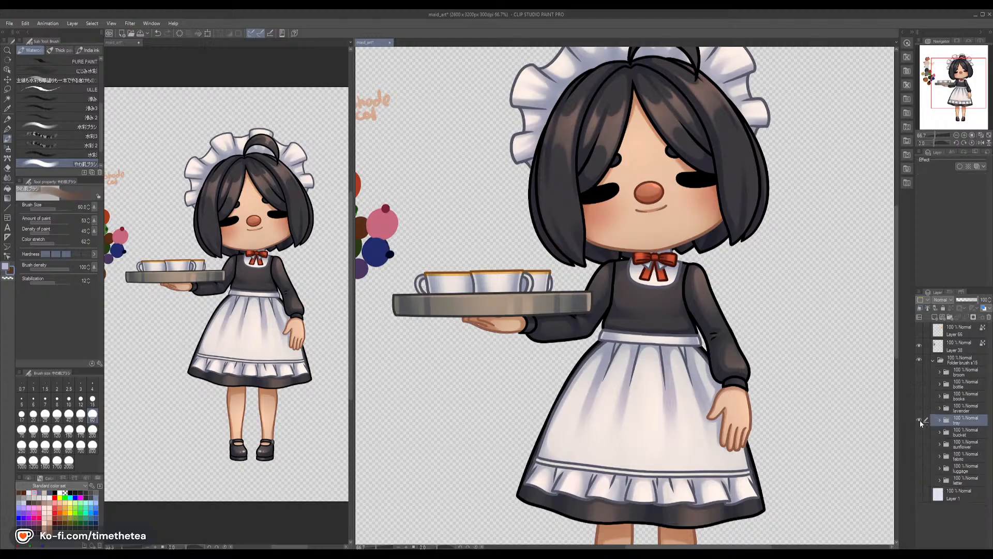
left_click(920, 419)
left_click(919, 408)
Expand the lavender folder, select the lavender maid's white areas, and make her Add (Glow) layer active
left_click(940, 408)
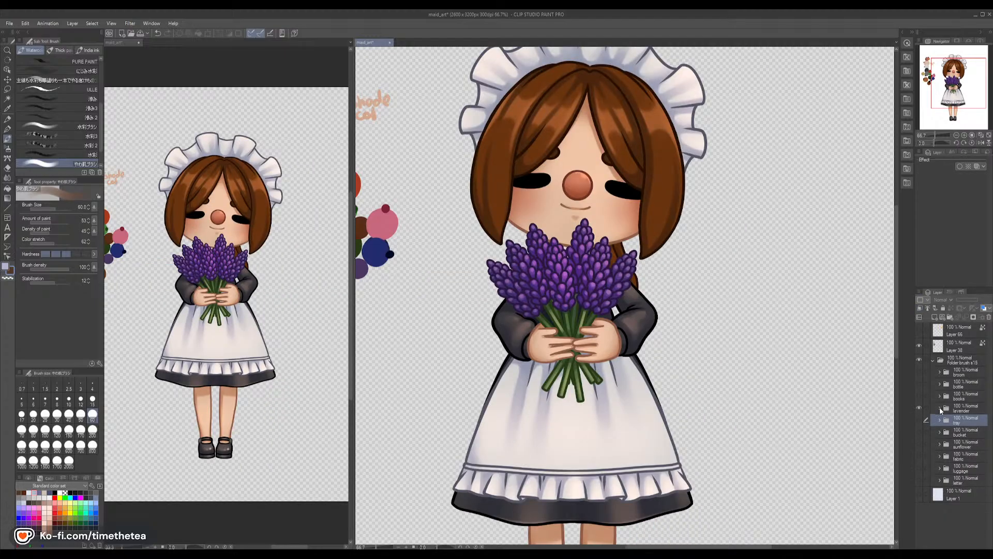
scroll(948, 431, "down", 10)
scroll(952, 450, "down", 2)
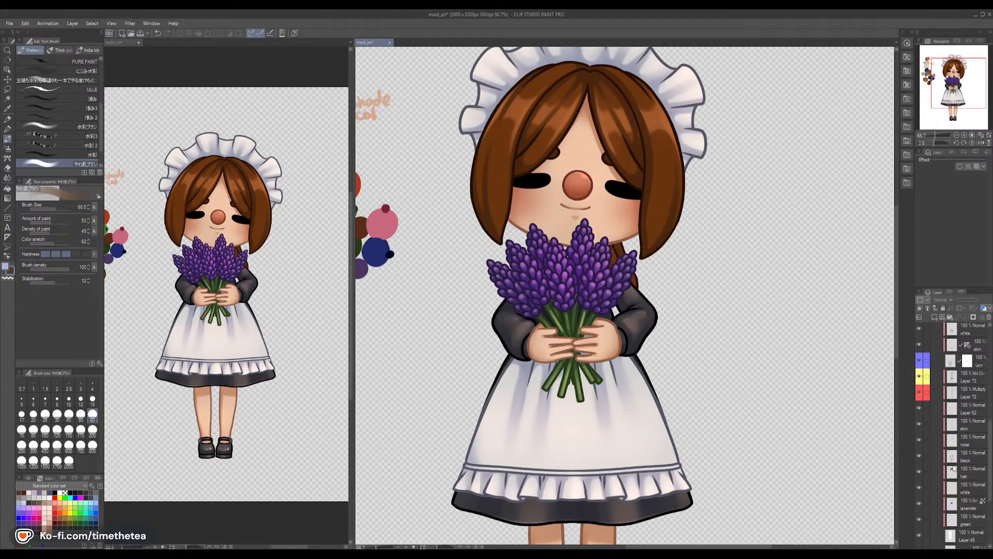
left_click(953, 490, "ctrl")
left_click(954, 376)
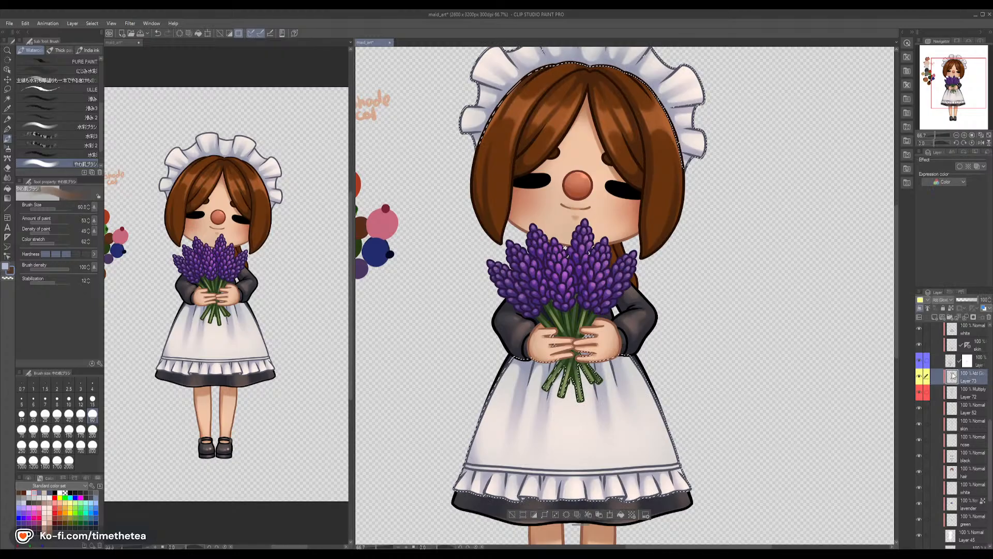
Brush soft highlights across the lavender maid's headband ruffles with the watercolor brush at size 60
left_click_drag(698, 173, 687, 243)
left_click_drag(635, 120, 620, 131)
left_click_drag(611, 98, 635, 96)
mouse_move(538, 92)
left_mouse_down()
mouse_move(560, 94)
mouse_move(559, 117)
left_mouse_up()
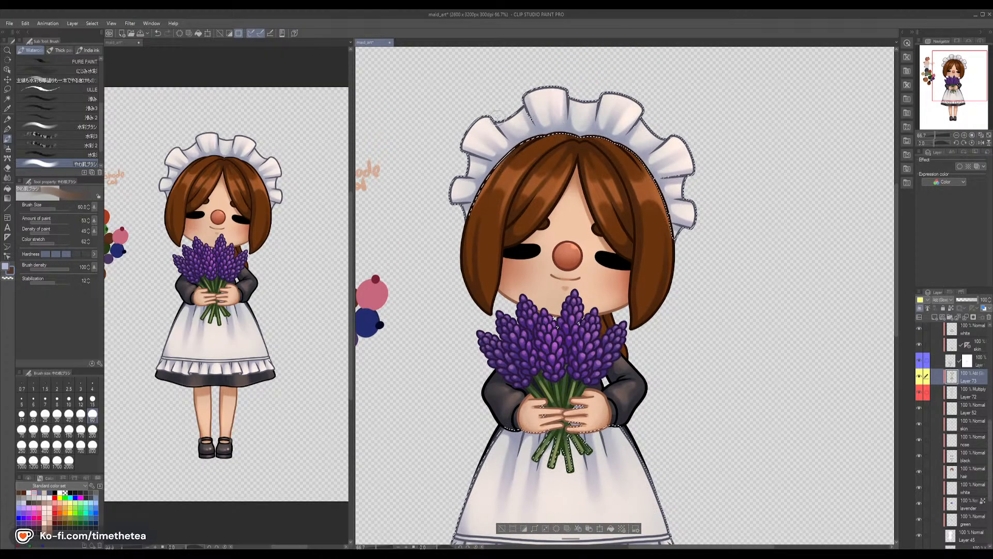
left_click_drag(475, 116, 492, 136)
left_click_drag(693, 159, 658, 174)
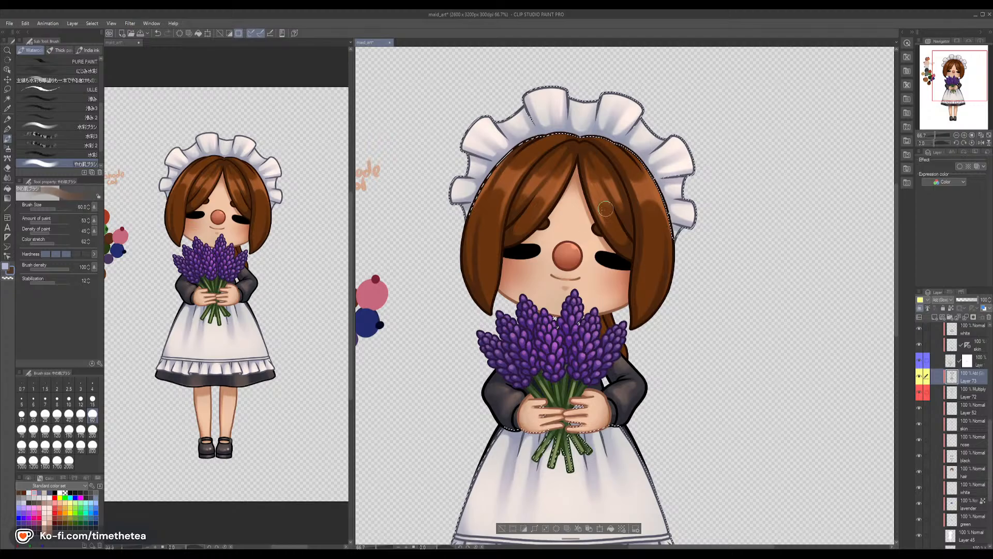
Brush soft highlights down the right half of the lavender maid's apron, undoing and repainting the stroke along the outer edge
left_click_drag(552, 369, 568, 160)
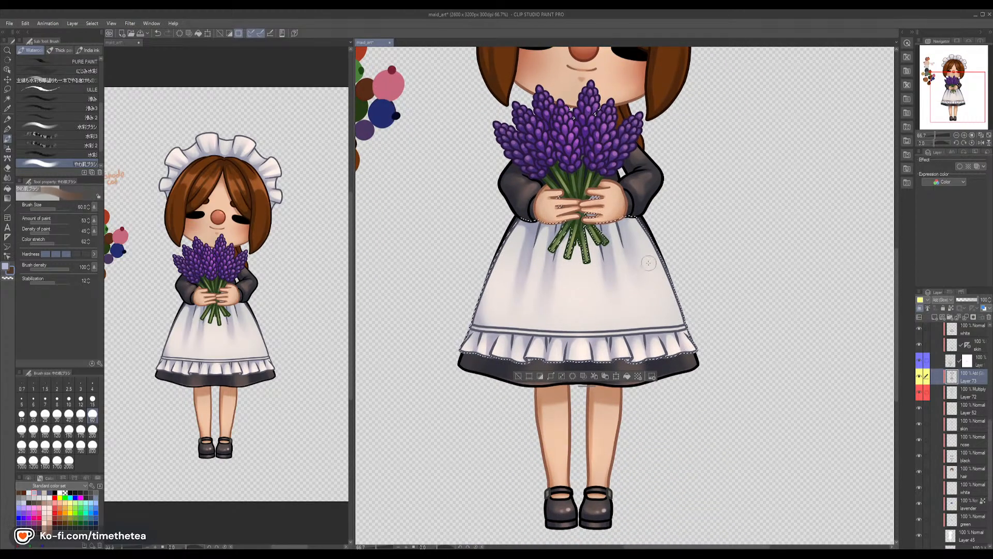
left_click_drag(671, 319, 671, 323)
key("ctrl+z")
left_click_drag(636, 225, 671, 323)
key("ctrl+z")
left_click_drag(637, 225, 662, 313)
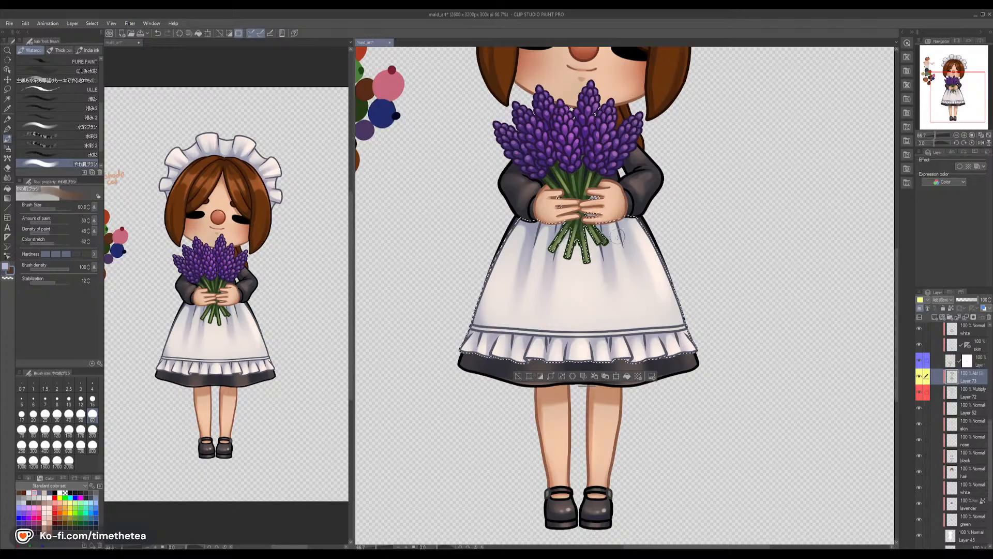
left_click_drag(616, 237, 632, 316)
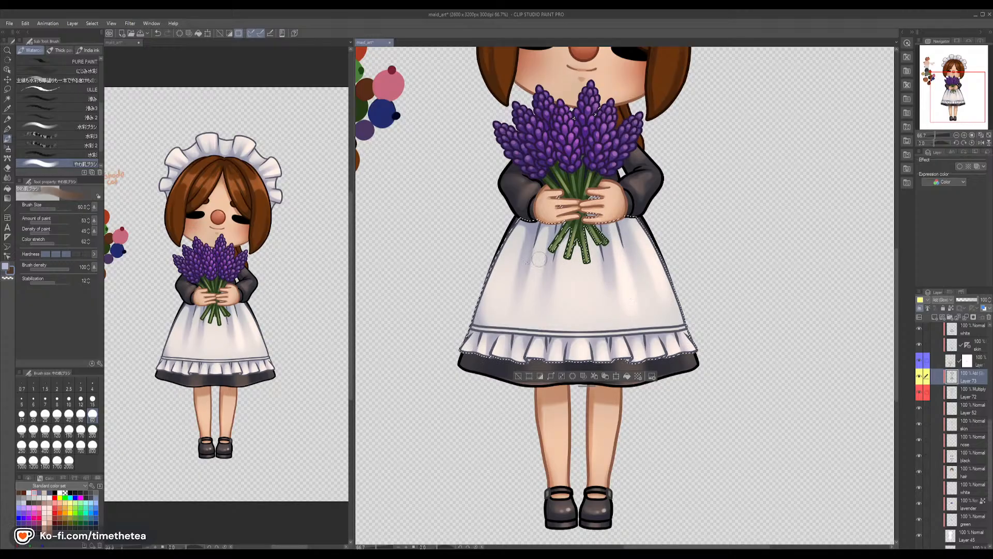
Blend the lavender maid's apron highlights and airbrush a soft glow across the apron with the Soft airbrush at size 400
left_click(7, 178)
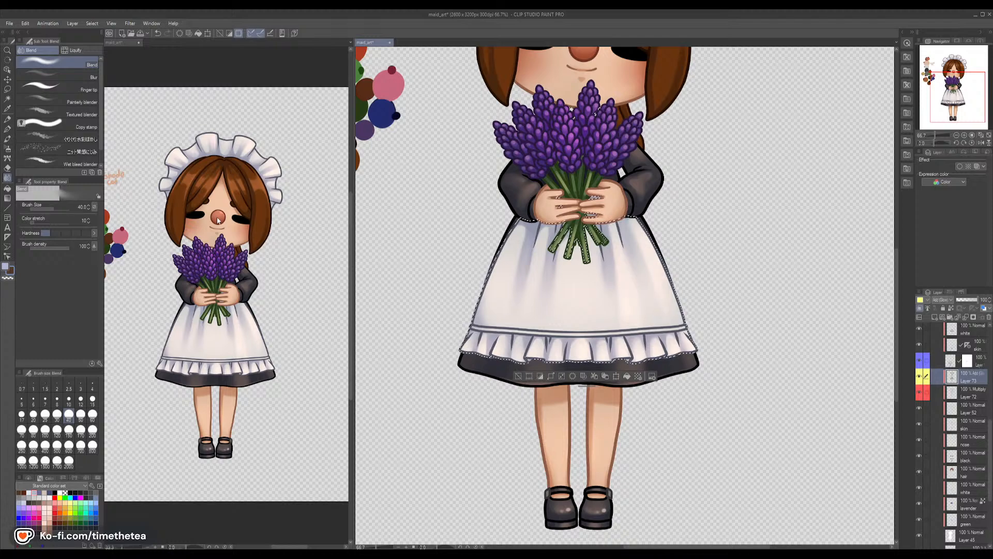
left_click(7, 148)
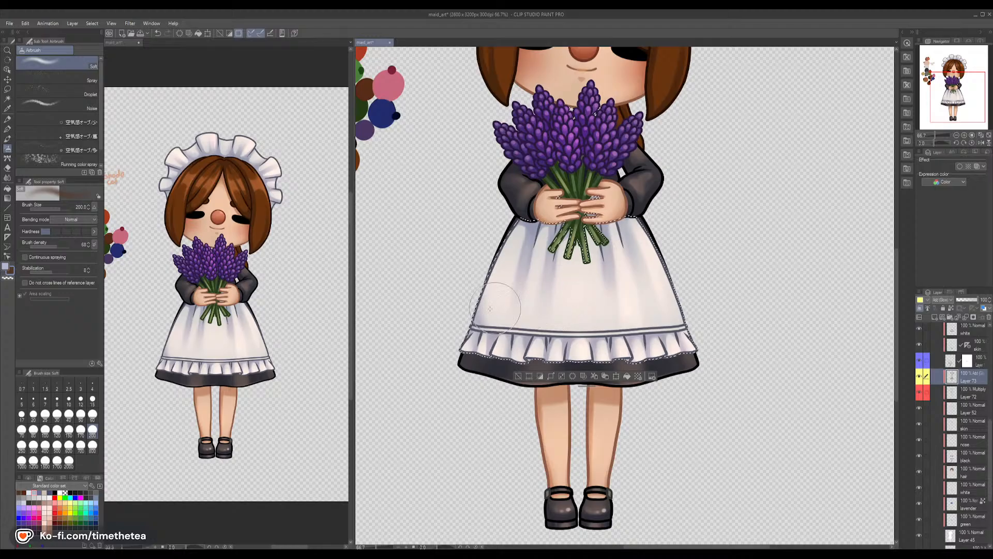
left_click(45, 445)
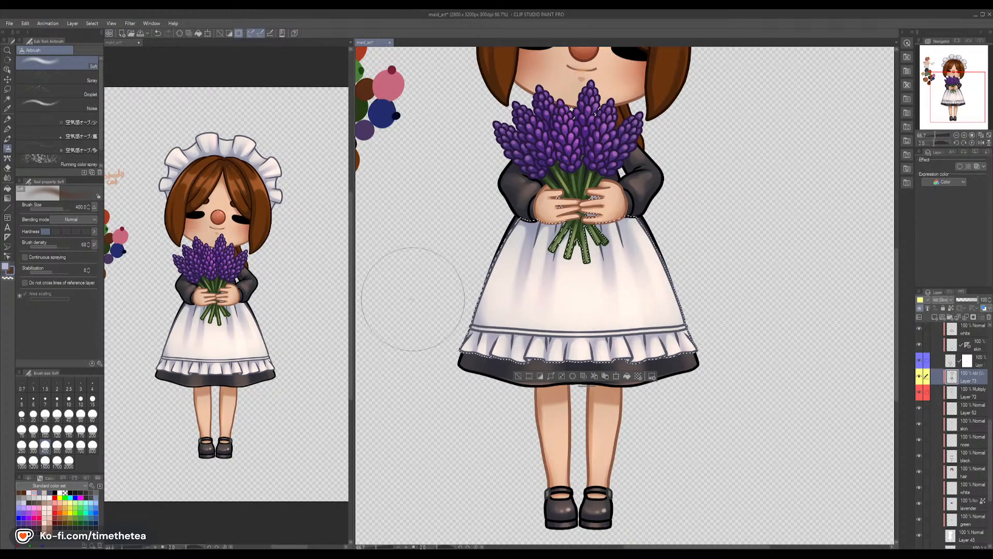
key("ctrl+z")
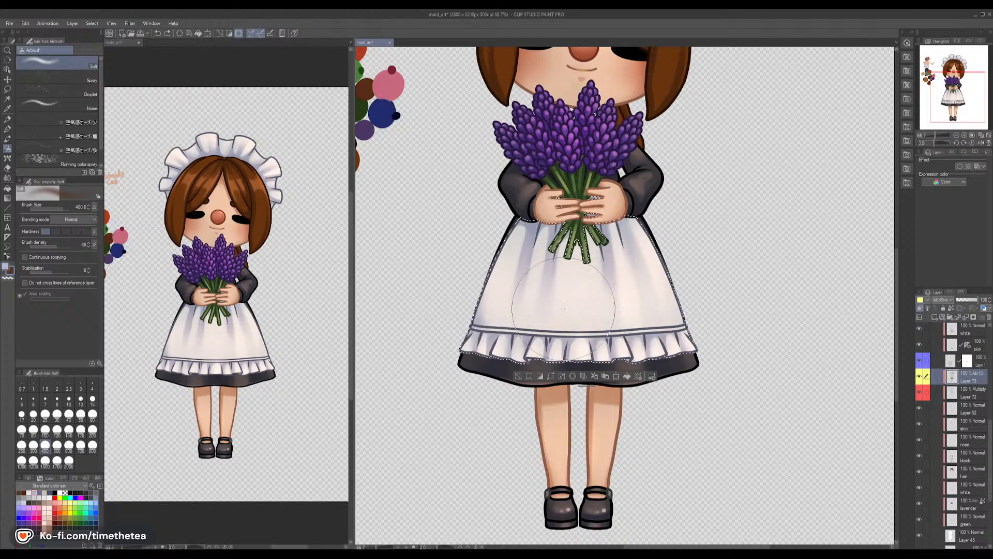
left_click_drag(589, 319, 585, 322)
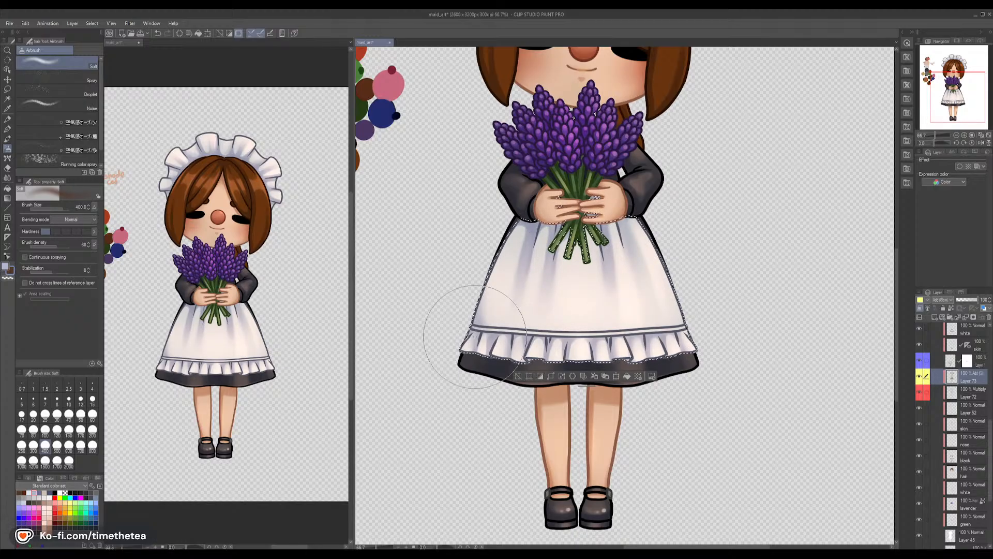
Brush fine highlights onto the lavender maid's apron hem ruffles with the watercolor brush at size 25
left_click(7, 79)
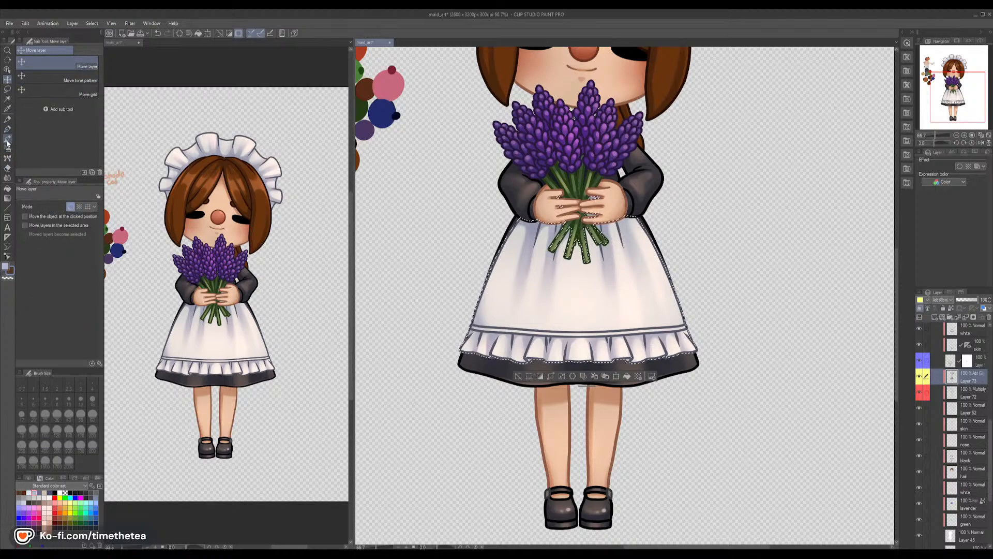
left_click(7, 139)
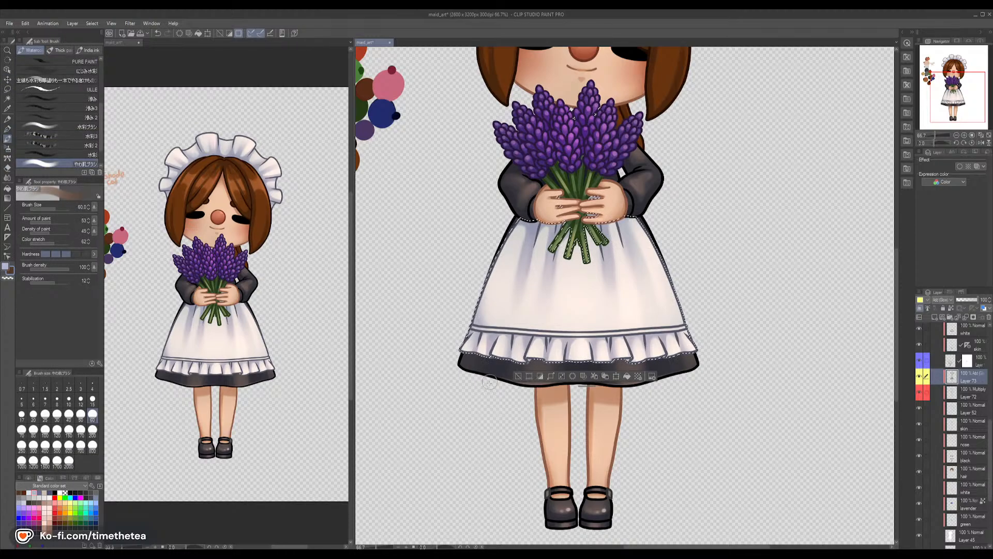
left_click(45, 414)
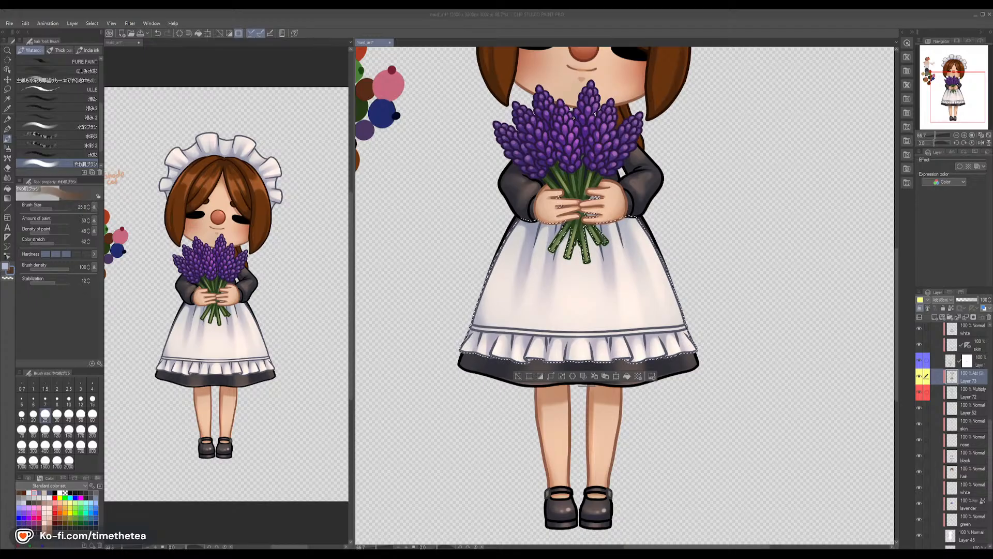
left_click(583, 81)
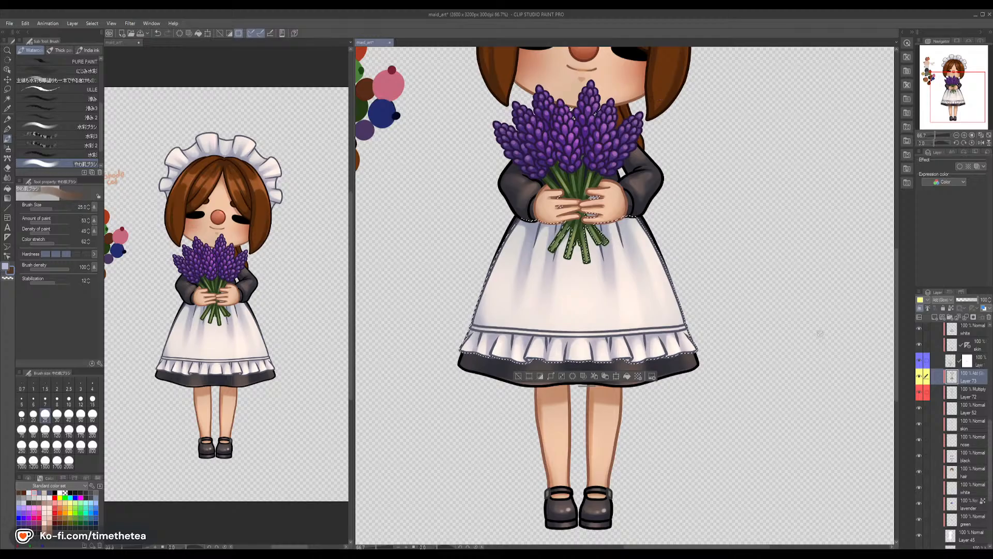
Blend the lavender maid's headband highlights and brush more light onto the ruffles with the watercolor brush at size 50
scroll(701, 272, "up", 5)
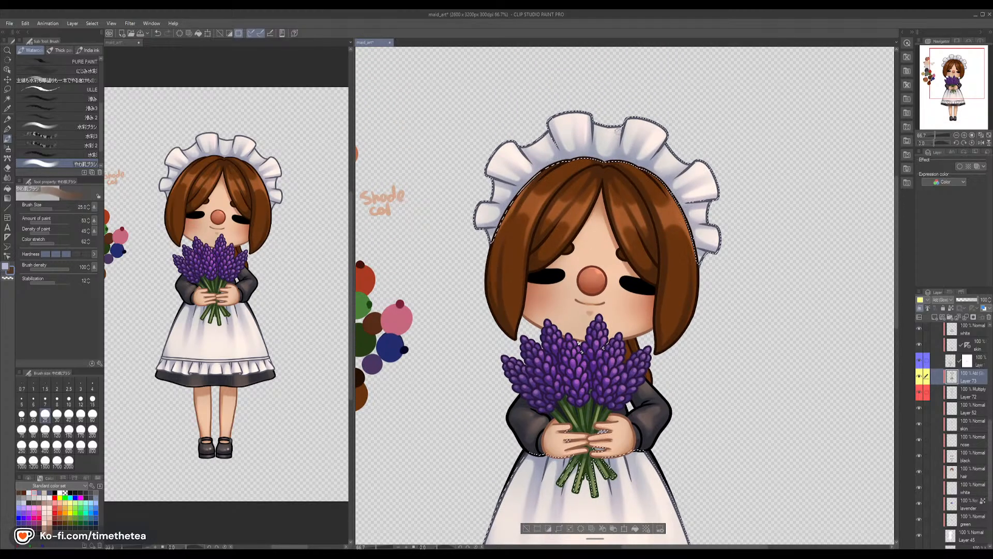
left_click(7, 177)
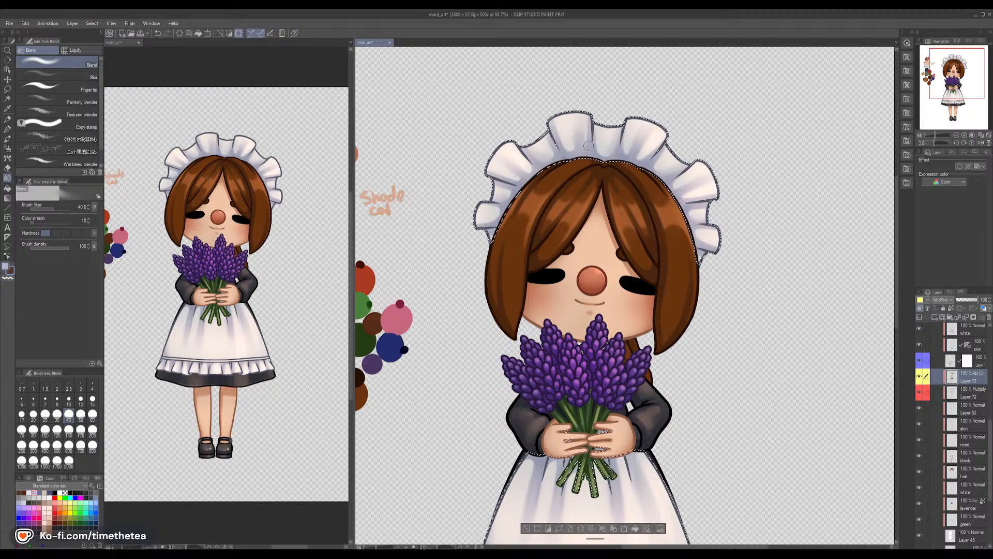
key("b")
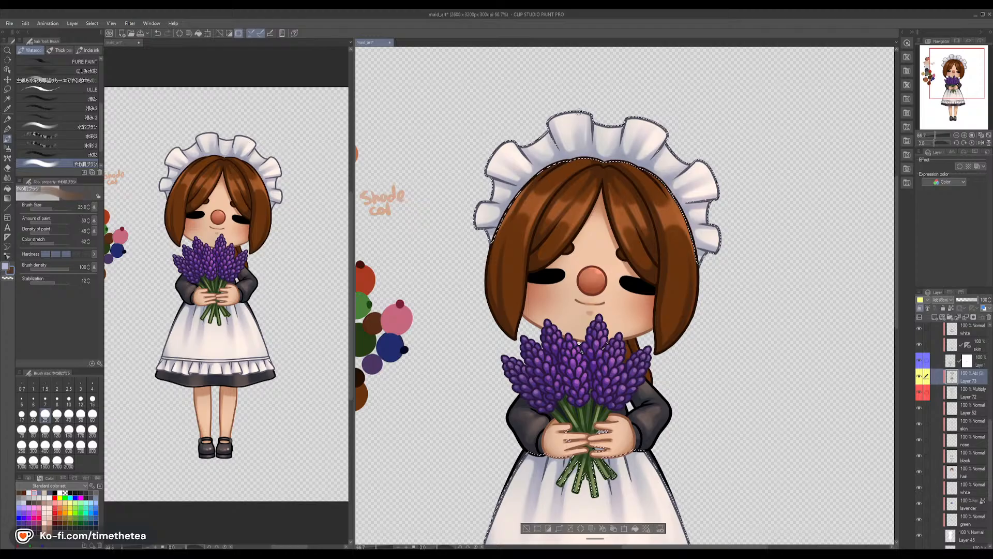
left_click(80, 414)
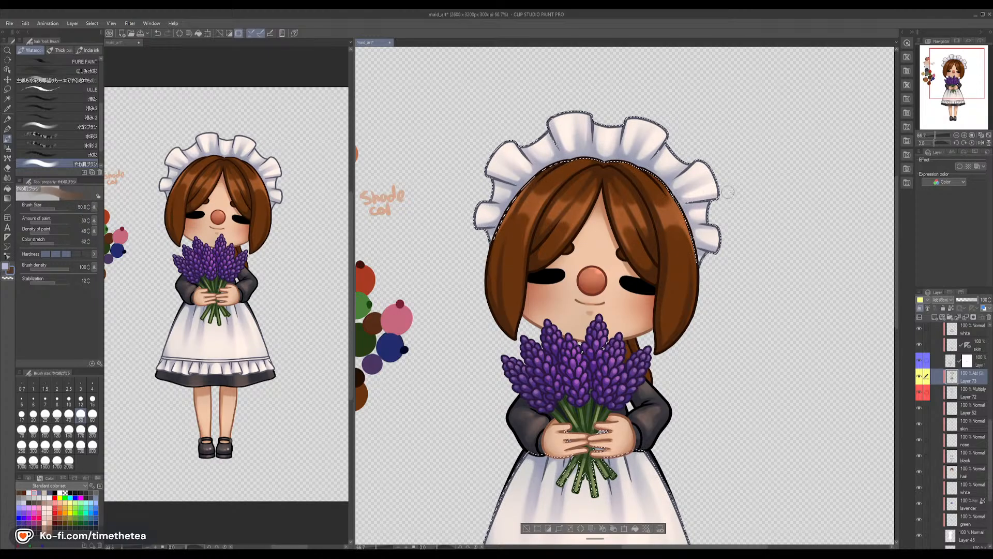
Touch up and blend the highlights on the lower part of the lavender maid's apron
scroll(683, 339, "down", 5)
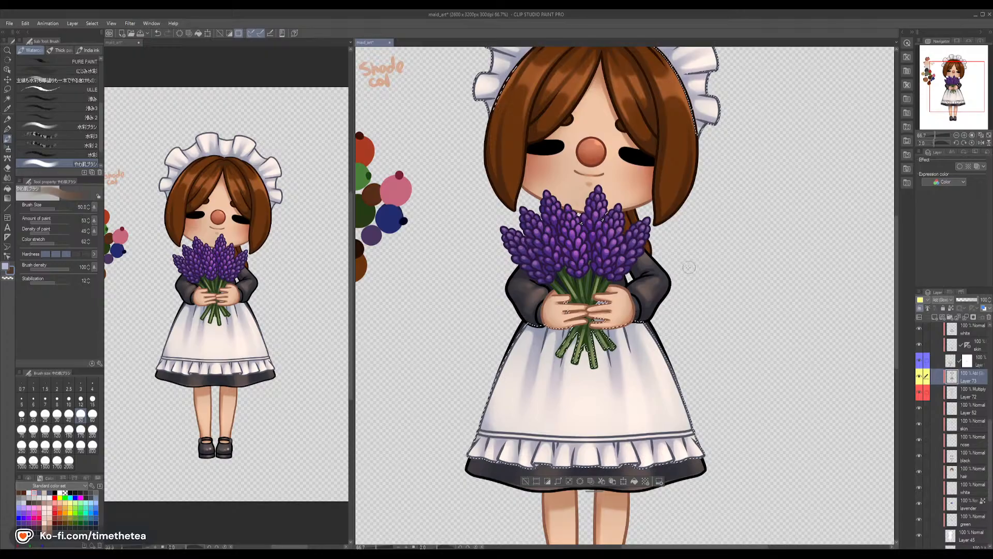
left_click_drag(566, 366, 564, 362)
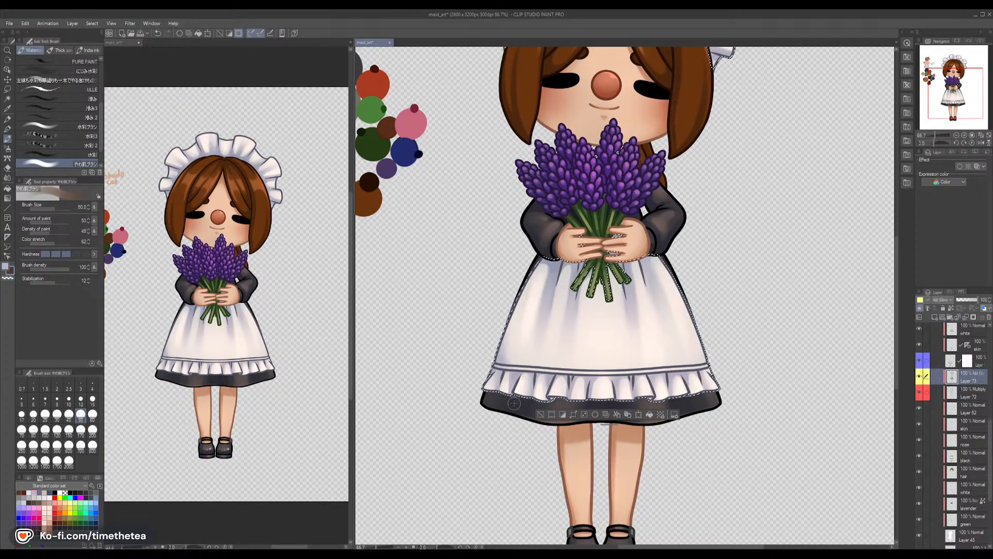
key("j")
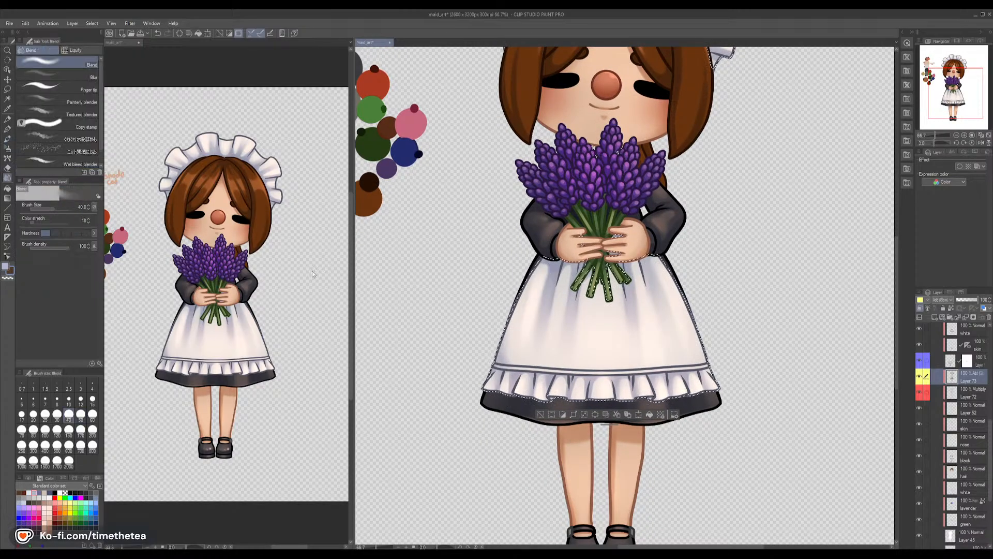
left_click(8, 140)
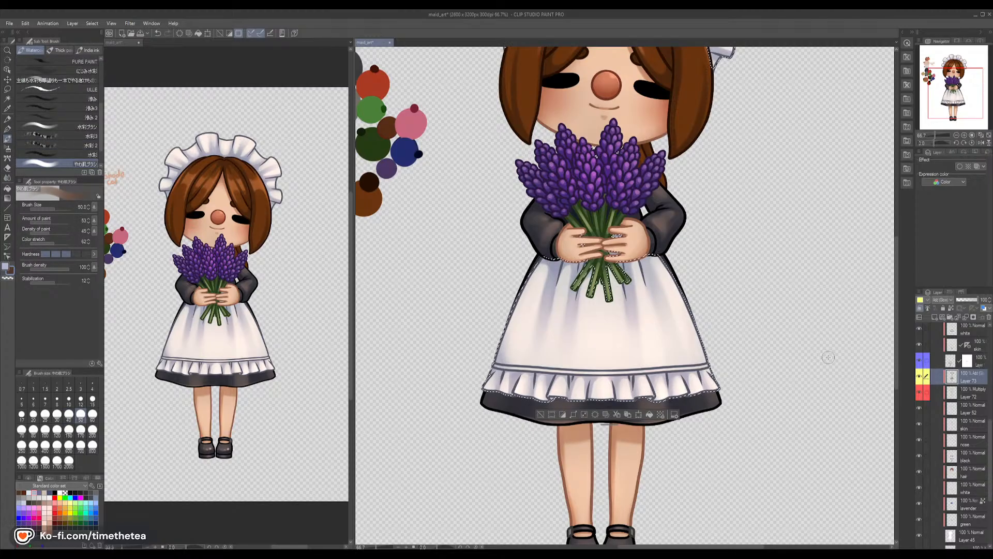
Collapse and hide the lavender folder, and show and expand the books folder
scroll(937, 379, "up", 5)
scroll(938, 379, "up", 6)
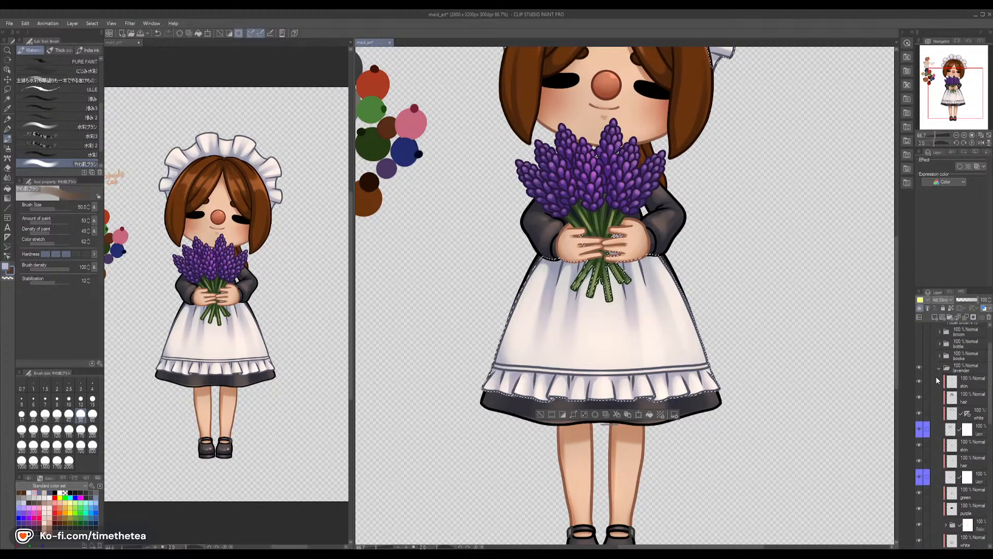
left_click(940, 409)
left_click(919, 408)
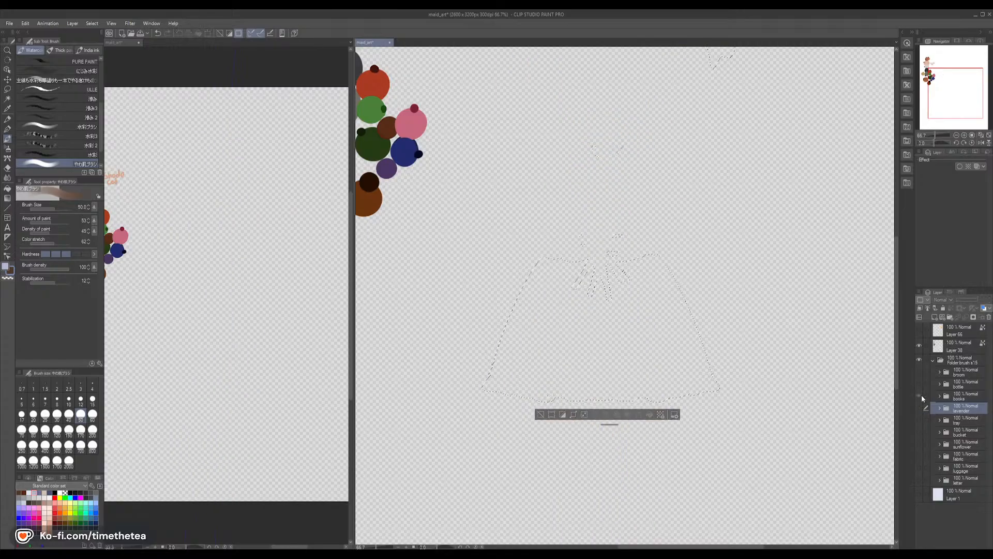
left_click(920, 396)
left_click(940, 397)
Select the book maid's white areas and make her Add (Glow) layer active
scroll(952, 445, "down", 8)
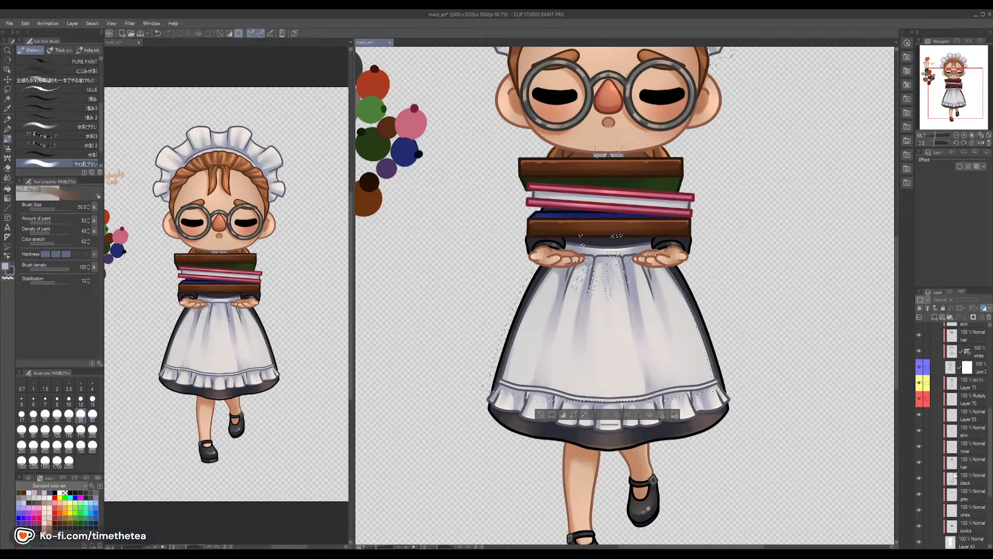
left_click(956, 512, "ctrl")
scroll(955, 468, "up", 1)
scroll(955, 468, "up", 1)
left_click(966, 414)
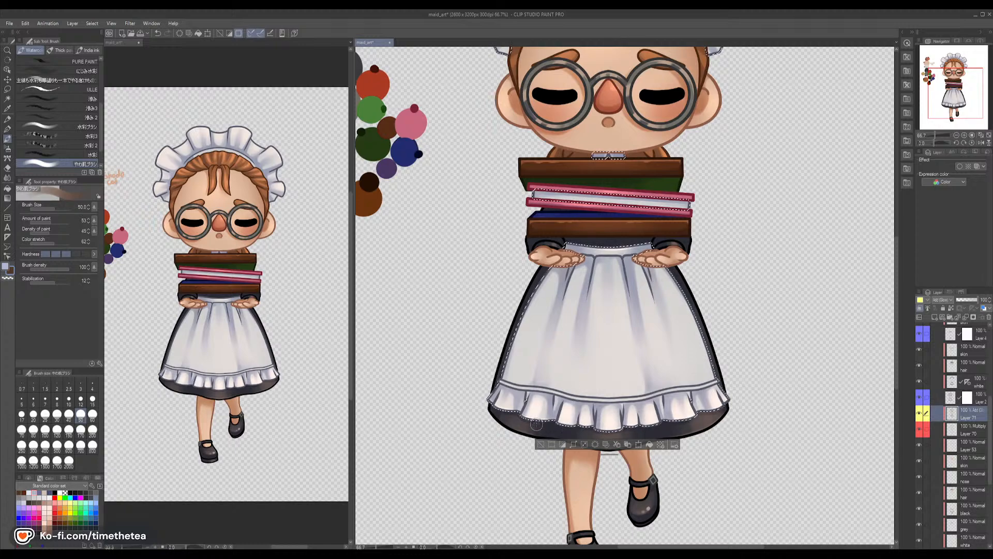
Brush soft highlights down the folds of the book maid's apron with the watercolor brush at size 80, repainting the first central stroke
scroll(504, 393, "up", 5)
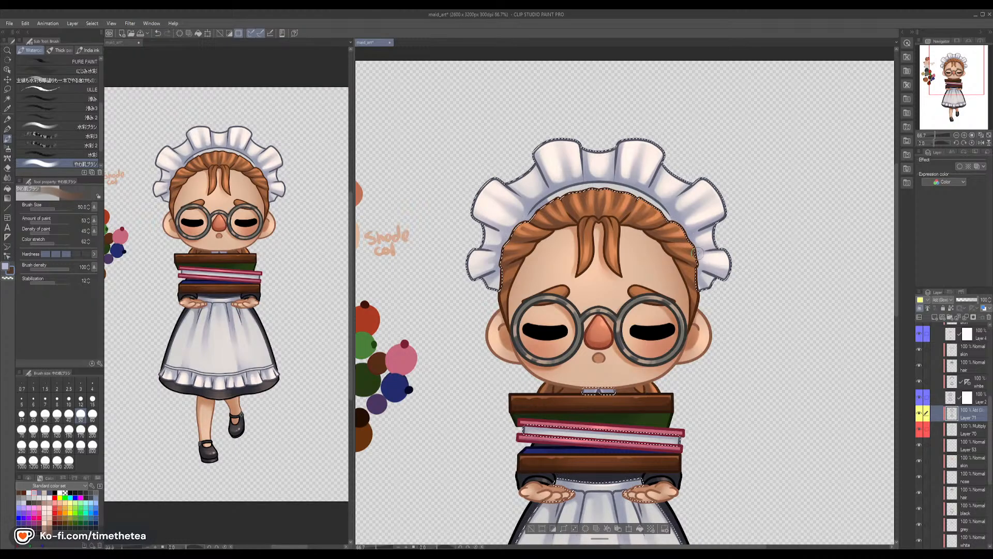
left_click_drag(624, 437, 623, 181)
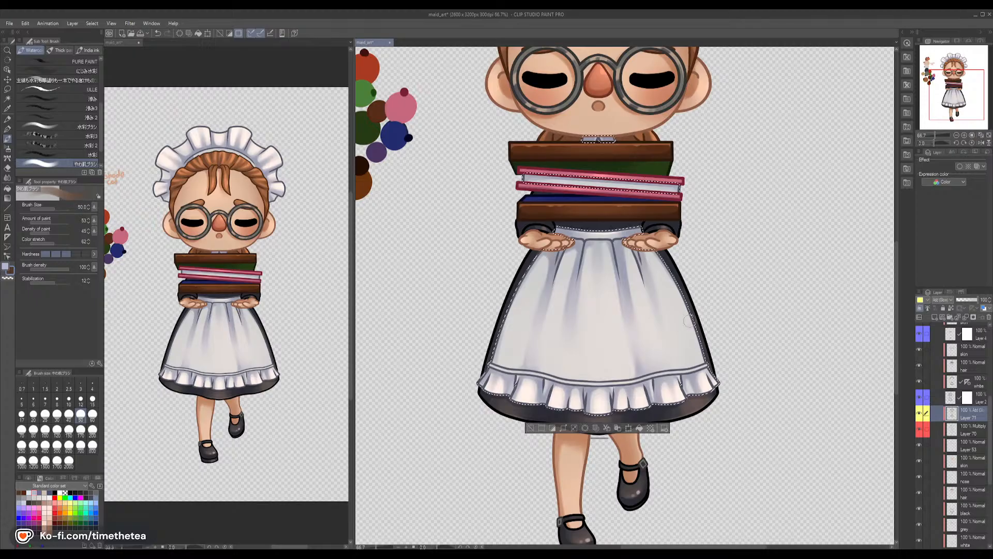
left_click(33, 429)
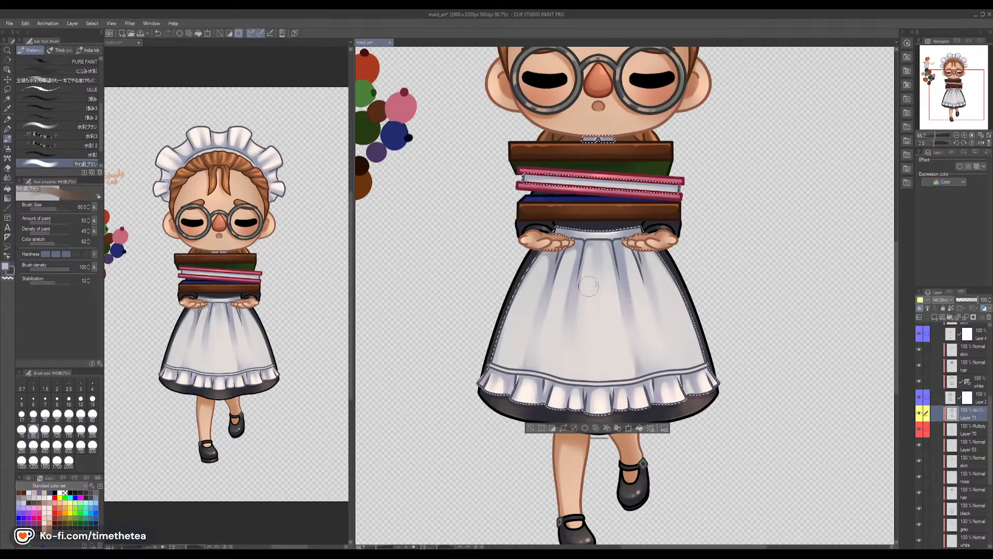
left_click_drag(611, 286, 616, 368)
key("ctrl+z")
left_click_drag(609, 262, 621, 373)
left_click_drag(603, 275, 607, 377)
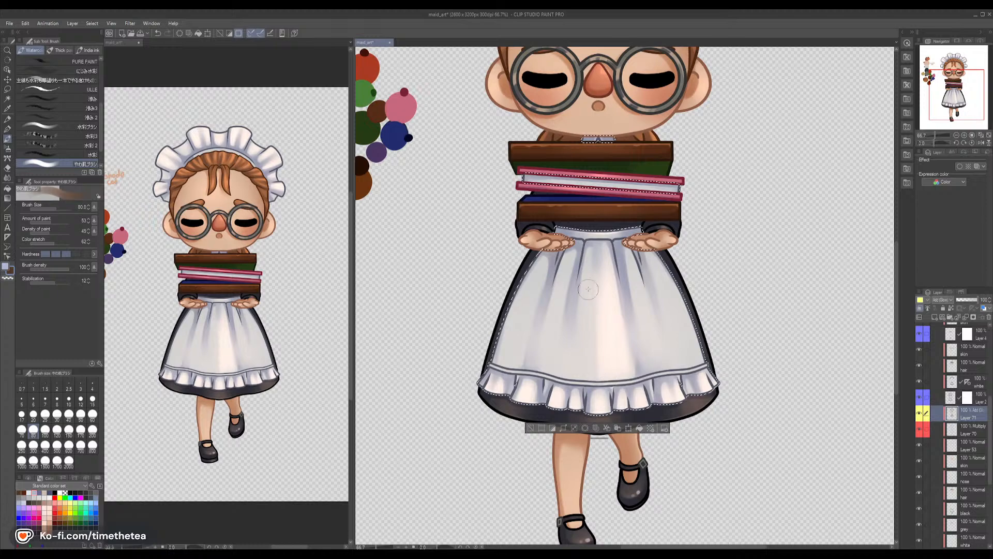
left_click_drag(588, 295, 584, 376)
left_click_drag(634, 275, 641, 345)
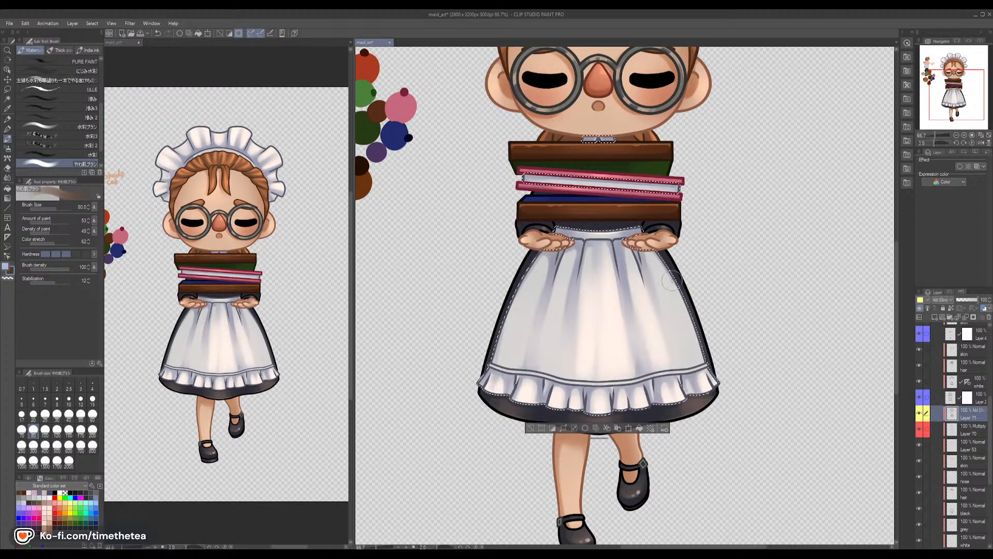
left_click_drag(681, 310, 691, 363)
mouse_move(558, 266)
left_mouse_down()
mouse_move(553, 351)
mouse_move(534, 270)
left_mouse_up()
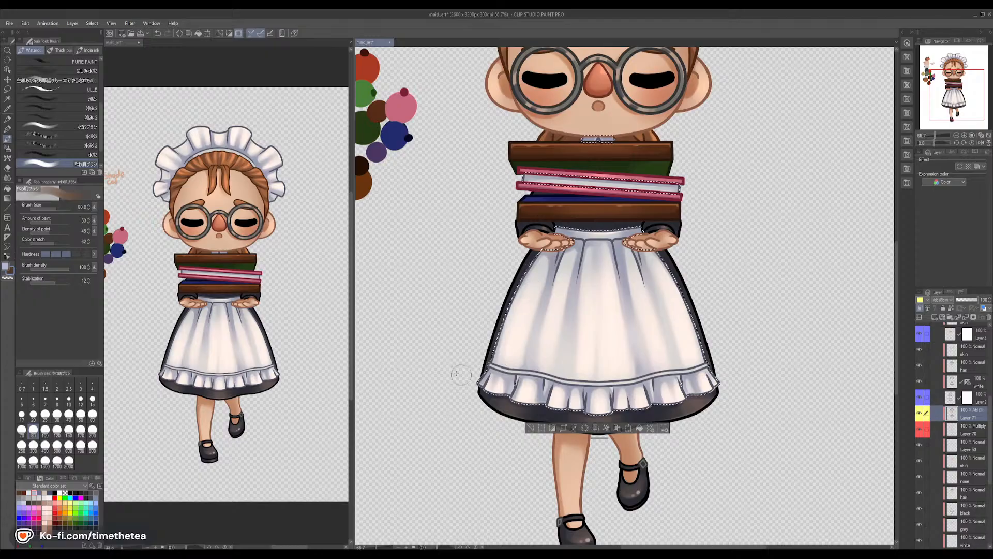
Blend the book maid's apron highlights and airbrush a soft glow across the apron at size 400, undoing and retrying the strokes
left_click(9, 178)
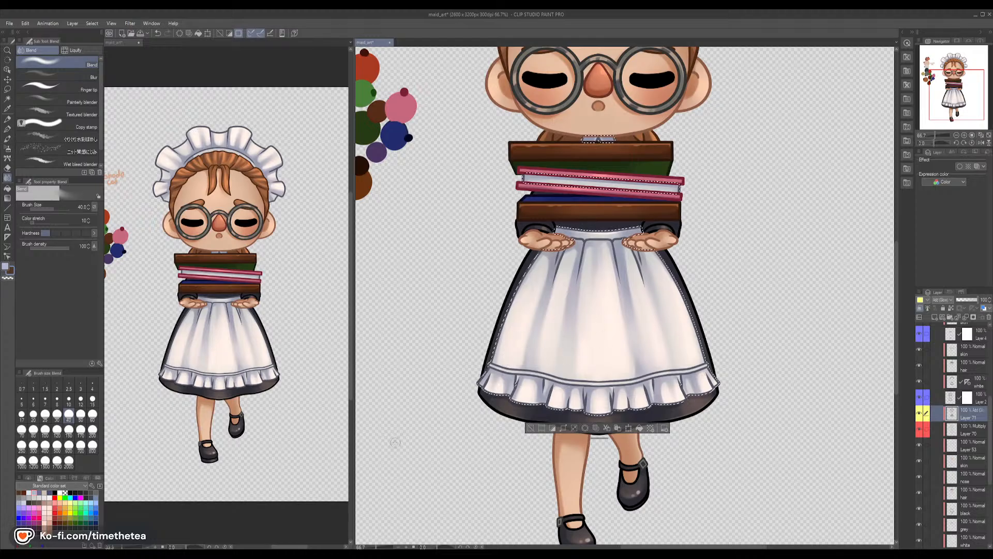
left_click(7, 149)
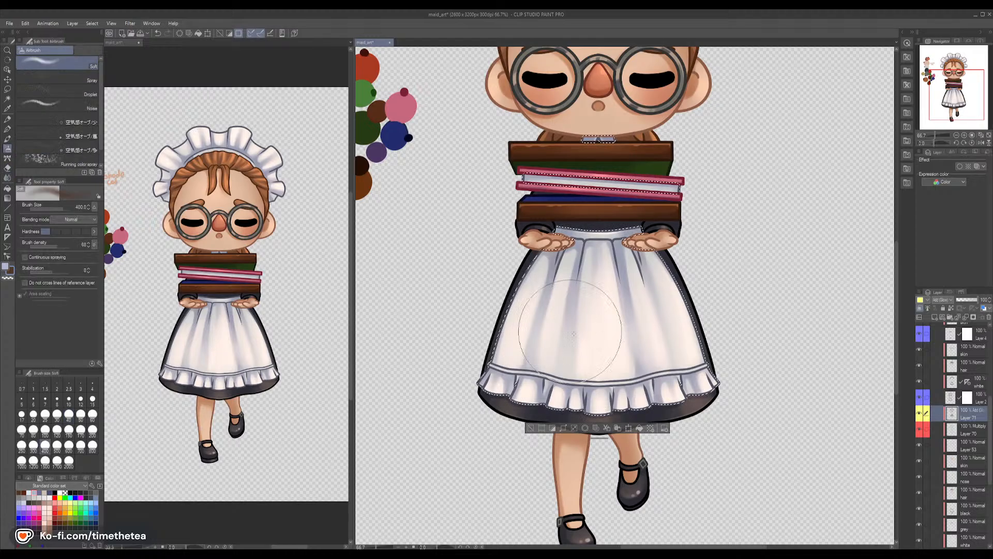
left_click_drag(654, 338, 521, 316)
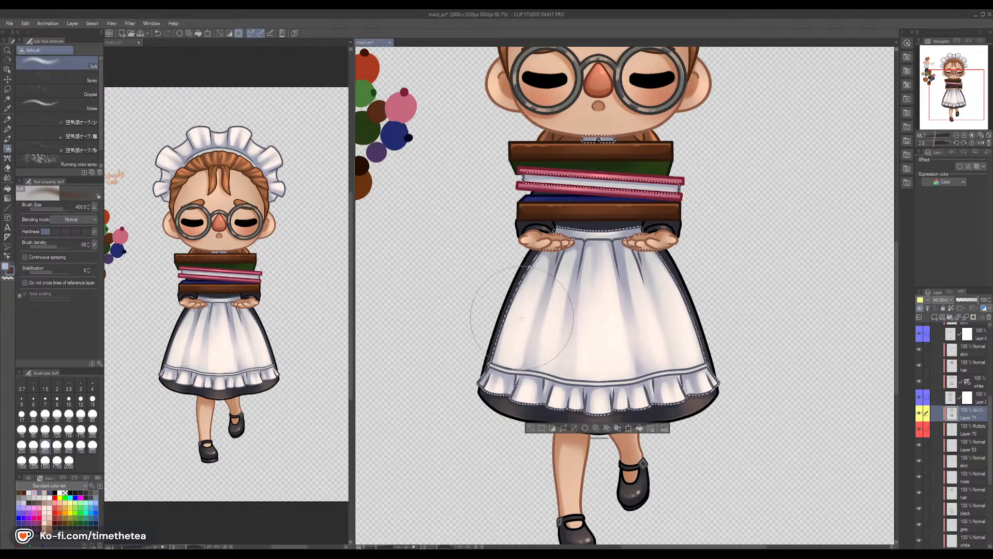
left_click_drag(552, 346, 738, 332)
key("ctrl+z")
key("ctrl+z")
left_click_drag(519, 331, 743, 330)
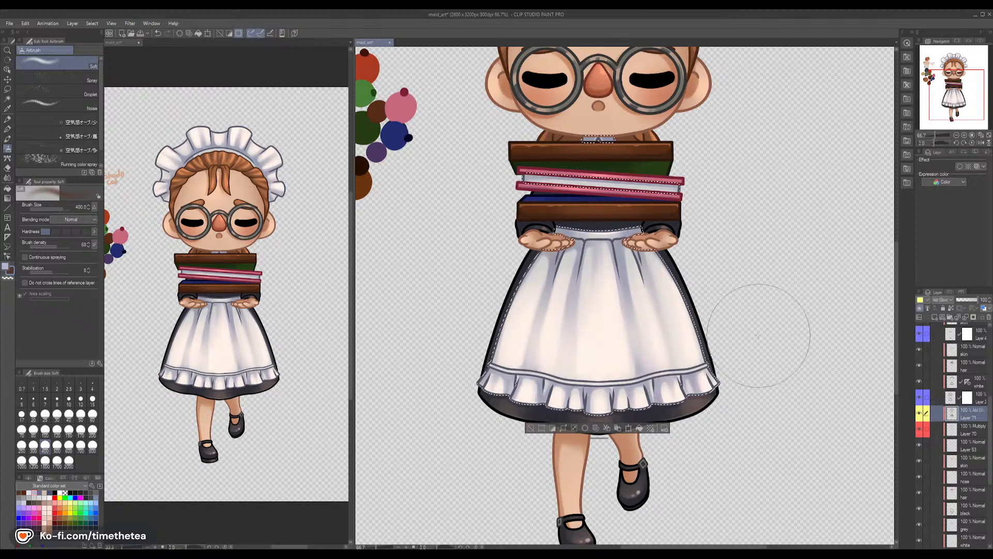
key("ctrl+z")
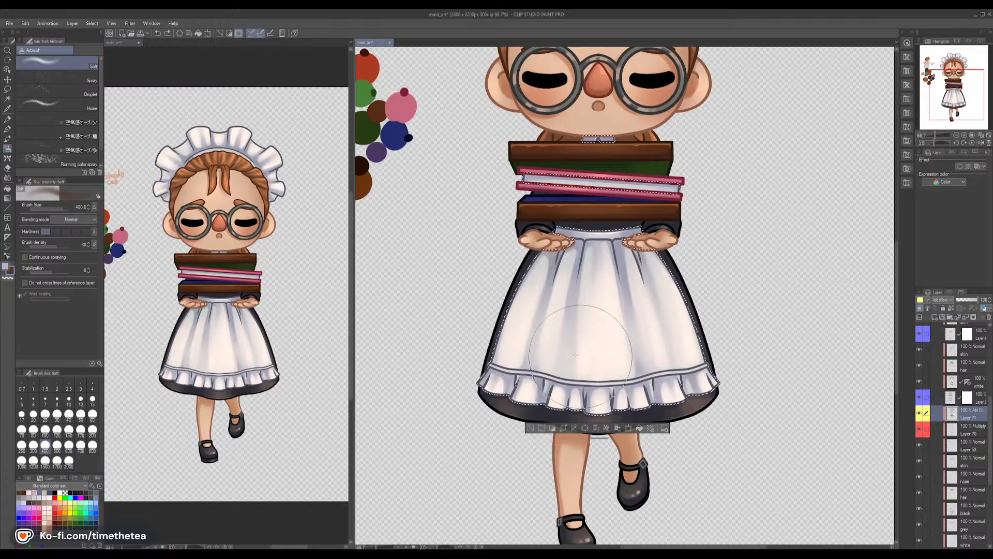
Smooth the airbrushed glow on the book maid's apron with the Blend tool
key("j")
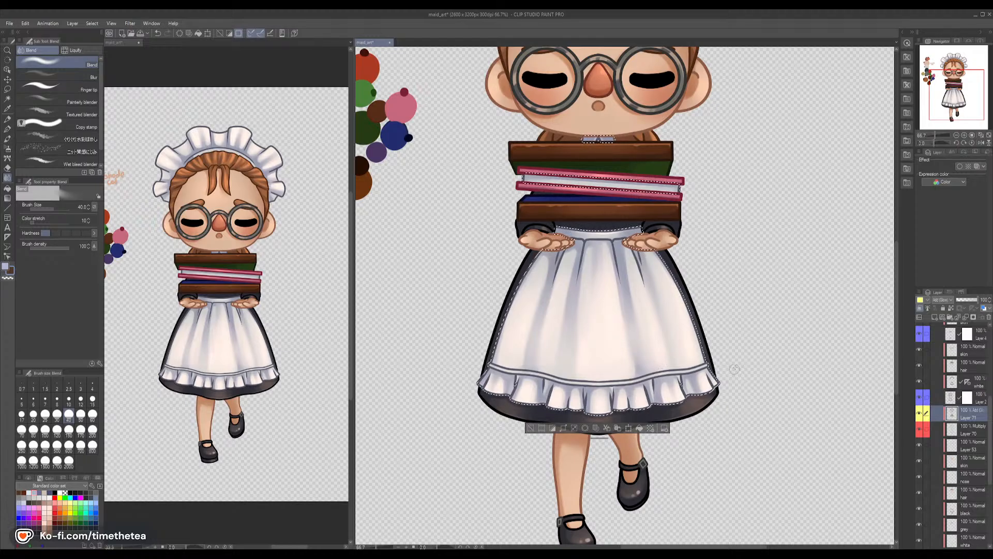
left_click_drag(759, 235, 734, 390)
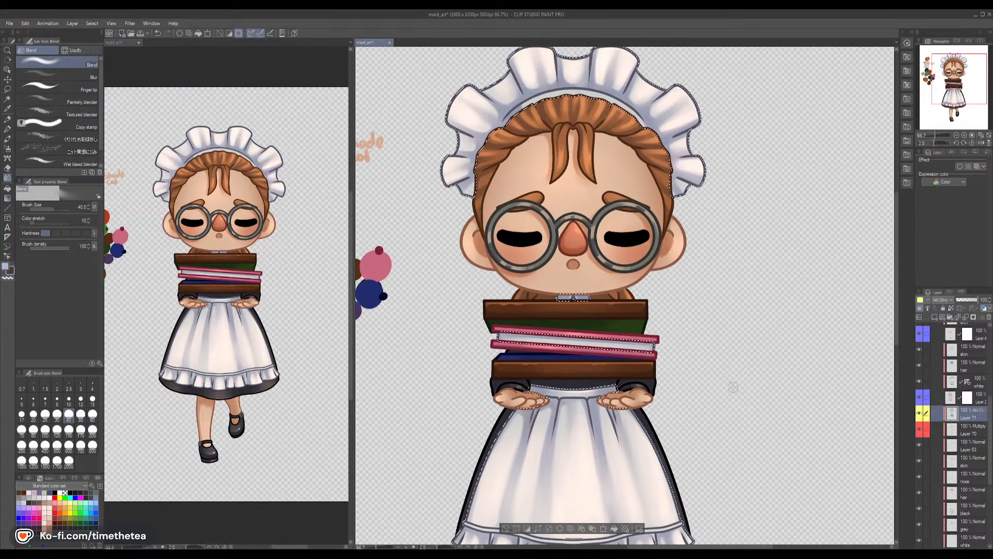
scroll(942, 372, "up", 10)
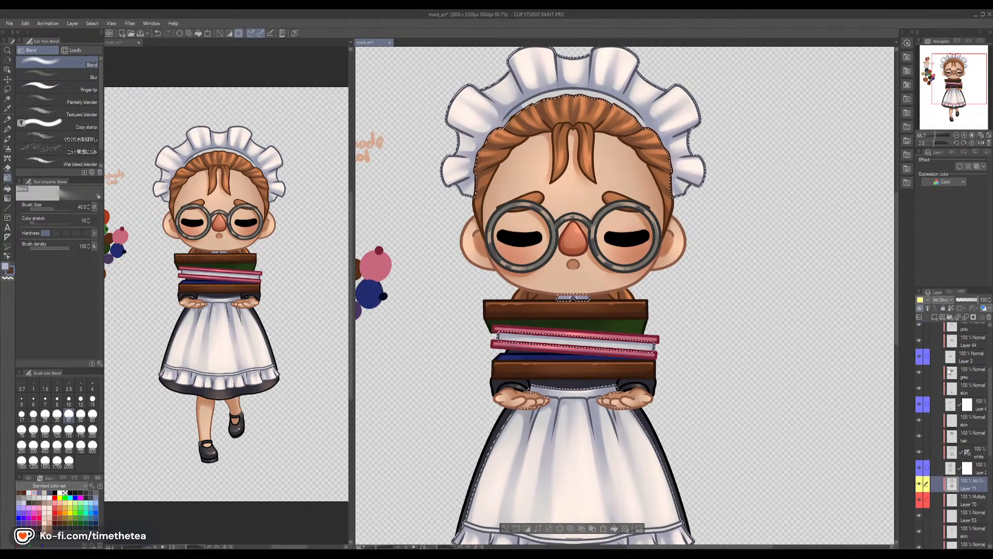
Collapse and hide the books folder, and show the bottle folder with its layers expanded
scroll(942, 371, "up", 1)
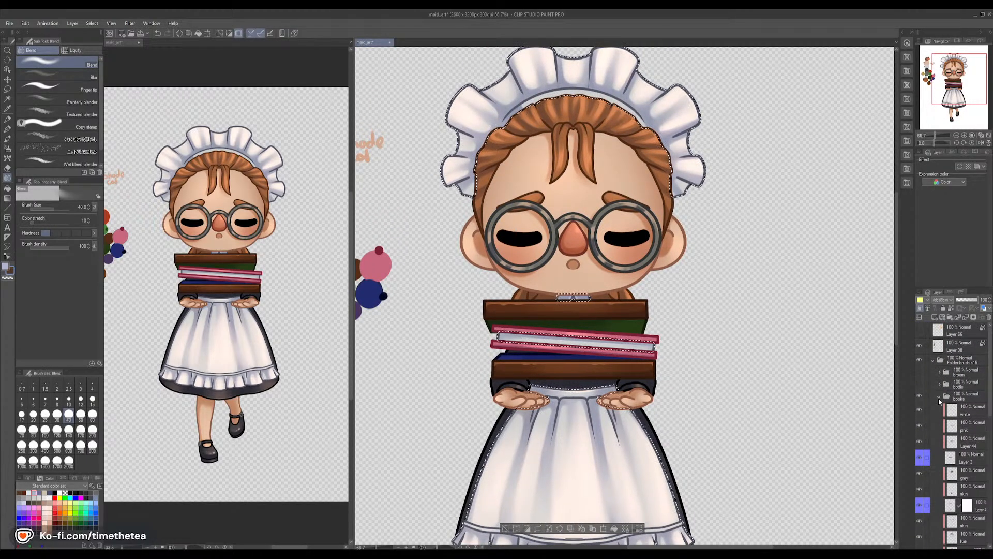
left_click(939, 396)
left_click(919, 396)
left_click(920, 395)
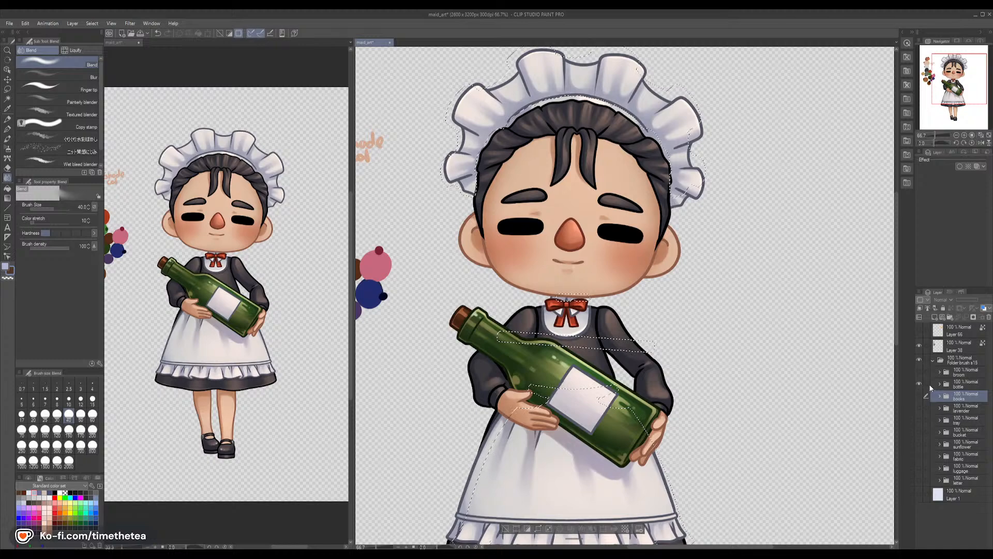
left_click(940, 384)
Select the bottle maid's white areas and make her Add (Glow) layer active
scroll(945, 412, "down", 10)
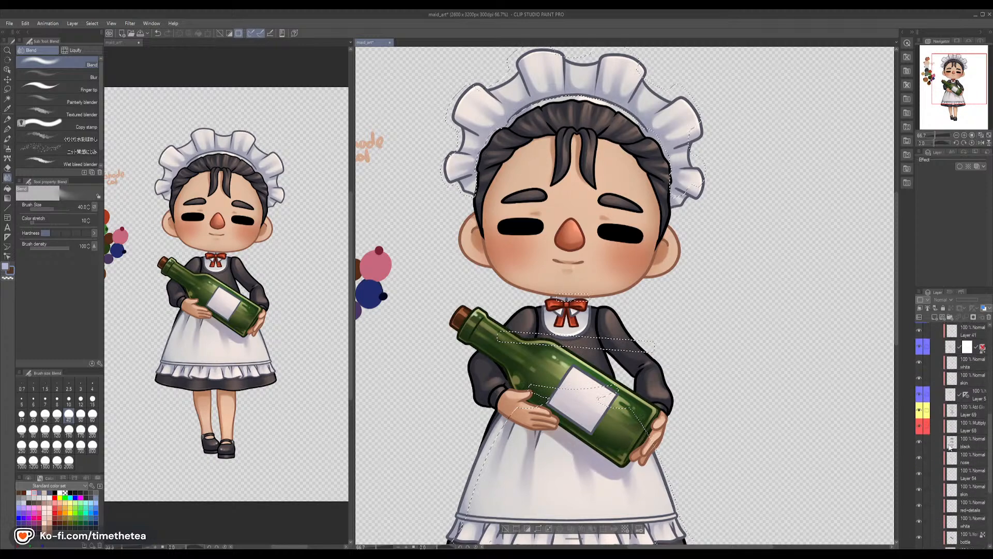
scroll(952, 414, "up", 3)
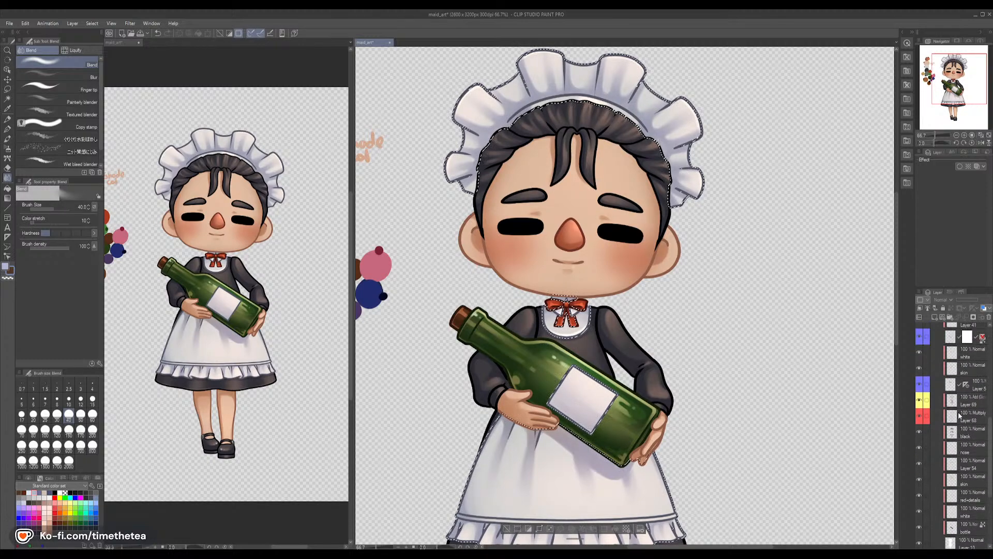
left_click(950, 398)
Brush soft highlights along the ruffles of the bottle maid's headband with the watercolor brush at size 80
key("b")
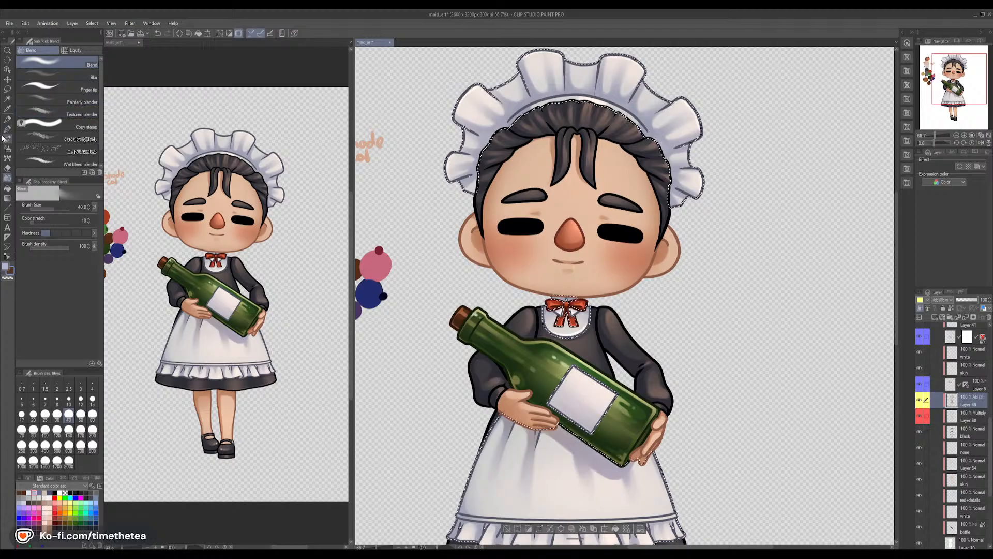
scroll(572, 210, "up", 3)
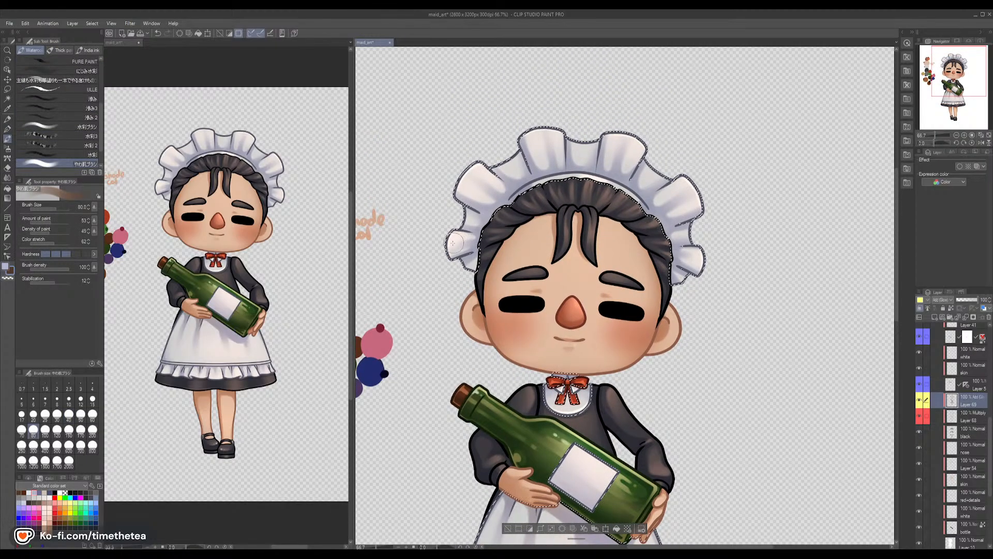
left_click_drag(447, 237, 462, 239)
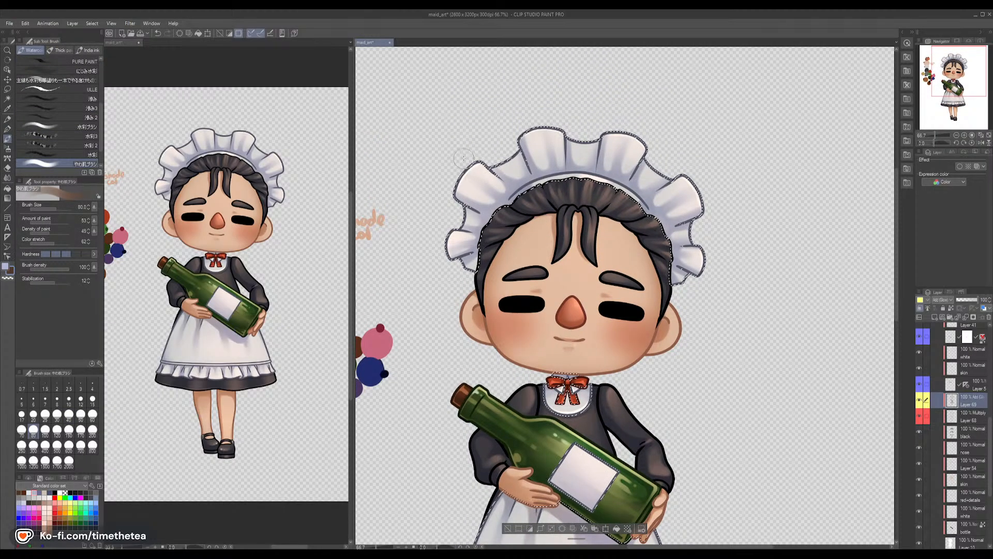
left_click_drag(513, 159, 510, 177)
mouse_move(556, 136)
left_mouse_down()
mouse_move(557, 156)
mouse_move(539, 162)
mouse_move(630, 164)
mouse_move(644, 189)
mouse_move(671, 197)
mouse_move(689, 226)
mouse_move(665, 240)
left_mouse_up()
Brush highlights down the bottle maid's apron folds at size 80, retrying the first stroke, and reduce the brush to size 50
left_click_drag(570, 396, 555, 209)
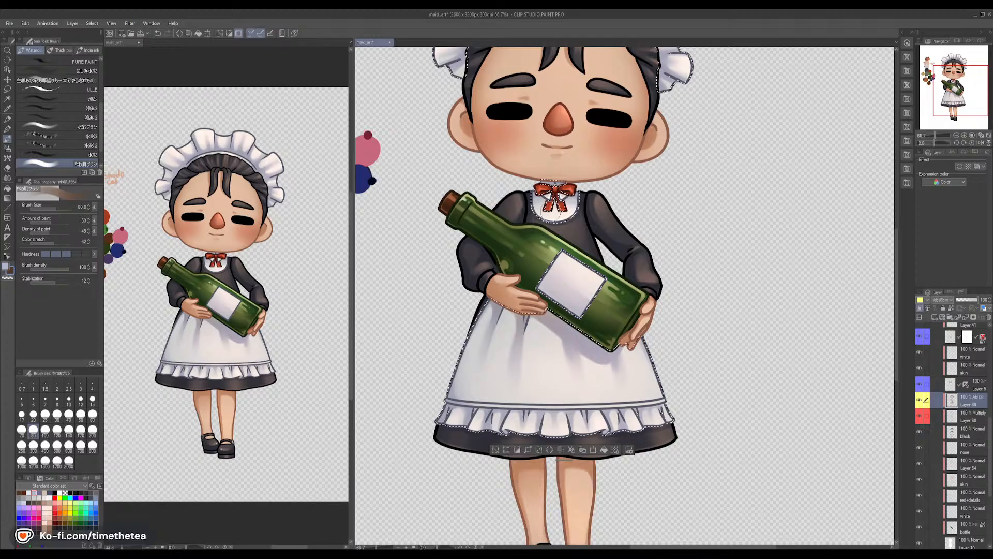
left_click_drag(581, 266, 575, 178)
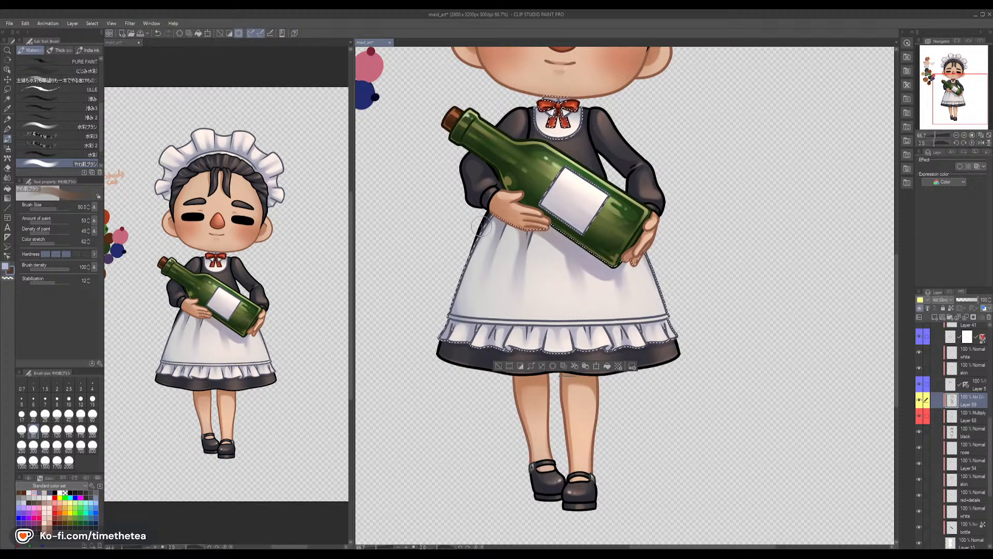
left_click_drag(508, 241, 492, 312)
key("ctrl+z")
left_click_drag(507, 241, 493, 310)
key("ctrl+z")
left_click_drag(506, 258, 494, 317)
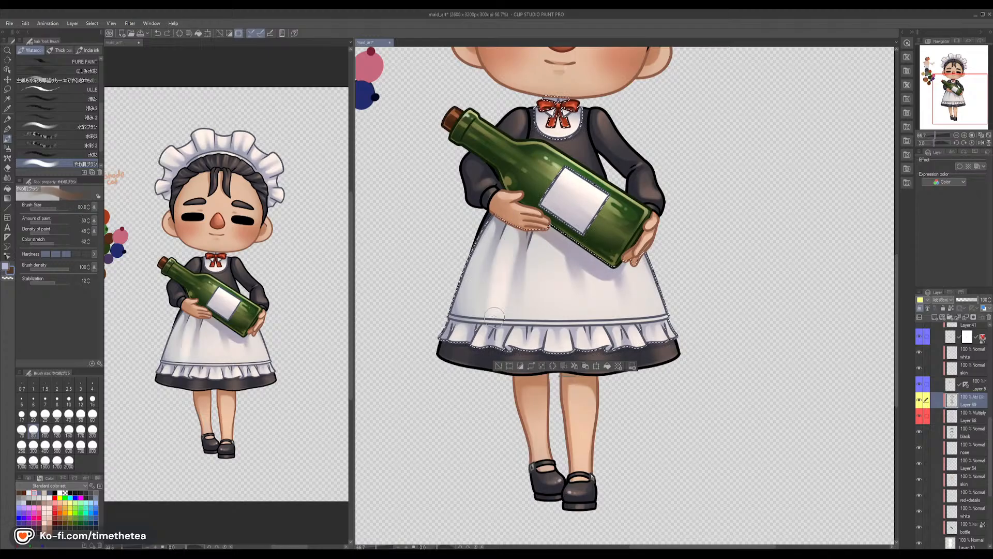
left_click_drag(485, 235, 465, 306)
left_click_drag(538, 274, 530, 306)
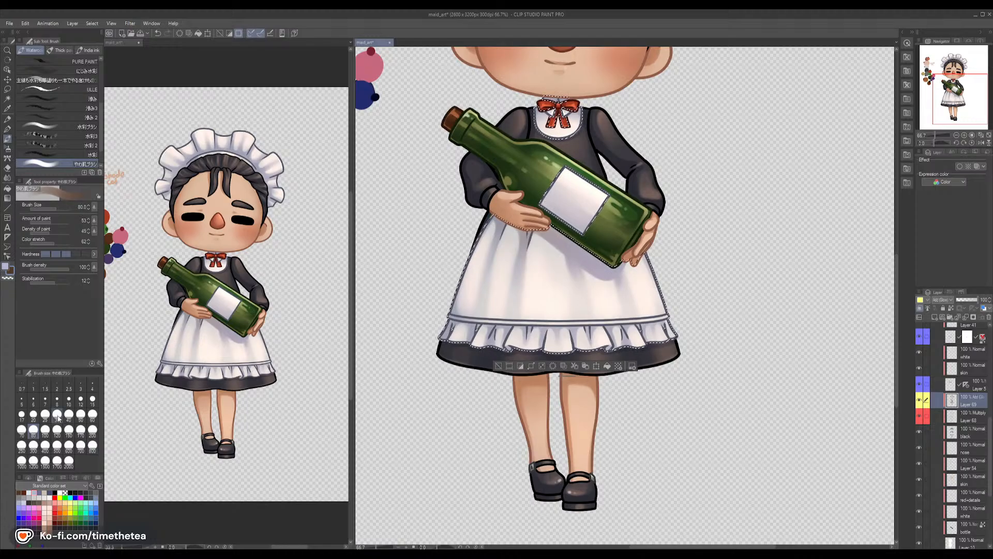
left_click(80, 415)
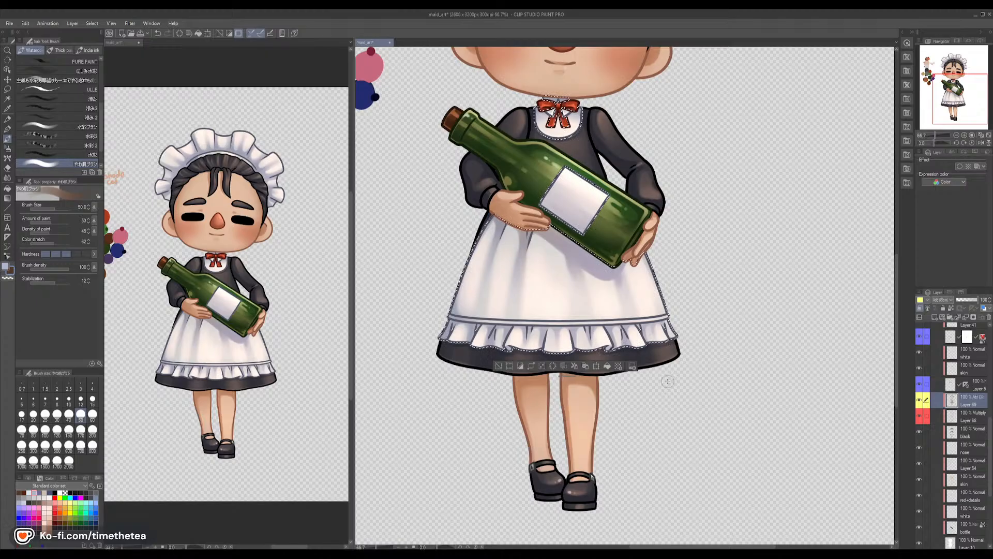
Smooth the bottle maid's apron highlights with the Blend tool at size 70 and airbrush a soft glow over the apron at size 400
left_click(8, 177)
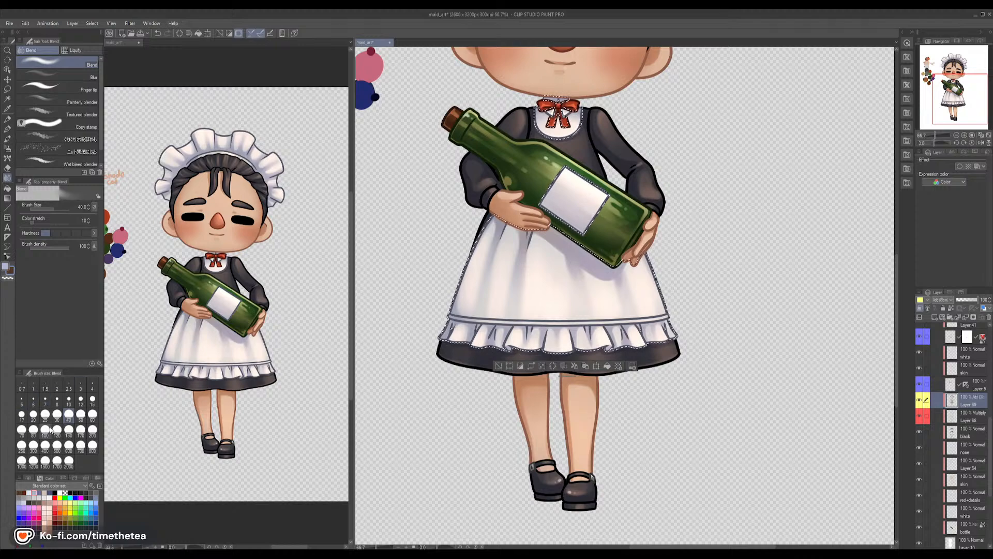
left_click(22, 430)
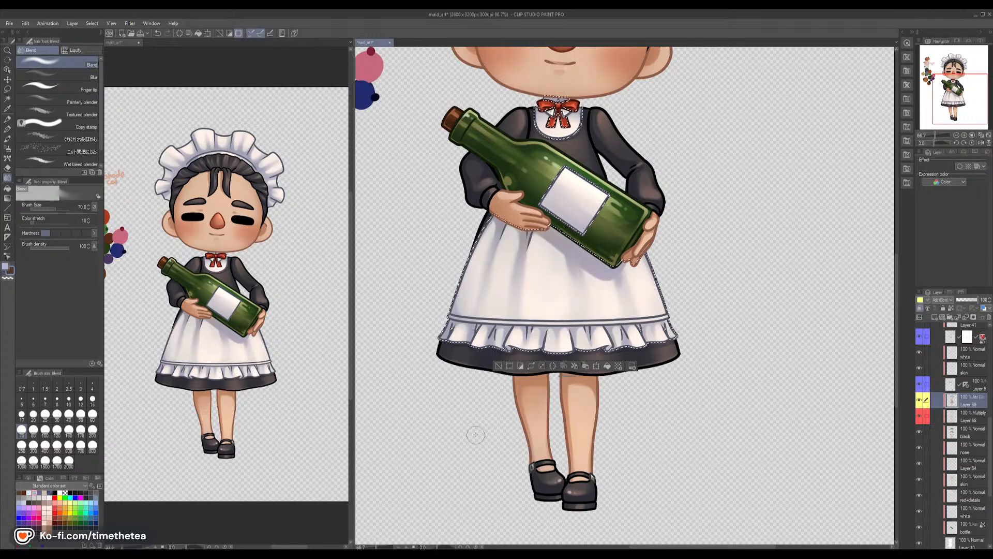
key("b")
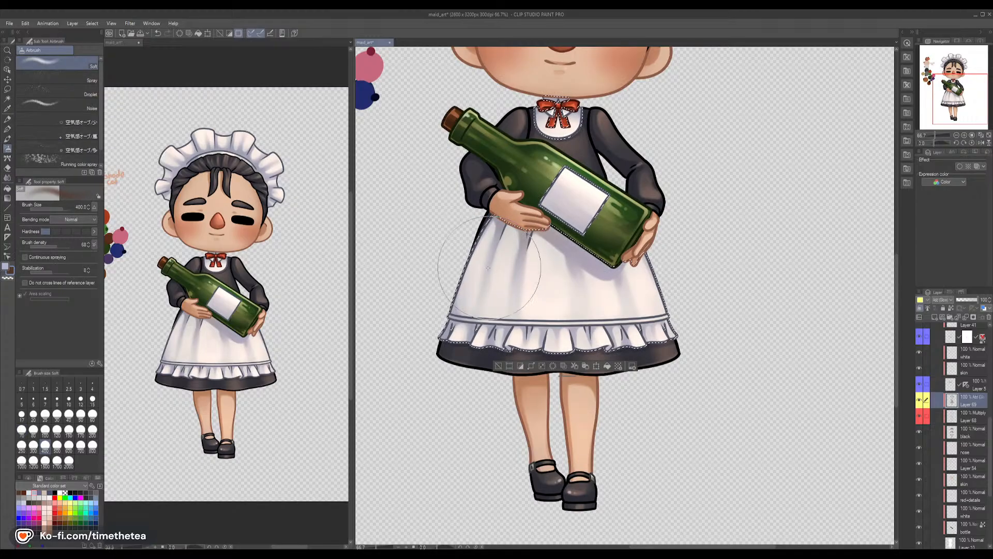
left_click_drag(510, 292, 474, 268)
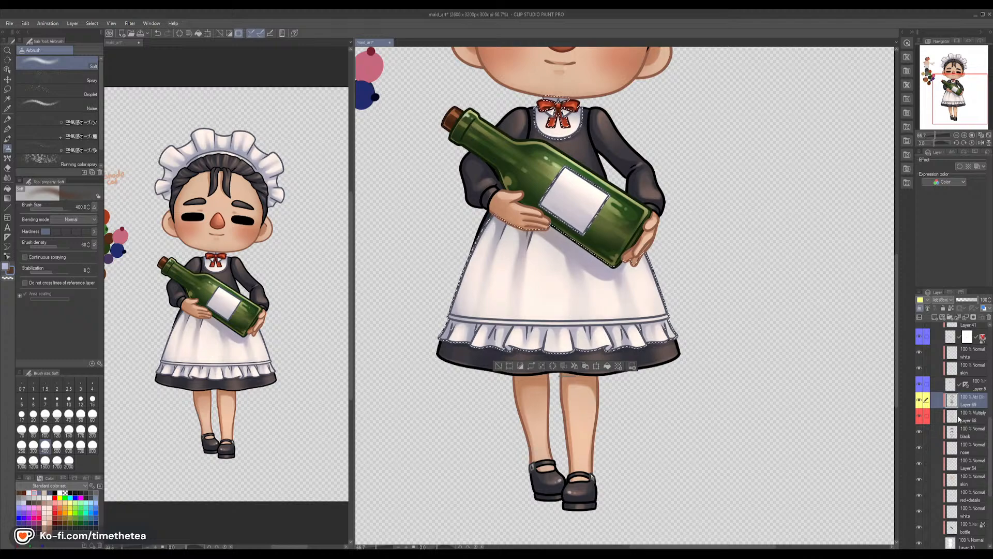
Collapse and hide the bottle folder, and show the broom folder with its layers expanded
scroll(950, 414, "down", 10)
scroll(950, 414, "up", 1)
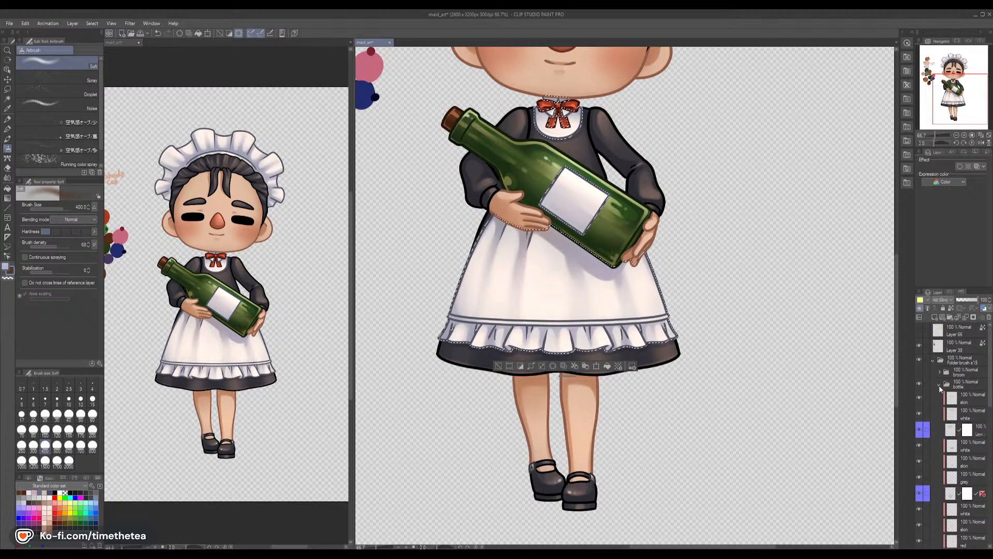
left_click(940, 384)
left_click(920, 384)
left_click(920, 373)
left_click(940, 372)
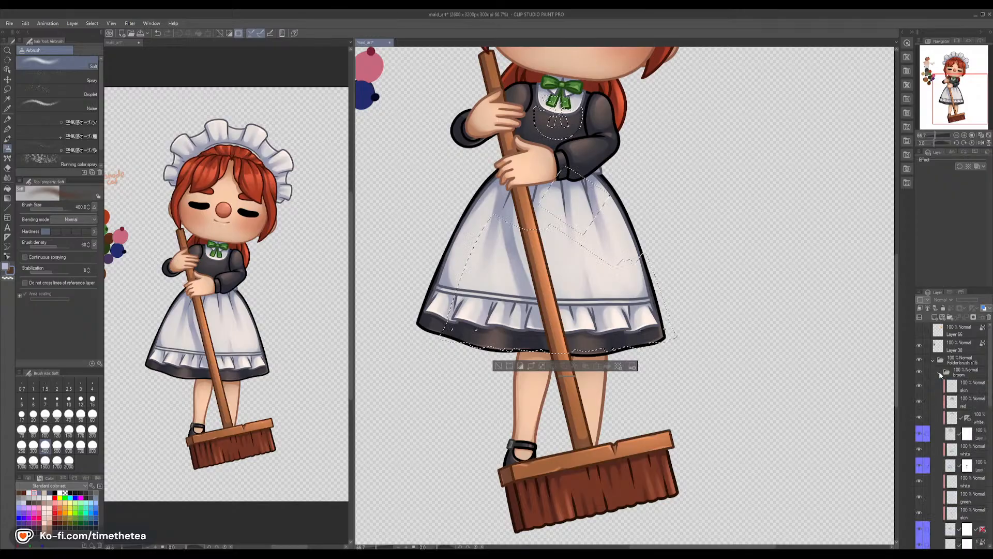
Select the broom maid's white areas and make her Add (Glow) layer active
scroll(943, 419, "down", 5)
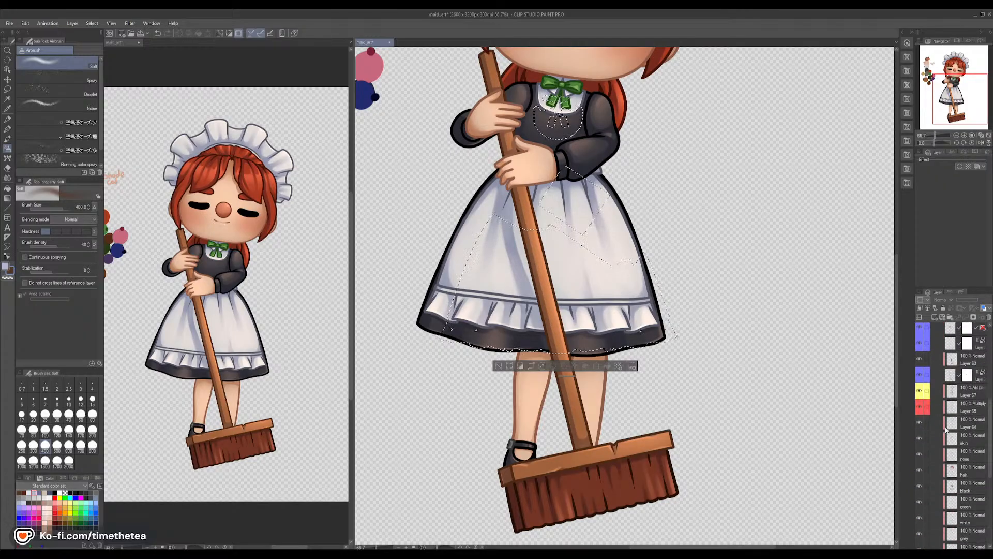
left_click(953, 517, "ctrl")
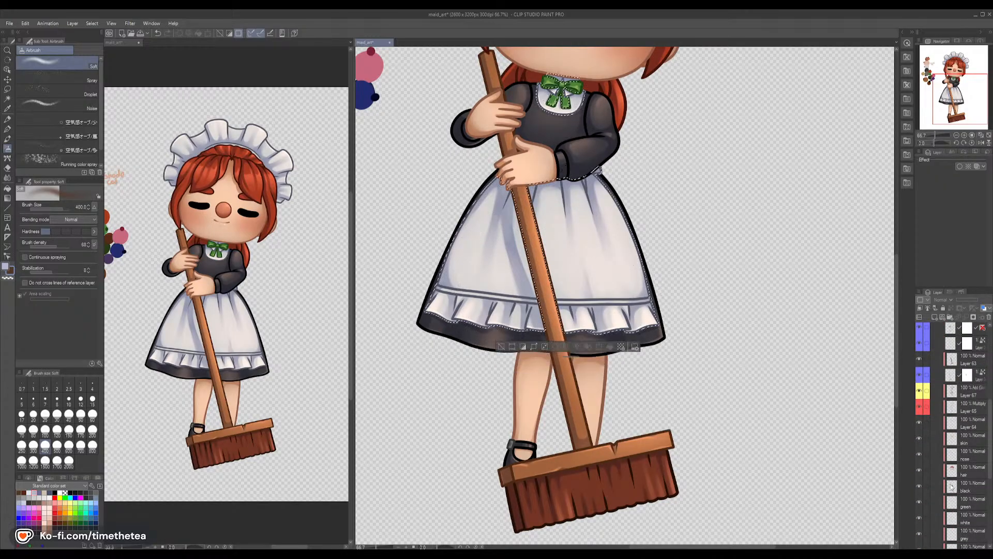
left_click(952, 393)
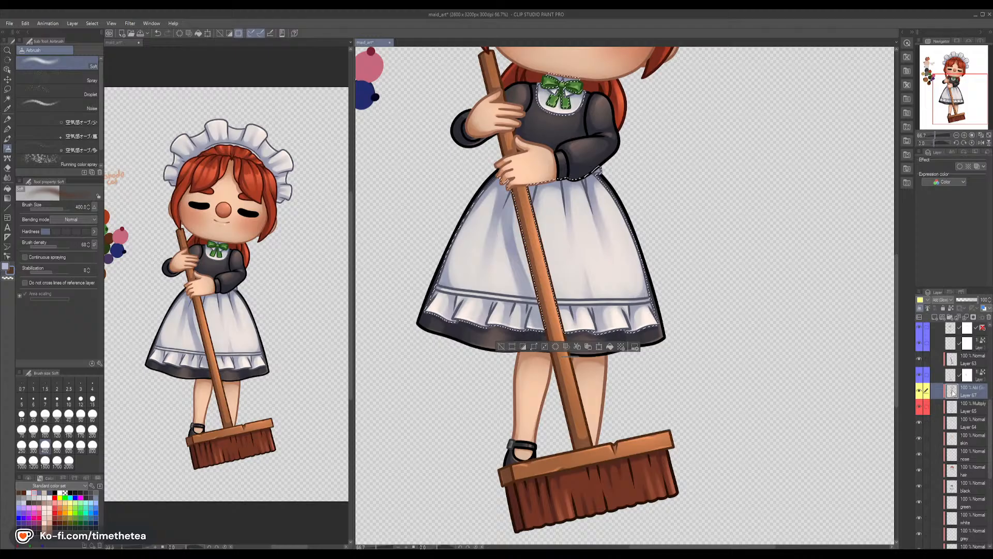
Brush soft highlights onto the ruffles of the broom maid's headband with the watercolor brush at size 50
scroll(585, 172, "up", 5)
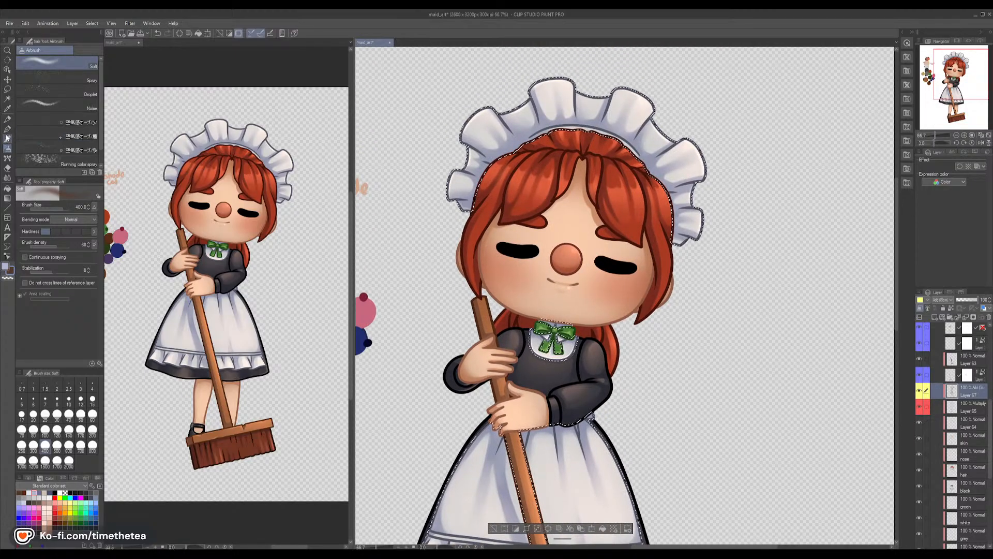
key("b")
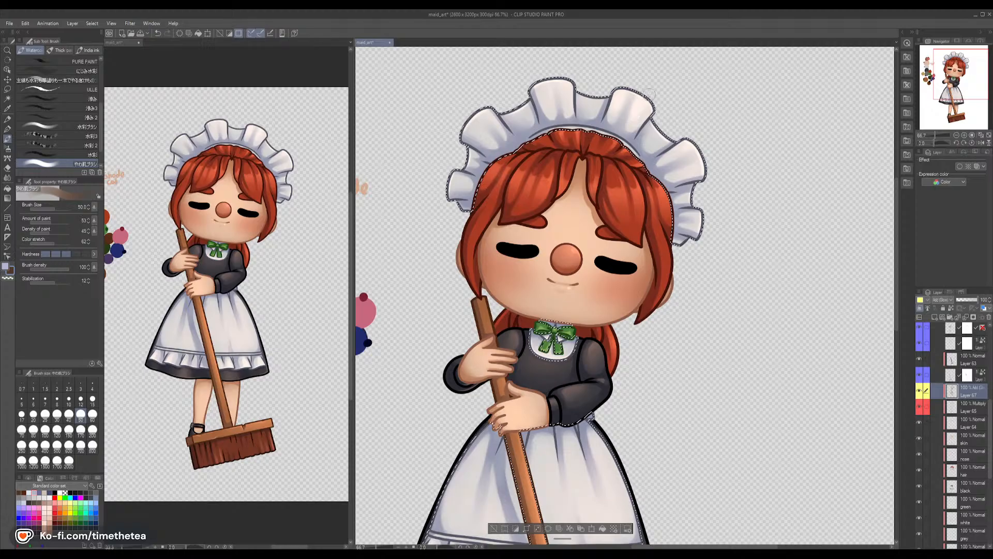
mouse_move(654, 132)
left_mouse_down()
mouse_move(690, 131)
mouse_move(688, 161)
mouse_move(692, 181)
left_mouse_up()
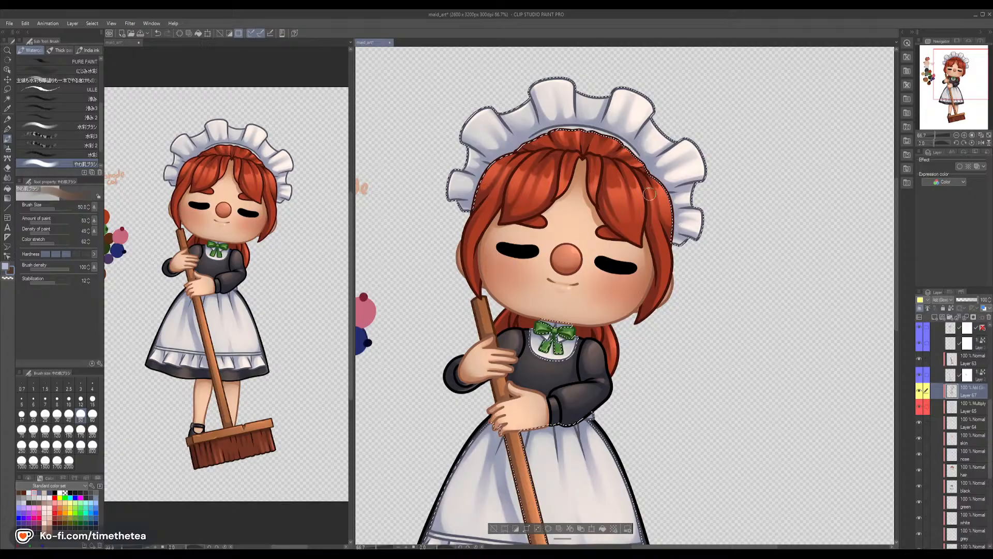
mouse_move(588, 91)
left_mouse_down()
mouse_move(586, 123)
mouse_move(589, 76)
mouse_move(545, 78)
mouse_move(563, 80)
mouse_move(560, 68)
mouse_move(553, 100)
left_mouse_up()
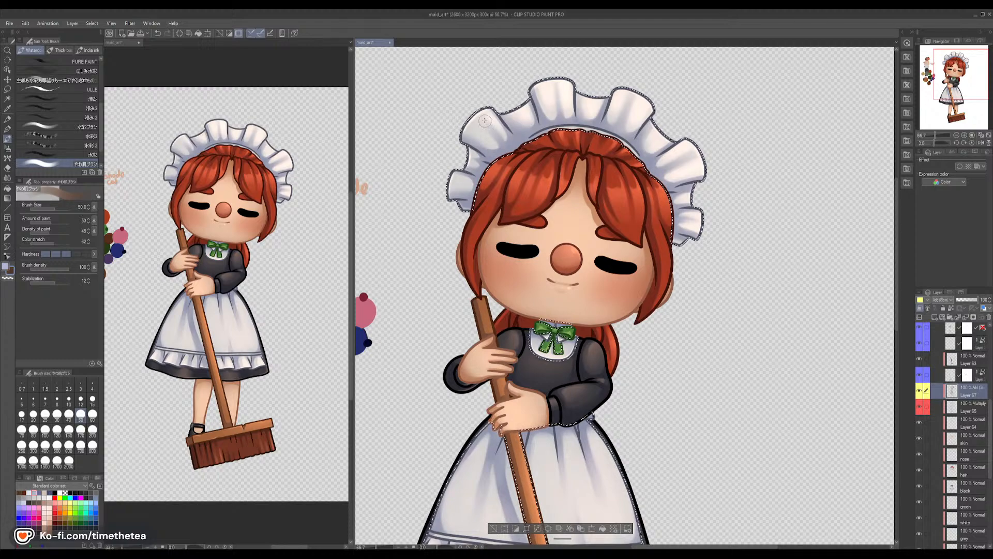
left_click_drag(477, 120, 487, 139)
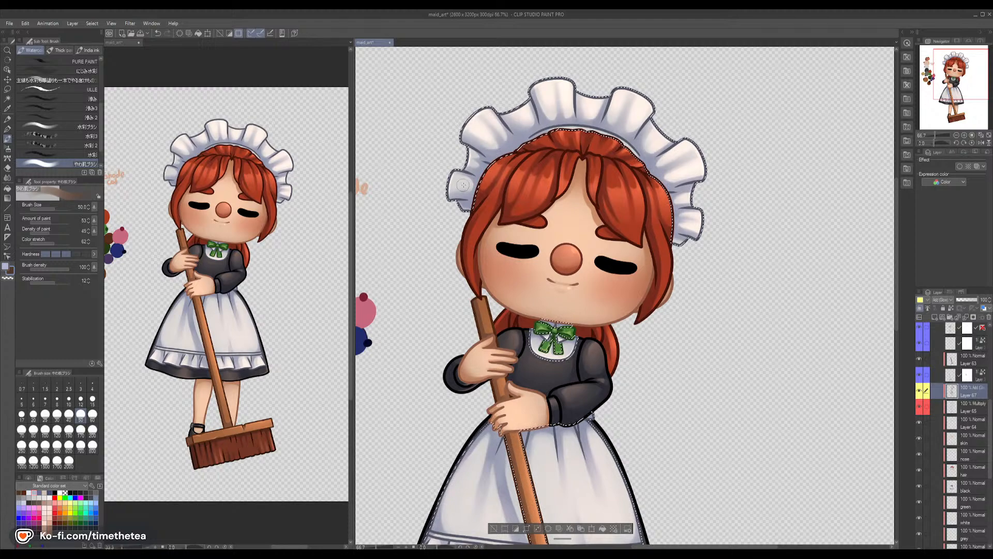
left_click_drag(448, 178, 470, 185)
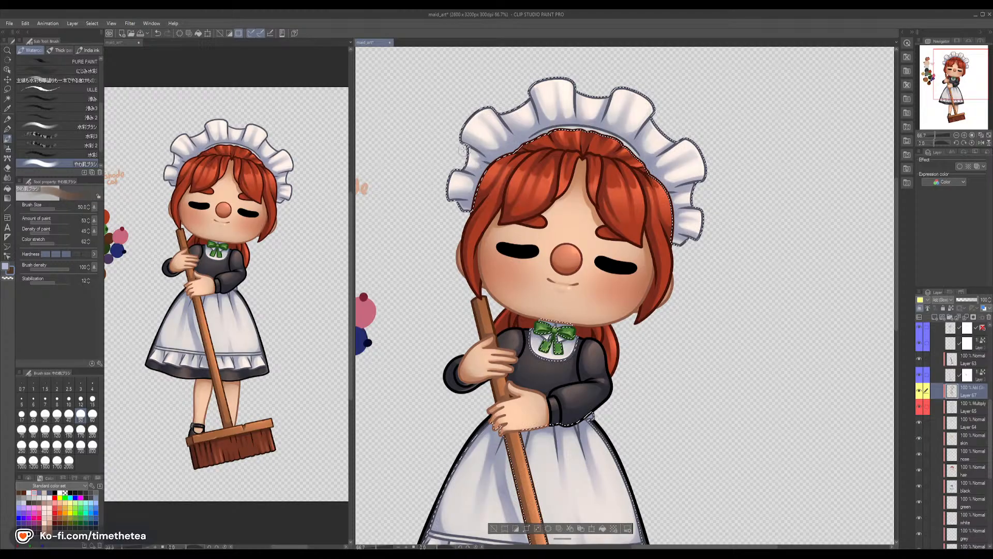
Brush highlights down the broom maid's apron folds at size 100, repainting one stroke beside the center, and collapse the broom folder
left_click_drag(656, 357, 700, 175)
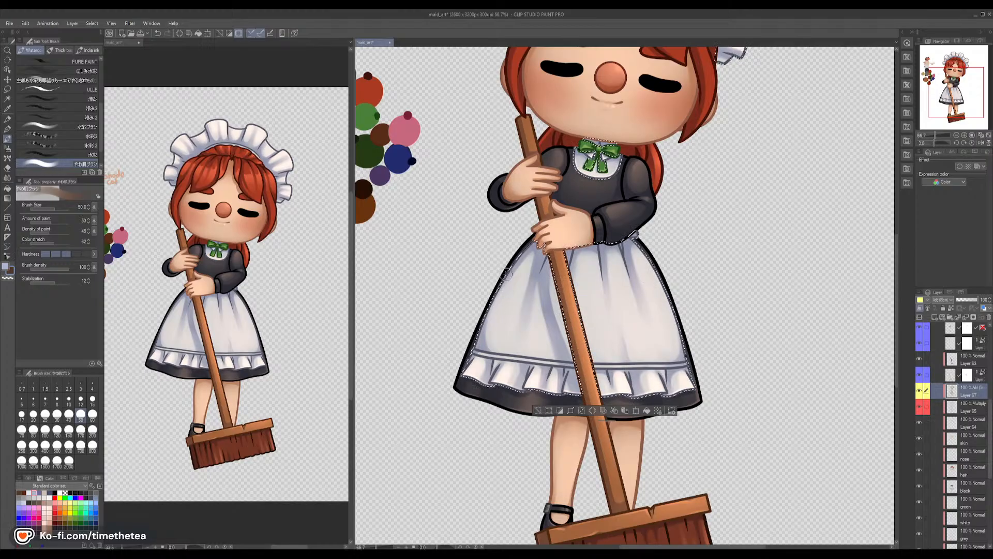
left_click(45, 429)
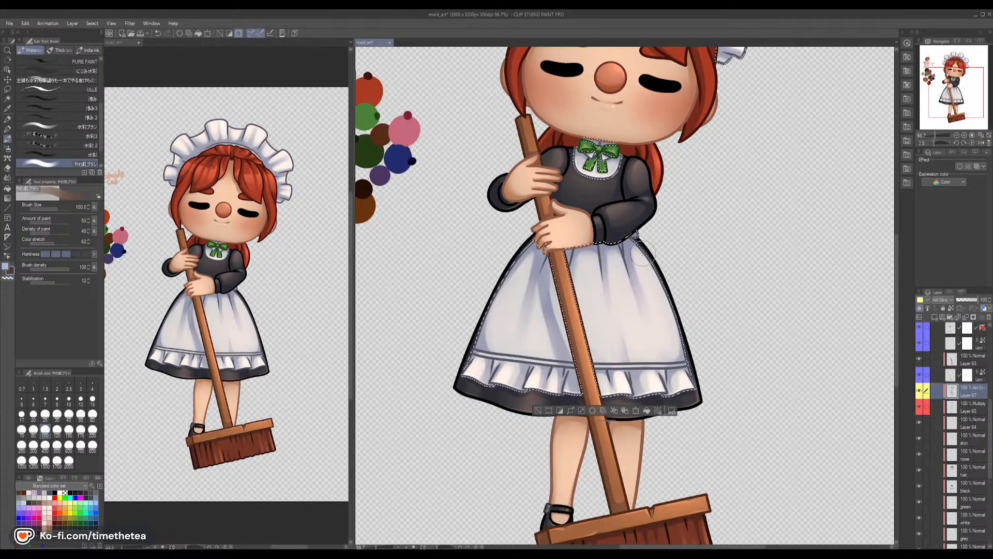
left_click_drag(646, 269, 667, 348)
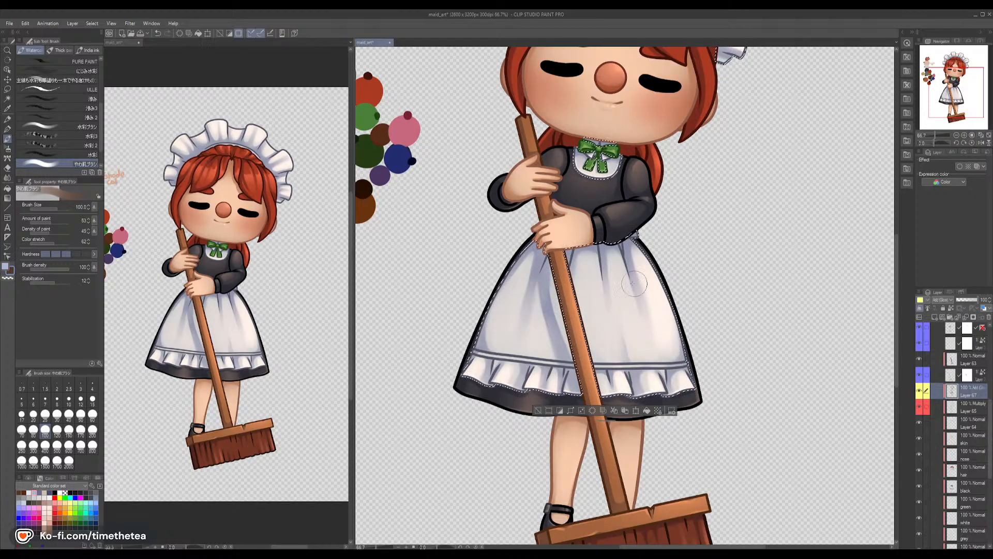
left_click_drag(620, 288, 627, 351)
key("ctrl+z")
left_click_drag(620, 285, 627, 339)
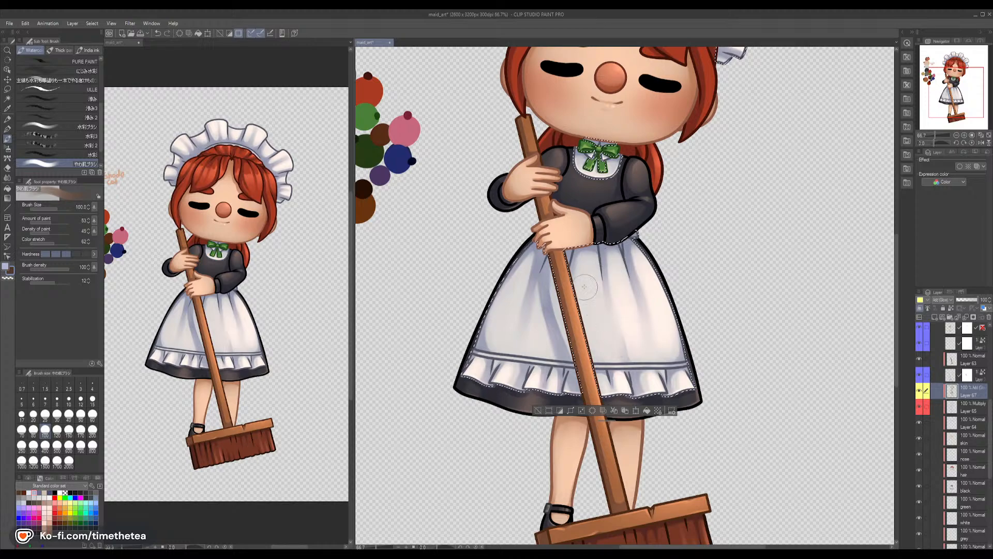
mouse_move(588, 261)
left_mouse_down()
mouse_move(591, 347)
mouse_move(580, 275)
mouse_move(602, 352)
left_mouse_up()
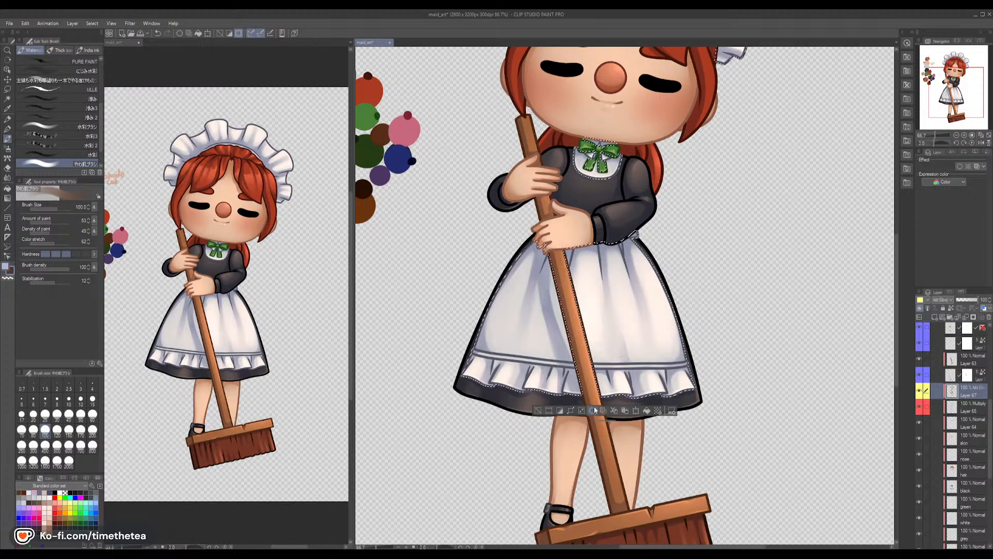
mouse_move(504, 273)
left_mouse_down()
mouse_move(501, 348)
mouse_move(543, 342)
left_mouse_up()
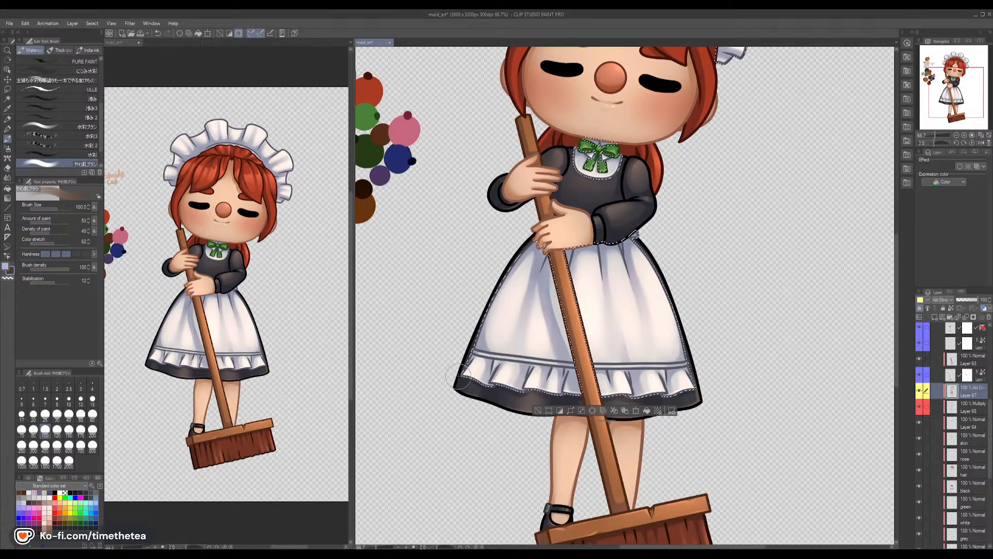
scroll(956, 401, "down", 10)
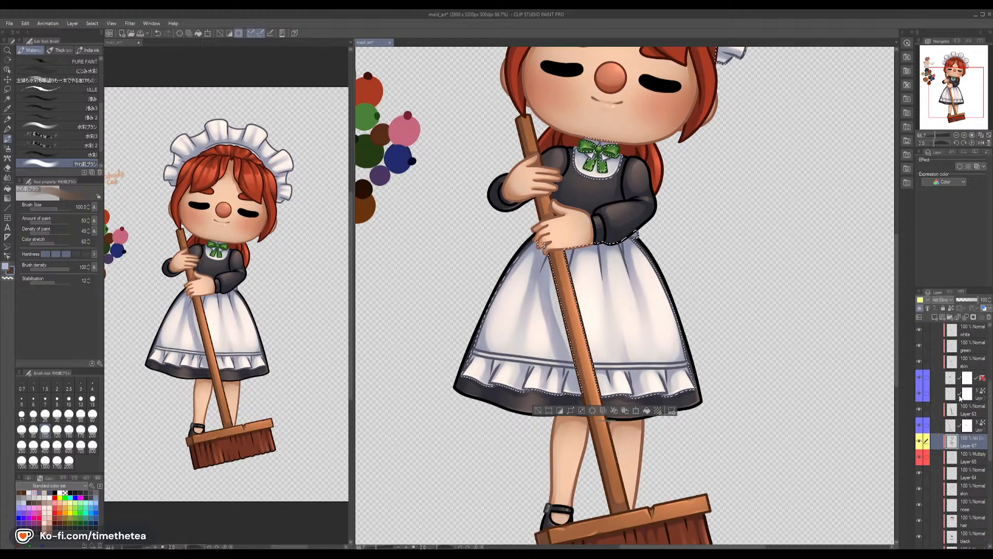
left_click(938, 373)
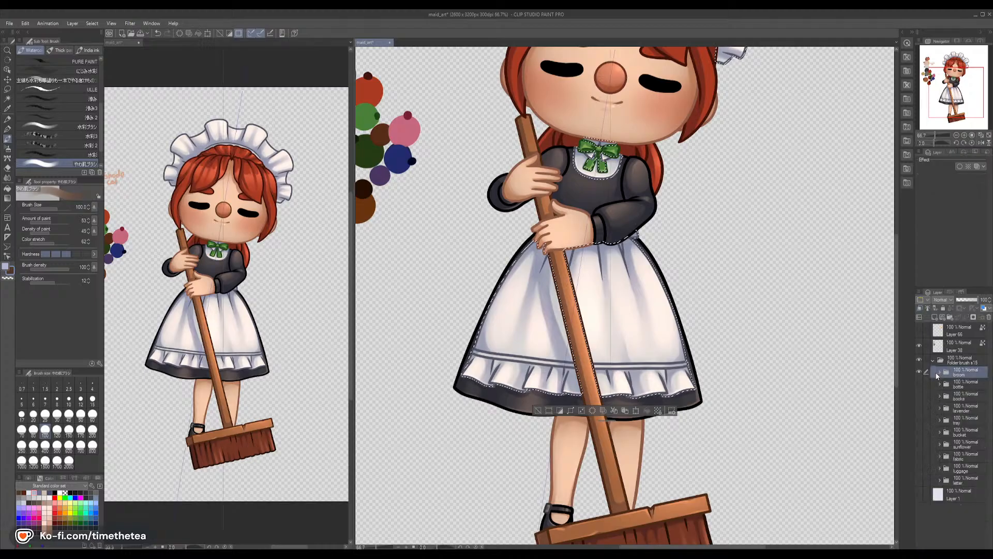
Clear the selection around the broom maid's white areas and save the drawing
left_click(956, 136)
left_click(956, 136)
left_click_drag(631, 238, 624, 308)
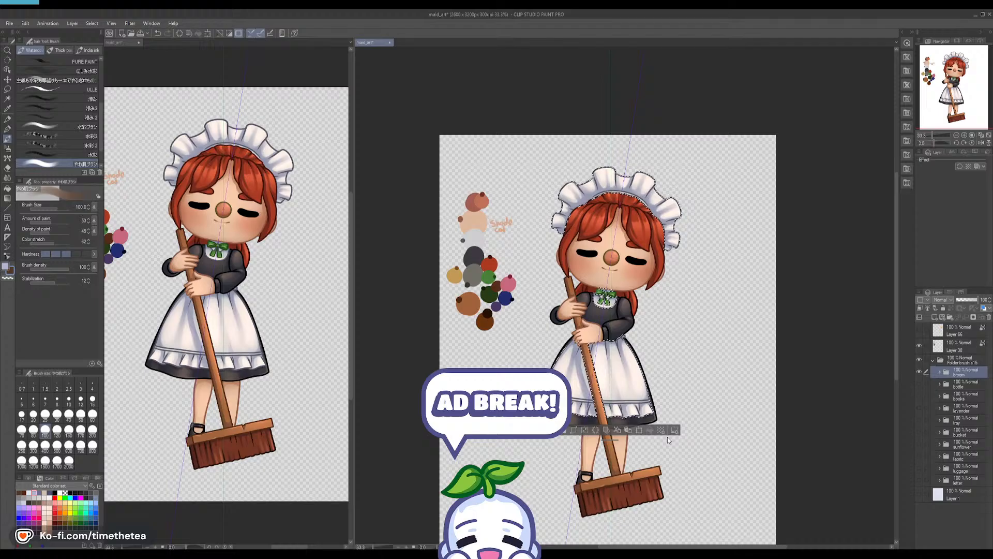
key("ctrl+d")
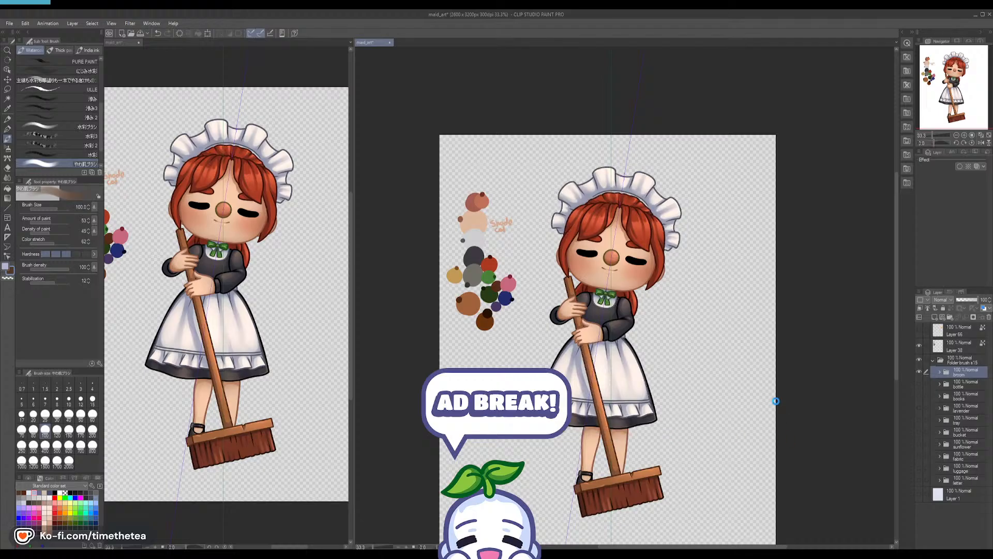
key("ctrl+s")
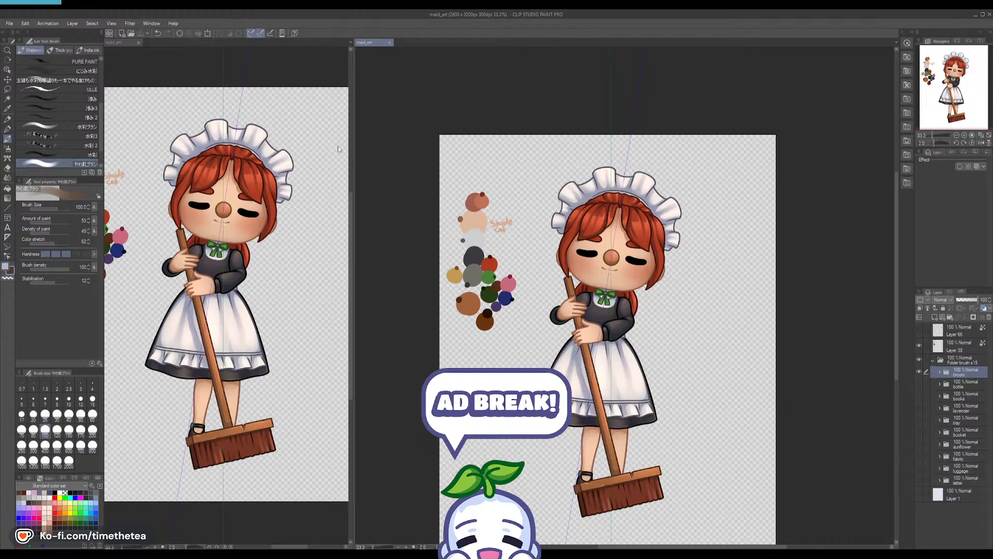
Close both canvas views of the maid_art drawing and exit the painting program
left_click(139, 44)
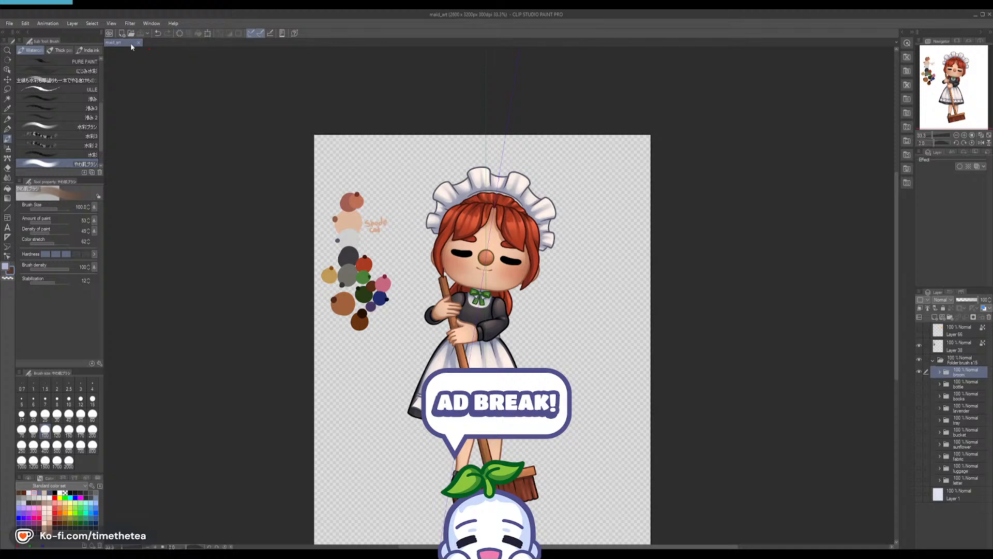
key("ctrl+w")
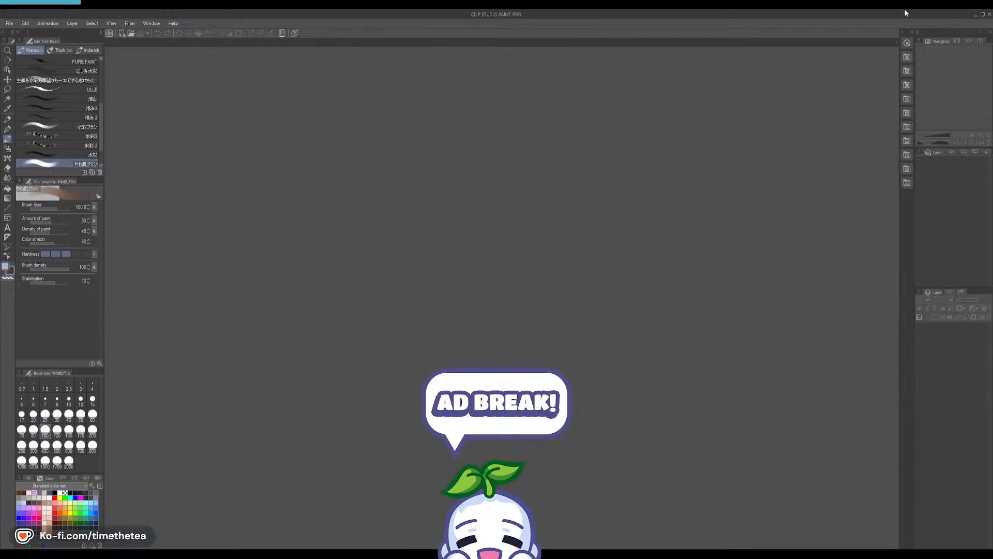
left_click(990, 17)
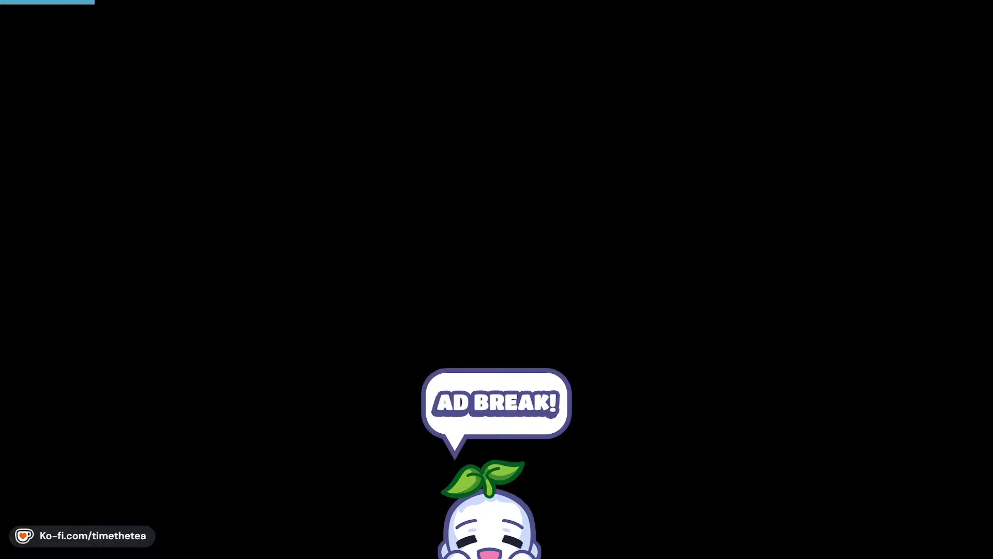